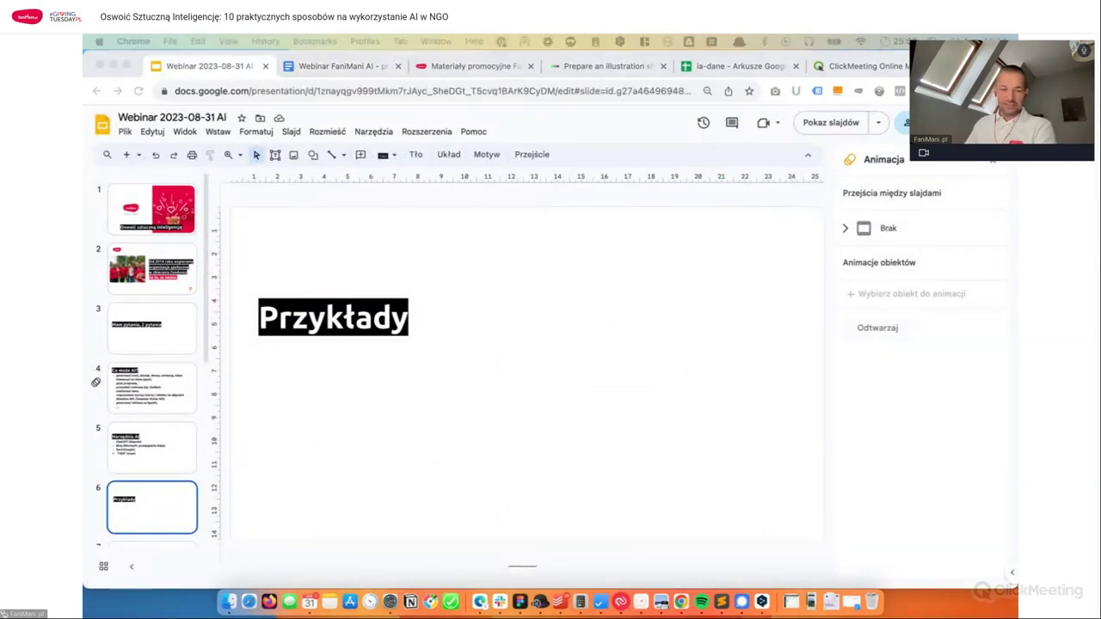
Step: Switch to the "Webinar FaniMani AI - przykłady" document and set its zoom to 200%
{"action": "left_click", "coordinate": [581, 258]}
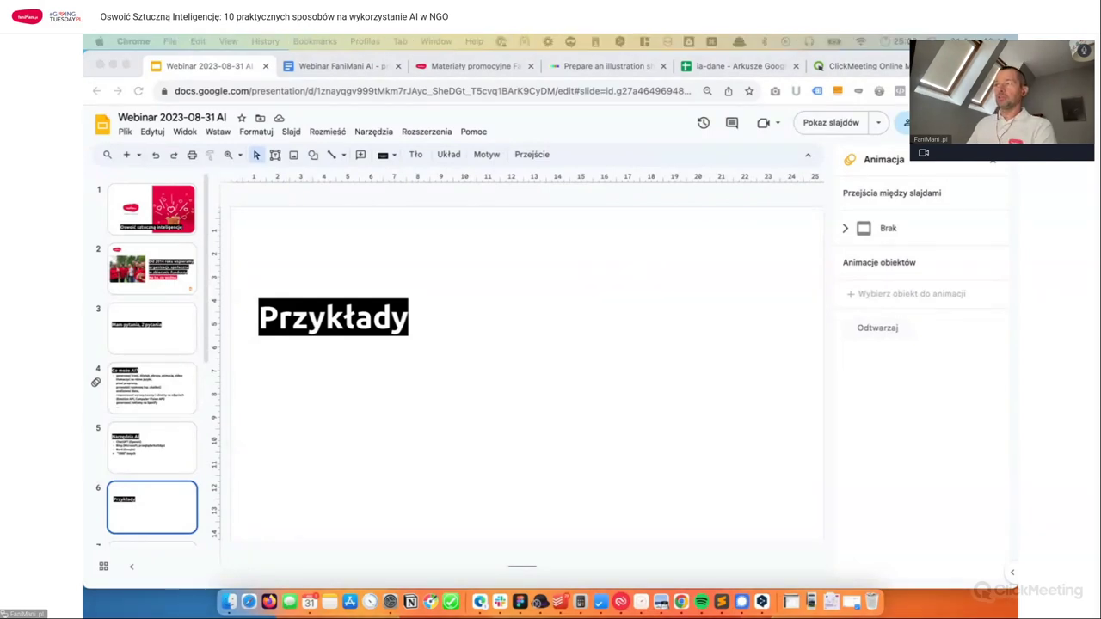
{"action": "left_click", "coordinate": [380, 68]}
{"action": "left_click", "coordinate": [227, 154]}
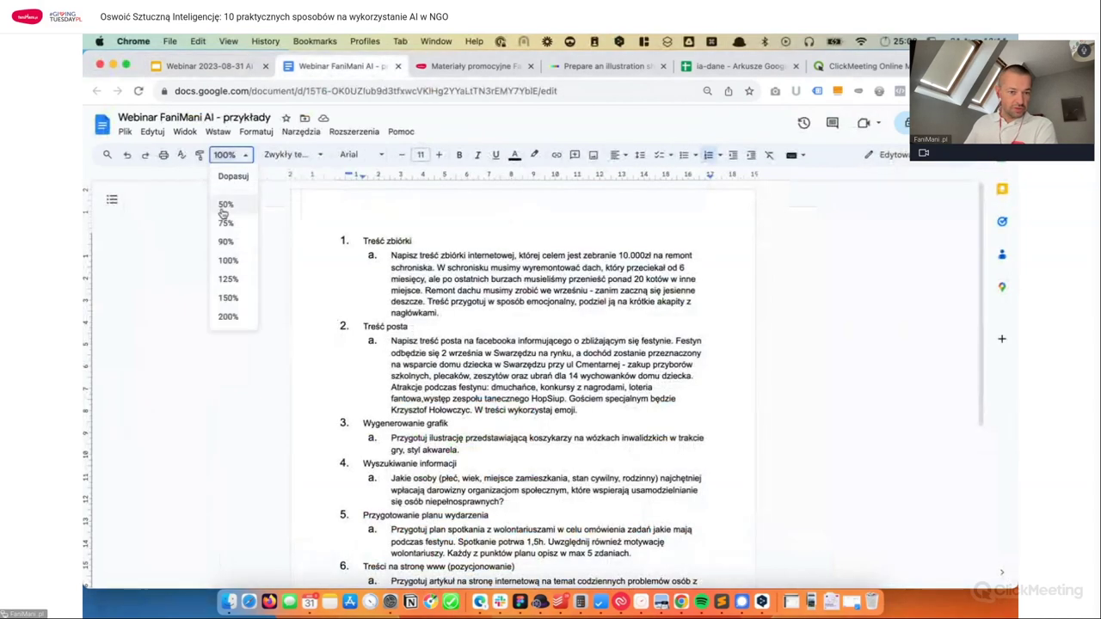
{"action": "left_click", "coordinate": [227, 315]}
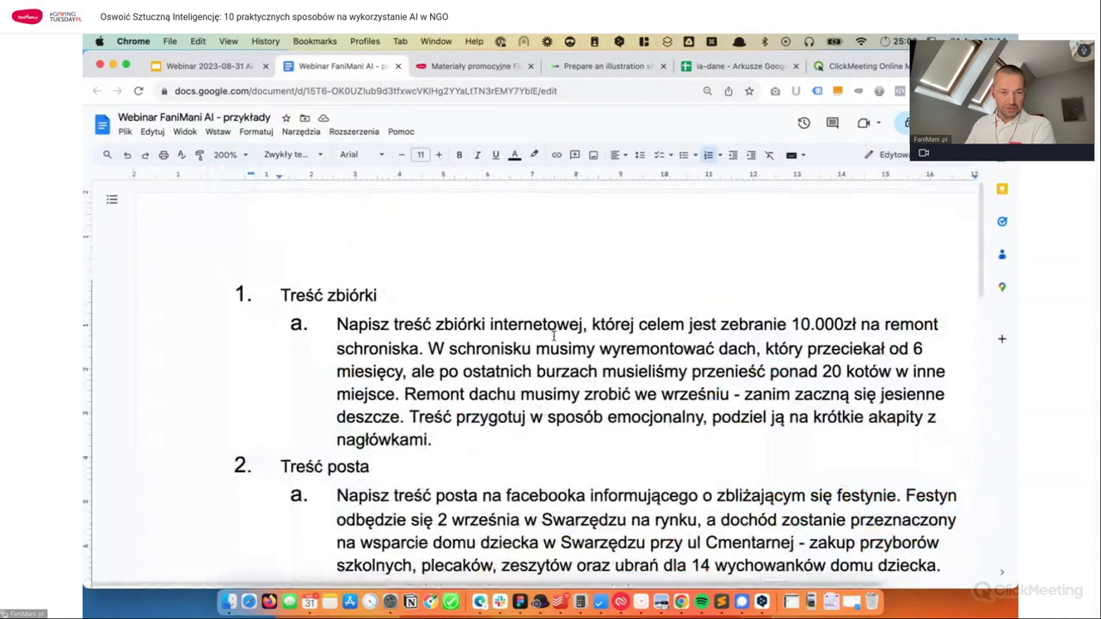
Step: Insert blank lines after the "Treść zbiórki" prompt to push "Treść posta" out of view
{"action": "left_click", "coordinate": [383, 303]}
{"action": "left_click", "coordinate": [440, 441]}
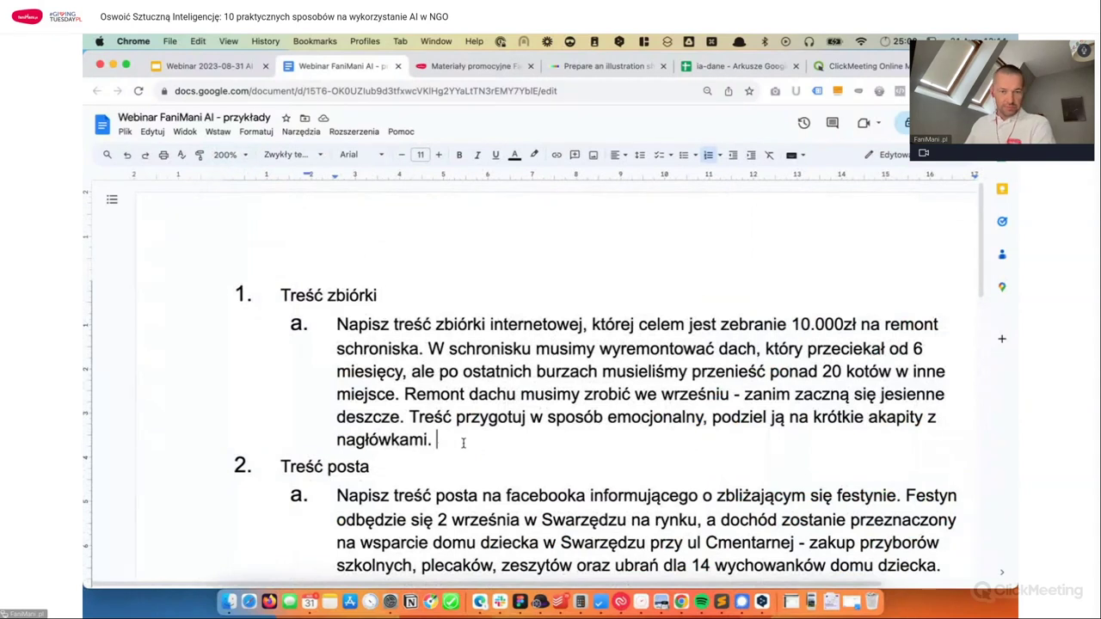
{"action": "key", "text": "Return"}
{"action": "key", "text": "Return"}
{"action": "key", "text": "Return"}
{"action": "key", "text": "Return"}
{"action": "key", "text": "Return"}
{"action": "key", "text": "Return"}
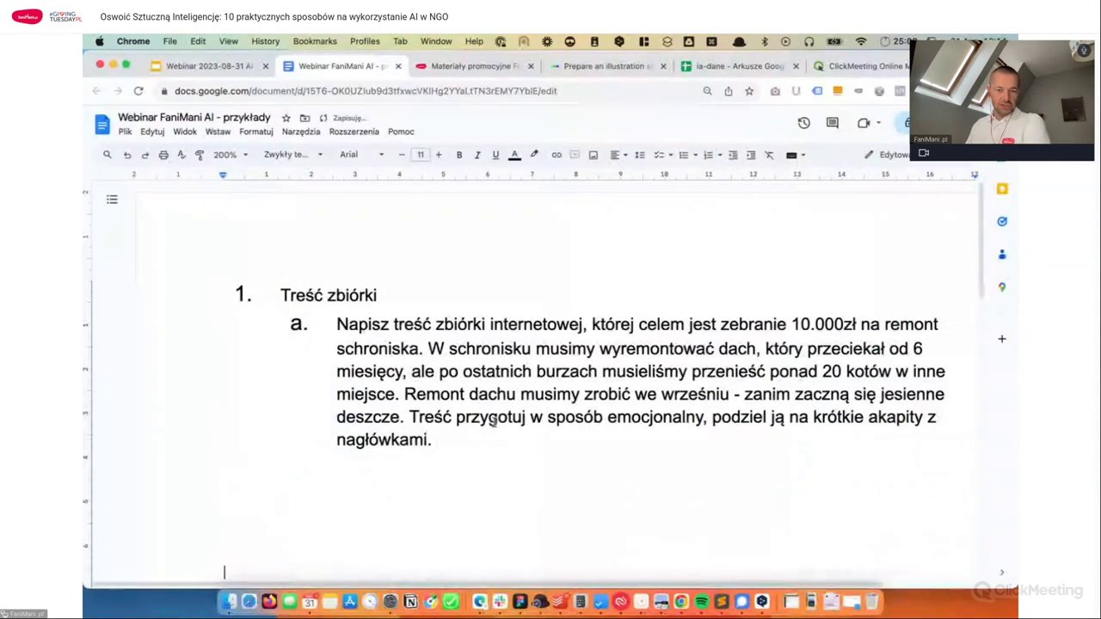
{"action": "left_click", "coordinate": [474, 449]}
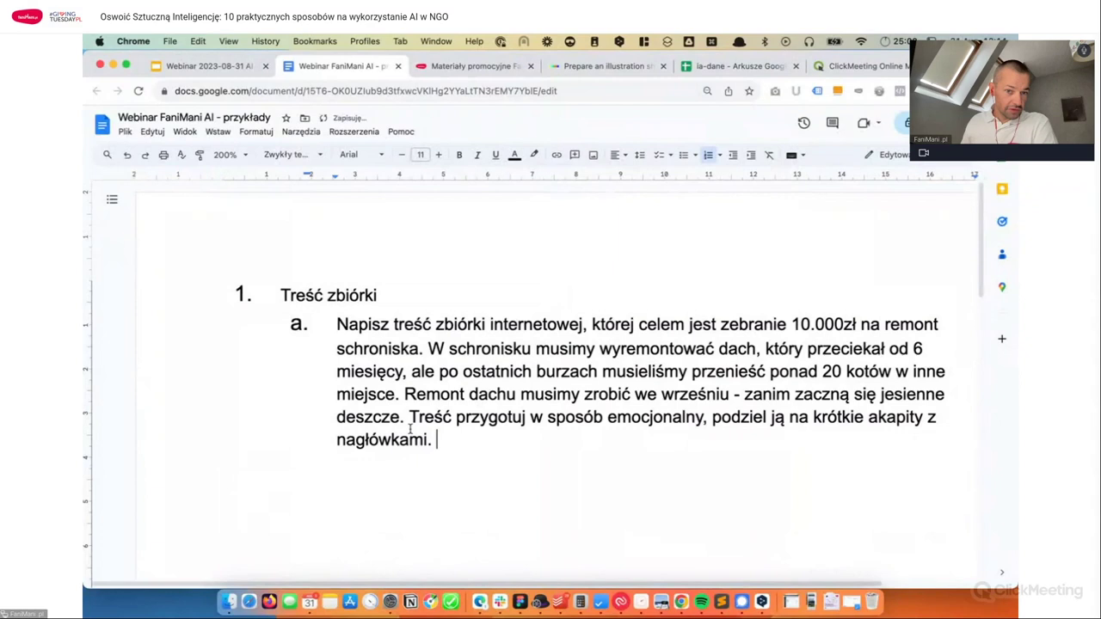
Step: Copy the full fundraiser prompt under "Treść zbiórki", from "Napisz treść zbiórki internetowej" to "nagłówkami."
{"action": "left_click", "coordinate": [593, 325]}
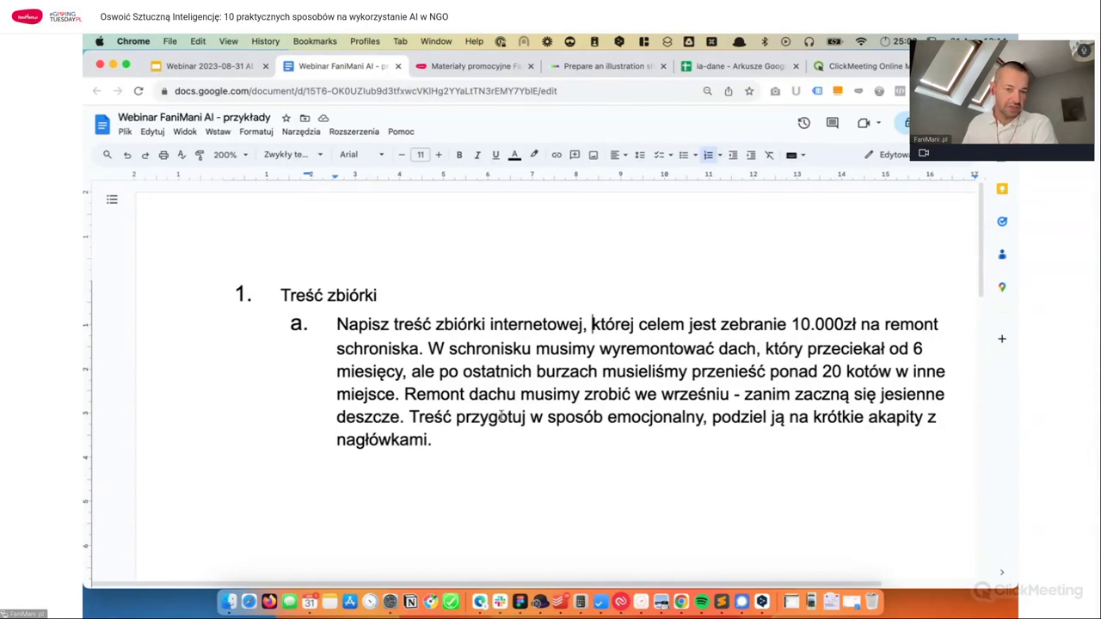
{"action": "left_click", "coordinate": [460, 431]}
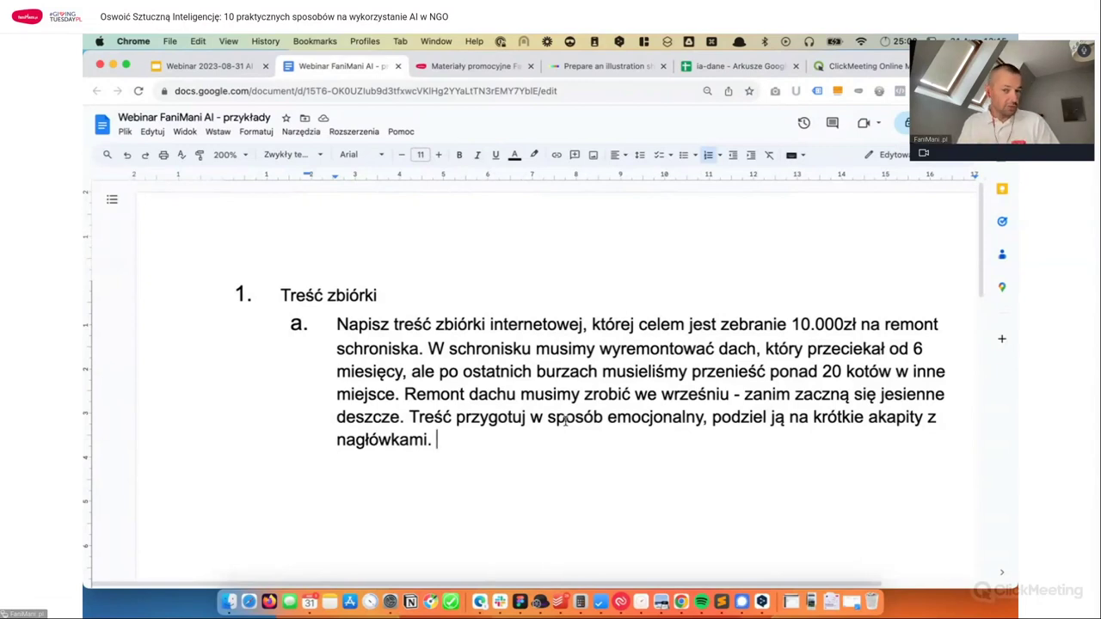
{"action": "left_click", "coordinate": [335, 326]}
{"action": "left_click", "coordinate": [434, 441], "text": "shift"}
{"action": "key", "text": "super+c"}
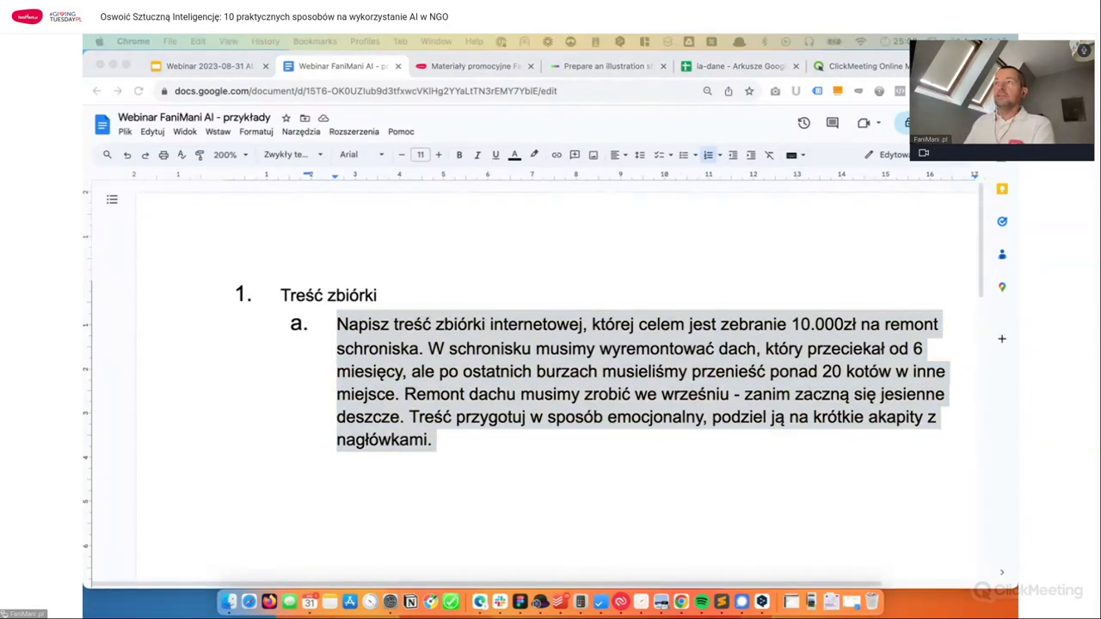
Step: Switch to ChatGPT in Microsoft Edge, start a new chat with the GPT-3.5 model and hide the chat history
{"action": "key", "text": "super+Tab"}
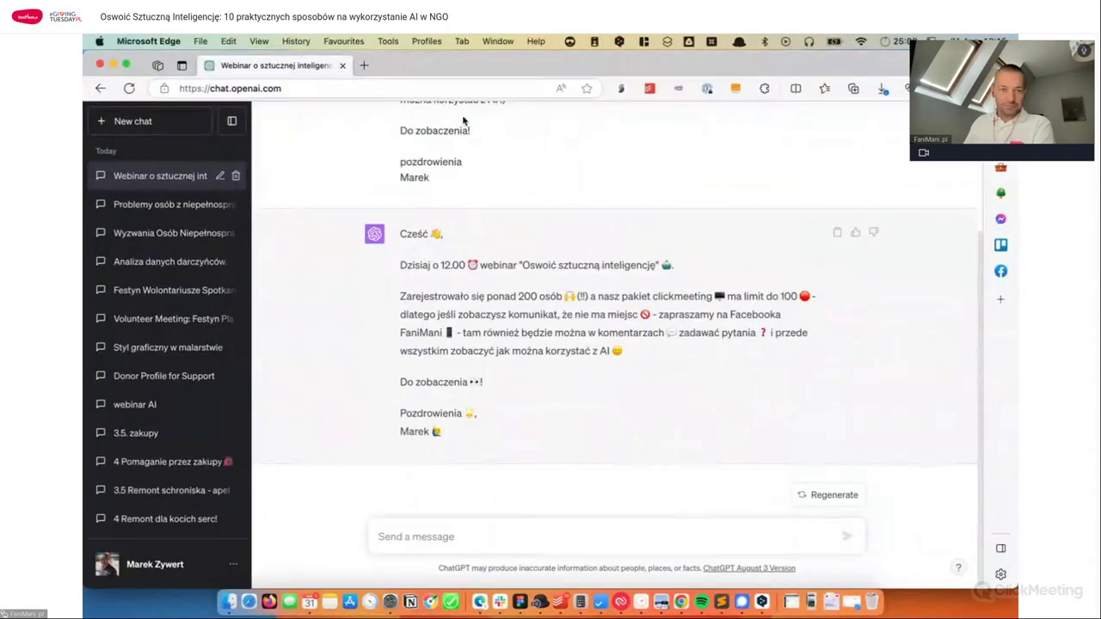
{"action": "left_click", "coordinate": [145, 121]}
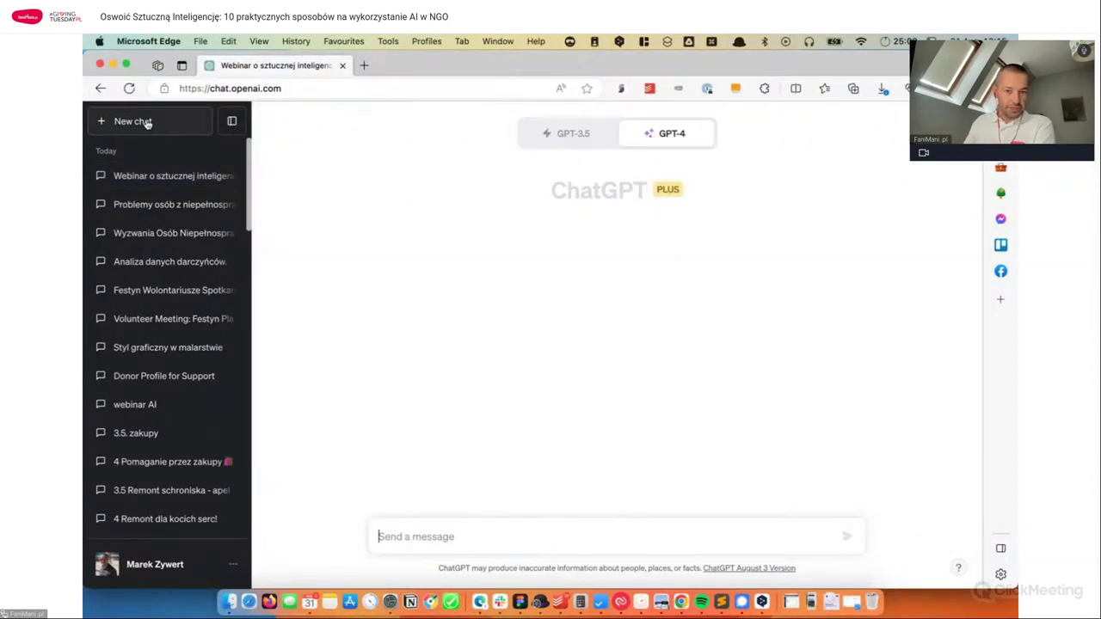
{"action": "left_click", "coordinate": [573, 137]}
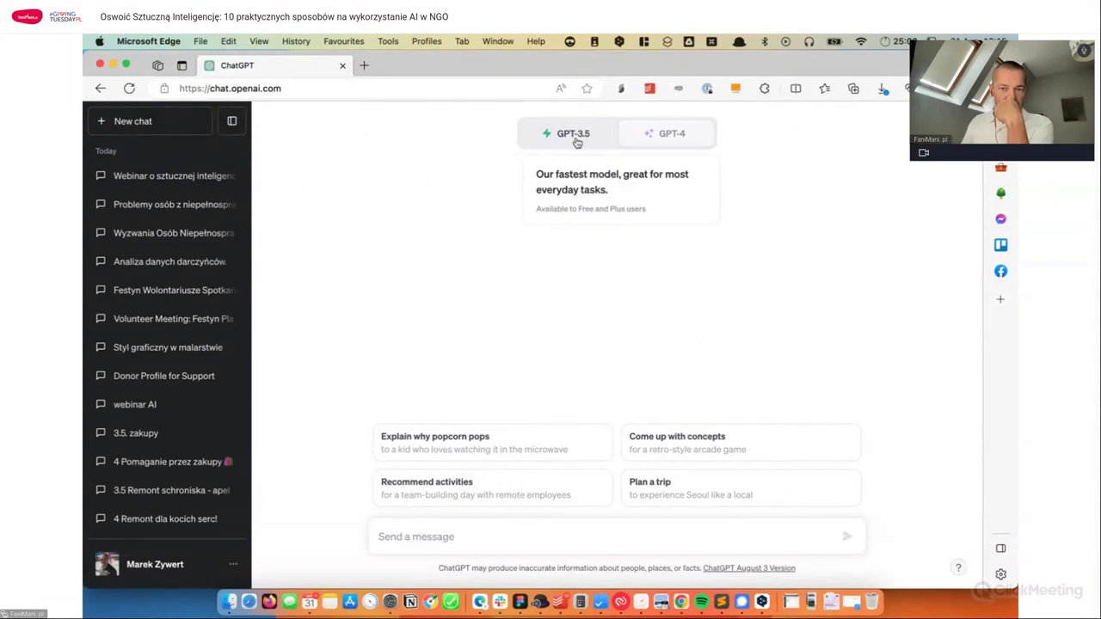
{"action": "left_click", "coordinate": [575, 140]}
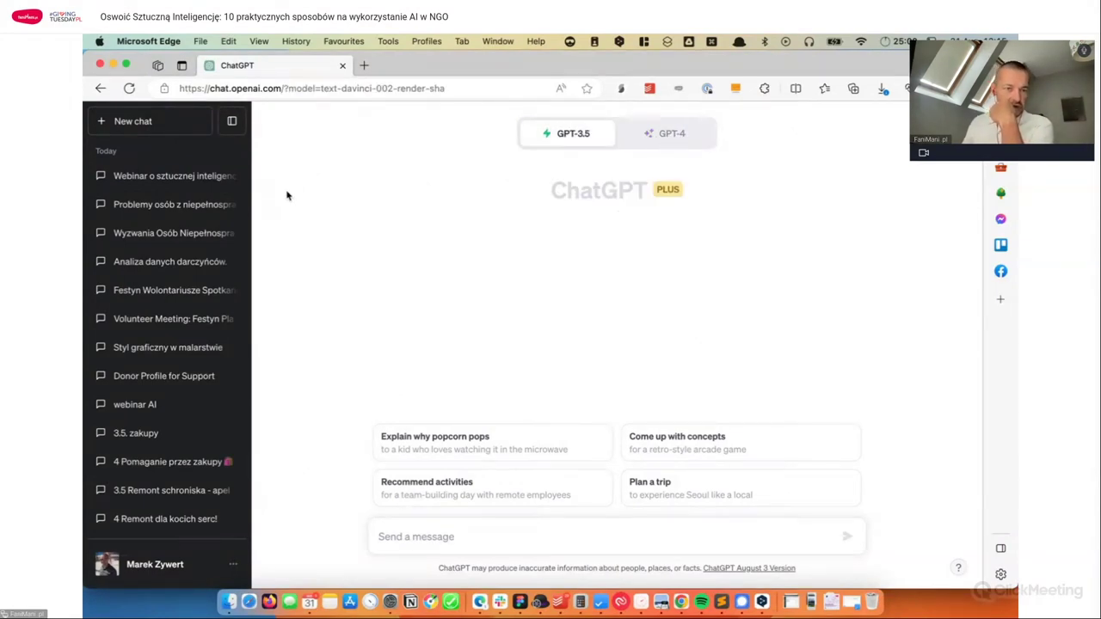
{"action": "left_click", "coordinate": [231, 125]}
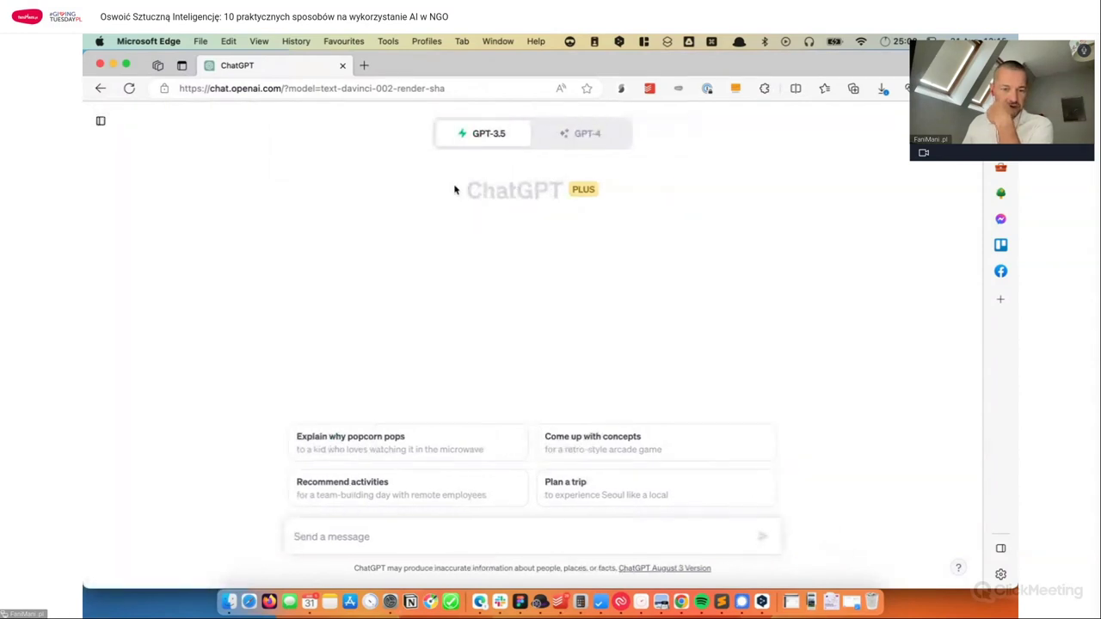
Step: Paste the copied shelter-renovation fundraiser prompt into the new chat and send it
{"action": "left_click", "coordinate": [444, 533]}
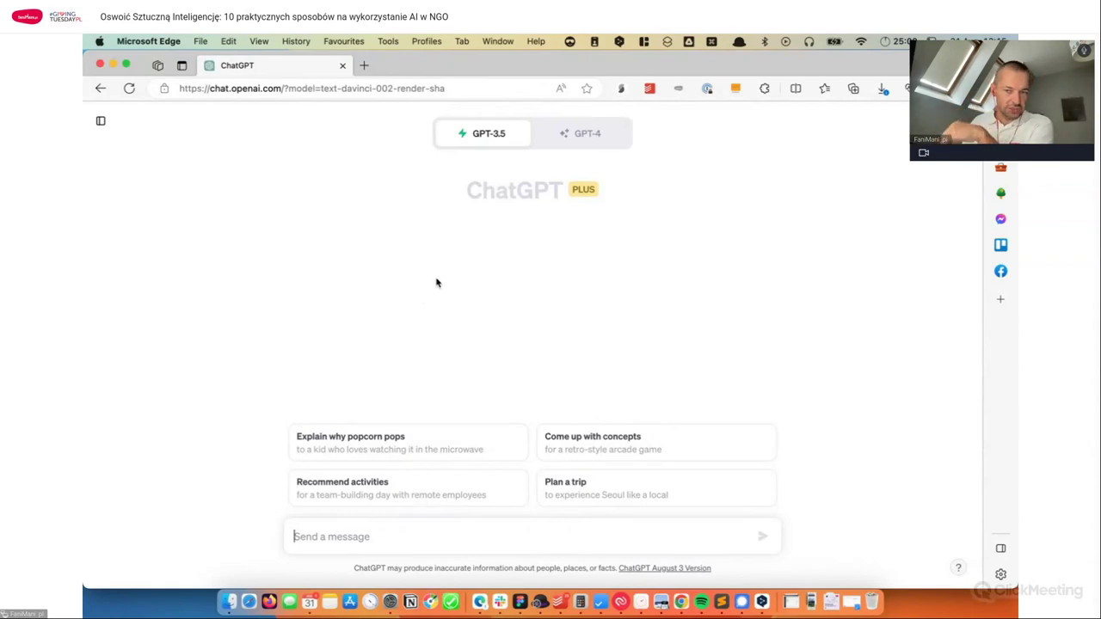
{"action": "mouse_move", "coordinate": [588, 135]}
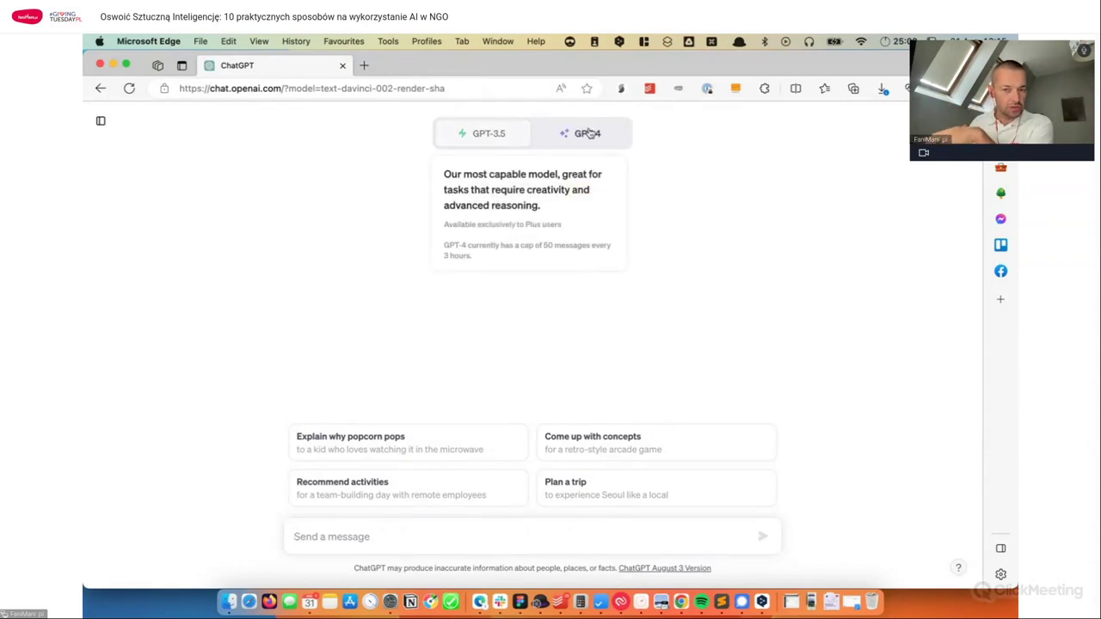
{"action": "mouse_move", "coordinate": [481, 135]}
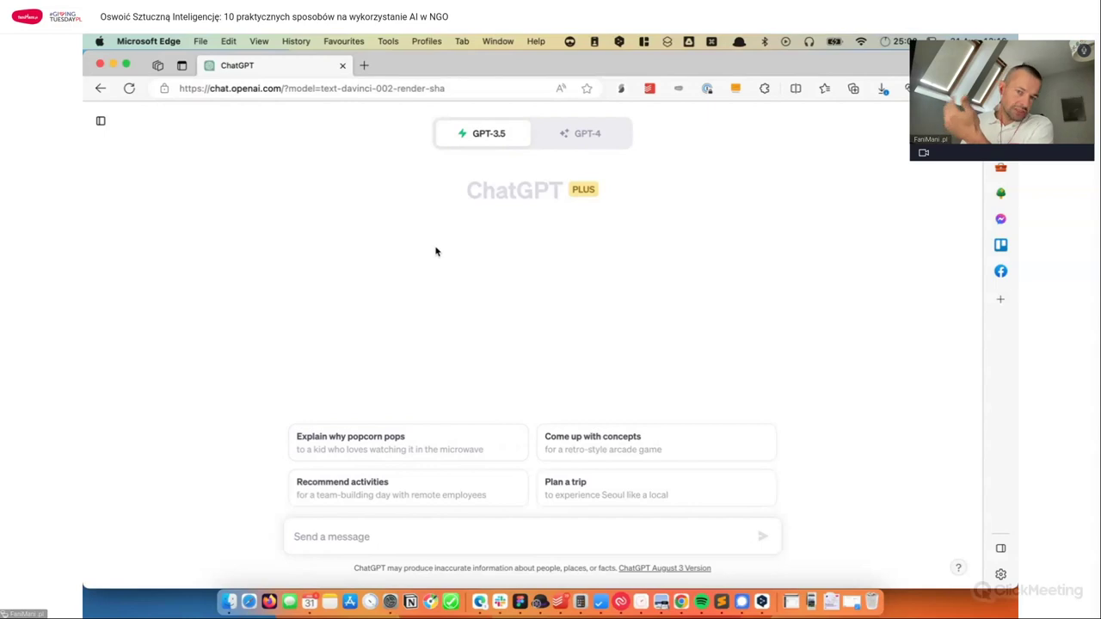
{"action": "left_click", "coordinate": [362, 536]}
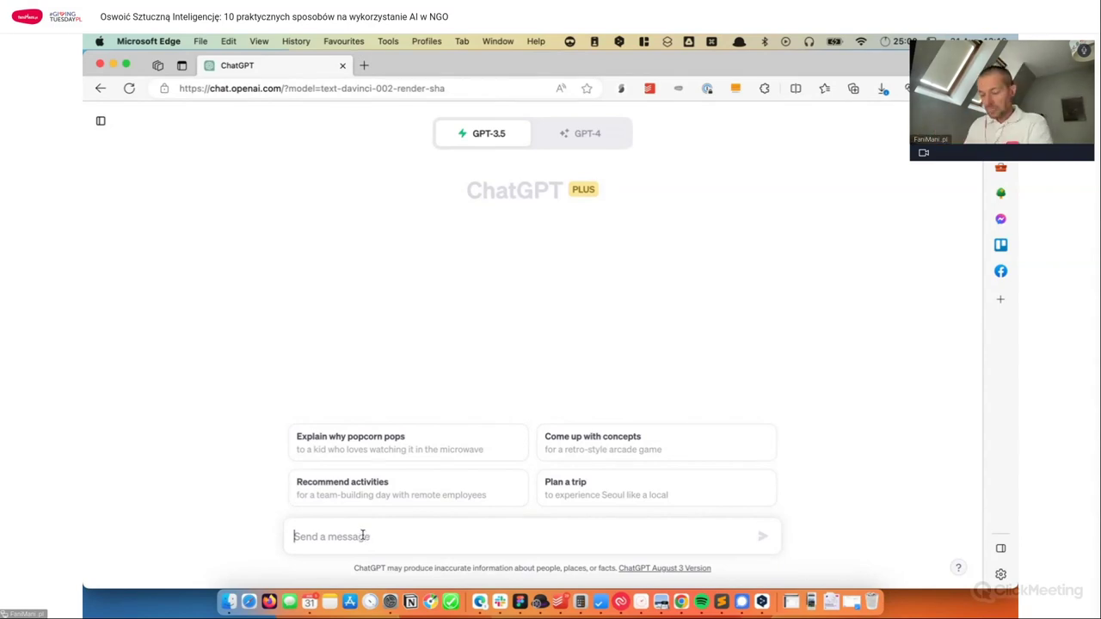
{"action": "key", "text": "super+v"}
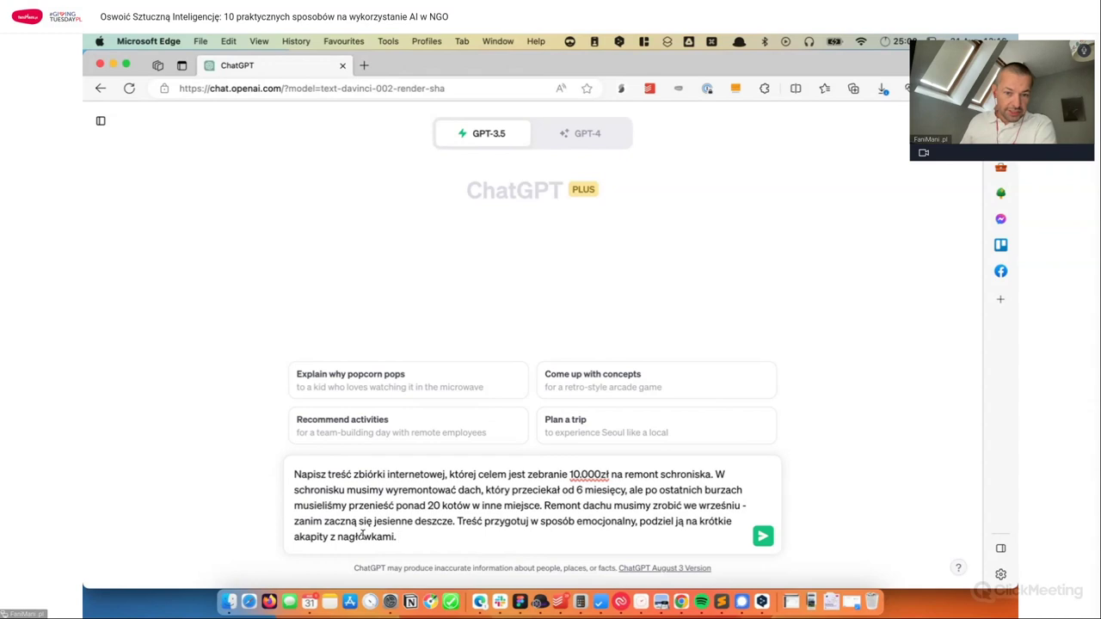
{"action": "key", "text": "Return"}
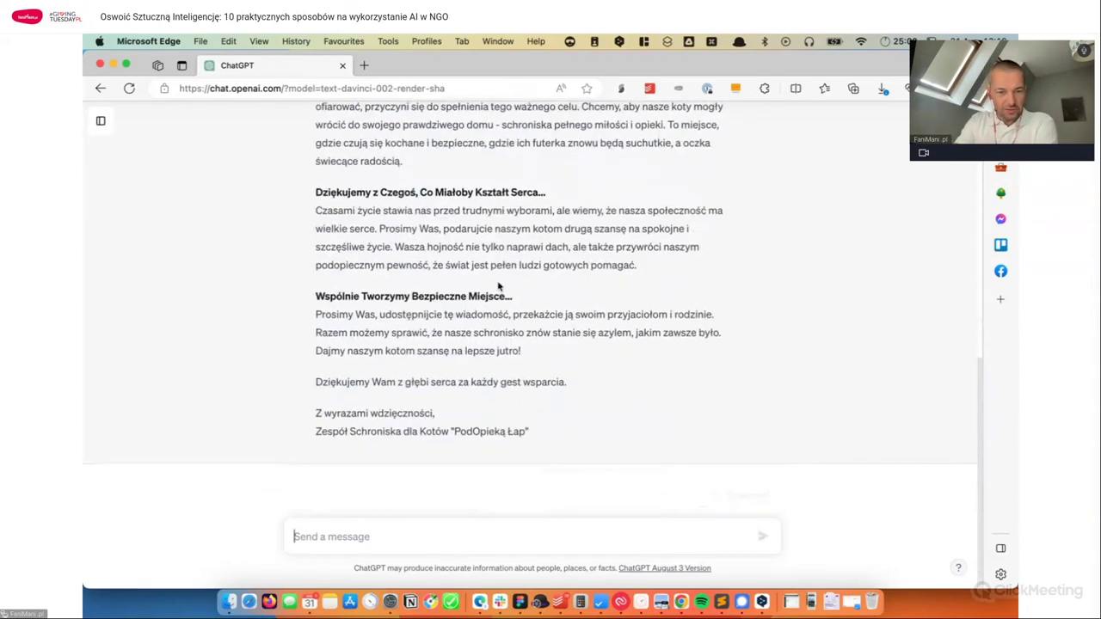
Step: Examine the beginning of the generated fundraiser text and highlight the prompt's closing request for emotional content in short paragraphs with headings
{"action": "scroll", "coordinate": [507, 286], "scroll_direction": "up", "scroll_amount": 2}
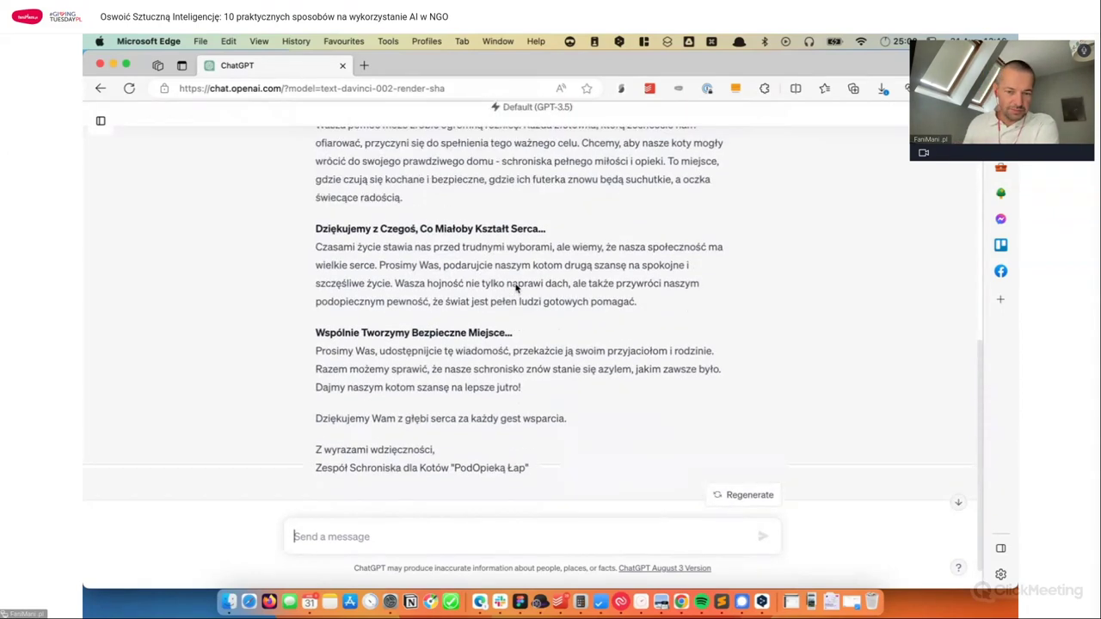
{"action": "scroll", "coordinate": [516, 286], "scroll_direction": "up", "scroll_amount": 10}
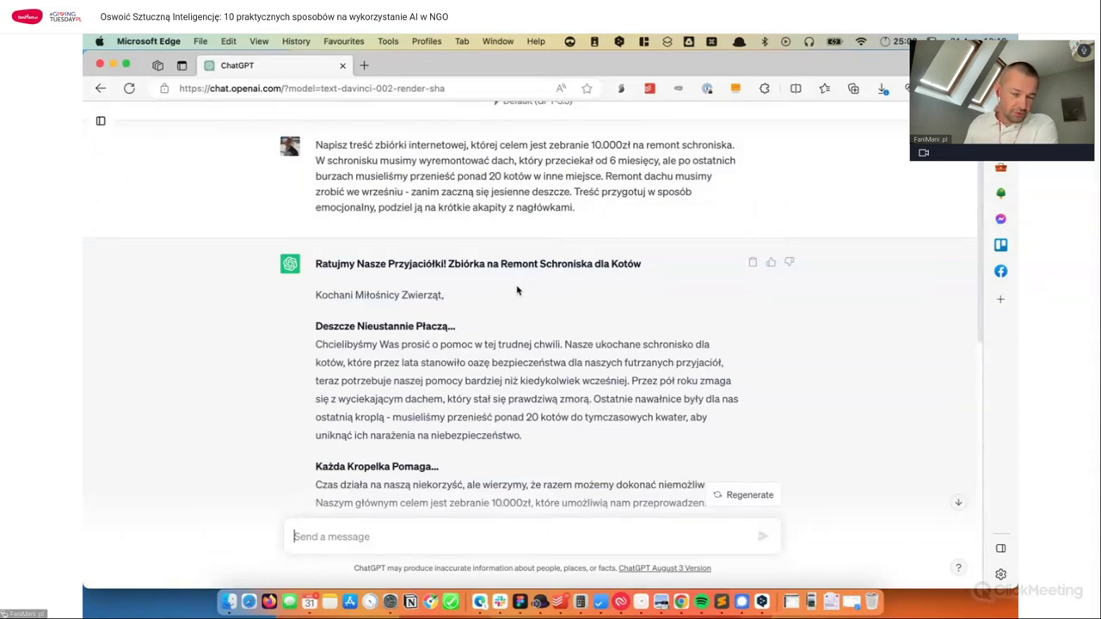
{"action": "scroll", "coordinate": [424, 318], "scroll_direction": "down", "scroll_amount": 1}
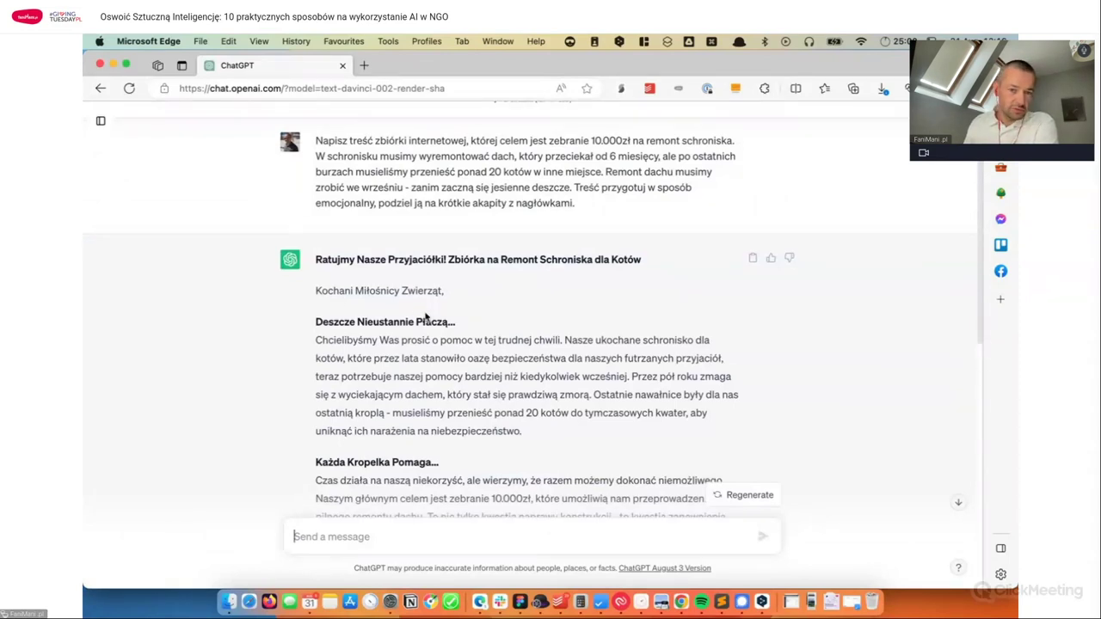
{"action": "scroll", "coordinate": [424, 318], "scroll_direction": "down", "scroll_amount": 2}
{"action": "scroll", "coordinate": [425, 284], "scroll_direction": "down", "scroll_amount": 1}
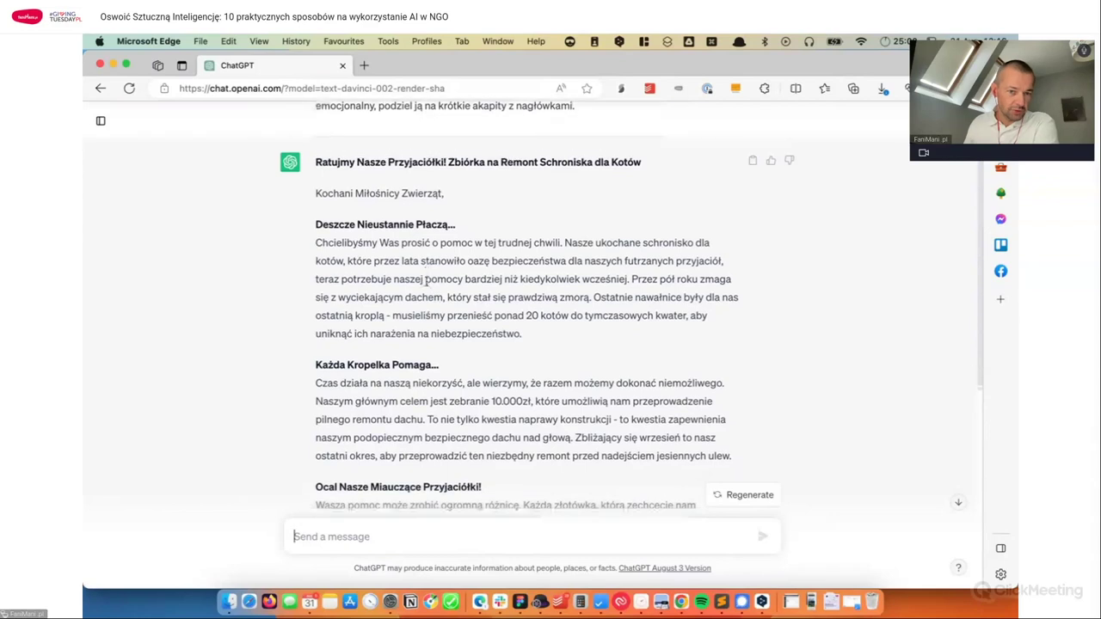
{"action": "scroll", "coordinate": [426, 258], "scroll_direction": "up", "scroll_amount": 1}
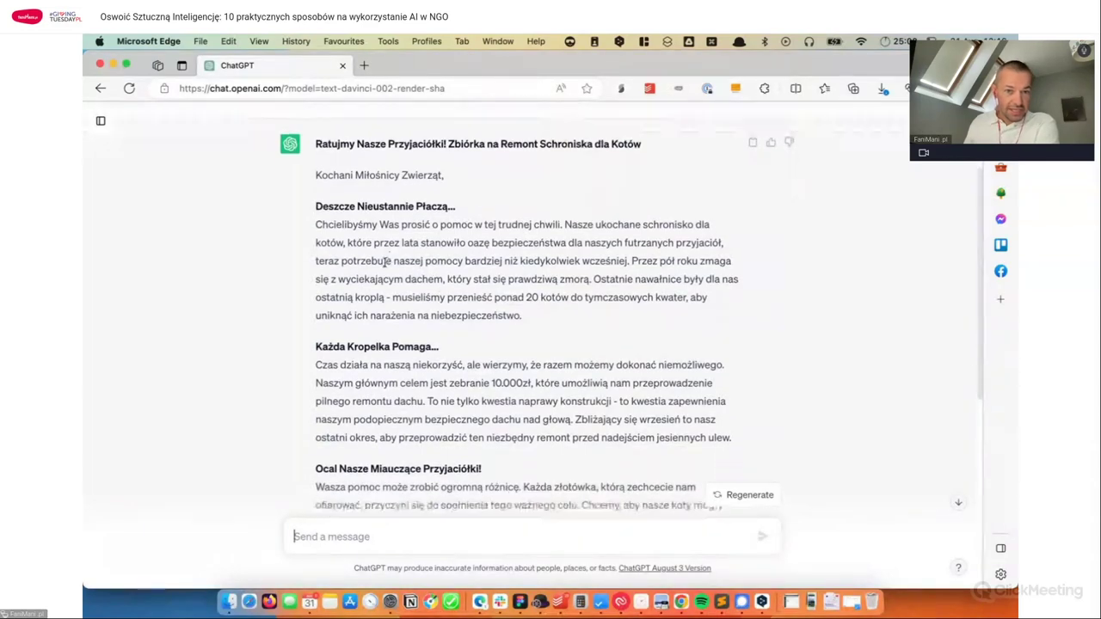
{"action": "scroll", "coordinate": [481, 251], "scroll_direction": "up", "scroll_amount": 3}
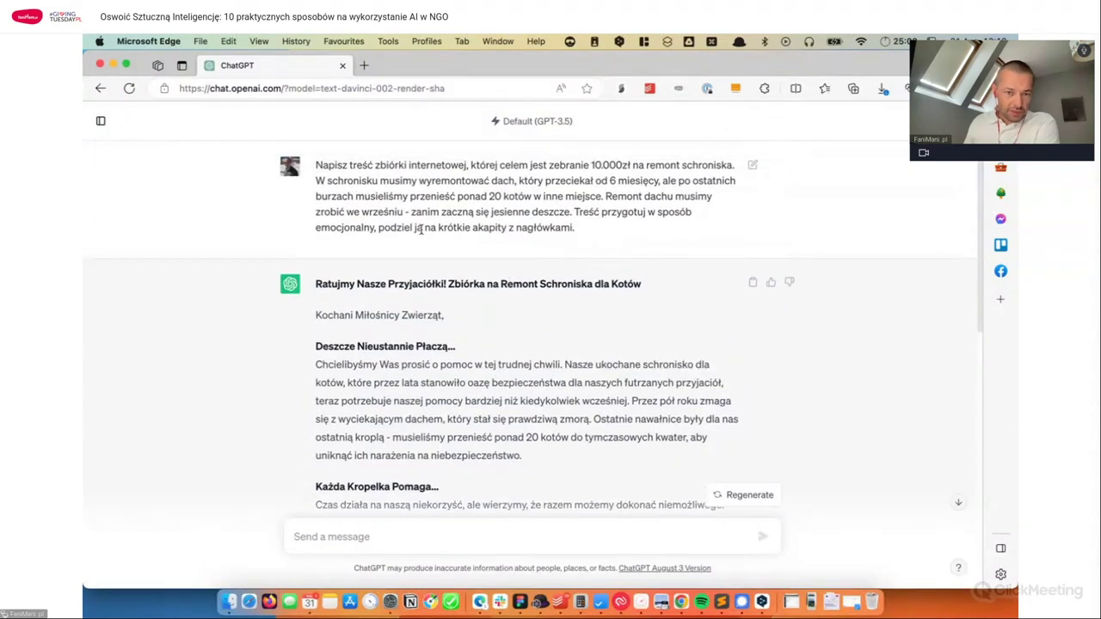
{"action": "left_click_drag", "start_coordinate": [576, 212], "coordinate": [589, 232]}
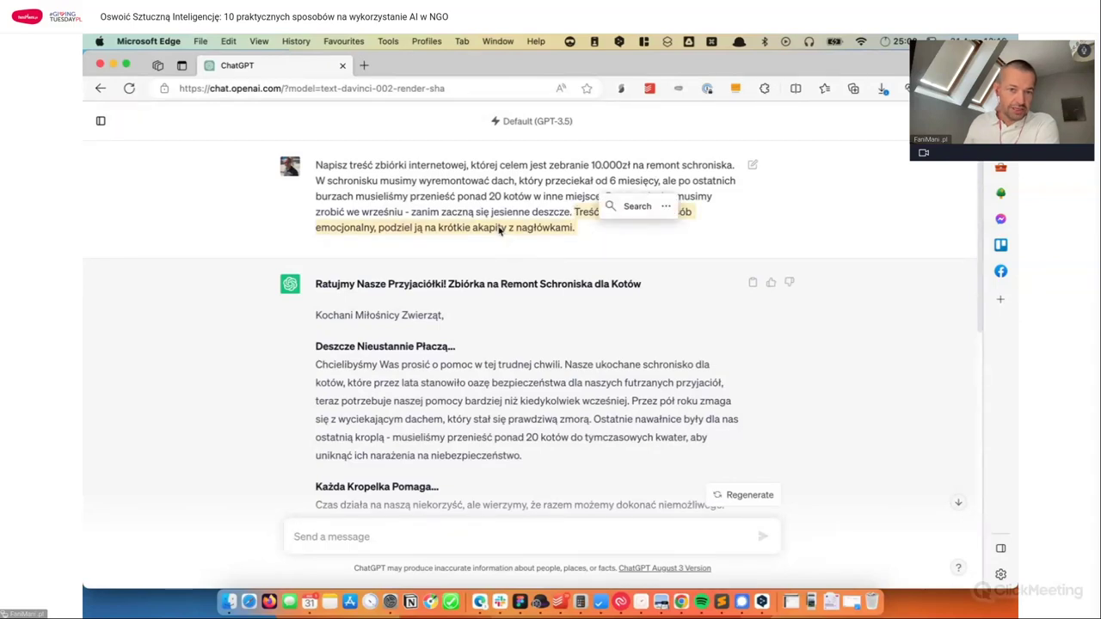
Step: Read through the generated paragraphs and their headings, highlighting the whole "Ocal Nasze Miauczące Przyjaciółki!" section
{"action": "scroll", "coordinate": [511, 241], "scroll_direction": "down", "scroll_amount": 2}
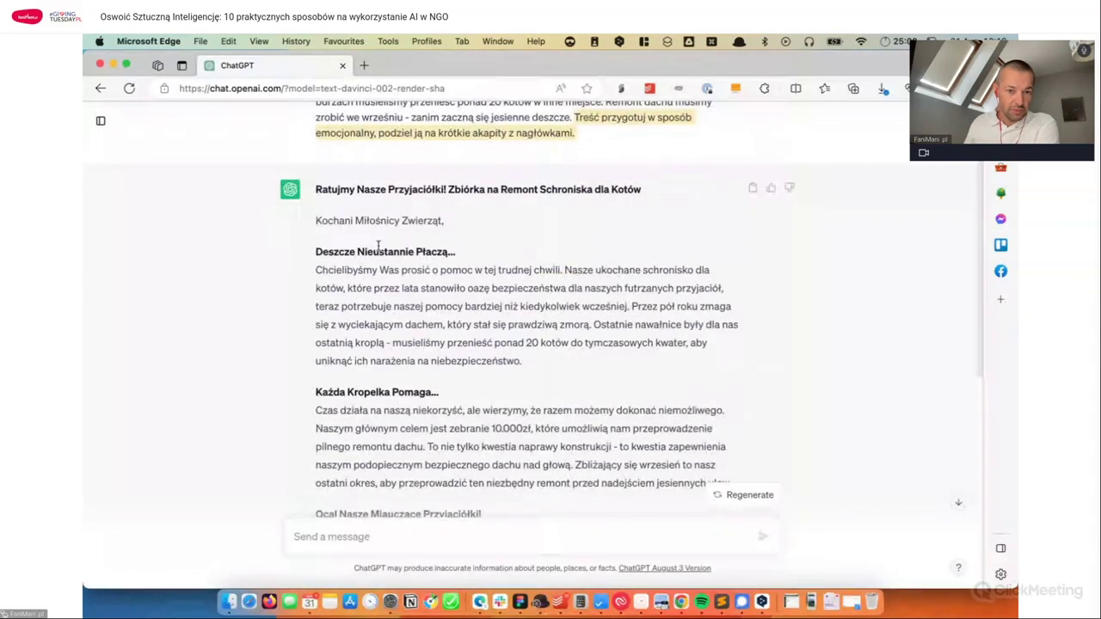
{"action": "scroll", "coordinate": [359, 251], "scroll_direction": "down", "scroll_amount": 2}
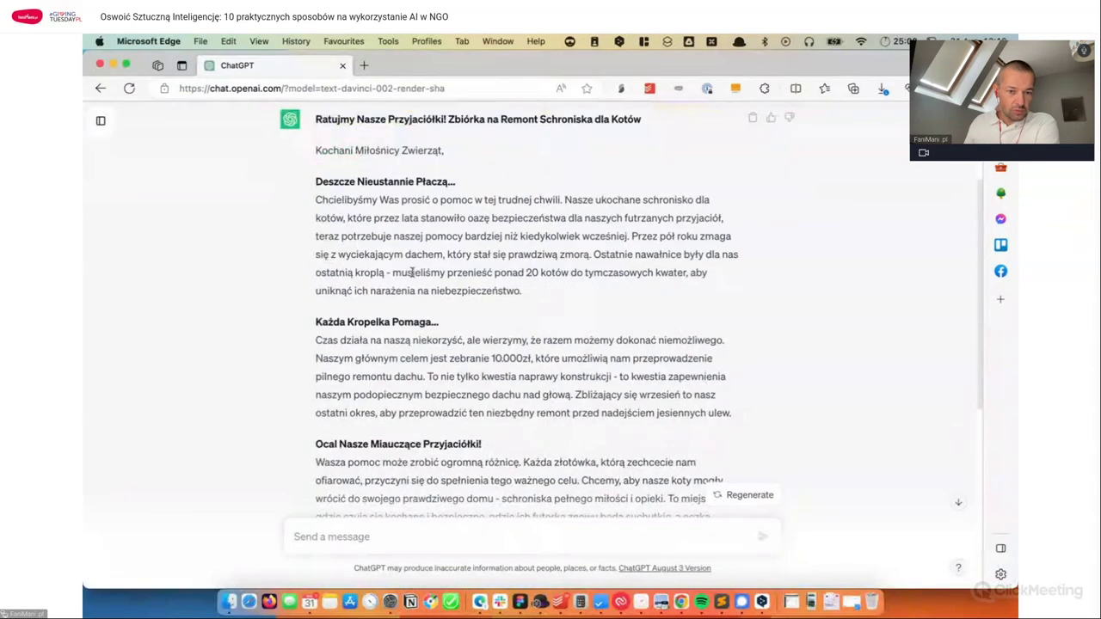
{"action": "scroll", "coordinate": [416, 309], "scroll_direction": "down", "scroll_amount": 2}
{"action": "left_click_drag", "start_coordinate": [316, 251], "coordinate": [438, 252]}
{"action": "left_click", "coordinate": [443, 316]}
{"action": "scroll", "coordinate": [444, 315], "scroll_direction": "down", "scroll_amount": 2}
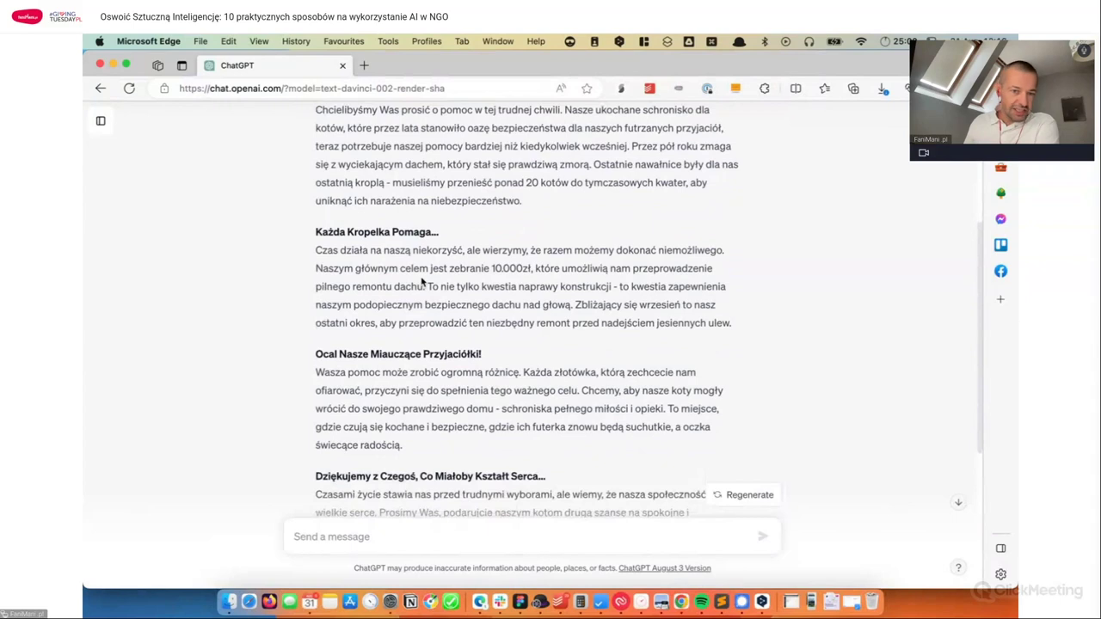
{"action": "scroll", "coordinate": [438, 277], "scroll_direction": "down", "scroll_amount": 2}
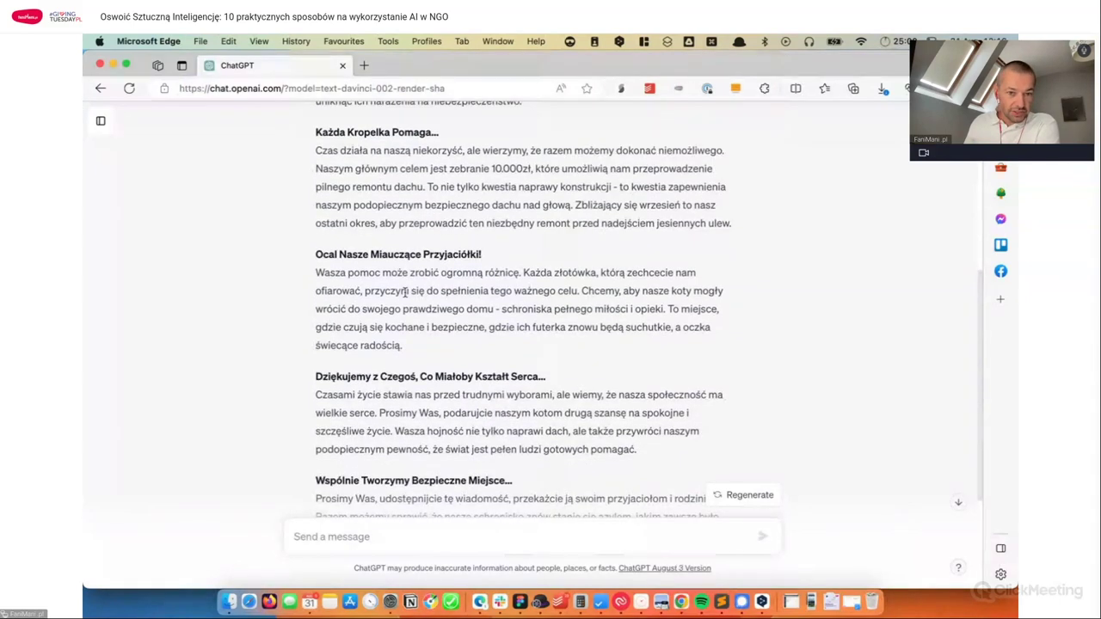
{"action": "left_click_drag", "start_coordinate": [315, 257], "coordinate": [459, 352]}
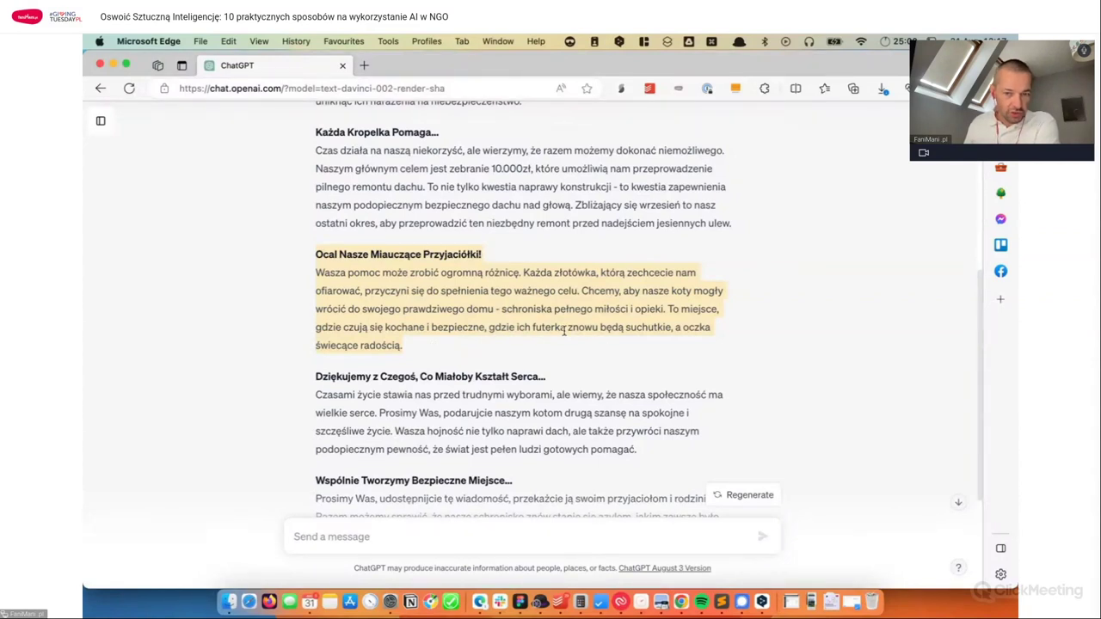
{"action": "left_click", "coordinate": [455, 344]}
{"action": "scroll", "coordinate": [432, 331], "scroll_direction": "down", "scroll_amount": 2}
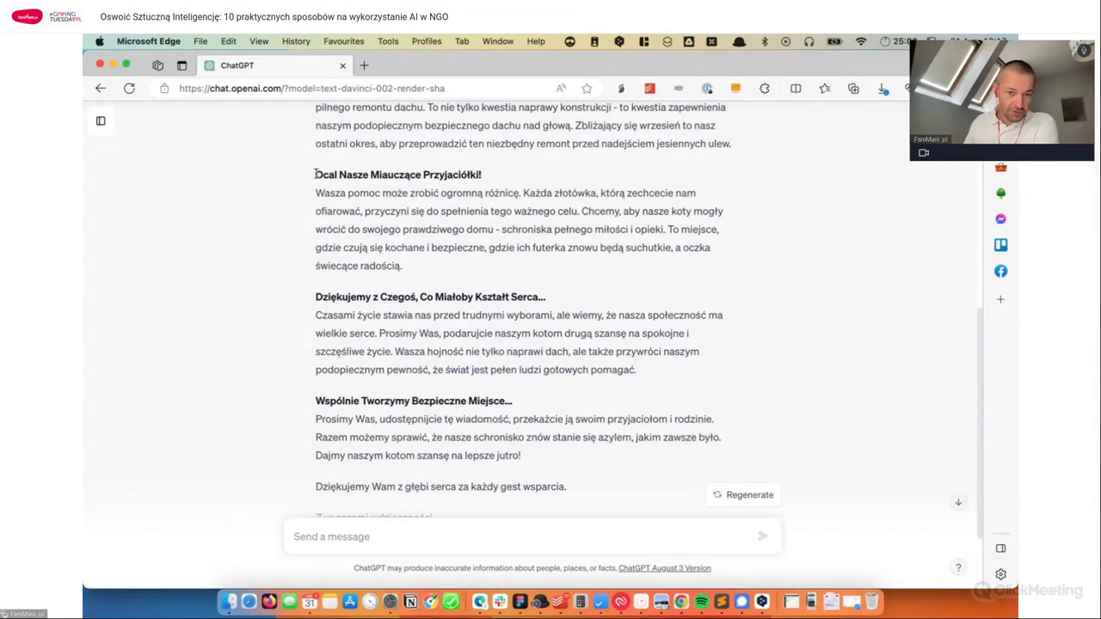
Step: Copy the heading "Ocal Nasze Miauczące Przyjaciółki!" and begin a new message with Napisz akapit "Ocal Nasze Miauczące Przyjaciółki!"
{"action": "left_click_drag", "start_coordinate": [316, 175], "coordinate": [535, 177]}
{"action": "key", "text": "super+c"}
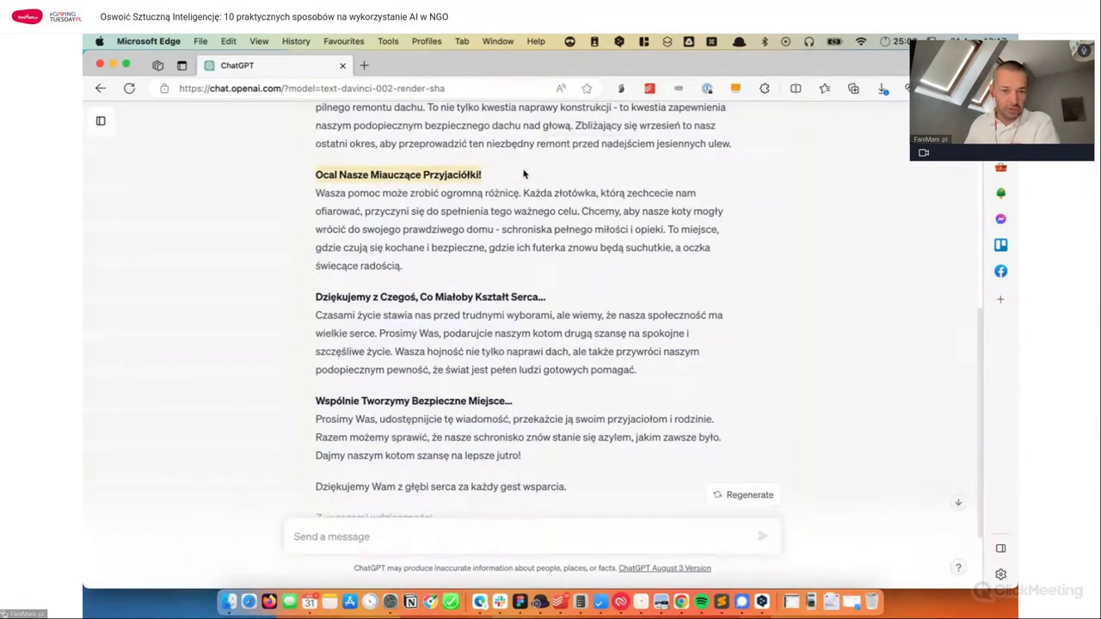
{"action": "left_click", "coordinate": [396, 539]}
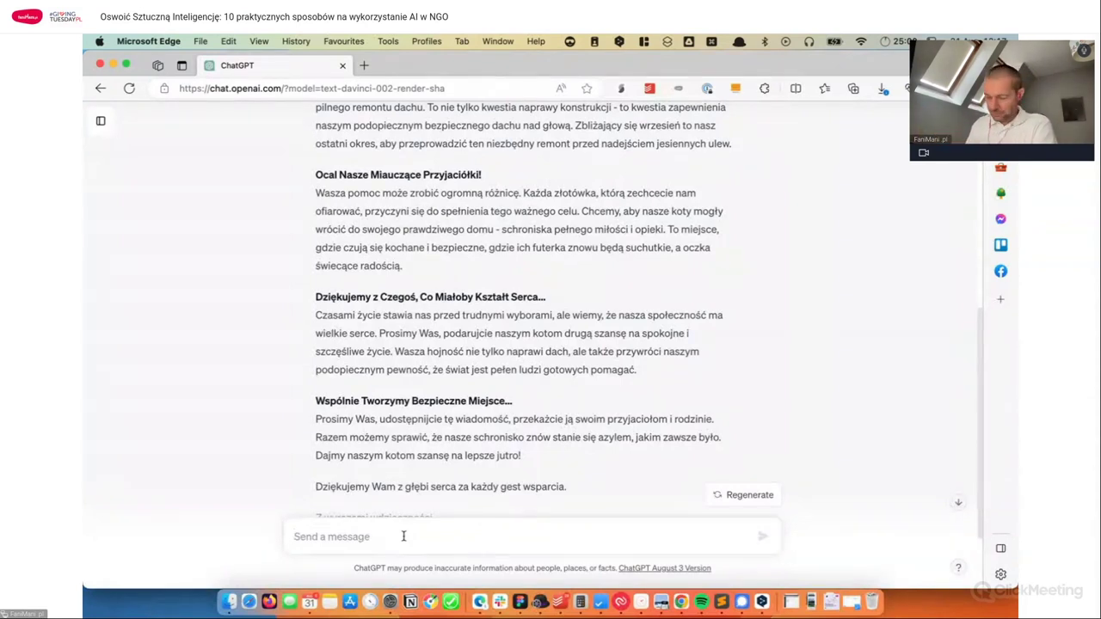
{"action": "type", "text": "Napi"}
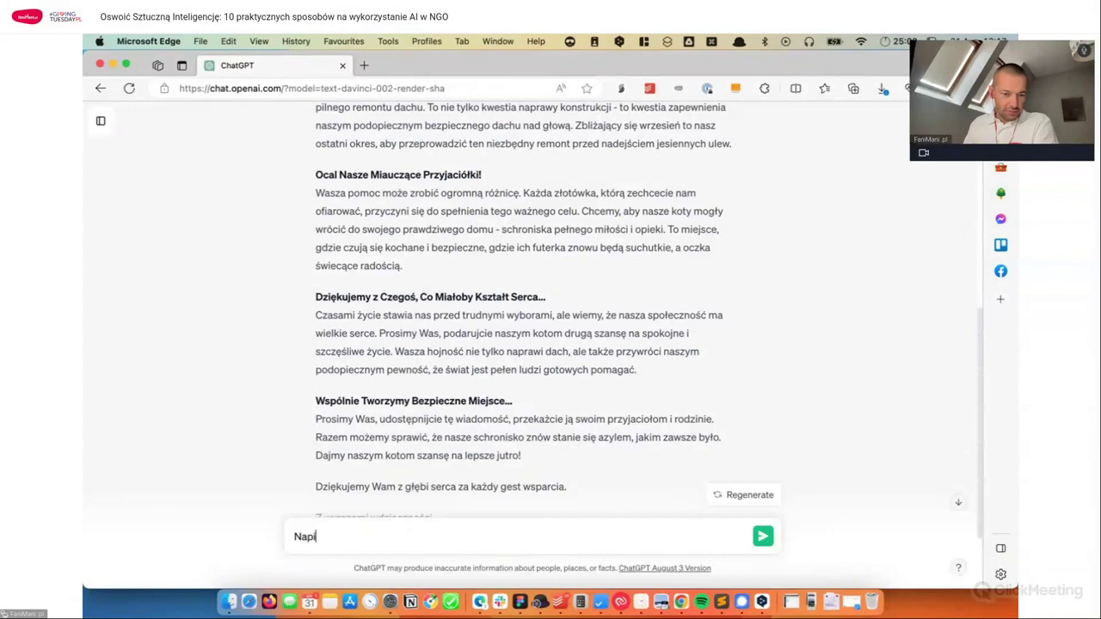
{"action": "type", "text": "sz akapit \""}
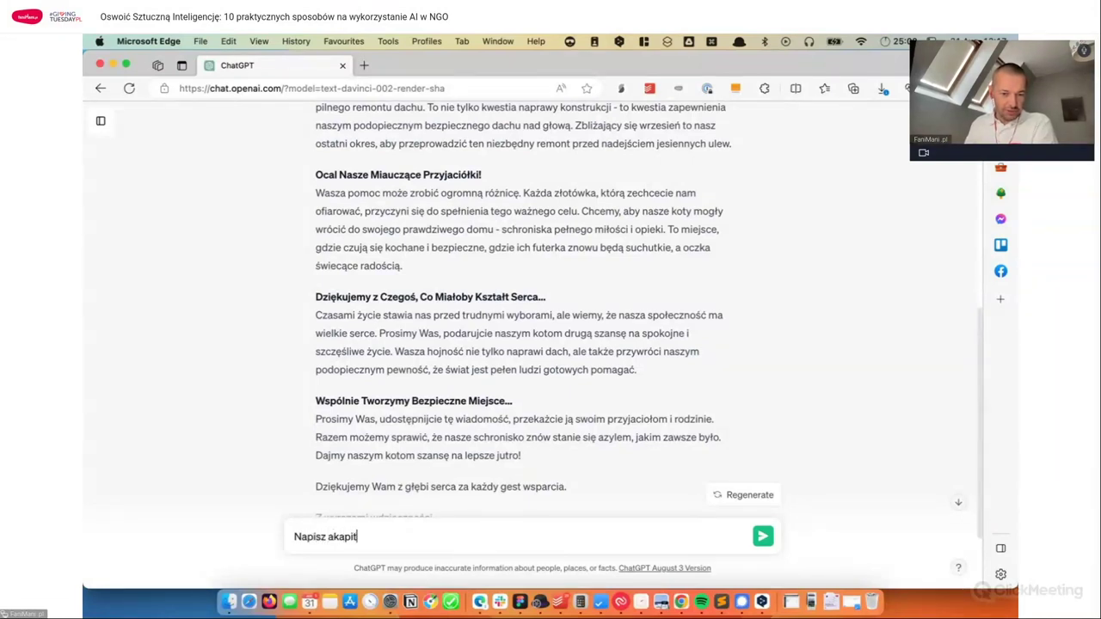
{"action": "key", "text": "super+v"}
{"action": "type", "text": "\""}
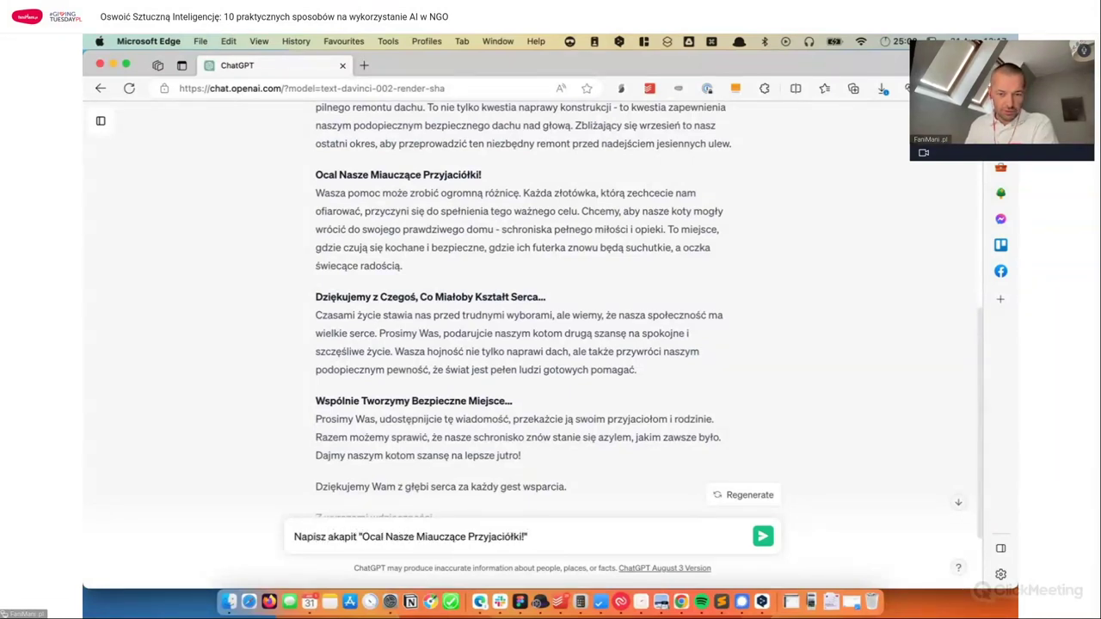
Step: Complete the message with "jeszcze raz, aby był 2 razy dłuższy i bardziej formalny." and send it
{"action": "type", "text": " hasz"}
{"action": "key", "text": "BackSpace"}
{"action": "key", "text": "BackSpace"}
{"action": "key", "text": "BackSpace"}
{"action": "type", "text": "jeszcze raz"}
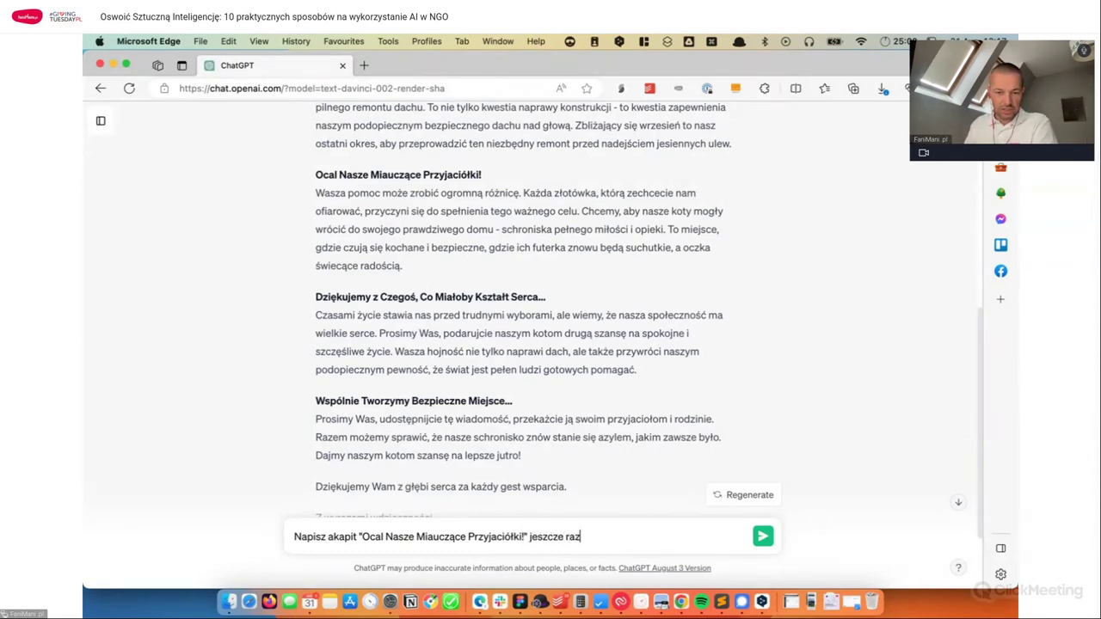
{"action": "type", "text": ", aby być"}
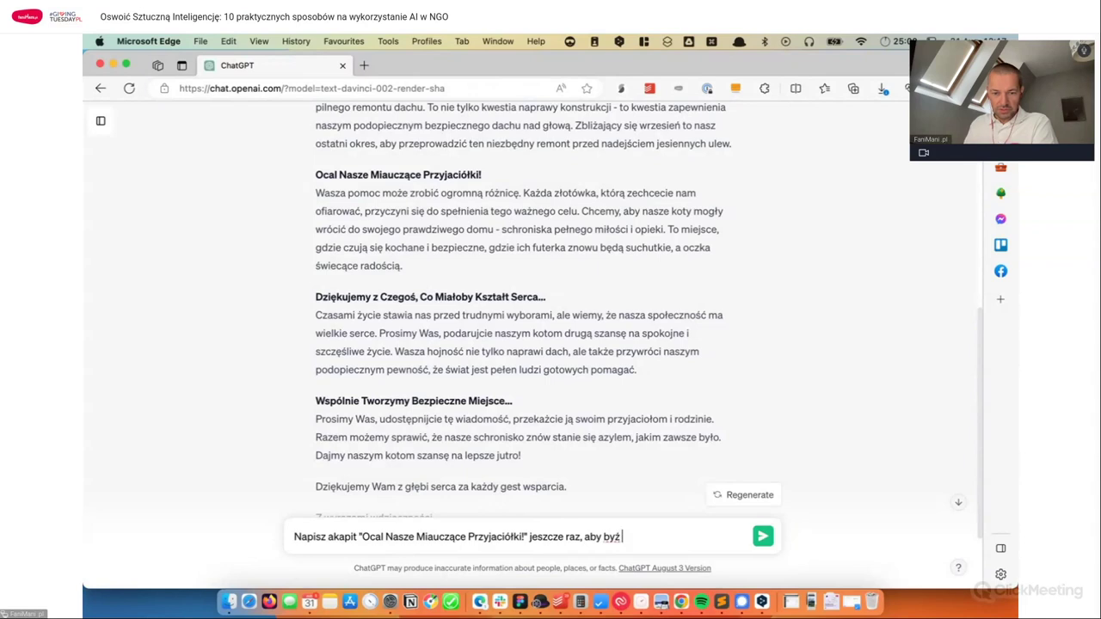
{"action": "key", "text": "BackSpace"}
{"action": "key", "text": "BackSpace"}
{"action": "type", "text": "ł 2"}
{"action": "type", "text": "x"}
{"action": "type", "text": "razy dłuższy i"}
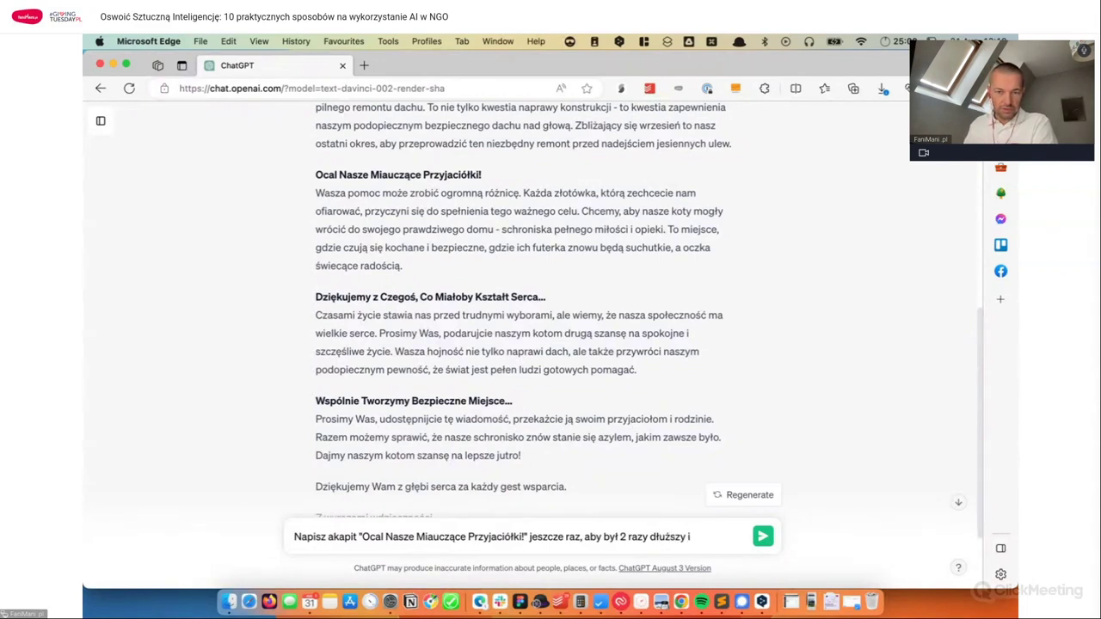
{"action": "type", "text": " bardzie"}
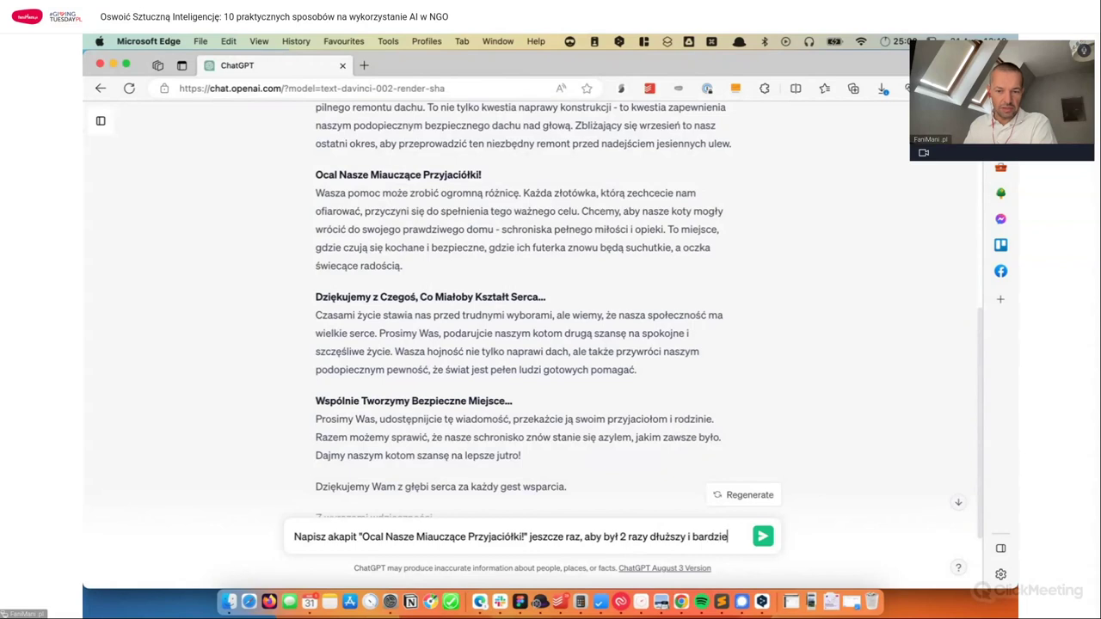
{"action": "type", "text": "j formalny."}
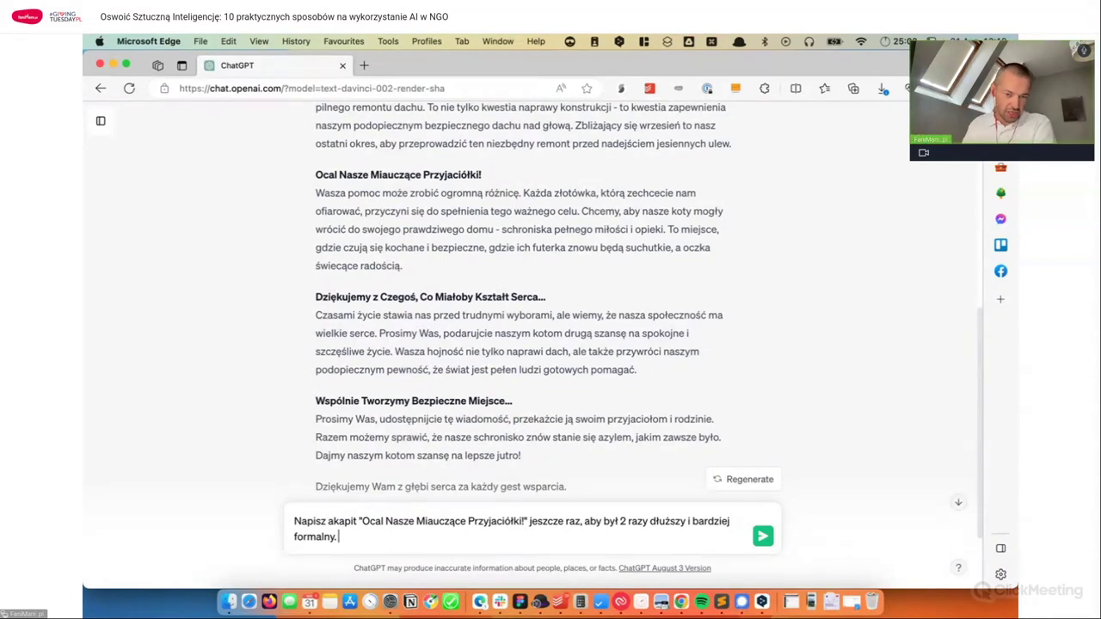
{"action": "key", "text": "Return"}
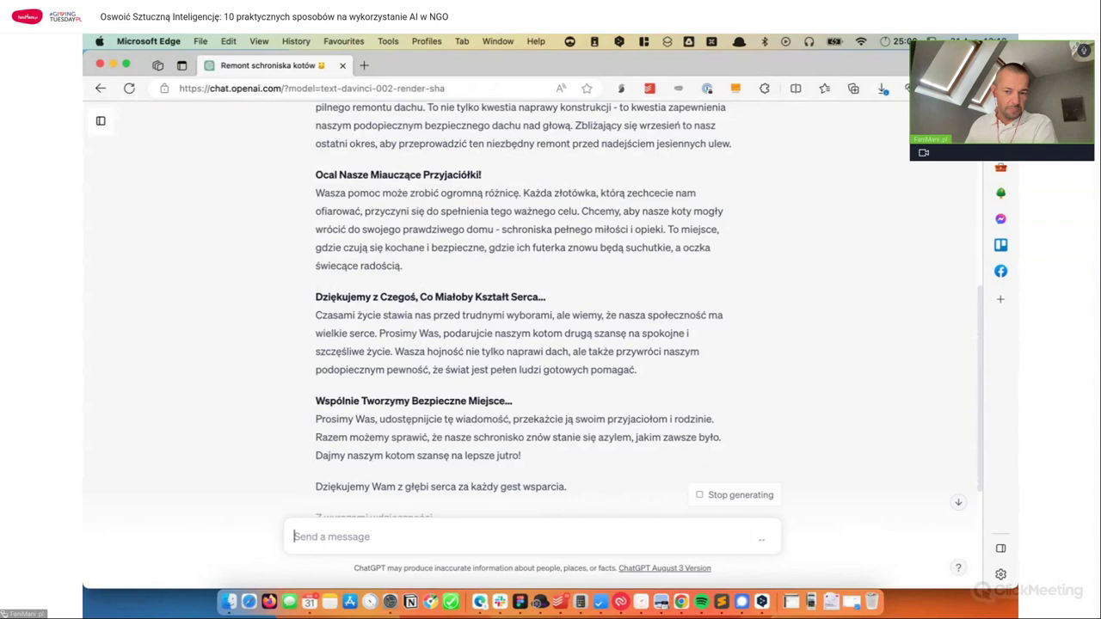
Step: Read the rewritten "Ocal Nasze Miauczące Przyjaciółki!" section through to its signature, highlighting the appeal for support in its first paragraph
{"action": "scroll", "coordinate": [467, 413], "scroll_direction": "down", "scroll_amount": 10}
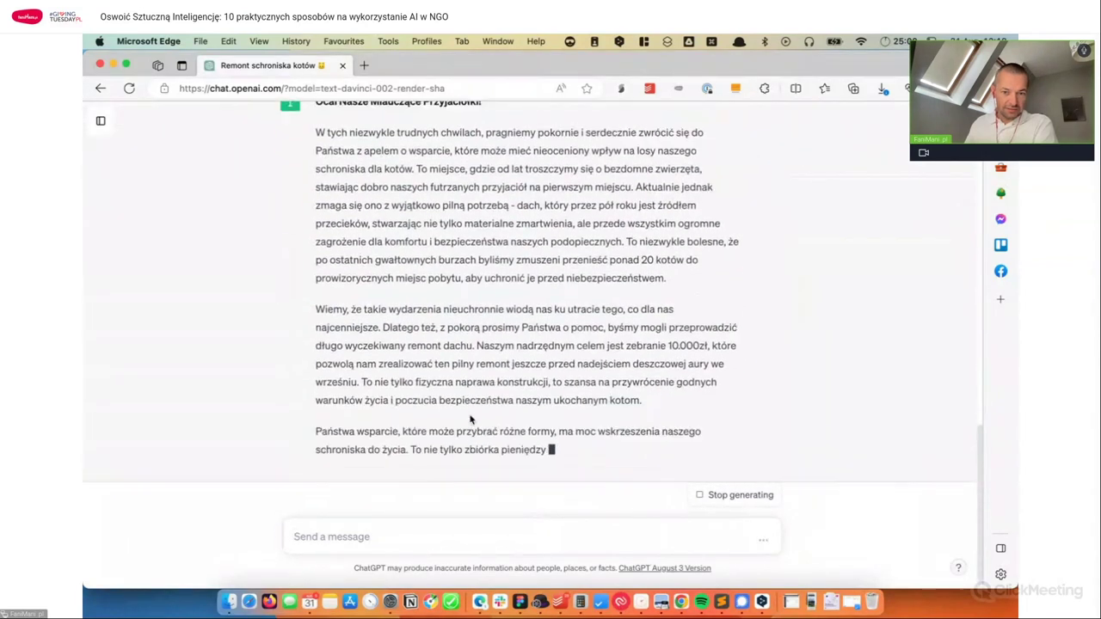
{"action": "scroll", "coordinate": [533, 342], "scroll_direction": "up", "scroll_amount": 10}
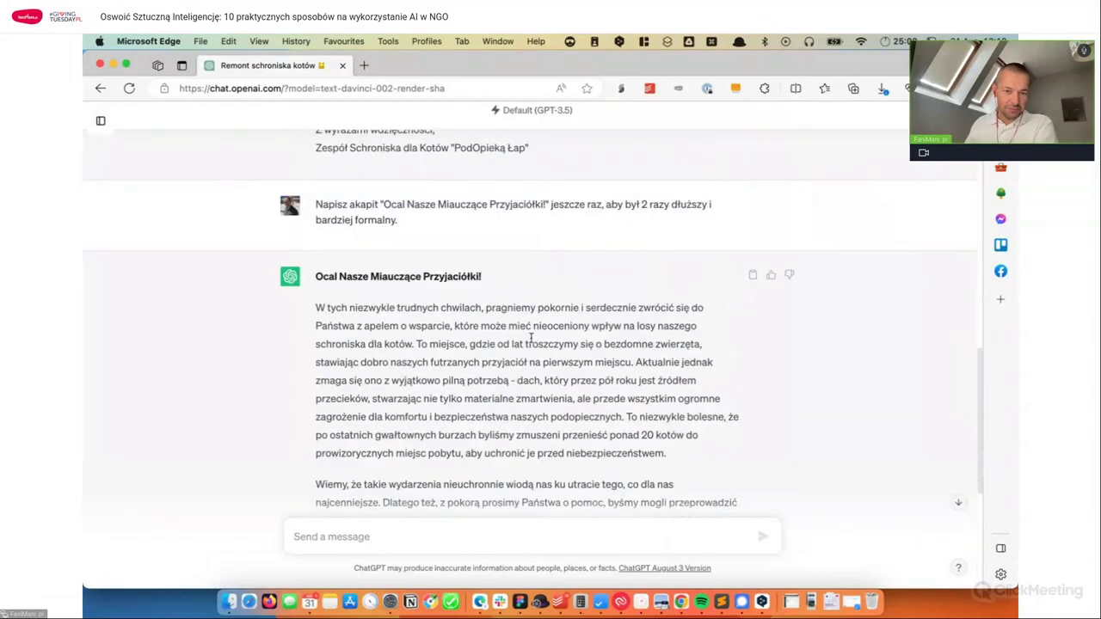
{"action": "scroll", "coordinate": [434, 335], "scroll_direction": "down", "scroll_amount": 4}
{"action": "scroll", "coordinate": [404, 379], "scroll_direction": "down", "scroll_amount": 3}
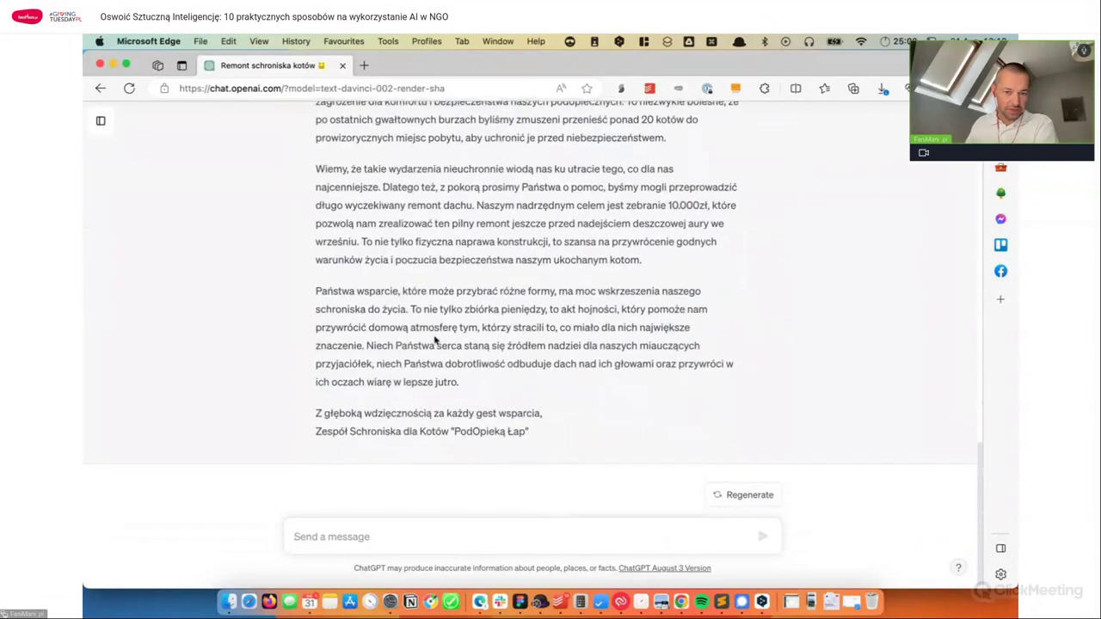
{"action": "scroll", "coordinate": [430, 400], "scroll_direction": "up", "scroll_amount": 5}
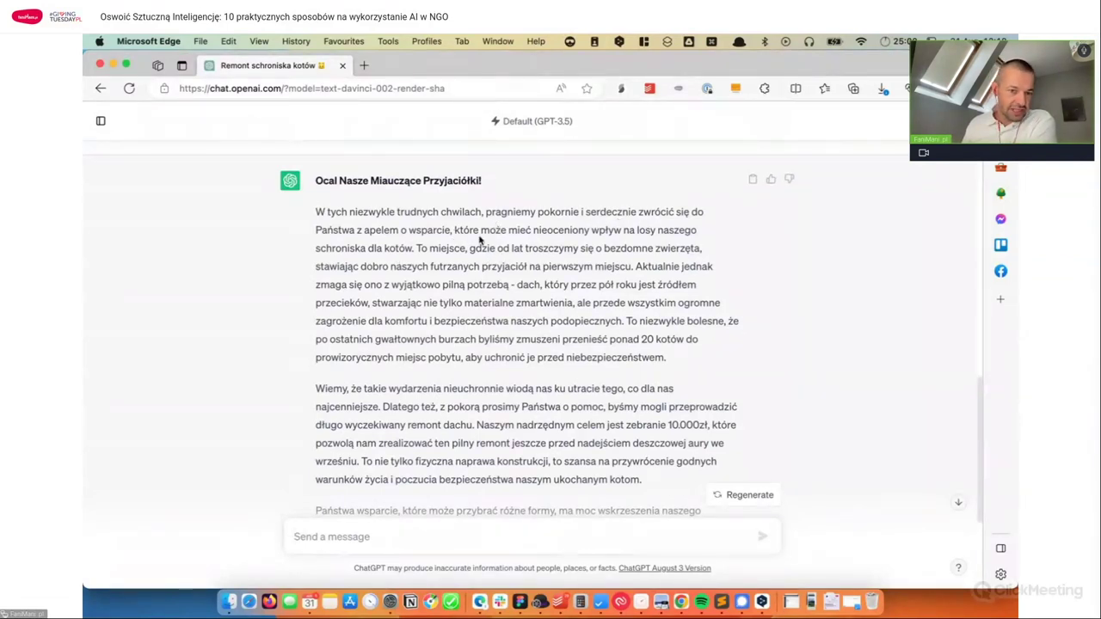
{"action": "left_click_drag", "start_coordinate": [361, 230], "coordinate": [602, 229]}
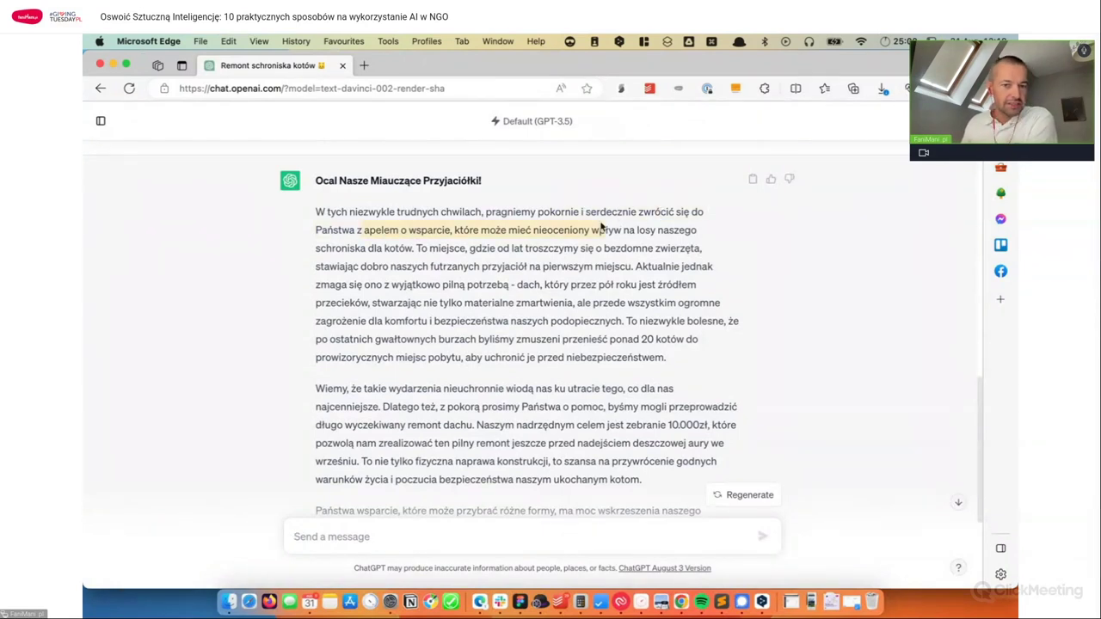
{"action": "left_click", "coordinate": [385, 229]}
{"action": "left_click_drag", "start_coordinate": [402, 230], "coordinate": [355, 231]}
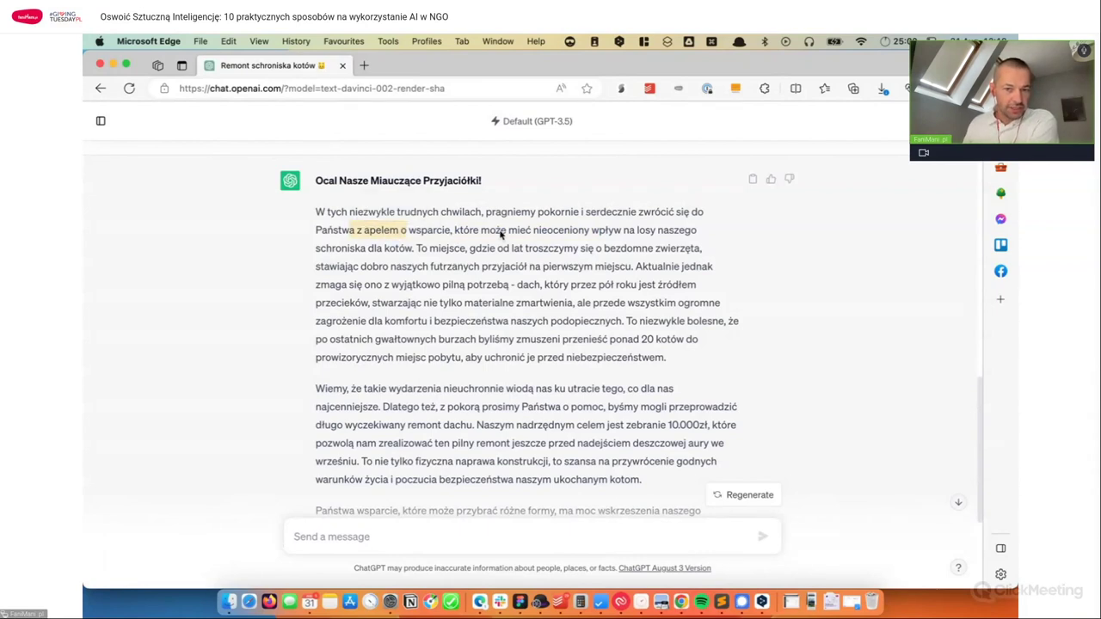
{"action": "left_click", "coordinate": [589, 235]}
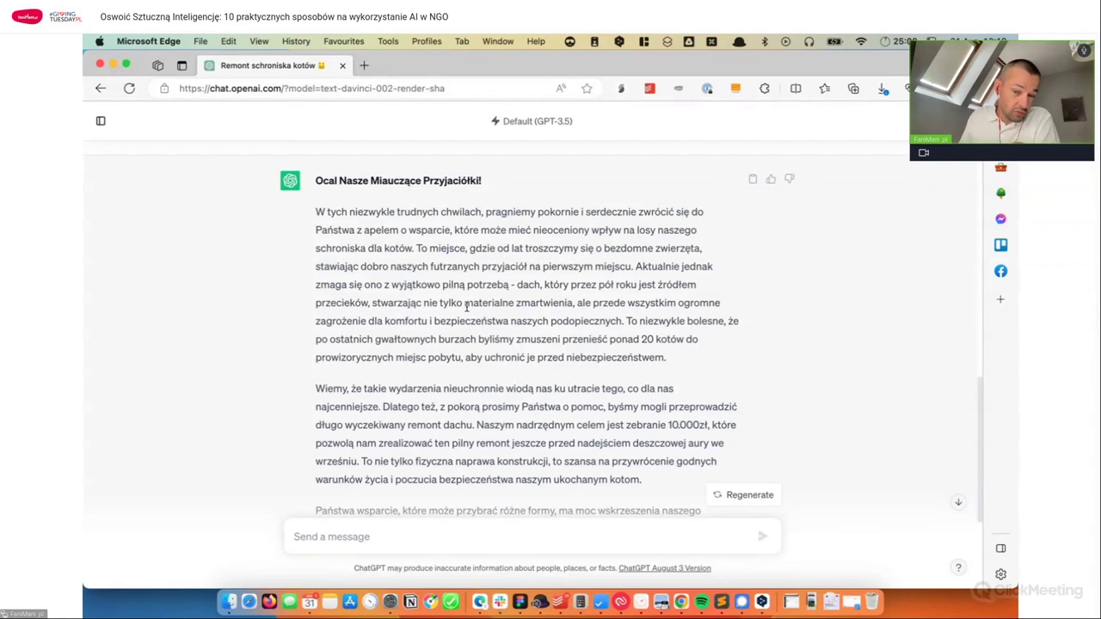
{"action": "scroll", "coordinate": [486, 318], "scroll_direction": "down", "scroll_amount": 2}
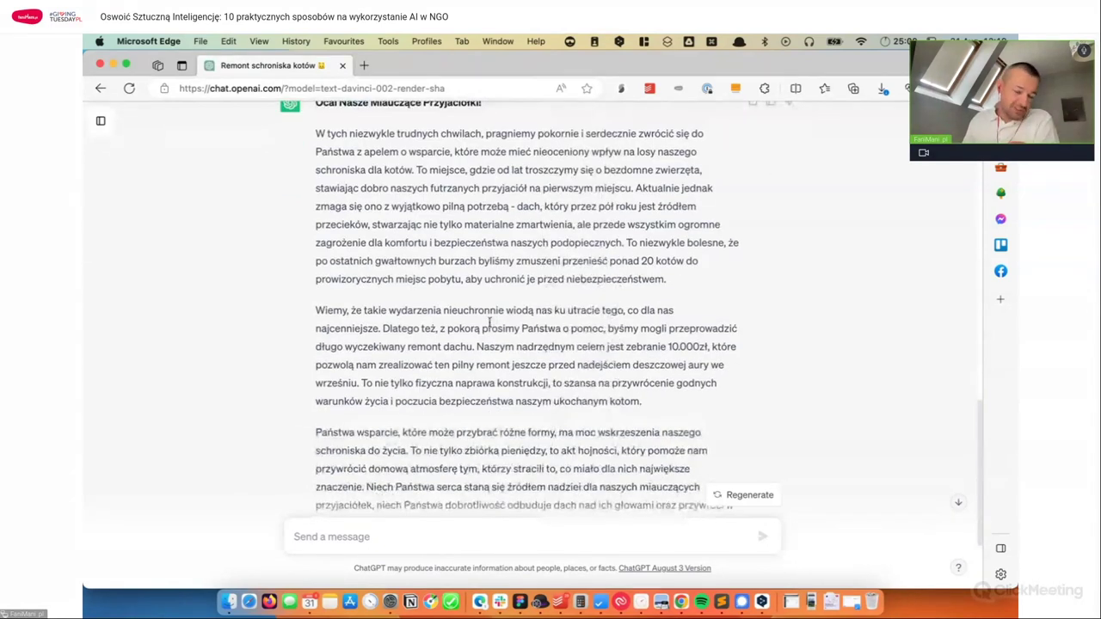
{"action": "scroll", "coordinate": [516, 327], "scroll_direction": "down", "scroll_amount": 4}
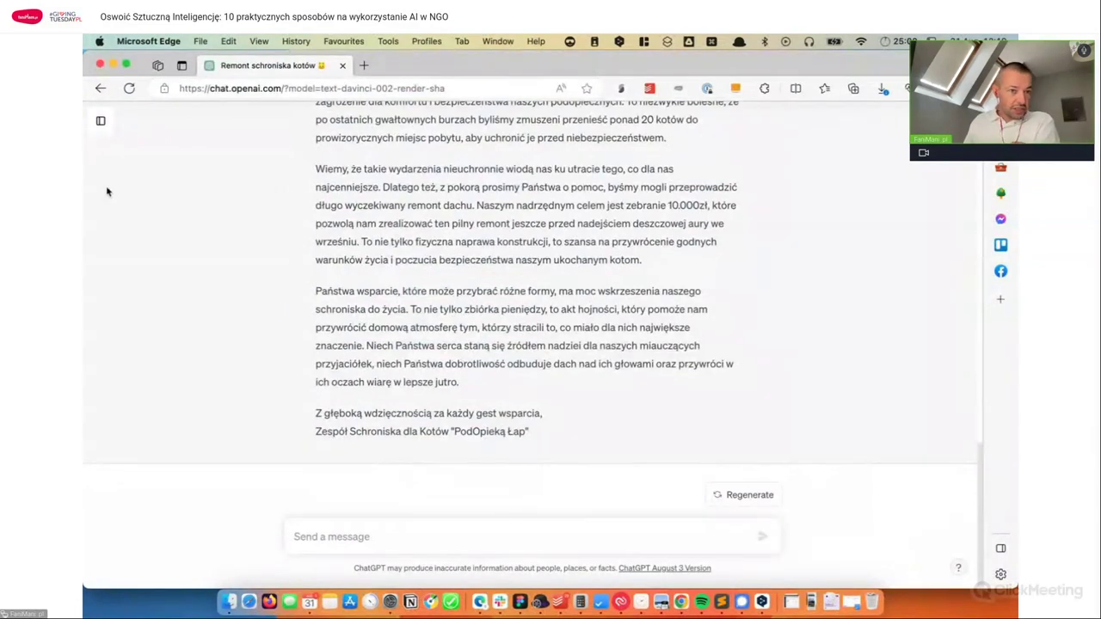
Step: Show the chat history and open the earlier "3.5 Remont schroniska - apel" chat at its opening prompt
{"action": "left_click", "coordinate": [99, 121]}
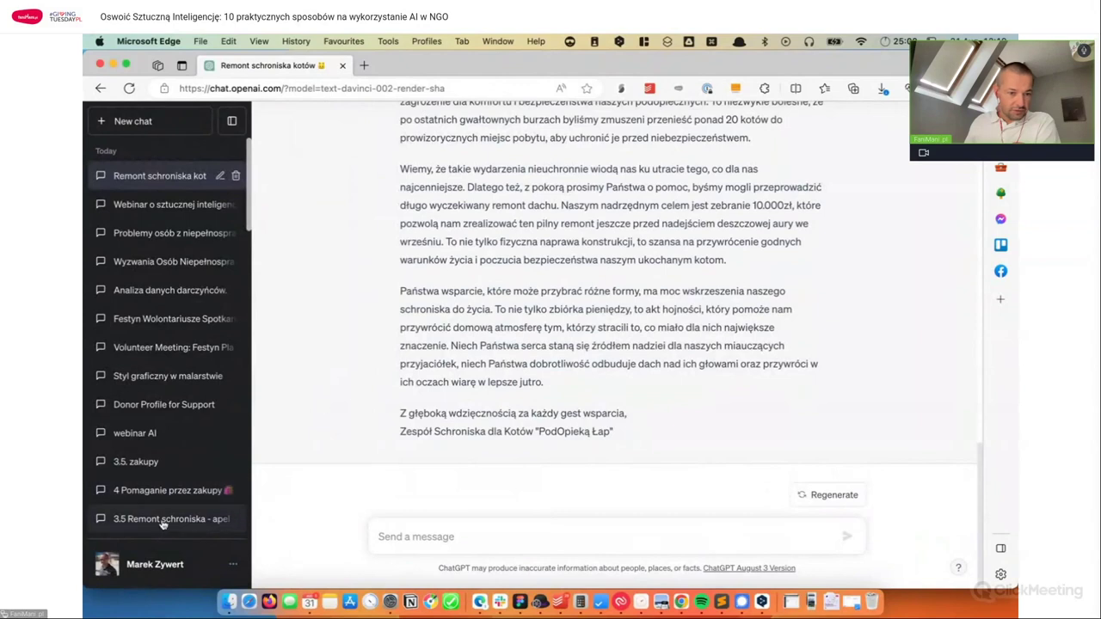
{"action": "left_click", "coordinate": [164, 520]}
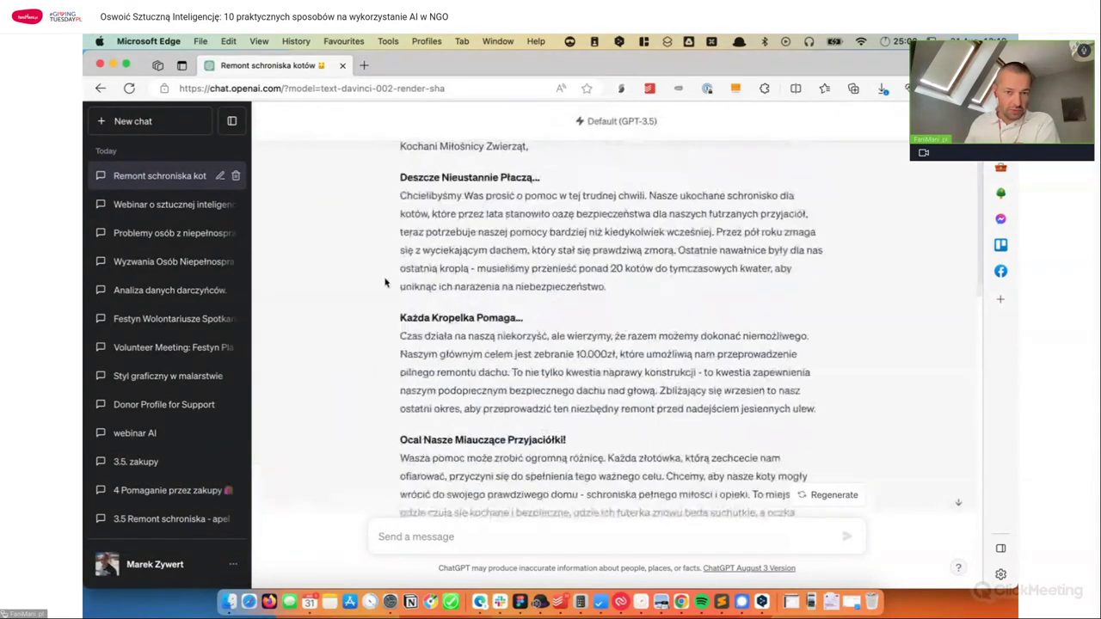
{"action": "scroll", "coordinate": [386, 282], "scroll_direction": "up", "scroll_amount": 3}
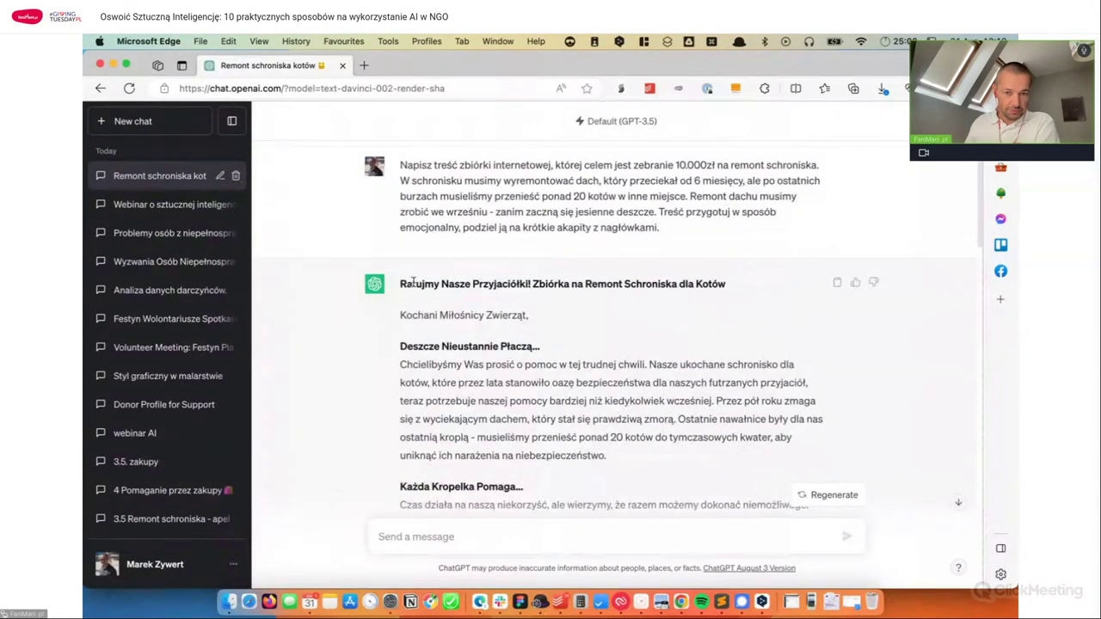
{"action": "left_click", "coordinate": [152, 522]}
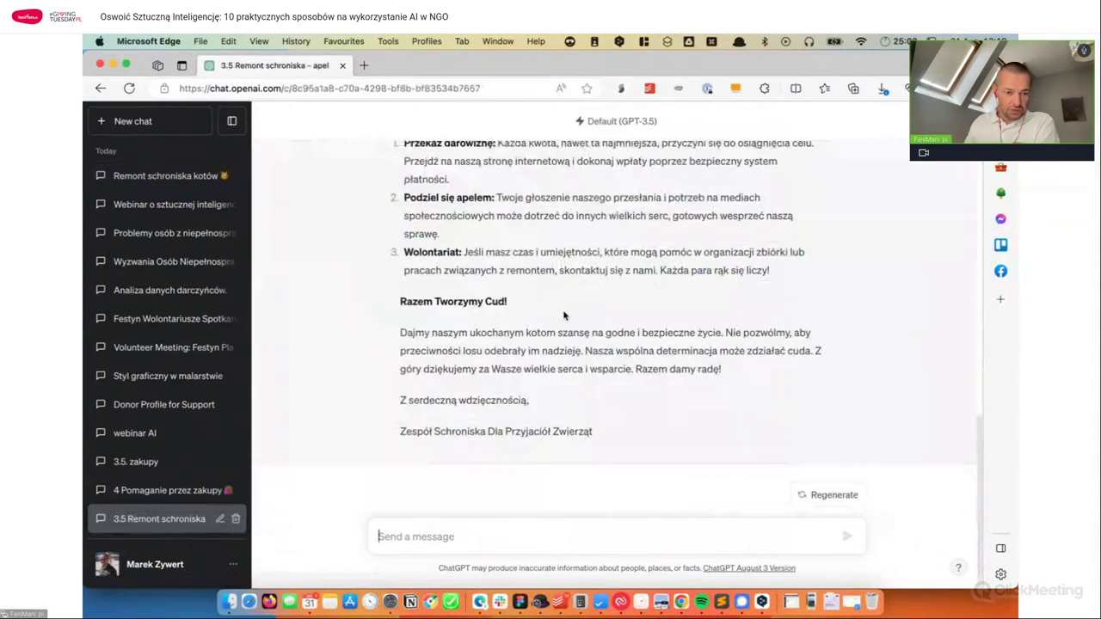
{"action": "scroll", "coordinate": [564, 316], "scroll_direction": "up", "scroll_amount": 15}
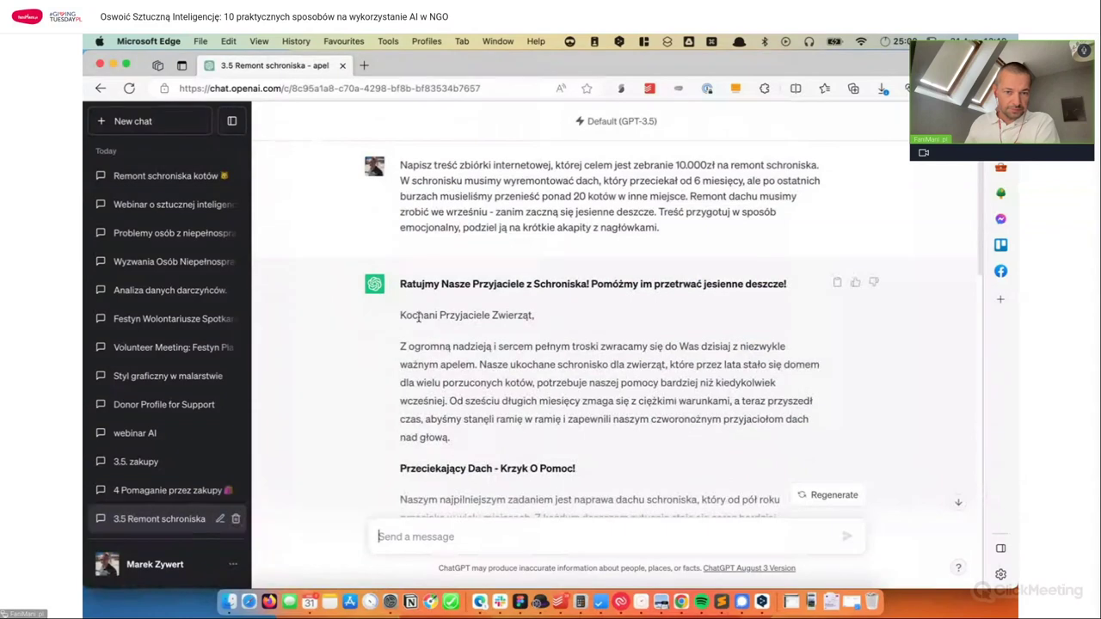
Step: Duplicate the earlier chat's browser tab, reopen "Remont schroniska kotów" in the original one and hide the chat history
{"action": "right_click", "coordinate": [269, 70]}
{"action": "left_click", "coordinate": [344, 145]}
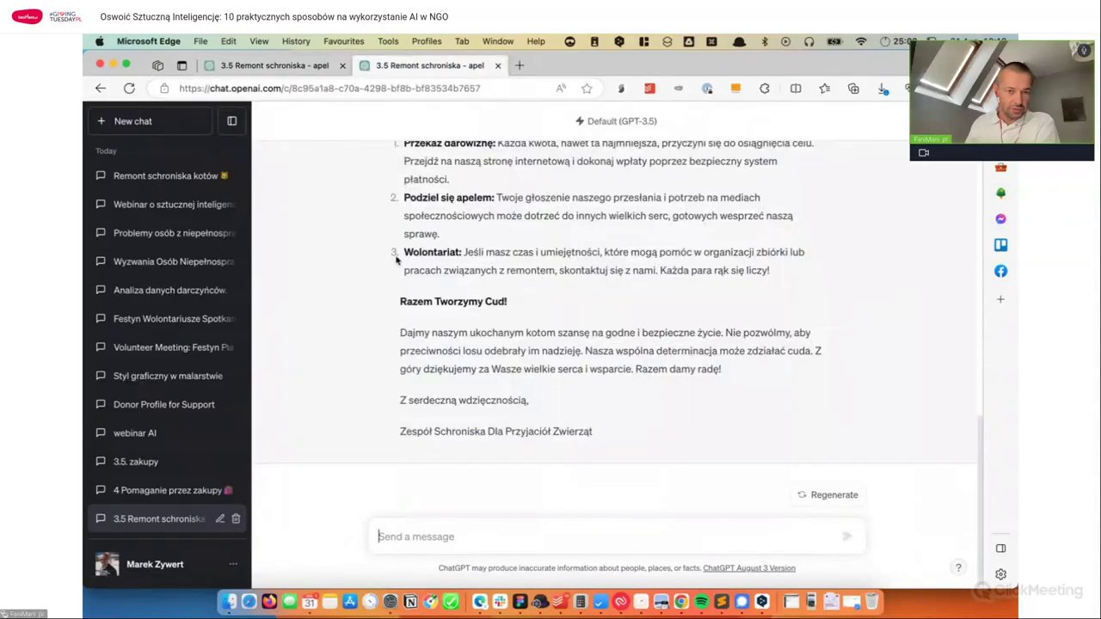
{"action": "left_click", "coordinate": [230, 121]}
{"action": "left_click", "coordinate": [274, 66]}
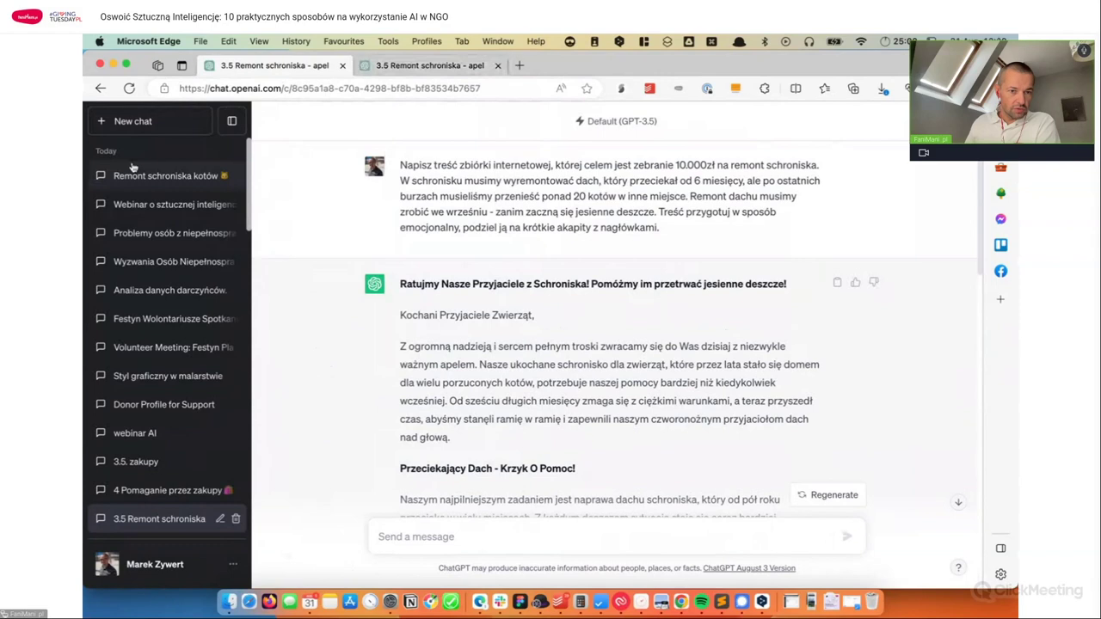
{"action": "left_click", "coordinate": [151, 177]}
{"action": "left_click", "coordinate": [231, 122]}
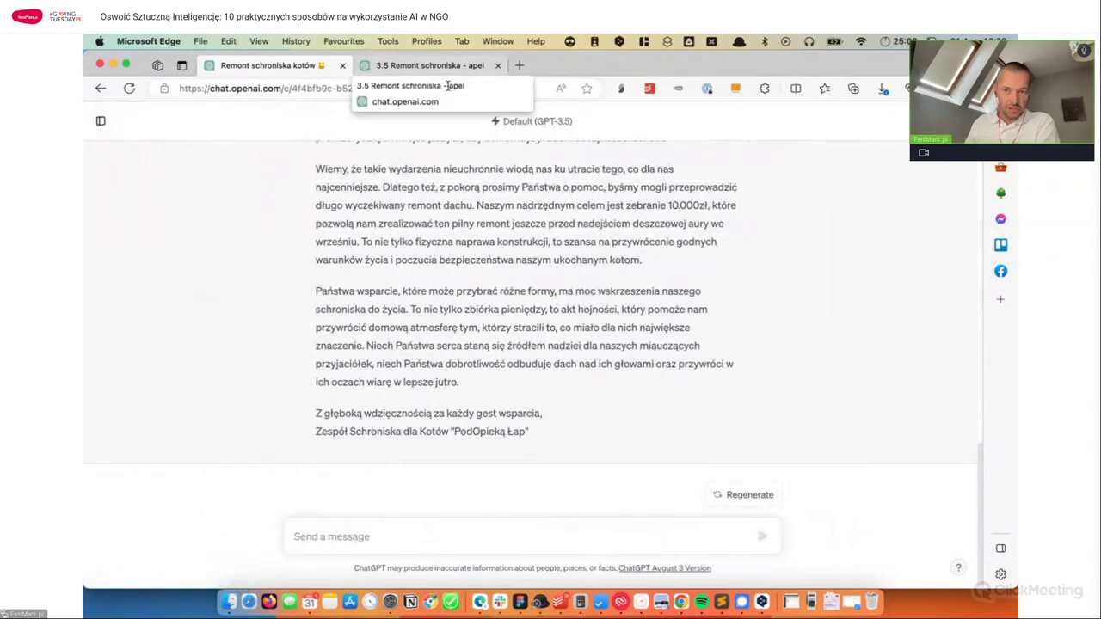
Step: Split the browser window to show "3.5 Remont schroniska - apel" beside "Remont schroniska kotów", and compare their prompts and opening texts
{"action": "left_click", "coordinate": [795, 89]}
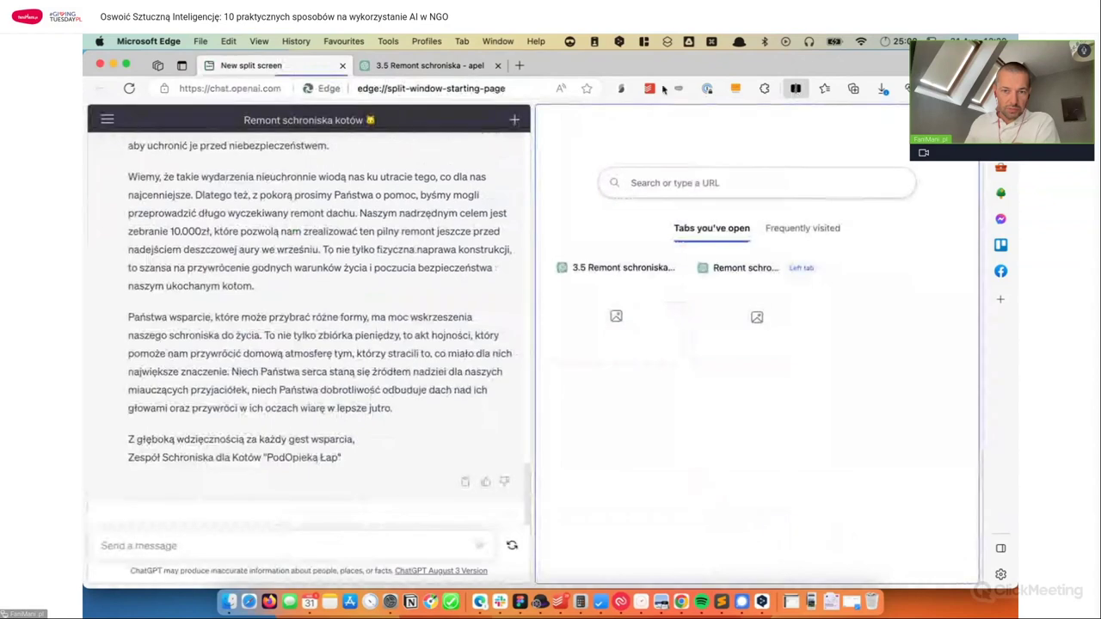
{"action": "left_click", "coordinate": [603, 309]}
{"action": "scroll", "coordinate": [394, 291], "scroll_direction": "up", "scroll_amount": 3}
{"action": "scroll", "coordinate": [394, 290], "scroll_direction": "up", "scroll_amount": 10}
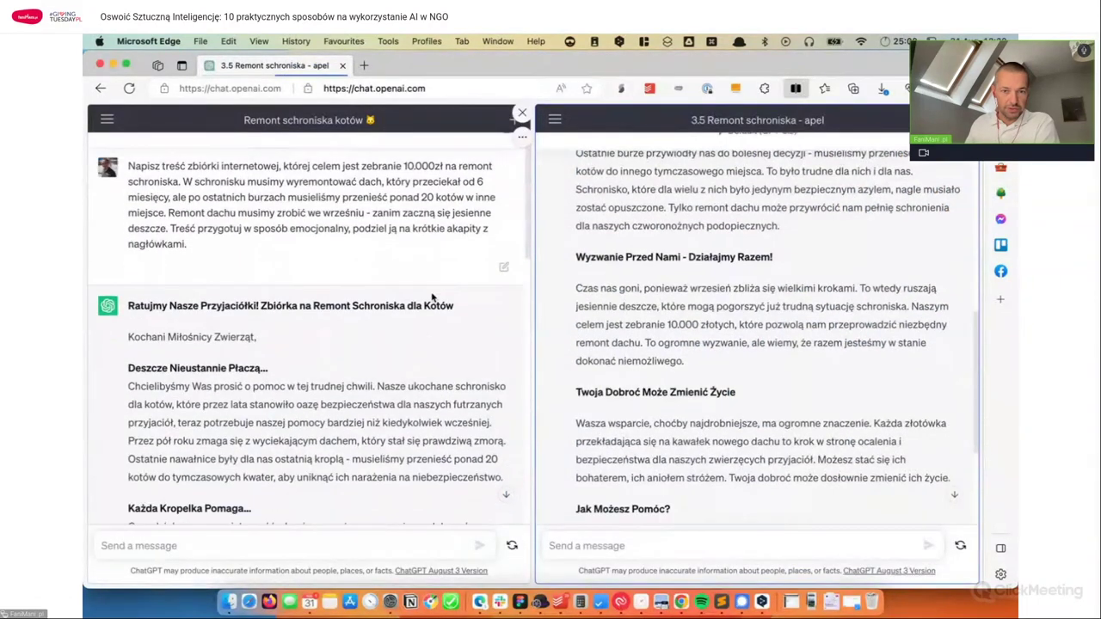
{"action": "scroll", "coordinate": [736, 305], "scroll_direction": "up", "scroll_amount": 10}
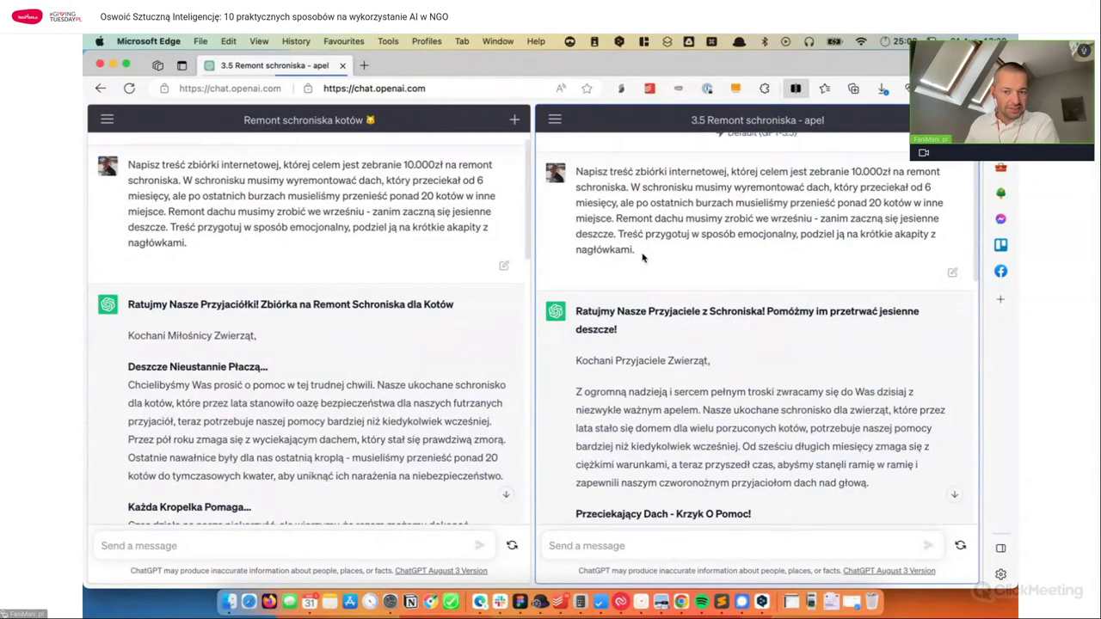
Step: Regenerate the last response in the "Remont schroniska kotów" chat and review the new version back to its beginning
{"action": "scroll", "coordinate": [512, 548], "scroll_direction": "down", "scroll_amount": 10}
{"action": "left_click", "coordinate": [512, 545]}
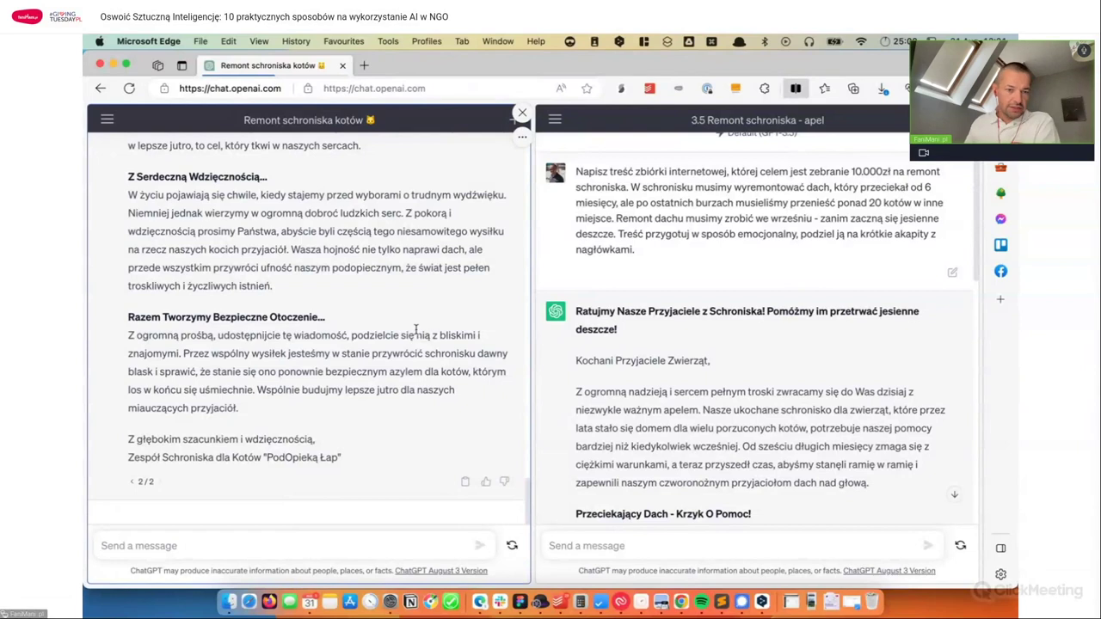
{"action": "scroll", "coordinate": [362, 367], "scroll_direction": "up", "scroll_amount": 10}
{"action": "scroll", "coordinate": [366, 366], "scroll_direction": "up", "scroll_amount": 6}
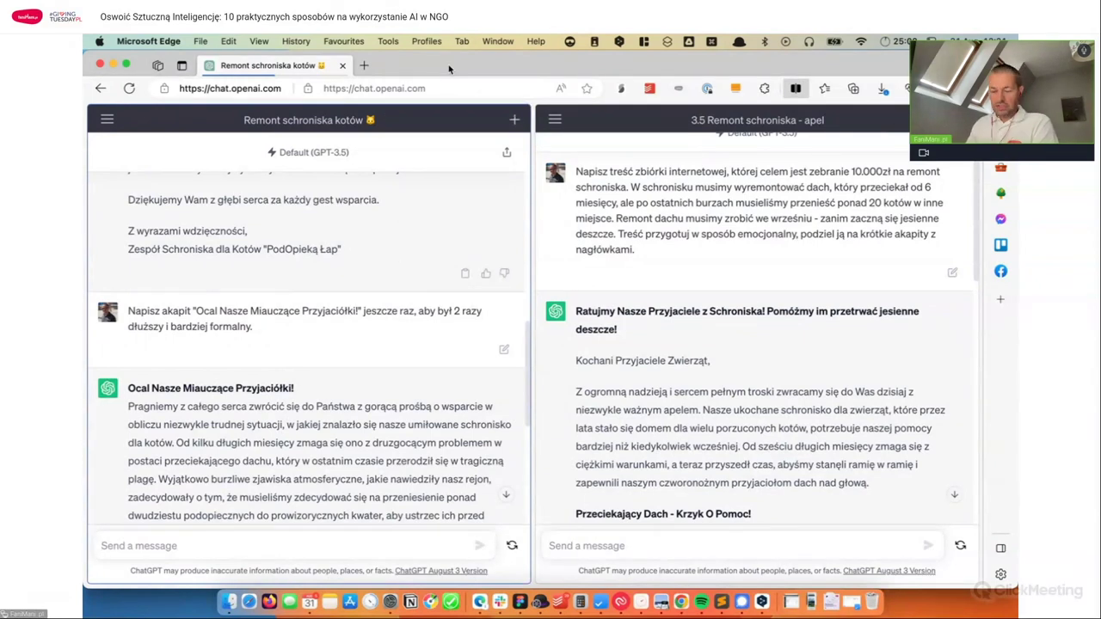
Step: Switch to the "Webinar FaniMani AI - przykłady" Google Docs document, copy the prompt under "Treść posta" and return to ChatGPT in Edge
{"action": "key", "text": "super+Tab"}
{"action": "scroll", "coordinate": [444, 341], "scroll_direction": "down", "scroll_amount": 5}
{"action": "left_click", "coordinate": [337, 237]}
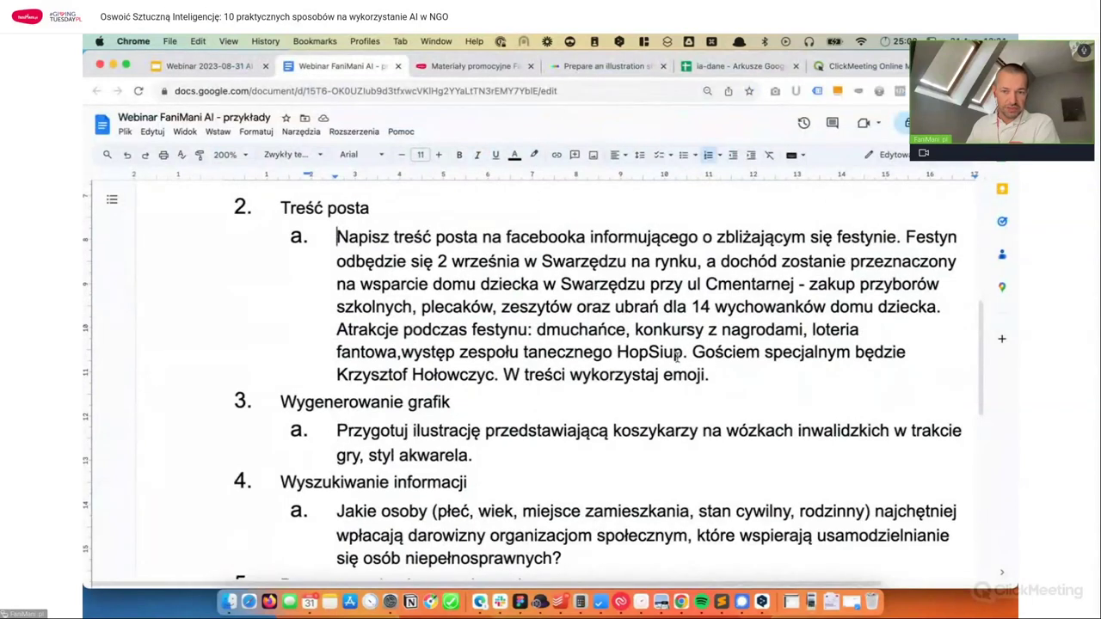
{"action": "left_click", "coordinate": [741, 378], "text": "shift"}
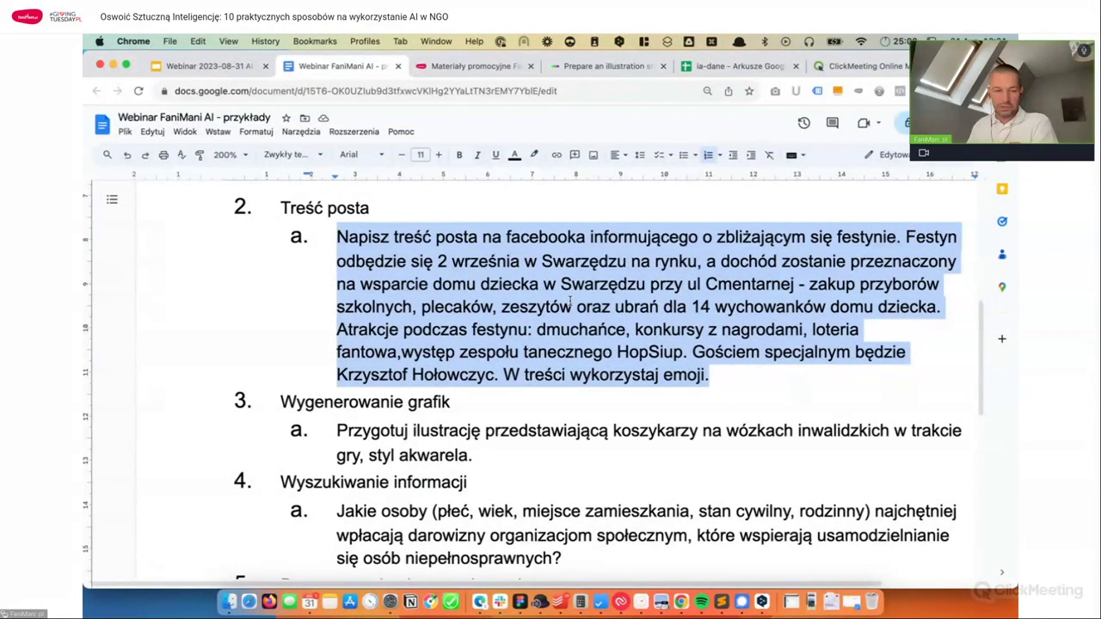
{"action": "scroll", "coordinate": [567, 301], "scroll_direction": "up", "scroll_amount": 3}
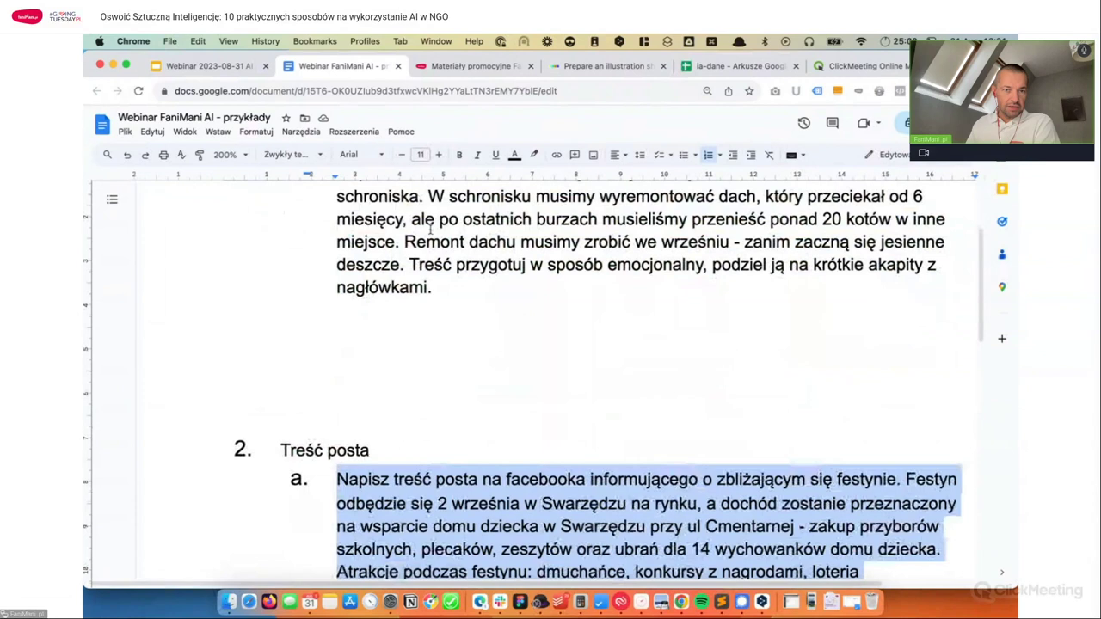
{"action": "key", "text": "super+Tab"}
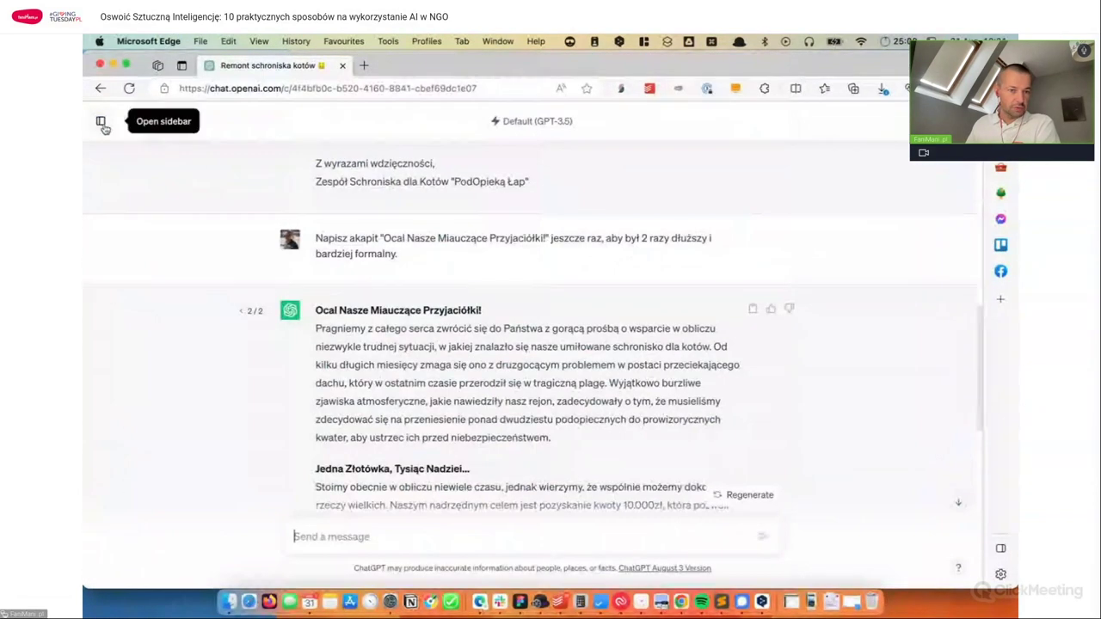
Step: Show the chat history, reopen "3.5 Remont schroniska - apel" to skim its text, and look through the list of earlier chats
{"action": "left_click", "coordinate": [103, 122]}
{"action": "left_click", "coordinate": [154, 126]}
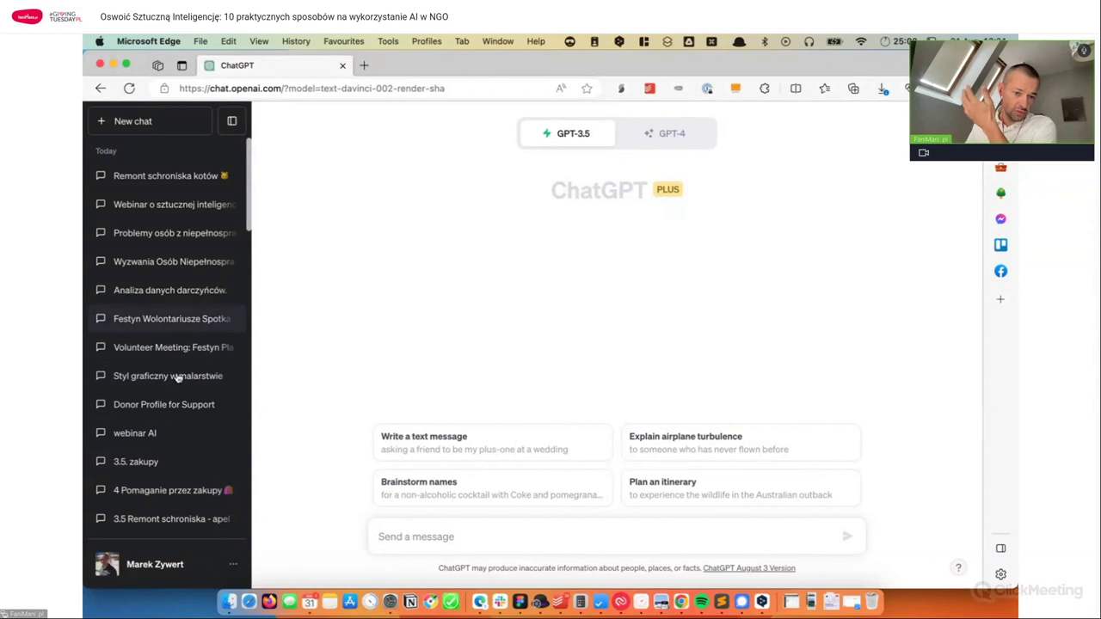
{"action": "left_click", "coordinate": [176, 520]}
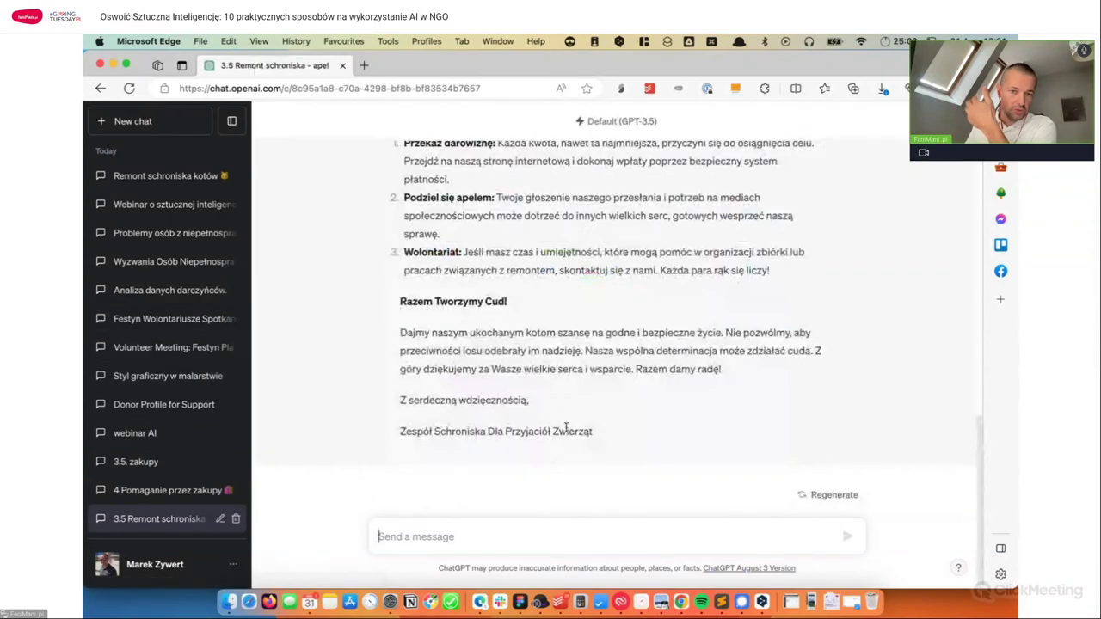
{"action": "scroll", "coordinate": [555, 427], "scroll_direction": "up", "scroll_amount": 5}
{"action": "scroll", "coordinate": [555, 427], "scroll_direction": "up", "scroll_amount": 10}
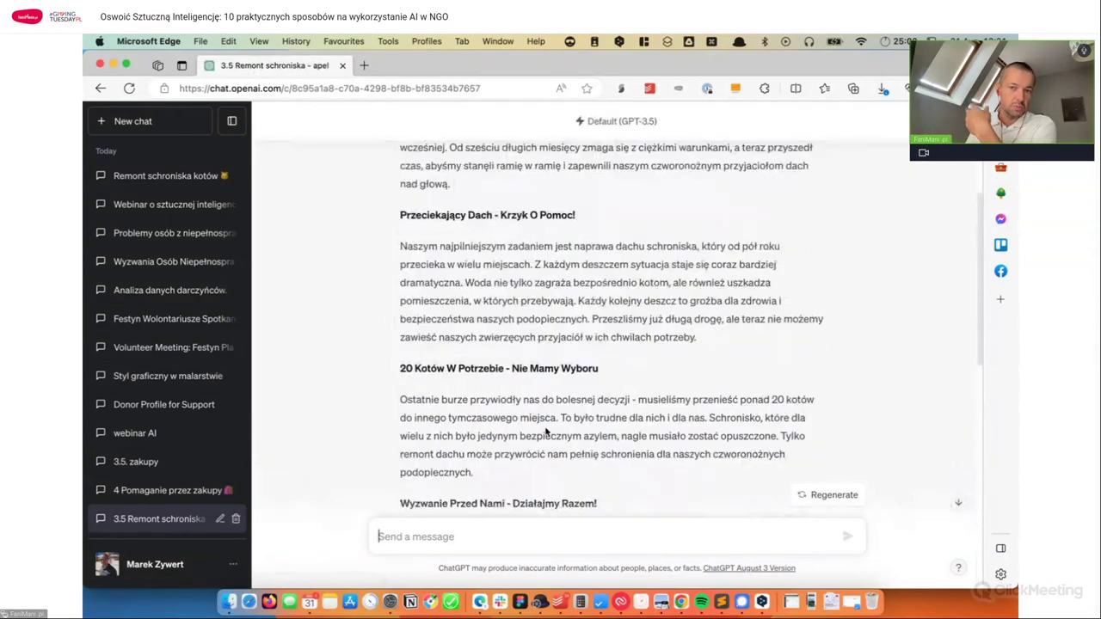
{"action": "scroll", "coordinate": [545, 424], "scroll_direction": "down", "scroll_amount": 5}
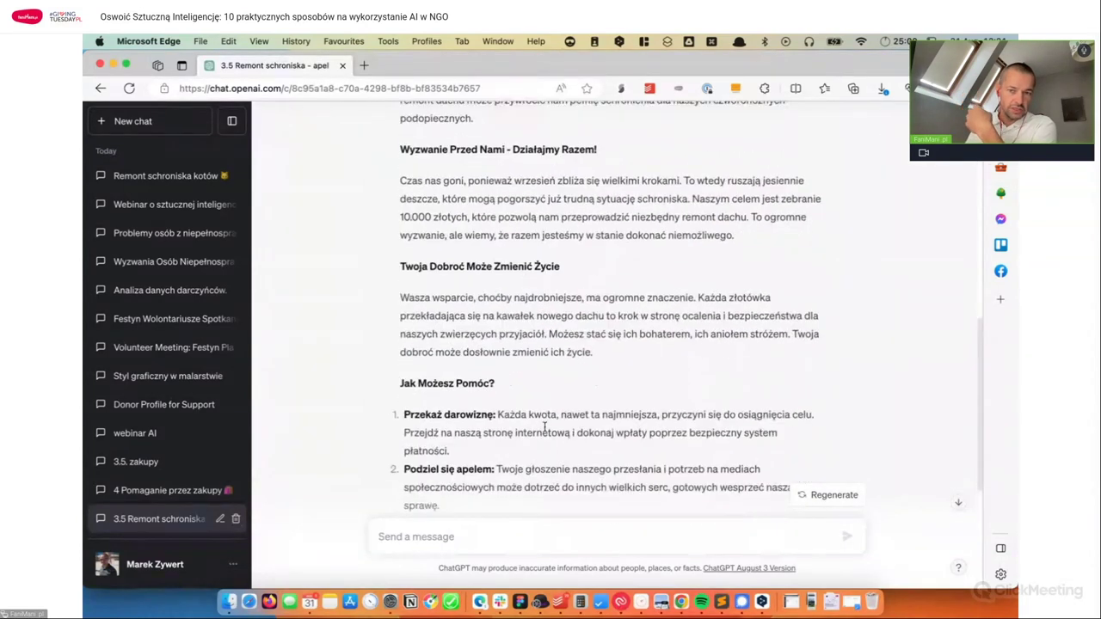
{"action": "scroll", "coordinate": [428, 264], "scroll_direction": "up", "scroll_amount": 6}
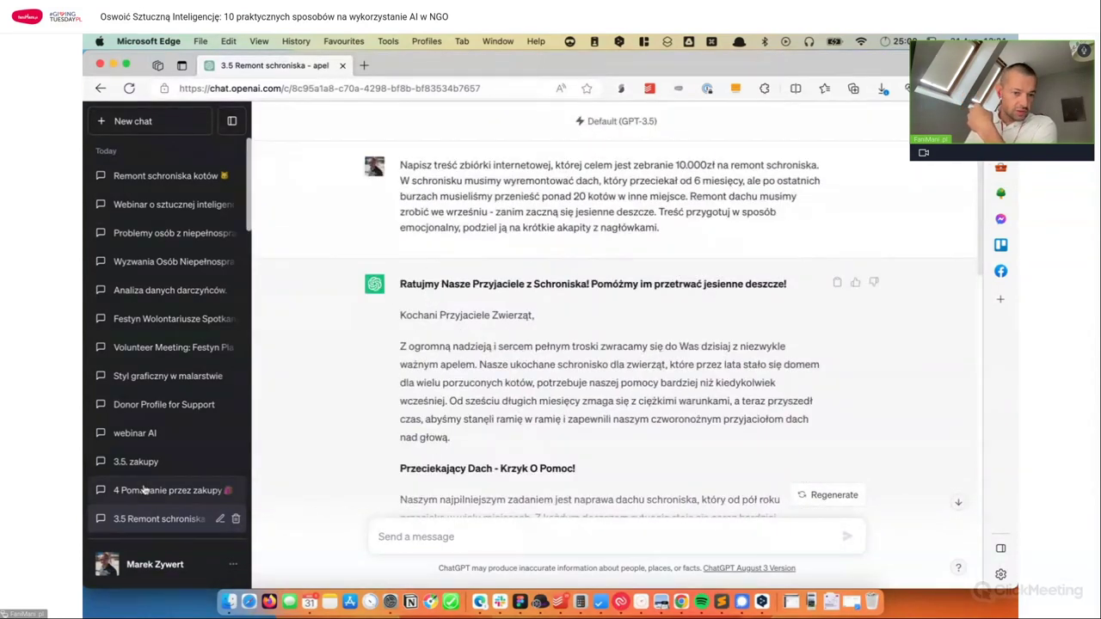
{"action": "scroll", "coordinate": [174, 445], "scroll_direction": "down", "scroll_amount": 1}
{"action": "scroll", "coordinate": [175, 446], "scroll_direction": "down", "scroll_amount": 5}
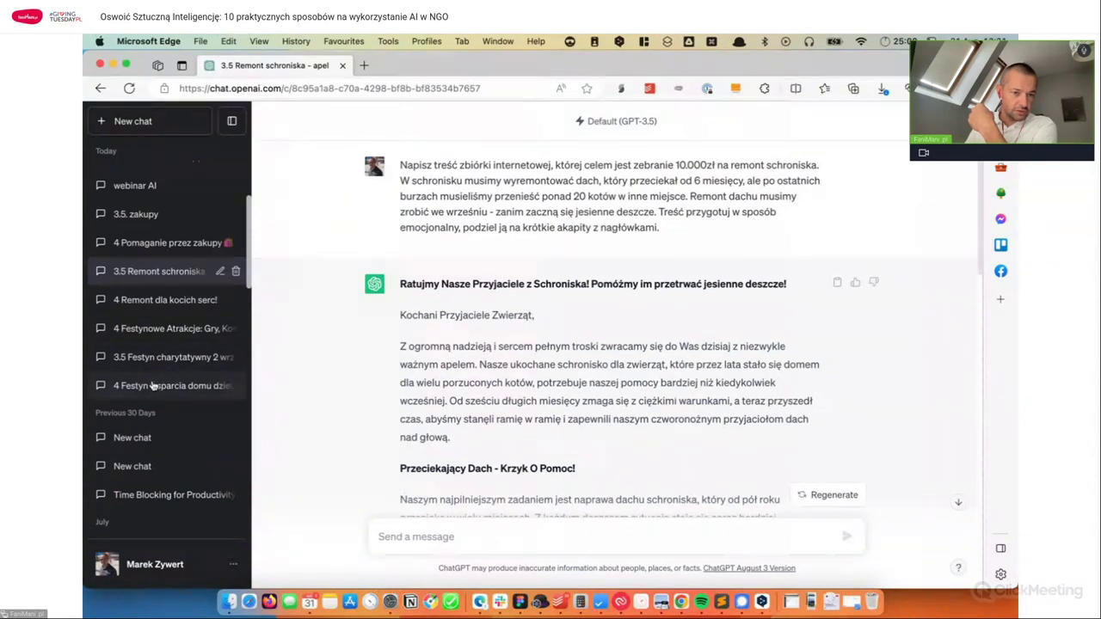
{"action": "scroll", "coordinate": [154, 370], "scroll_direction": "up", "scroll_amount": 3}
{"action": "scroll", "coordinate": [150, 389], "scroll_direction": "up", "scroll_amount": 1}
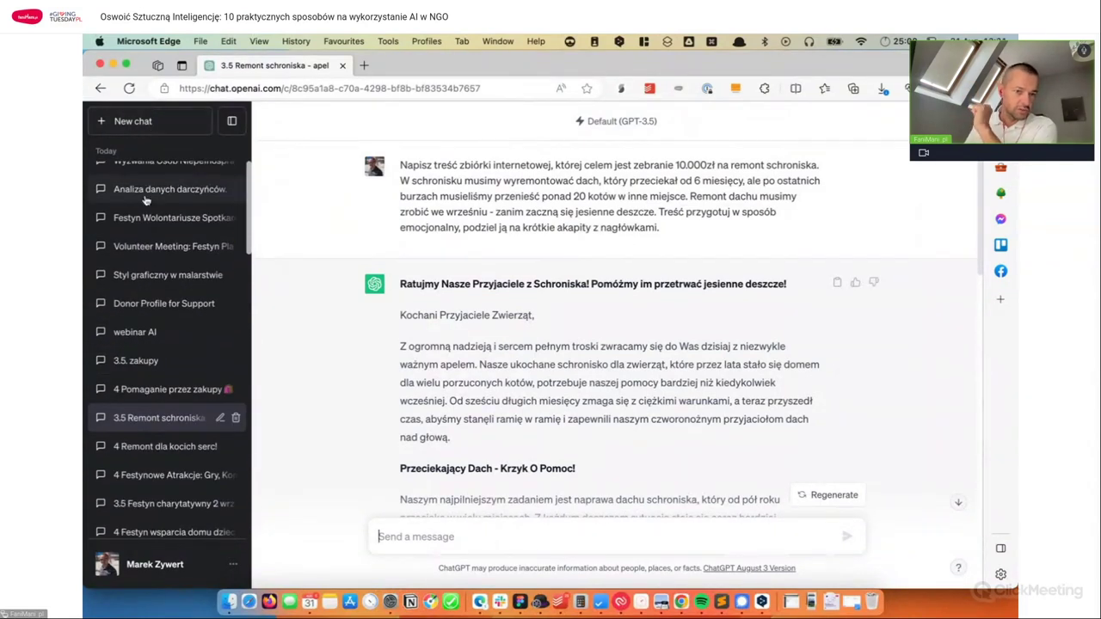
{"action": "scroll", "coordinate": [163, 189], "scroll_direction": "up", "scroll_amount": 3}
Step: Start a new GPT-3.5 chat, hide the chat history and paste the copied festival Facebook post prompt into the message
{"action": "left_click", "coordinate": [133, 120]}
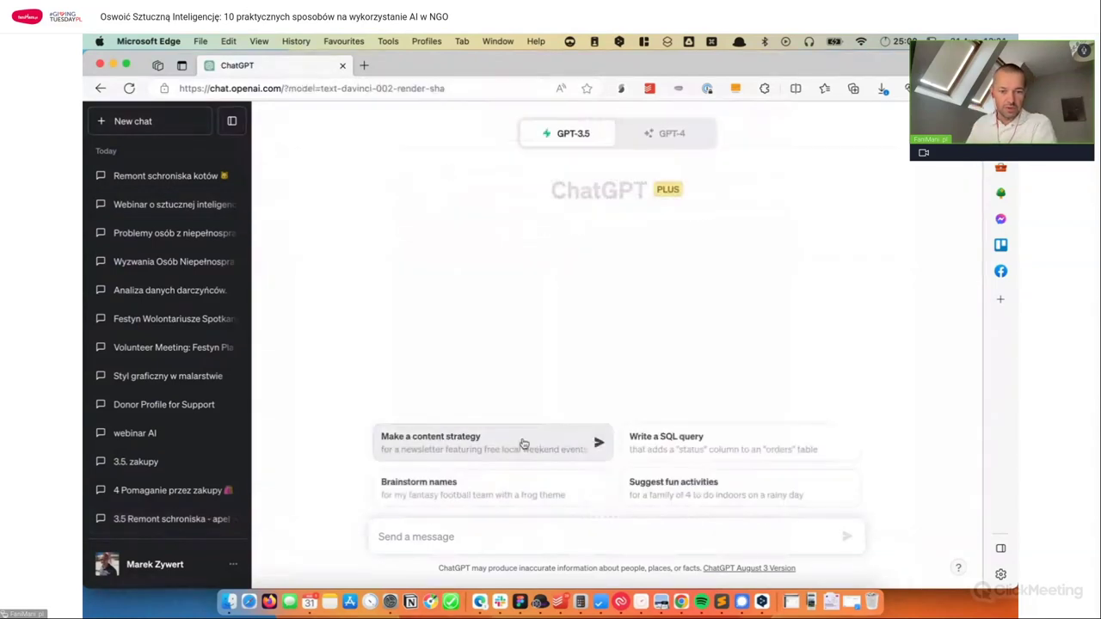
{"action": "left_click", "coordinate": [233, 120]}
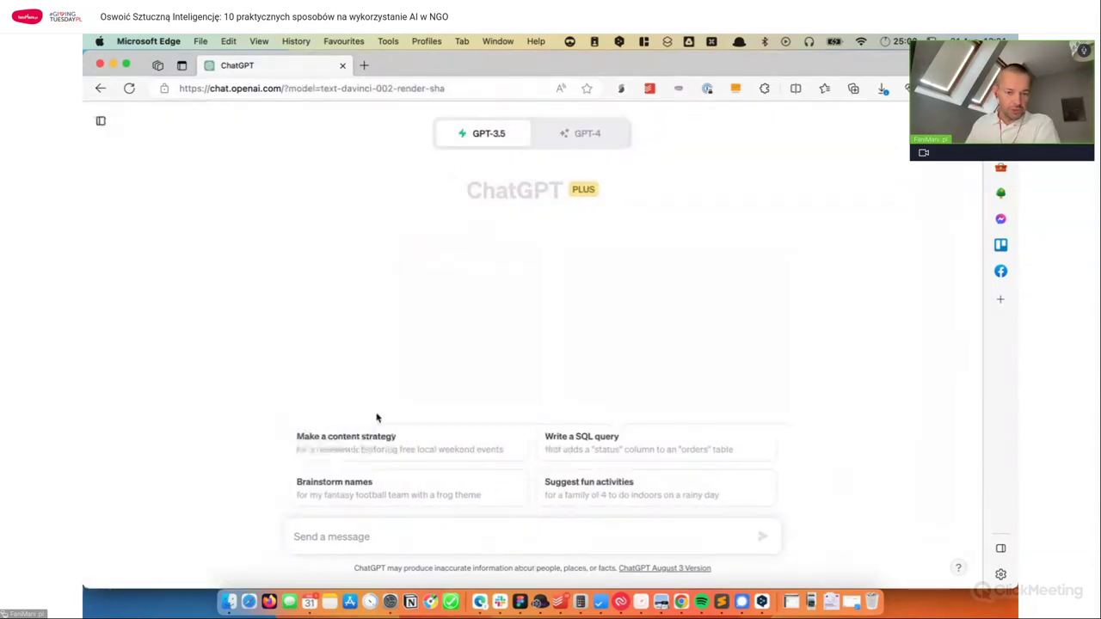
{"action": "left_click", "coordinate": [376, 535]}
{"action": "type", "text": "Napisz treść posta na facebooka informującego o zbliżającym się festynie. Festyn odbędzie się 2 września w Swarzędzu na rynku, a dochód zostanie przeznaczony na wsparcie domu dziecka w Swarzędzu przy ul Cmentarnej - zakup przyborów szkolnych, plecaków, zeszytów oraz ubrań dla 14 wychowanków domu dziecka. Atrakcje podczas festynu: dmuchańce, konkursy z nagrodami, loteria fantowa,występ zespołu tanecznego HopSiup. Gościem specjalnym będzie Krzysztof Hołowczyc. W treści wykorzystaj emoji."}
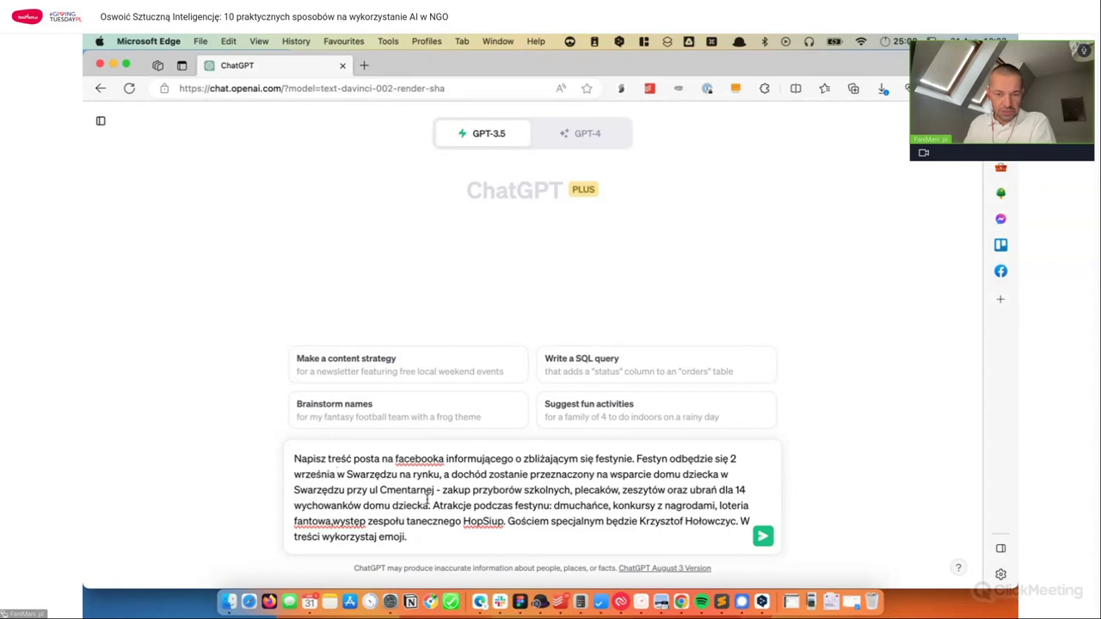
Step: Insert "w godzinach 12 - 18" after "2 września" in the festival prompt and submit it
{"action": "type", "text": "w godzin"}
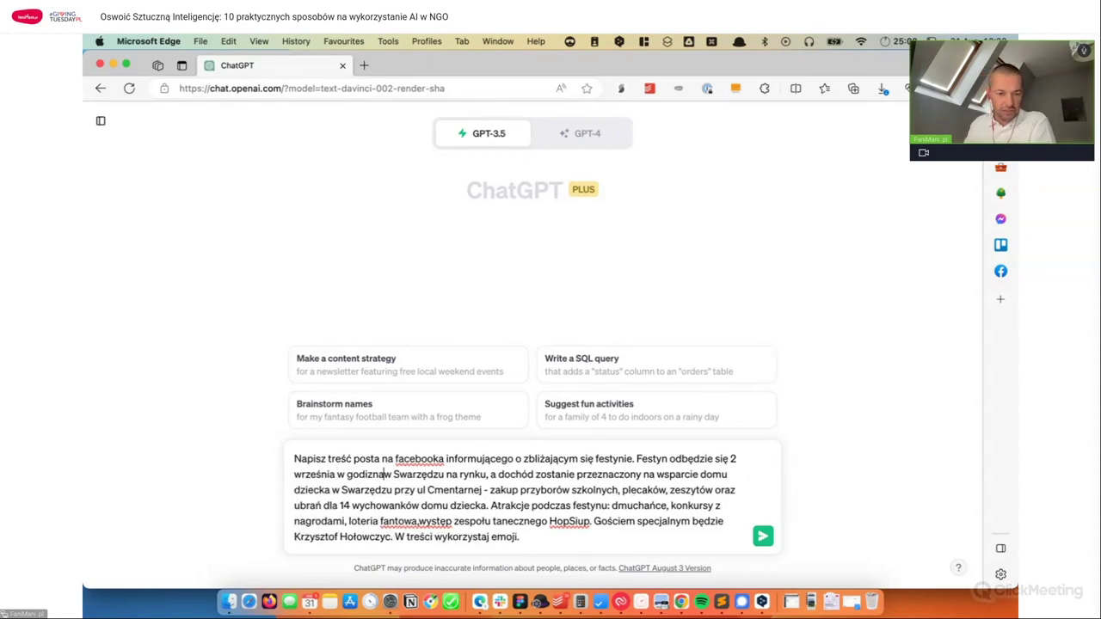
{"action": "type", "text": "ach "}
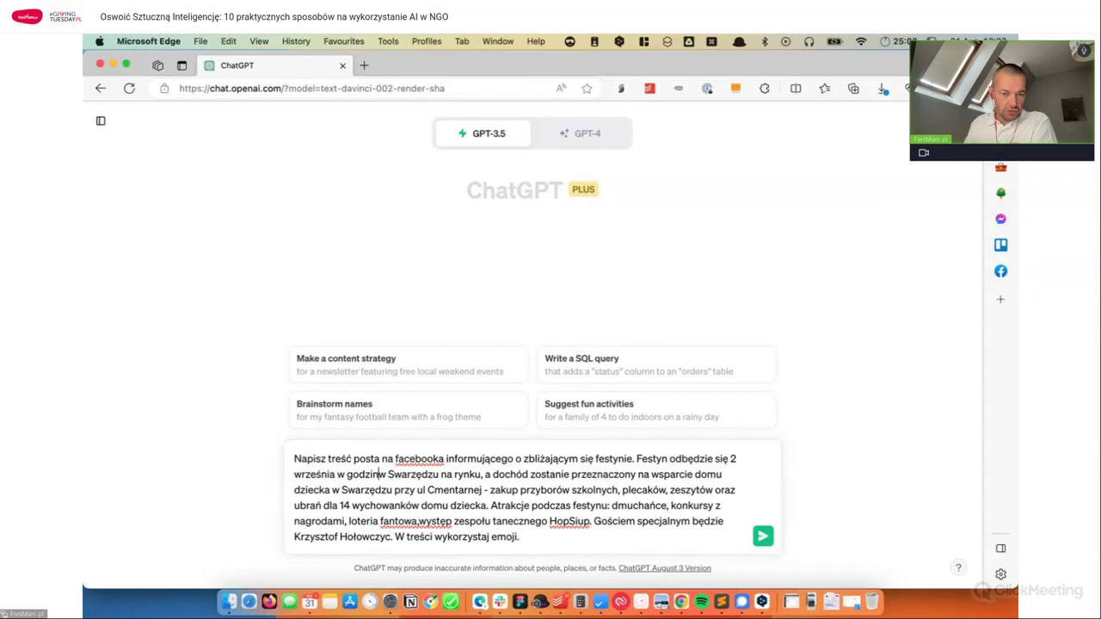
{"action": "type", "text": "12 -"}
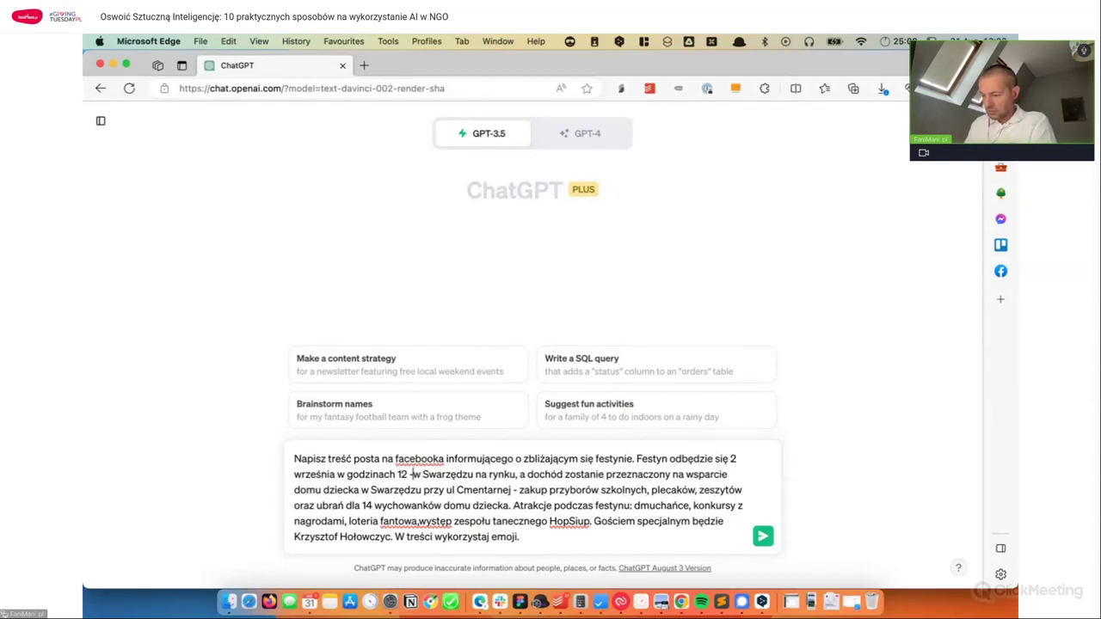
{"action": "type", "text": " 18"}
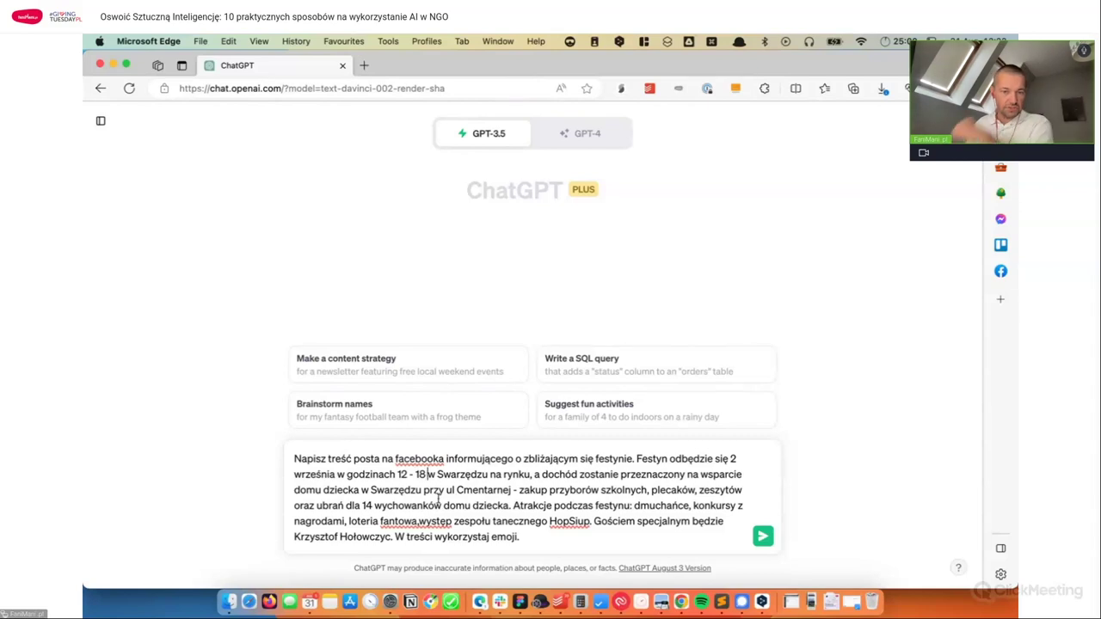
{"action": "left_click", "coordinate": [762, 537]}
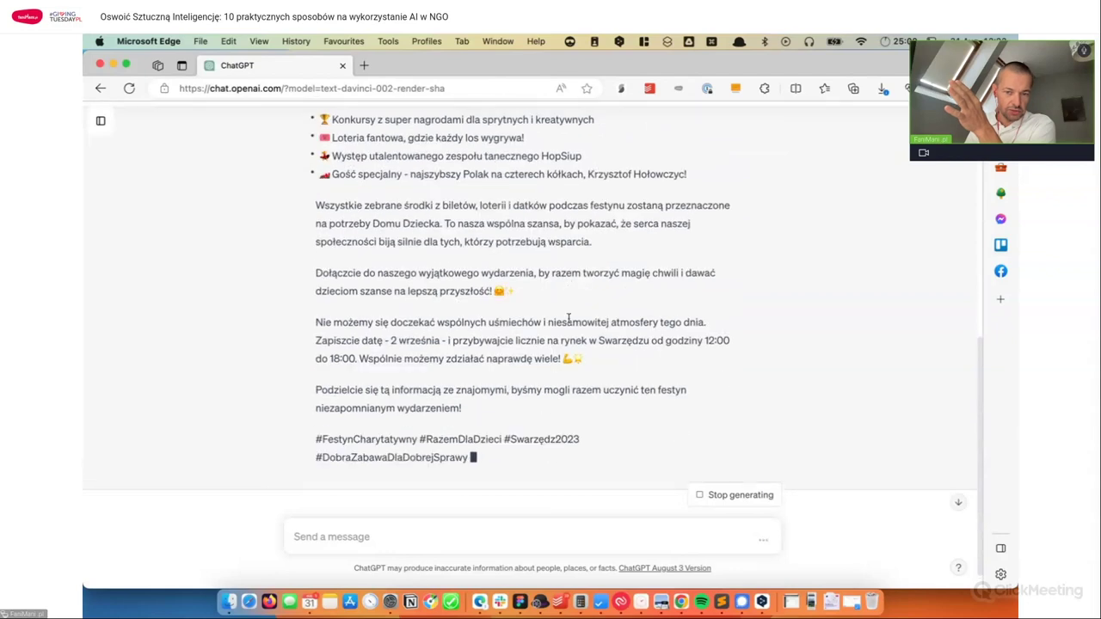
Step: Review the generated festival post from its beginning, highlighting the Facebook post wording in the prompt and the post's headline
{"action": "scroll", "coordinate": [542, 319], "scroll_direction": "up", "scroll_amount": 10}
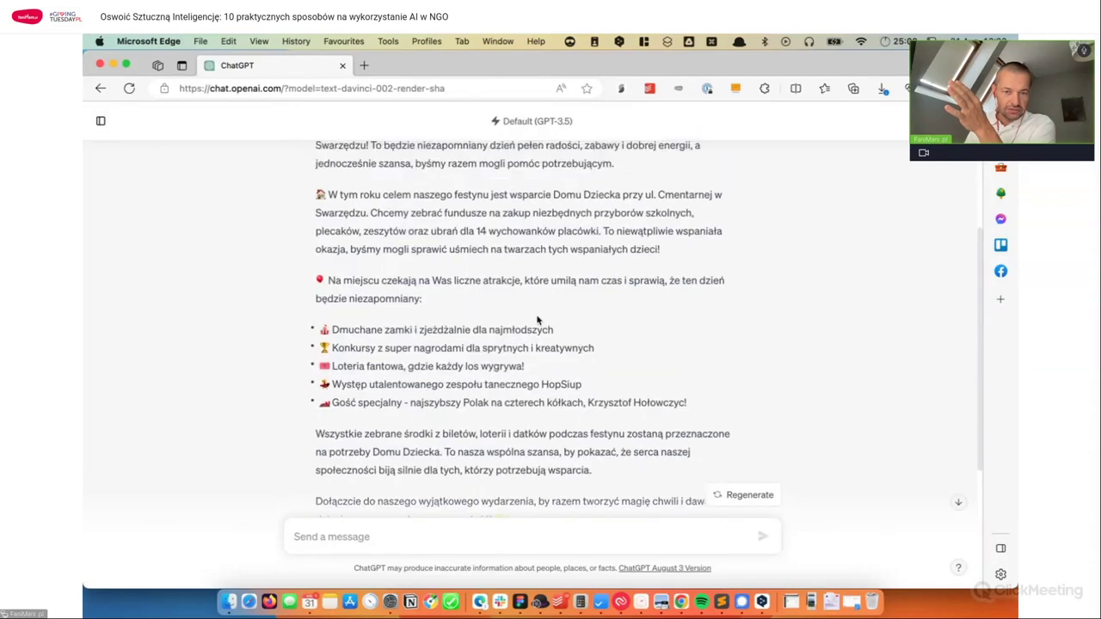
{"action": "scroll", "coordinate": [507, 308], "scroll_direction": "down", "scroll_amount": 2}
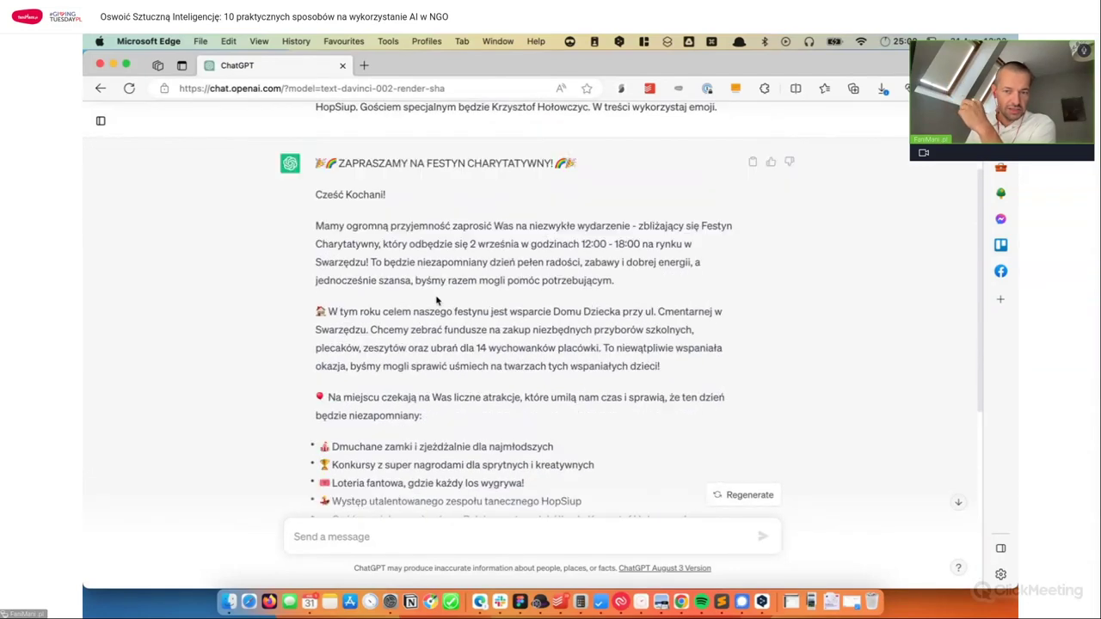
{"action": "scroll", "coordinate": [455, 284], "scroll_direction": "up", "scroll_amount": 3}
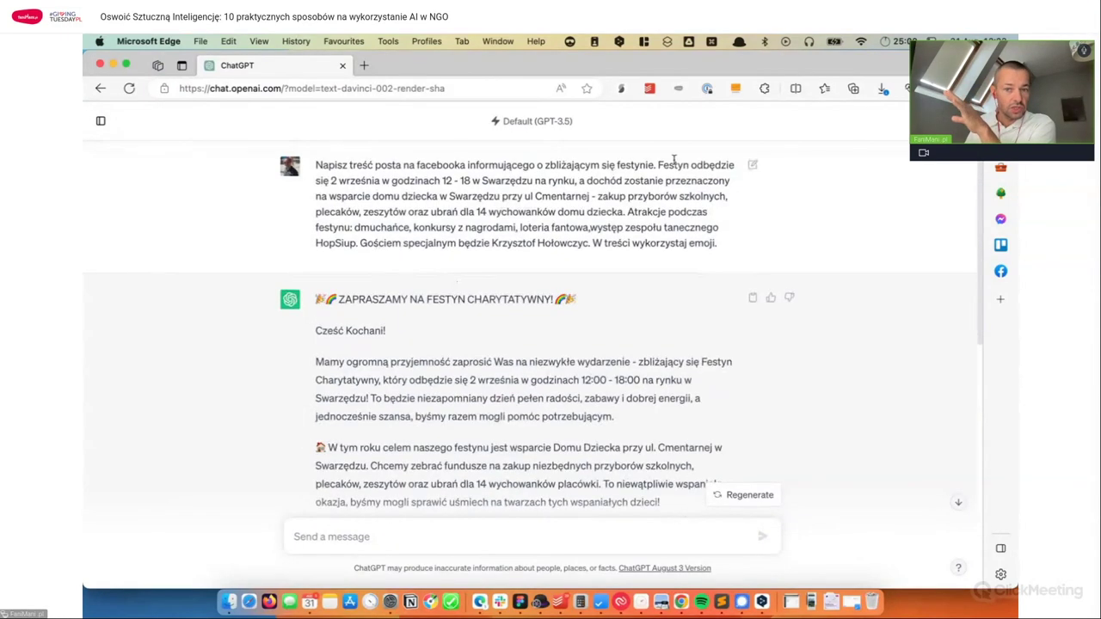
{"action": "left_click_drag", "start_coordinate": [375, 163], "coordinate": [463, 164]}
{"action": "left_click", "coordinate": [424, 348]}
{"action": "scroll", "coordinate": [377, 325], "scroll_direction": "down", "scroll_amount": 1}
{"action": "scroll", "coordinate": [376, 324], "scroll_direction": "down", "scroll_amount": 3}
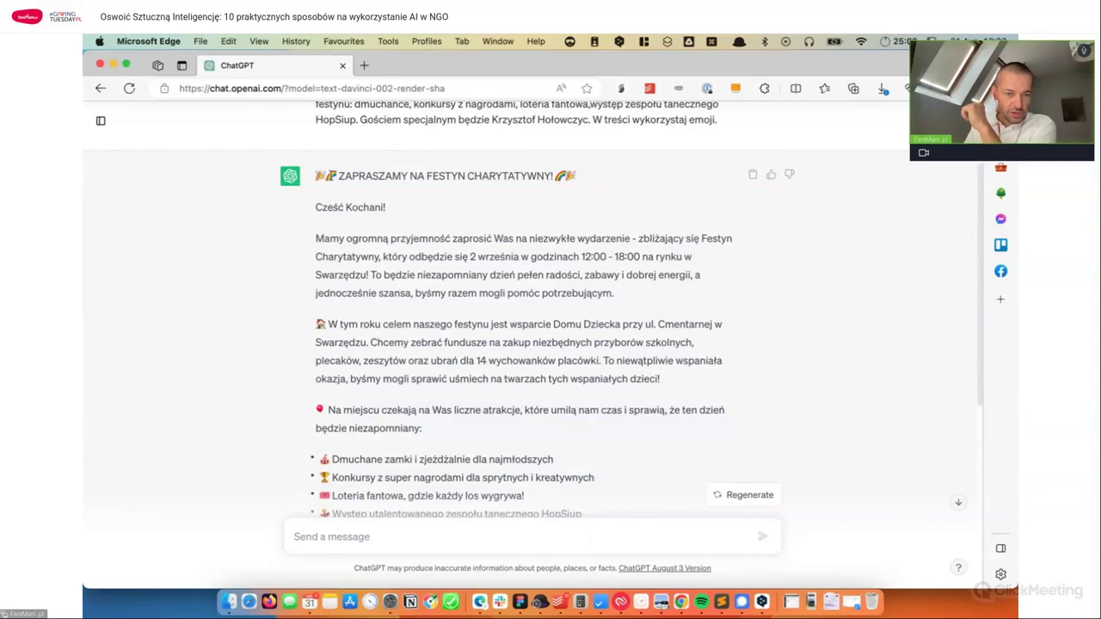
{"action": "left_click_drag", "start_coordinate": [317, 175], "coordinate": [627, 188]}
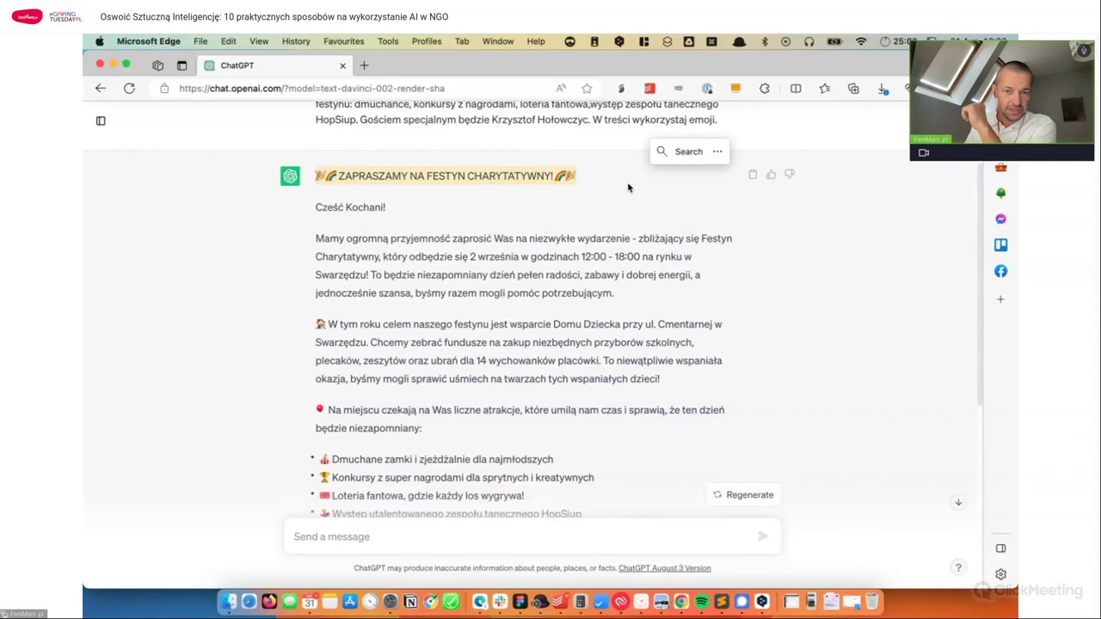
{"action": "left_click", "coordinate": [569, 216]}
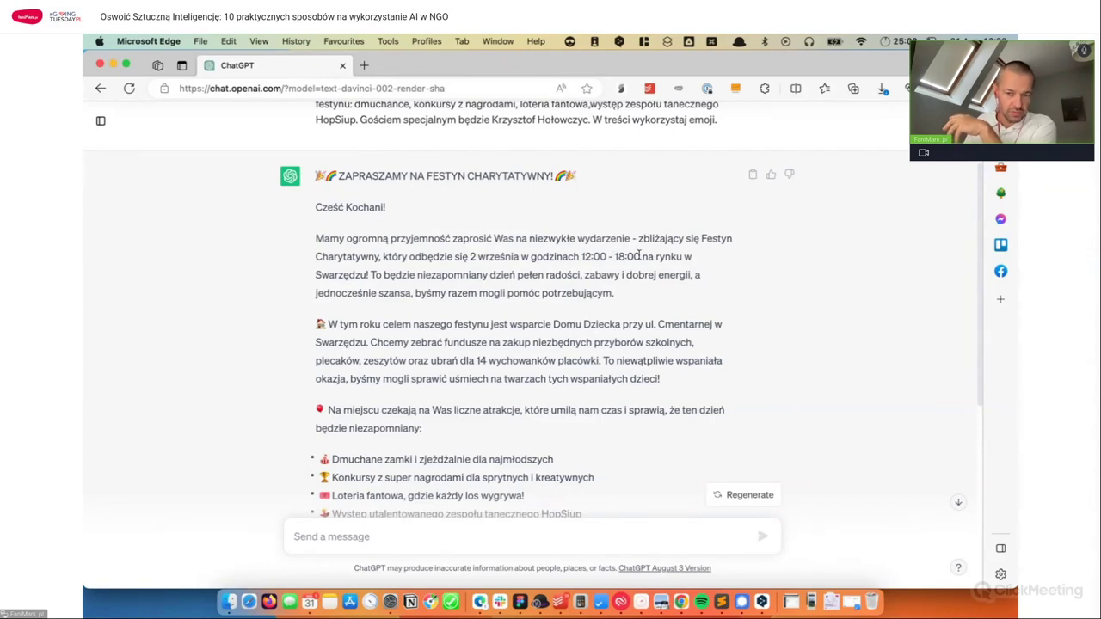
Step: Compare the festival hours in the prompt with those in the generated post by highlighting both
{"action": "scroll", "coordinate": [627, 269], "scroll_direction": "up", "scroll_amount": 3}
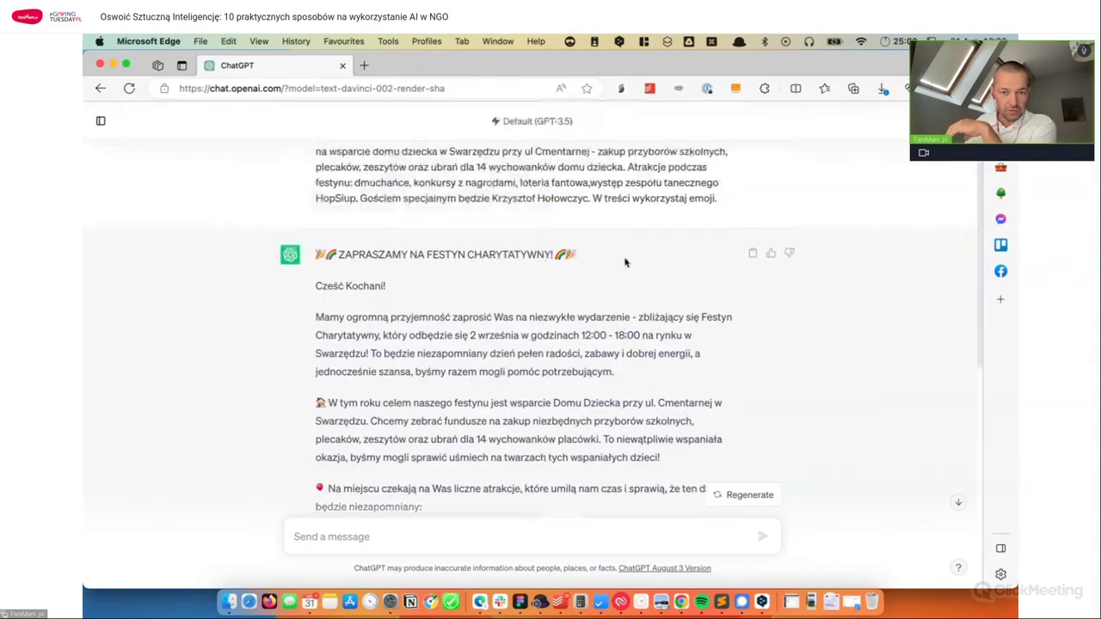
{"action": "left_click_drag", "start_coordinate": [641, 373], "coordinate": [583, 373]}
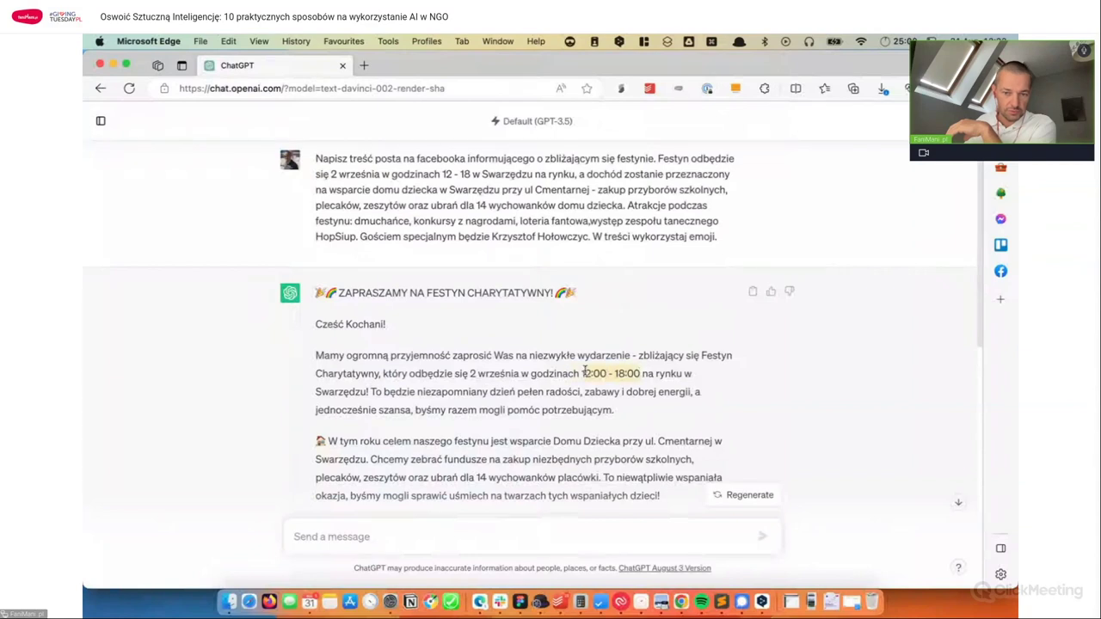
{"action": "left_click_drag", "start_coordinate": [439, 175], "coordinate": [472, 176]}
{"action": "left_click_drag", "start_coordinate": [581, 376], "coordinate": [649, 376]}
Step: Read the rest of the festival post through its attractions list and closing paragraphs, and highlight the hashtags at its end
{"action": "scroll", "coordinate": [501, 323], "scroll_direction": "down", "scroll_amount": 2}
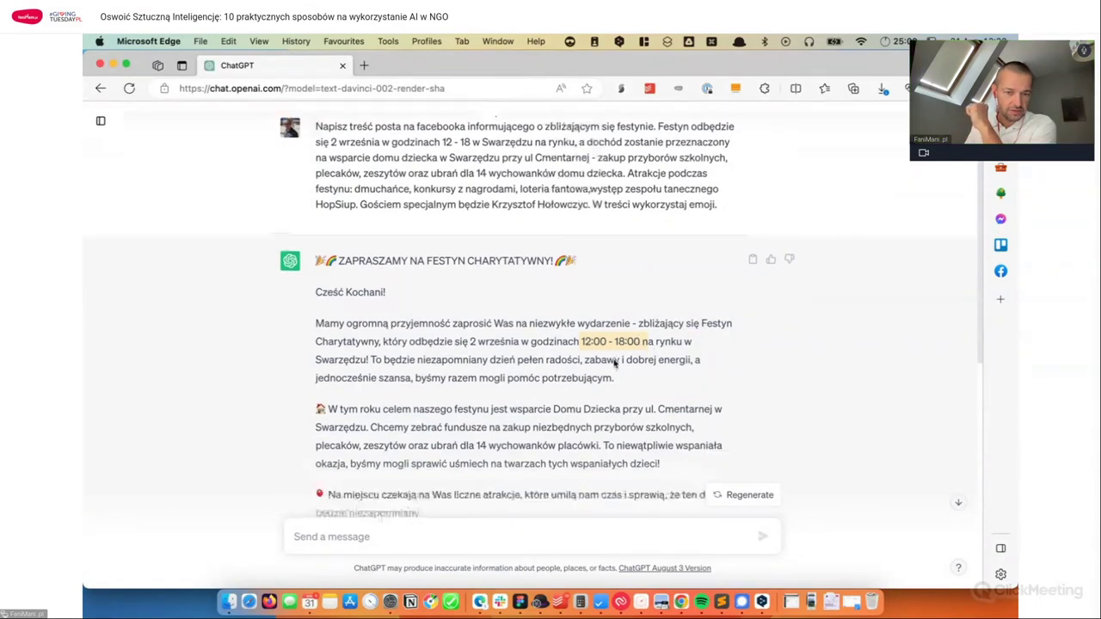
{"action": "scroll", "coordinate": [501, 323], "scroll_direction": "down", "scroll_amount": 3}
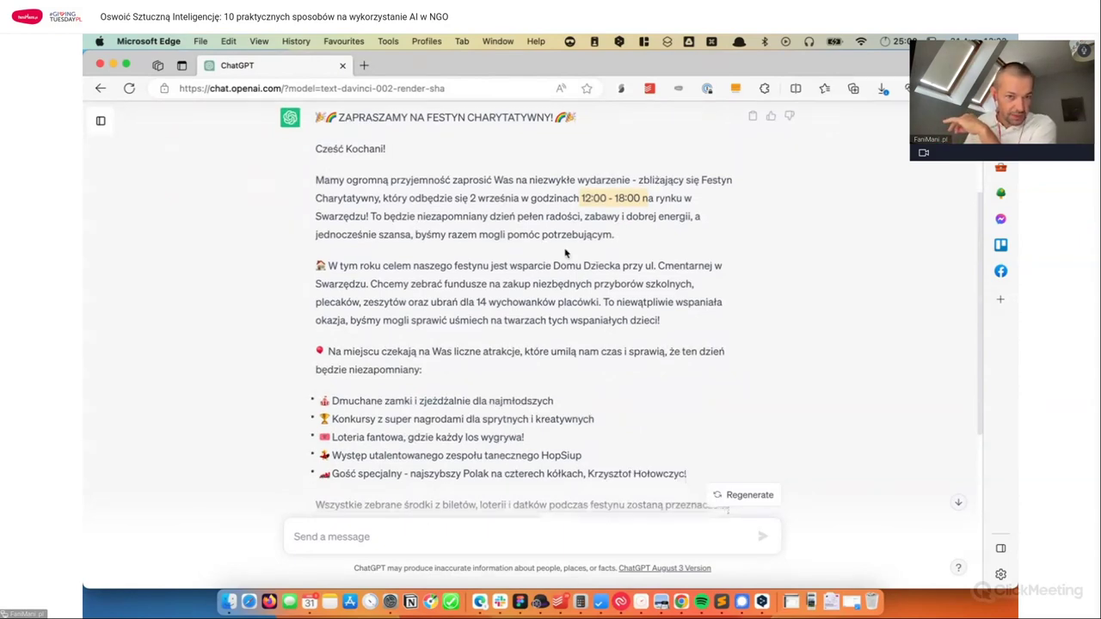
{"action": "scroll", "coordinate": [550, 271], "scroll_direction": "down", "scroll_amount": 3}
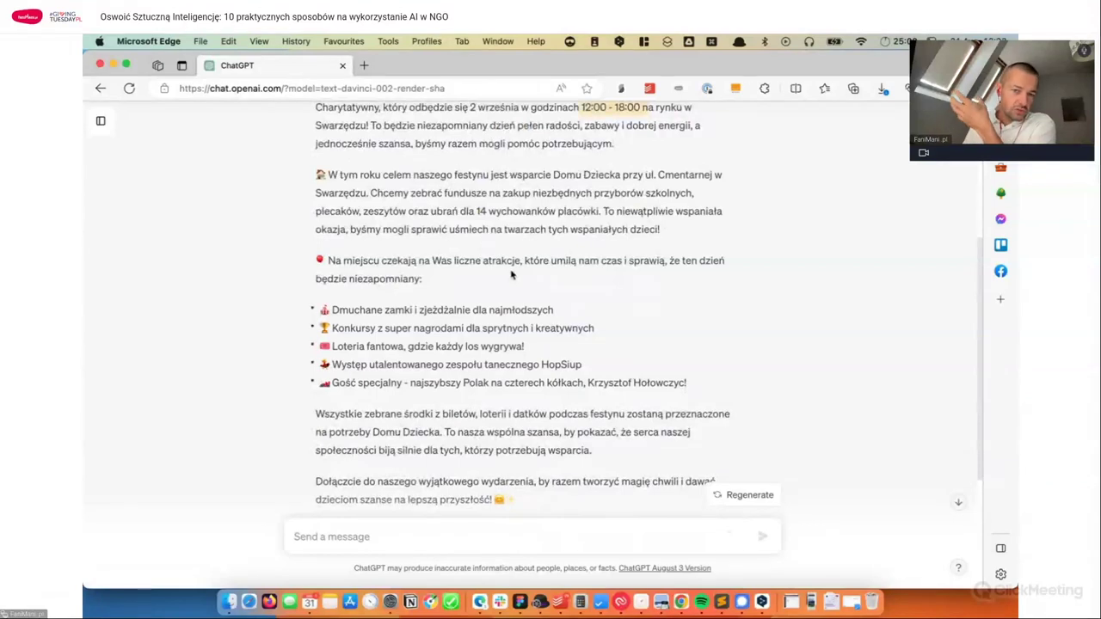
{"action": "scroll", "coordinate": [511, 274], "scroll_direction": "up", "scroll_amount": 2}
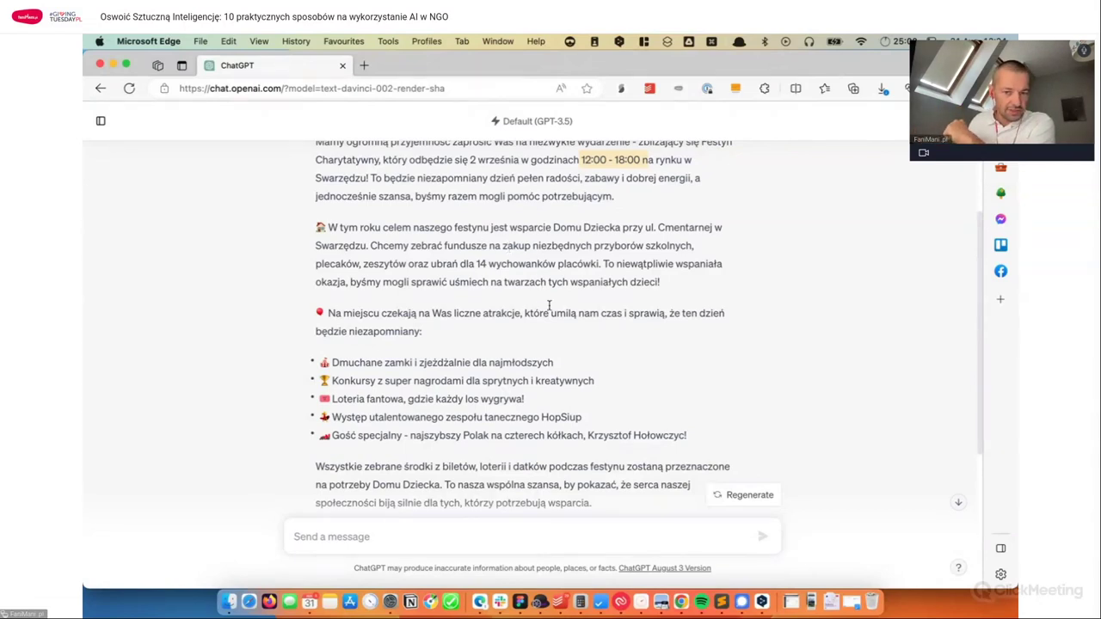
{"action": "scroll", "coordinate": [530, 300], "scroll_direction": "down", "scroll_amount": 2}
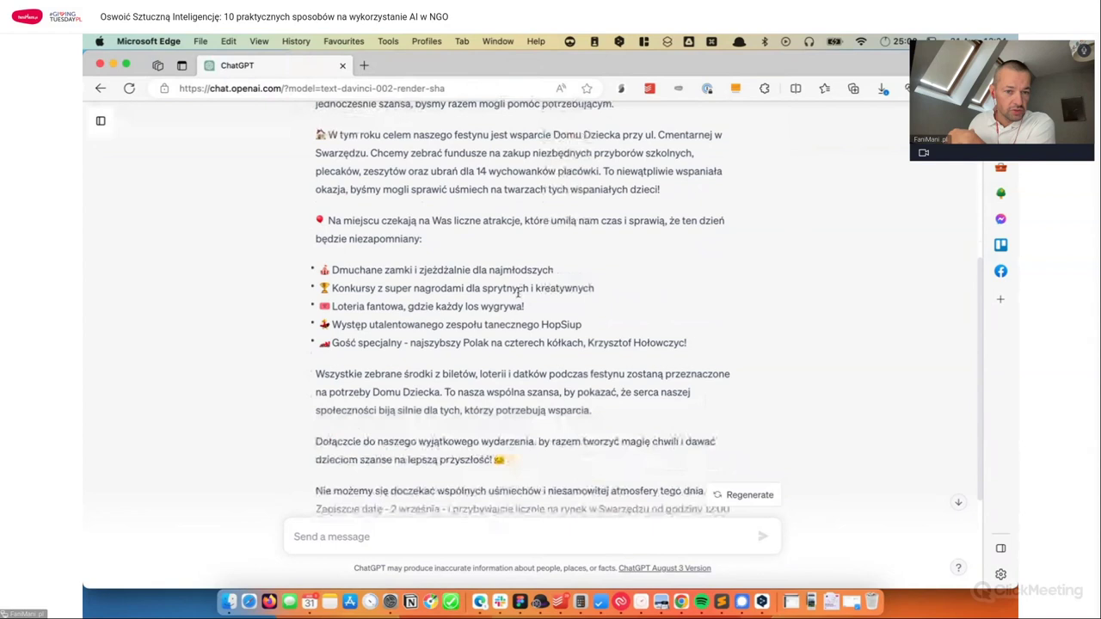
{"action": "scroll", "coordinate": [497, 286], "scroll_direction": "down", "scroll_amount": 2}
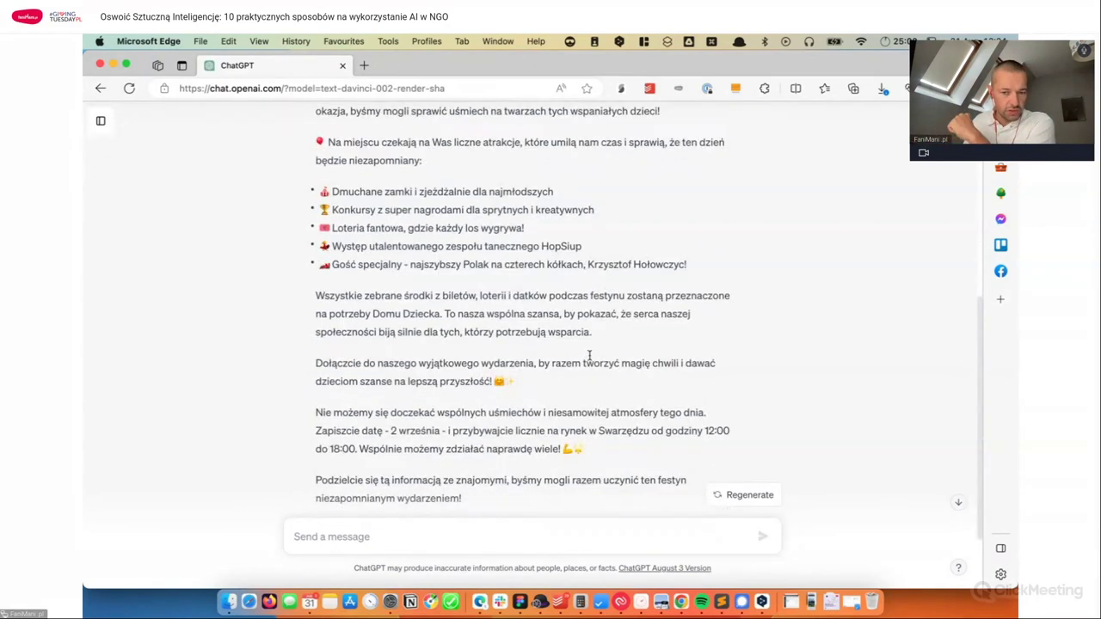
{"action": "scroll", "coordinate": [589, 355], "scroll_direction": "down", "scroll_amount": 2}
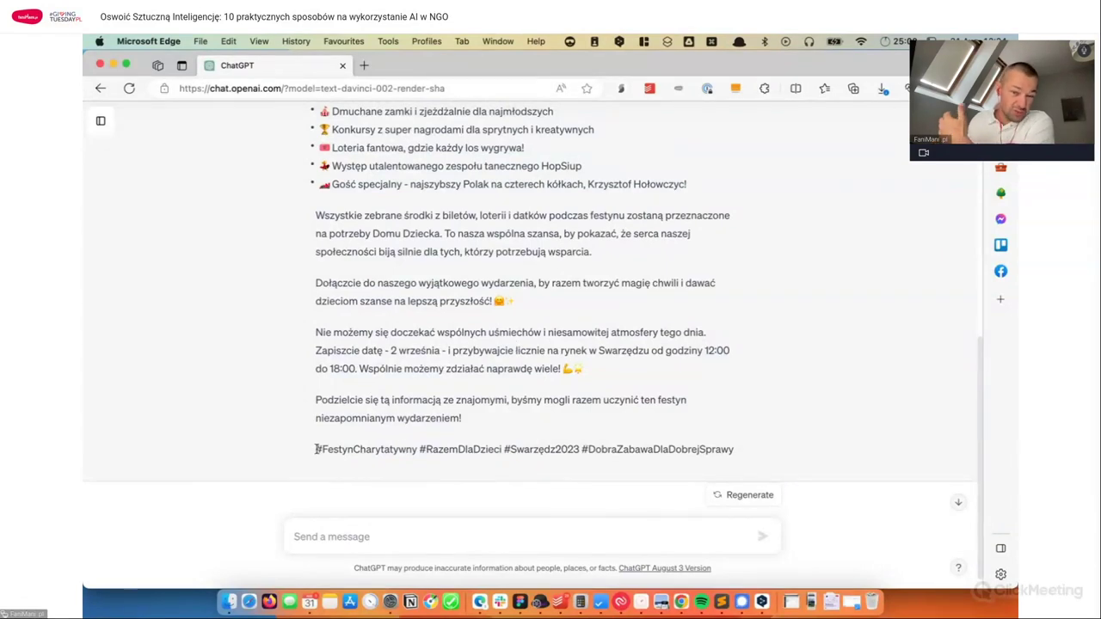
{"action": "left_click_drag", "start_coordinate": [317, 449], "coordinate": [772, 461]}
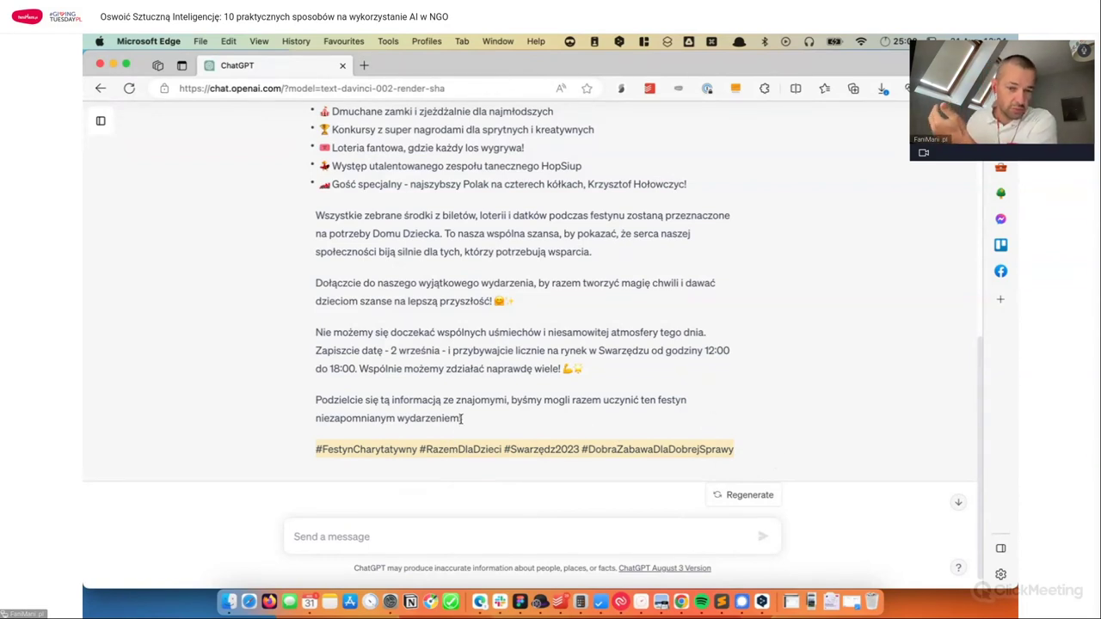
Step: Highlight the #DobraZabawaDlaDobrejSprawy hashtag at the end of the festival post, then clear the highlight
{"action": "left_click", "coordinate": [583, 449]}
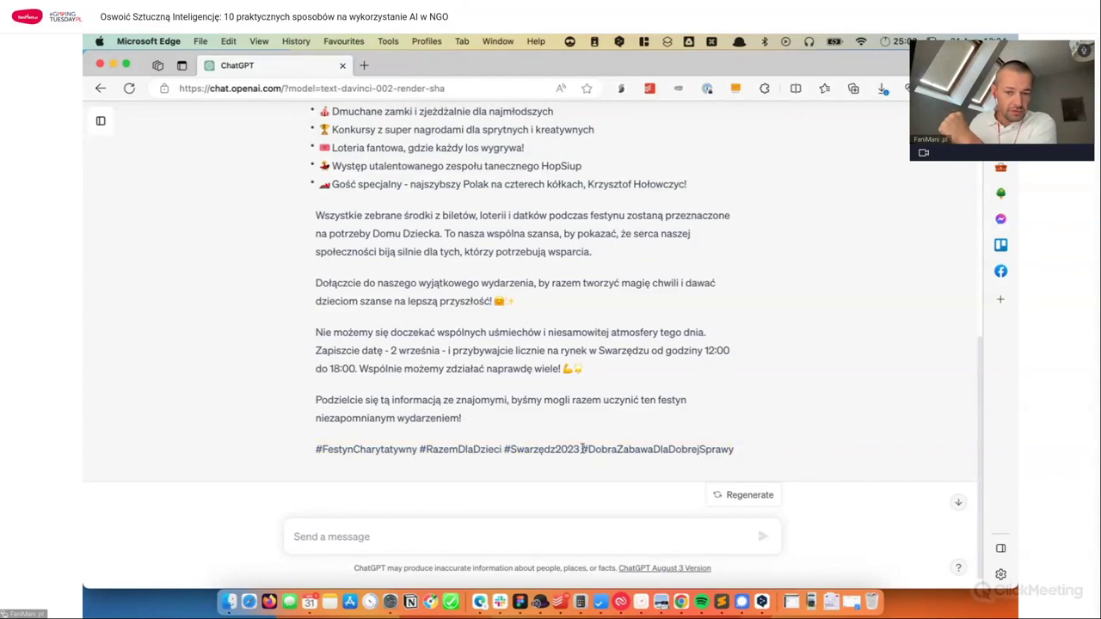
{"action": "double_click", "coordinate": [587, 449]}
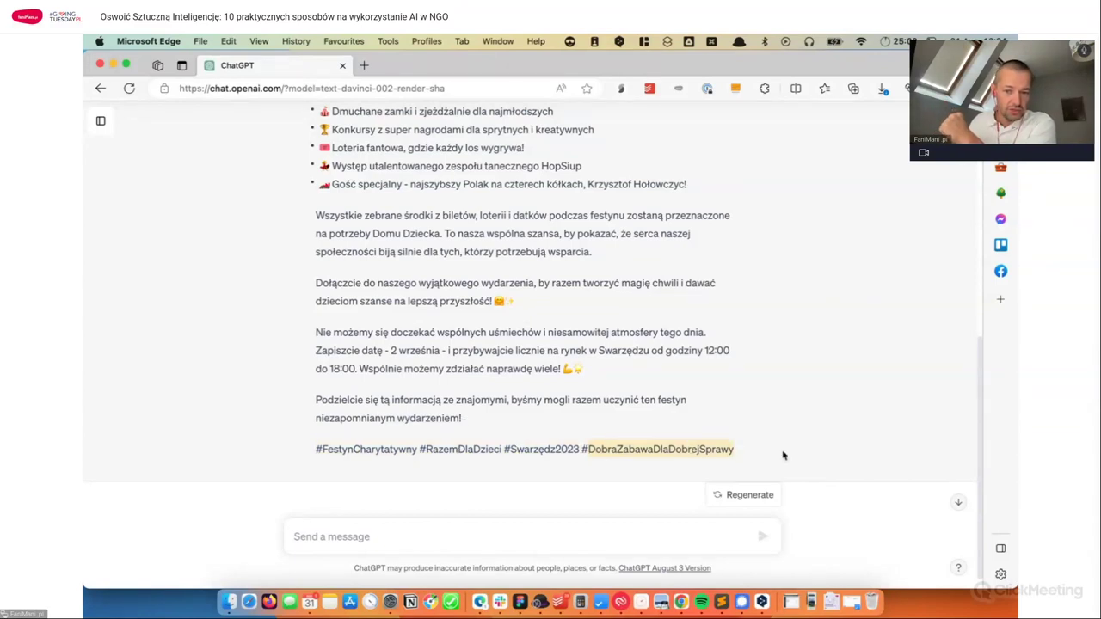
{"action": "left_click", "coordinate": [609, 445]}
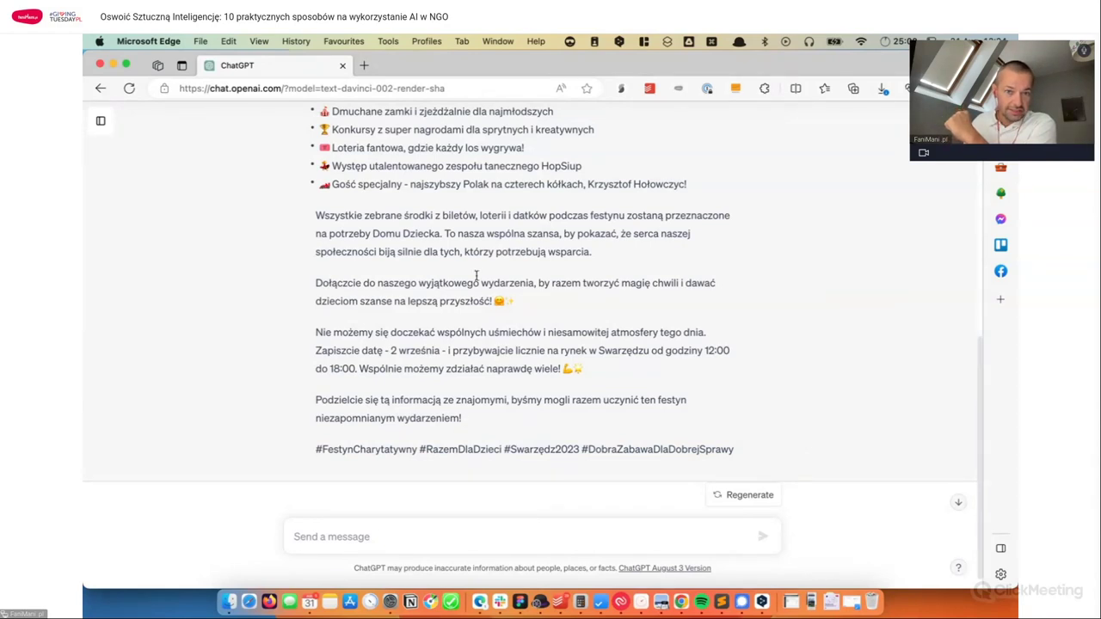
Step: Show the chat list and copy the full festival prompt from the GPT-3.5 charity festival conversation
{"action": "scroll", "coordinate": [476, 277], "scroll_direction": "up", "scroll_amount": 5}
{"action": "scroll", "coordinate": [474, 277], "scroll_direction": "up", "scroll_amount": 5}
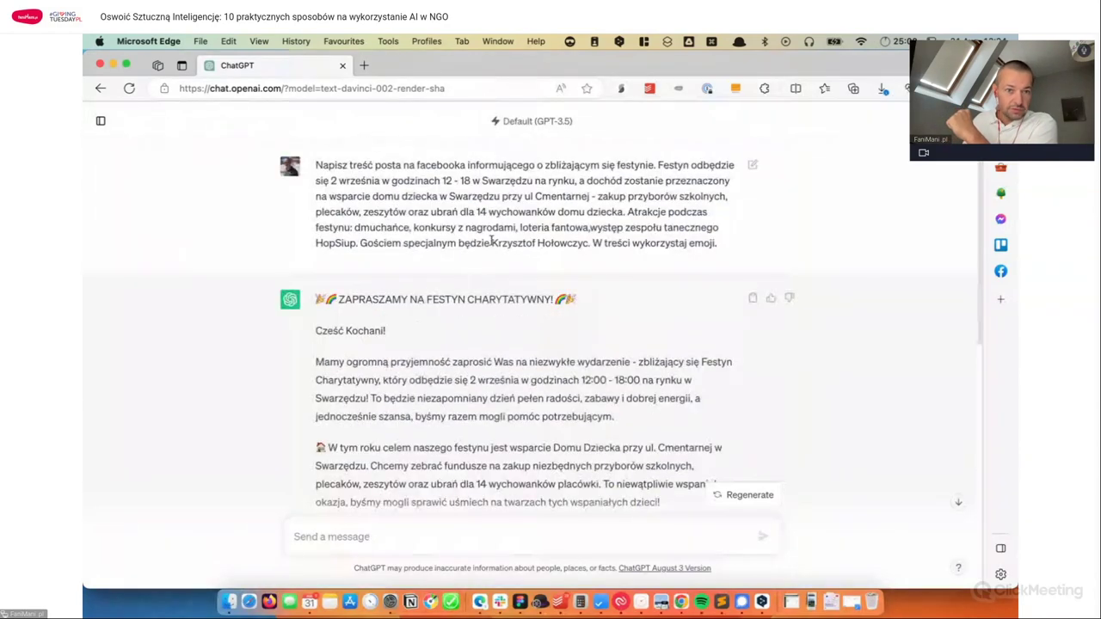
{"action": "left_click", "coordinate": [99, 121]}
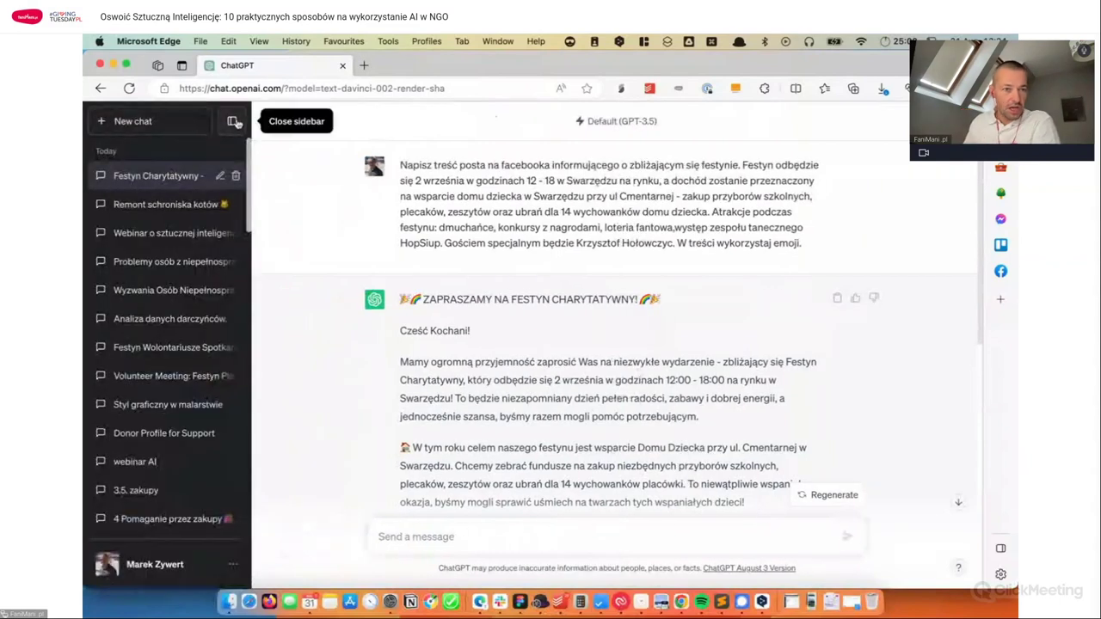
{"action": "left_click", "coordinate": [185, 121]}
{"action": "left_click", "coordinate": [664, 135]}
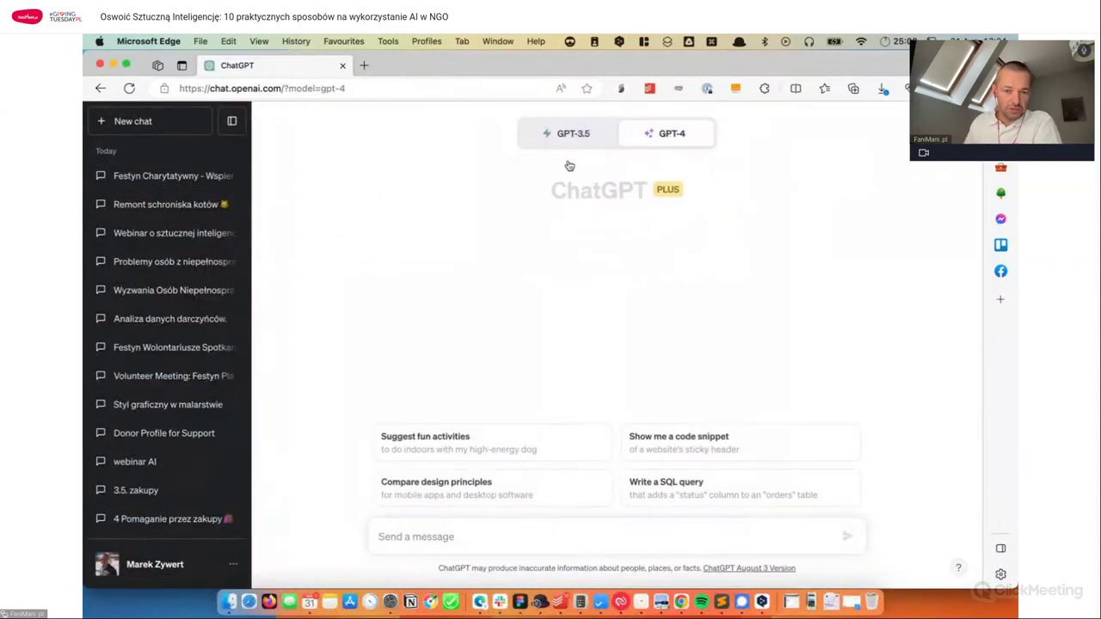
{"action": "left_click", "coordinate": [153, 175]}
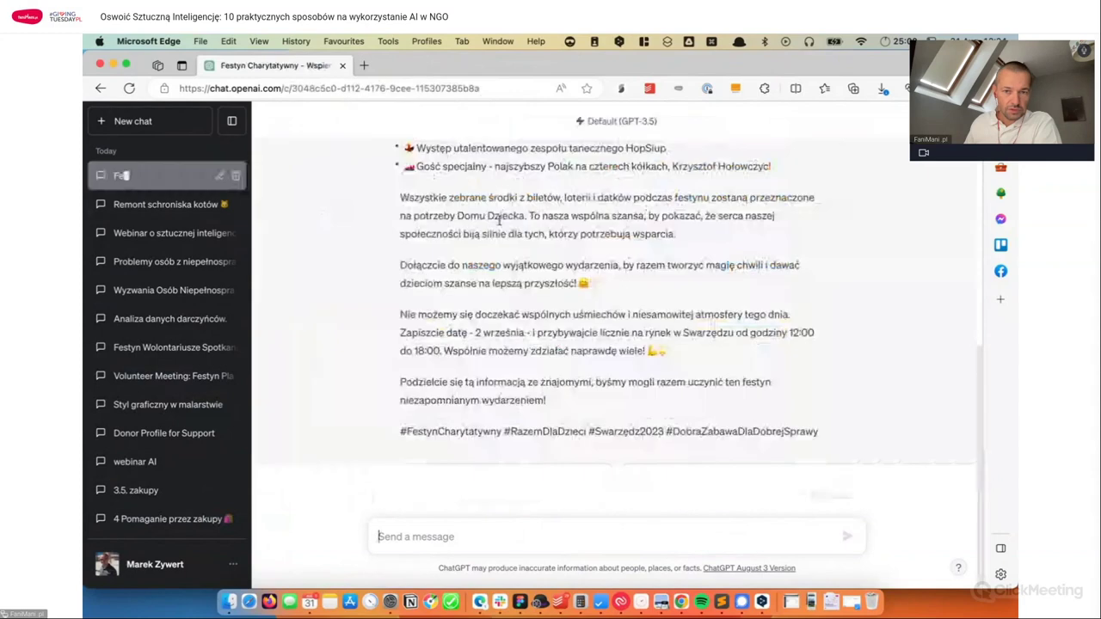
{"action": "scroll", "coordinate": [462, 215], "scroll_direction": "up", "scroll_amount": 10}
{"action": "left_click_drag", "start_coordinate": [398, 165], "coordinate": [660, 196]}
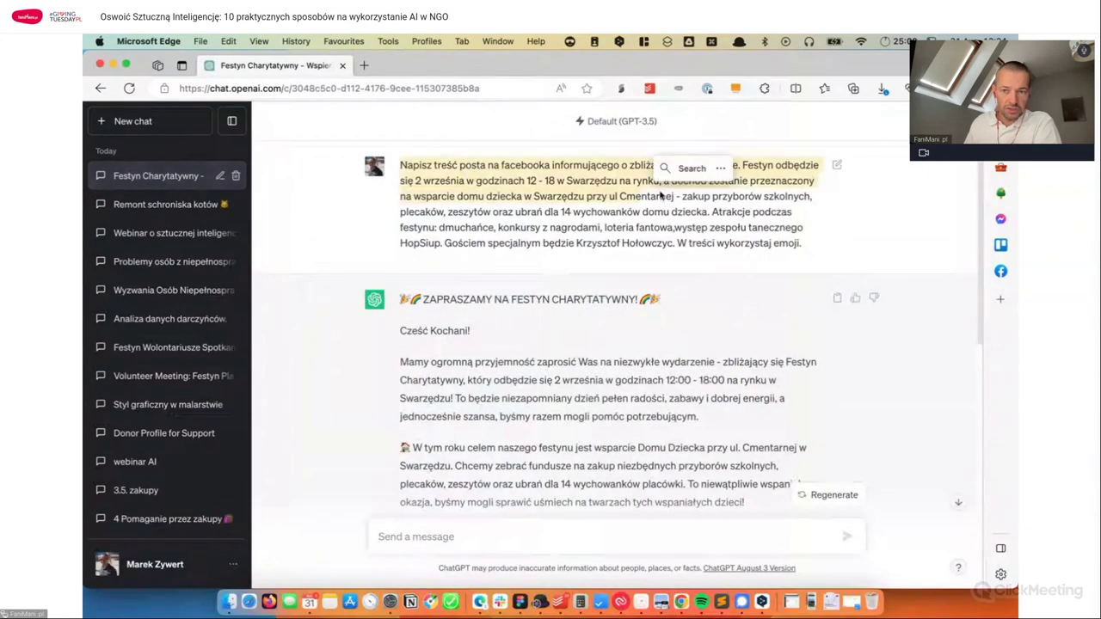
{"action": "left_click_drag", "start_coordinate": [799, 244], "coordinate": [393, 167]}
{"action": "key", "text": "super+c"}
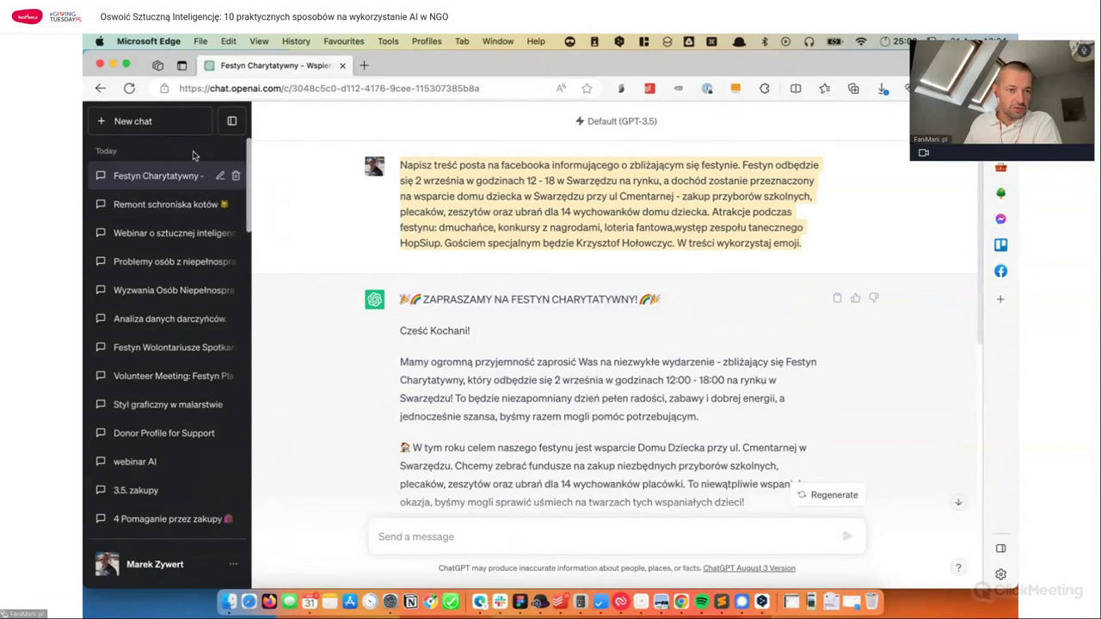
Step: Start a new GPT-4 chat, submit the copied festival prompt in it, and hide the chat list
{"action": "left_click", "coordinate": [164, 123]}
{"action": "left_click", "coordinate": [666, 133]}
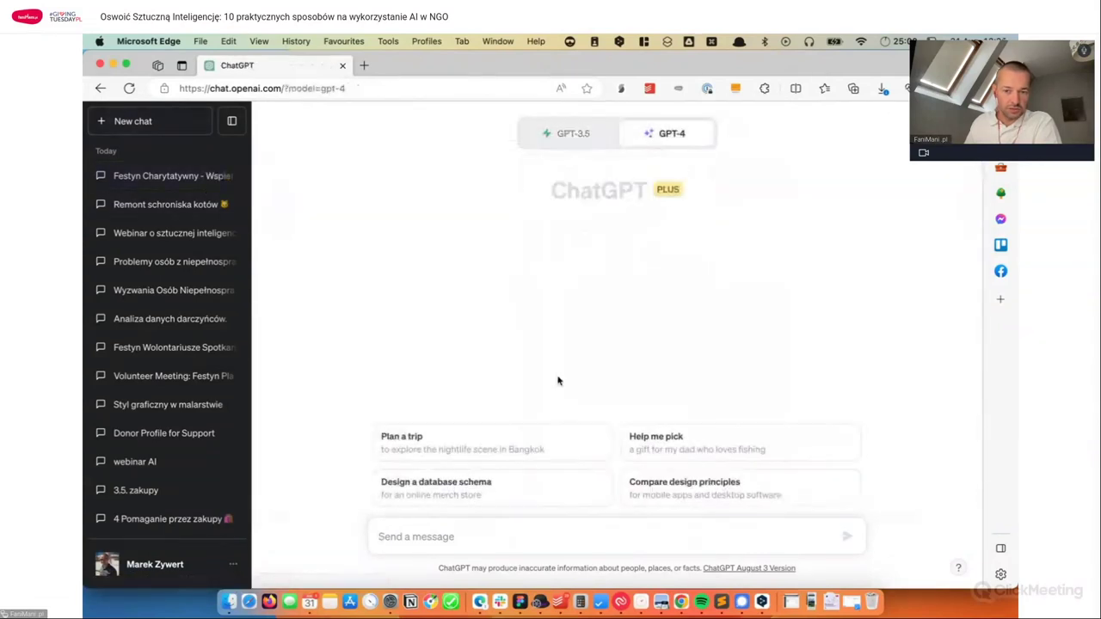
{"action": "key", "text": "super+v"}
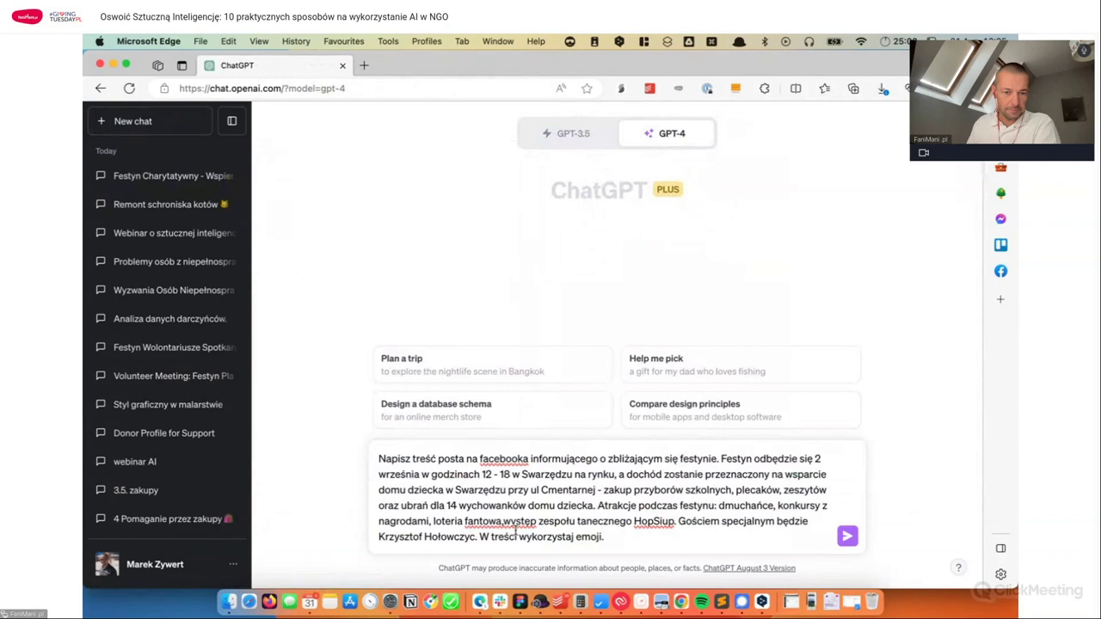
{"action": "key", "text": "Return"}
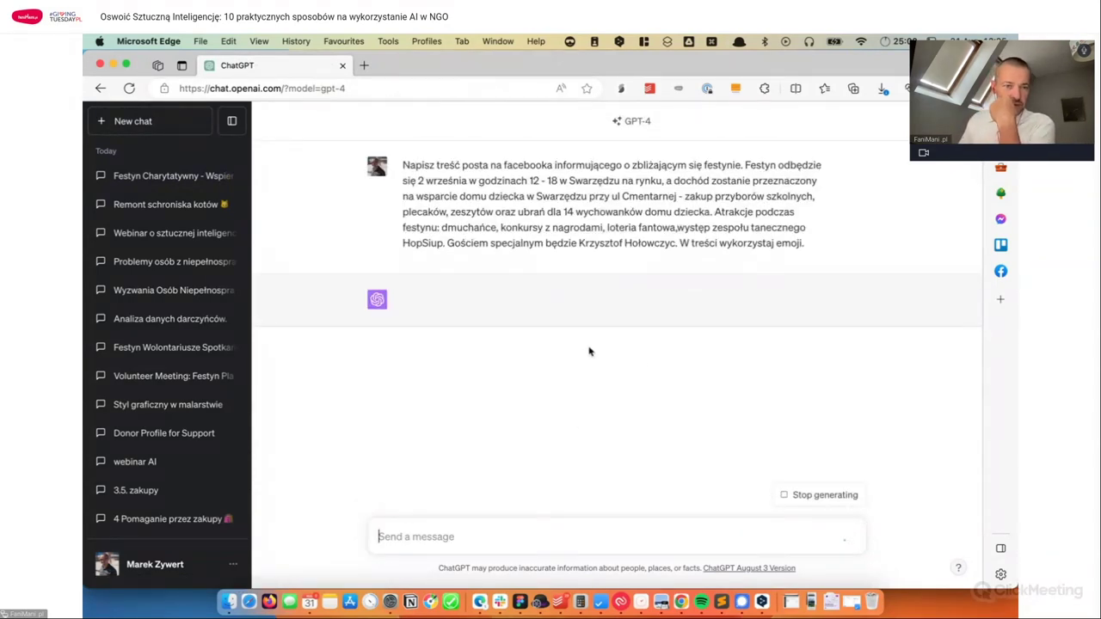
{"action": "left_click", "coordinate": [229, 121]}
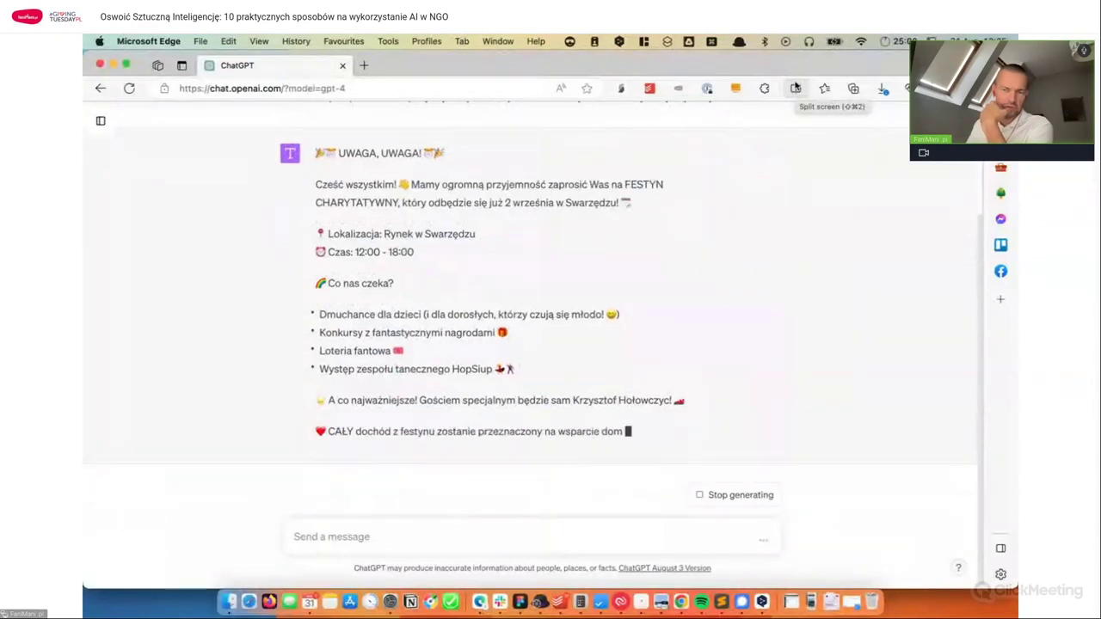
Step: Try the browser's split-screen view beside the GPT-4 chat, then return to the single view
{"action": "left_click", "coordinate": [795, 87]}
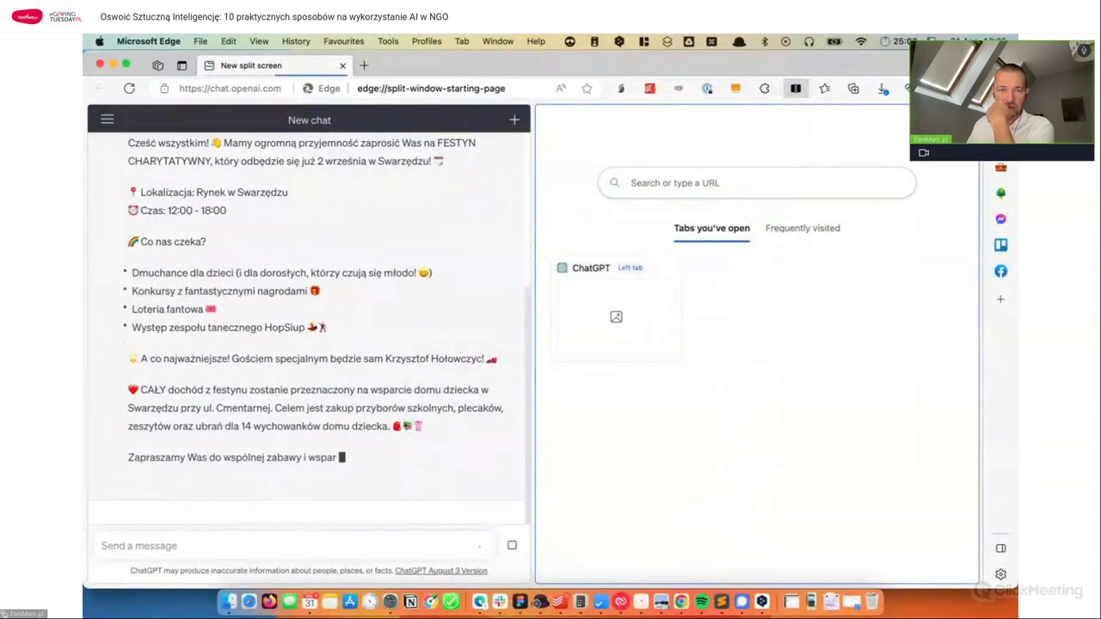
{"action": "left_click", "coordinate": [795, 87]}
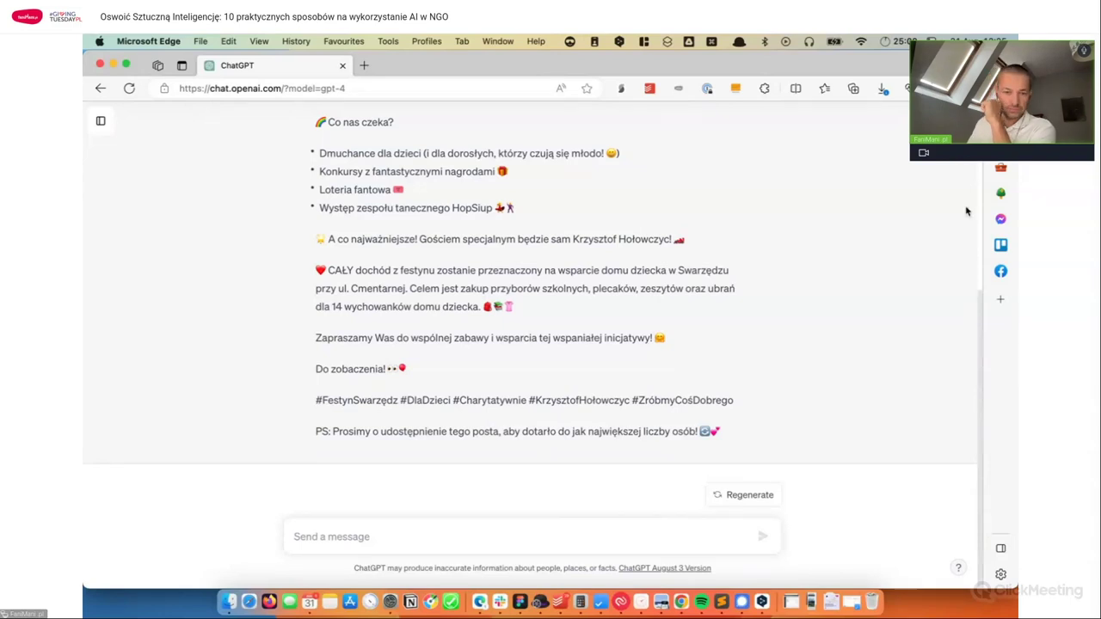
Step: Review the GPT-4 festival post from its headline through the location, time, attractions and fundraising purpose
{"action": "scroll", "coordinate": [585, 353], "scroll_direction": "up", "scroll_amount": 5}
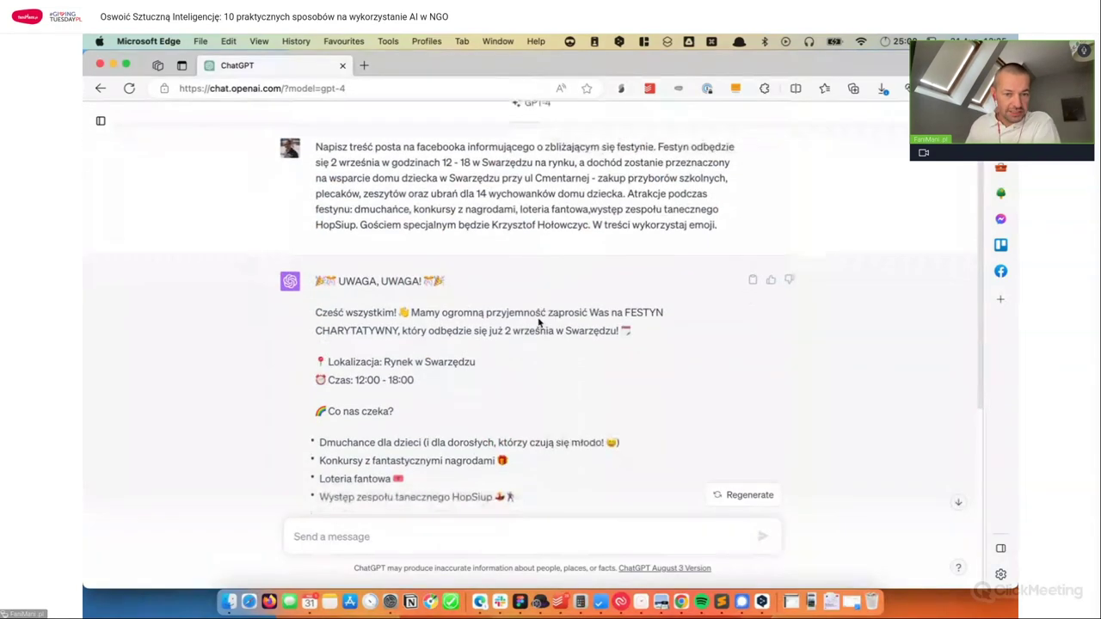
{"action": "scroll", "coordinate": [537, 322], "scroll_direction": "down", "scroll_amount": 3}
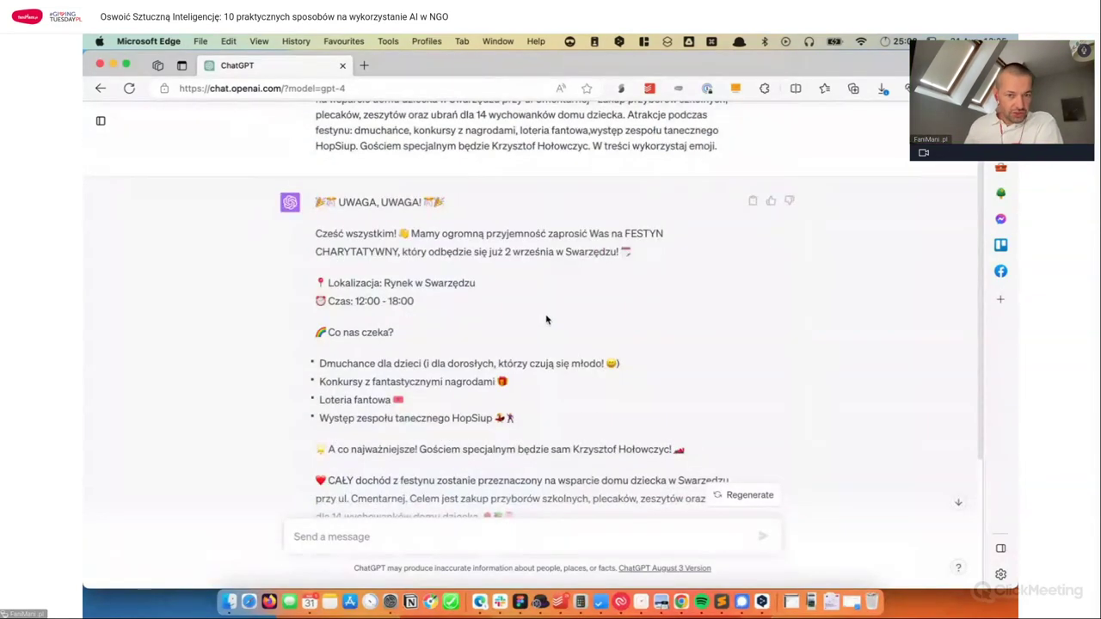
{"action": "scroll", "coordinate": [542, 316], "scroll_direction": "down", "scroll_amount": 2}
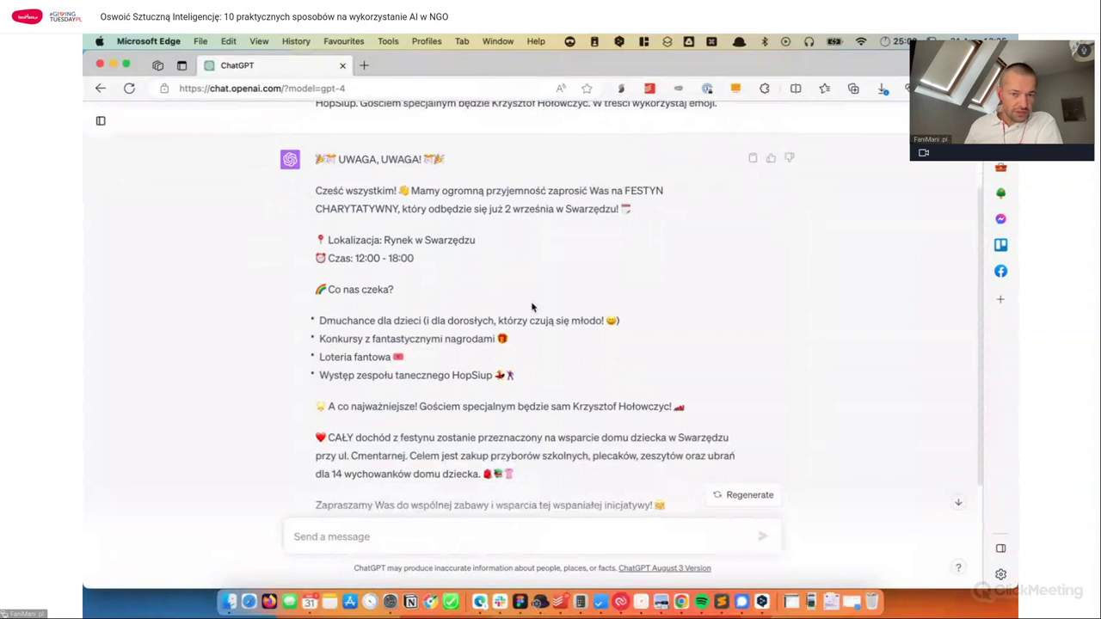
{"action": "scroll", "coordinate": [533, 305], "scroll_direction": "down", "scroll_amount": 1}
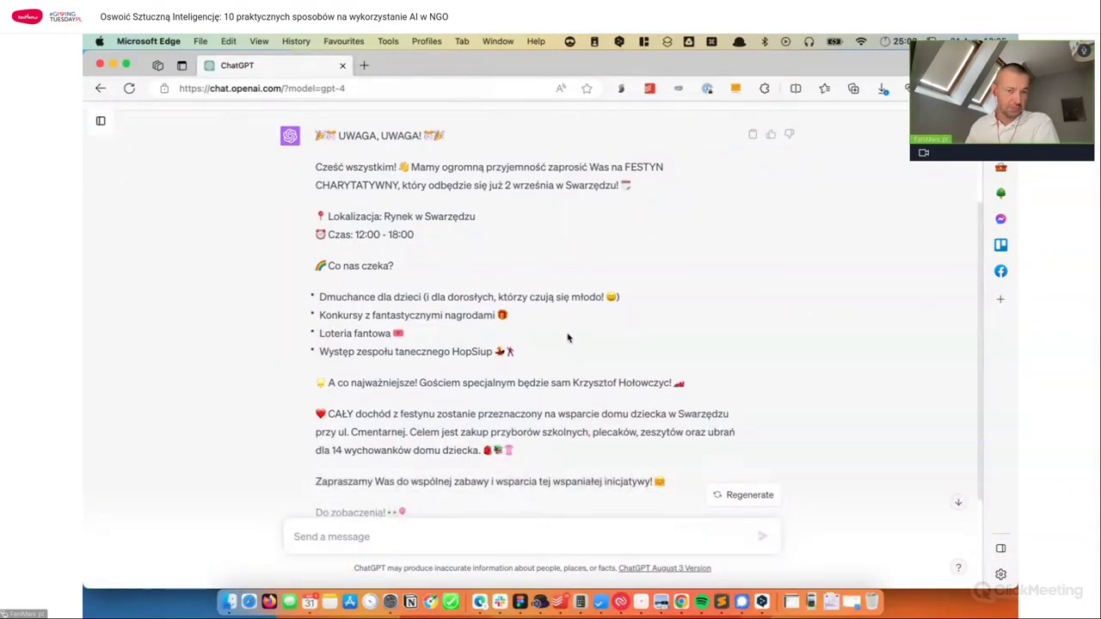
{"action": "scroll", "coordinate": [574, 338], "scroll_direction": "down", "scroll_amount": 1}
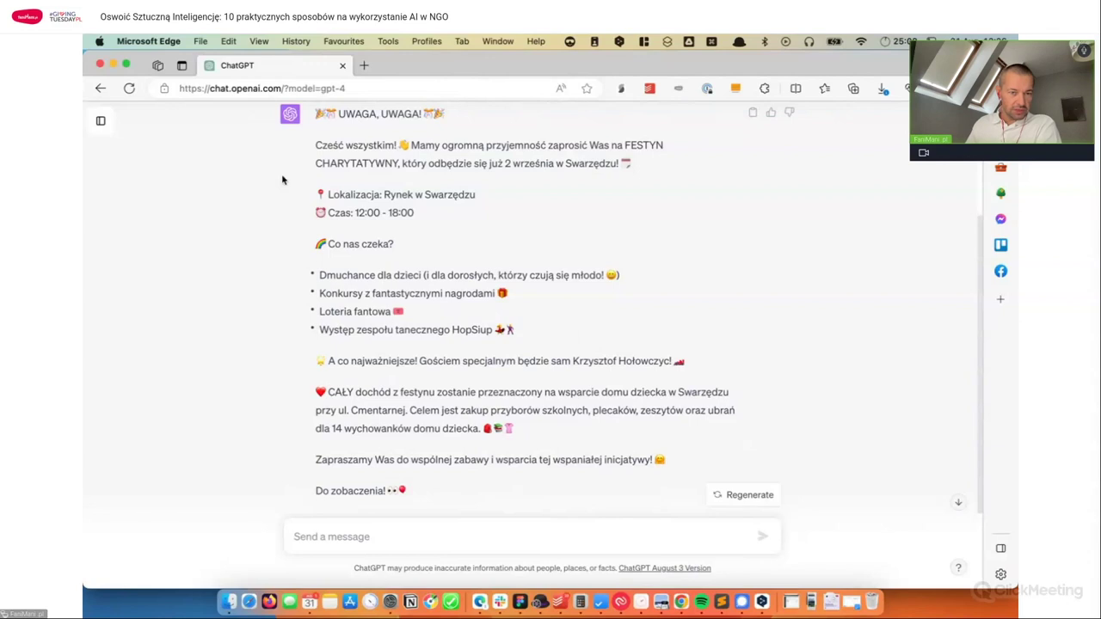
Step: Duplicate the ChatGPT browser tab and open the GPT-3.5 charity festival conversation in it, showing its post from the headline
{"action": "right_click", "coordinate": [265, 76]}
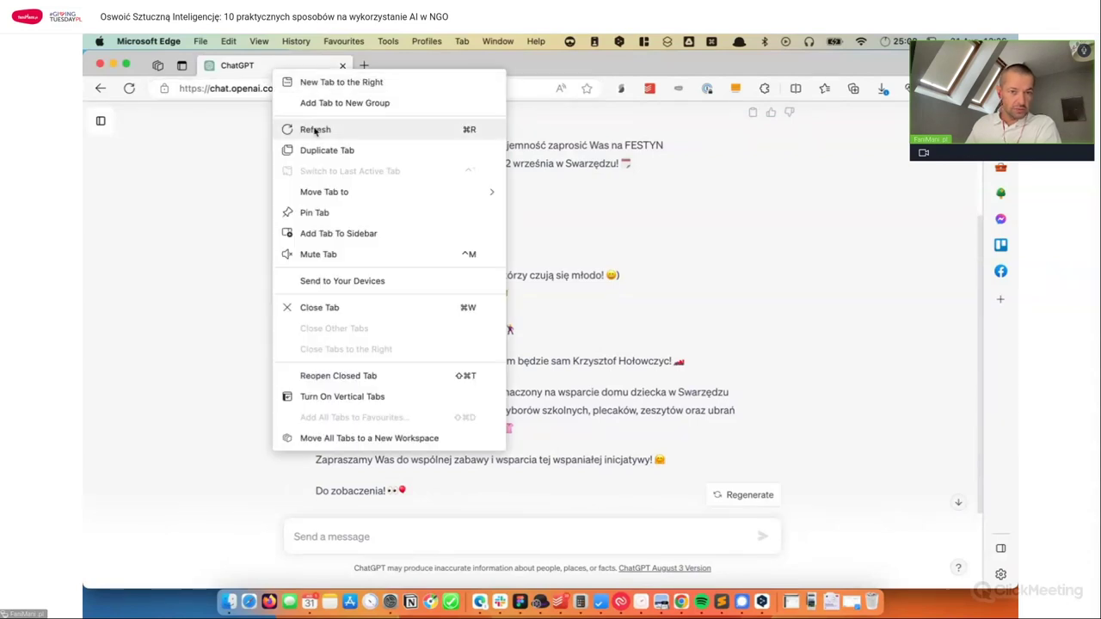
{"action": "left_click", "coordinate": [323, 150]}
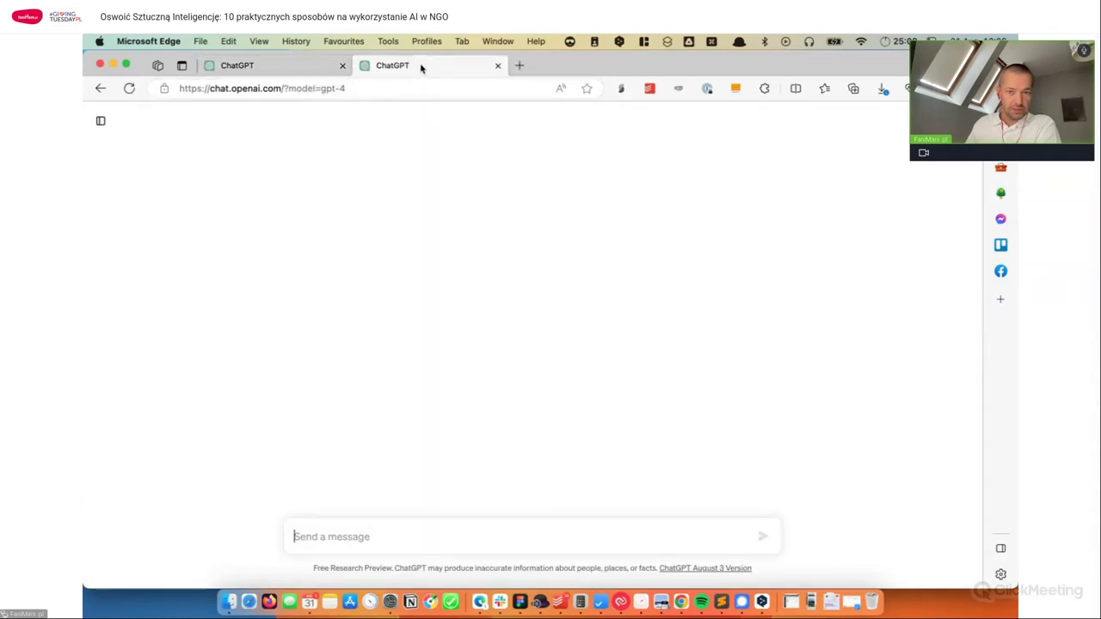
{"action": "left_click", "coordinate": [99, 120]}
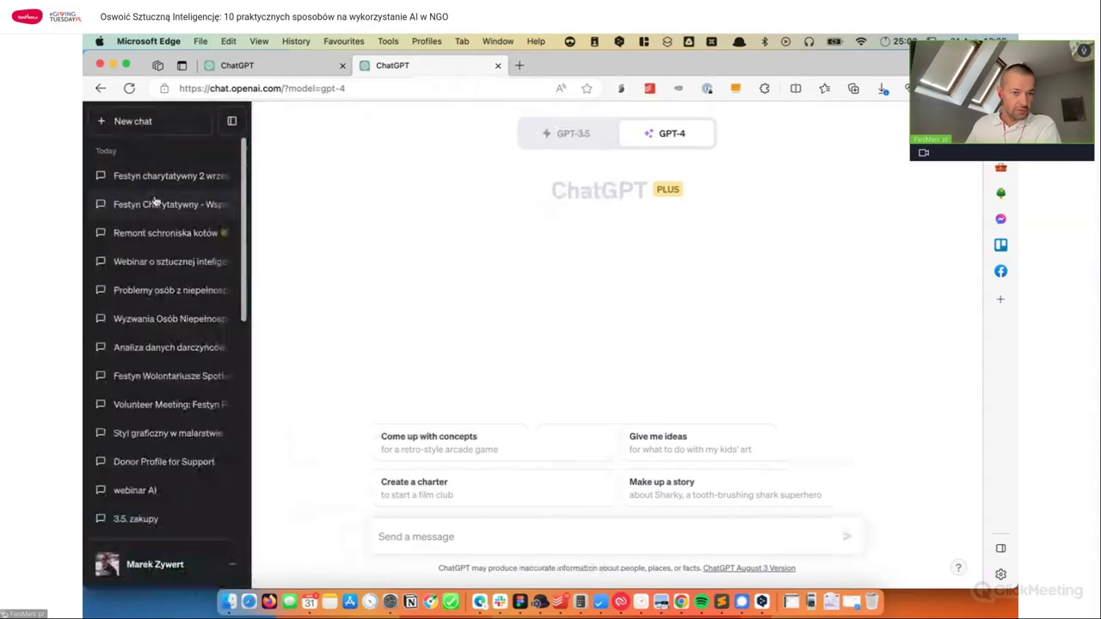
{"action": "left_click", "coordinate": [159, 204]}
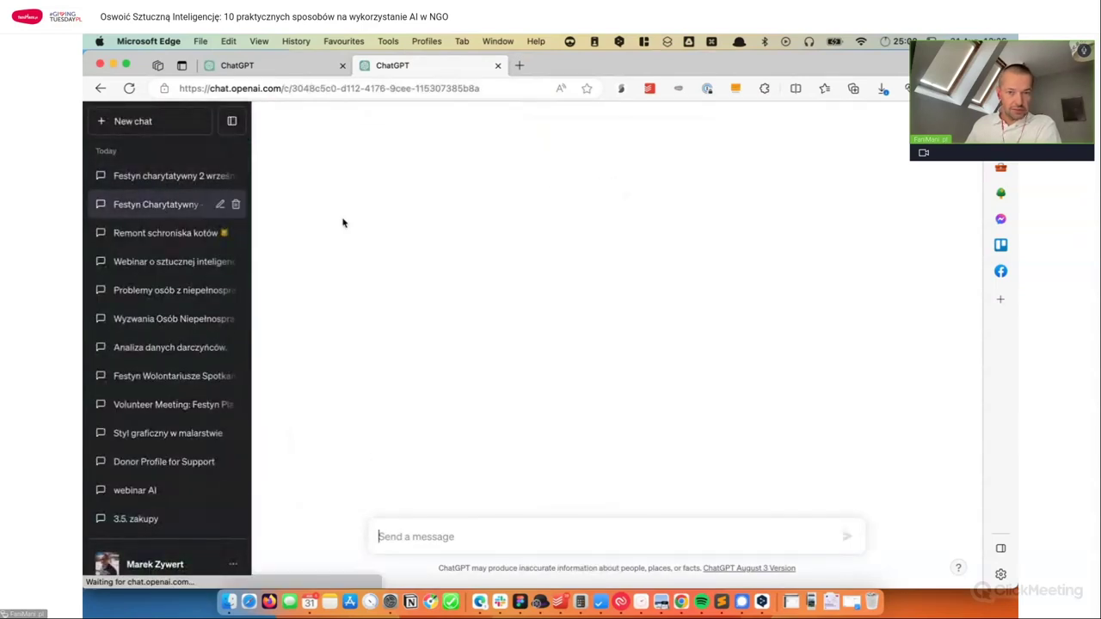
{"action": "scroll", "coordinate": [707, 307], "scroll_direction": "up", "scroll_amount": 10}
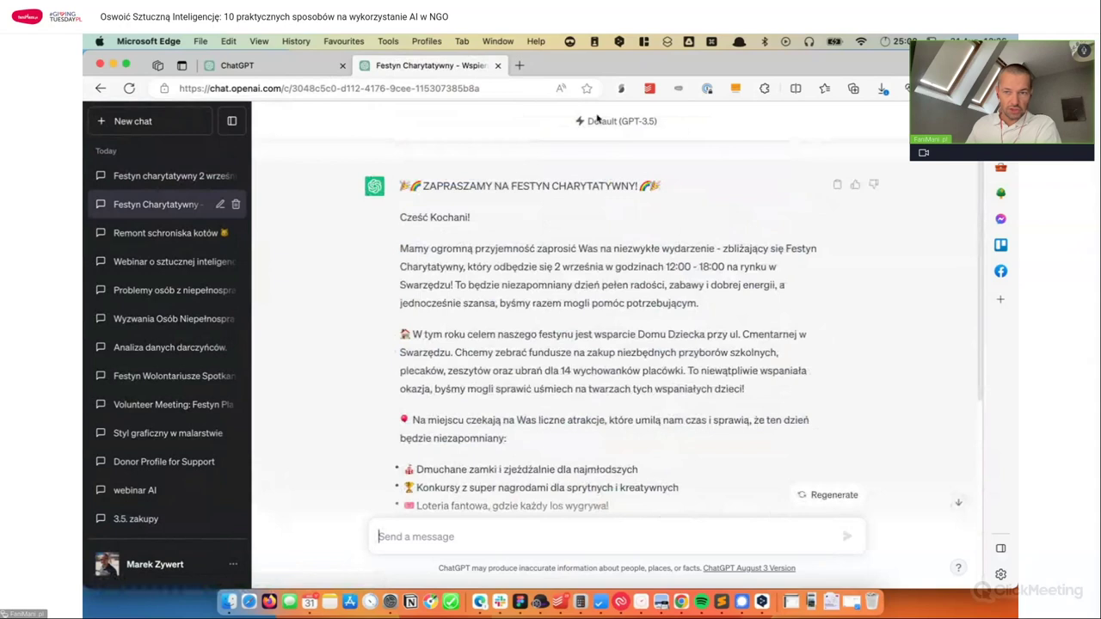
Step: Split the duplicated tab into two panes and open the GPT-4 conversation "Festyn charytatywny 2 września" beside the GPT-3.5 one
{"action": "left_click", "coordinate": [795, 87]}
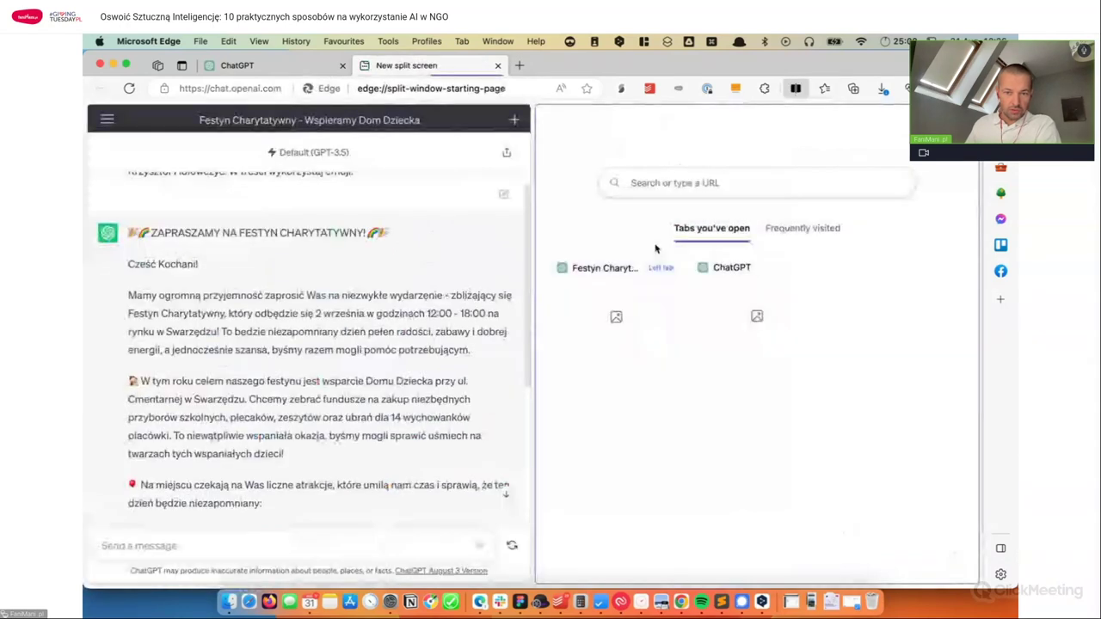
{"action": "left_click", "coordinate": [617, 318]}
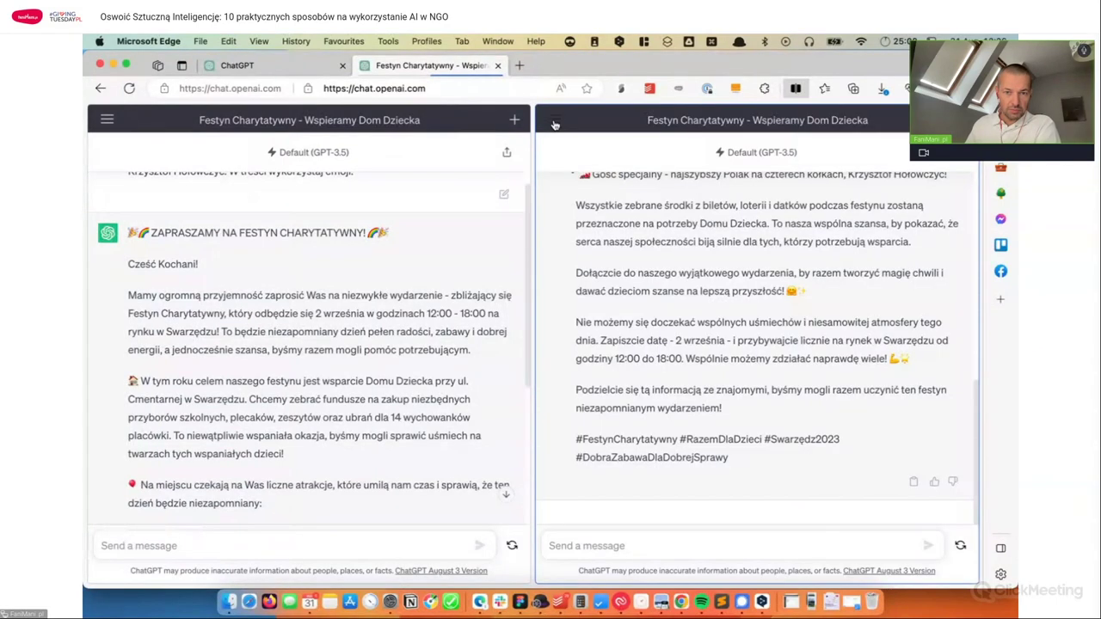
{"action": "left_click", "coordinate": [557, 120]}
{"action": "left_click", "coordinate": [640, 180]}
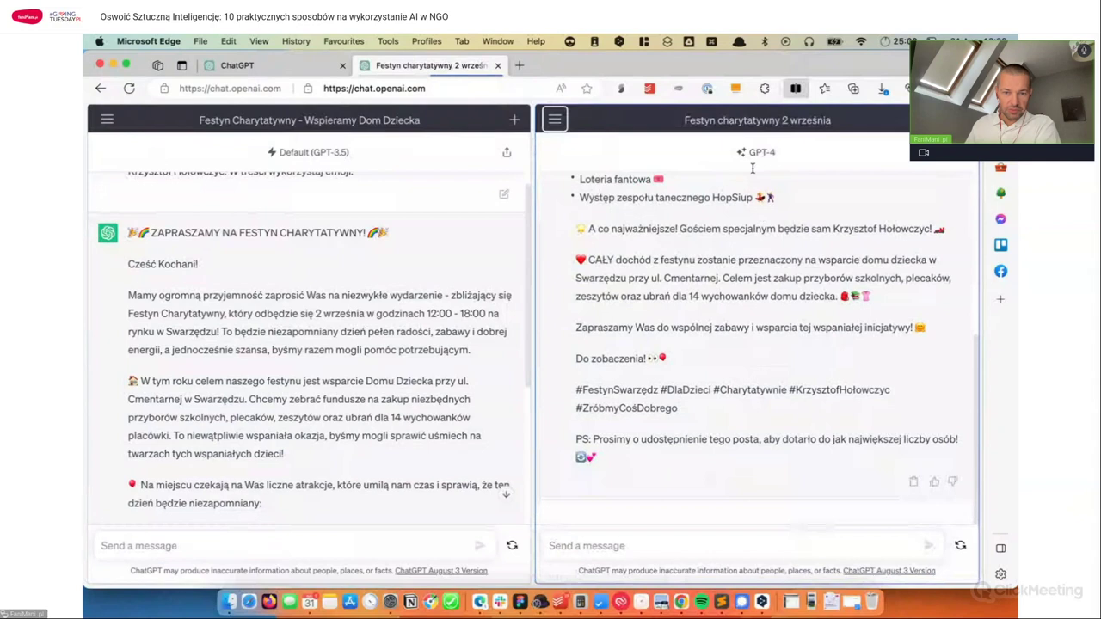
Step: Compare the opening parts of the GPT-3.5 and GPT-4 festival posts side by side
{"action": "scroll", "coordinate": [350, 331], "scroll_direction": "down", "scroll_amount": 2}
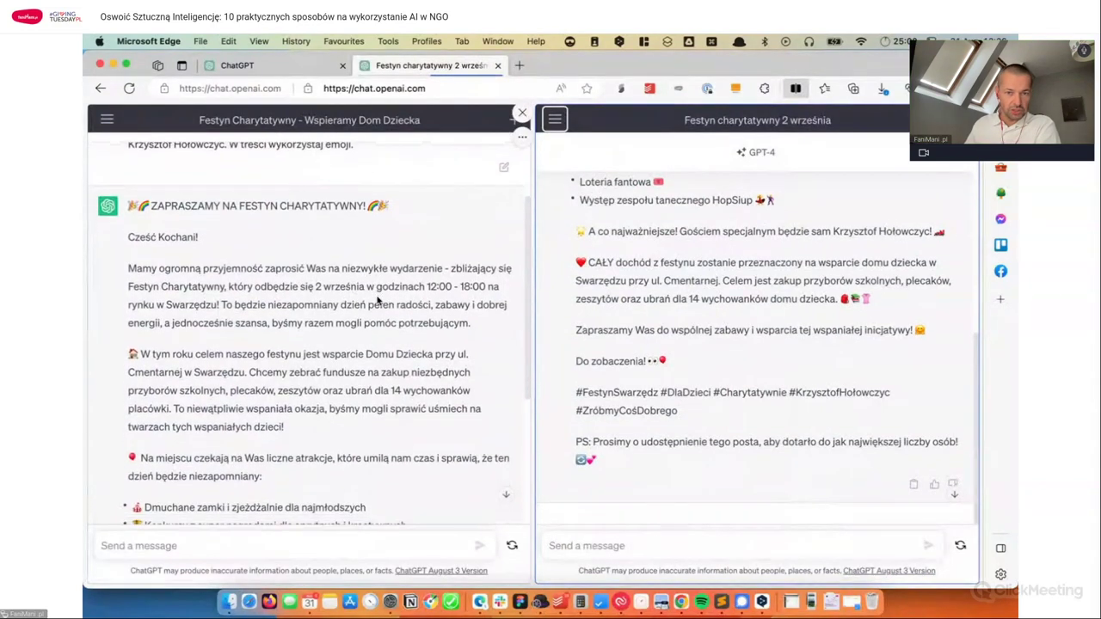
{"action": "scroll", "coordinate": [771, 325], "scroll_direction": "up", "scroll_amount": 3}
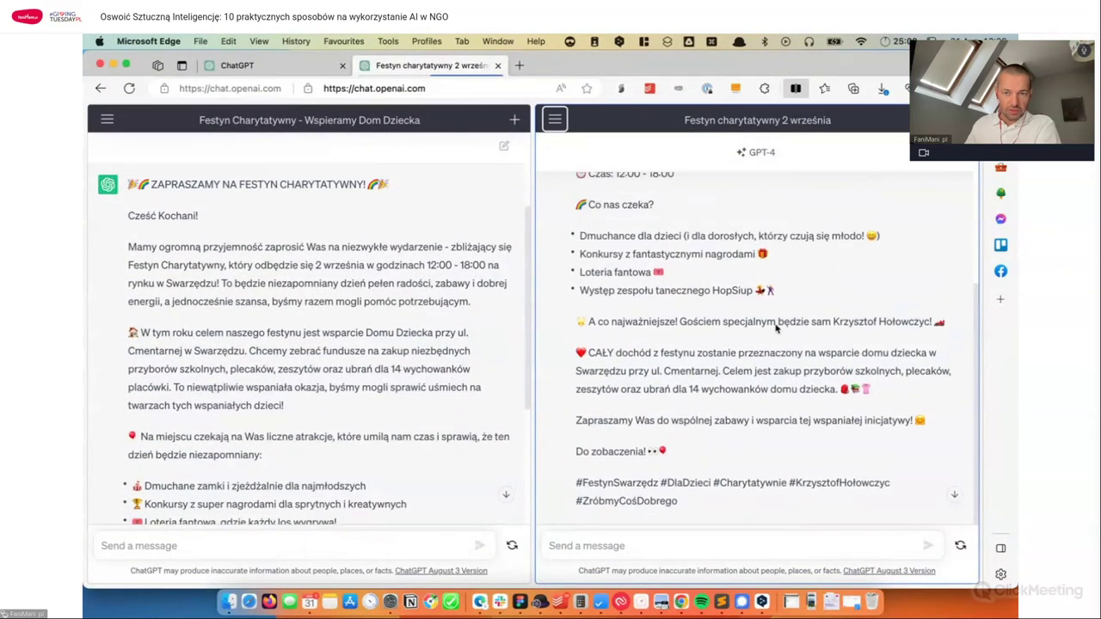
{"action": "scroll", "coordinate": [774, 327], "scroll_direction": "up", "scroll_amount": 3}
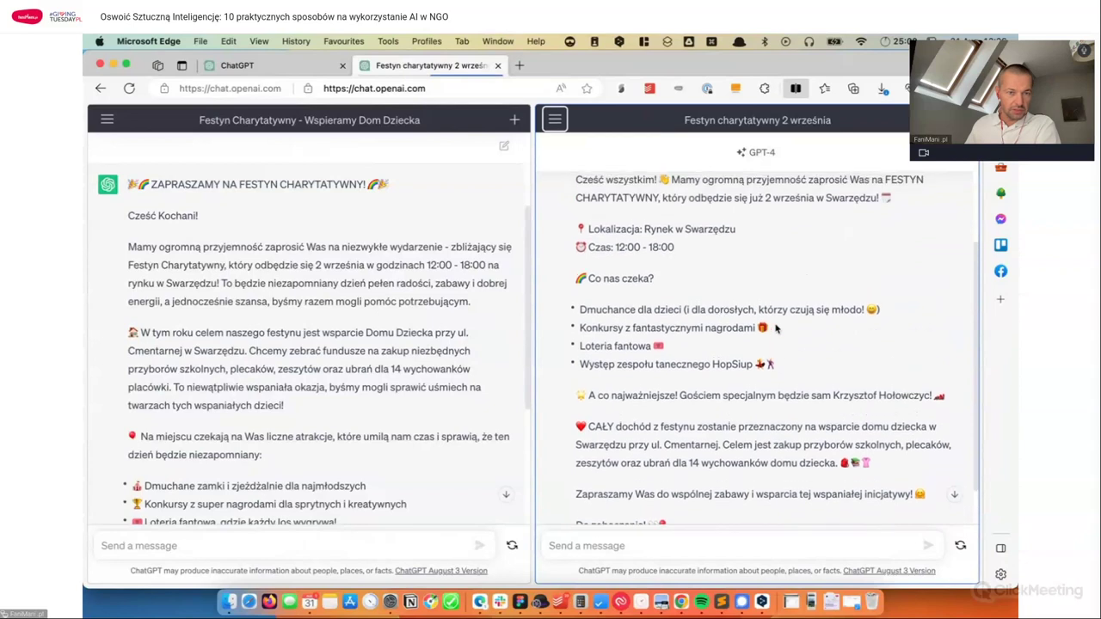
{"action": "scroll", "coordinate": [774, 325], "scroll_direction": "down", "scroll_amount": 2}
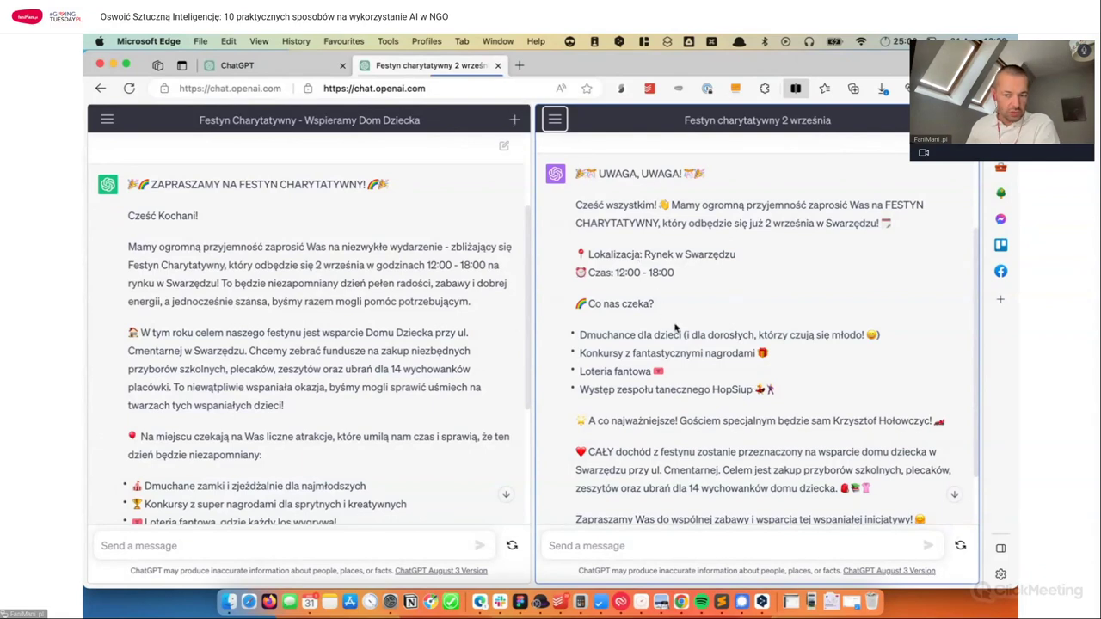
Step: Compare the attractions lists, closing paragraphs and hashtags of the two festival posts down to their ends
{"action": "scroll", "coordinate": [675, 327], "scroll_direction": "down", "scroll_amount": 3}
{"action": "scroll", "coordinate": [376, 325], "scroll_direction": "down", "scroll_amount": 4}
{"action": "scroll", "coordinate": [376, 325], "scroll_direction": "down", "scroll_amount": 4}
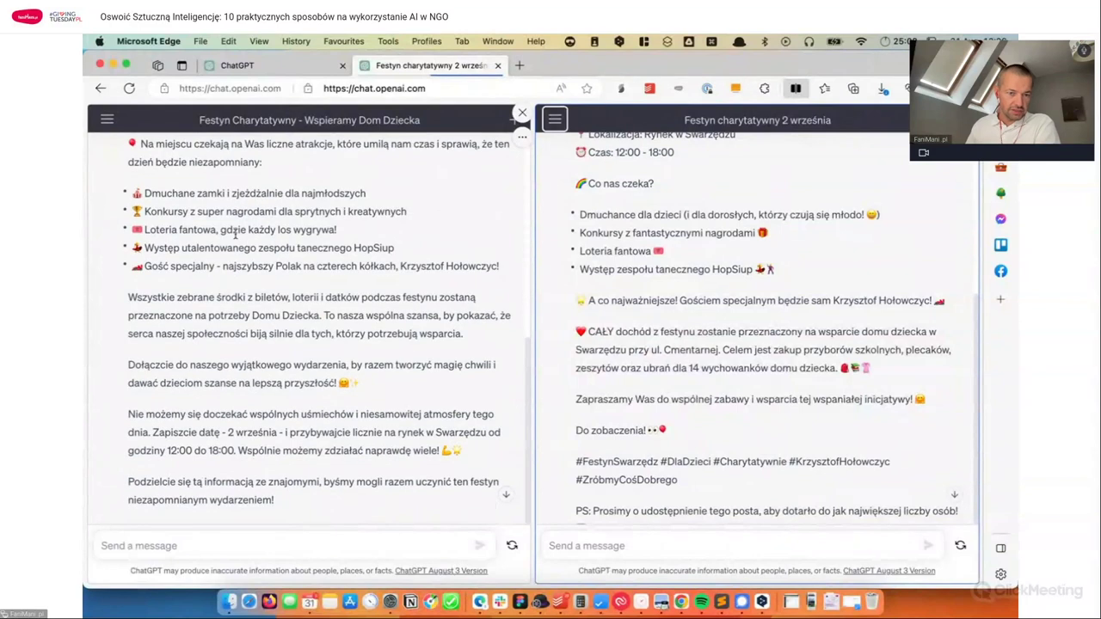
{"action": "scroll", "coordinate": [235, 234], "scroll_direction": "down", "scroll_amount": 2}
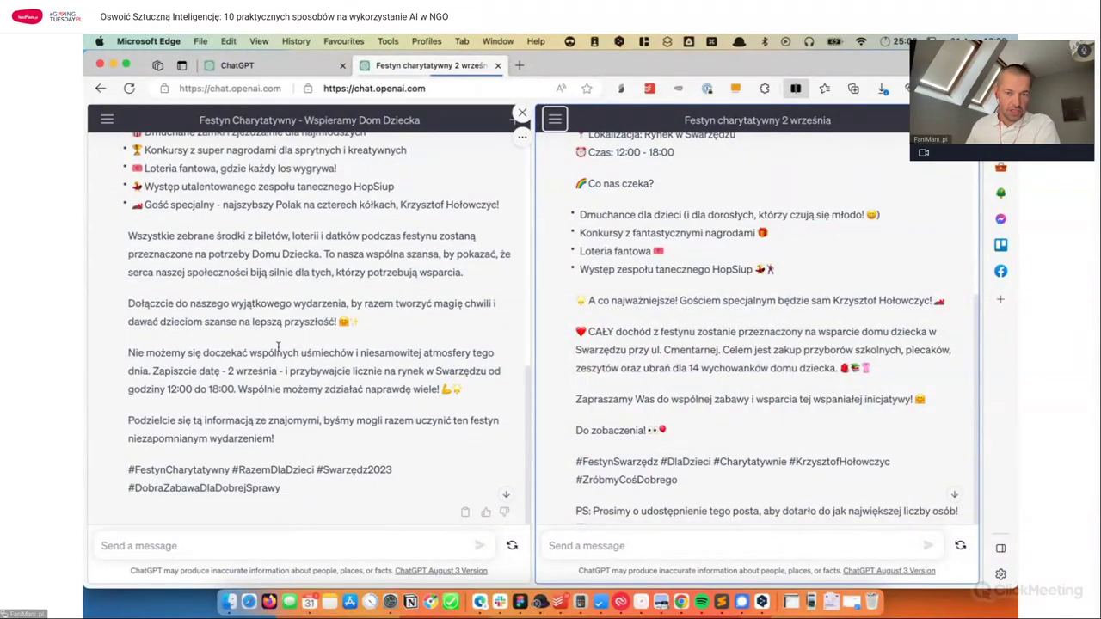
{"action": "scroll", "coordinate": [860, 310], "scroll_direction": "down", "scroll_amount": 2}
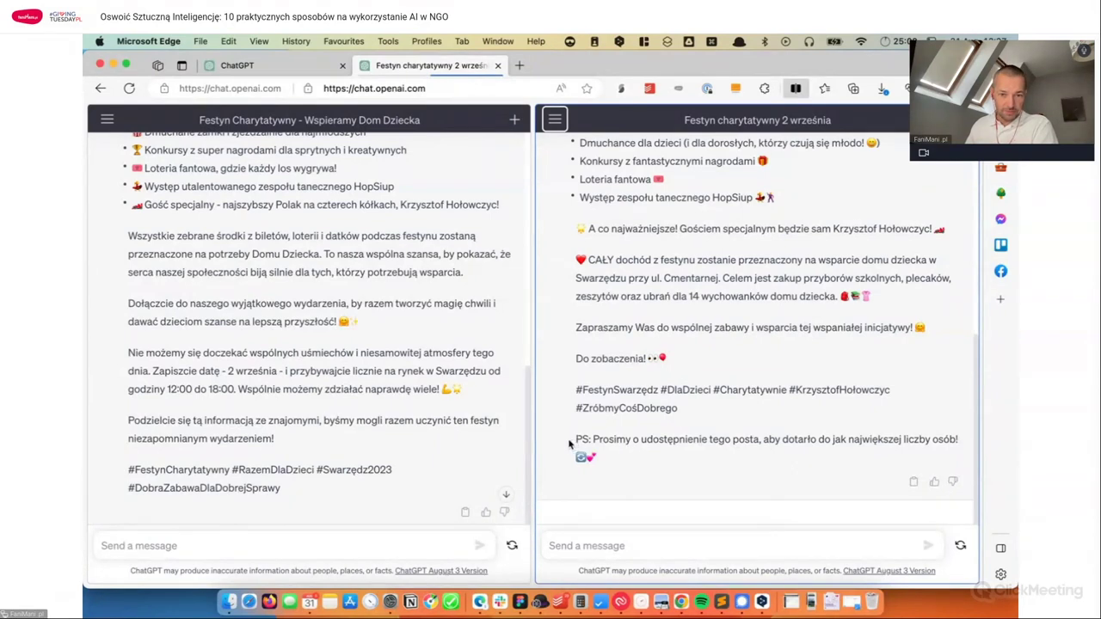
Step: Highlight and compare the closing requests to share the post in the GPT-4 and GPT-3.5 versions
{"action": "left_click_drag", "start_coordinate": [568, 444], "coordinate": [817, 441]}
{"action": "left_click", "coordinate": [910, 439]}
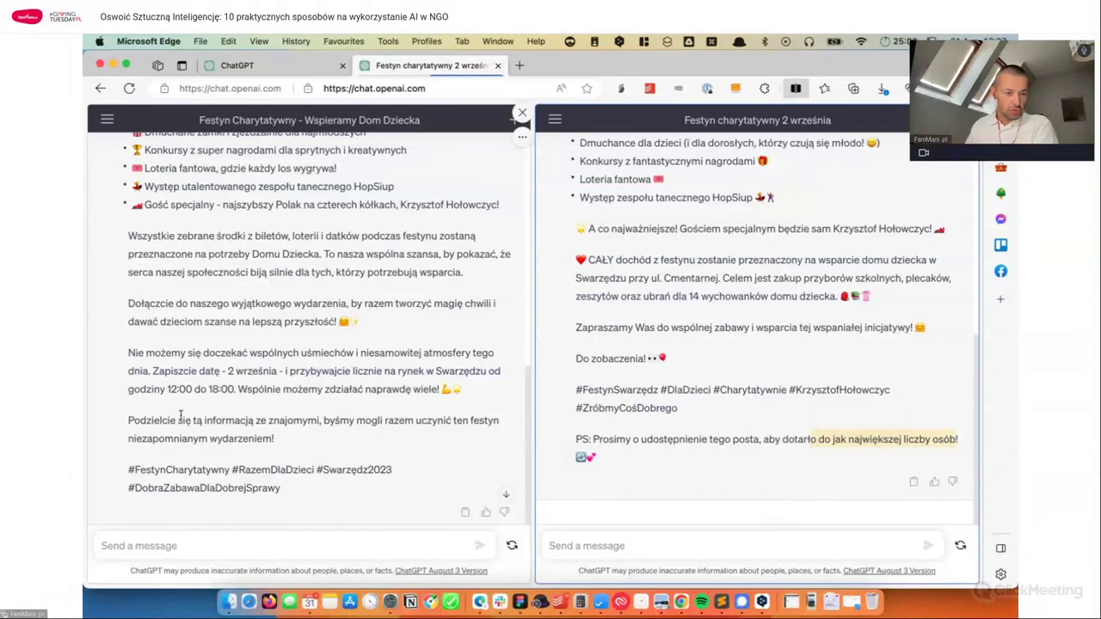
{"action": "left_click_drag", "start_coordinate": [129, 419], "coordinate": [335, 437]}
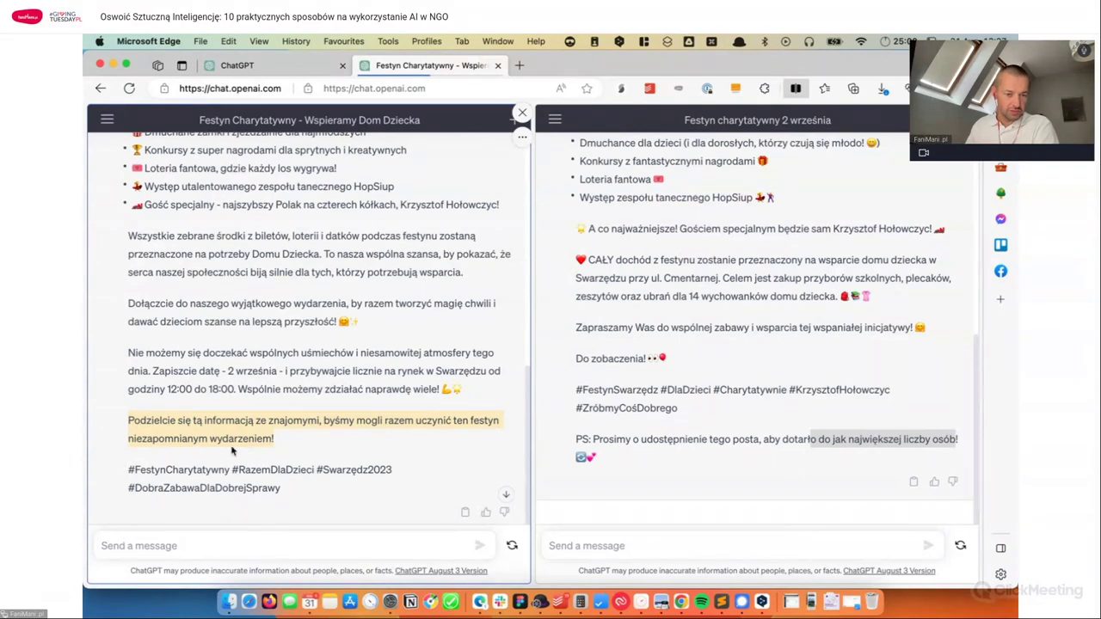
{"action": "left_click", "coordinate": [598, 440]}
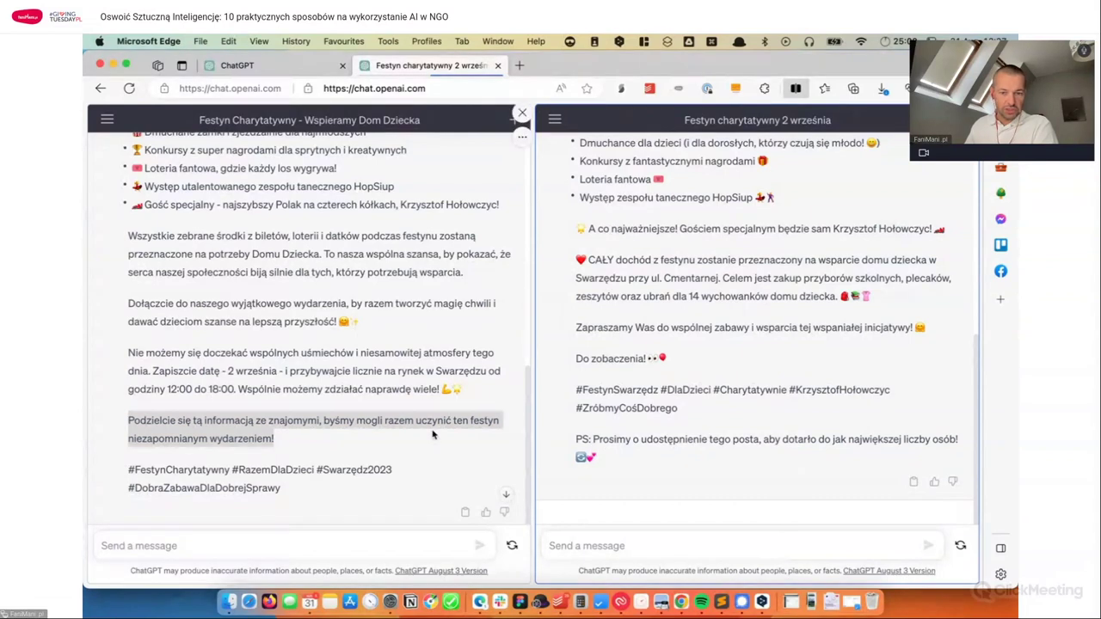
{"action": "left_click_drag", "start_coordinate": [591, 440], "coordinate": [759, 442]}
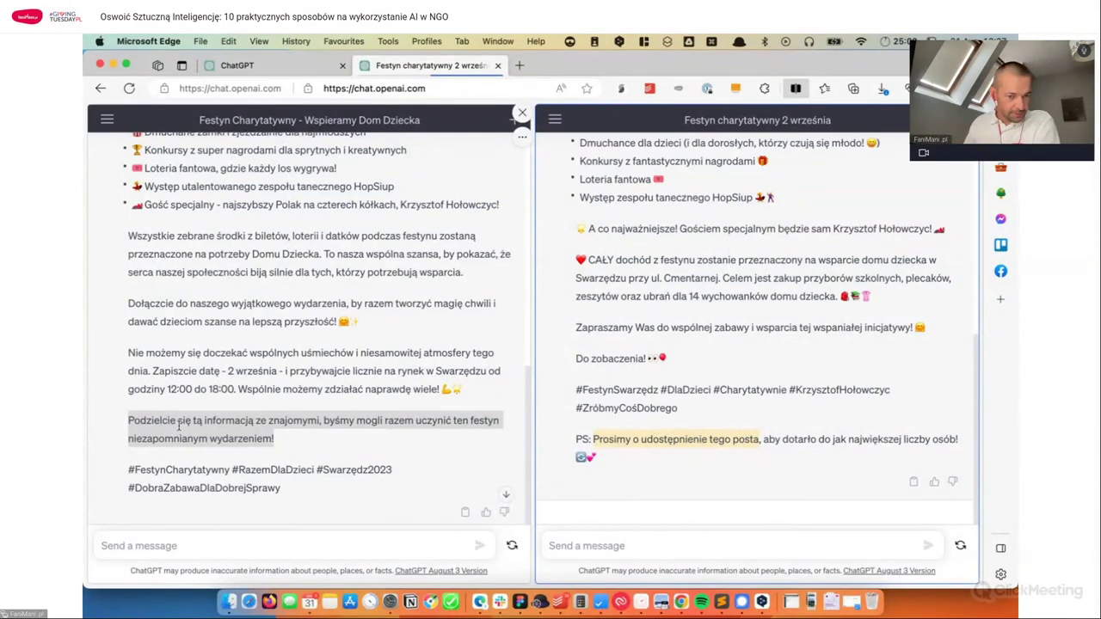
{"action": "left_click", "coordinate": [128, 420]}
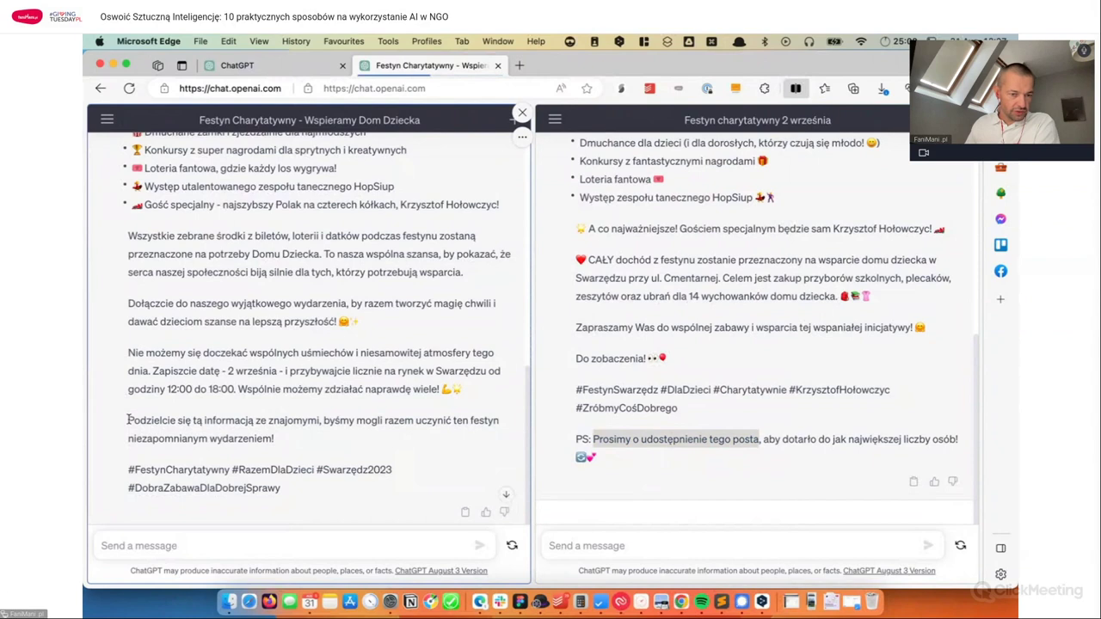
{"action": "left_click_drag", "start_coordinate": [128, 419], "coordinate": [323, 442]}
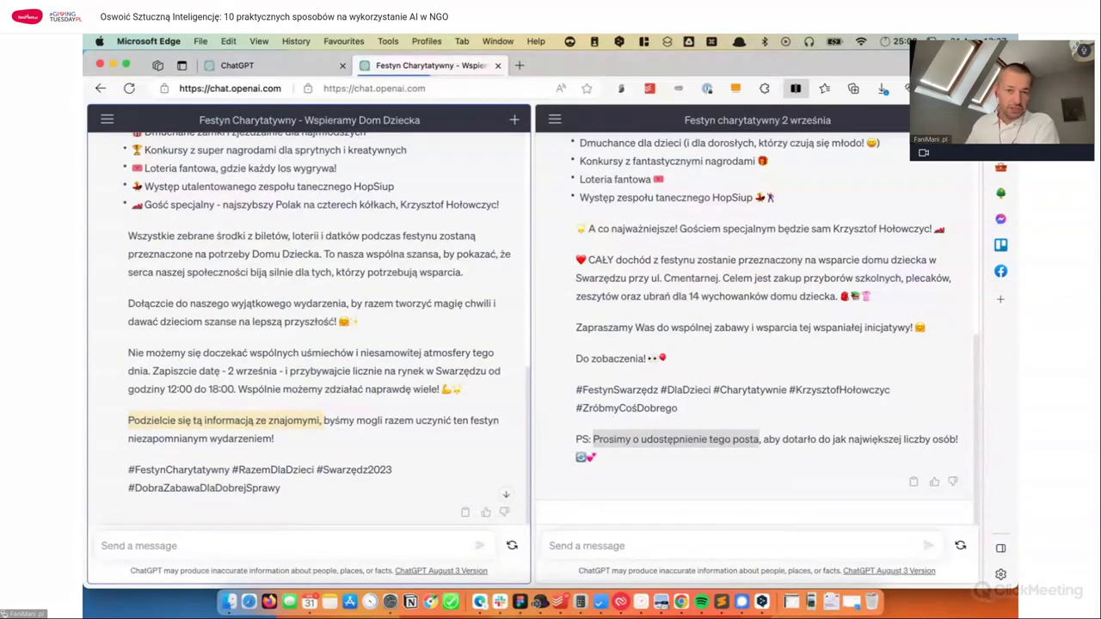
Step: Close the split view and review the GPT-3.5 festival post in a single pane, from its headline to the closing paragraphs
{"action": "left_click", "coordinate": [796, 88]}
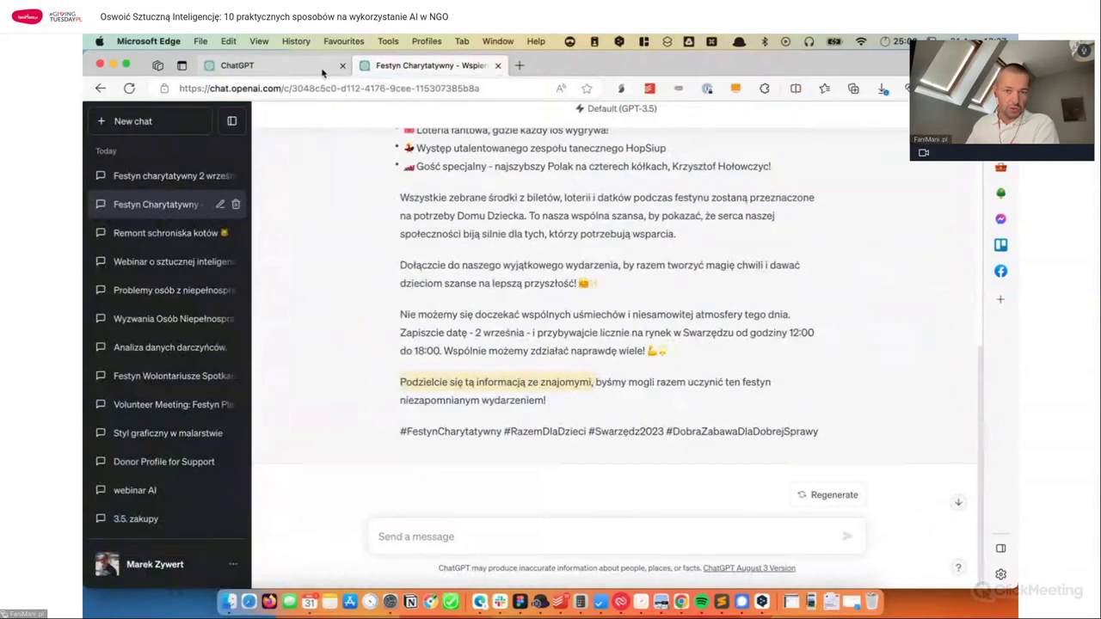
{"action": "scroll", "coordinate": [621, 288], "scroll_direction": "up", "scroll_amount": 5}
{"action": "scroll", "coordinate": [621, 288], "scroll_direction": "up", "scroll_amount": 4}
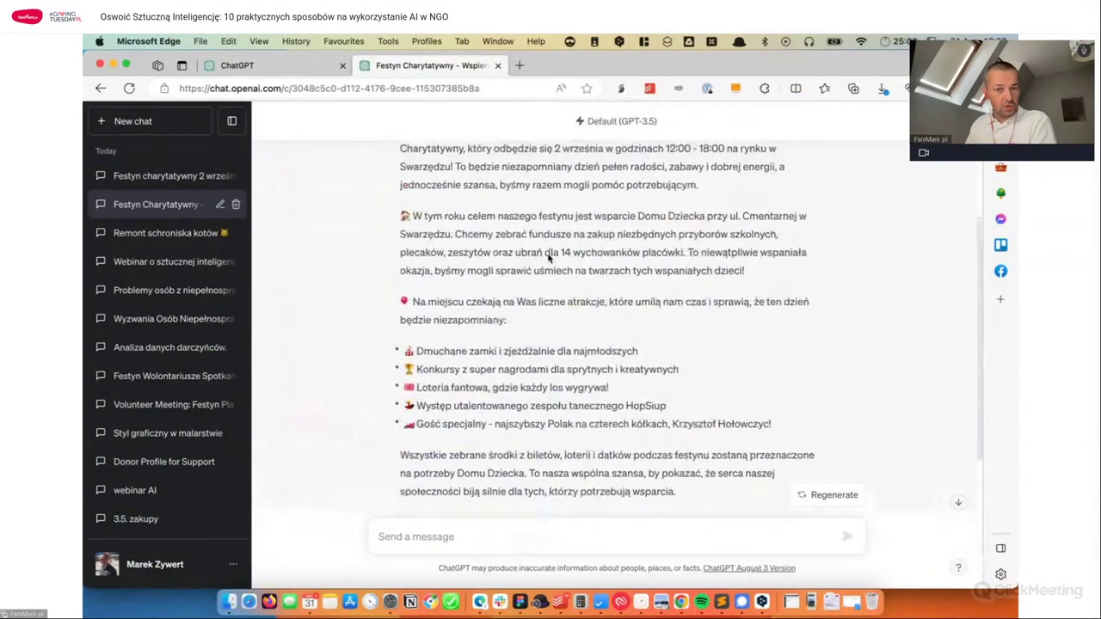
{"action": "scroll", "coordinate": [548, 279], "scroll_direction": "down", "scroll_amount": 8}
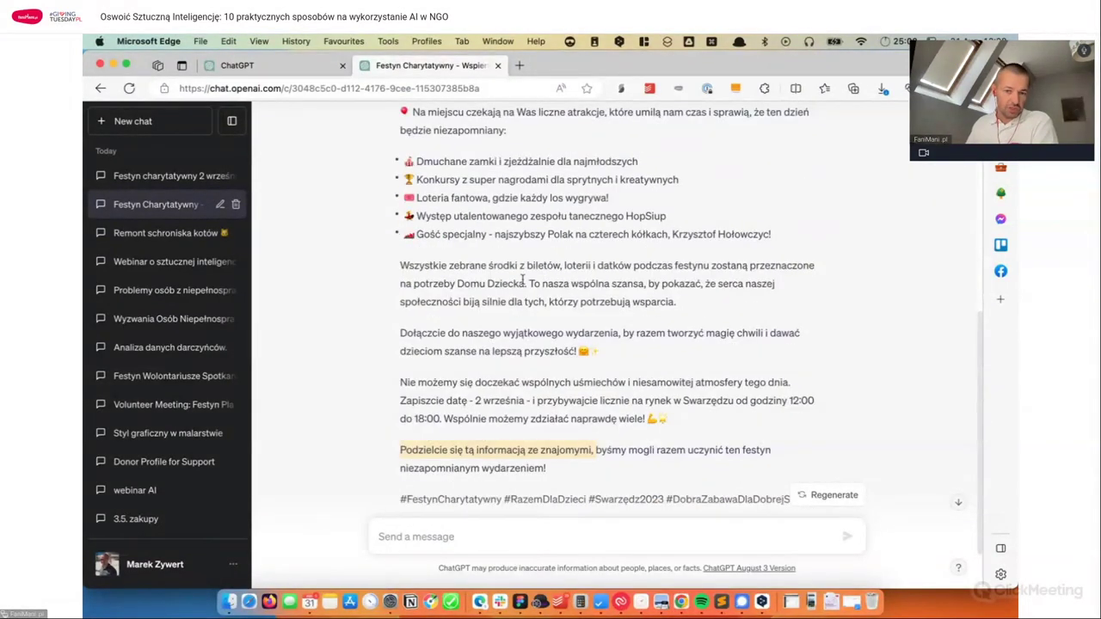
{"action": "scroll", "coordinate": [528, 320], "scroll_direction": "up", "scroll_amount": 1}
{"action": "scroll", "coordinate": [527, 330], "scroll_direction": "up", "scroll_amount": 8}
{"action": "scroll", "coordinate": [520, 364], "scroll_direction": "down", "scroll_amount": 2}
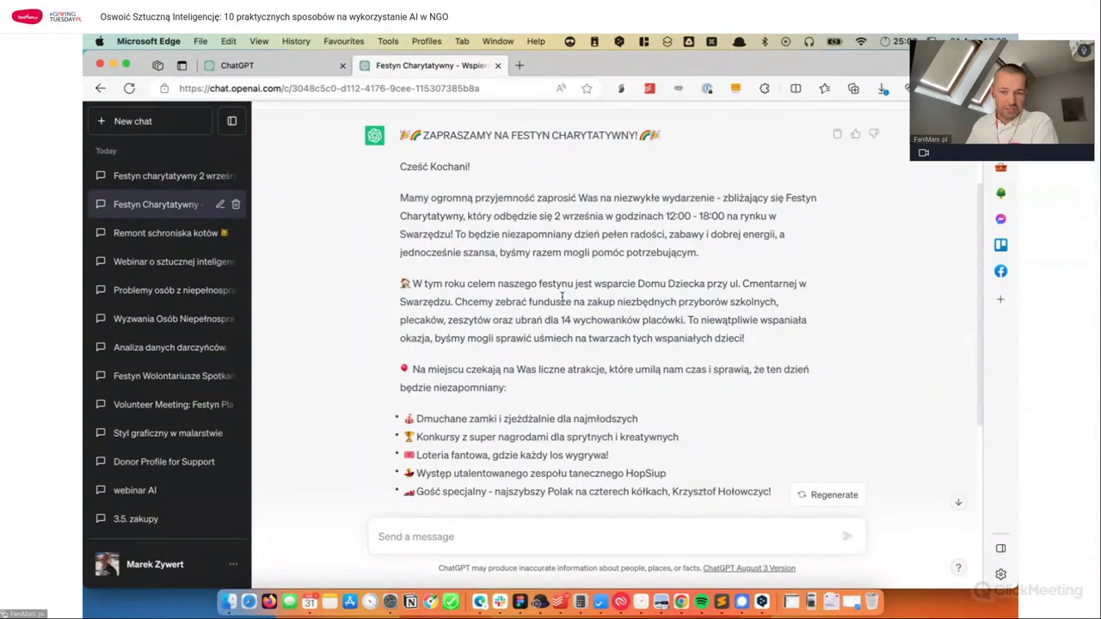
{"action": "scroll", "coordinate": [542, 297], "scroll_direction": "down", "scroll_amount": 5}
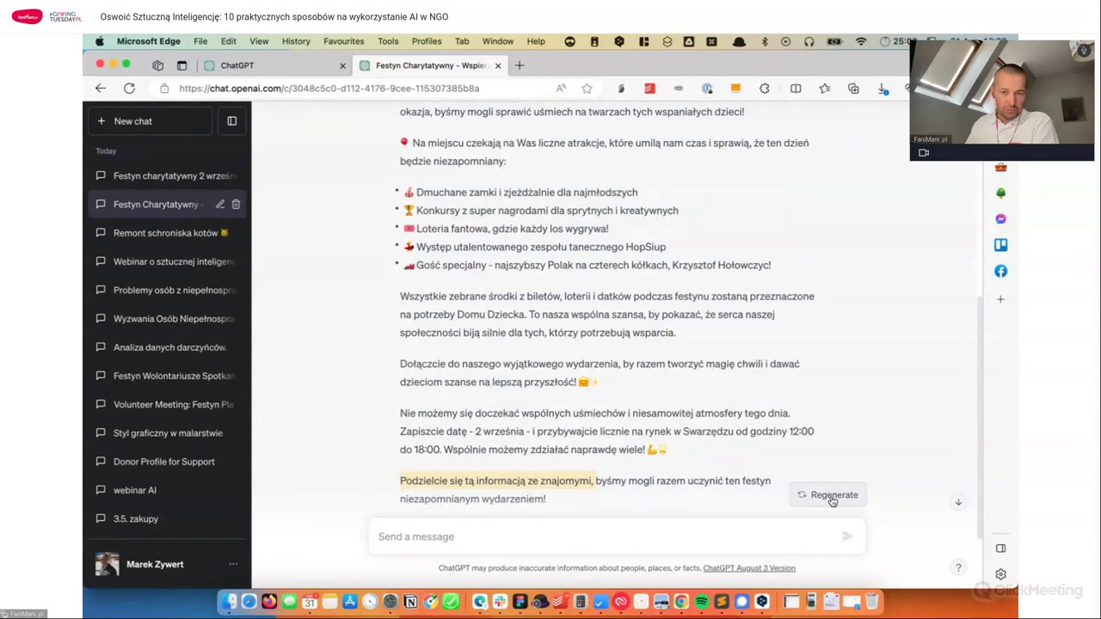
{"action": "left_click", "coordinate": [525, 221]}
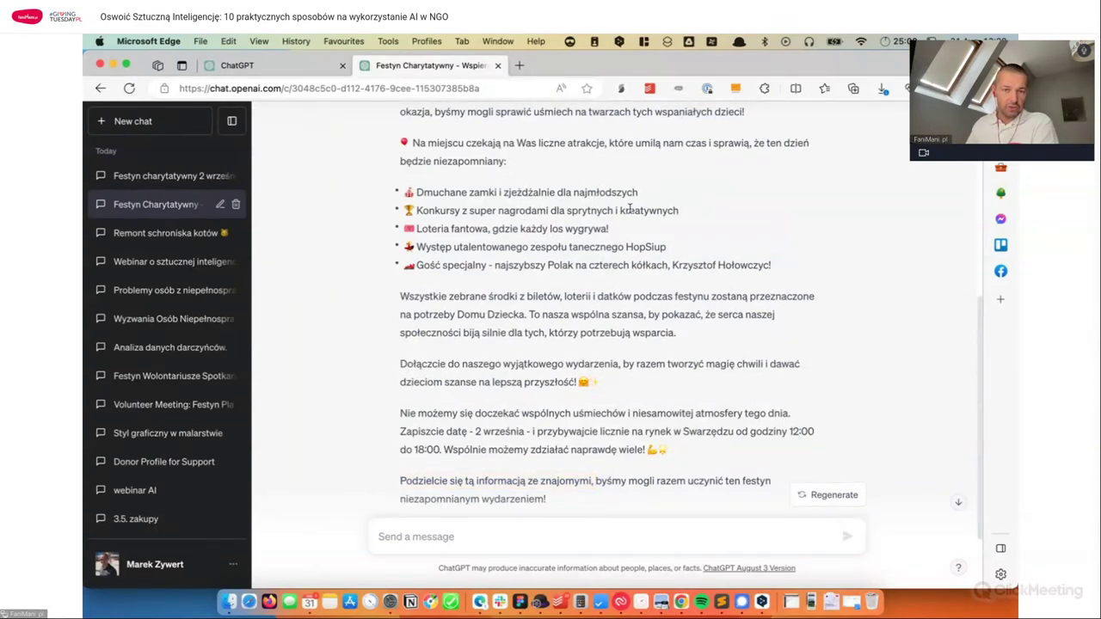
Step: Switch to the Google Docs examples document and highlight the wheelchair basketball illustration prompt under "Wygenerowanie grafik"
{"action": "key", "text": "super+Tab"}
{"action": "scroll", "coordinate": [465, 320], "scroll_direction": "down", "scroll_amount": 5}
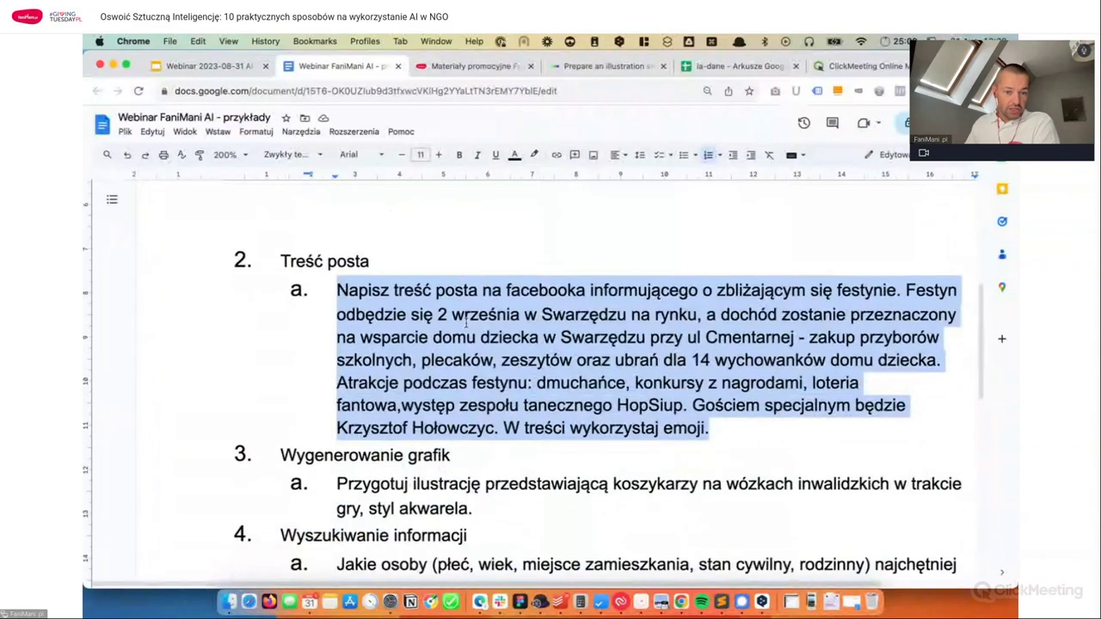
{"action": "left_click", "coordinate": [473, 508]}
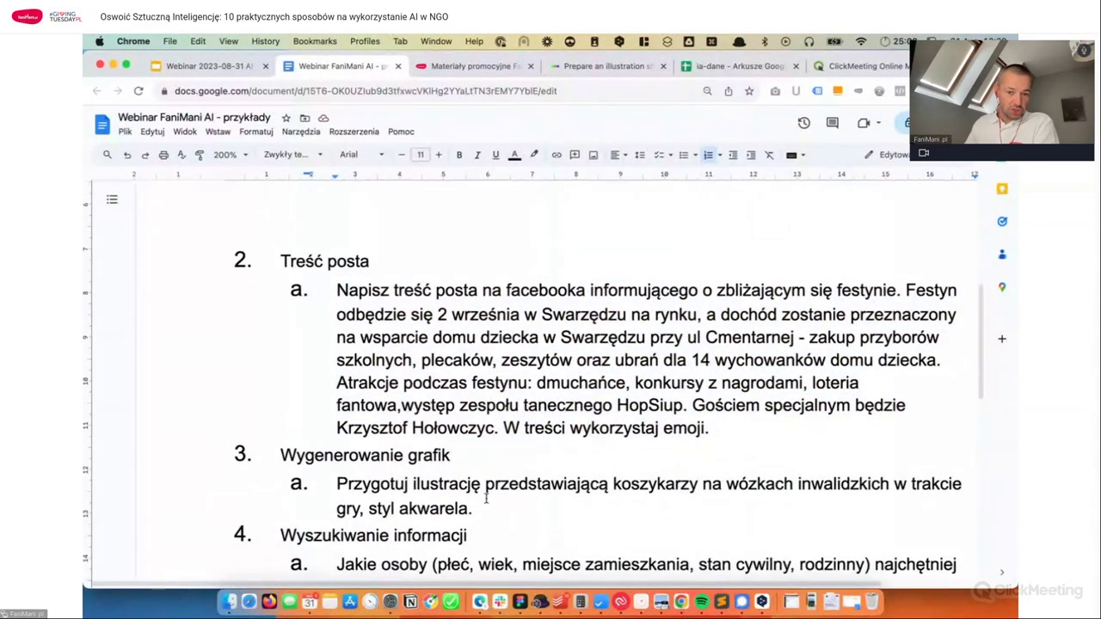
{"action": "scroll", "coordinate": [486, 497], "scroll_direction": "up", "scroll_amount": 1}
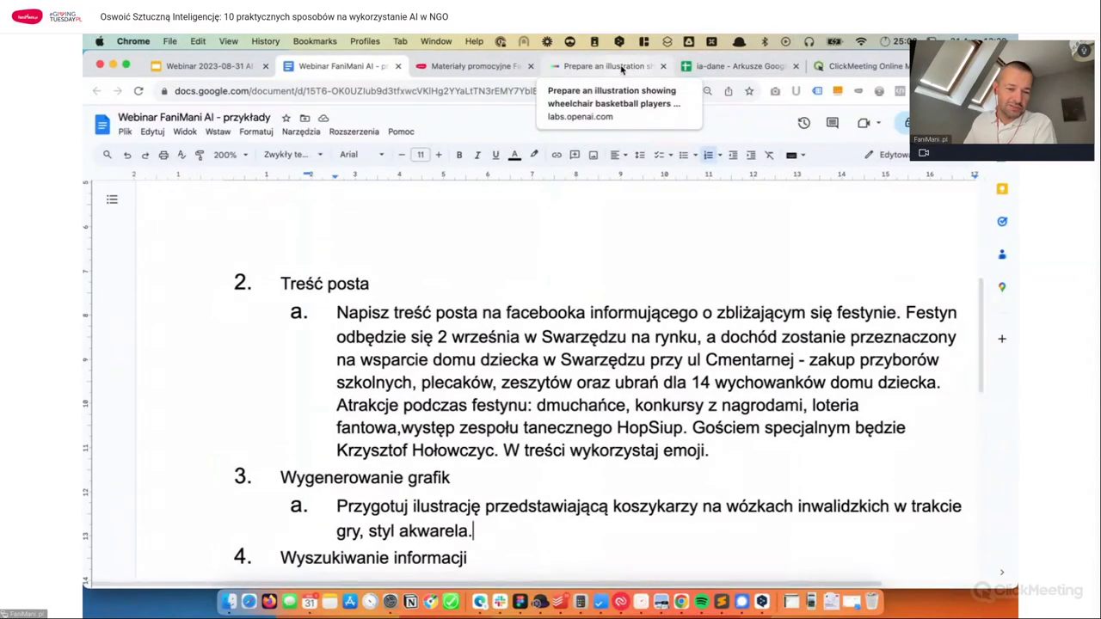
{"action": "triple_click", "coordinate": [338, 506]}
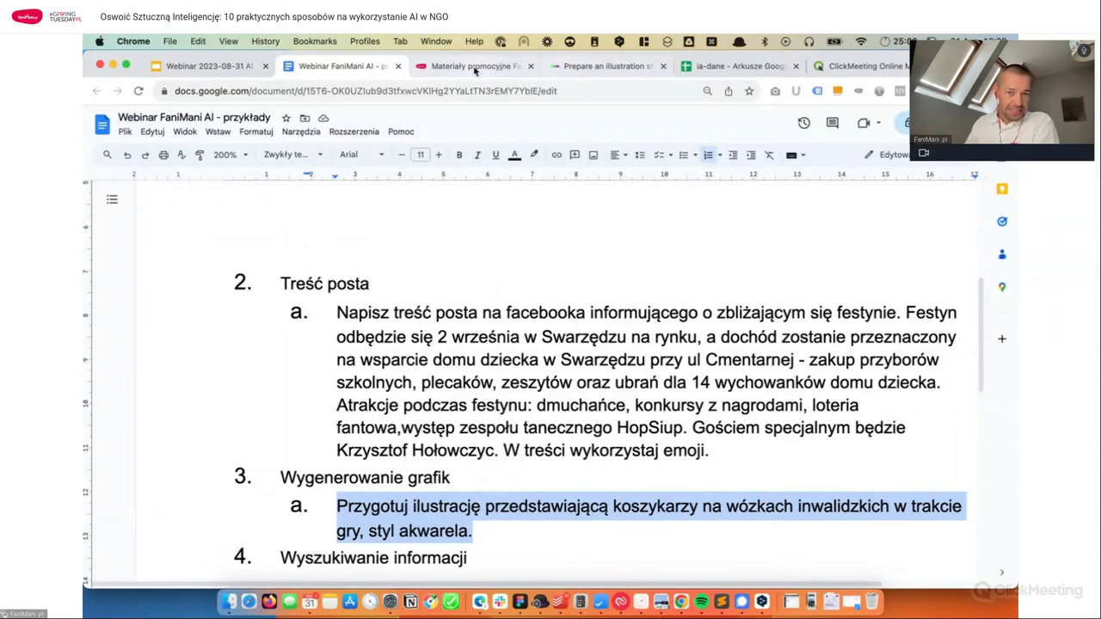
Step: Switch back to ChatGPT and open the conversation "Styl graficzny w malarstwie", showing it from the question about graphic and painting styles
{"action": "key", "text": "super+Tab"}
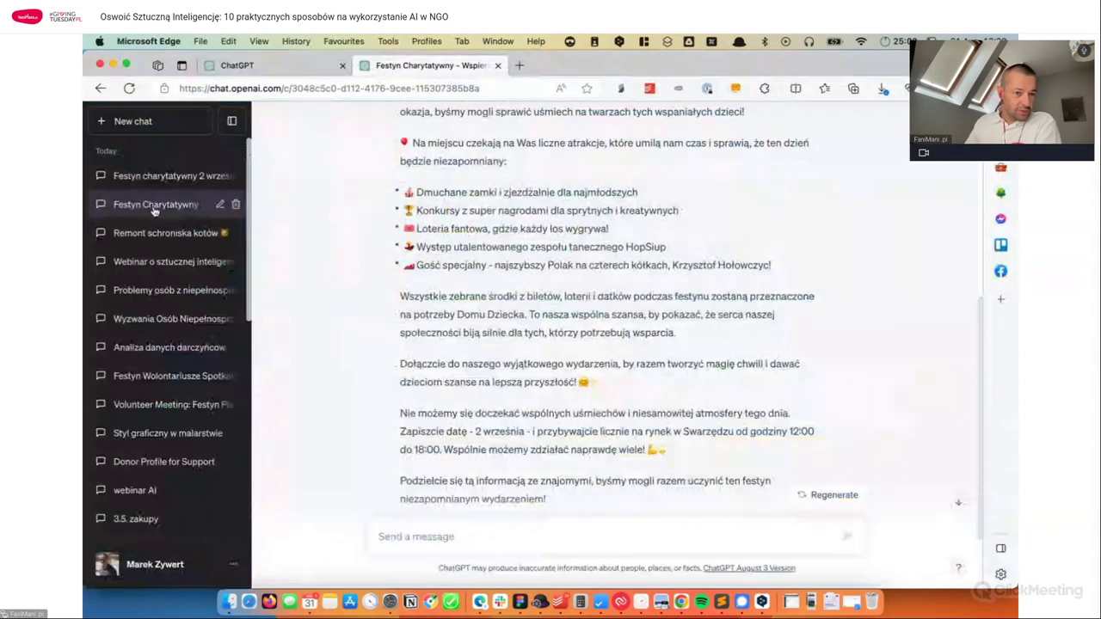
{"action": "left_click", "coordinate": [182, 437]}
{"action": "scroll", "coordinate": [612, 393], "scroll_direction": "up", "scroll_amount": 5}
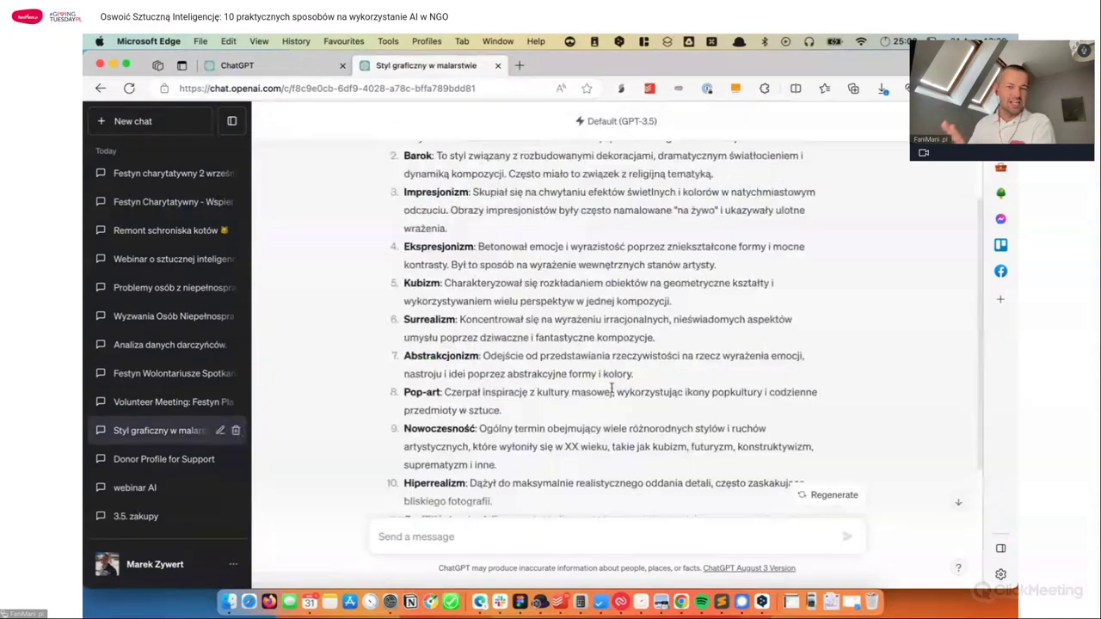
{"action": "scroll", "coordinate": [612, 393], "scroll_direction": "up", "scroll_amount": 2}
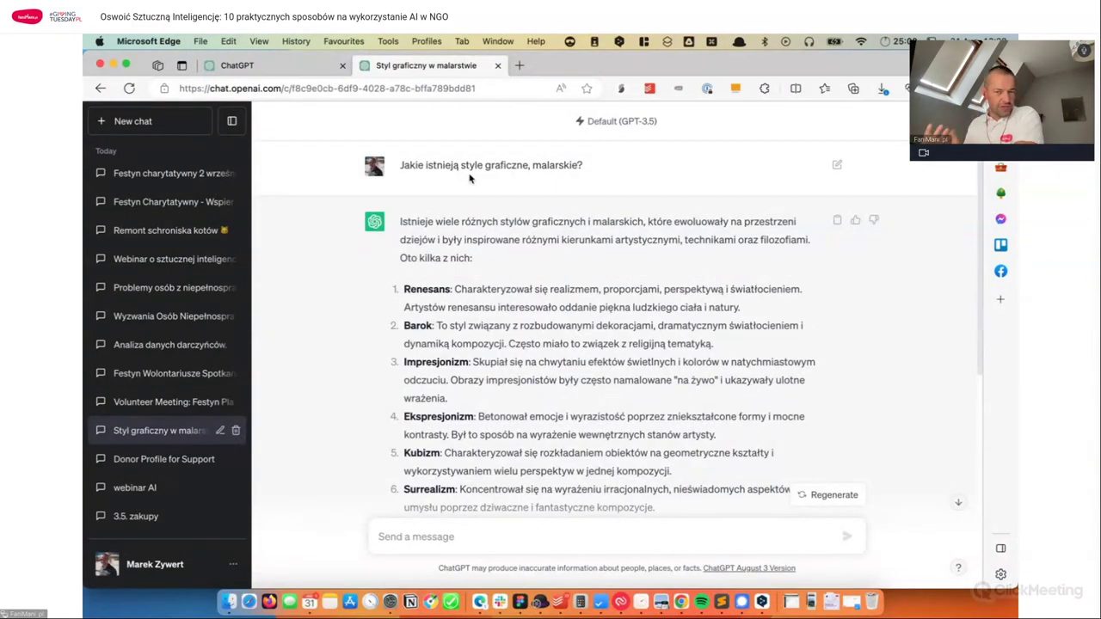
Step: Switch to the DALL·E page in Chrome and view the watercolor wheelchair basketball images, referring back to the ChatGPT list of styles
{"action": "key", "text": "super+Tab"}
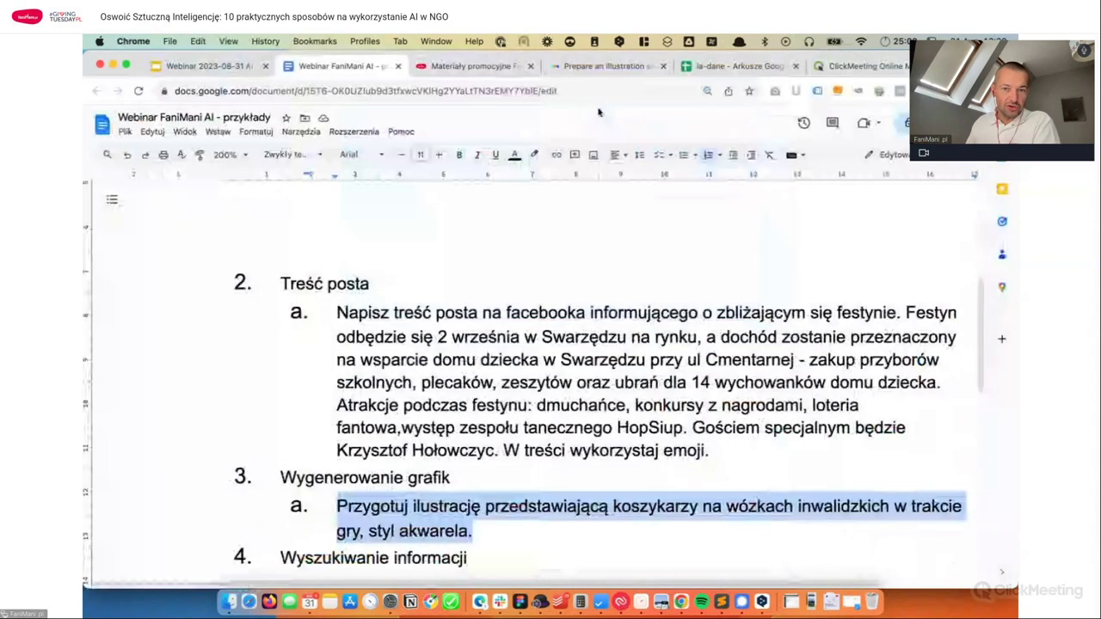
{"action": "left_click", "coordinate": [618, 68]}
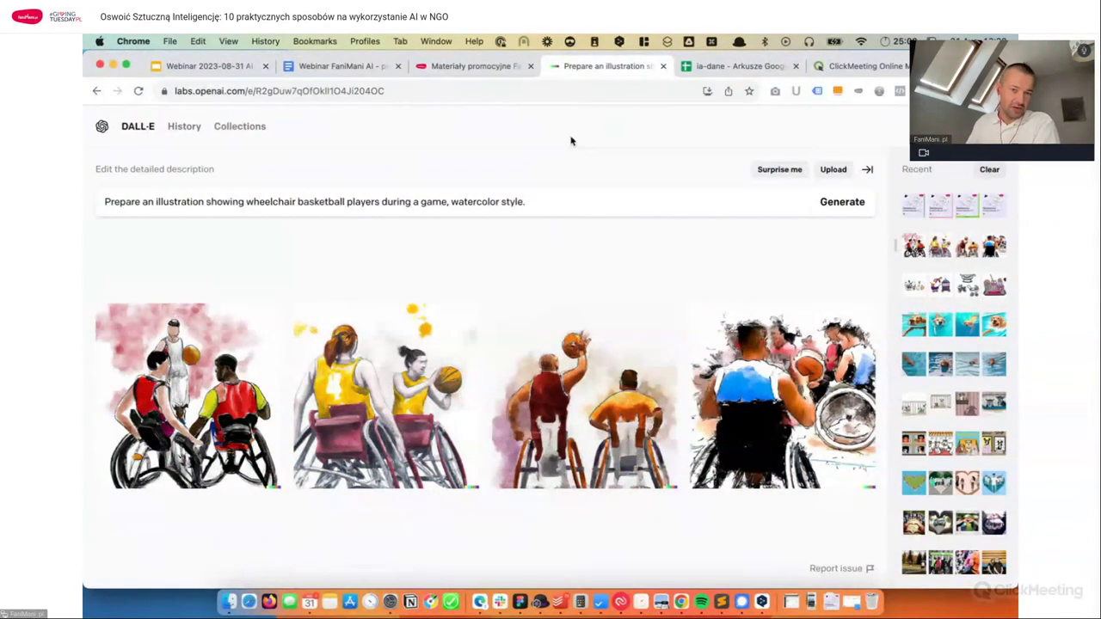
{"action": "key", "text": "super+Tab"}
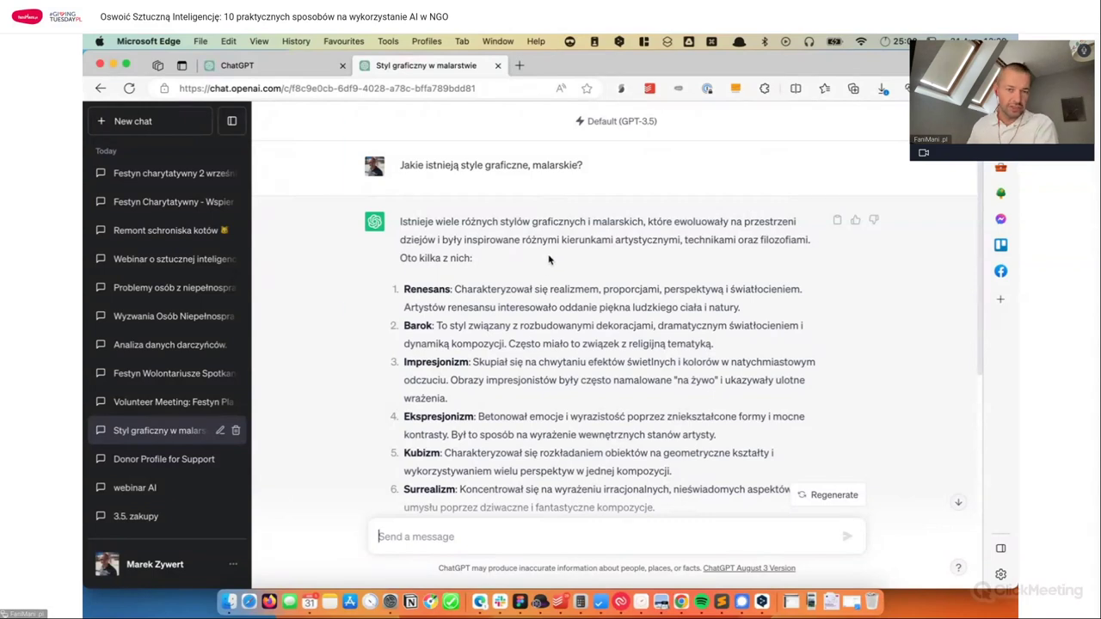
{"action": "key", "text": "super+Tab"}
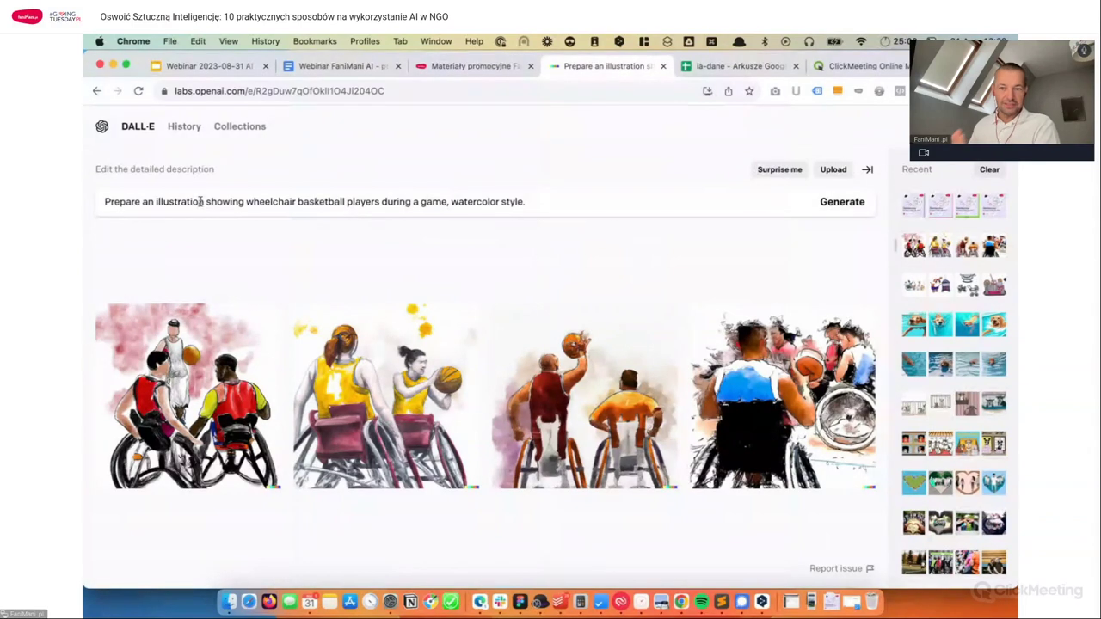
Step: Go back to the DALL·E results of the Polish prompt, translate that prompt into American English in DeepL, and return to DALL·E
{"action": "key", "text": "super+bracketleft"}
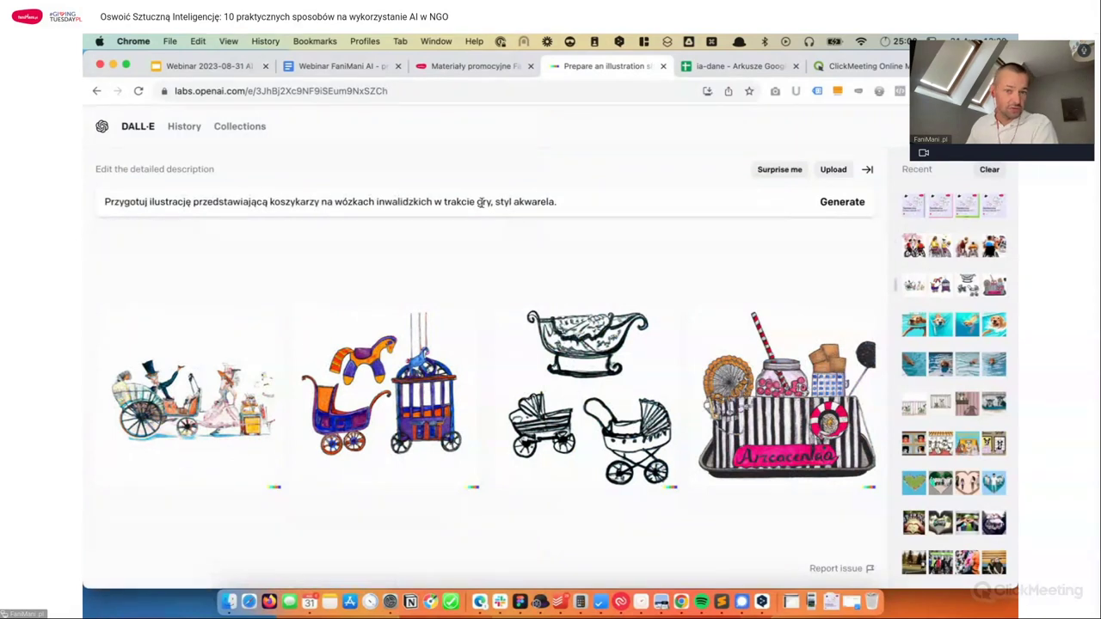
{"action": "left_click", "coordinate": [595, 209]}
{"action": "key", "text": "super+a"}
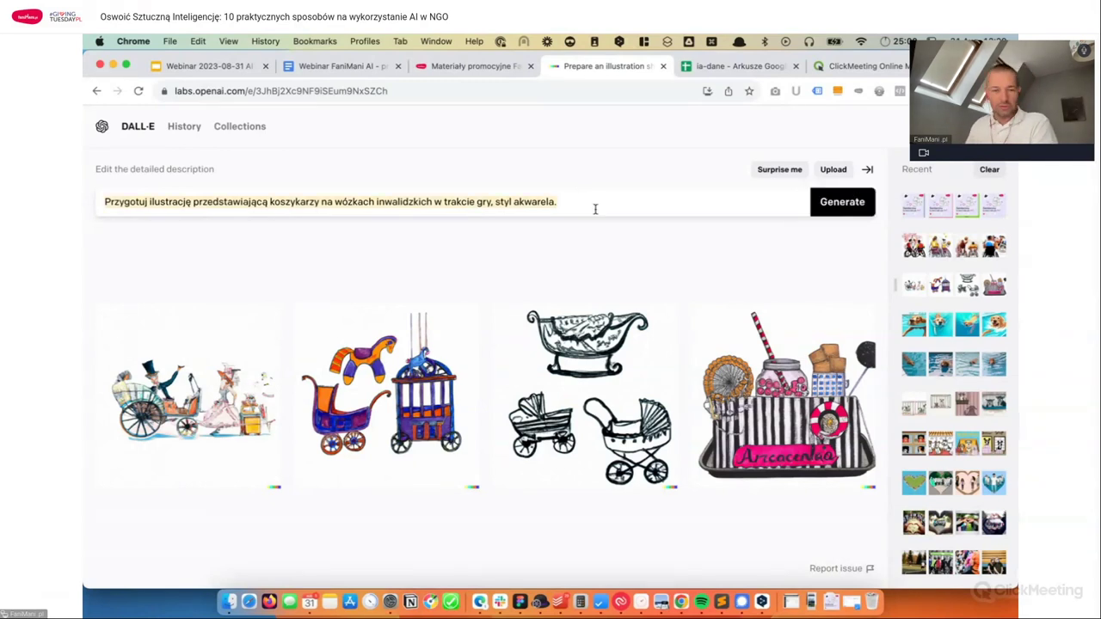
{"action": "key", "text": "super+c"}
{"action": "key", "text": "super+Tab"}
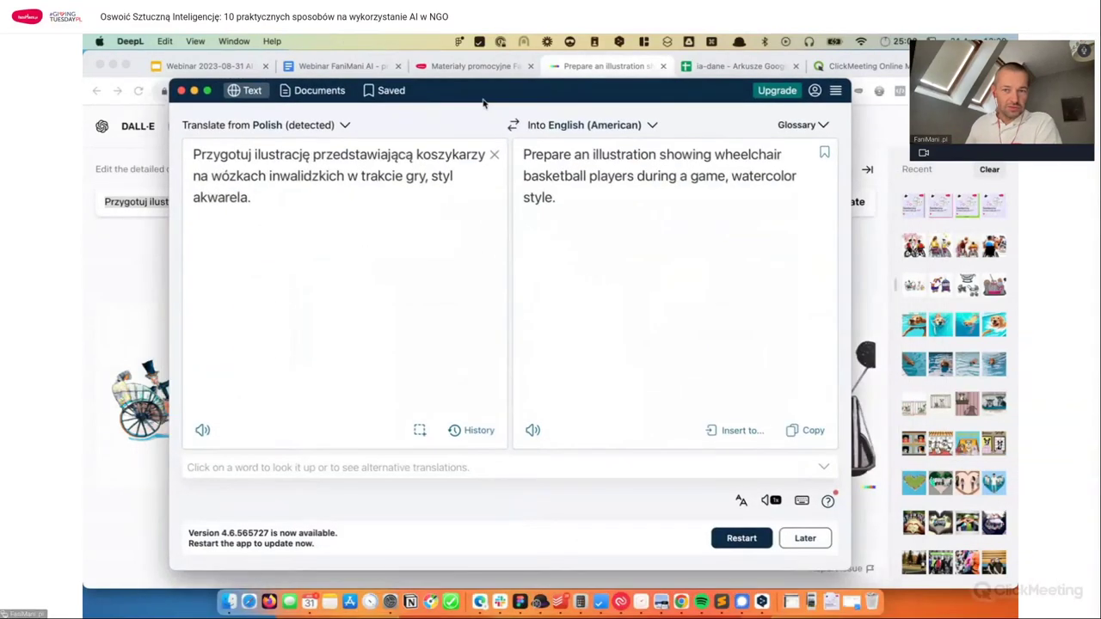
{"action": "triple_click", "coordinate": [583, 201]}
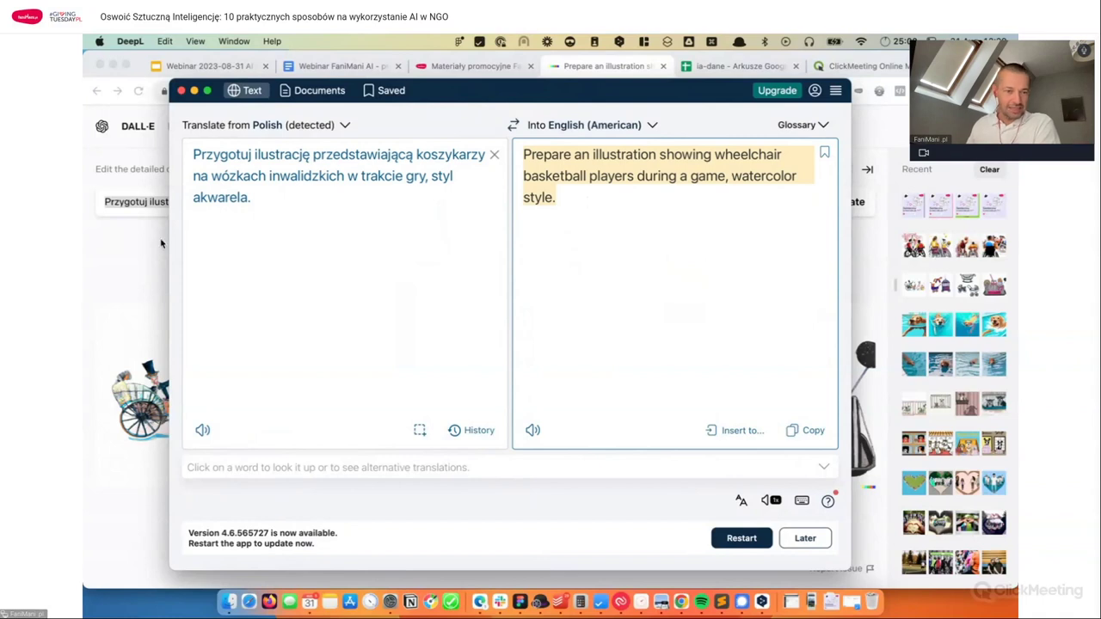
{"action": "left_click", "coordinate": [116, 285]}
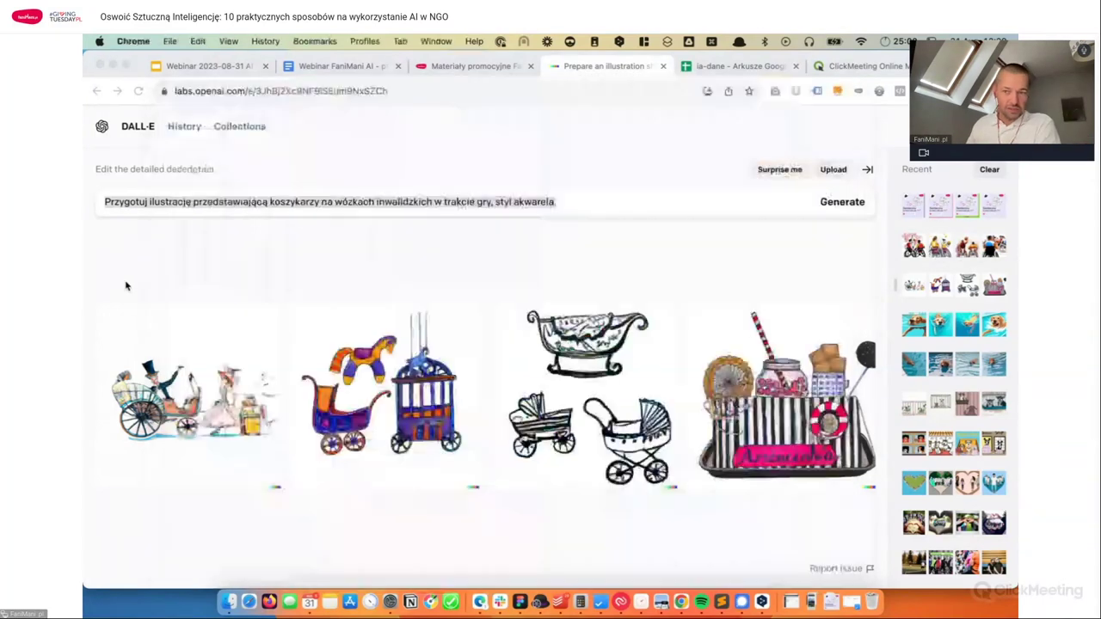
Step: View the recent watercolor wheelchair basketball images and the golden retriever images, highlighting "digital art" in the retriever prompt
{"action": "left_click", "coordinate": [940, 247]}
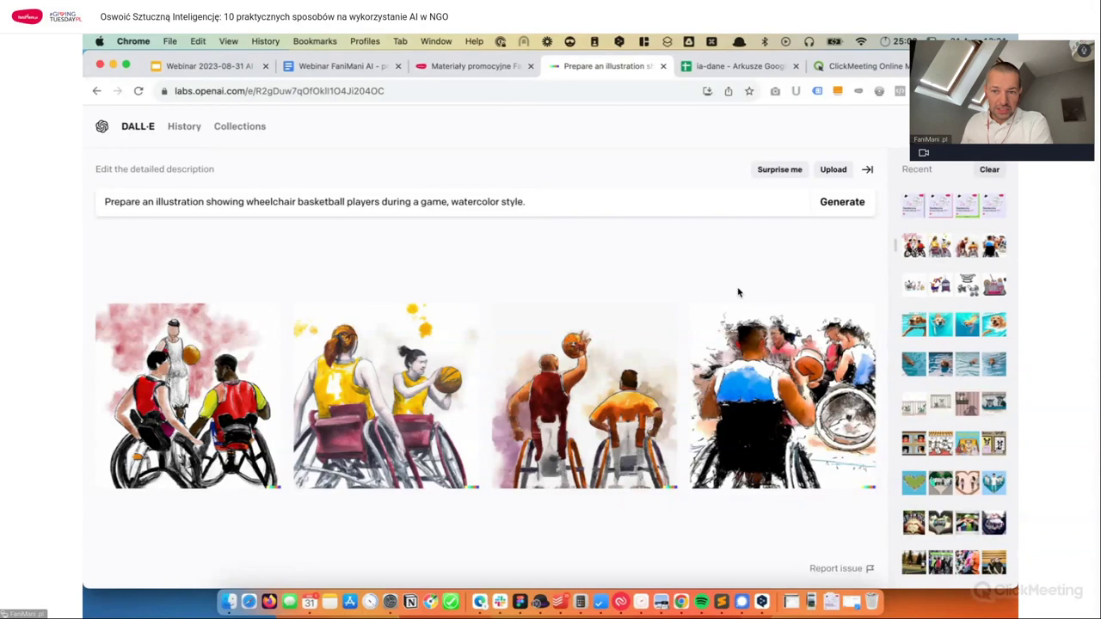
{"action": "left_click", "coordinate": [959, 328]}
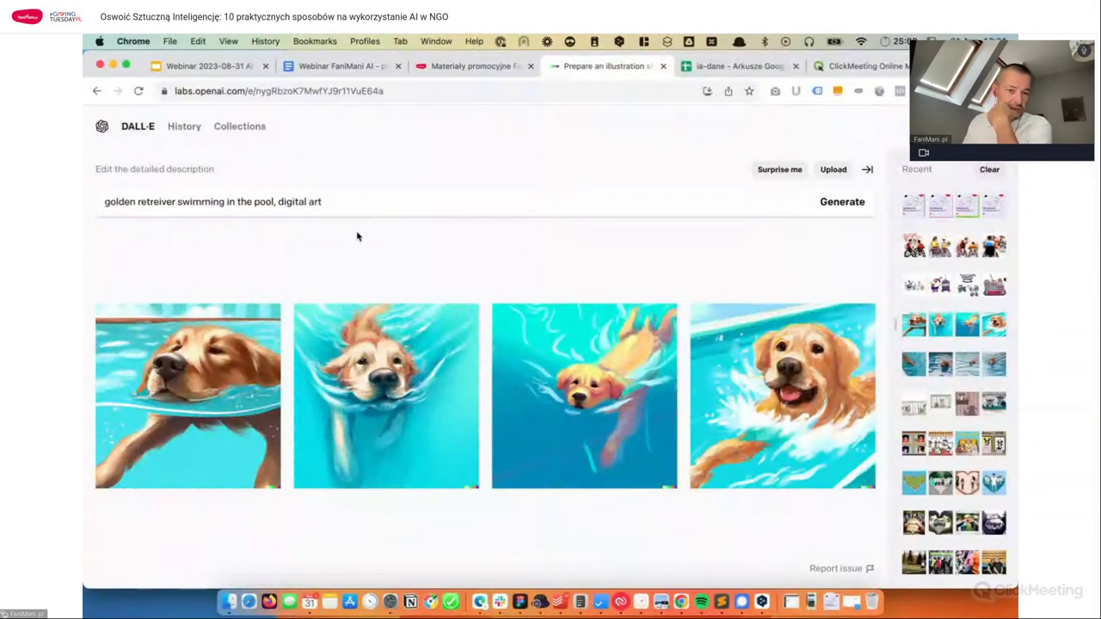
{"action": "left_click", "coordinate": [395, 199]}
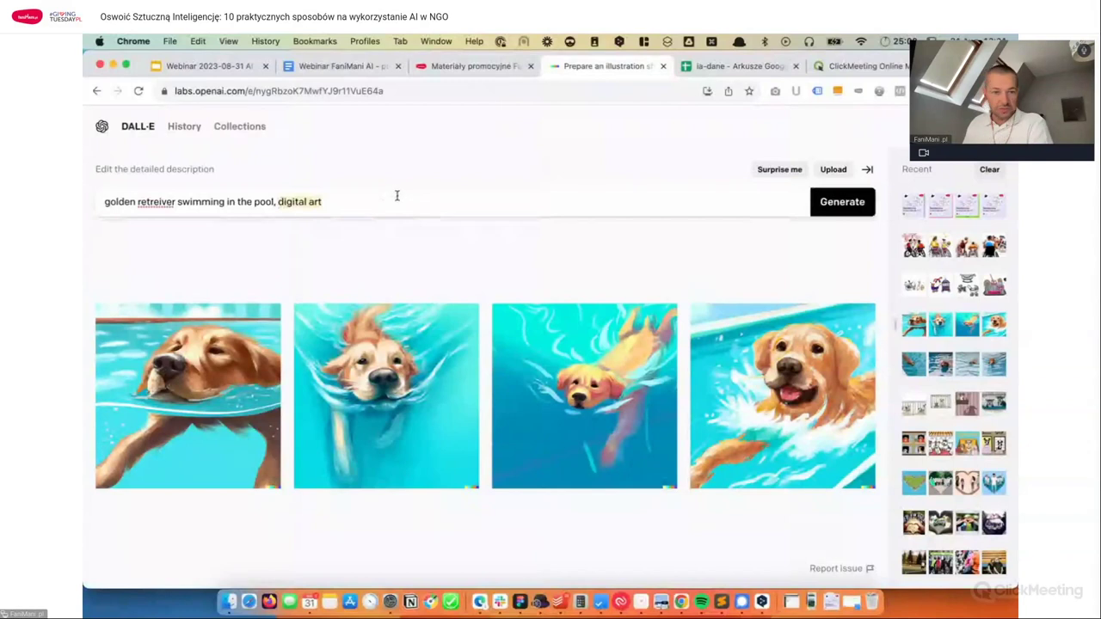
Step: Reopen the wheelchair basketball generation and replace "watercolor style." in its prompt with "digital art"
{"action": "left_click", "coordinate": [953, 246]}
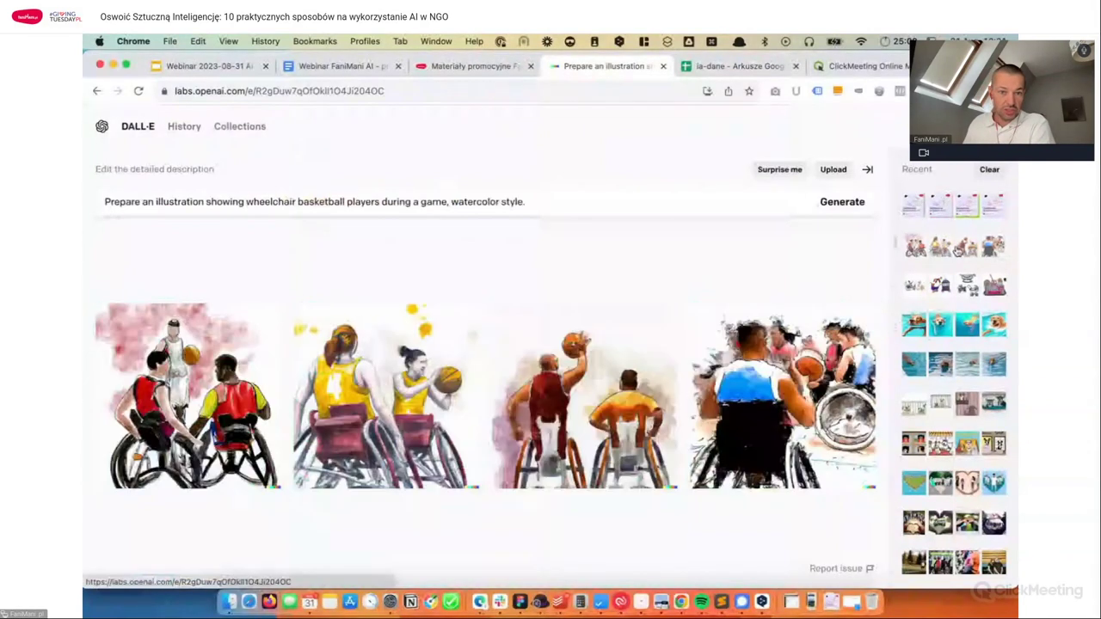
{"action": "left_click", "coordinate": [456, 203]}
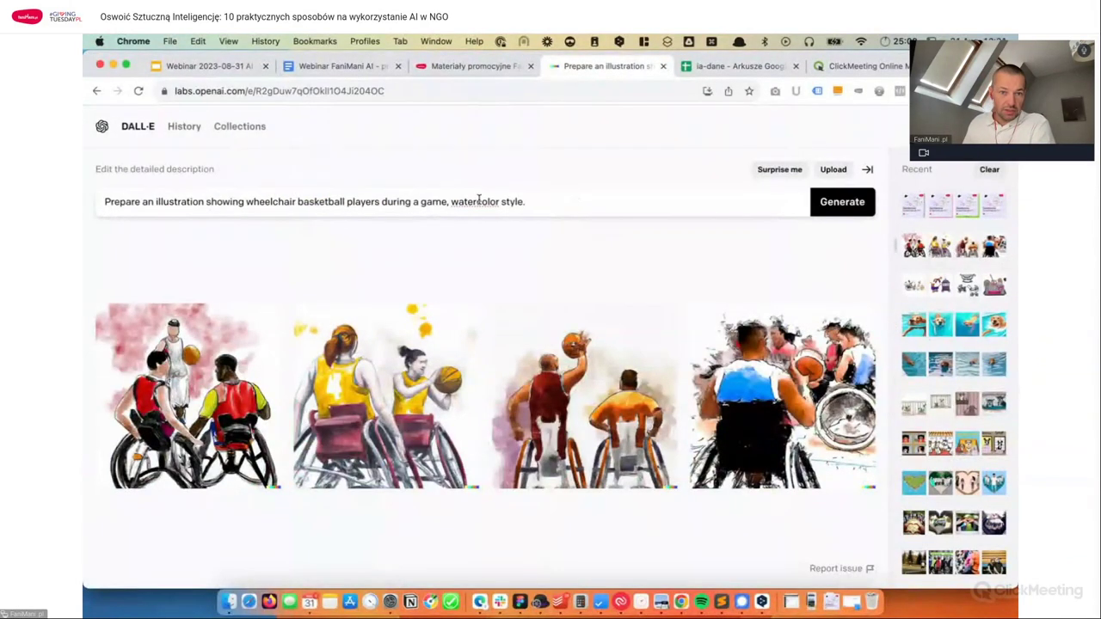
{"action": "key", "text": "shift+super+Right"}
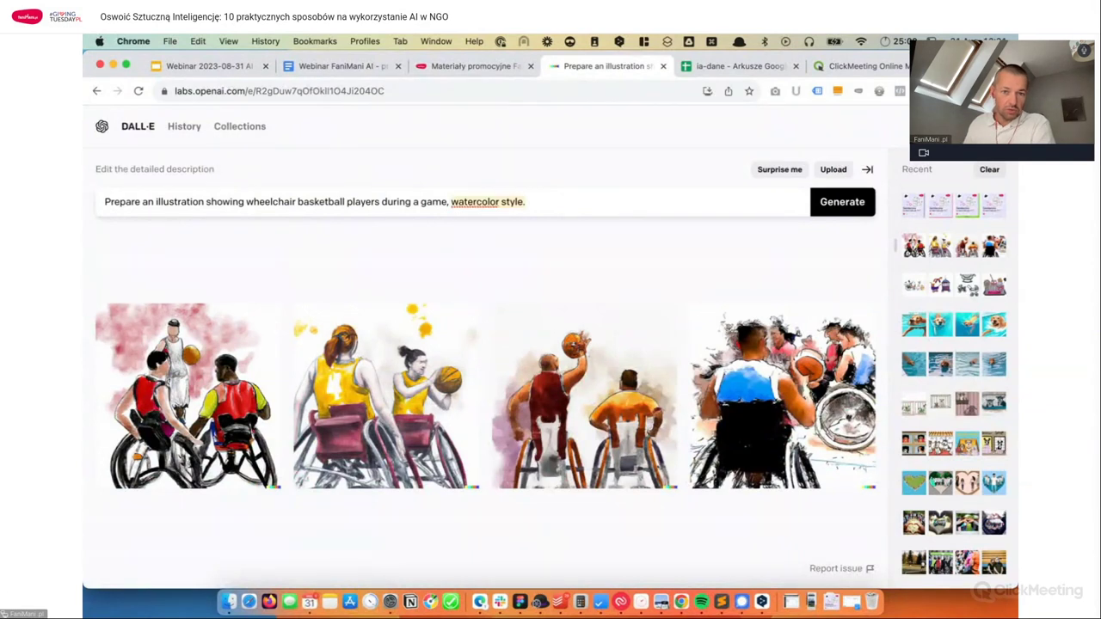
{"action": "type", "text": "digital art"}
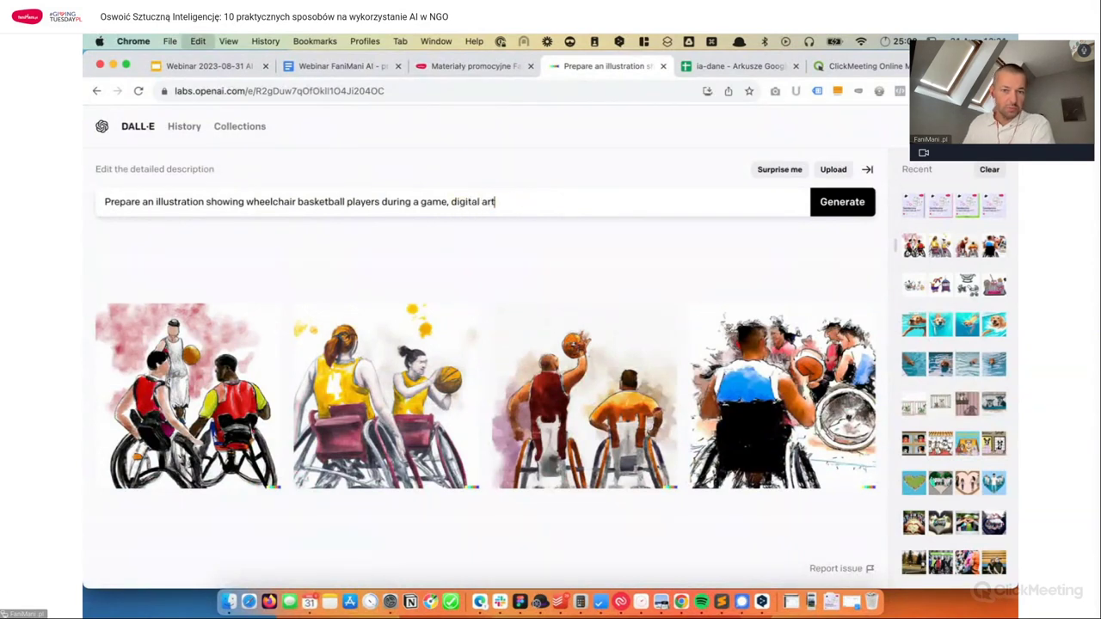
Step: Generate the digital art wheelchair basketball images and compare them with the watercolor set, highlighting "digital art" in the prompt
{"action": "left_click", "coordinate": [839, 203]}
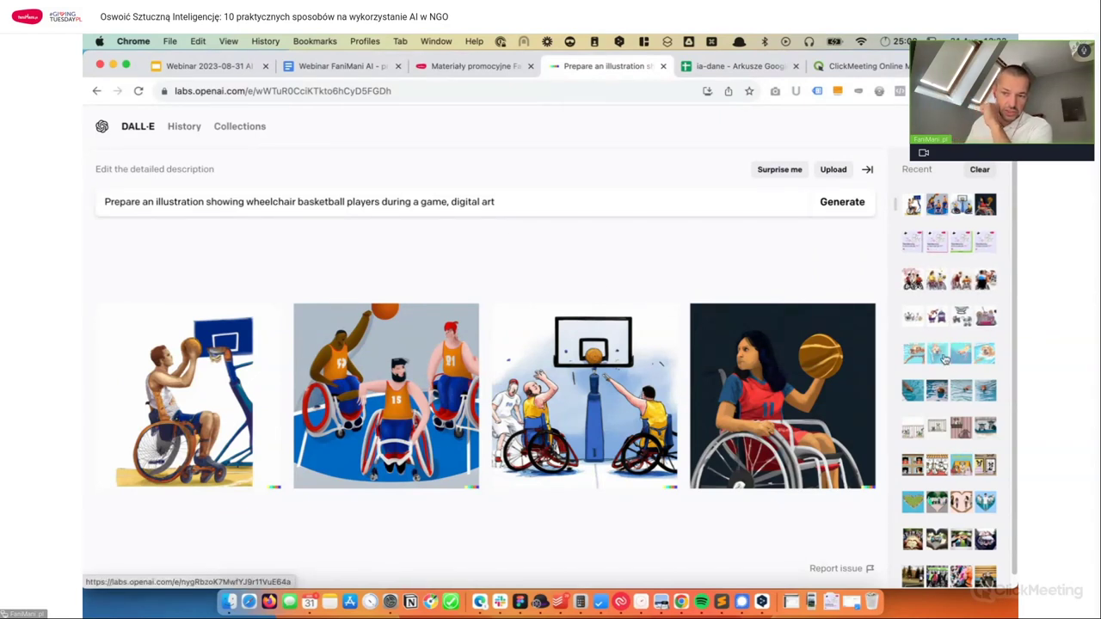
{"action": "left_click", "coordinate": [935, 282]}
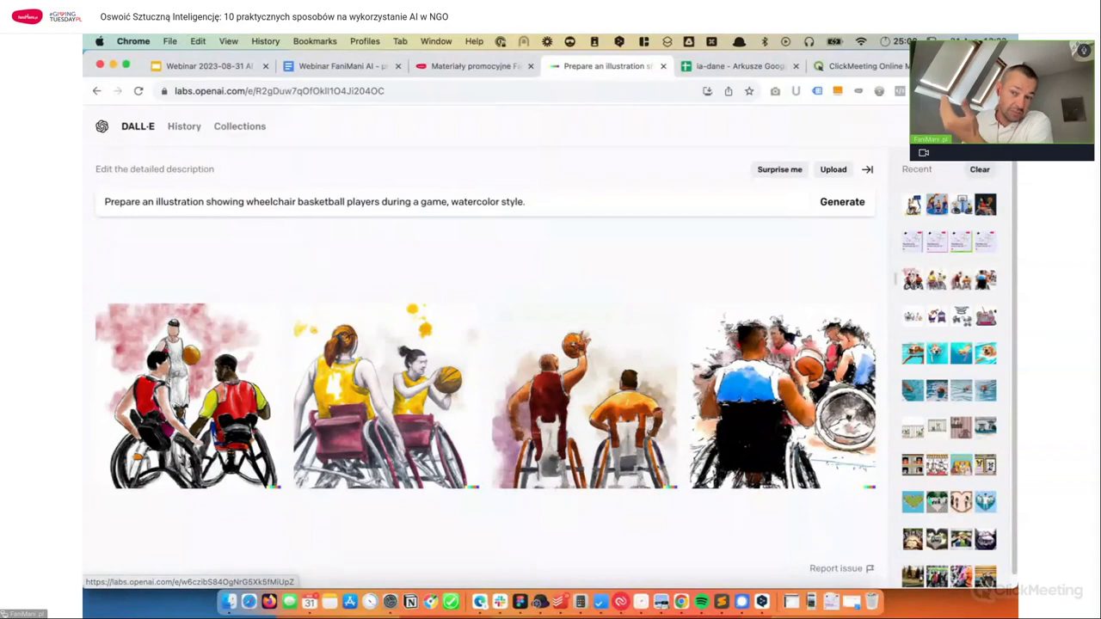
{"action": "left_click", "coordinate": [950, 211]}
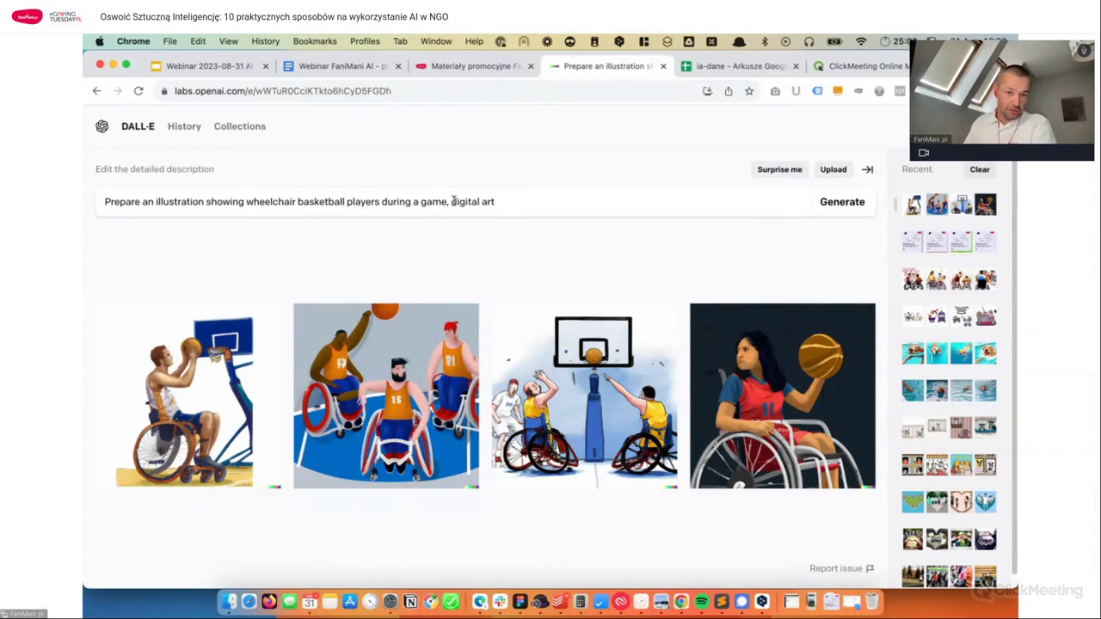
{"action": "left_click_drag", "start_coordinate": [451, 201], "coordinate": [521, 202]}
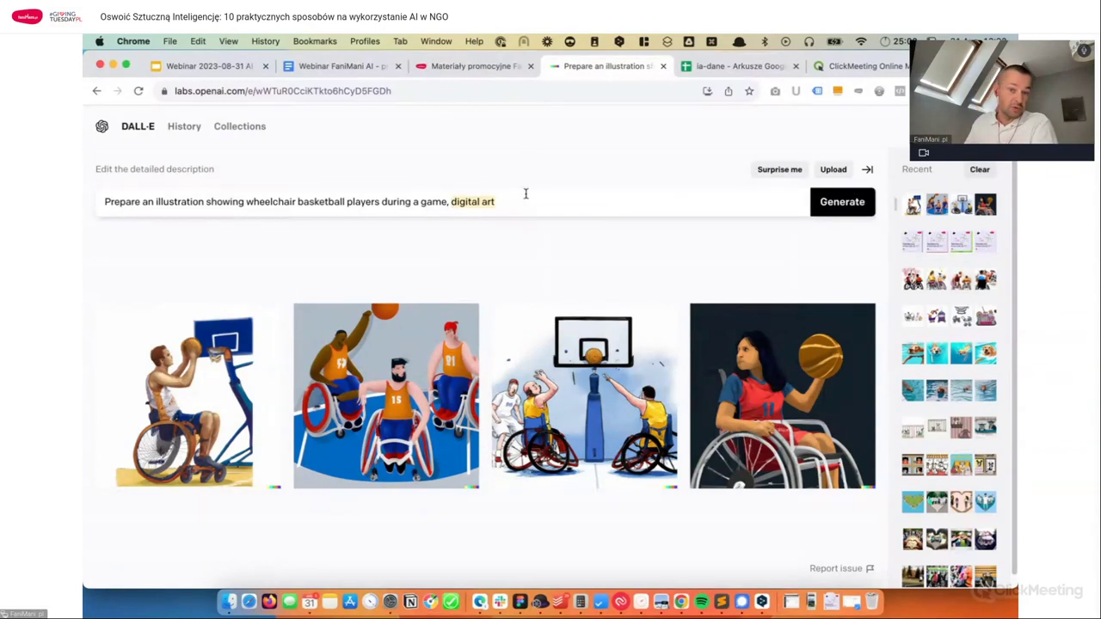
Step: Switch to ChatGPT in Microsoft Edge and open the earlier chat "Styl graficzny w malarstwie"
{"action": "key", "text": "super+Tab"}
{"action": "key", "text": "super+Tab"}
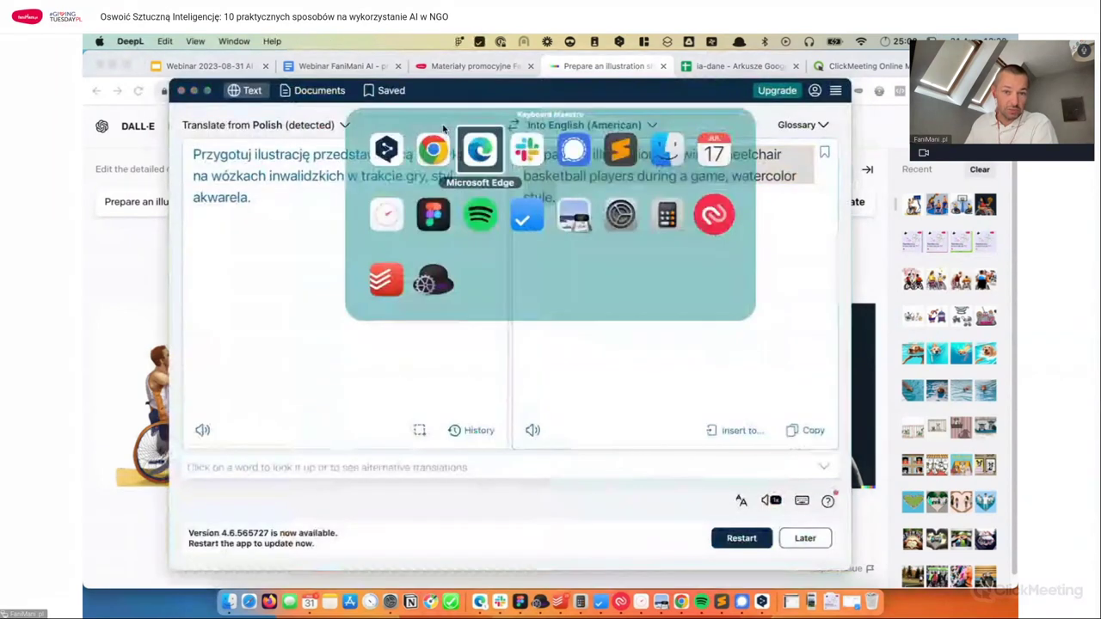
{"action": "left_click", "coordinate": [146, 126]}
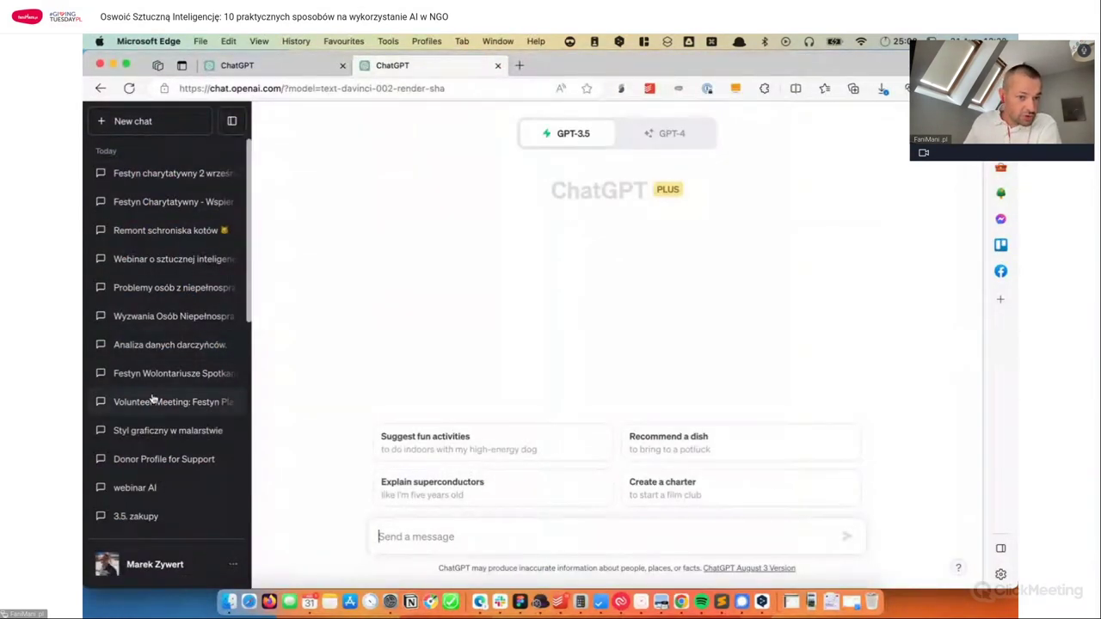
{"action": "scroll", "coordinate": [154, 413], "scroll_direction": "down", "scroll_amount": 3}
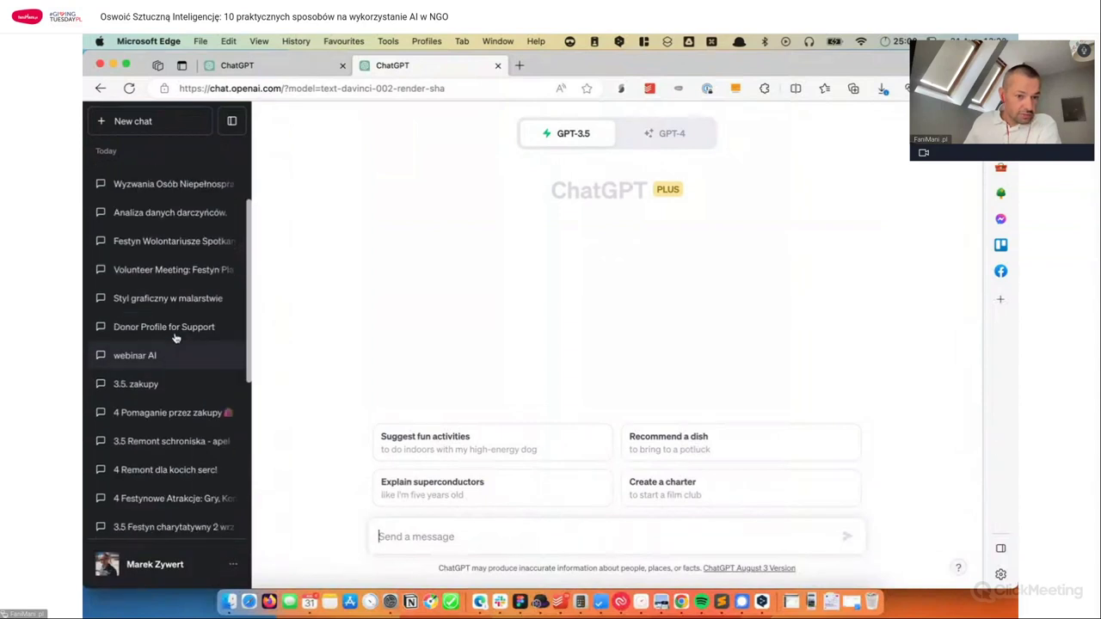
{"action": "scroll", "coordinate": [146, 344], "scroll_direction": "down", "scroll_amount": 2}
{"action": "scroll", "coordinate": [155, 310], "scroll_direction": "up", "scroll_amount": 3}
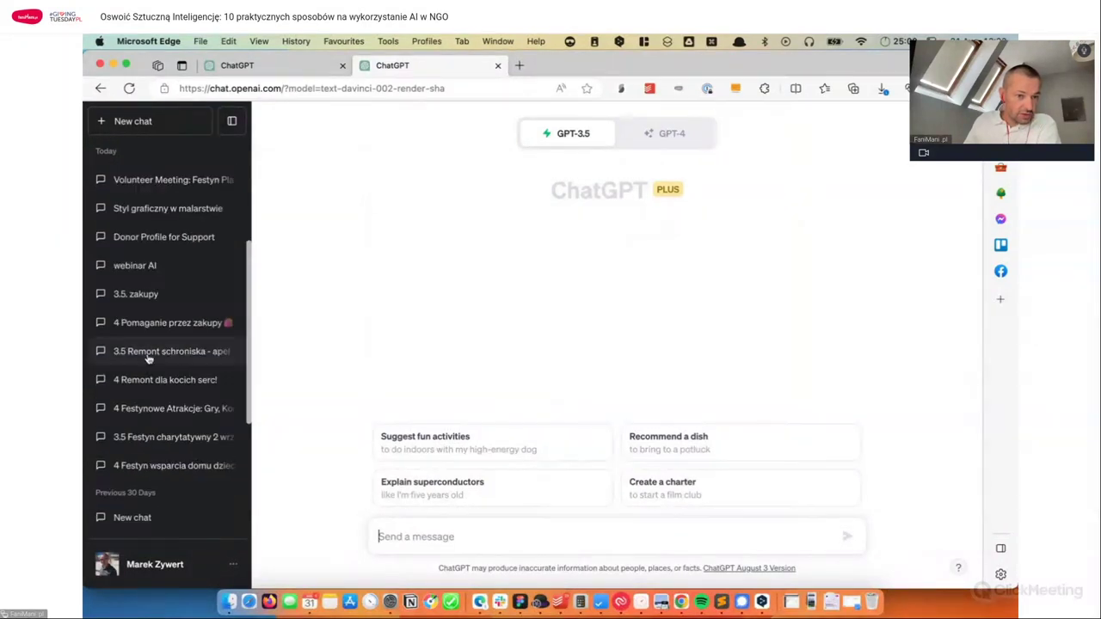
{"action": "left_click", "coordinate": [157, 317]}
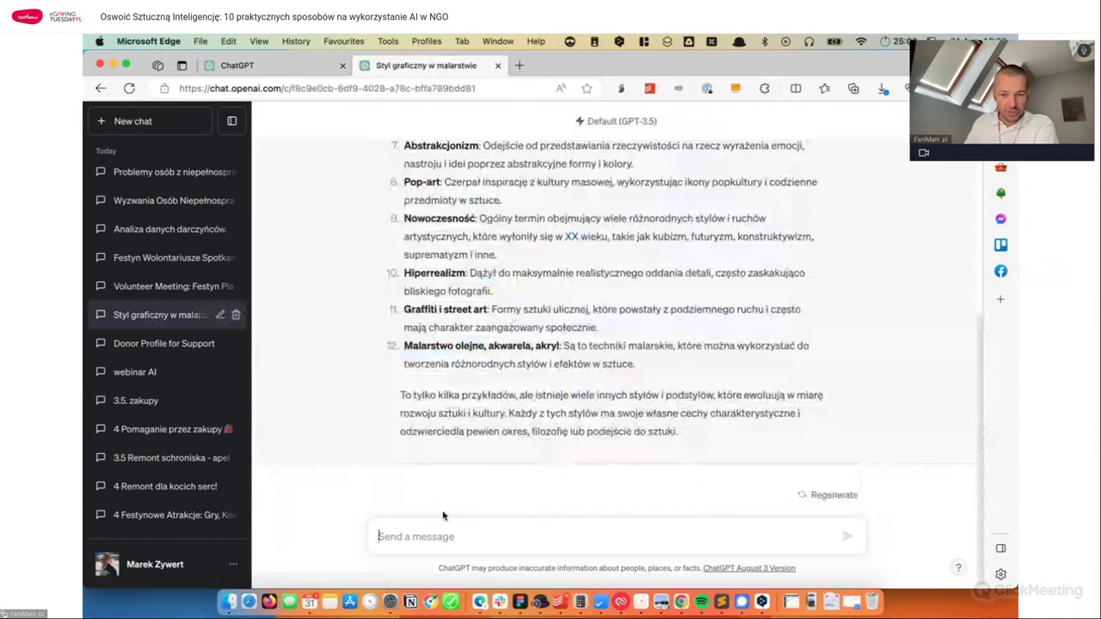
Step: Ask ChatGPT "digital art, watercolor art, other styles?" and review the start of the style list
{"action": "left_click", "coordinate": [470, 528]}
{"action": "type", "text": "digital art, watercolor artr,"}
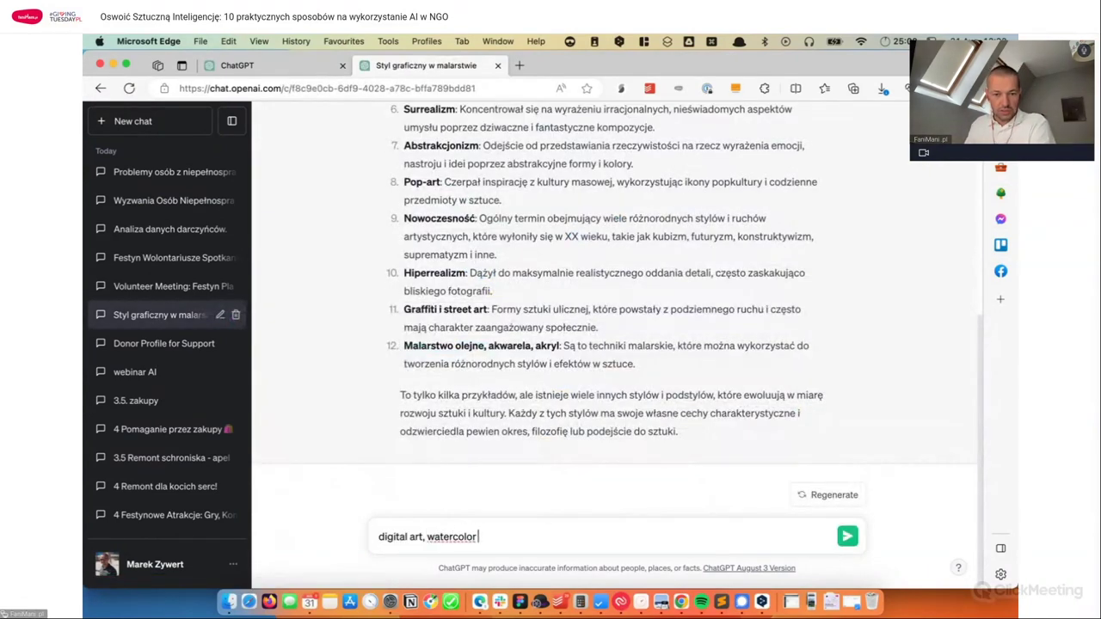
{"action": "key", "text": "BackSpace"}
{"action": "key", "text": "BackSpace"}
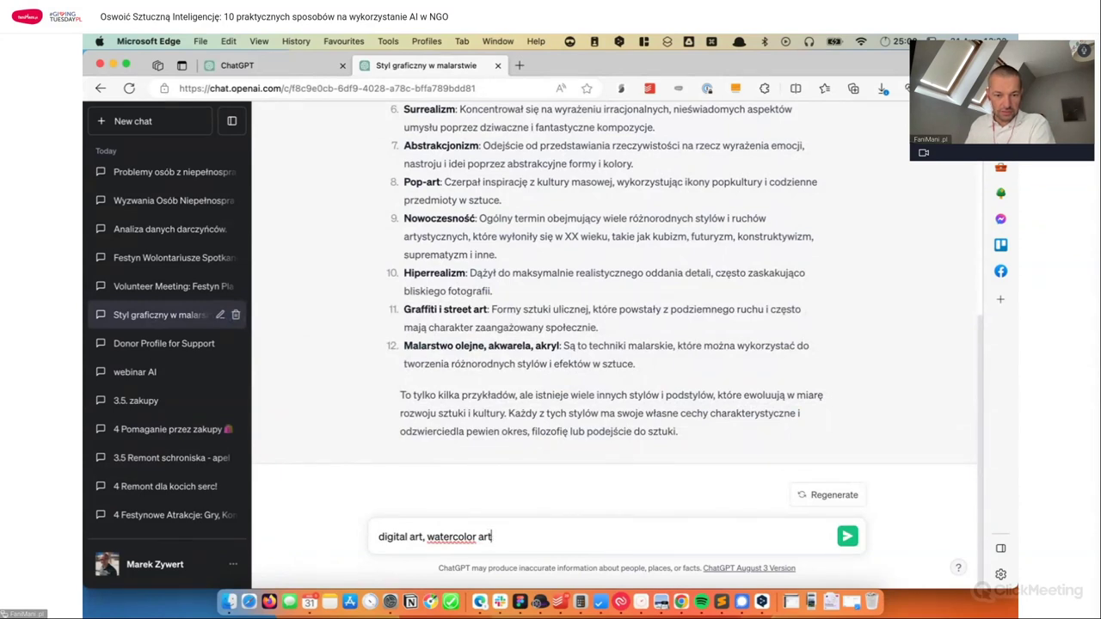
{"action": "type", "text": ", "}
{"action": "type", "text": "other"}
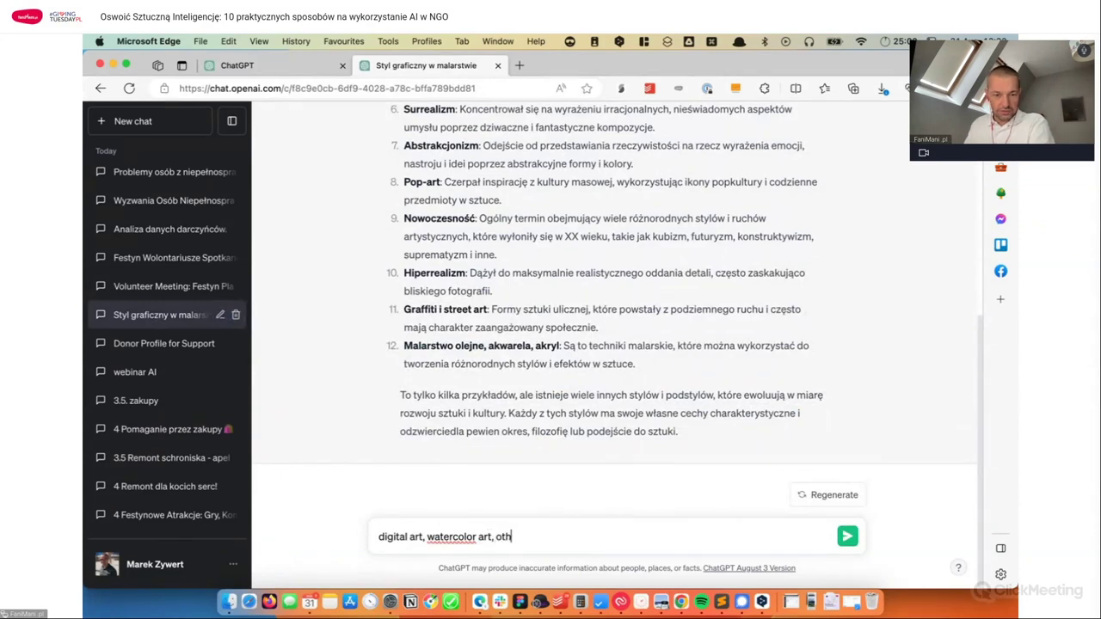
{"action": "key", "text": "BackSpace"}
{"action": "key", "text": "BackSpace"}
{"action": "key", "text": "BackSpace"}
{"action": "key", "text": "BackSpace"}
{"action": "key", "text": "BackSpace"}
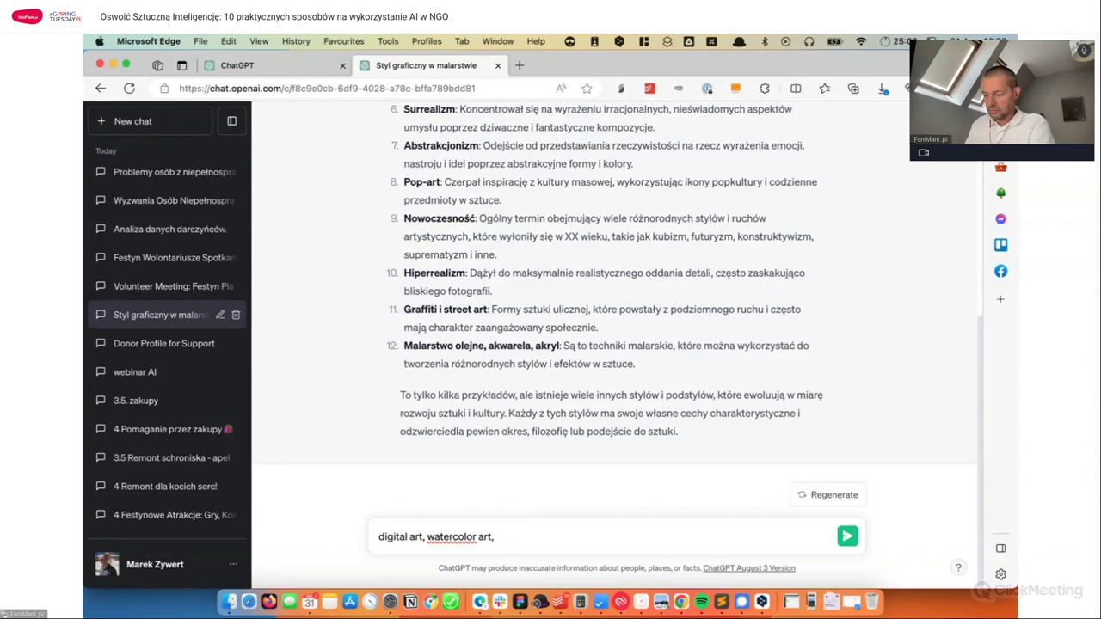
{"action": "type", "text": "other s"}
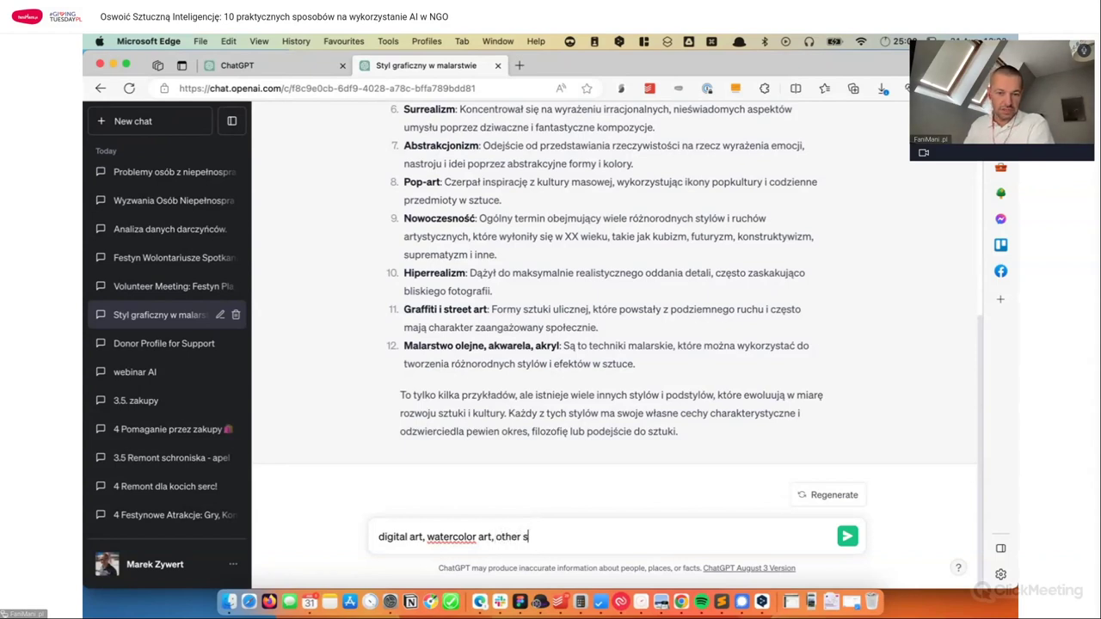
{"action": "type", "text": "tyles?"}
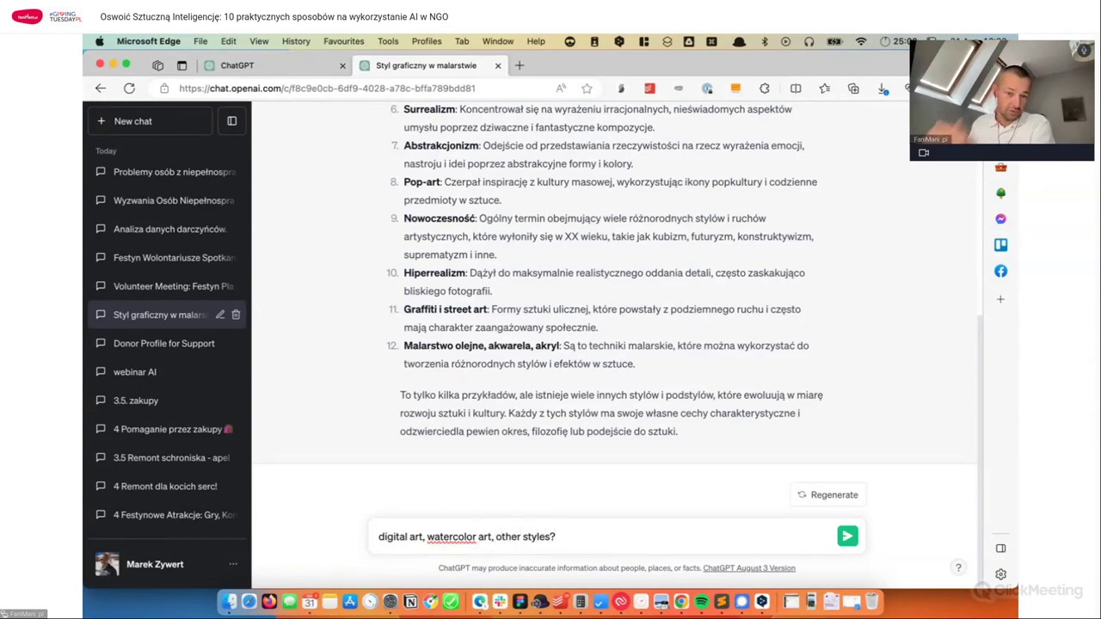
{"action": "key", "text": "Return"}
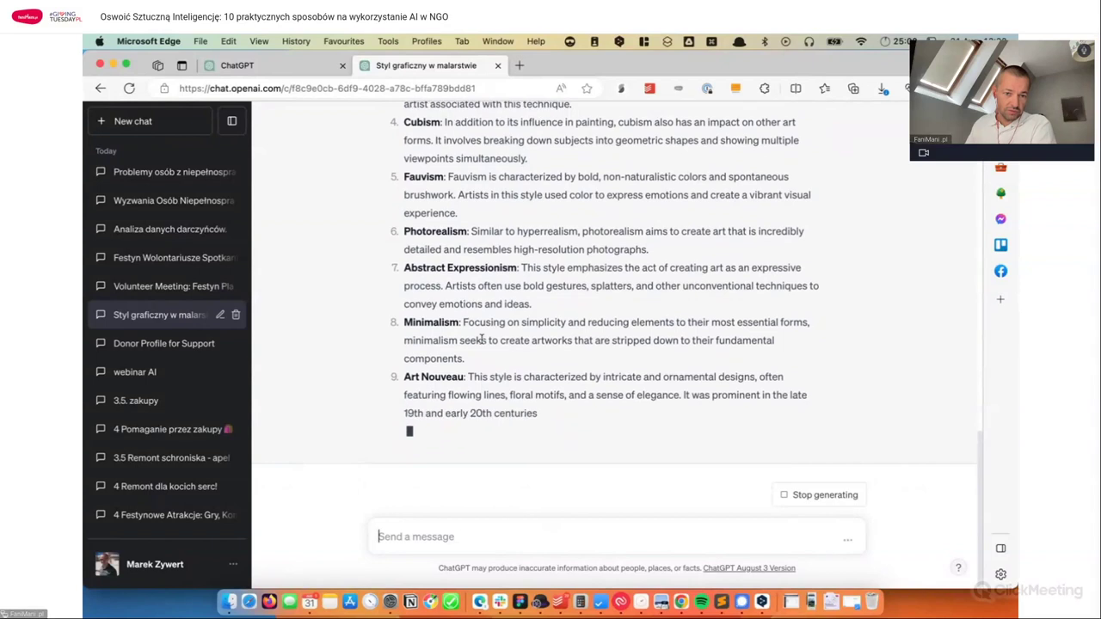
{"action": "scroll", "coordinate": [475, 369], "scroll_direction": "up", "scroll_amount": 5}
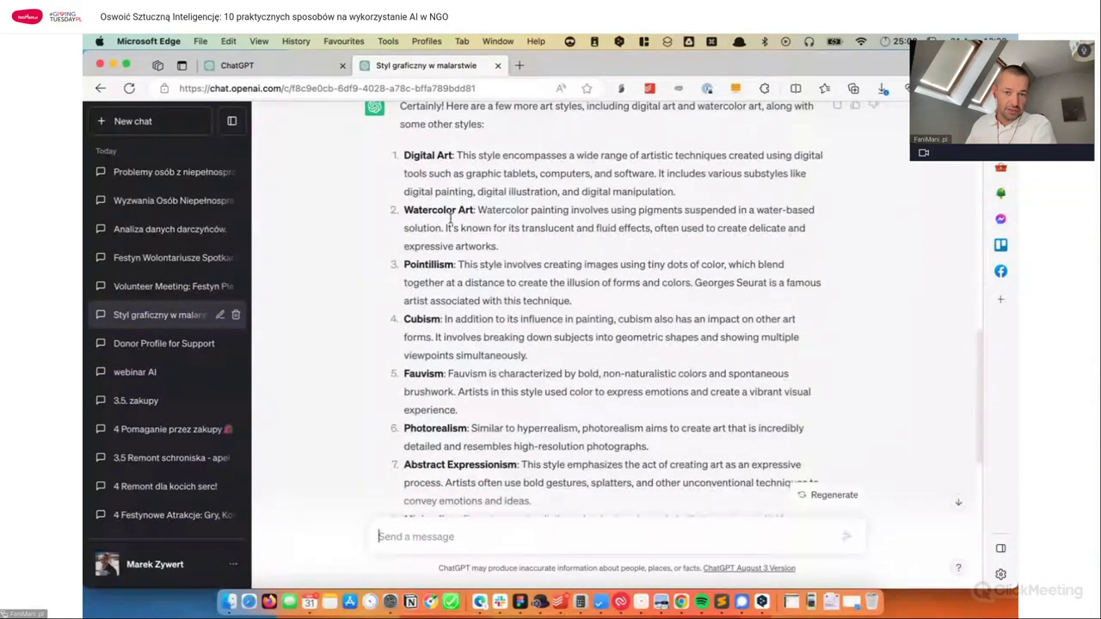
{"action": "left_click_drag", "start_coordinate": [477, 210], "coordinate": [581, 266]}
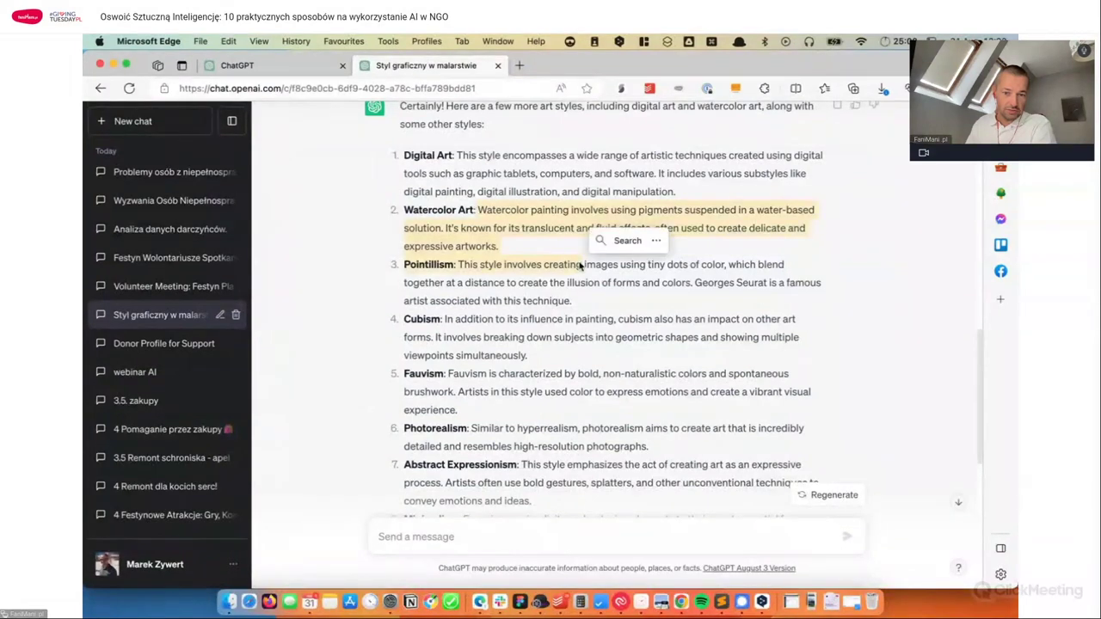
Step: Ask ChatGPT to translate the style list into Polish with "przetłumacz na polski" and view the answer
{"action": "left_click", "coordinate": [500, 531]}
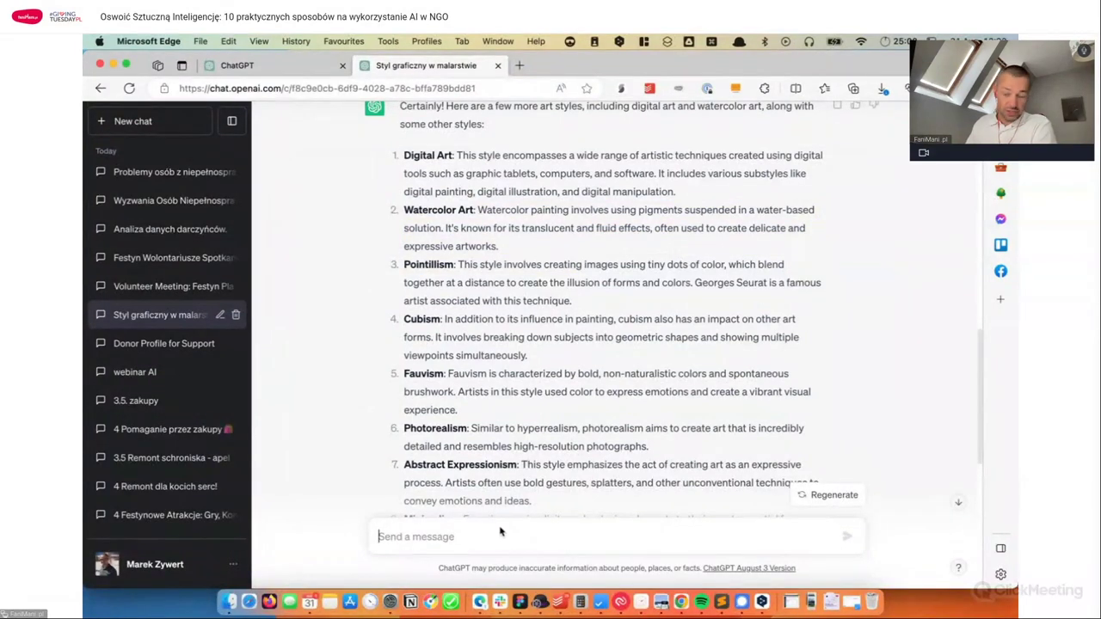
{"action": "type", "text": "przełumas"}
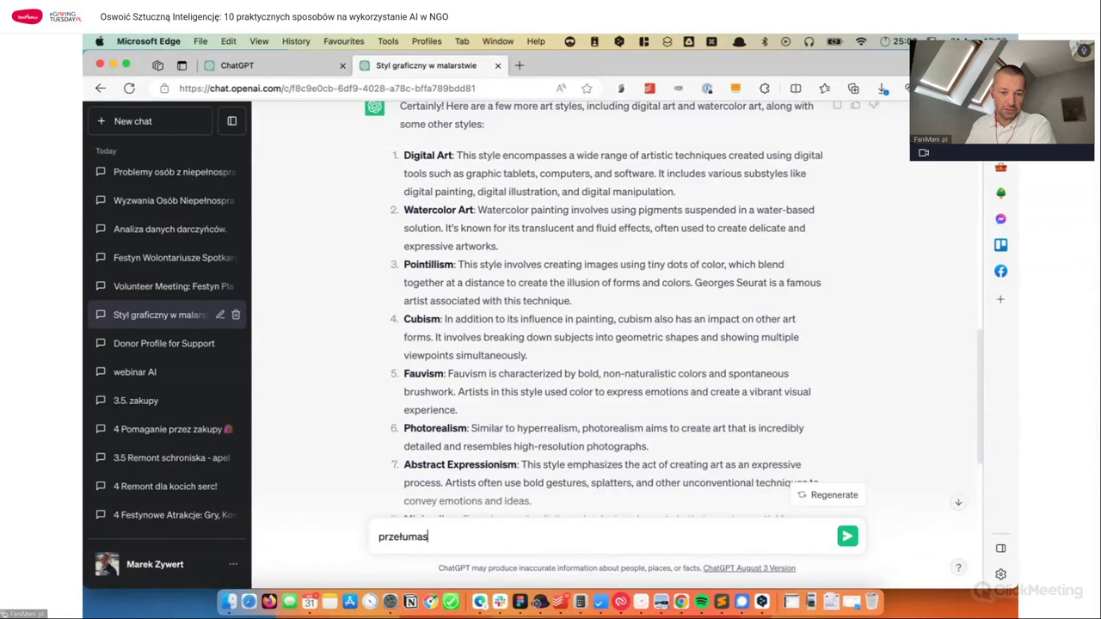
{"action": "key", "text": "BackSpace"}
{"action": "type", "text": "cz no"}
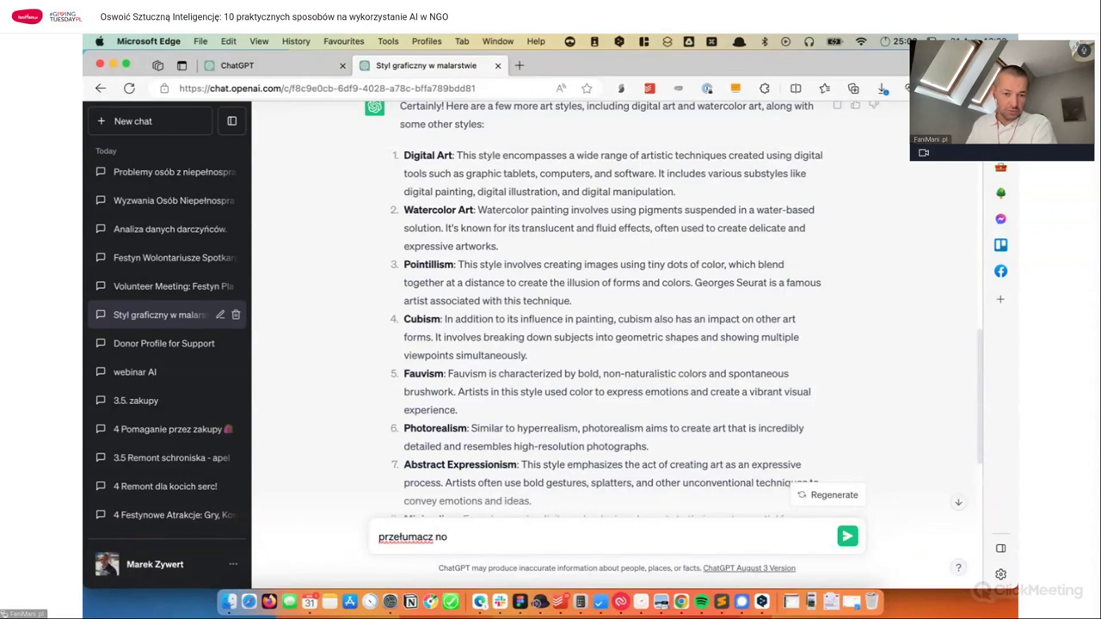
{"action": "key", "text": "BackSpace"}
{"action": "type", "text": "a polksi"}
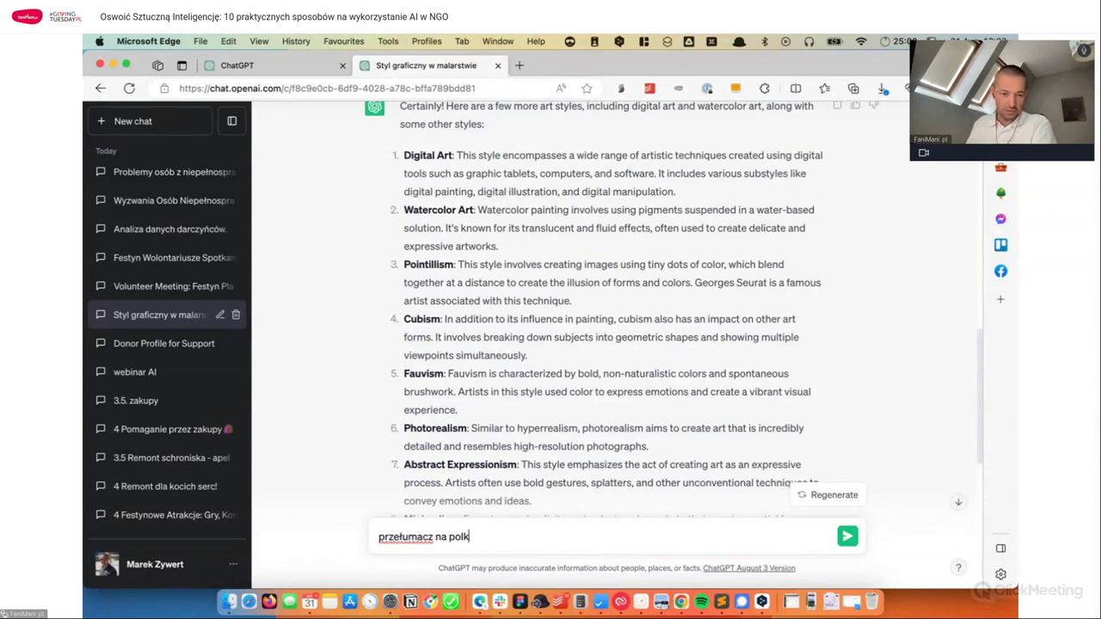
{"action": "key", "text": "BackSpace"}
{"action": "key", "text": "BackSpace"}
{"action": "key", "text": "BackSpace"}
{"action": "type", "text": "ski"}
{"action": "left_click", "coordinate": [378, 536]}
{"action": "key", "text": "Right"}
{"action": "key", "text": "Right"}
{"action": "key", "text": "Right"}
{"action": "key", "text": "Right"}
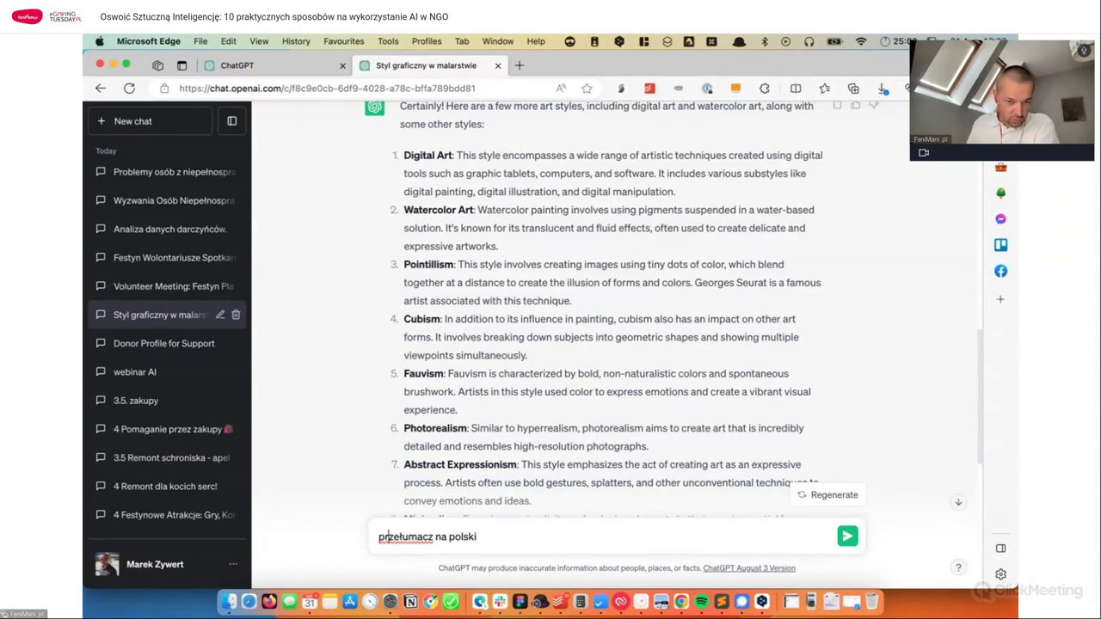
{"action": "type", "text": "t"}
{"action": "key", "text": "Return"}
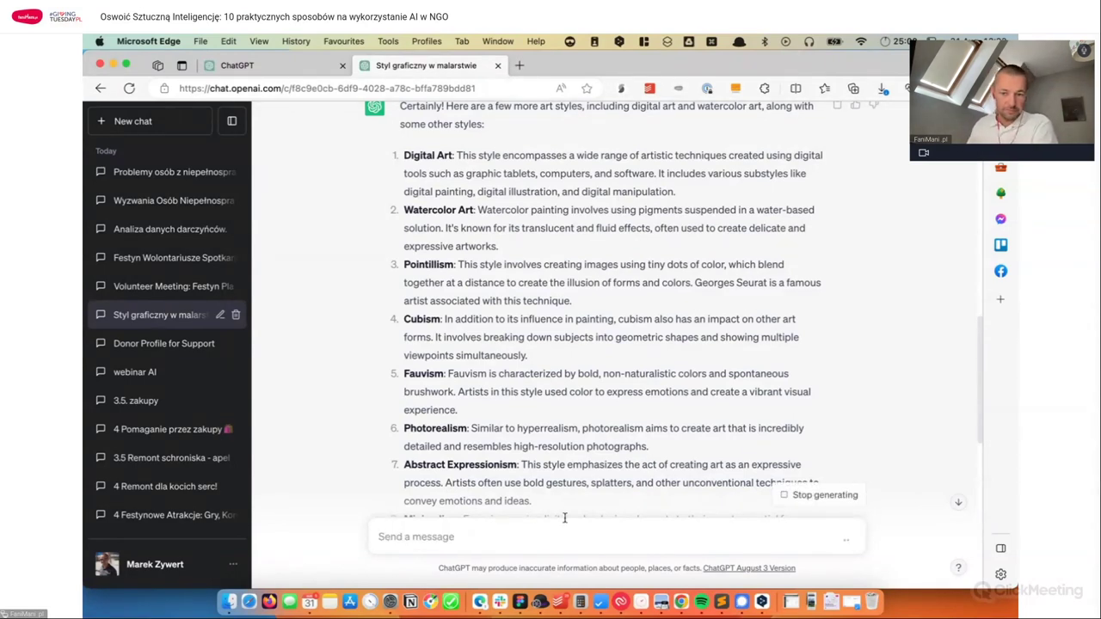
{"action": "scroll", "coordinate": [621, 447], "scroll_direction": "down", "scroll_amount": 10}
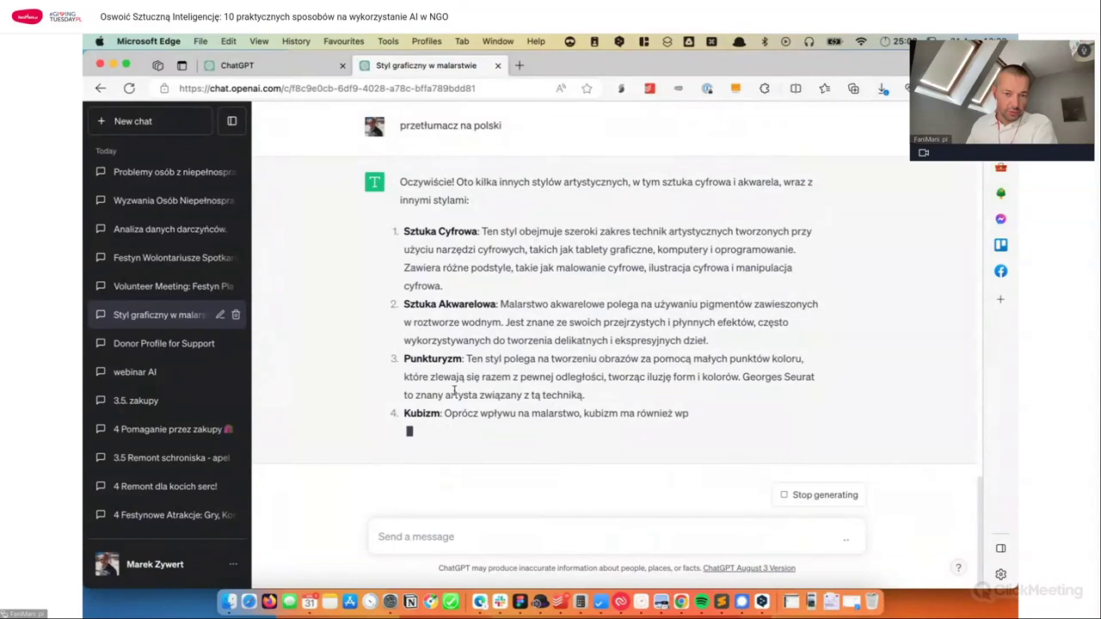
Step: Go back to the English style list and copy the style name "Pointillism"
{"action": "scroll", "coordinate": [512, 408], "scroll_direction": "up", "scroll_amount": 15}
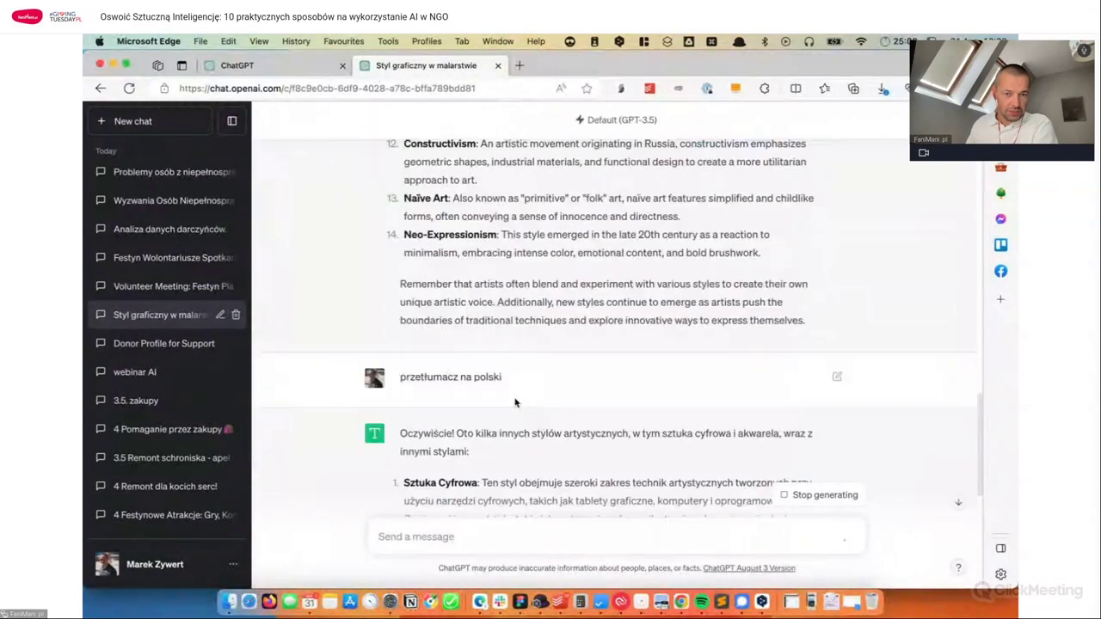
{"action": "scroll", "coordinate": [509, 379], "scroll_direction": "up", "scroll_amount": 5}
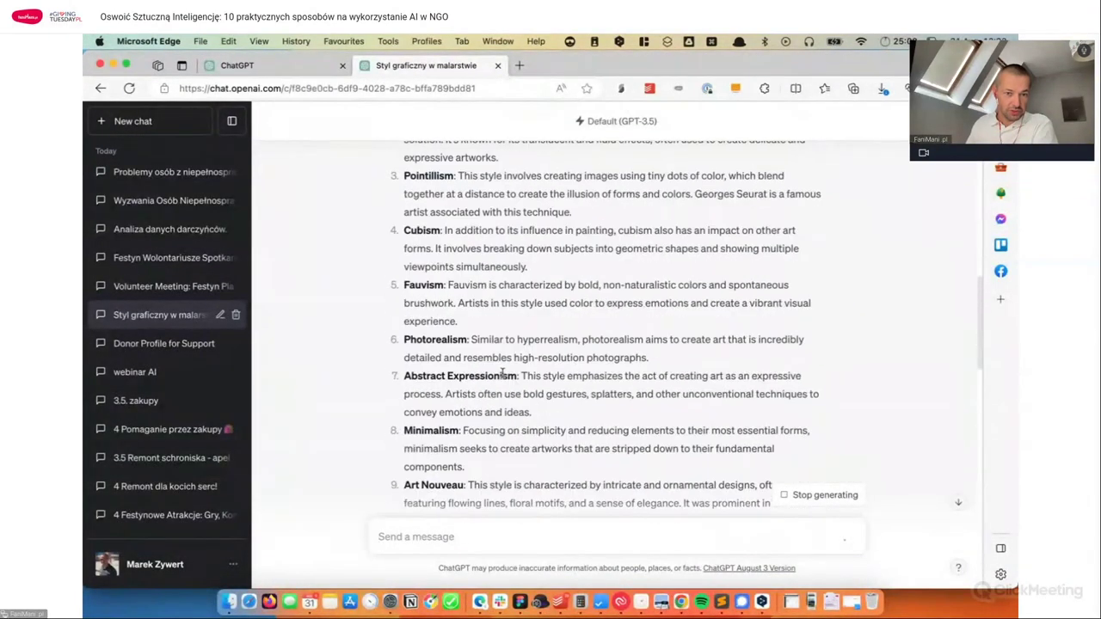
{"action": "scroll", "coordinate": [439, 309], "scroll_direction": "up", "scroll_amount": 1}
{"action": "double_click", "coordinate": [418, 247]}
Step: Switch to DALL·E in Chrome, replace "digital art" in the prompt with "Pointillism" and generate the images
{"action": "key", "text": "super+Tab"}
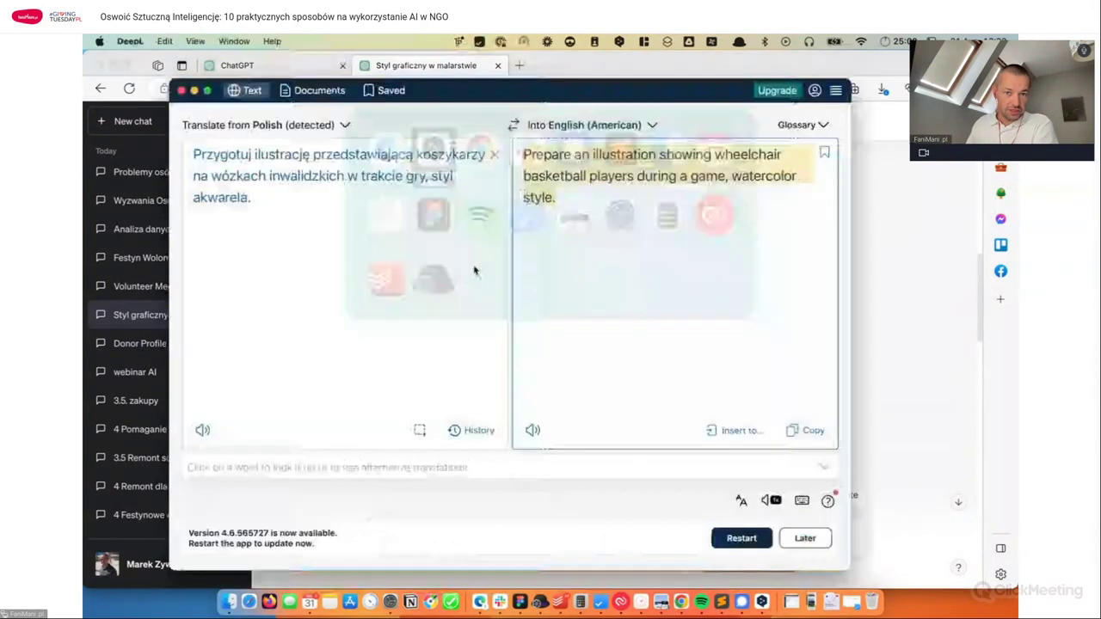
{"action": "key", "text": "super+Tab"}
{"action": "scroll", "coordinate": [544, 370], "scroll_direction": "down", "scroll_amount": 10}
{"action": "scroll", "coordinate": [544, 369], "scroll_direction": "down", "scroll_amount": 10}
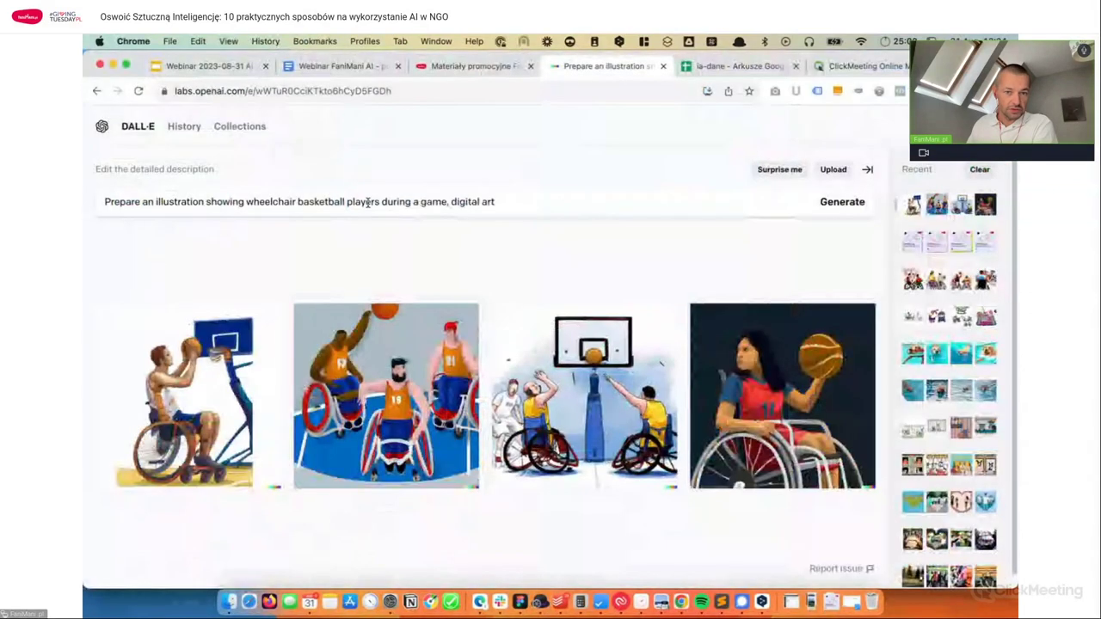
{"action": "left_click_drag", "start_coordinate": [495, 203], "coordinate": [450, 203]}
{"action": "type", "text": "Pointillism"}
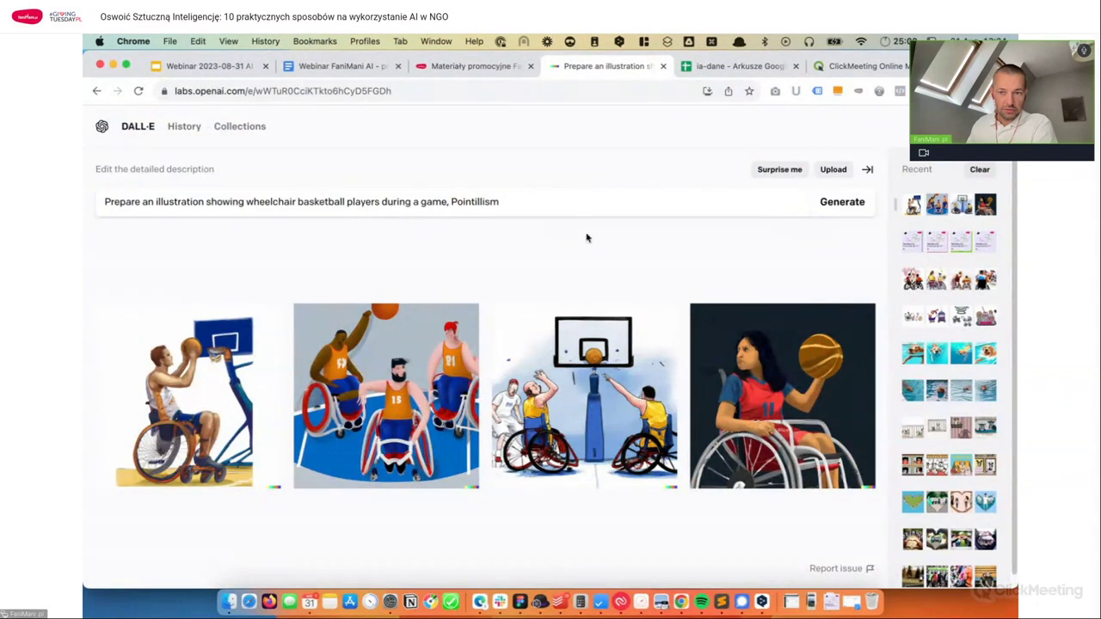
{"action": "left_click", "coordinate": [856, 201]}
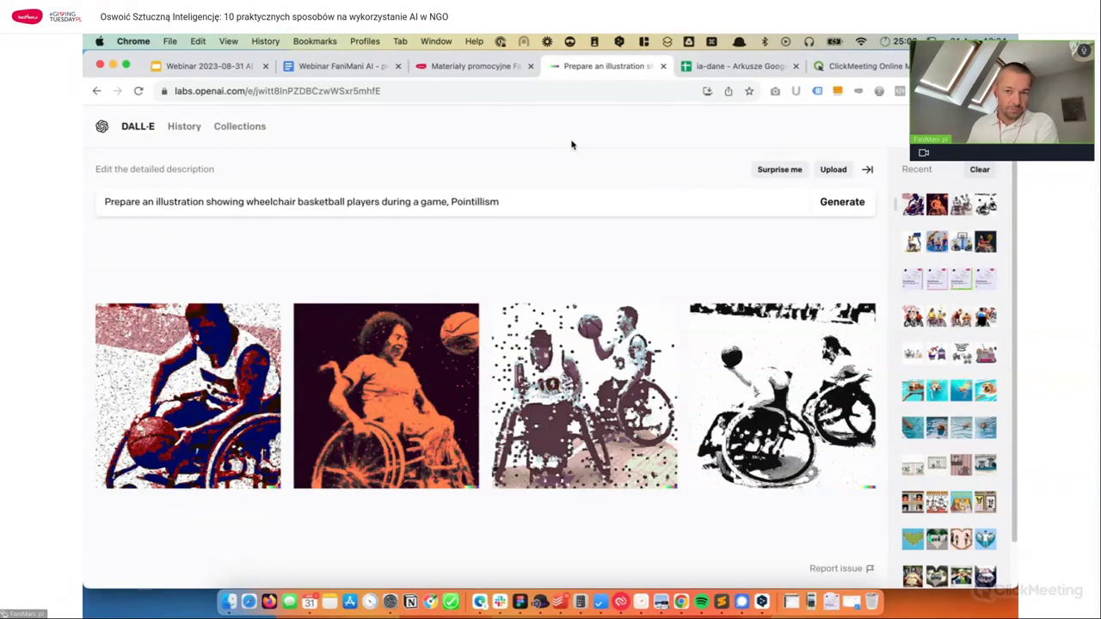
Step: Open the "Webinar FaniMani AI - przykłady" document and copy the question about donors under "Wyszukiwanie informacji"
{"action": "left_click", "coordinate": [333, 68]}
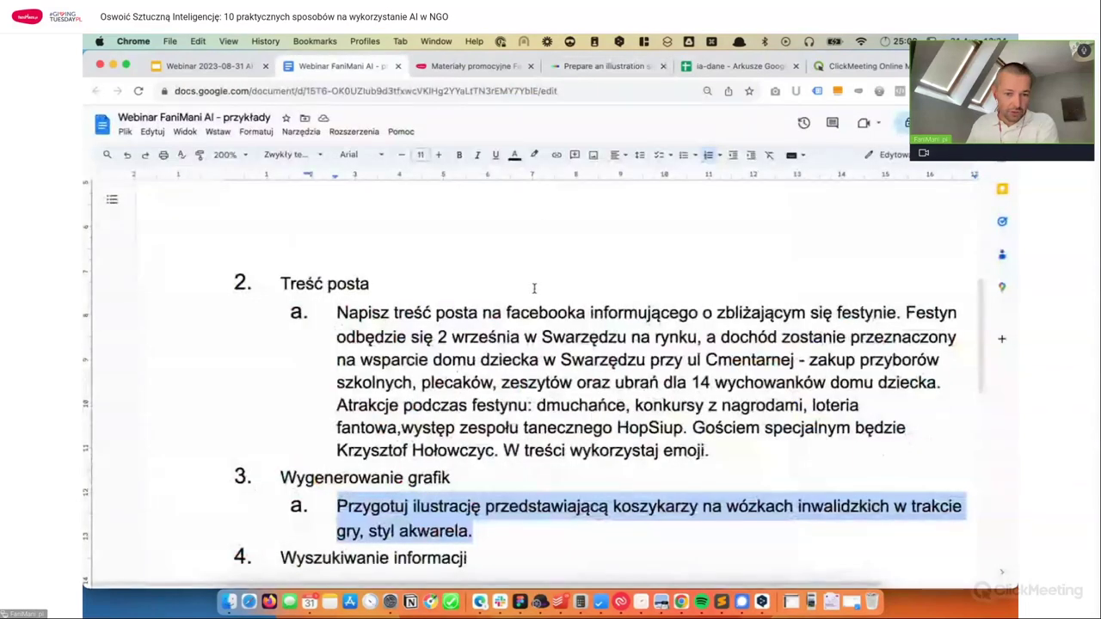
{"action": "scroll", "coordinate": [533, 339], "scroll_direction": "down", "scroll_amount": 1}
{"action": "scroll", "coordinate": [533, 340], "scroll_direction": "down", "scroll_amount": 3}
{"action": "scroll", "coordinate": [533, 339], "scroll_direction": "up", "scroll_amount": 2}
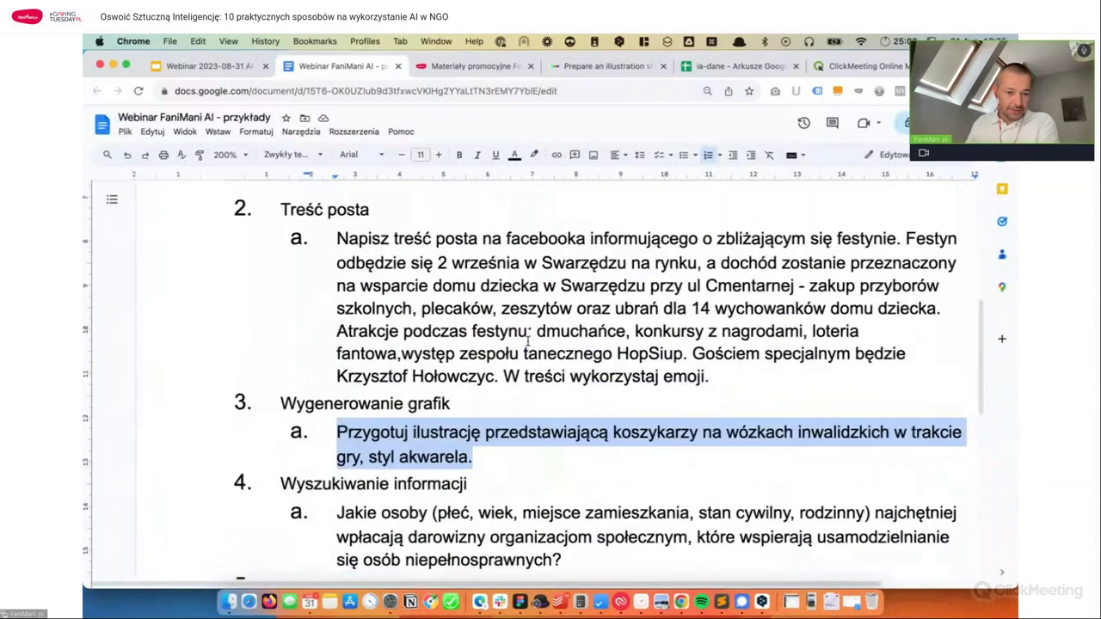
{"action": "scroll", "coordinate": [516, 386], "scroll_direction": "down", "scroll_amount": 2}
{"action": "scroll", "coordinate": [516, 386], "scroll_direction": "up", "scroll_amount": 1}
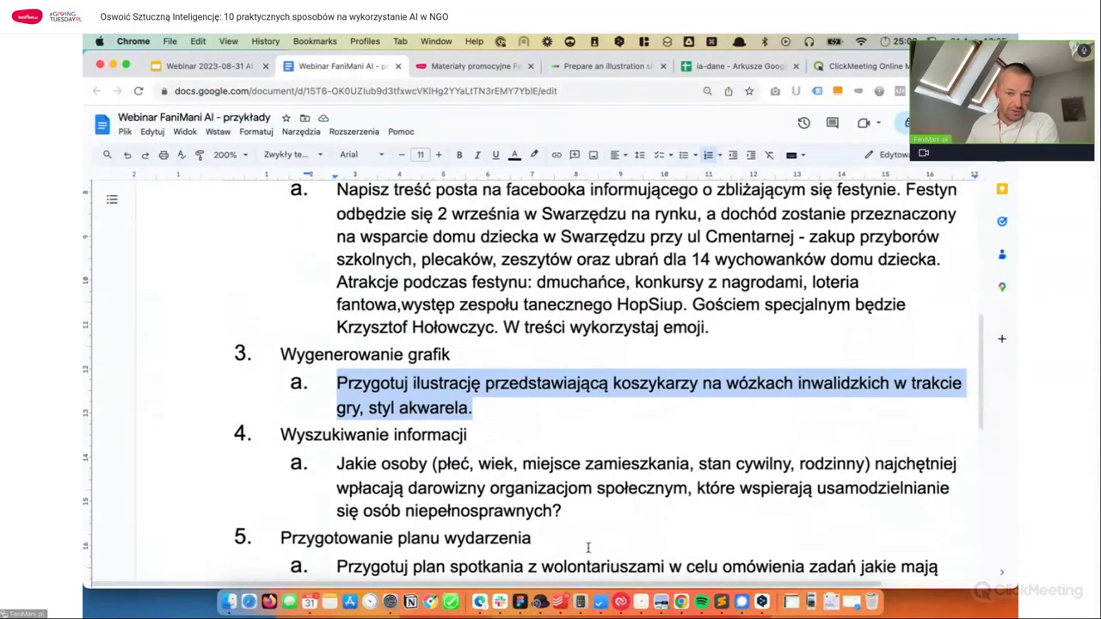
{"action": "left_click", "coordinate": [581, 515]}
{"action": "left_click", "coordinate": [335, 465], "text": "shift"}
{"action": "key", "text": "super+c"}
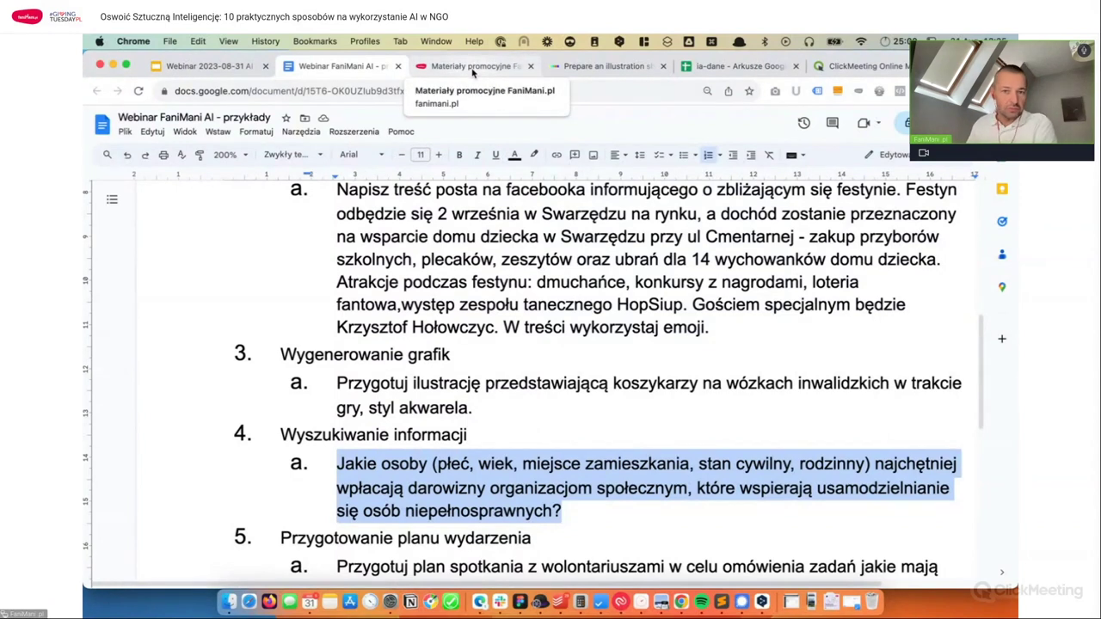
Step: Switch to ChatGPT in Edge, start a new chat and submit the copied question about which people most willingly donate
{"action": "key", "text": "super+Tab"}
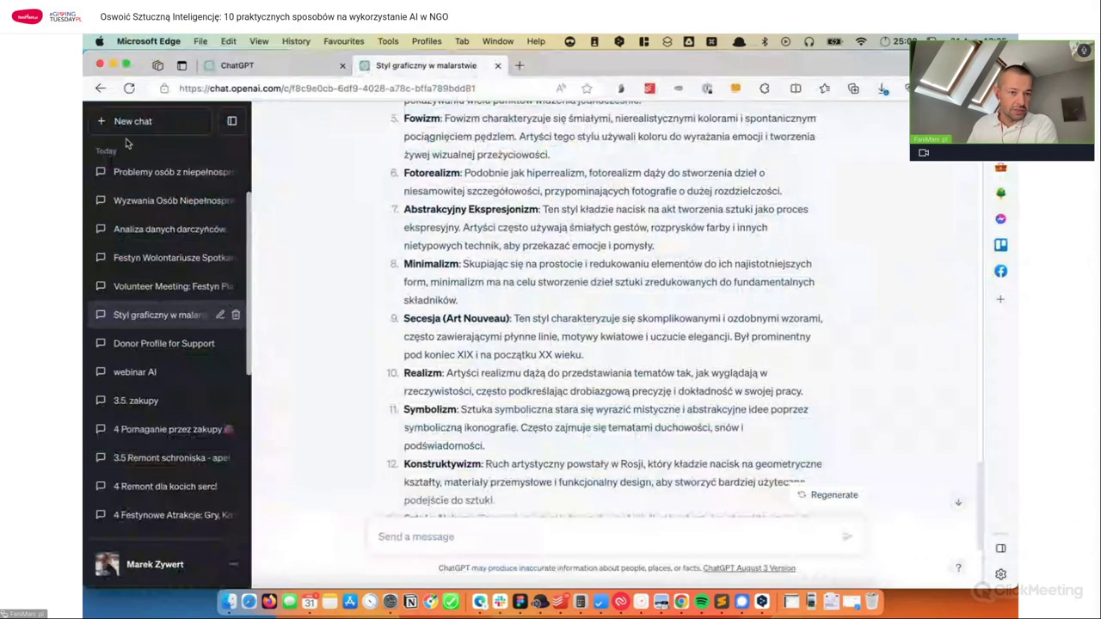
{"action": "left_click", "coordinate": [133, 120]}
{"action": "key", "text": "super+v"}
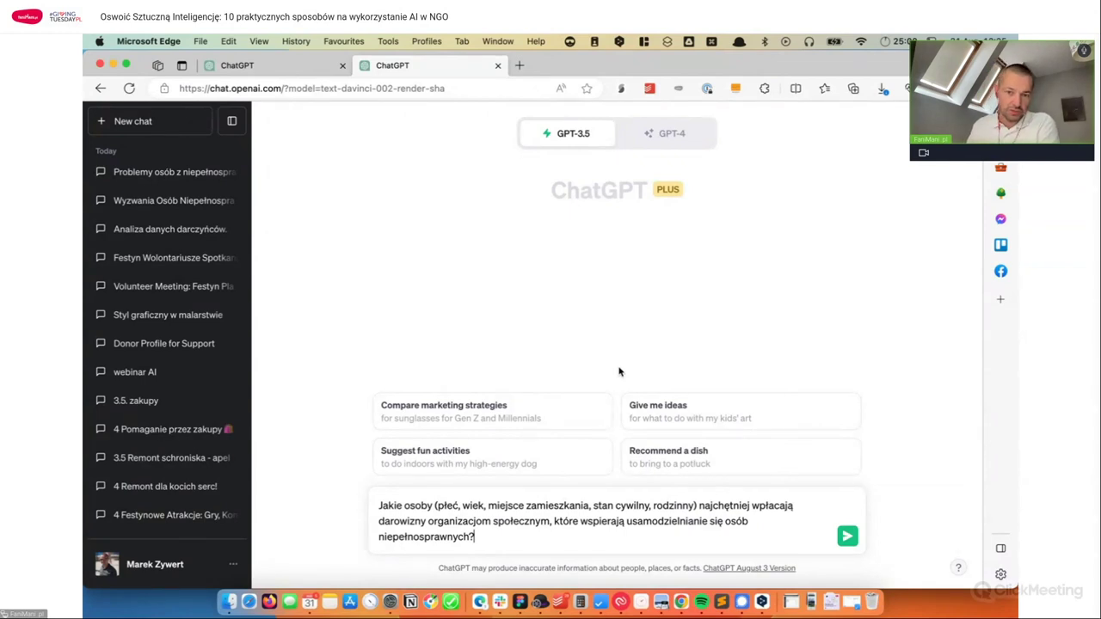
{"action": "key", "text": "Return"}
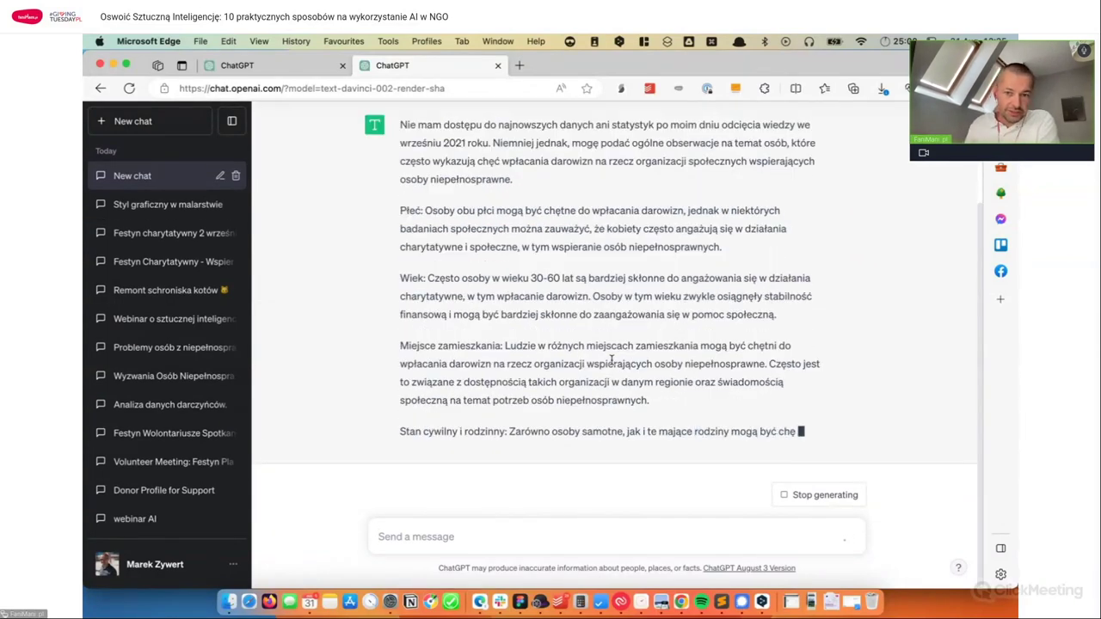
Step: Read through the donor profile answer, highlighting the "Płeć:" label and the "Miejsce zamieszkania" paragraph
{"action": "scroll", "coordinate": [602, 327], "scroll_direction": "up", "scroll_amount": 5}
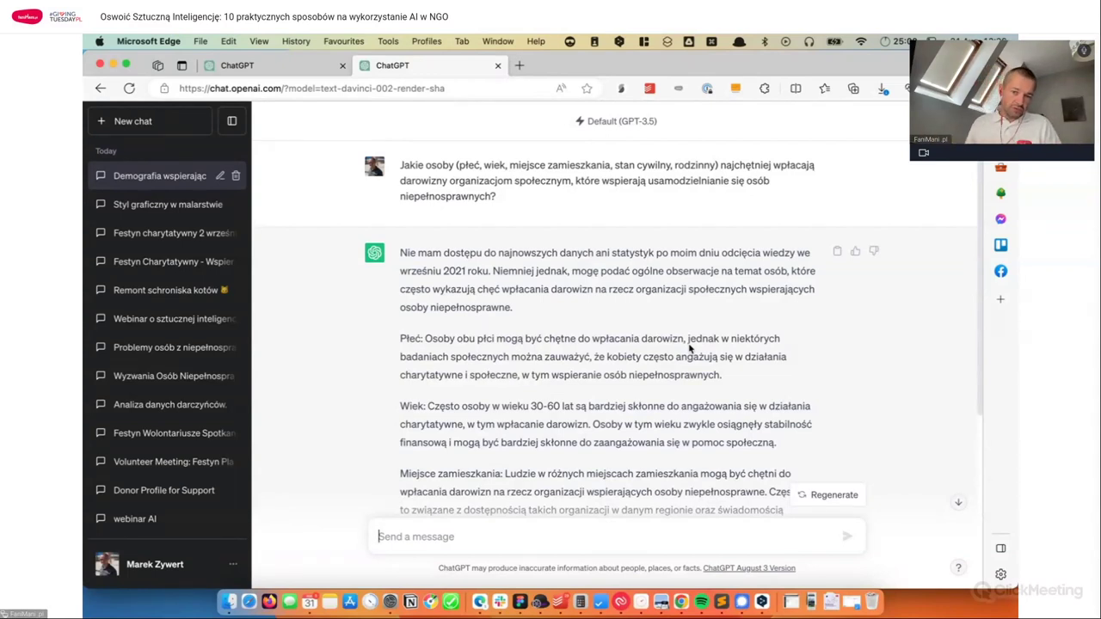
{"action": "scroll", "coordinate": [529, 352], "scroll_direction": "down", "scroll_amount": 3}
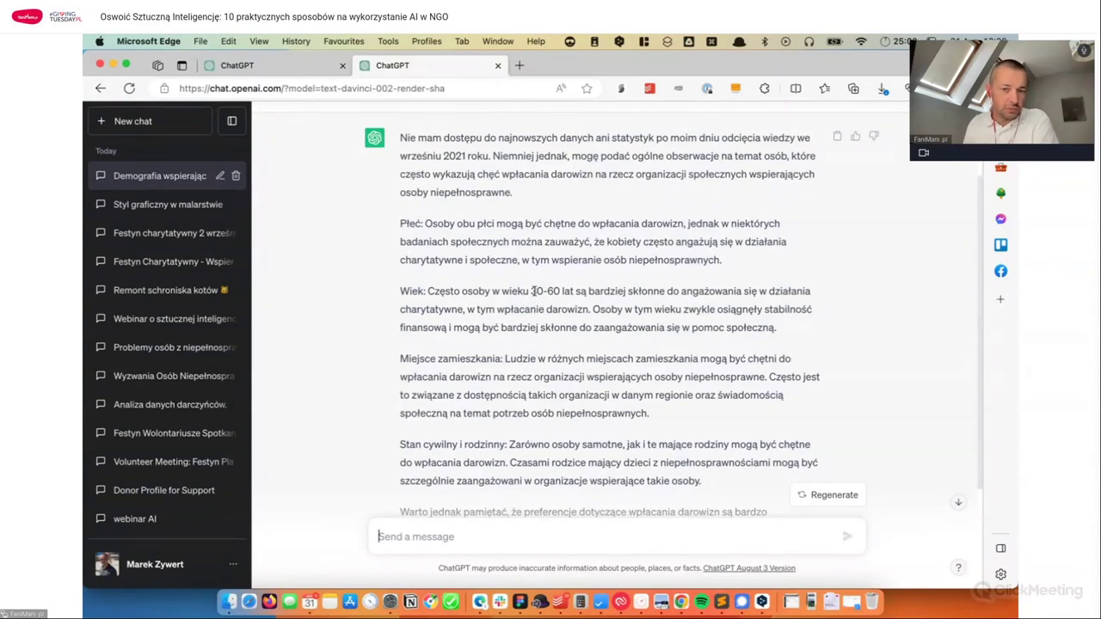
{"action": "left_click_drag", "start_coordinate": [426, 223], "coordinate": [394, 225]}
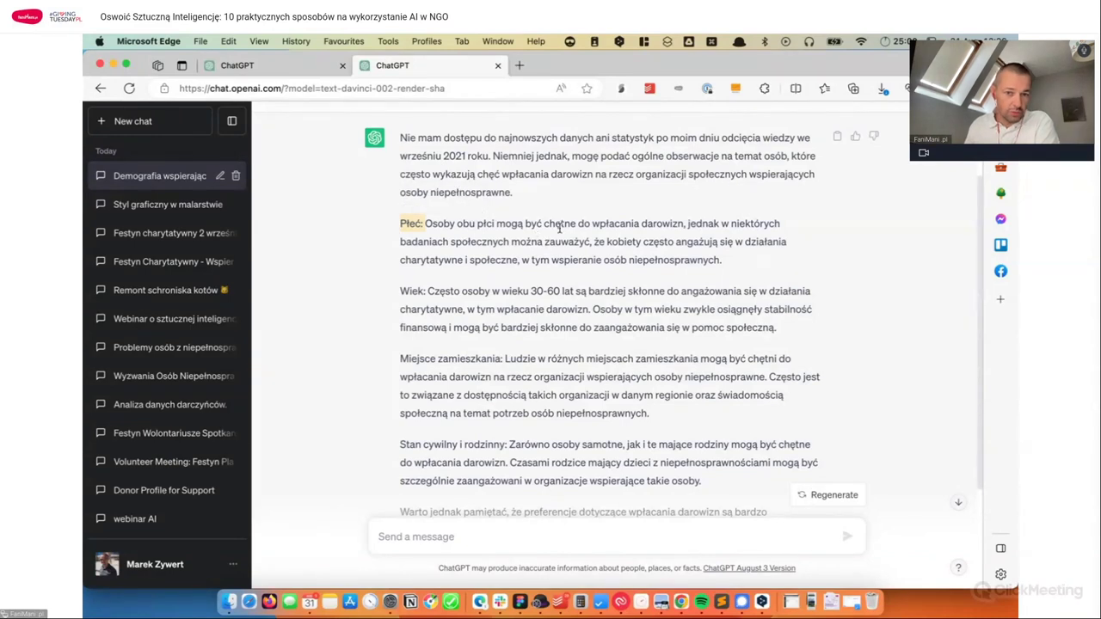
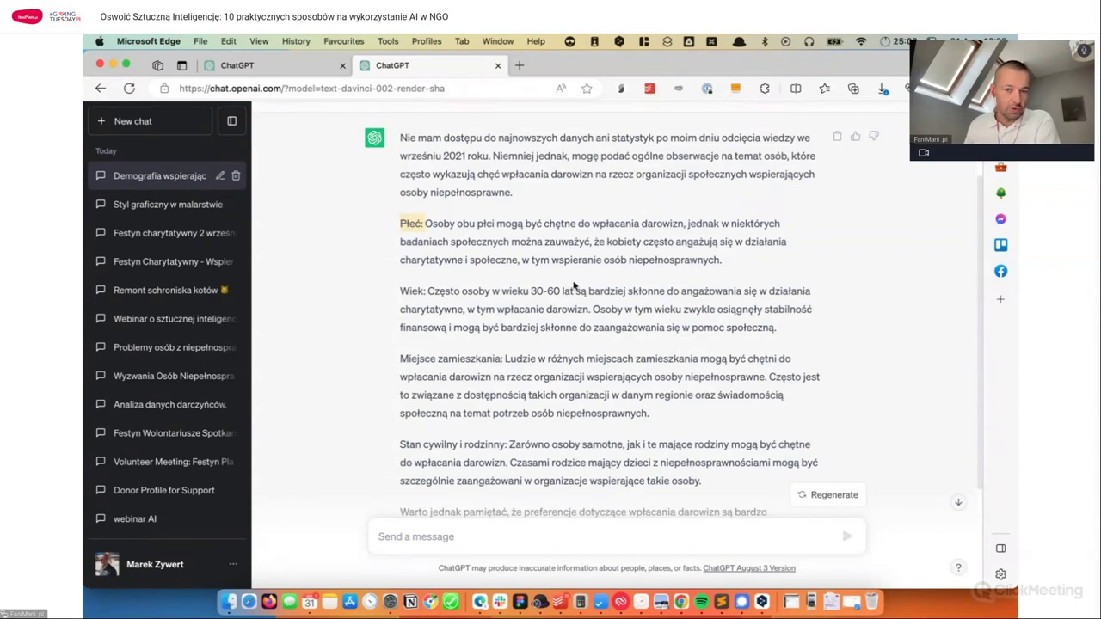
{"action": "scroll", "coordinate": [540, 286], "scroll_direction": "down", "scroll_amount": 4}
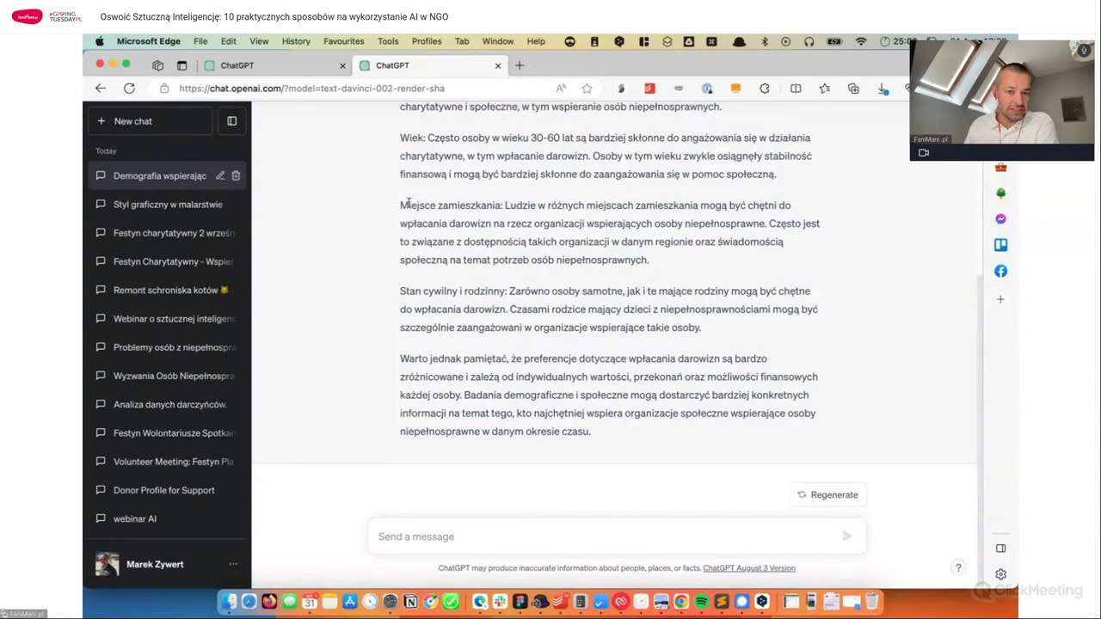
{"action": "left_click_drag", "start_coordinate": [401, 205], "coordinate": [730, 258]}
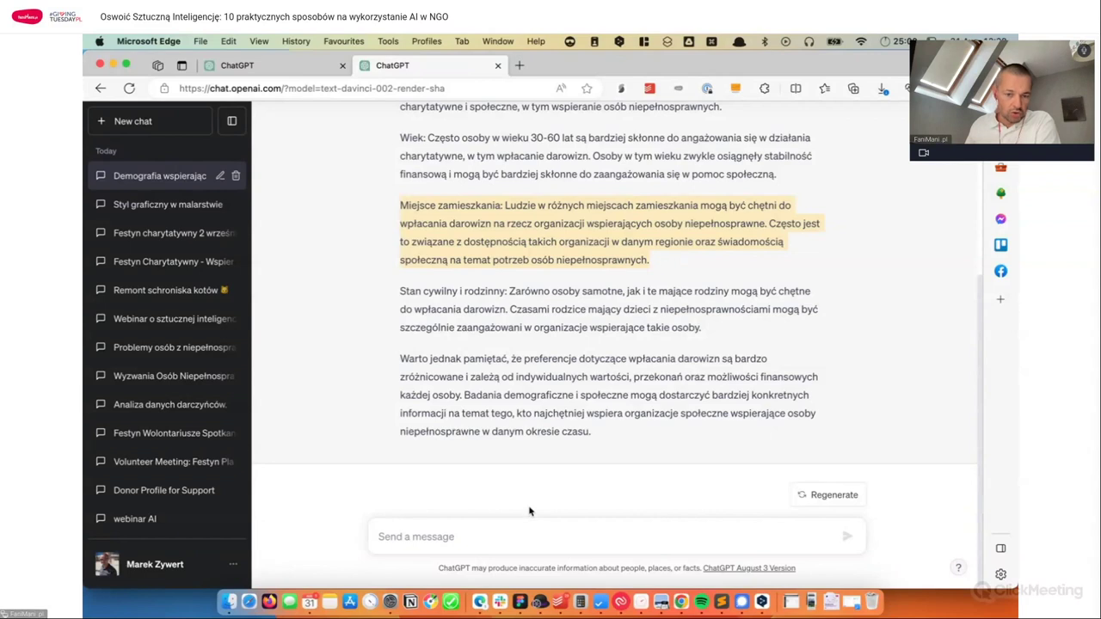
Step: Ask the follow-up "miejsce zamieszkania - czy mieszkańcy wsi wpłacają częściej darowizny niż mieszkańcy miast?" in the same chat
{"action": "left_click", "coordinate": [532, 535]}
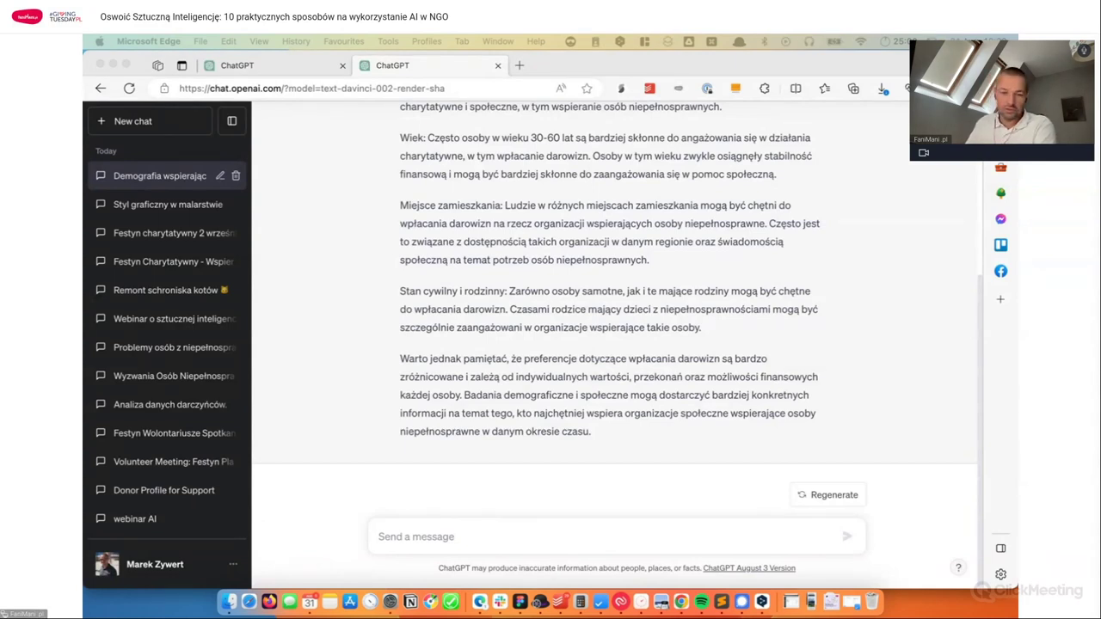
{"action": "left_click", "coordinate": [543, 536]}
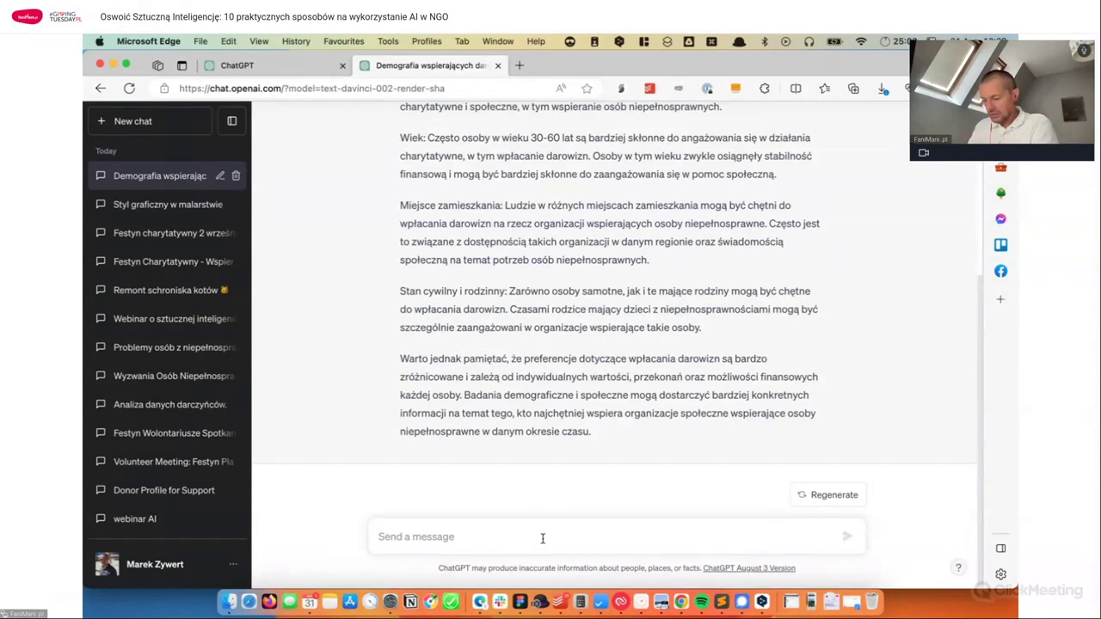
{"action": "type", "text": "miejsce zamieszkania - "}
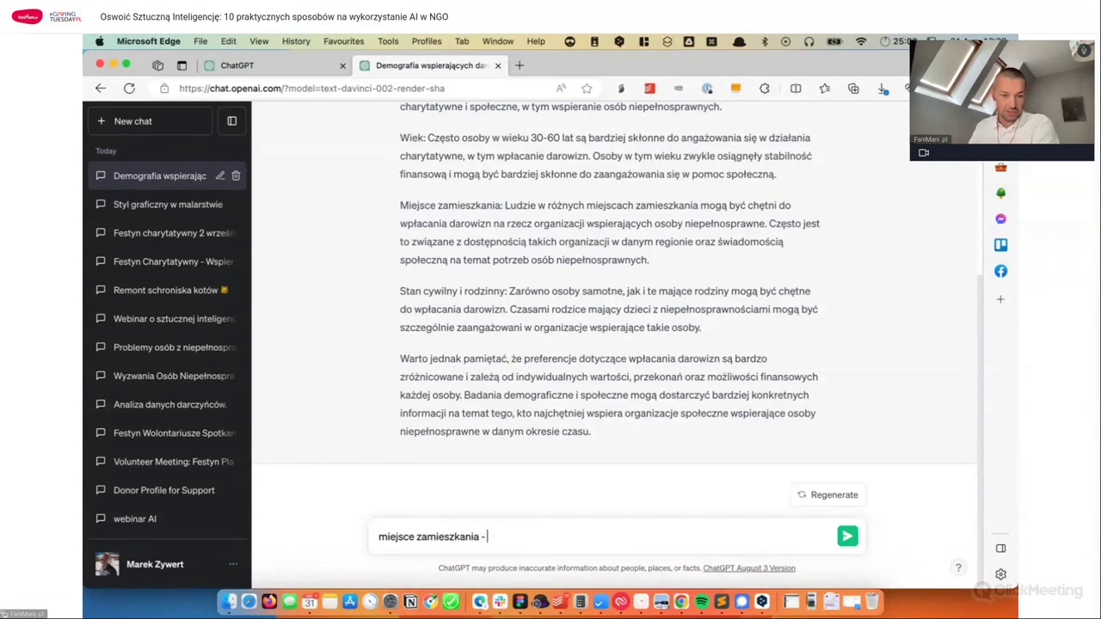
{"action": "type", "text": "czy mie"}
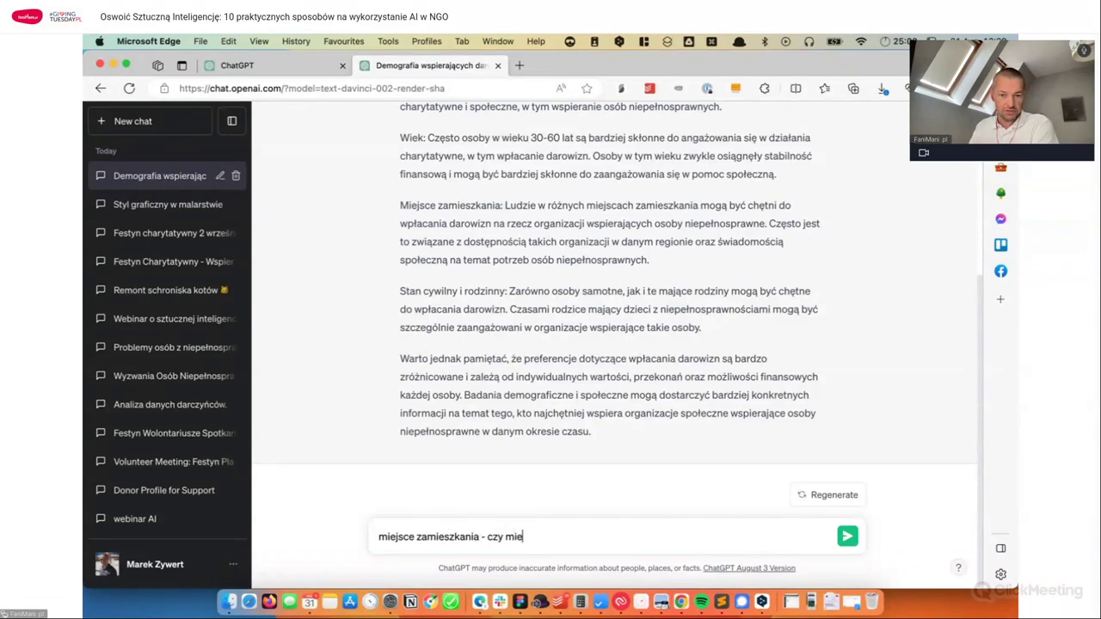
{"action": "type", "text": "szkańcy "}
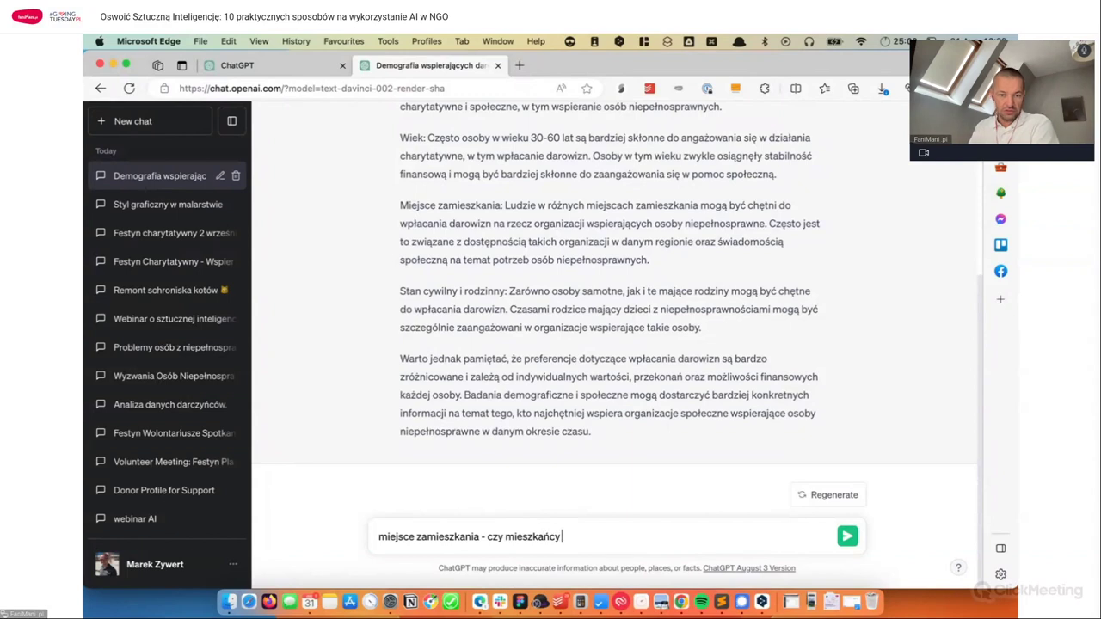
{"action": "type", "text": "wsi wpłac"}
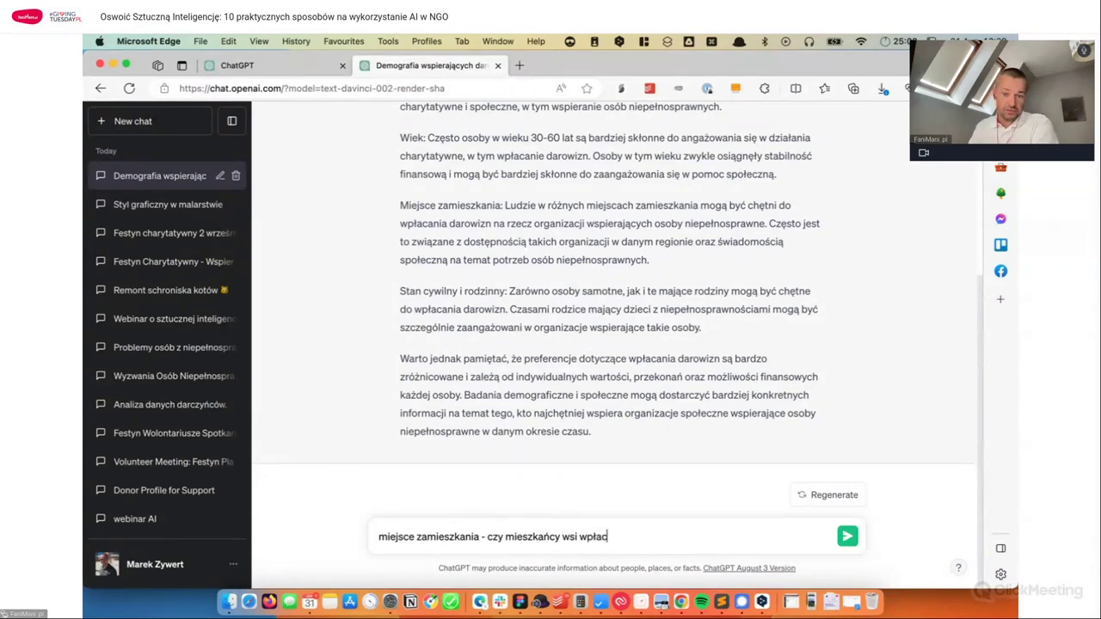
{"action": "type", "text": "ają częściej daro"}
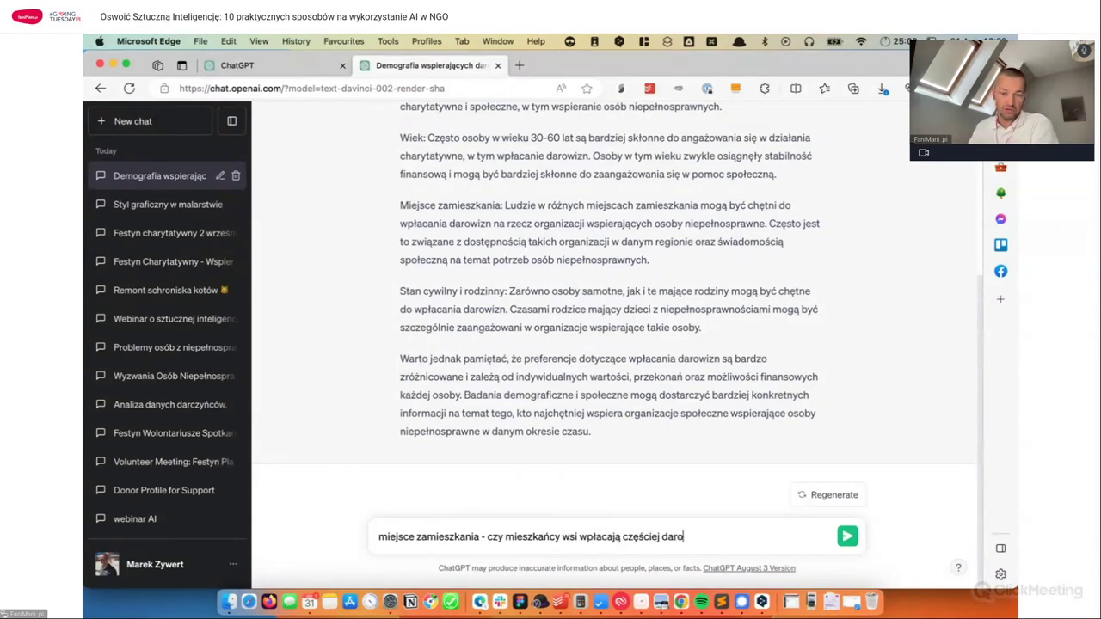
{"action": "type", "text": "wizny n"}
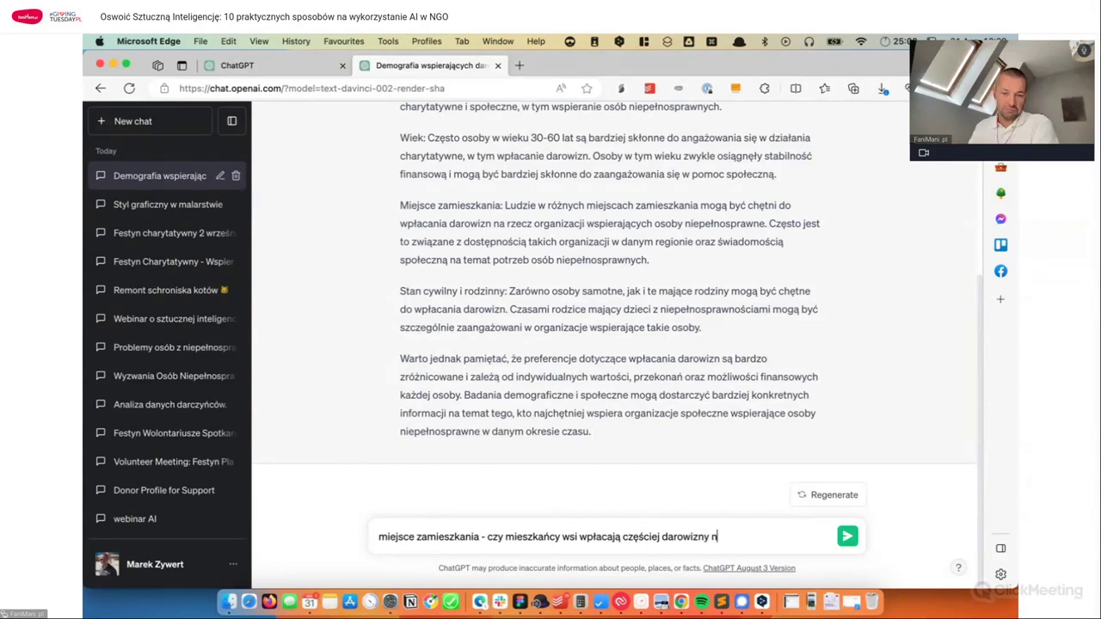
{"action": "type", "text": "iż mieszkańcy "}
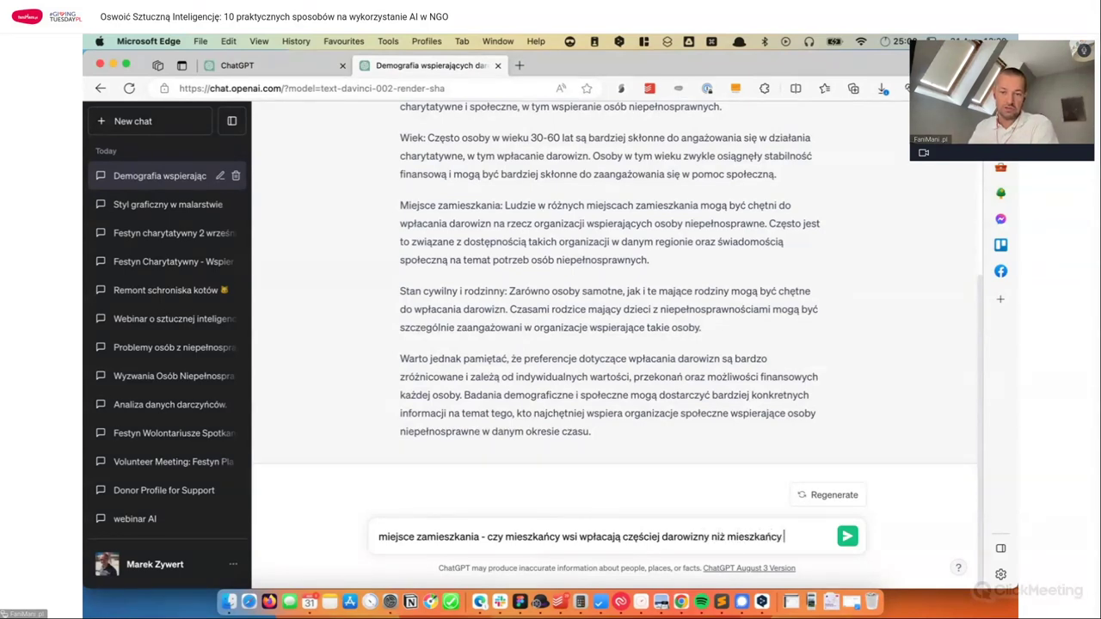
{"action": "type", "text": "miast?"}
{"action": "key", "text": "Return"}
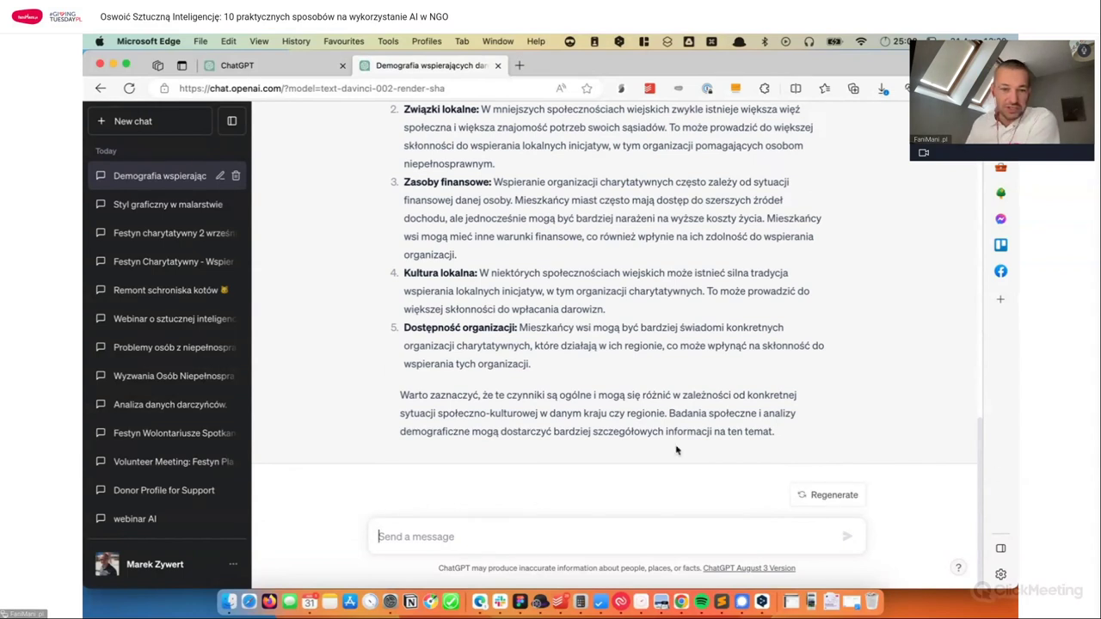
Step: Examine the rural versus urban donor answer from its start through all the factors, highlighting "zależą od wielu czynników" and "Zasoby finansowe:"
{"action": "scroll", "coordinate": [676, 450], "scroll_direction": "up", "scroll_amount": 6}
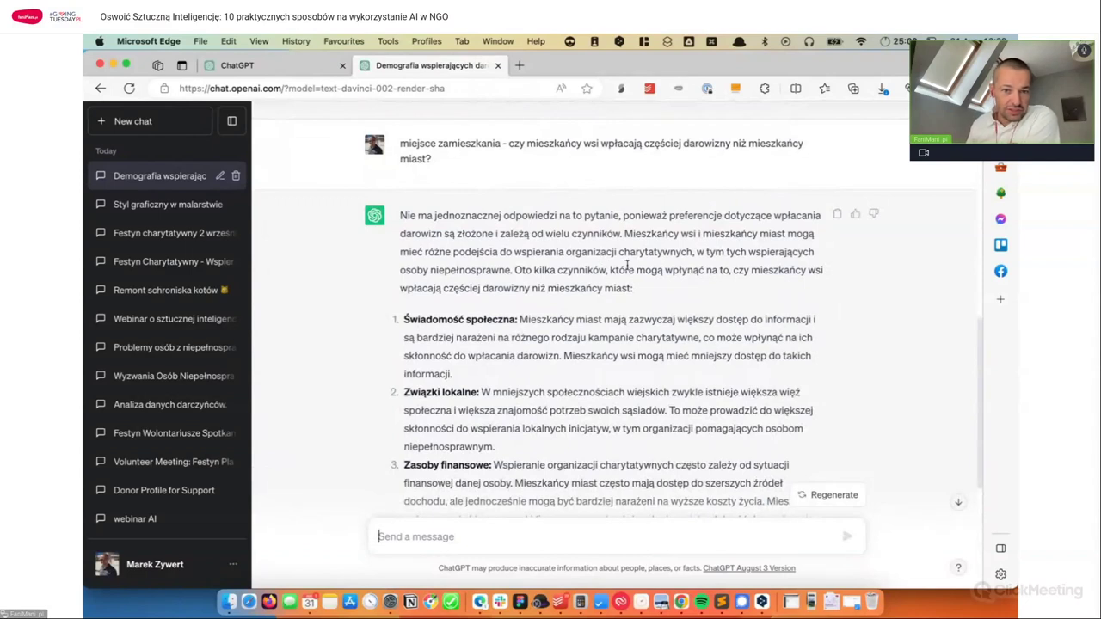
{"action": "left_click_drag", "start_coordinate": [628, 234], "coordinate": [501, 234]}
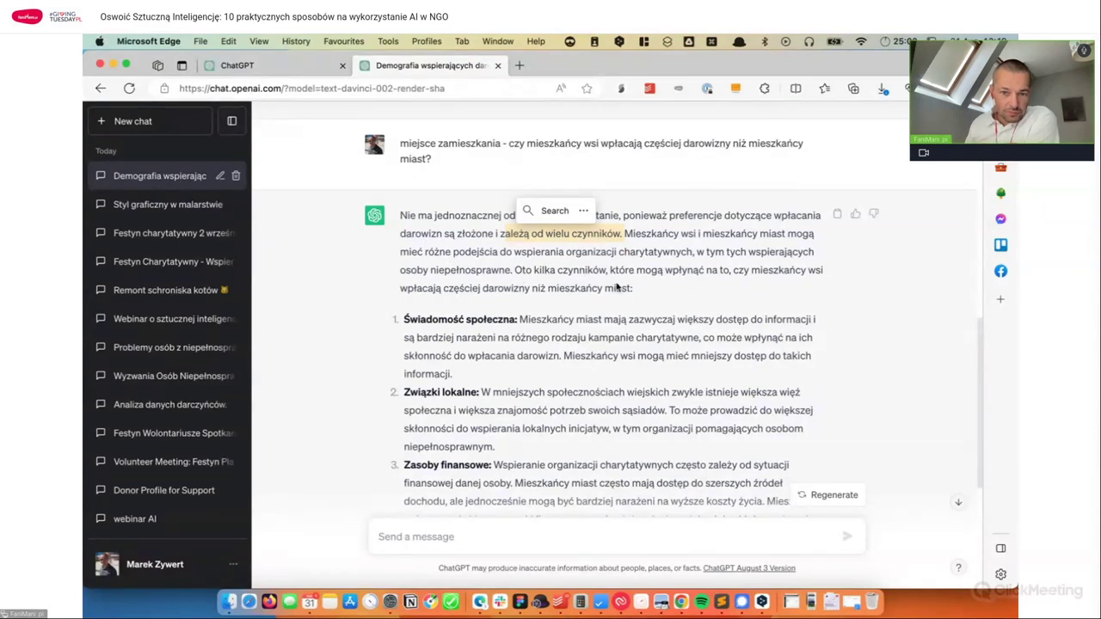
{"action": "scroll", "coordinate": [559, 275], "scroll_direction": "down", "scroll_amount": 3}
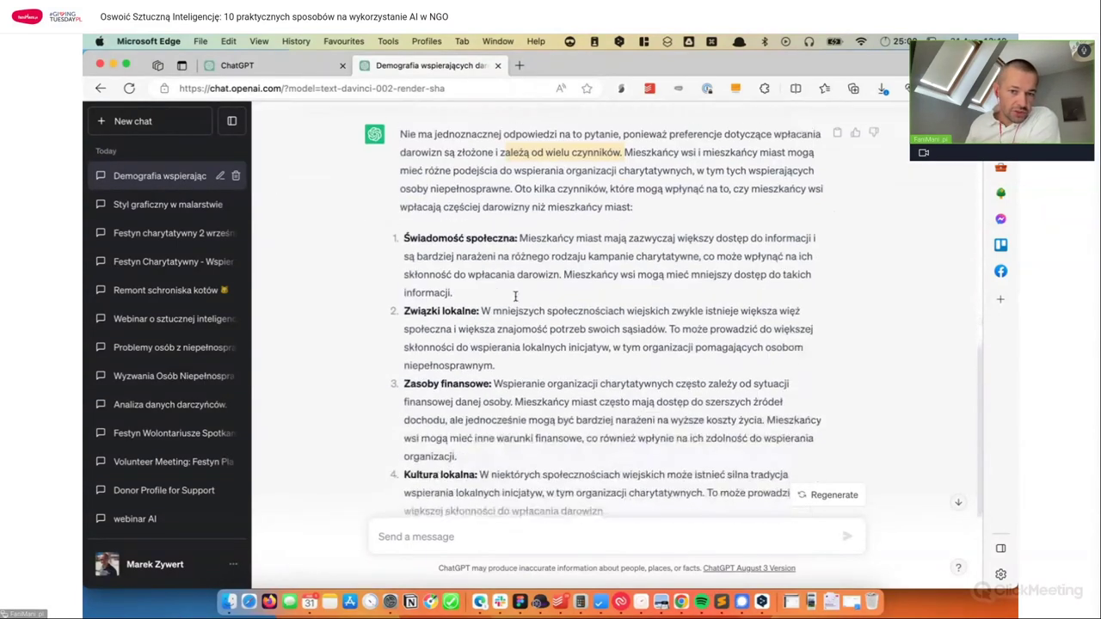
{"action": "scroll", "coordinate": [505, 264], "scroll_direction": "down", "scroll_amount": 1}
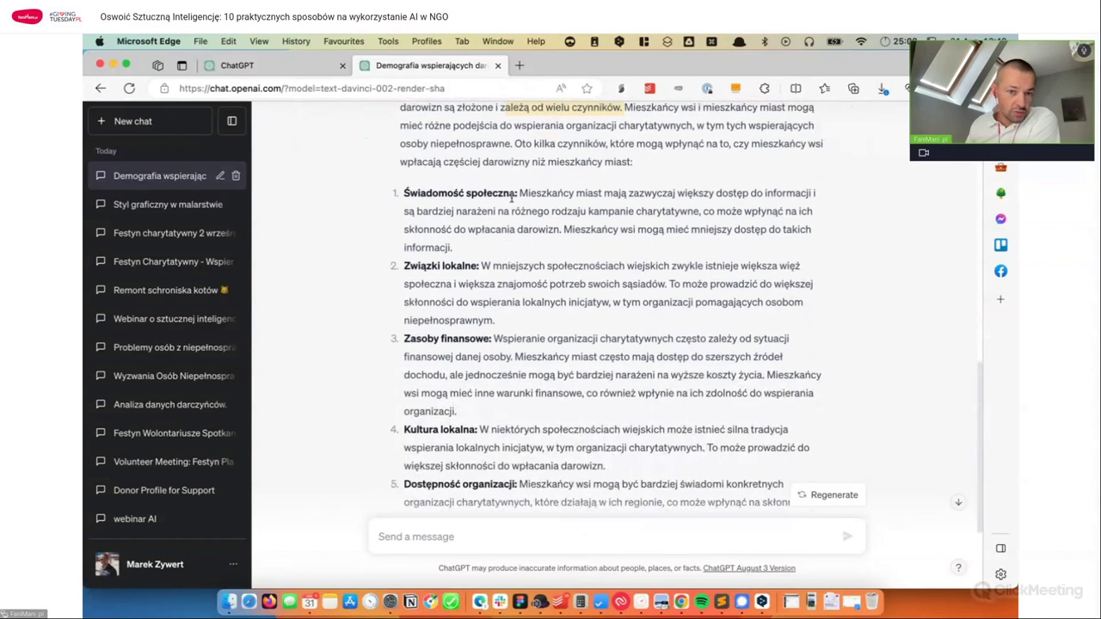
{"action": "scroll", "coordinate": [514, 333], "scroll_direction": "down", "scroll_amount": 2}
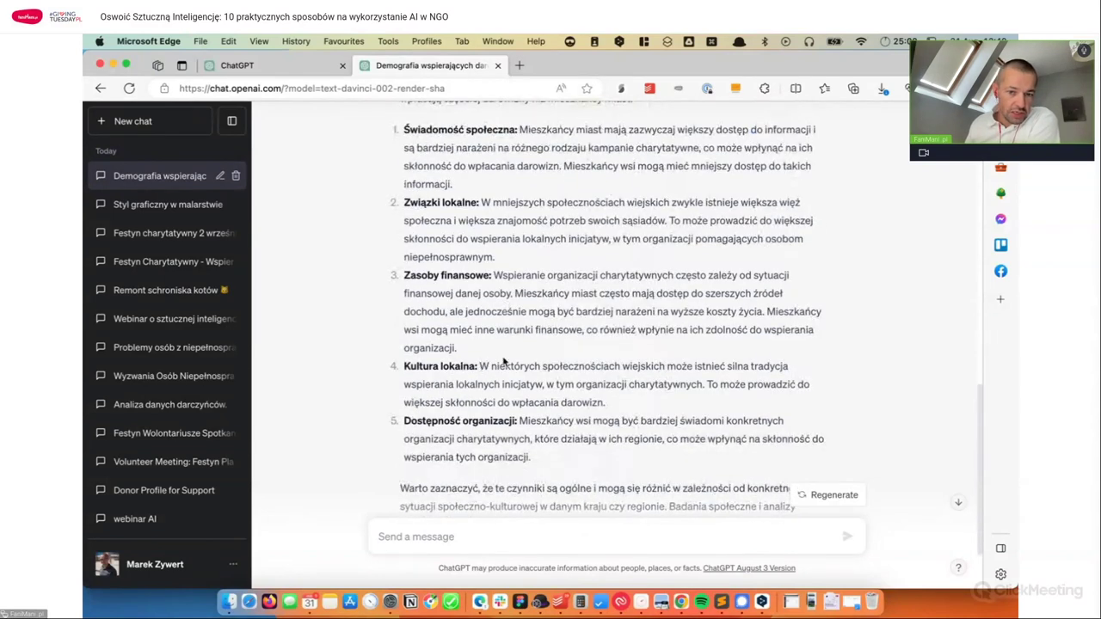
{"action": "scroll", "coordinate": [506, 361], "scroll_direction": "down", "scroll_amount": 3}
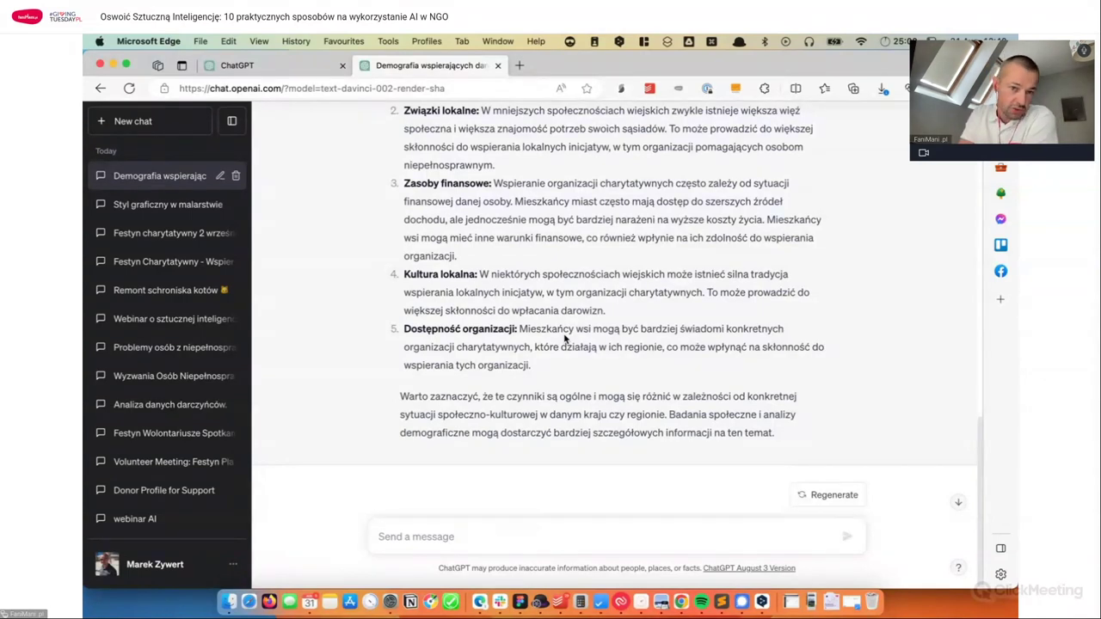
{"action": "scroll", "coordinate": [564, 338], "scroll_direction": "up", "scroll_amount": 3}
{"action": "scroll", "coordinate": [564, 332], "scroll_direction": "down", "scroll_amount": 1}
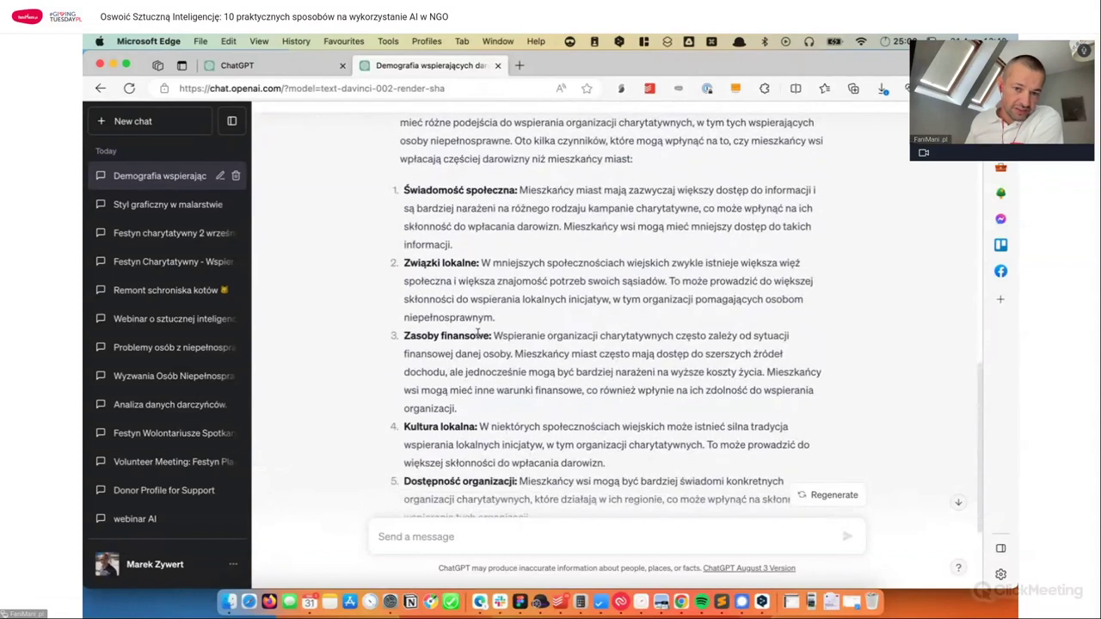
{"action": "left_click_drag", "start_coordinate": [492, 335], "coordinate": [400, 336]}
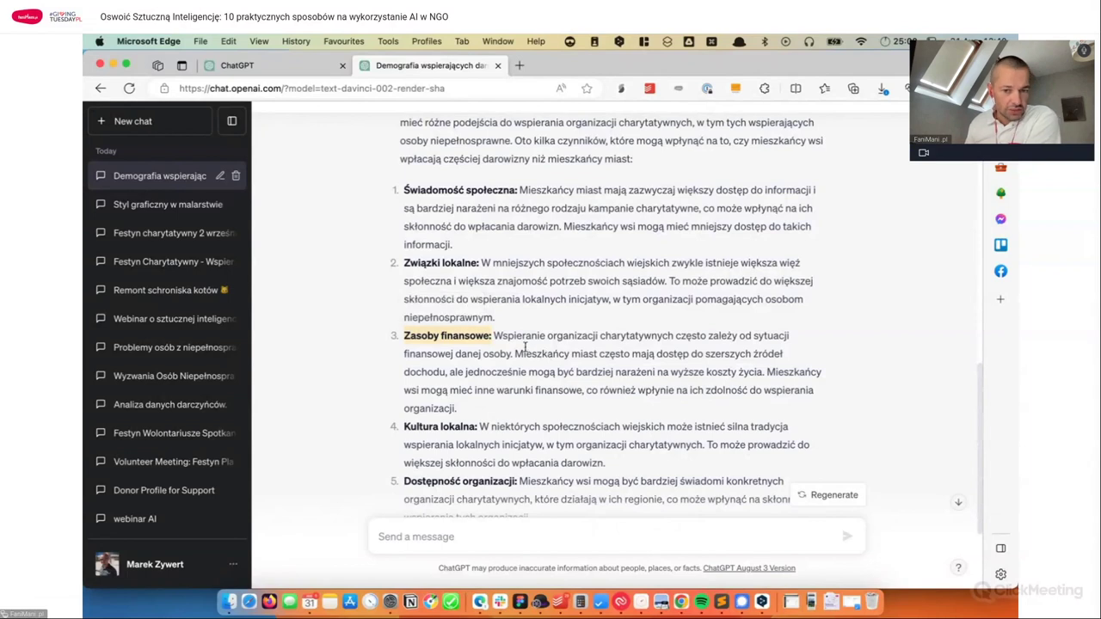
{"action": "scroll", "coordinate": [529, 344], "scroll_direction": "down", "scroll_amount": 2}
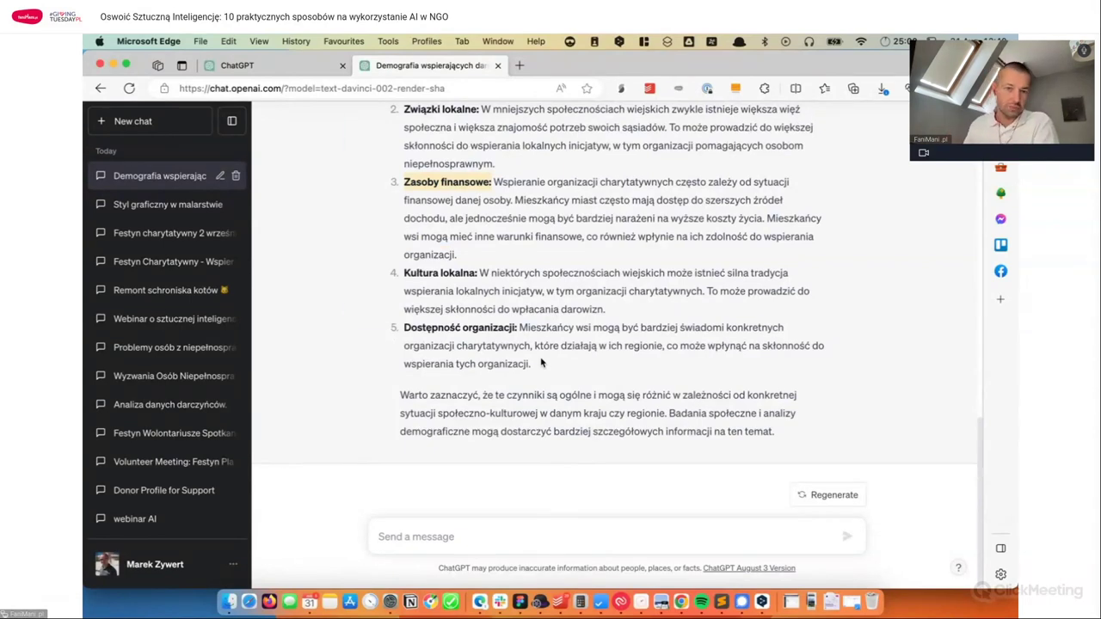
Step: Switch to the "Webinar FaniMani AI - przykłady" document in Chrome and copy the volunteer meeting prompt under "Przygotowanie planu wydarzenia"
{"action": "key", "text": "super+Tab"}
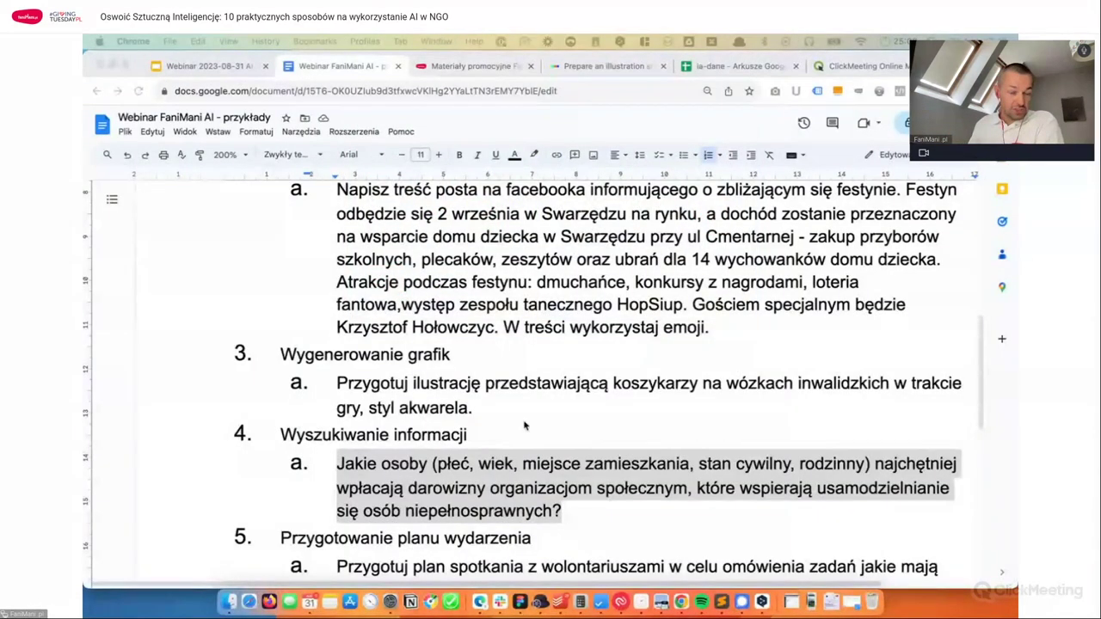
{"action": "scroll", "coordinate": [547, 426], "scroll_direction": "down", "scroll_amount": 4}
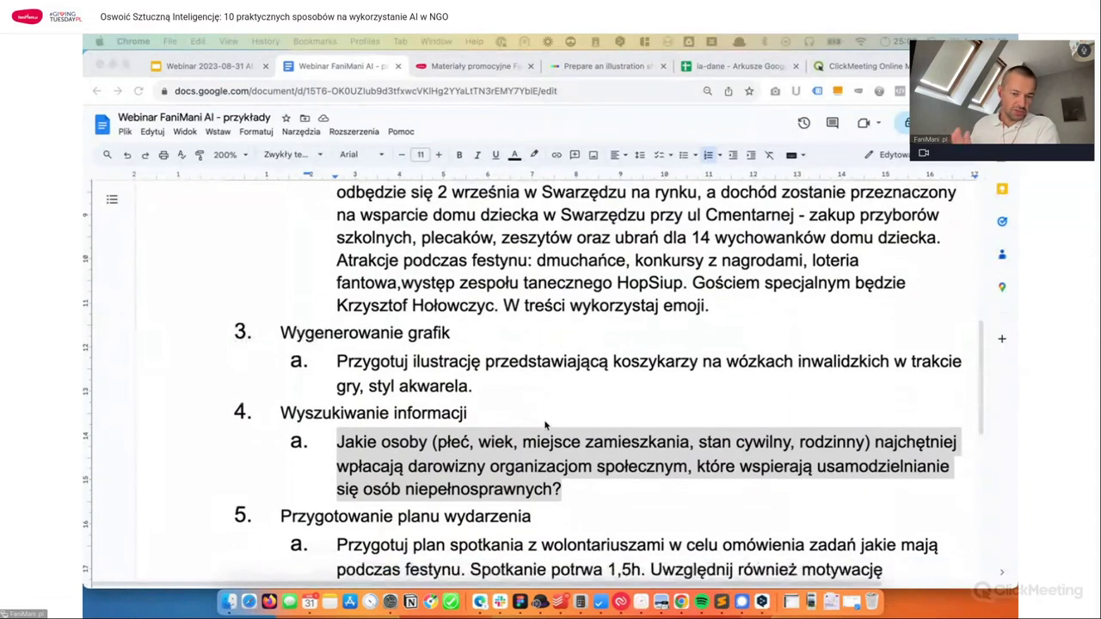
{"action": "left_click", "coordinate": [427, 465]}
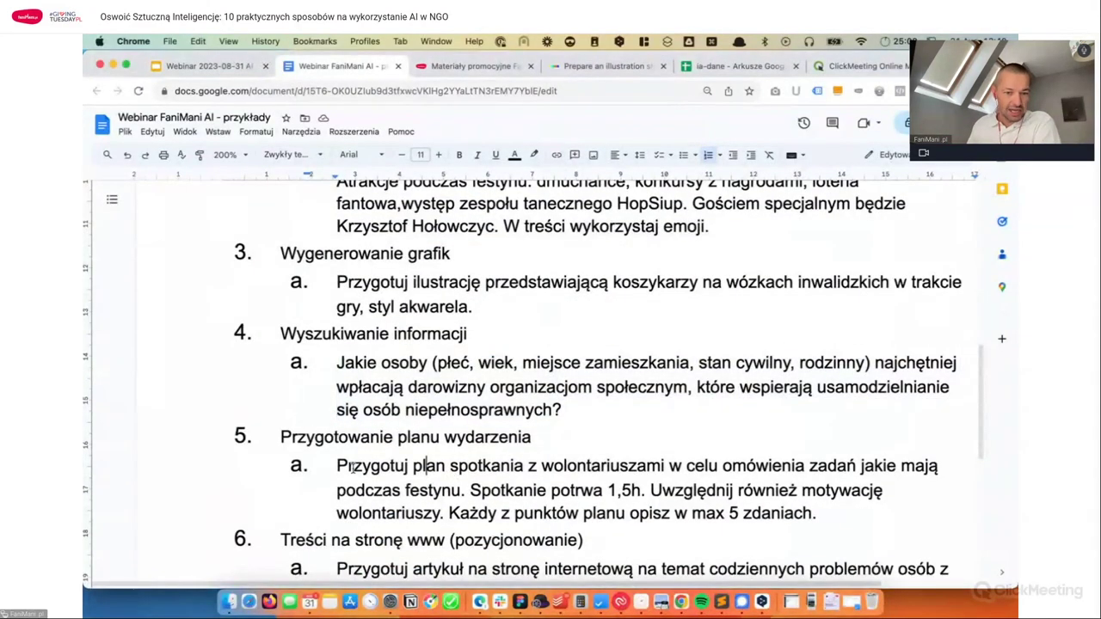
{"action": "left_click", "coordinate": [335, 465]}
{"action": "left_click", "coordinate": [830, 507], "text": "shift"}
{"action": "key", "text": "super+c"}
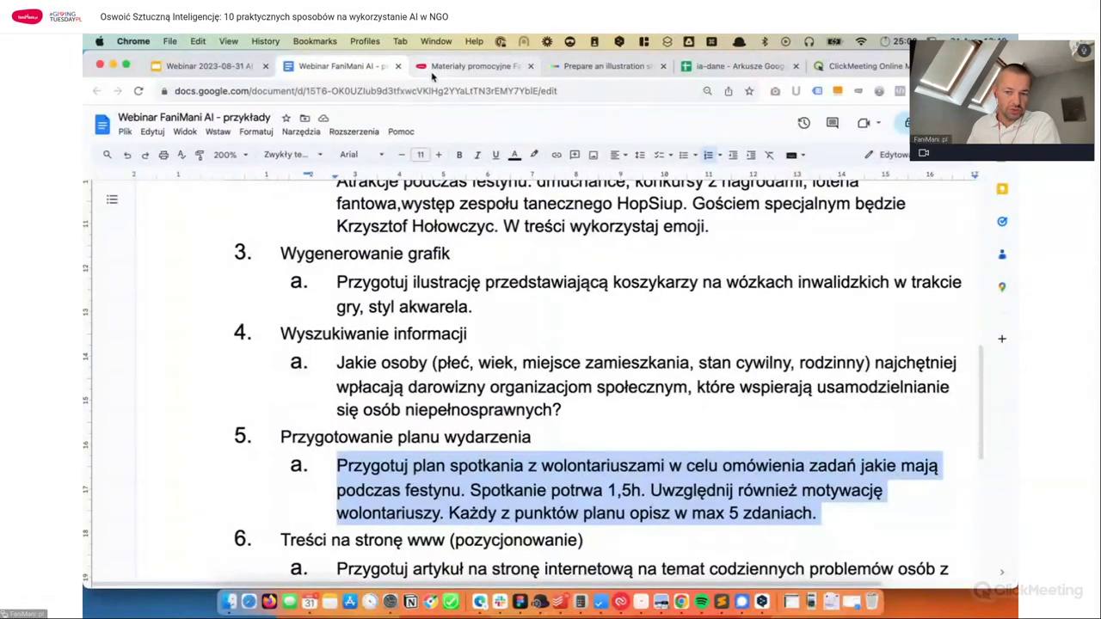
Step: Return to ChatGPT in Edge, start a new chat and submit the copied prompt for a 1,5h volunteer meeting plan
{"action": "key", "text": "super+Tab"}
{"action": "left_click", "coordinate": [132, 121]}
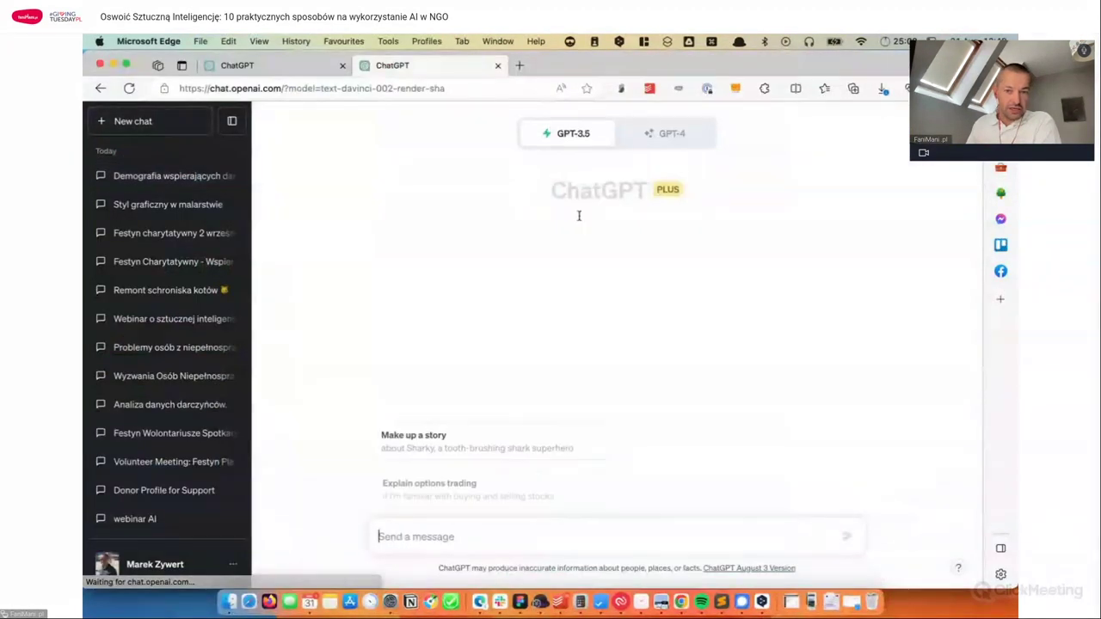
{"action": "key", "text": "super+v"}
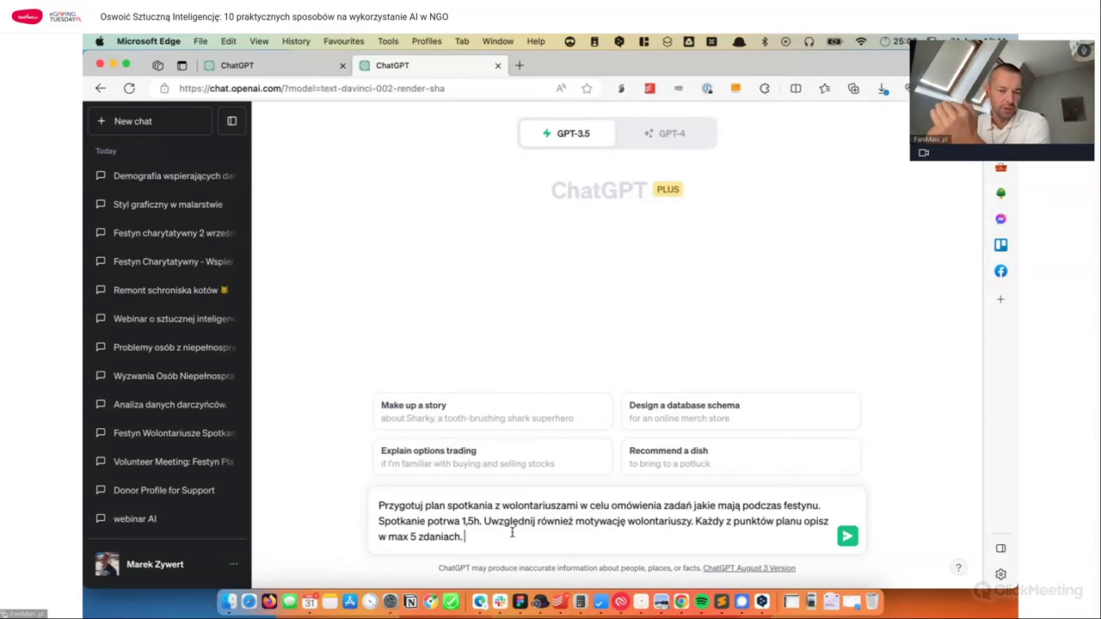
{"action": "key", "text": "Return"}
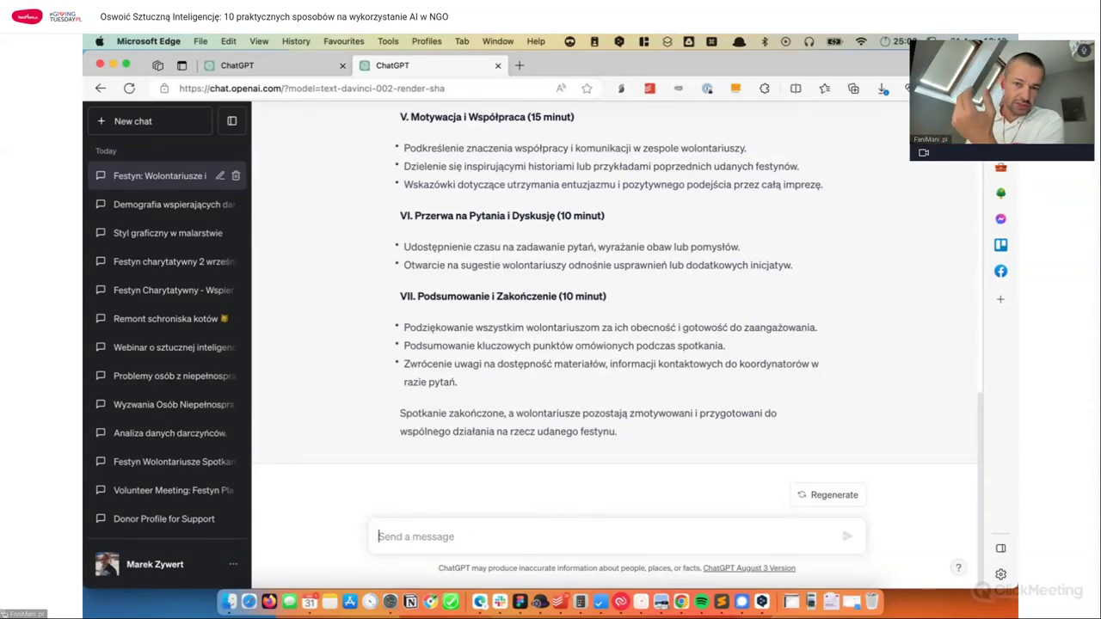
Step: Examine the volunteer meeting plan from its start through "II. Cele i Oczekiwania", highlighting the total meeting duration and the time allotted to the first two sections
{"action": "scroll", "coordinate": [551, 400], "scroll_direction": "up", "scroll_amount": 5}
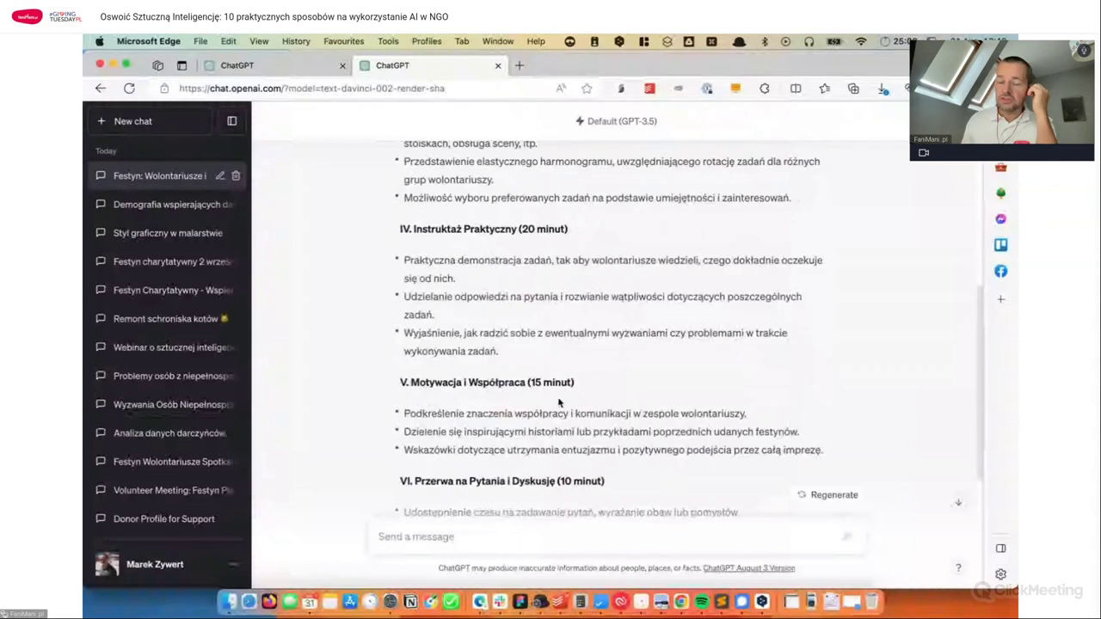
{"action": "scroll", "coordinate": [558, 403], "scroll_direction": "up", "scroll_amount": 10}
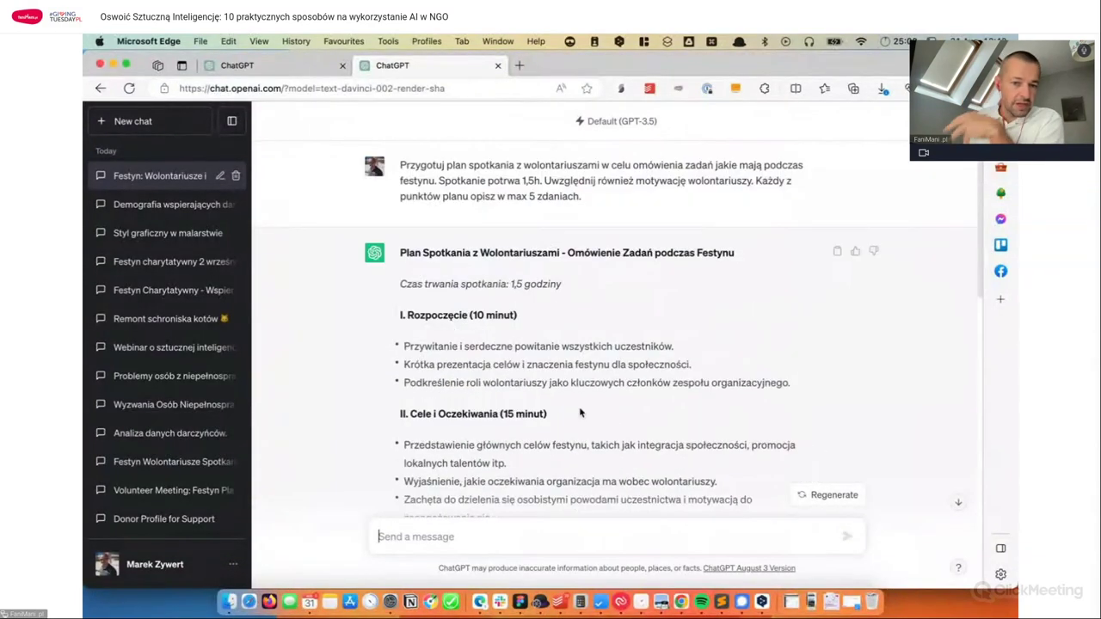
{"action": "scroll", "coordinate": [610, 392], "scroll_direction": "down", "scroll_amount": 2}
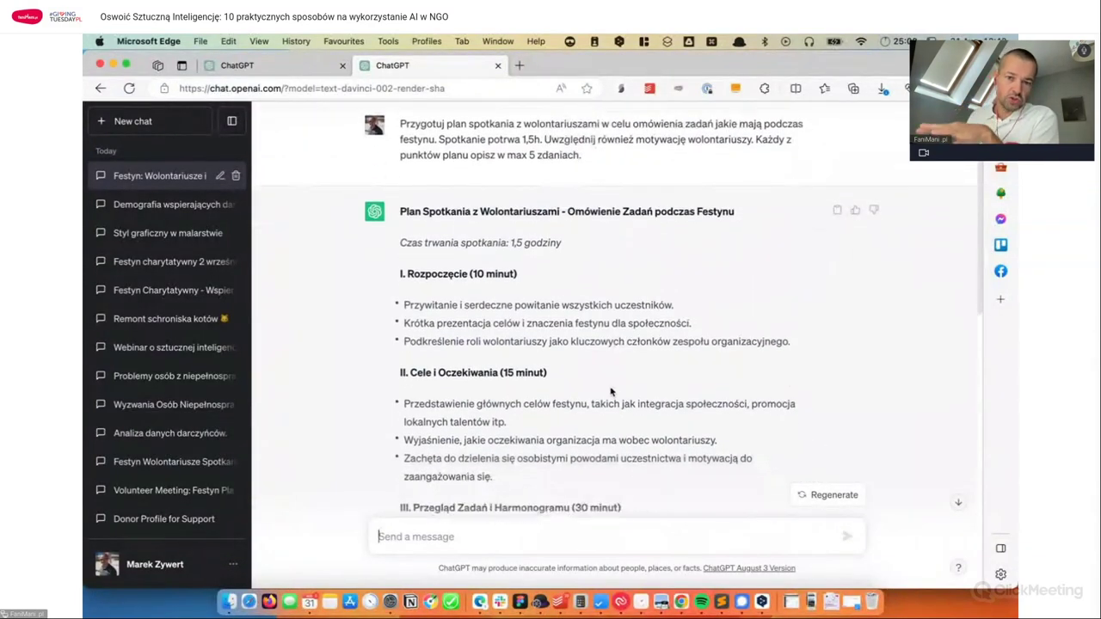
{"action": "scroll", "coordinate": [607, 383], "scroll_direction": "down", "scroll_amount": 3}
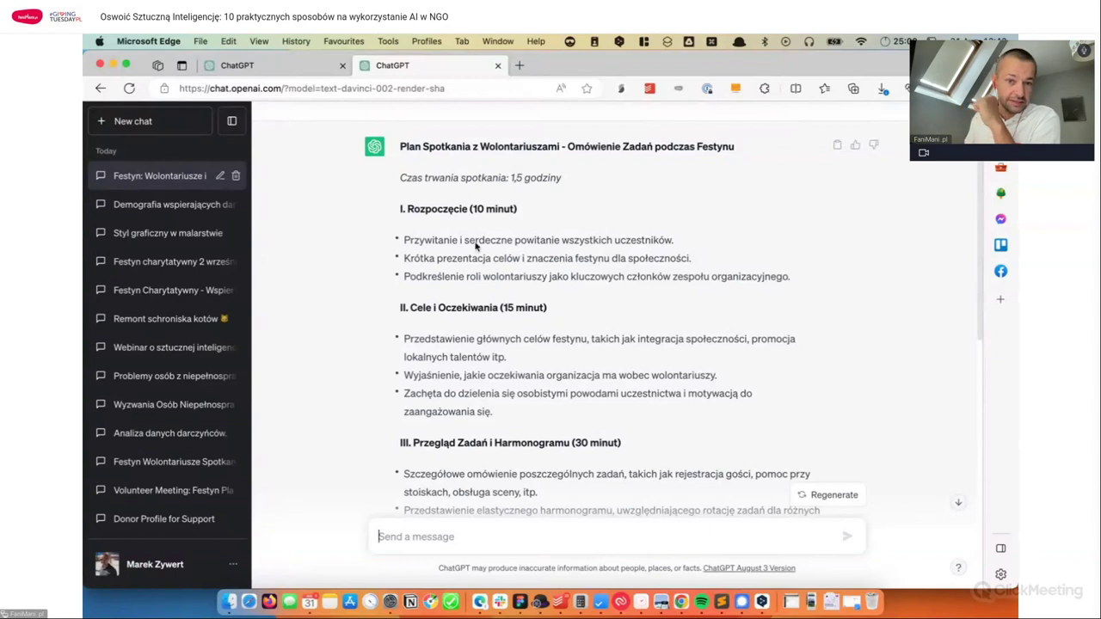
{"action": "left_click_drag", "start_coordinate": [423, 178], "coordinate": [561, 178]}
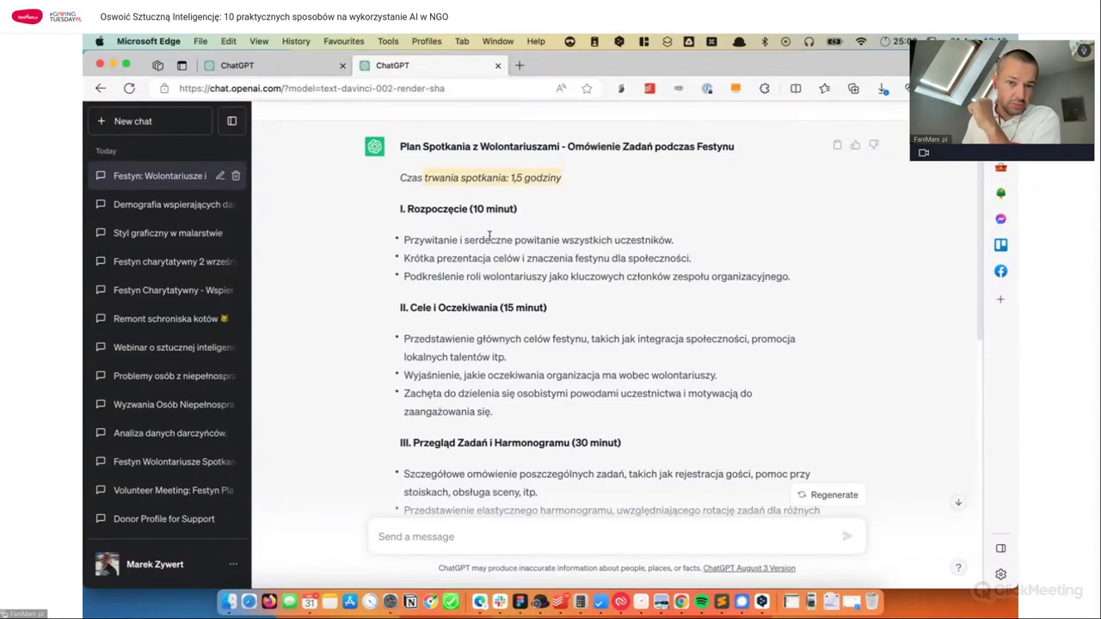
{"action": "scroll", "coordinate": [488, 234], "scroll_direction": "down", "scroll_amount": 1}
{"action": "left_click_drag", "start_coordinate": [398, 188], "coordinate": [535, 189]}
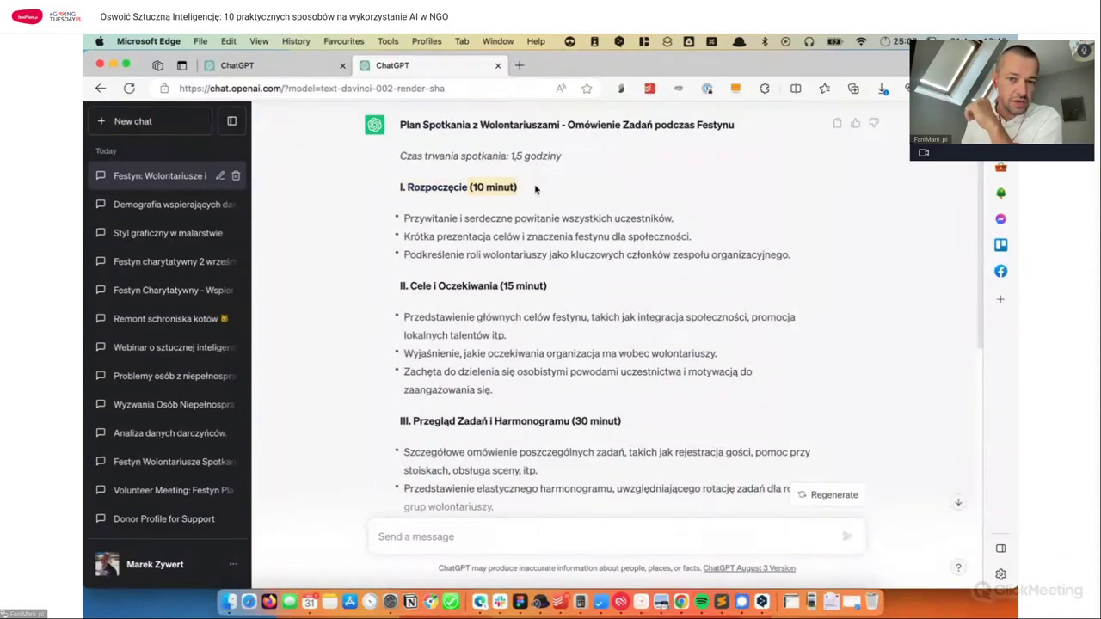
{"action": "scroll", "coordinate": [514, 288], "scroll_direction": "down", "scroll_amount": 3}
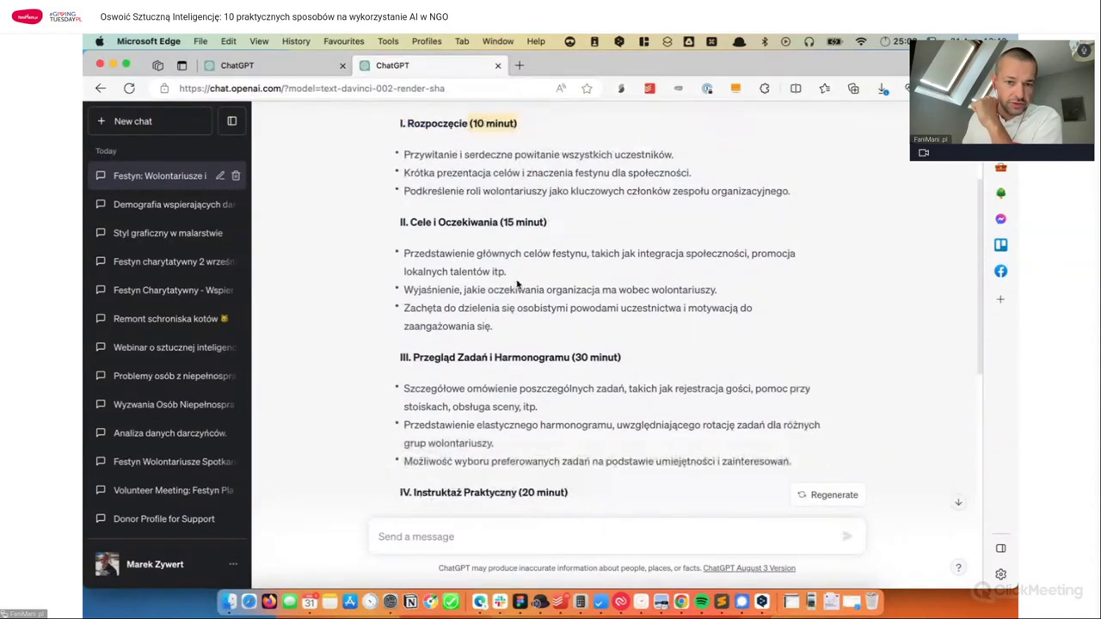
{"action": "left_click_drag", "start_coordinate": [439, 220], "coordinate": [547, 220]}
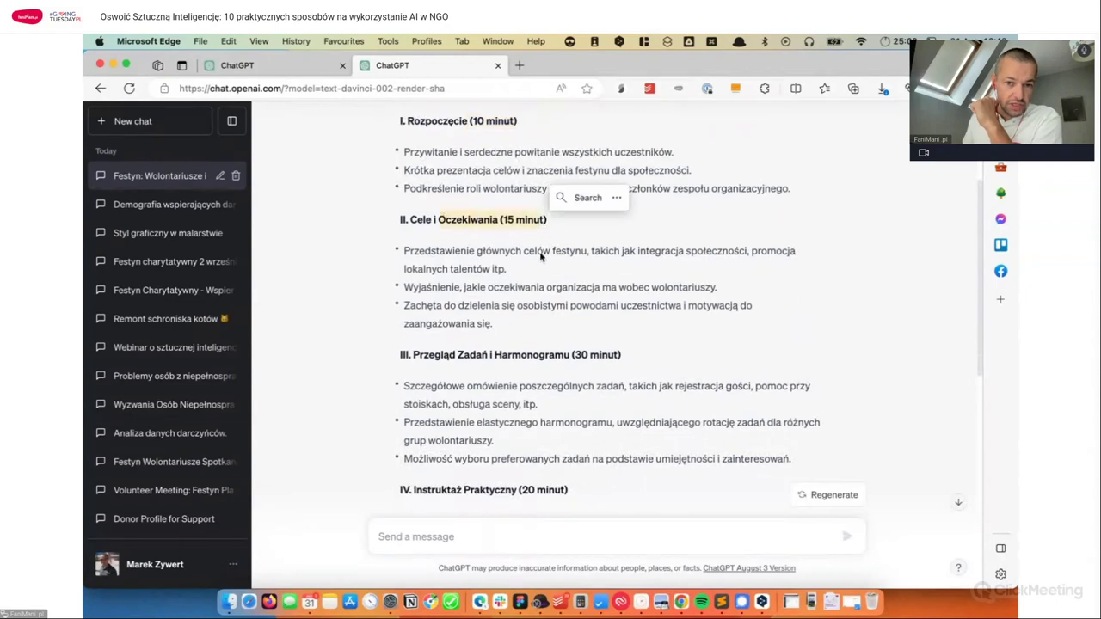
{"action": "left_click_drag", "start_coordinate": [509, 269], "coordinate": [403, 152]}
{"action": "left_click", "coordinate": [518, 269]}
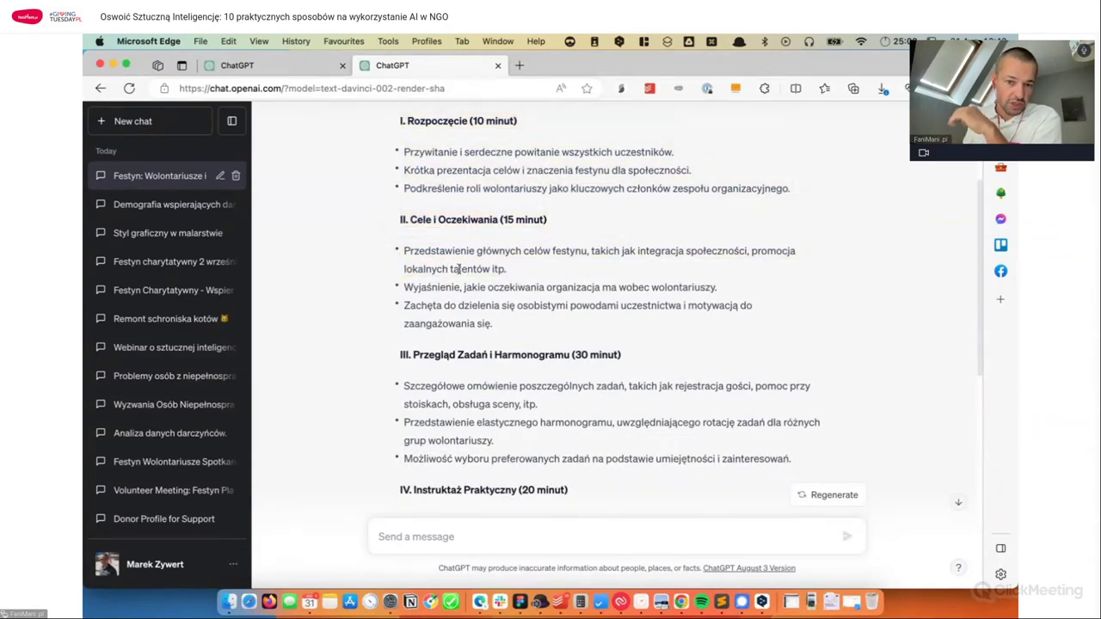
Step: Read the rest of the plan through "VII. Podsumowanie i Zakończenie", highlighting the "Motywacja i Współpraca" and "Przerwa na Pytania i Dyskusję" sections
{"action": "scroll", "coordinate": [527, 272], "scroll_direction": "down", "scroll_amount": 1}
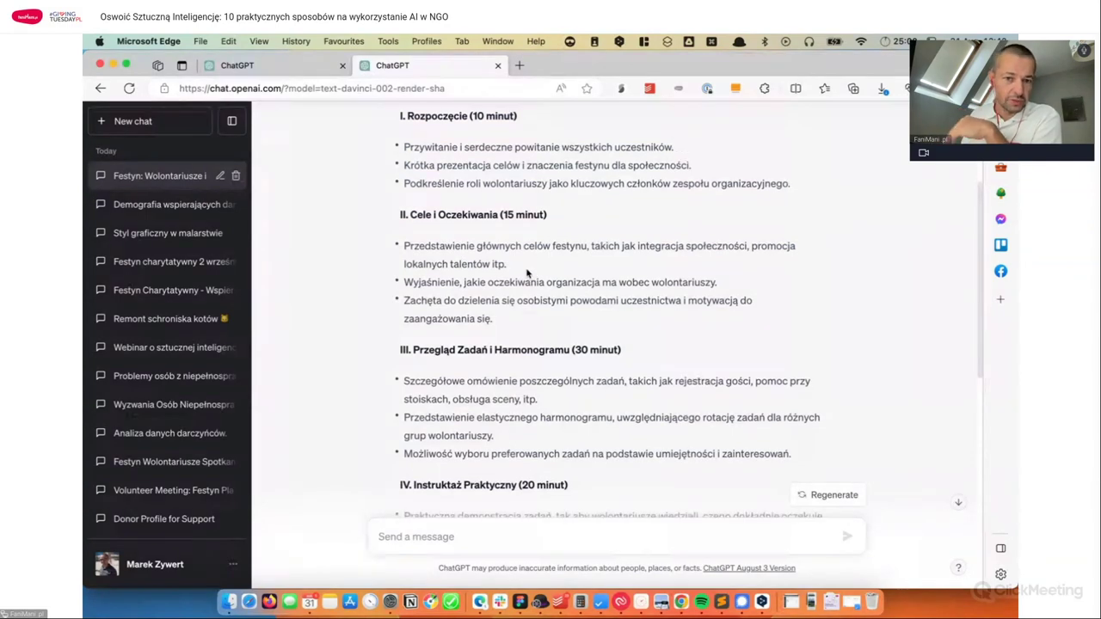
{"action": "scroll", "coordinate": [527, 272], "scroll_direction": "down", "scroll_amount": 3}
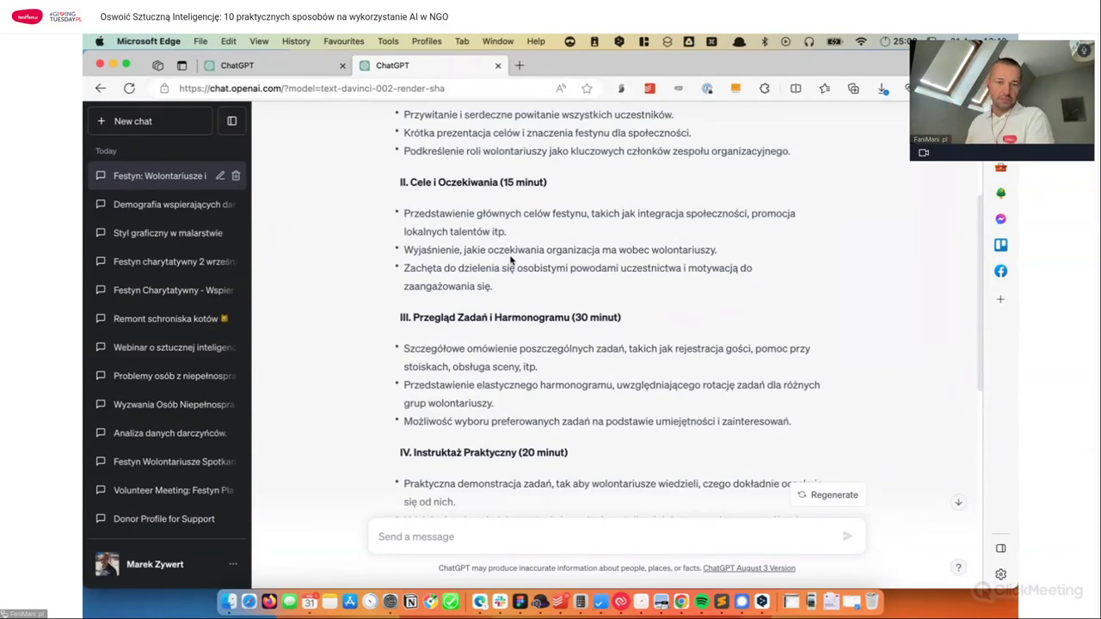
{"action": "scroll", "coordinate": [516, 259], "scroll_direction": "down", "scroll_amount": 5}
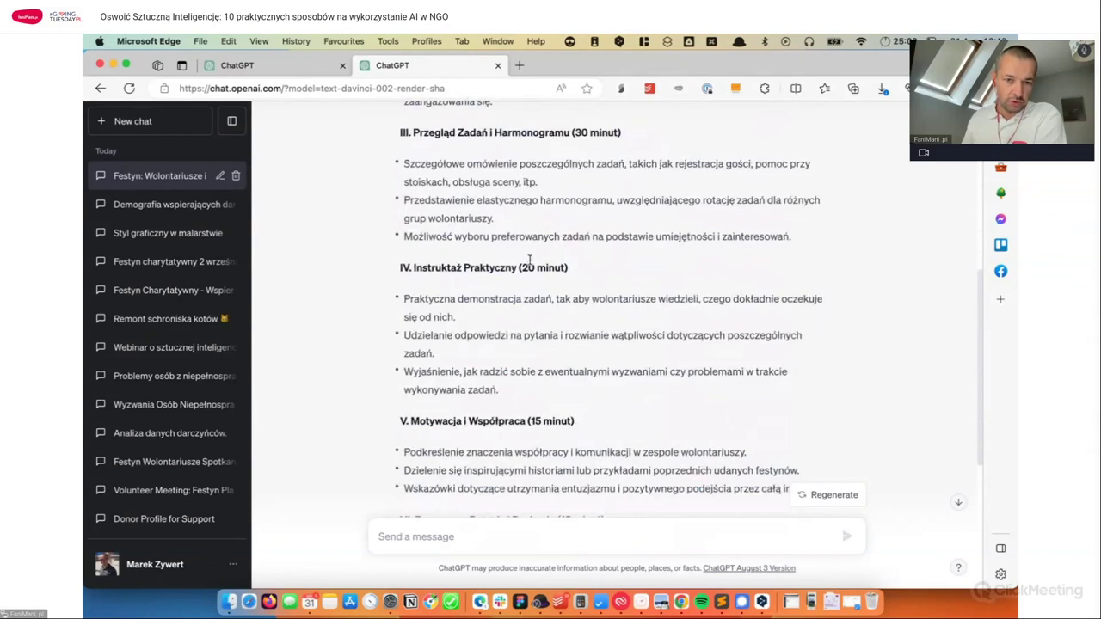
{"action": "scroll", "coordinate": [526, 262], "scroll_direction": "down", "scroll_amount": 5}
{"action": "left_click_drag", "start_coordinate": [412, 245], "coordinate": [651, 297]}
{"action": "scroll", "coordinate": [514, 298], "scroll_direction": "down", "scroll_amount": 2}
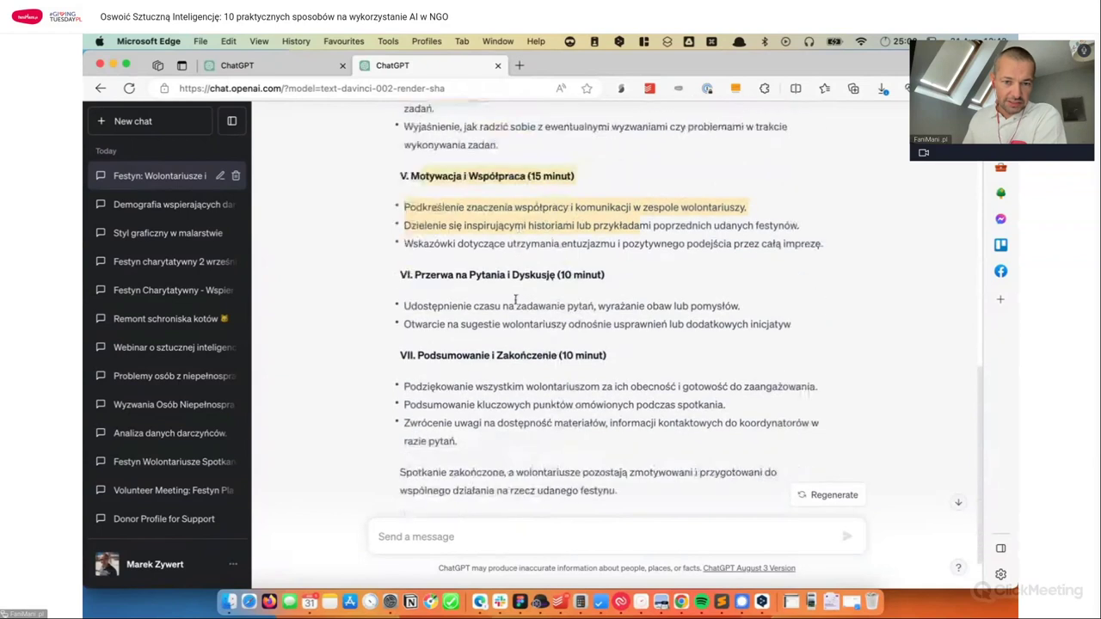
{"action": "scroll", "coordinate": [545, 317], "scroll_direction": "down", "scroll_amount": 2}
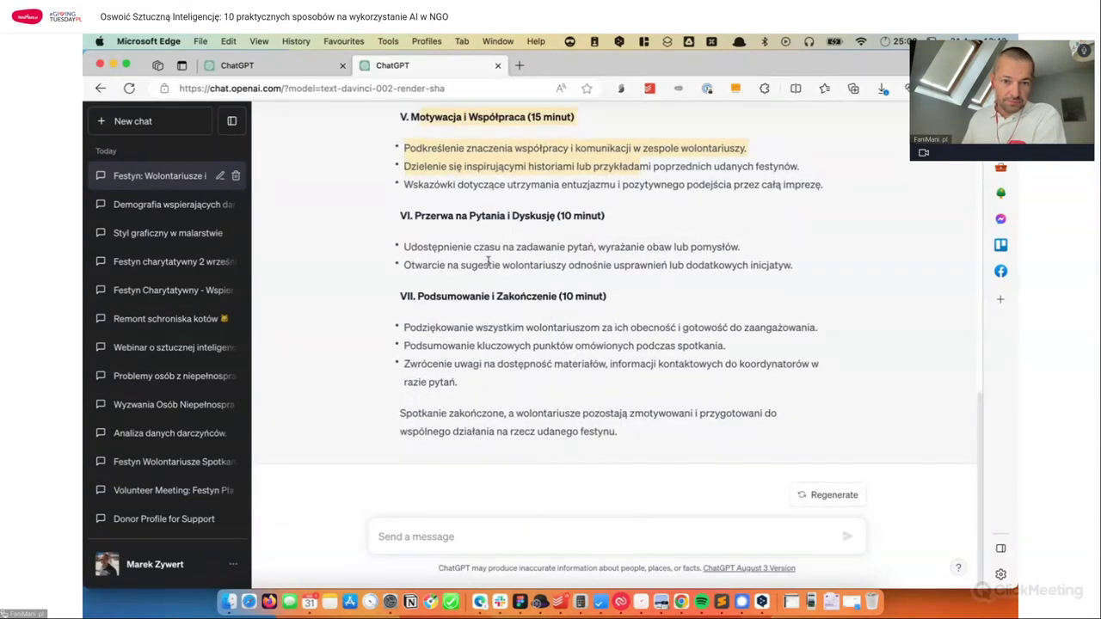
{"action": "left_click_drag", "start_coordinate": [413, 216], "coordinate": [602, 219]}
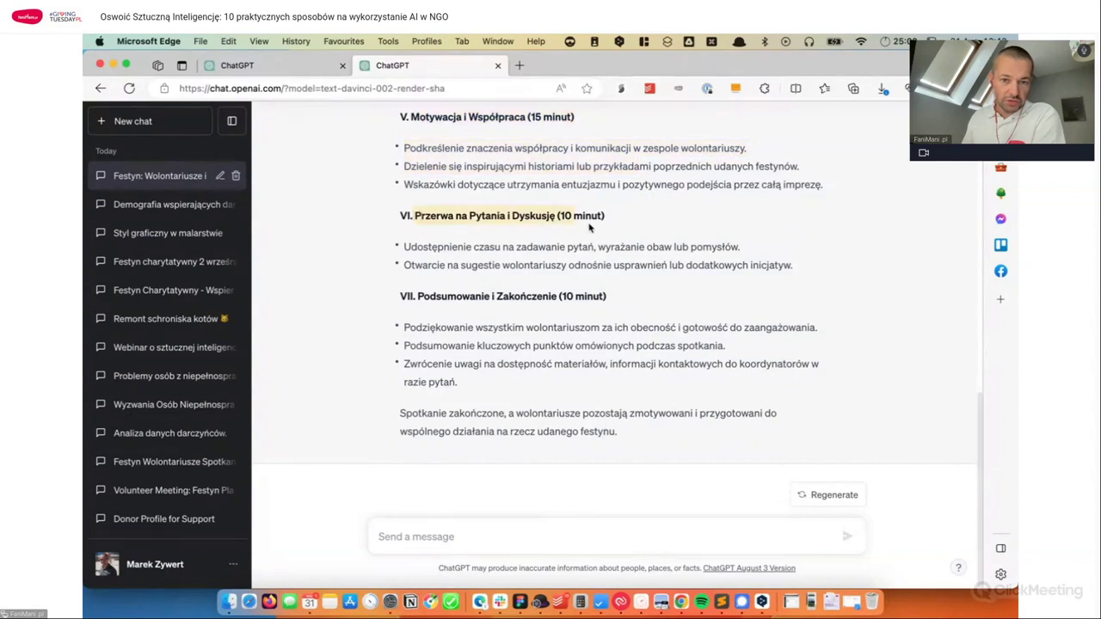
{"action": "left_click", "coordinate": [629, 308]}
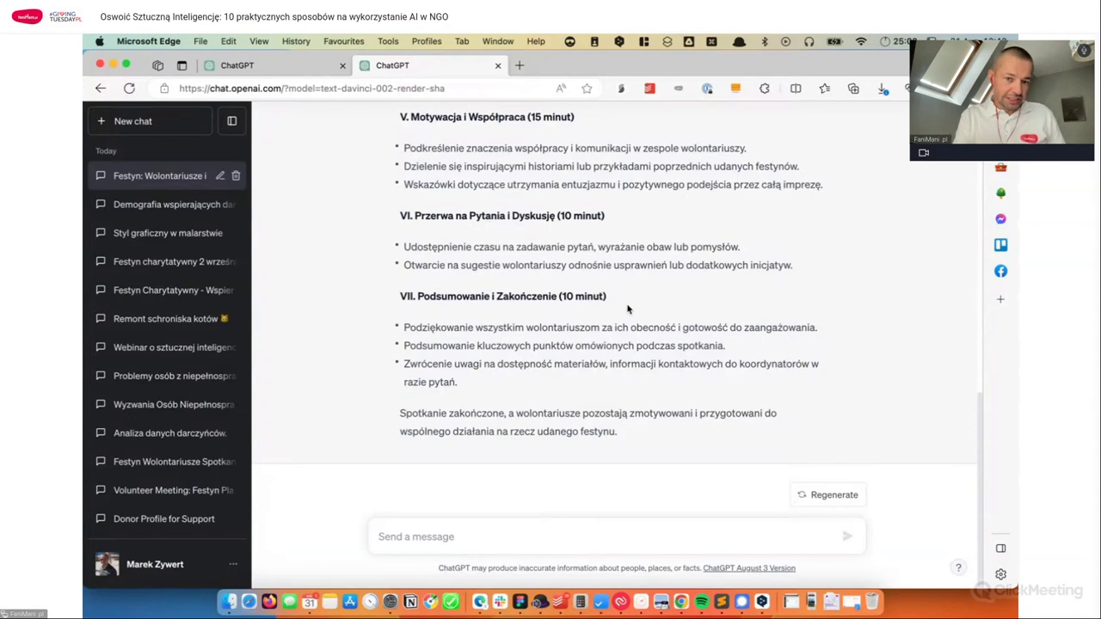
Step: Review the plan's sections again from "I. Rozpoczęcie" and highlight the time allotted to "IV. Instruktaż Praktyczny"
{"action": "scroll", "coordinate": [631, 314], "scroll_direction": "up", "scroll_amount": 4}
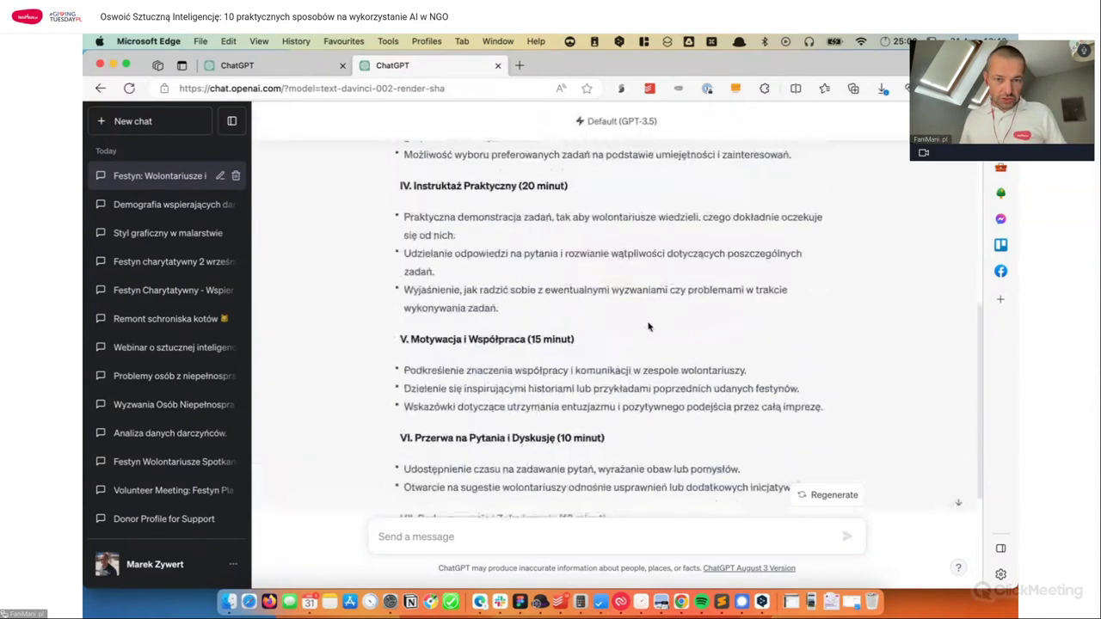
{"action": "scroll", "coordinate": [632, 322], "scroll_direction": "up", "scroll_amount": 3}
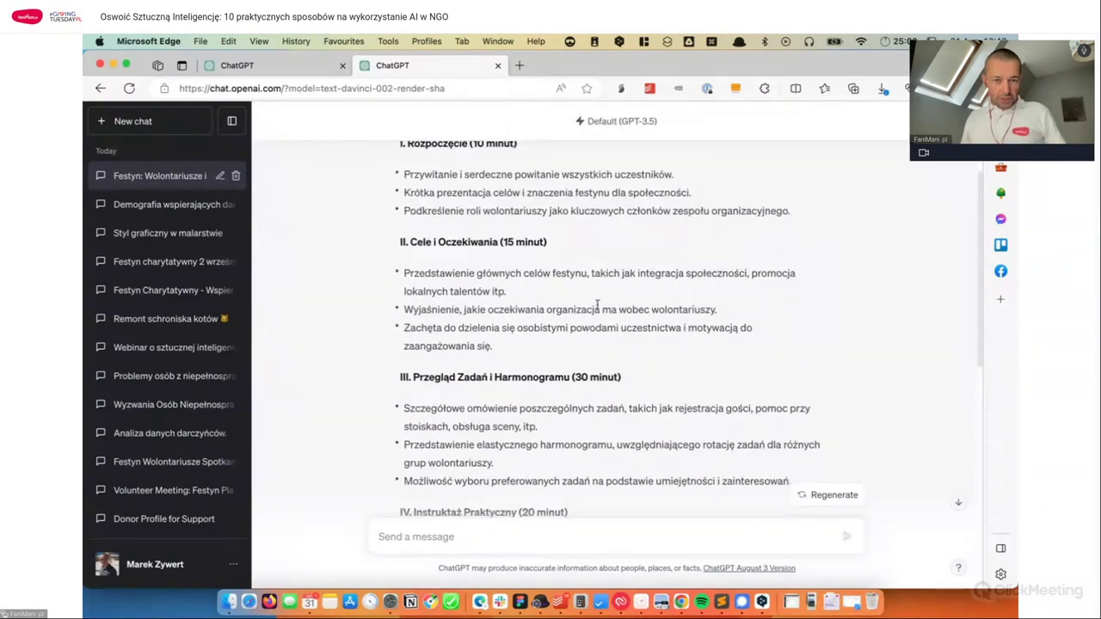
{"action": "scroll", "coordinate": [594, 306], "scroll_direction": "up", "scroll_amount": 1}
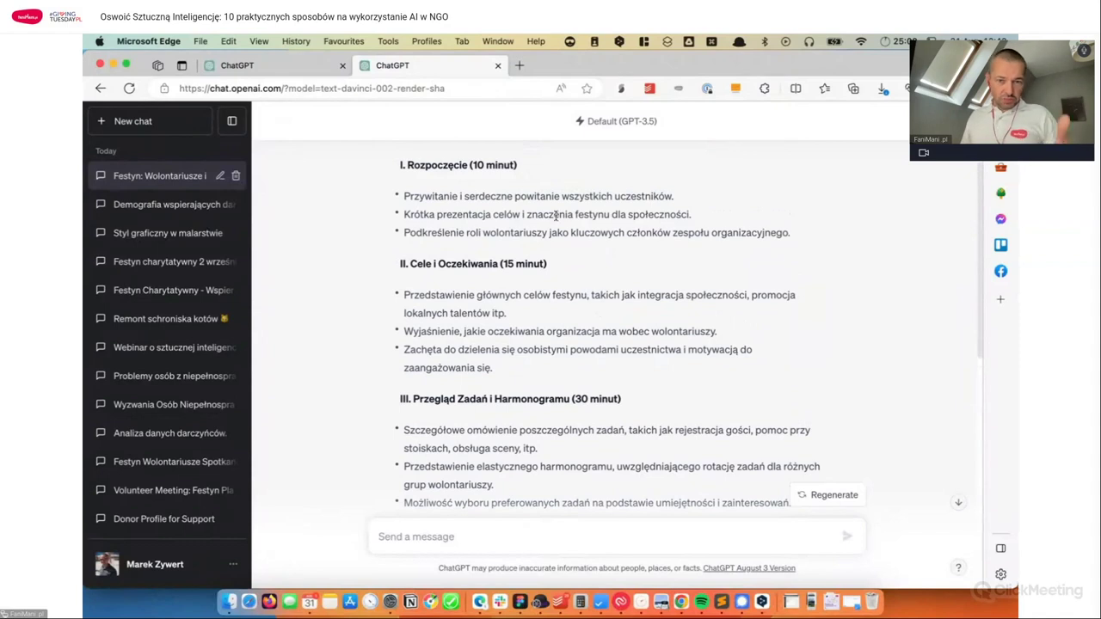
{"action": "scroll", "coordinate": [591, 317], "scroll_direction": "down", "scroll_amount": 3}
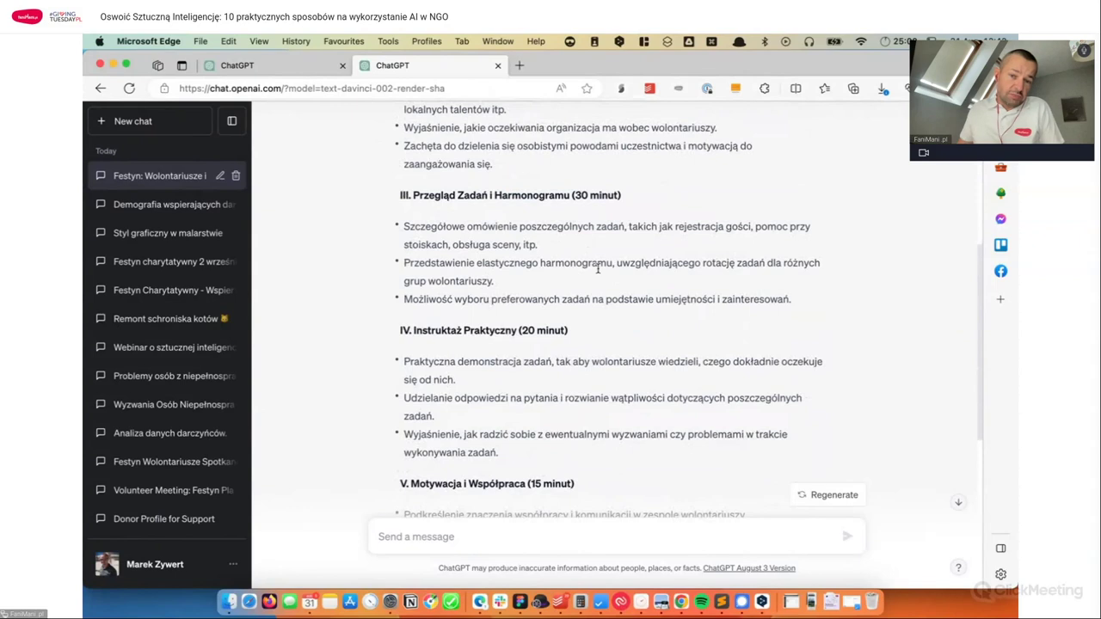
{"action": "scroll", "coordinate": [605, 315], "scroll_direction": "down", "scroll_amount": 2}
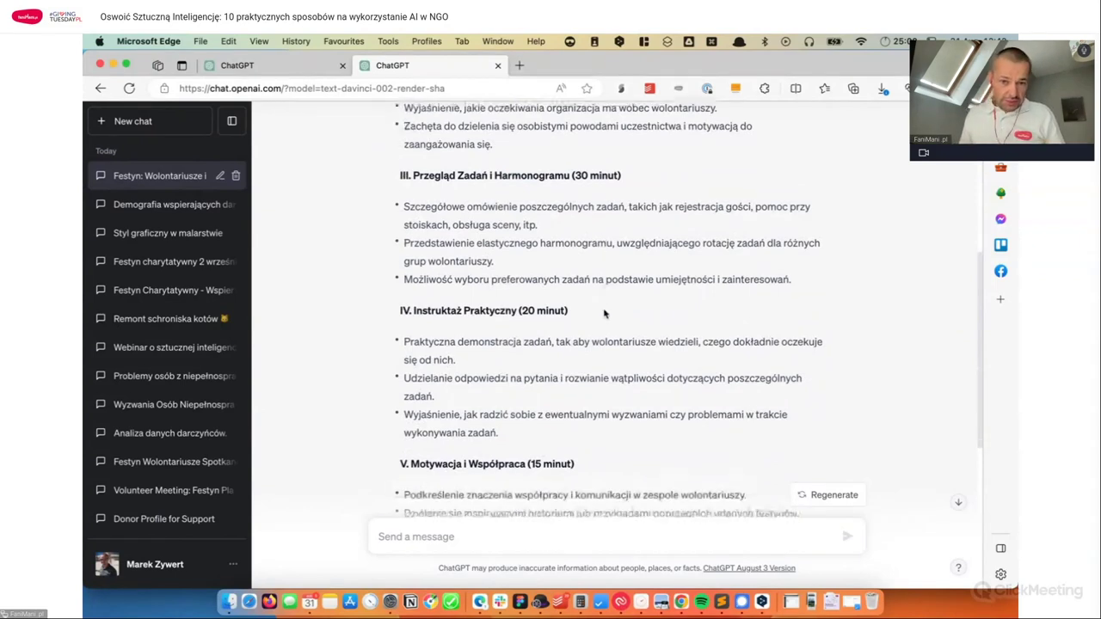
{"action": "left_click_drag", "start_coordinate": [520, 230], "coordinate": [583, 238]}
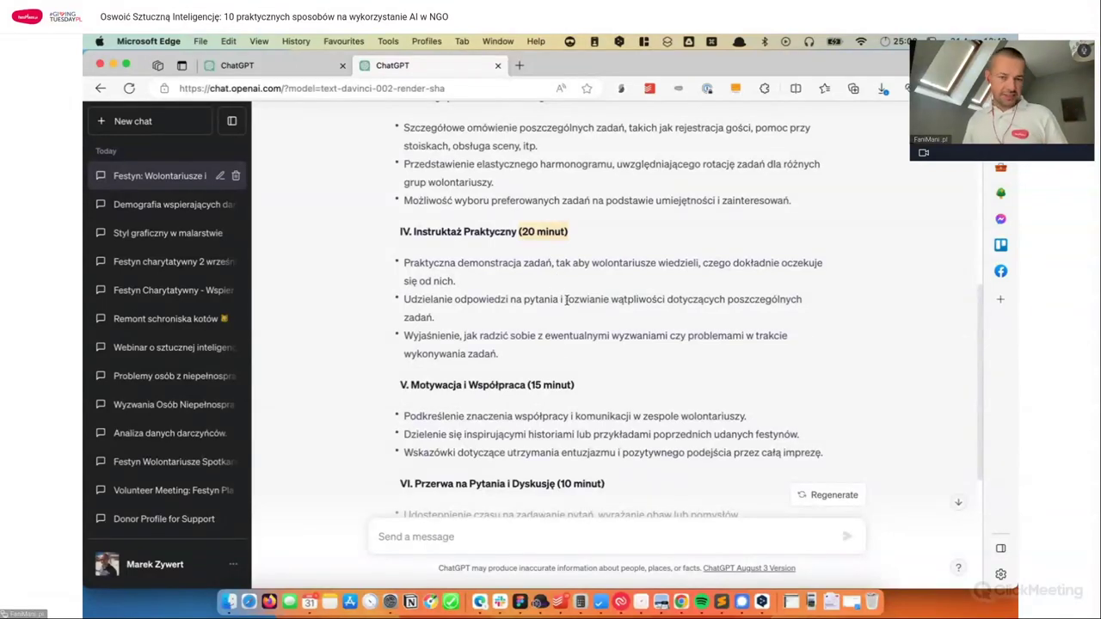
Step: Send the message "W jaki sposób mogę zrobić przerwę podczas spotkania, będzie na nim ok 100 osób, przerwa aktywna - ruch fizyczny, miejsca siedzące"
{"action": "scroll", "coordinate": [564, 344], "scroll_direction": "down", "scroll_amount": 3}
{"action": "scroll", "coordinate": [564, 344], "scroll_direction": "down", "scroll_amount": 2}
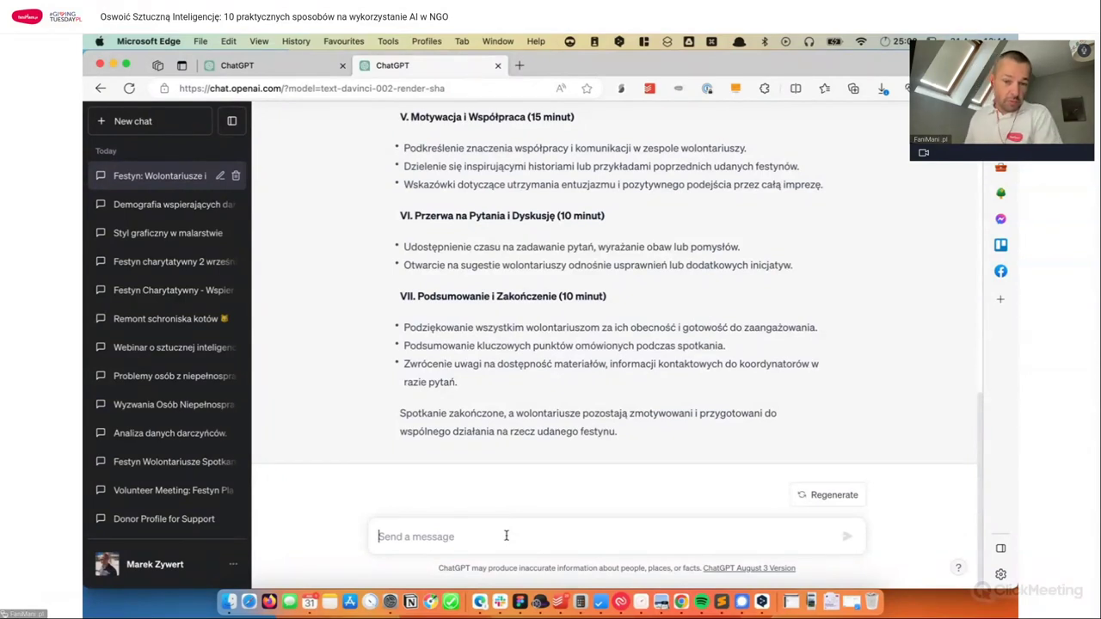
{"action": "type", "text": "W ja"}
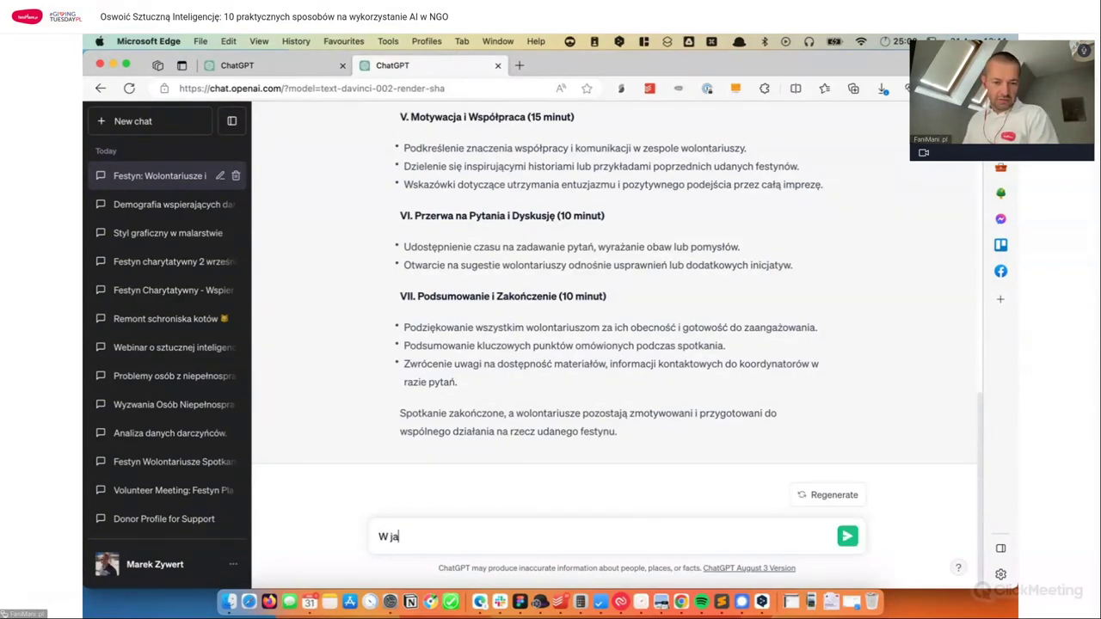
{"action": "type", "text": "ki sposób mog"}
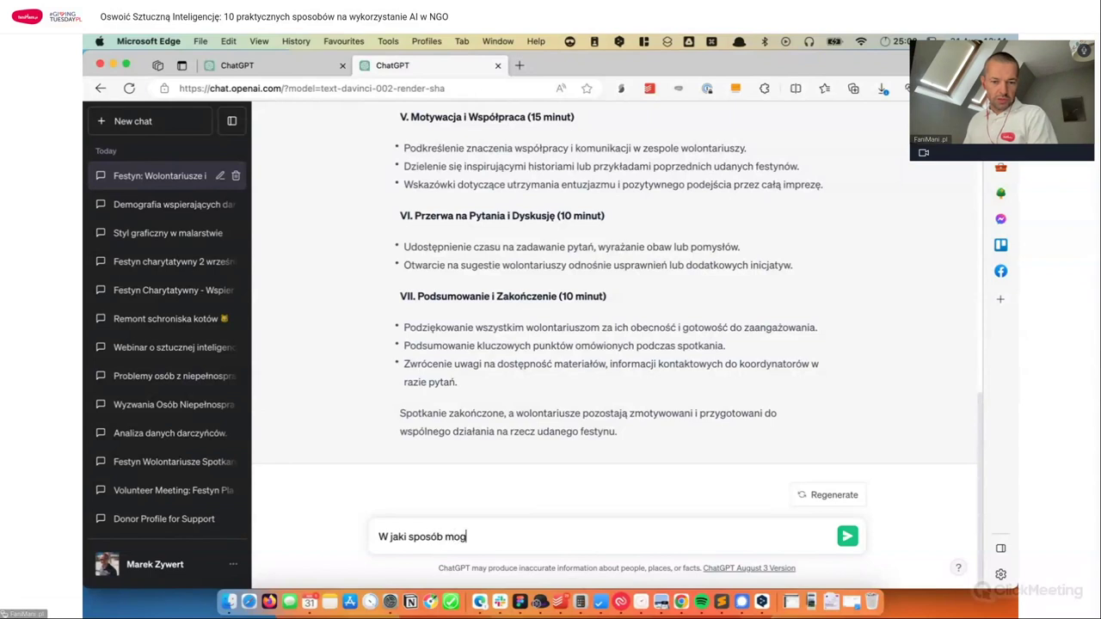
{"action": "type", "text": "ę zrobić pzer"}
{"action": "key", "text": "BackSpace"}
{"action": "key", "text": "BackSpace"}
{"action": "key", "text": "BackSpace"}
{"action": "type", "text": "rzerwę podczas spotkania, będzie na nim"}
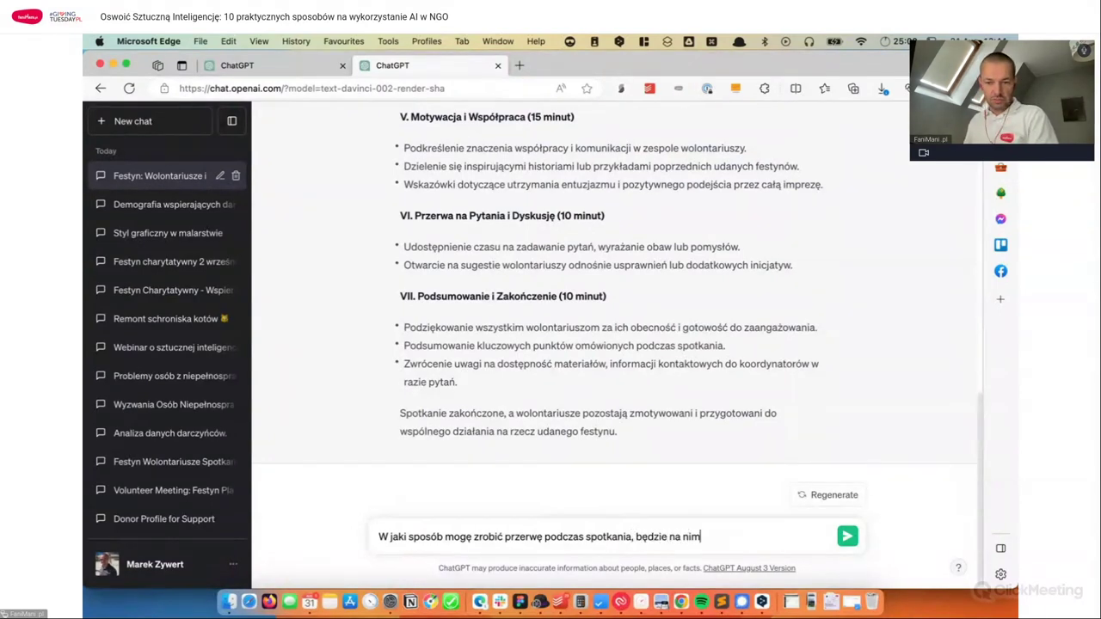
{"action": "type", "text": " ok 100 os"}
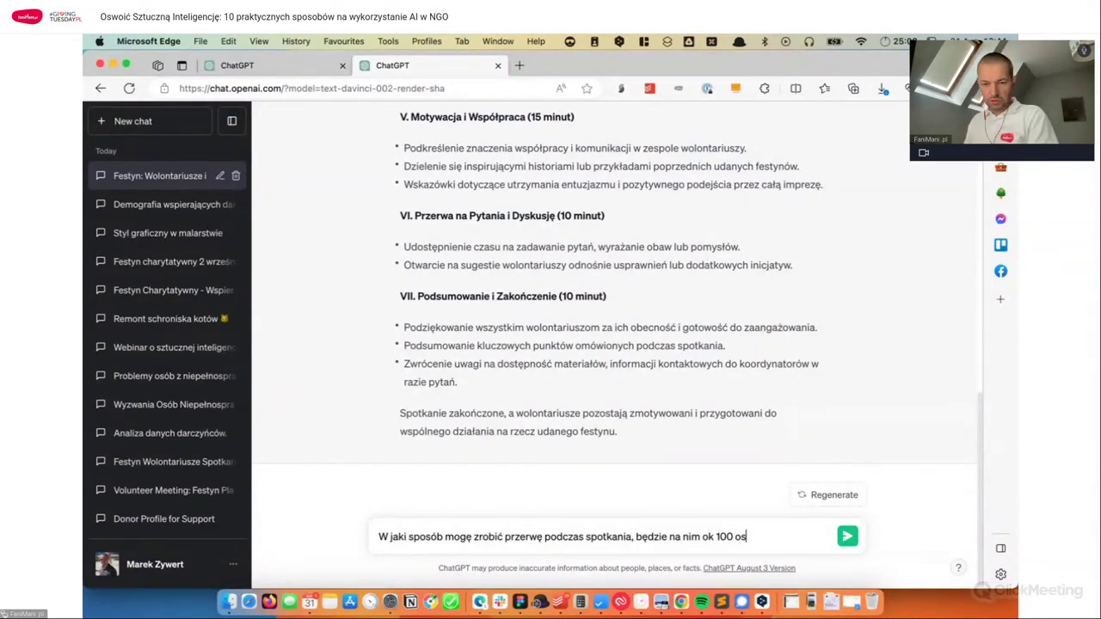
{"action": "type", "text": "ób, przerwa aktywna - ruch fizyczny,"}
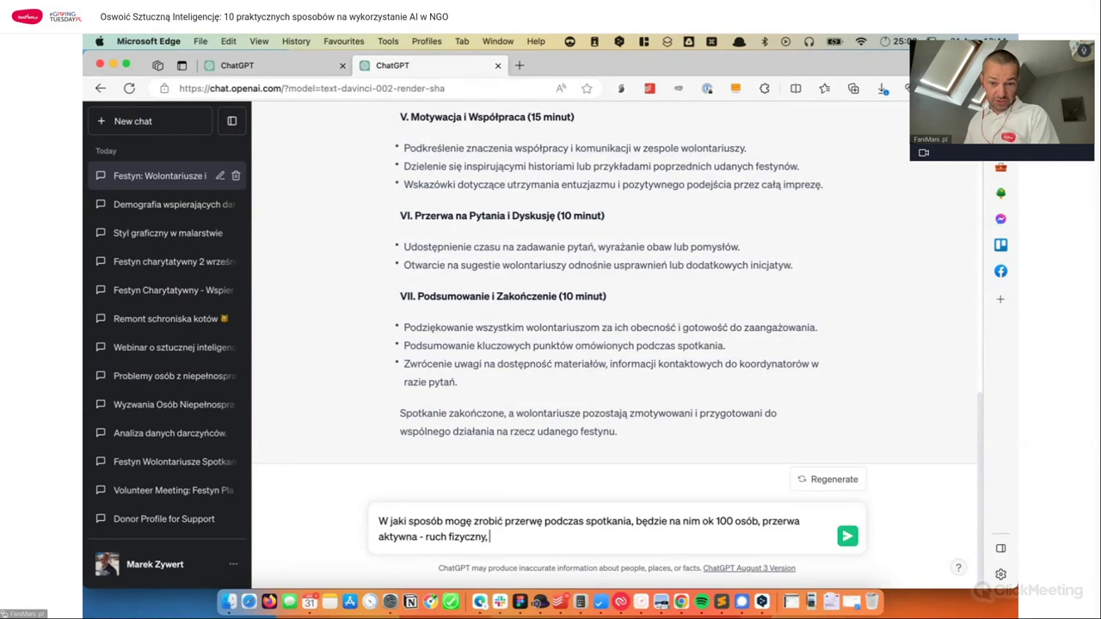
{"action": "type", "text": "miejsca s"}
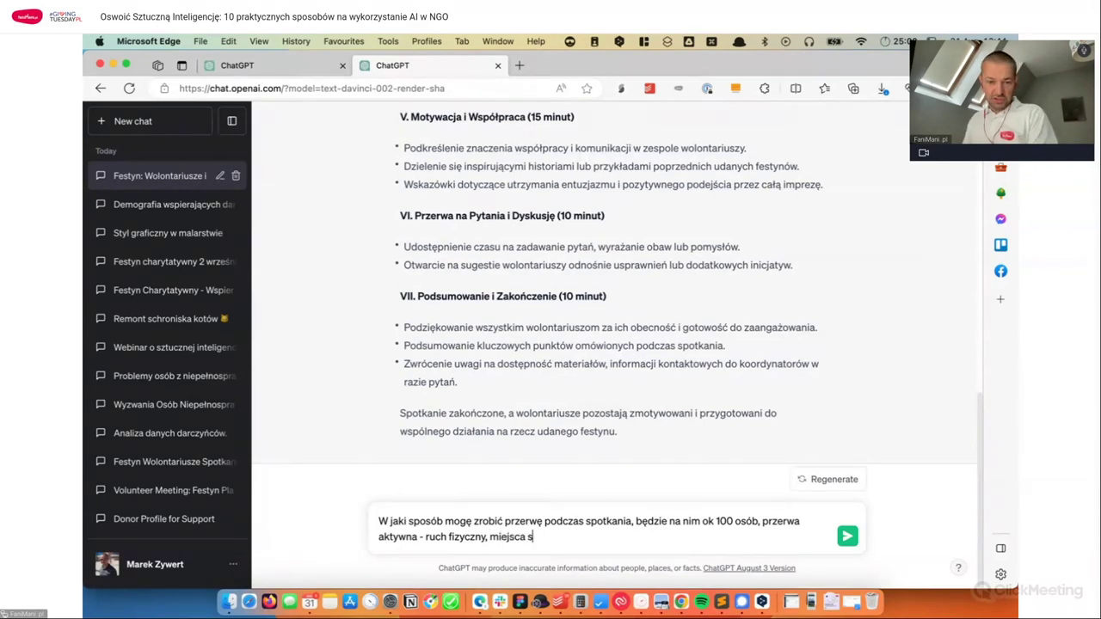
{"action": "type", "text": "iedzące"}
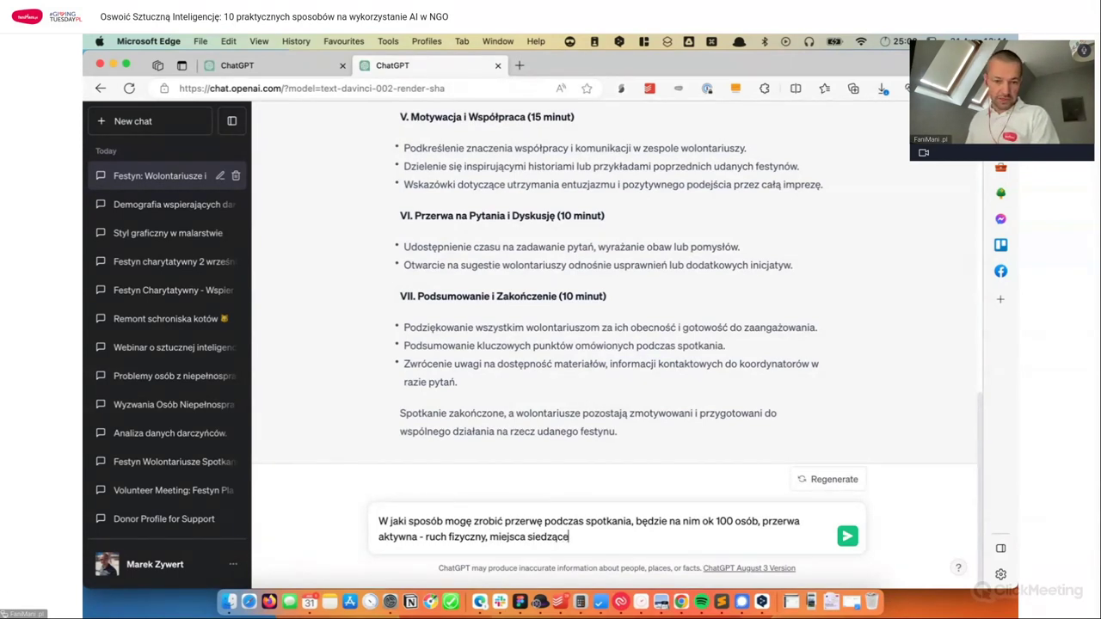
{"action": "key", "text": "Return"}
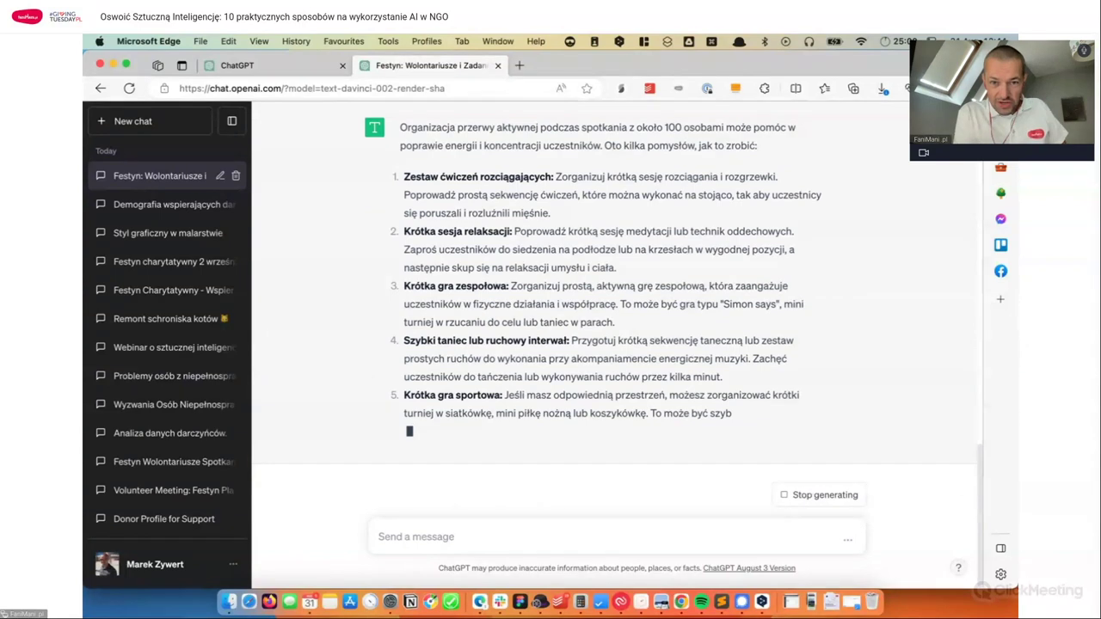
Step: Review the active break ideas and send the follow-up "jaka może być krótka gra zespołowa, max 5 minut, zespoły 2 osobowe"
{"action": "scroll", "coordinate": [594, 265], "scroll_direction": "up", "scroll_amount": 5}
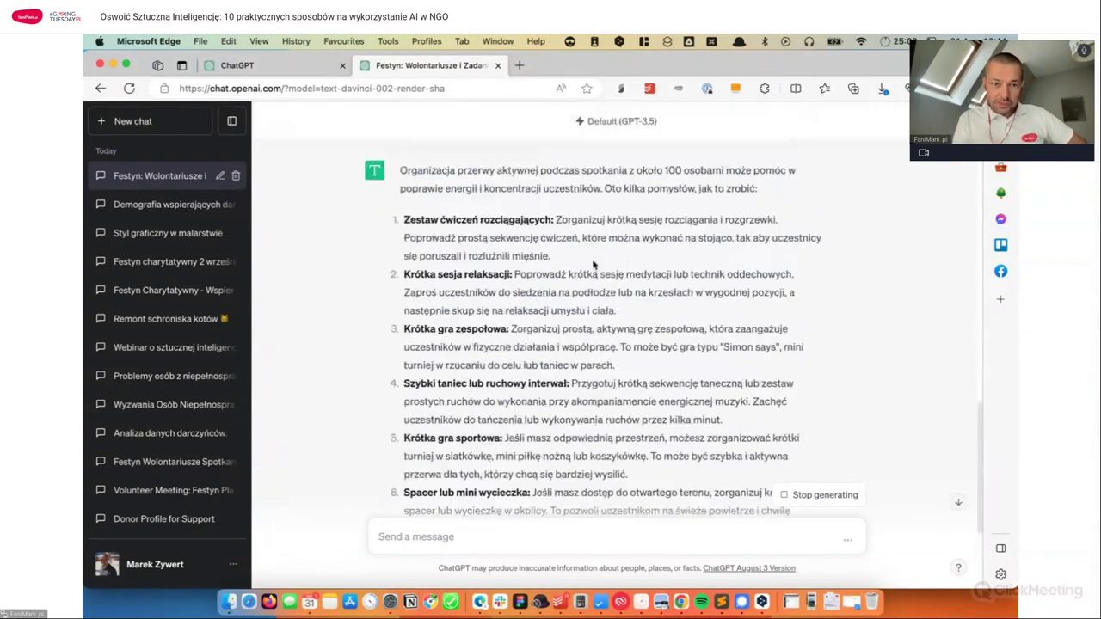
{"action": "scroll", "coordinate": [593, 265], "scroll_direction": "down", "scroll_amount": 3}
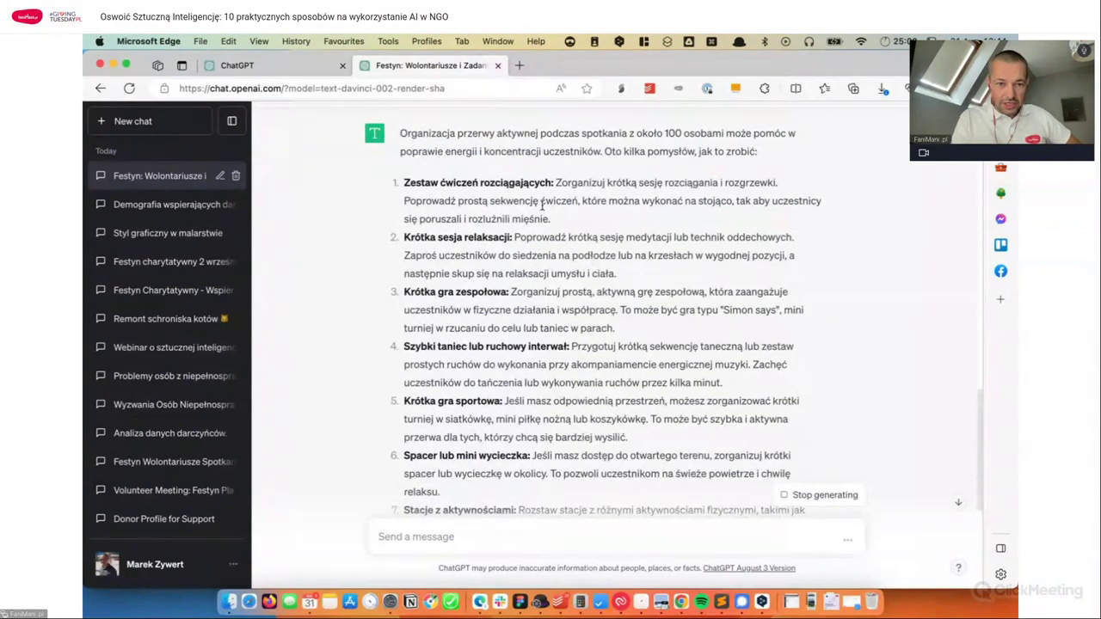
{"action": "scroll", "coordinate": [514, 255], "scroll_direction": "down", "scroll_amount": 2}
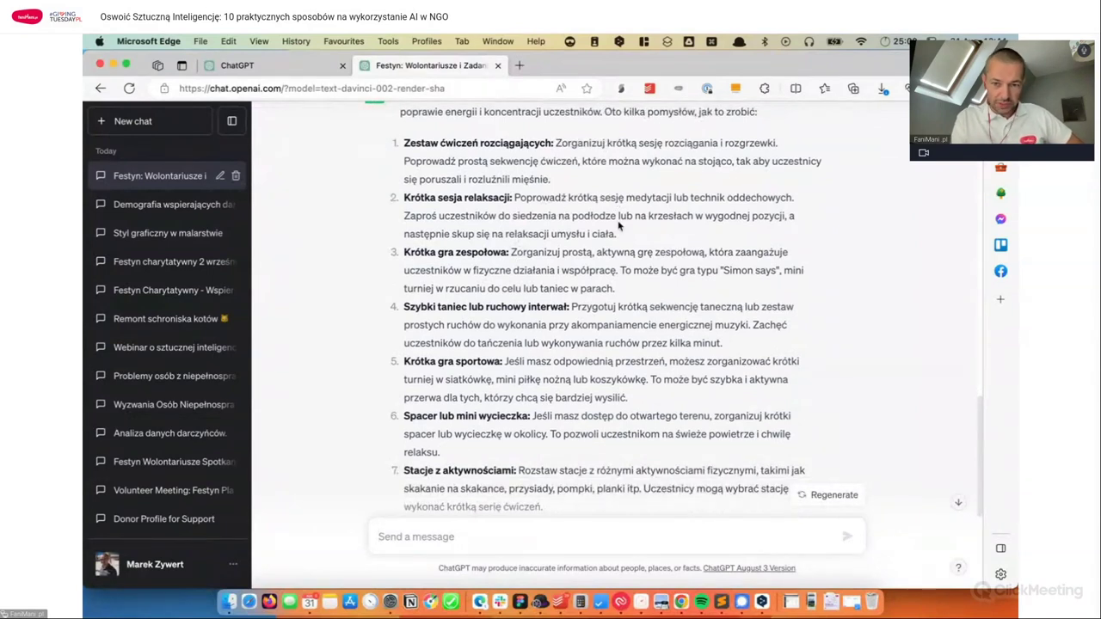
{"action": "scroll", "coordinate": [618, 225], "scroll_direction": "down", "scroll_amount": 2}
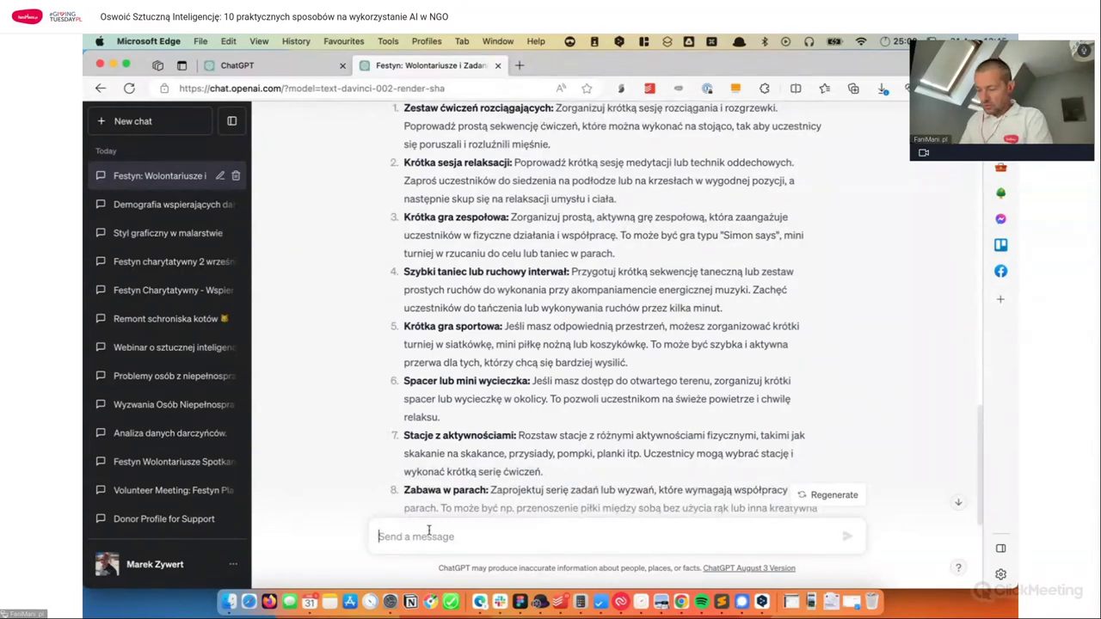
{"action": "type", "text": "jaka mo"}
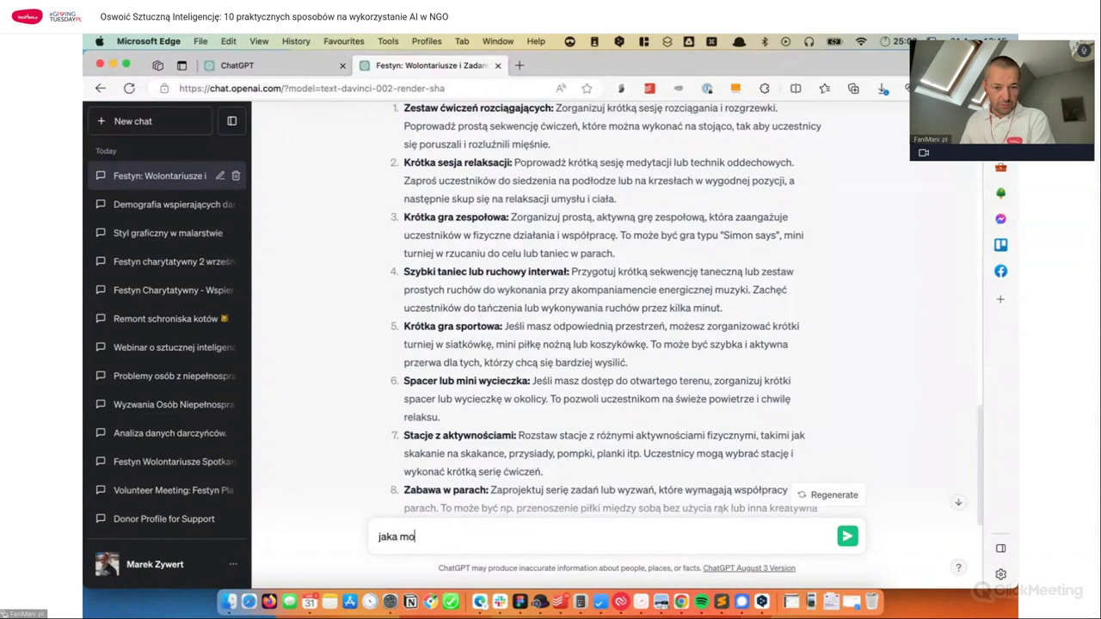
{"action": "type", "text": "że być k"}
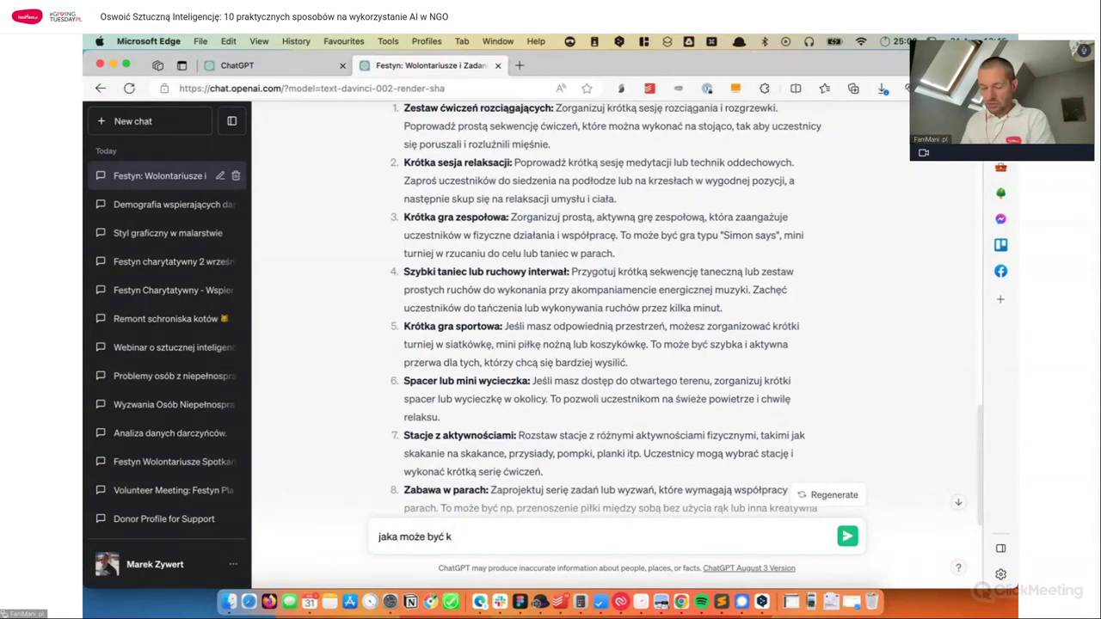
{"action": "type", "text": "rótka"}
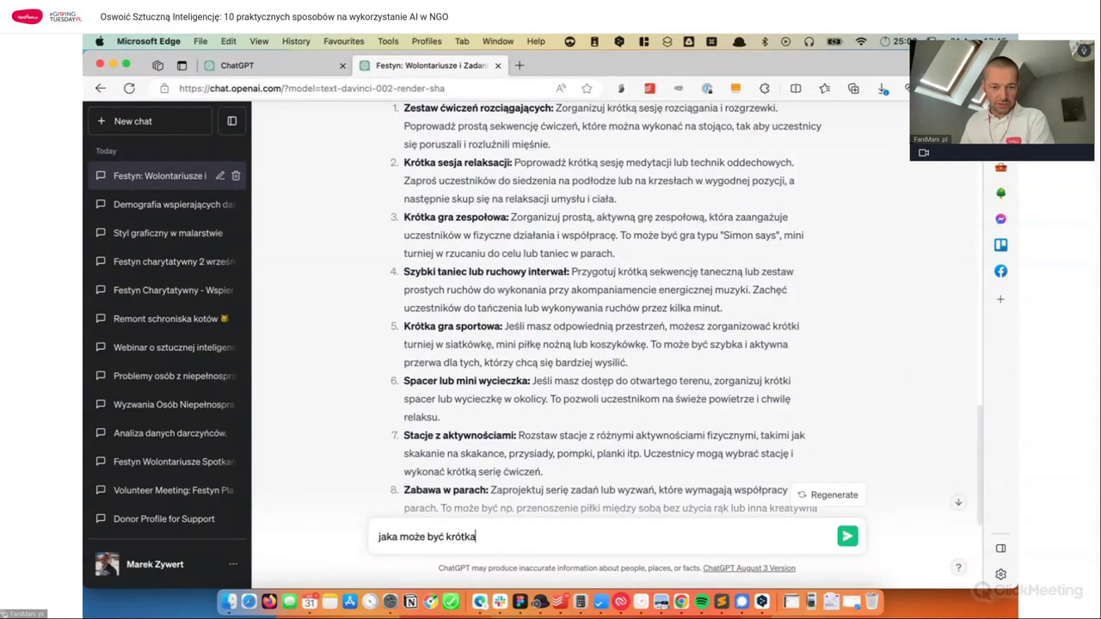
{"action": "type", "text": " gra zes"}
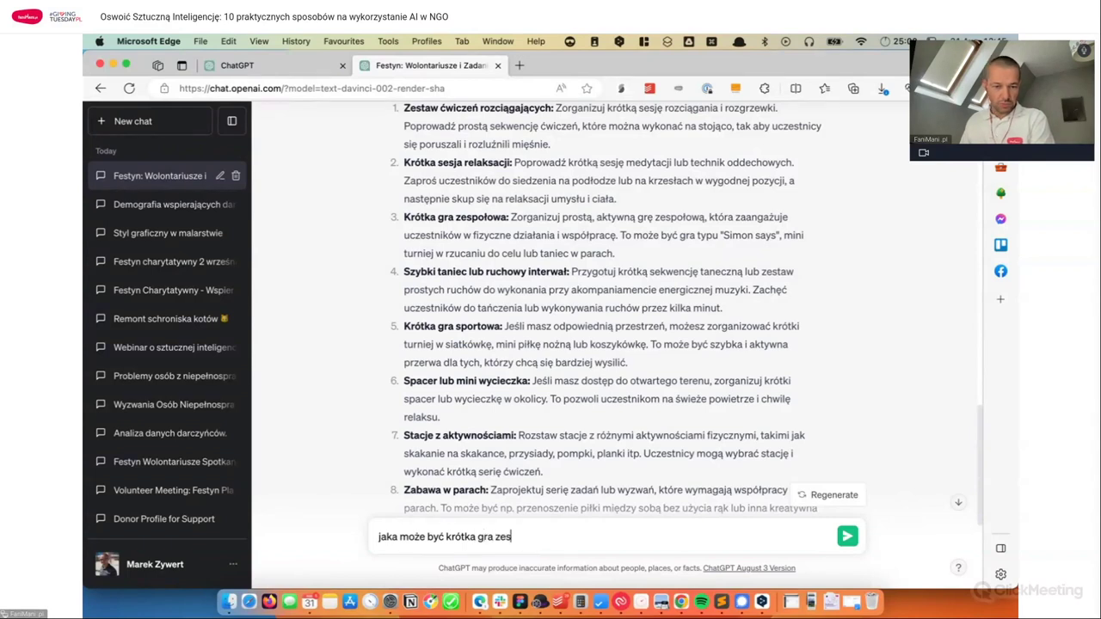
{"action": "type", "text": "połowa, max "}
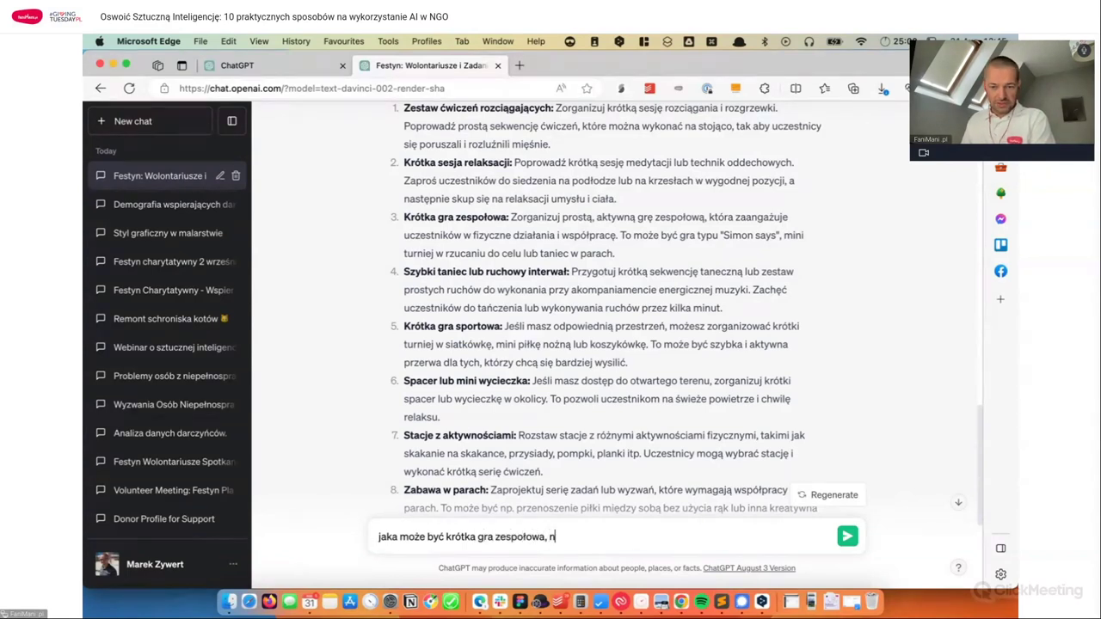
{"action": "type", "text": "5 minut"}
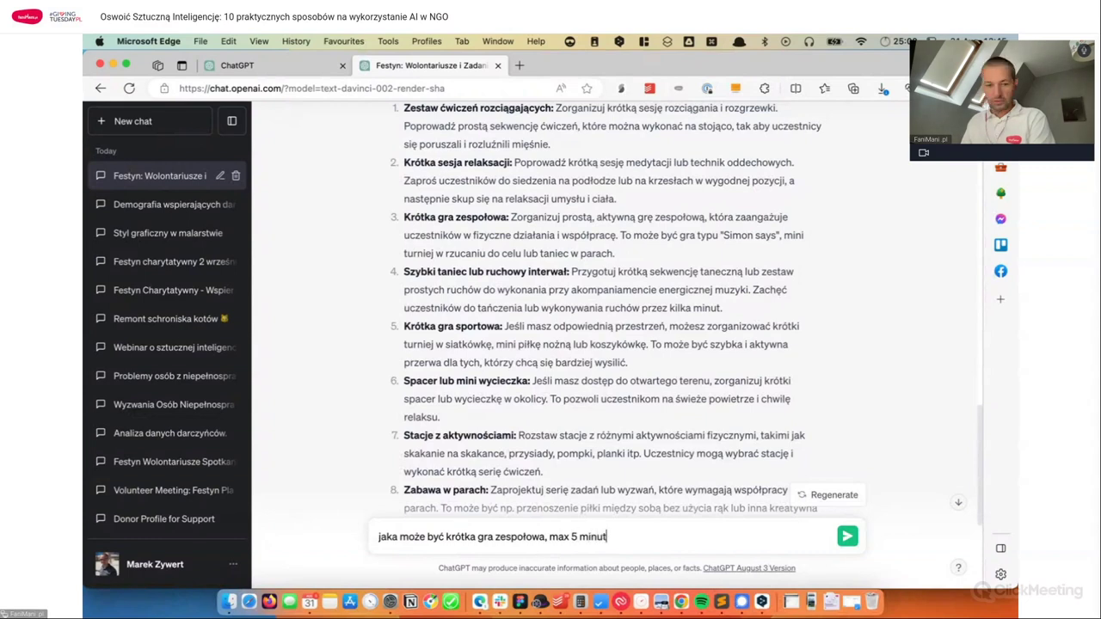
{"action": "type", "text": ", zespo"}
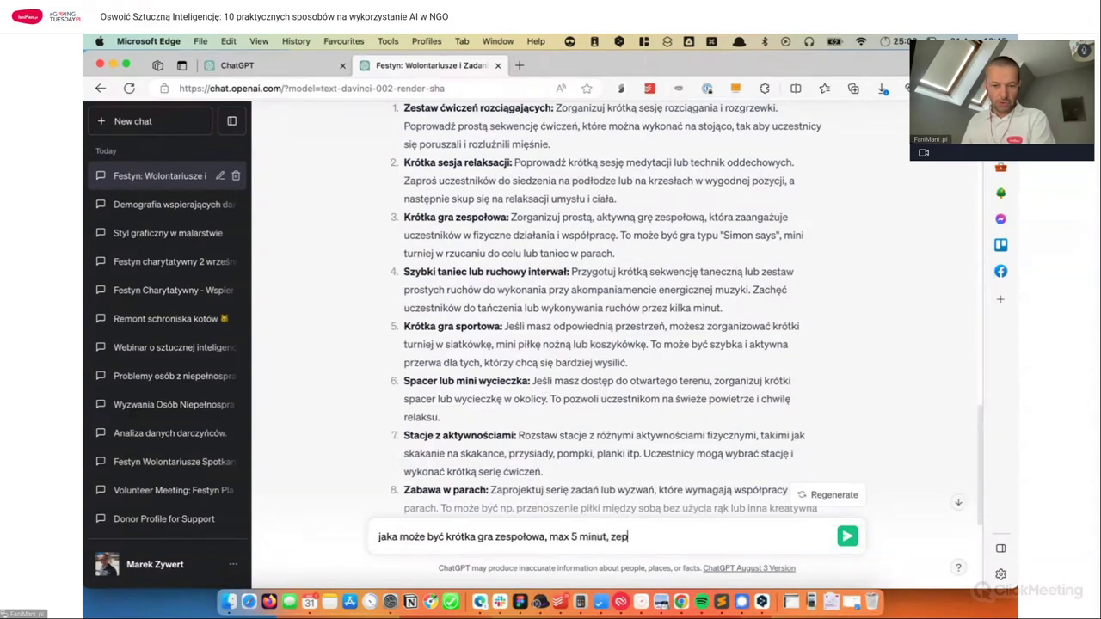
{"action": "key", "text": "super+l"}
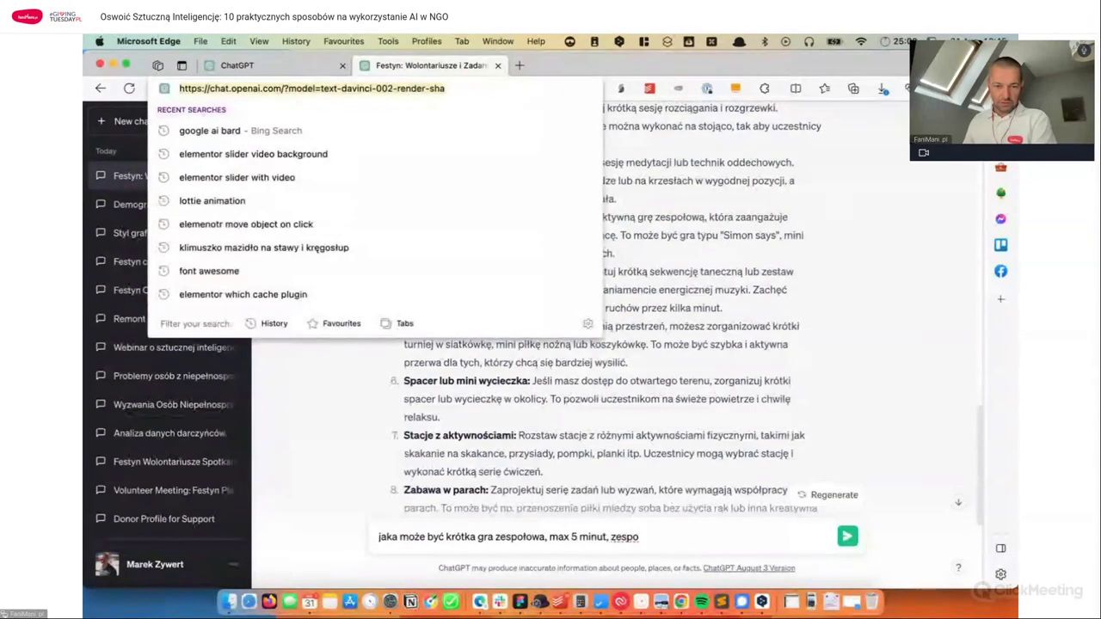
{"action": "key", "text": "Escape"}
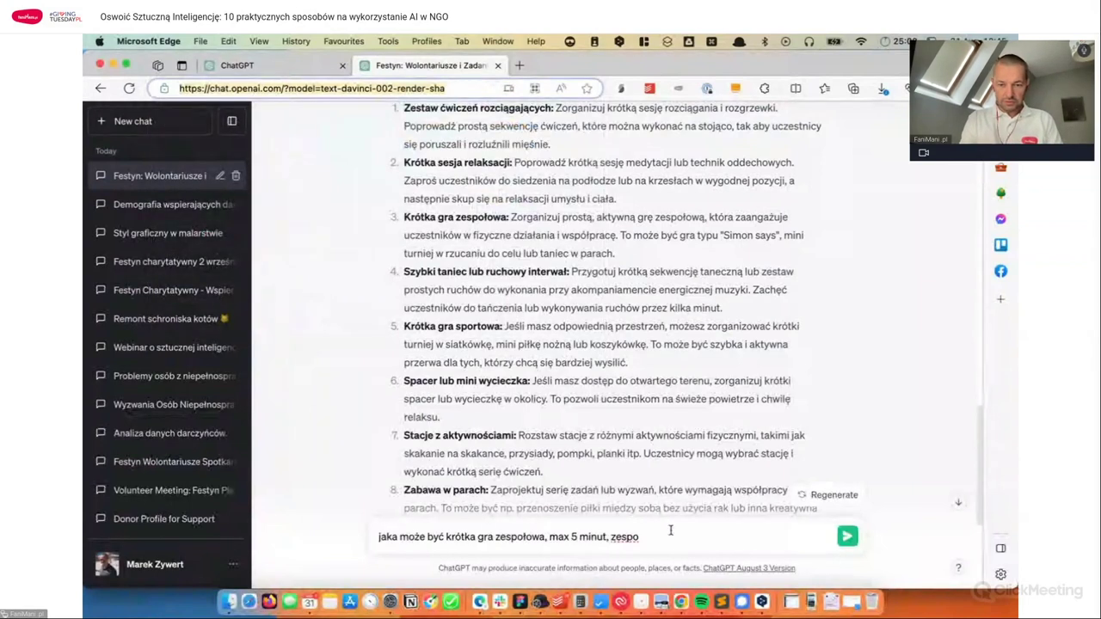
{"action": "left_click", "coordinate": [639, 536]}
{"action": "type", "text": "ły 2 osoboo"}
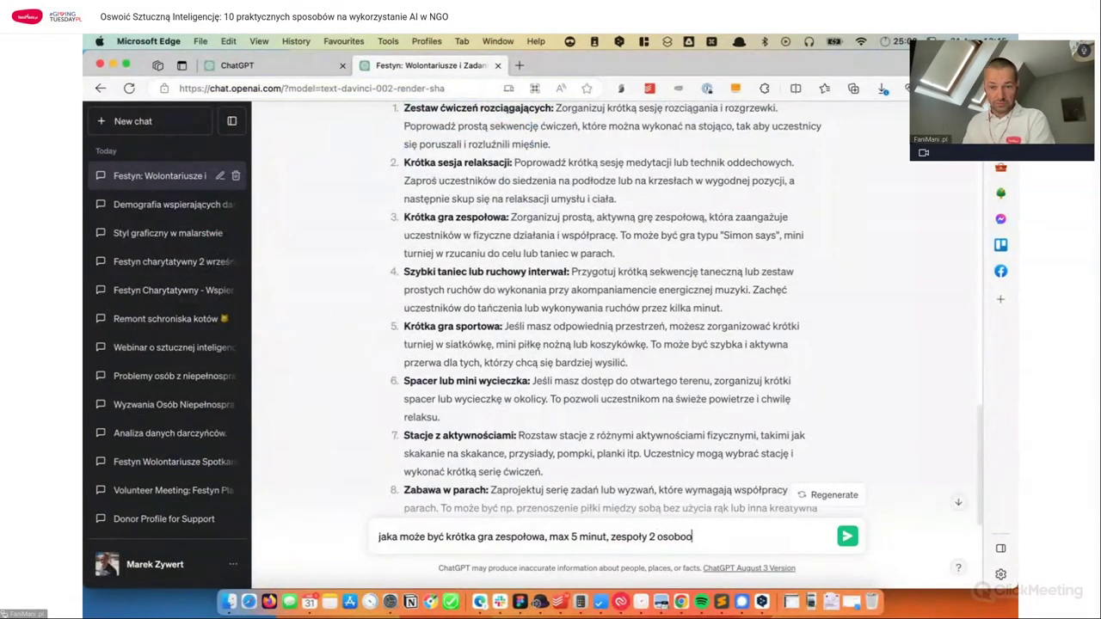
{"action": "key", "text": "BackSpace"}
{"action": "type", "text": "w"}
{"action": "key", "text": "Return"}
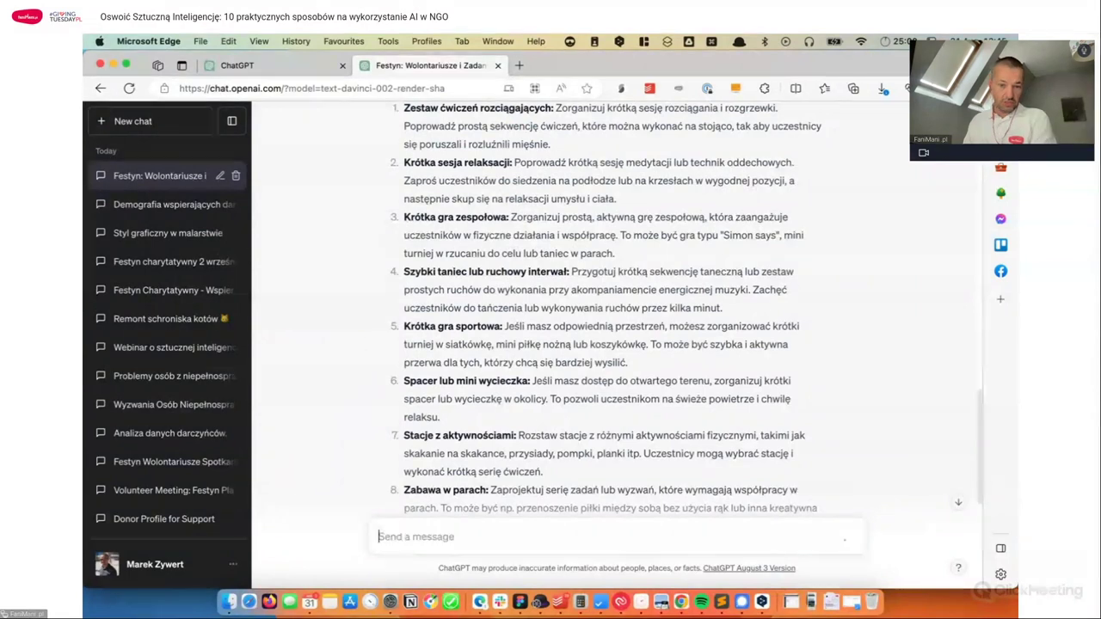
Step: Read through the proposed two-person team game, examining its goal, preparation, rules and course of play
{"action": "scroll", "coordinate": [589, 368], "scroll_direction": "down", "scroll_amount": 10}
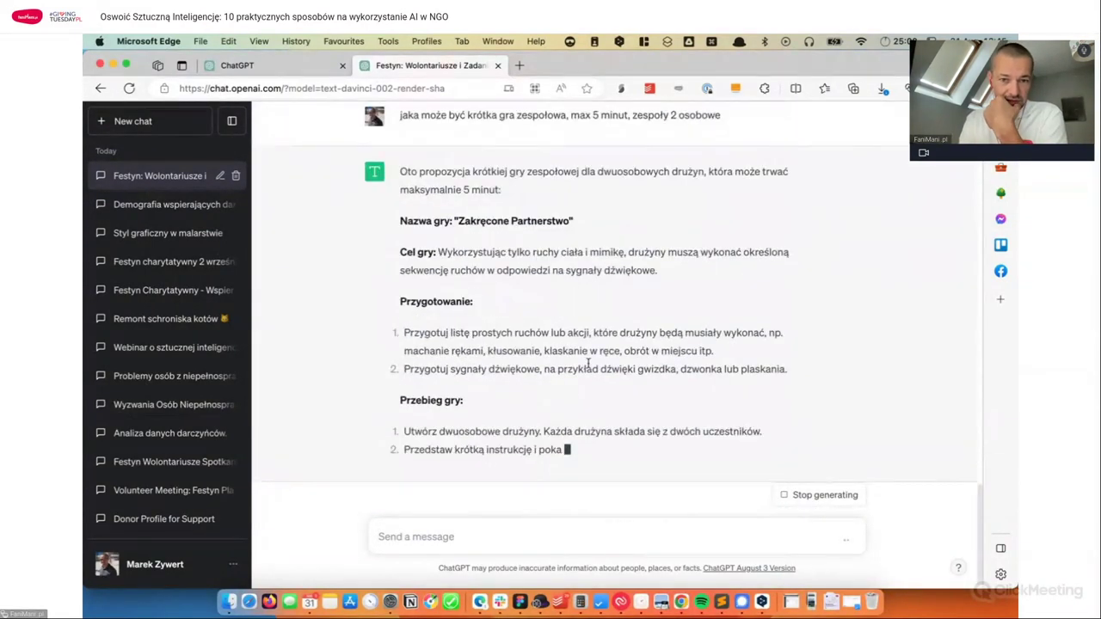
{"action": "scroll", "coordinate": [589, 368], "scroll_direction": "up", "scroll_amount": 1}
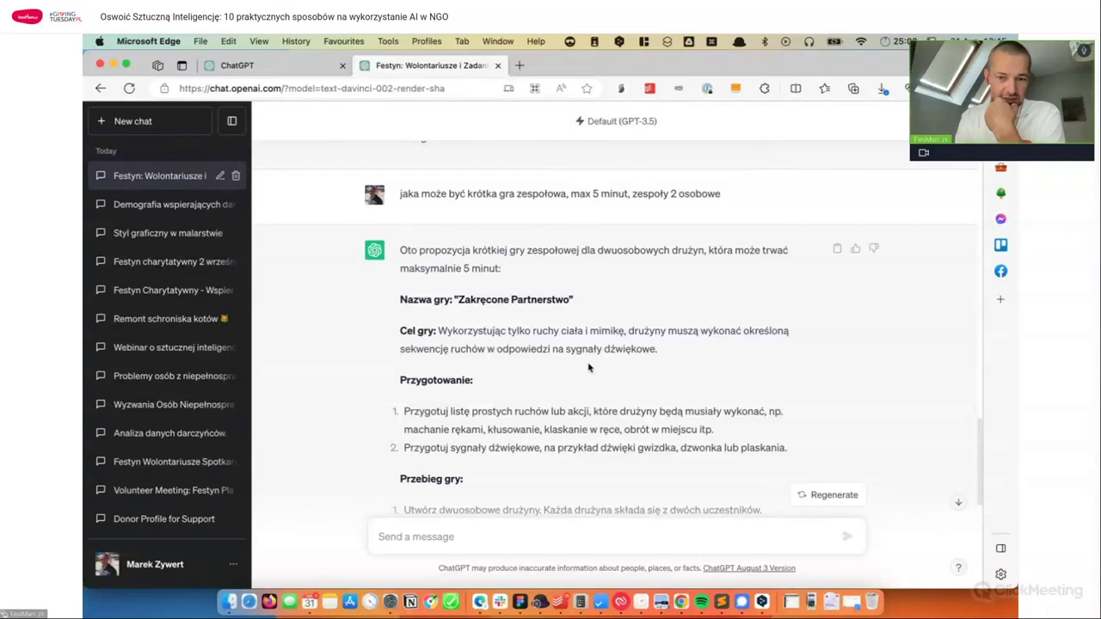
{"action": "scroll", "coordinate": [589, 368], "scroll_direction": "down", "scroll_amount": 2}
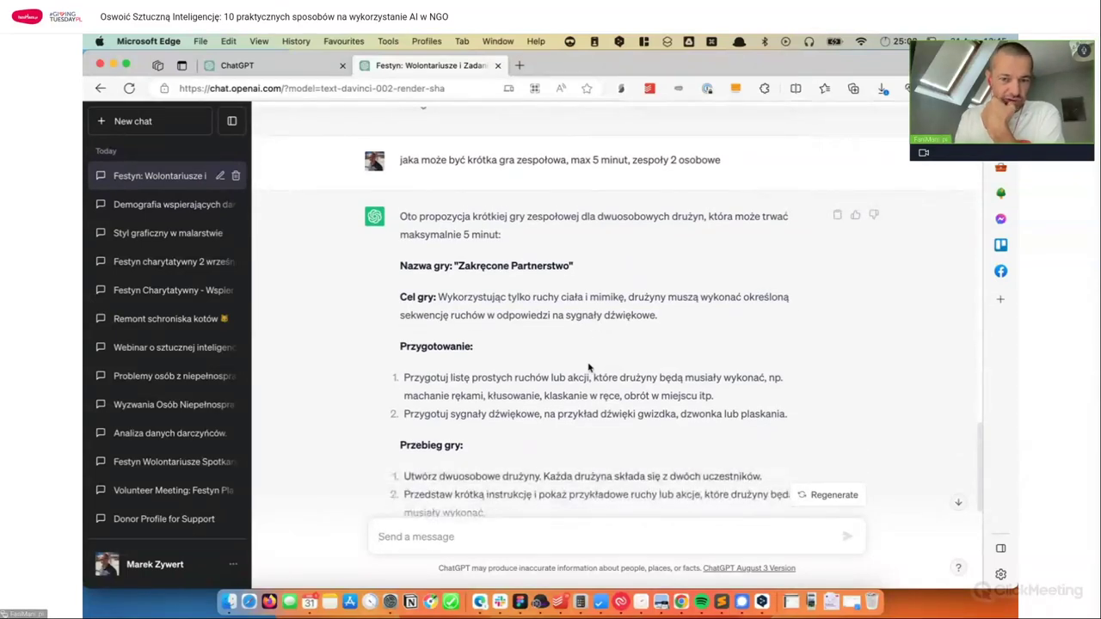
{"action": "scroll", "coordinate": [589, 366], "scroll_direction": "down", "scroll_amount": 2}
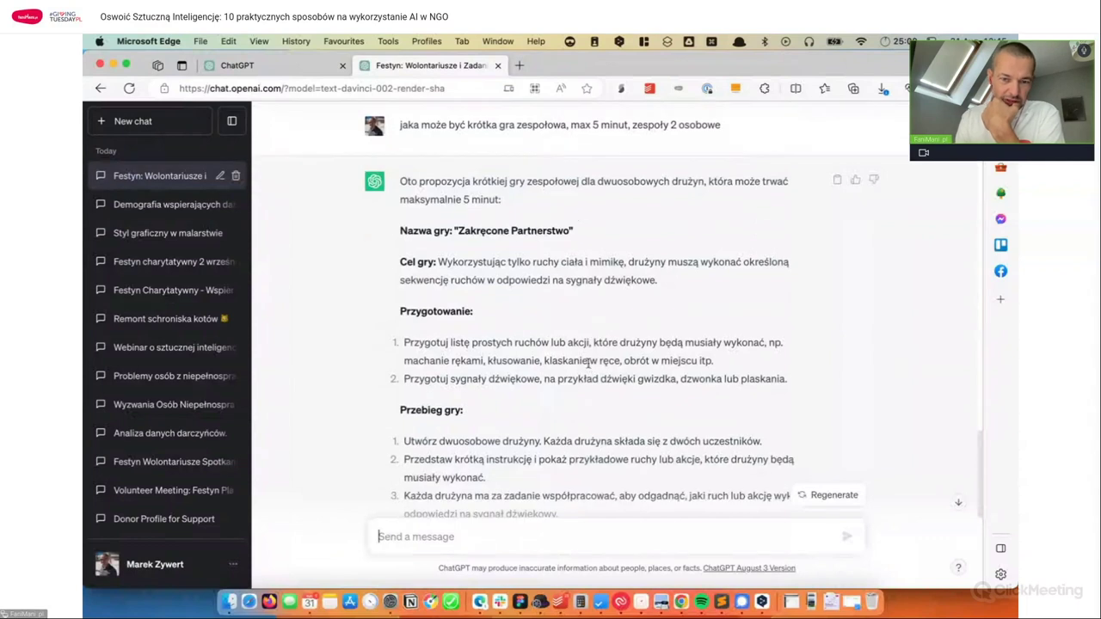
{"action": "scroll", "coordinate": [589, 365], "scroll_direction": "down", "scroll_amount": 5}
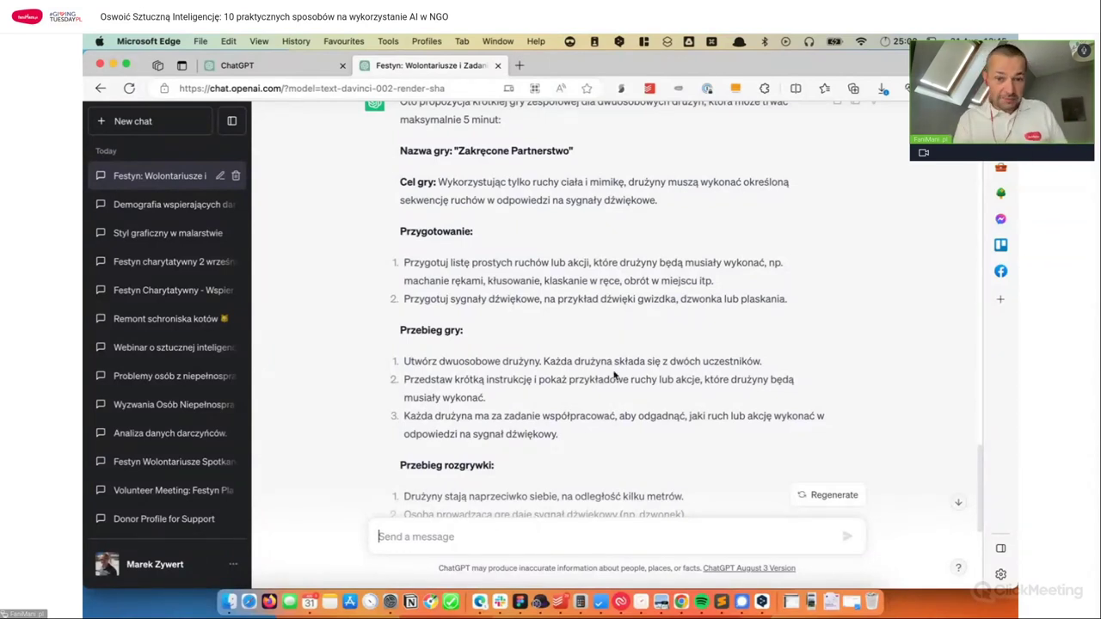
{"action": "scroll", "coordinate": [616, 375], "scroll_direction": "down", "scroll_amount": 2}
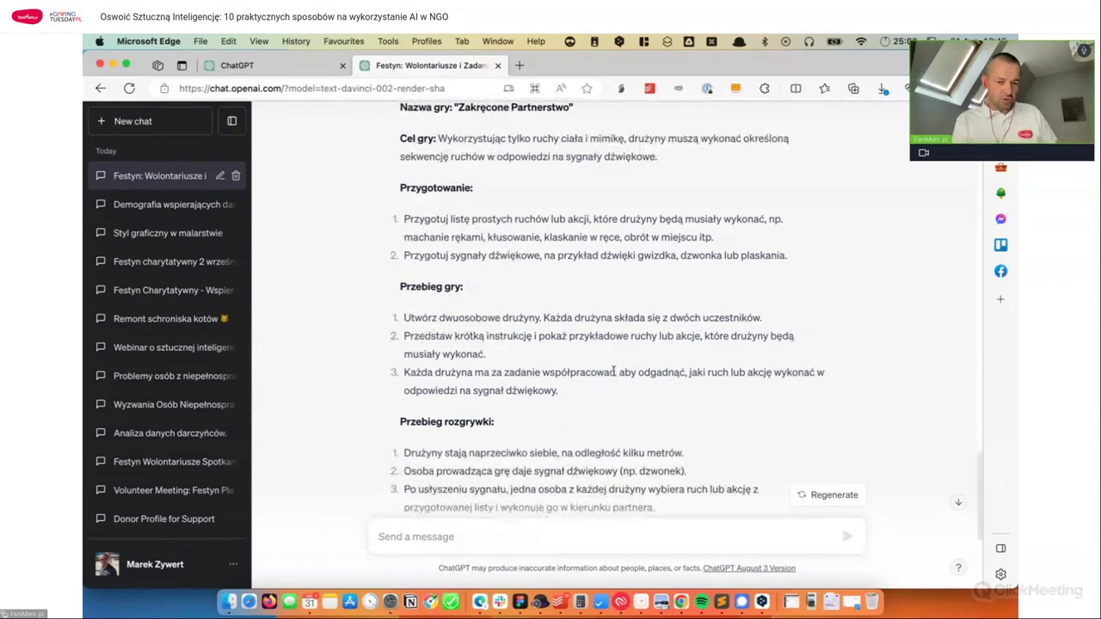
{"action": "scroll", "coordinate": [613, 370], "scroll_direction": "down", "scroll_amount": 5}
{"action": "scroll", "coordinate": [613, 371], "scroll_direction": "down", "scroll_amount": 3}
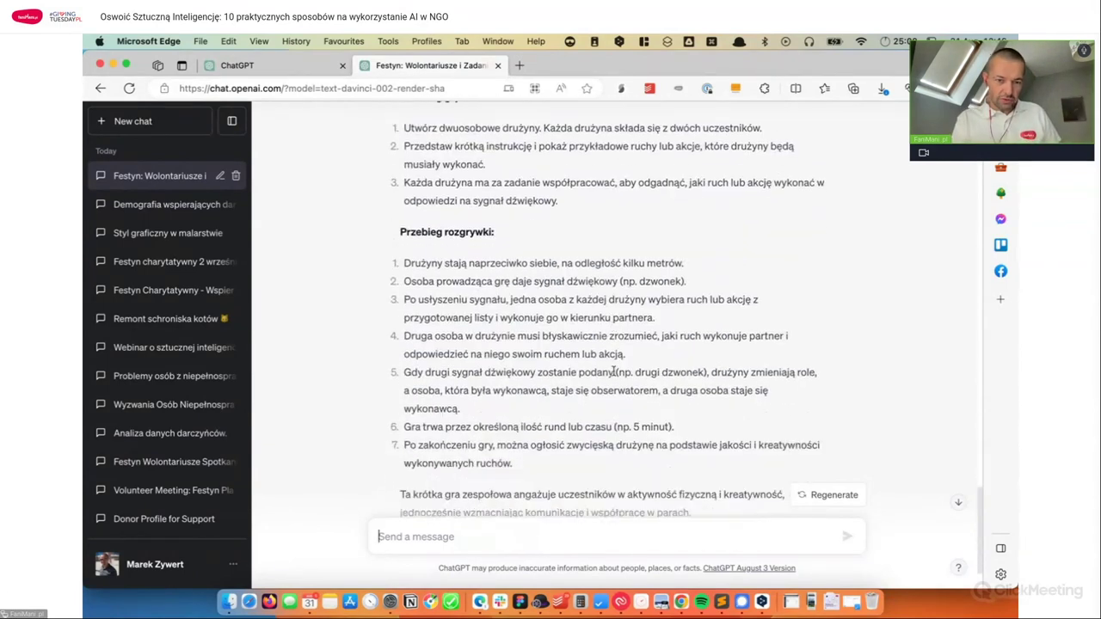
{"action": "scroll", "coordinate": [611, 377], "scroll_direction": "up", "scroll_amount": 5}
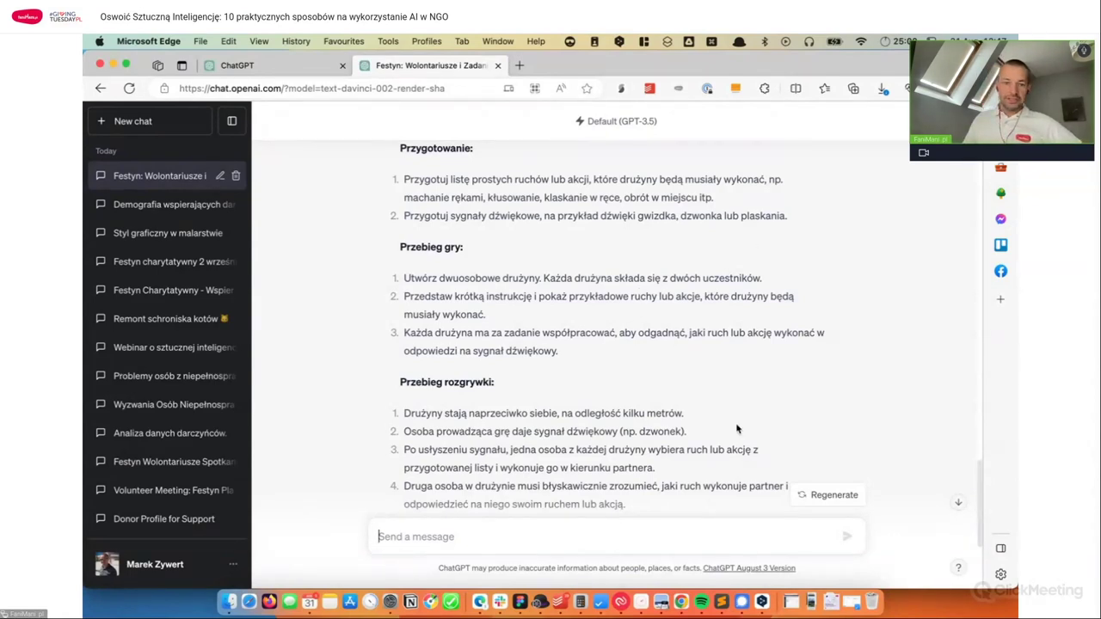
{"action": "scroll", "coordinate": [555, 314], "scroll_direction": "down", "scroll_amount": 3}
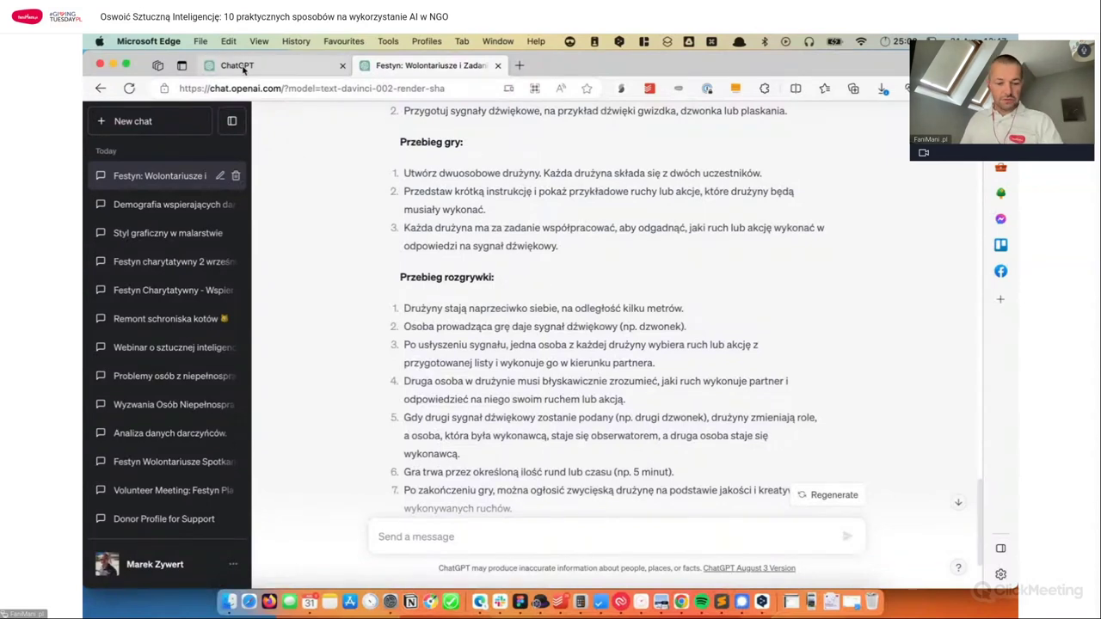
Step: Switch to Chrome and open the DALL·E page with the wheelchair basketball illustrations
{"action": "key", "text": "super+Tab"}
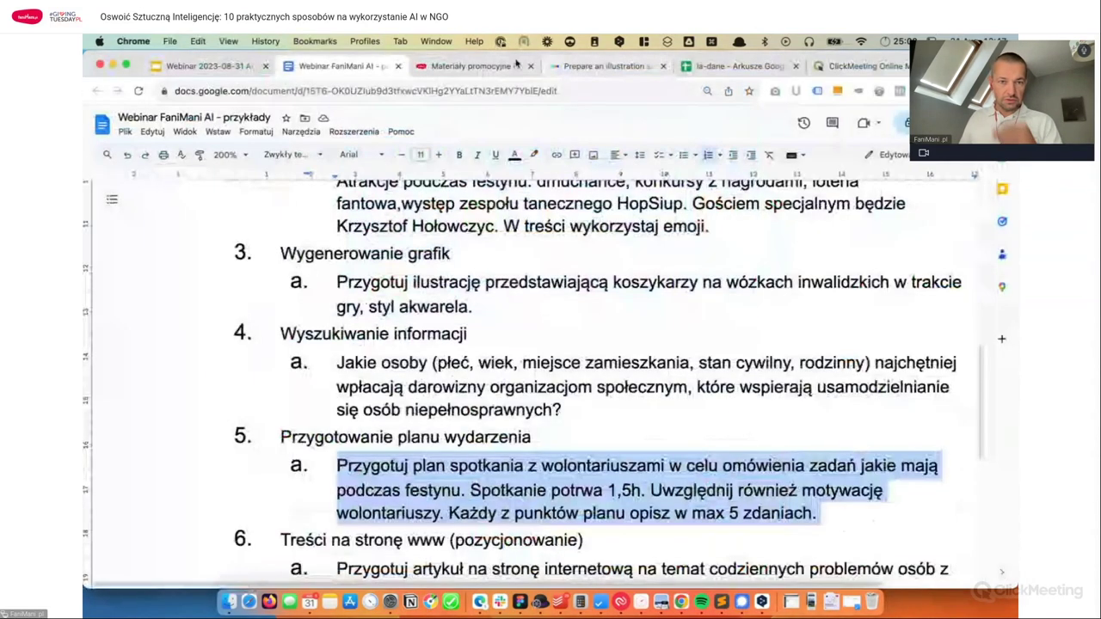
{"action": "left_click", "coordinate": [627, 66]}
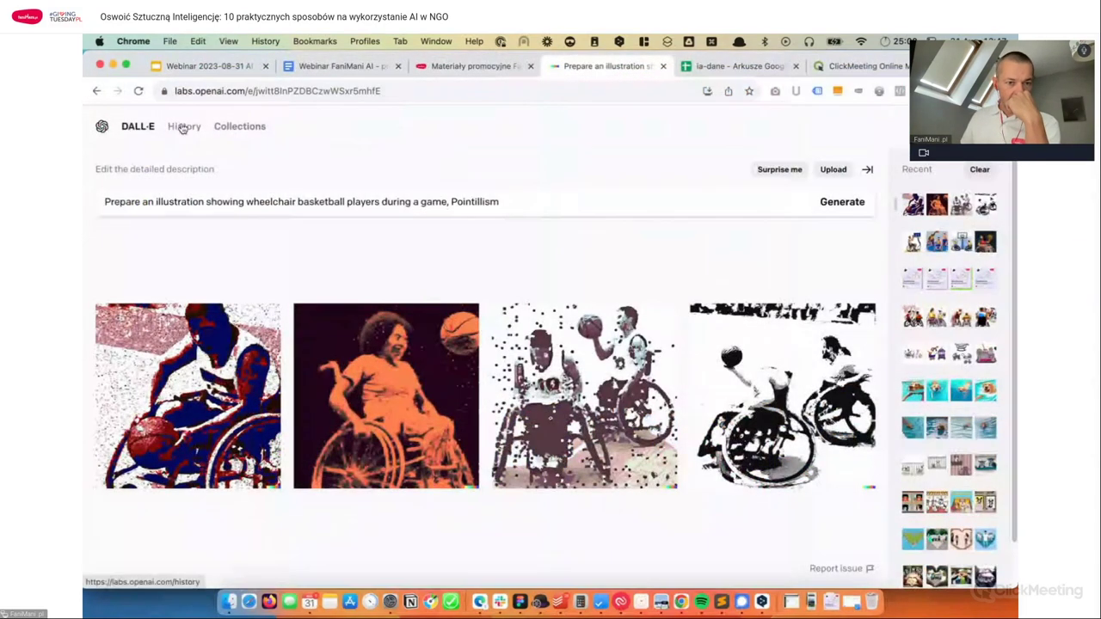
Step: Open the DALL·E generation history and browse through the previously generated images
{"action": "left_click", "coordinate": [177, 127]}
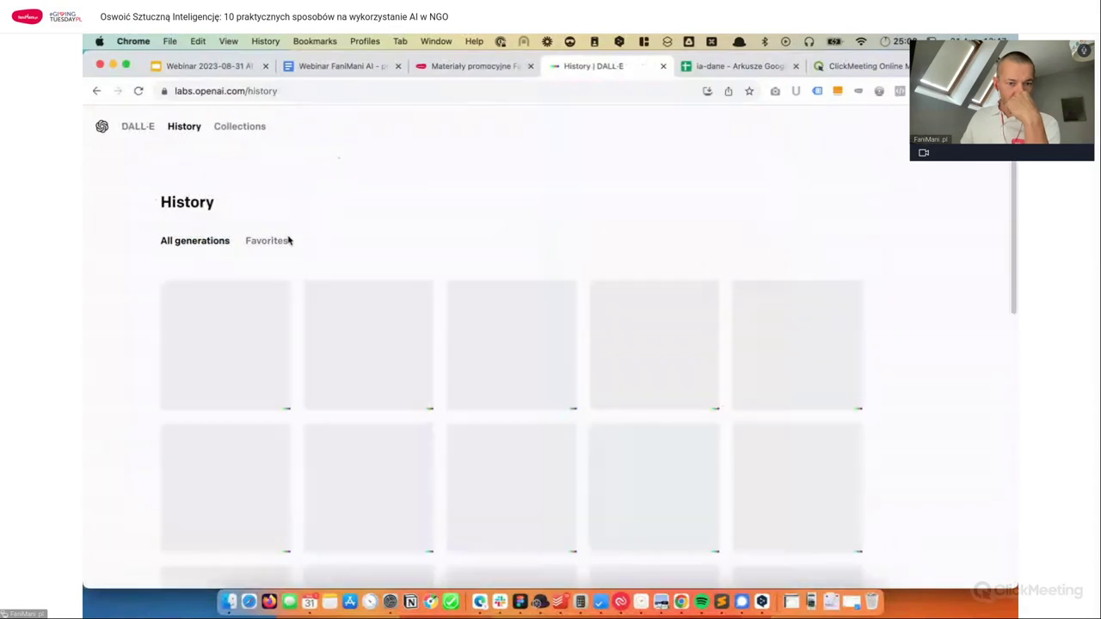
{"action": "scroll", "coordinate": [940, 288], "scroll_direction": "down", "scroll_amount": 10}
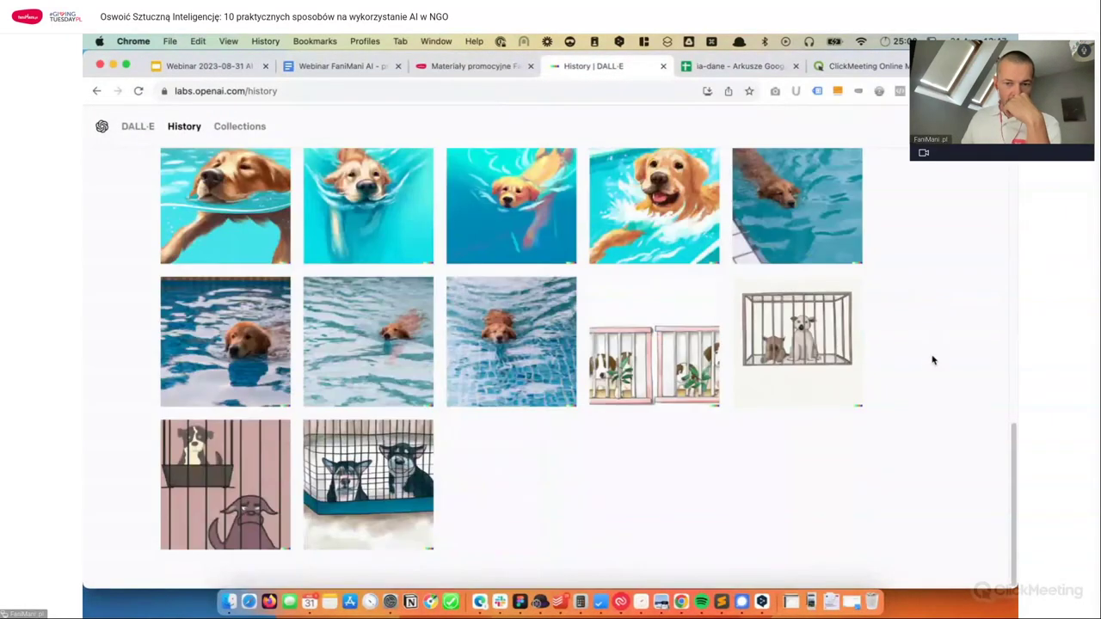
{"action": "scroll", "coordinate": [935, 360], "scroll_direction": "down", "scroll_amount": 3}
{"action": "scroll", "coordinate": [936, 360], "scroll_direction": "down", "scroll_amount": 3}
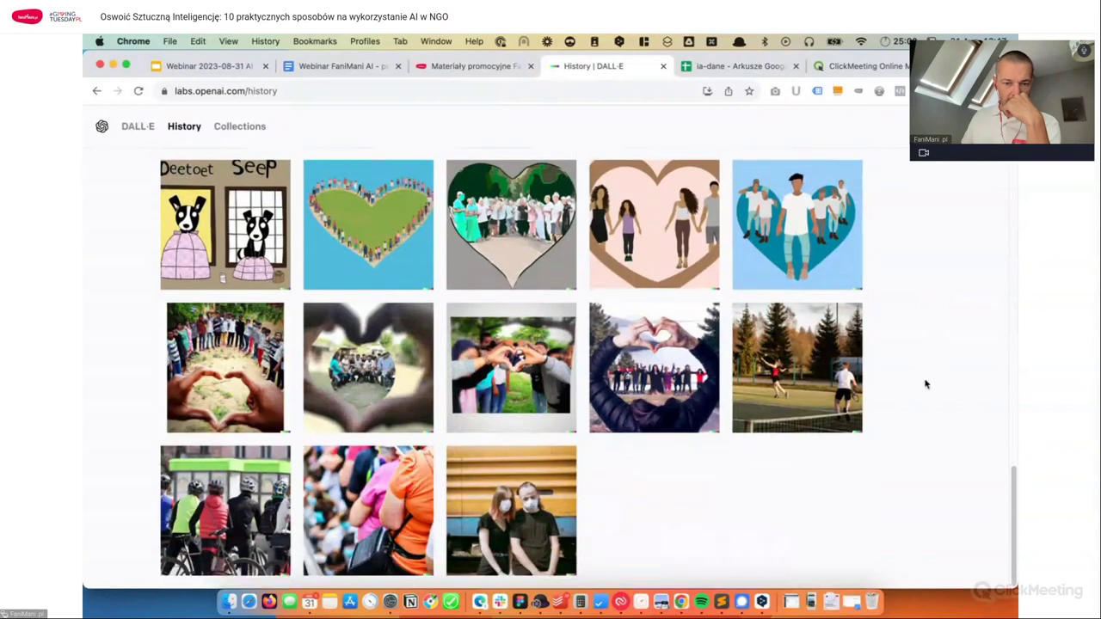
{"action": "scroll", "coordinate": [921, 343], "scroll_direction": "up", "scroll_amount": 10}
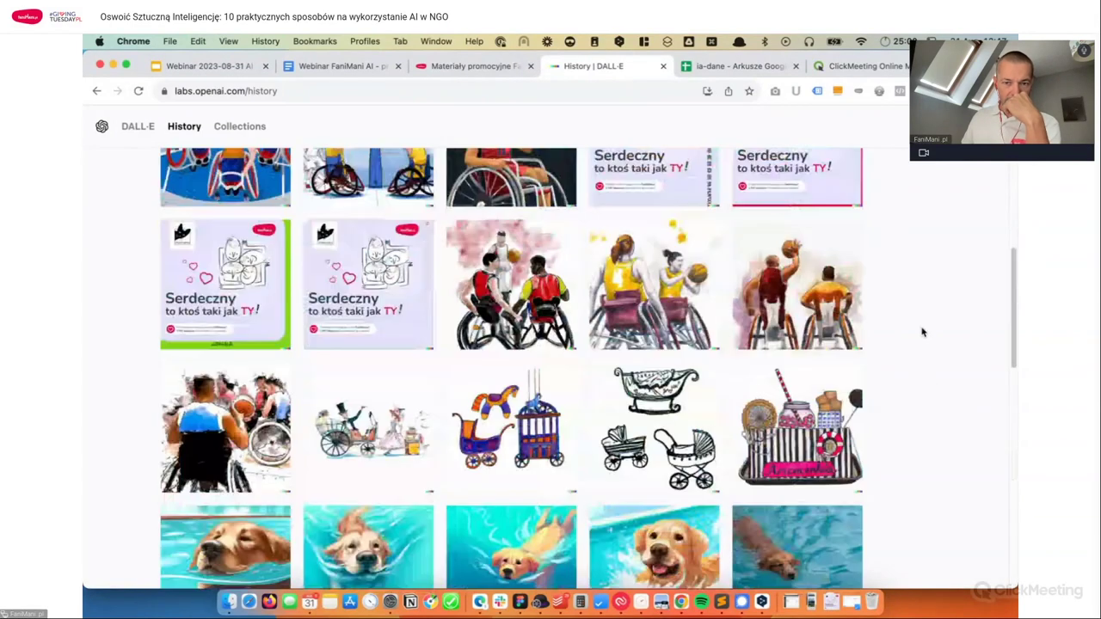
{"action": "scroll", "coordinate": [670, 361], "scroll_direction": "down", "scroll_amount": 3}
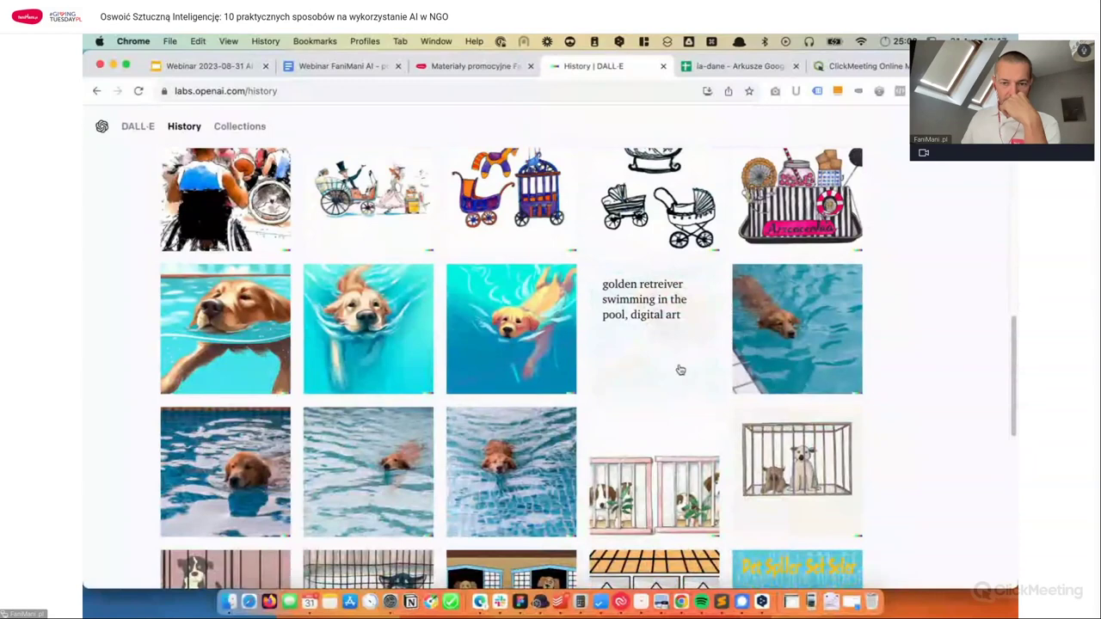
{"action": "scroll", "coordinate": [778, 361], "scroll_direction": "down", "scroll_amount": 1}
{"action": "scroll", "coordinate": [779, 366], "scroll_direction": "down", "scroll_amount": 2}
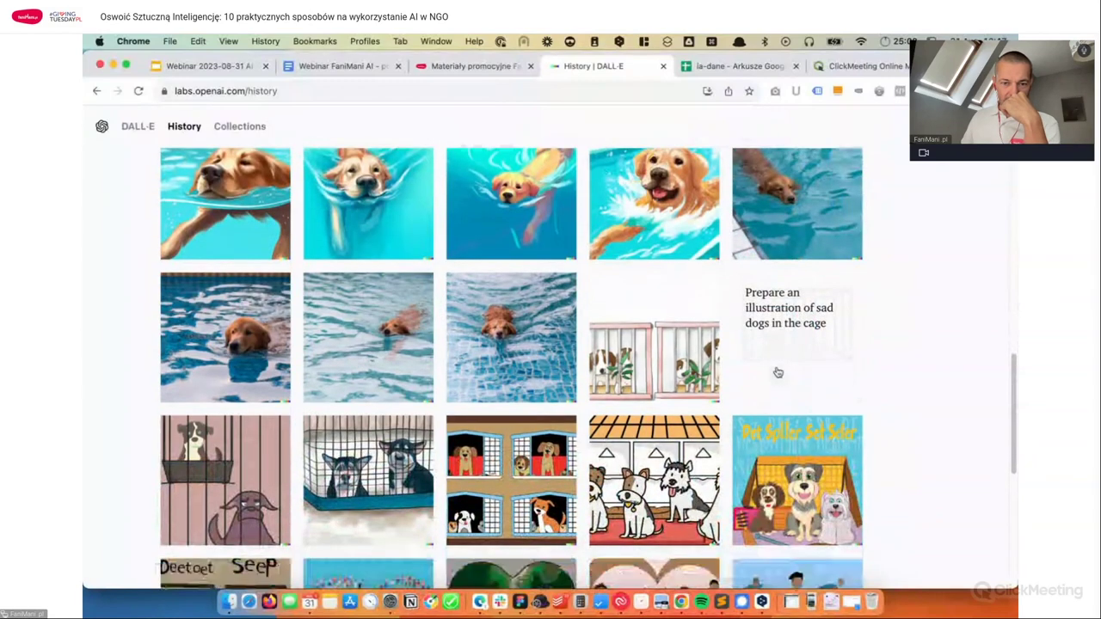
Step: Examine the prompts behind the dogs-in-shelter and caged-dog illustrations in the history, and look over the oldest images
{"action": "scroll", "coordinate": [778, 365], "scroll_direction": "down", "scroll_amount": 2}
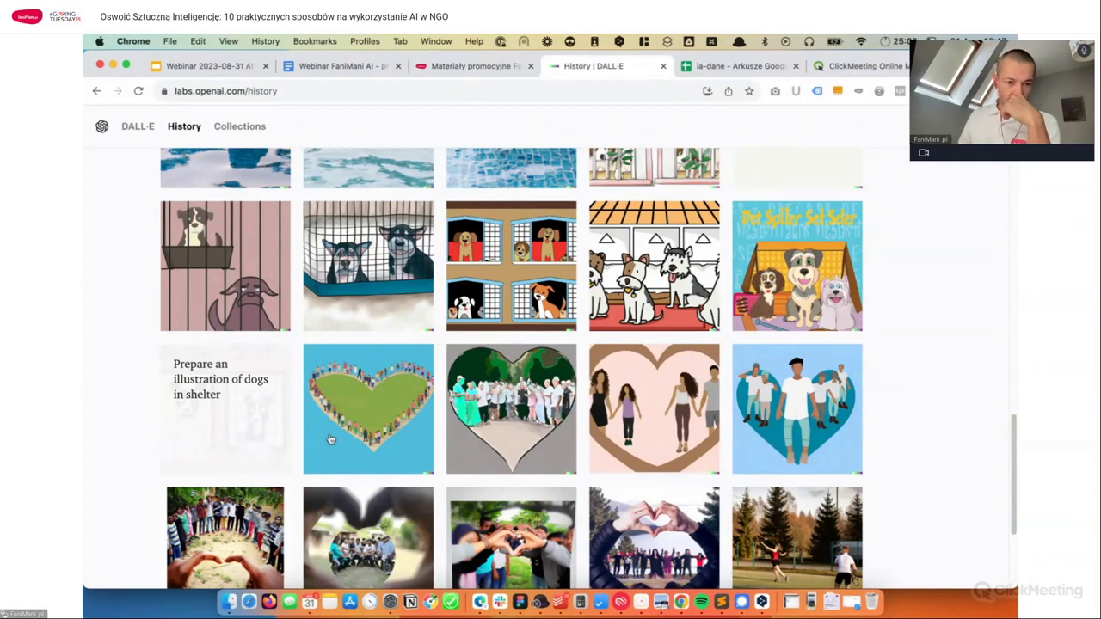
{"action": "mouse_move", "coordinate": [501, 459]}
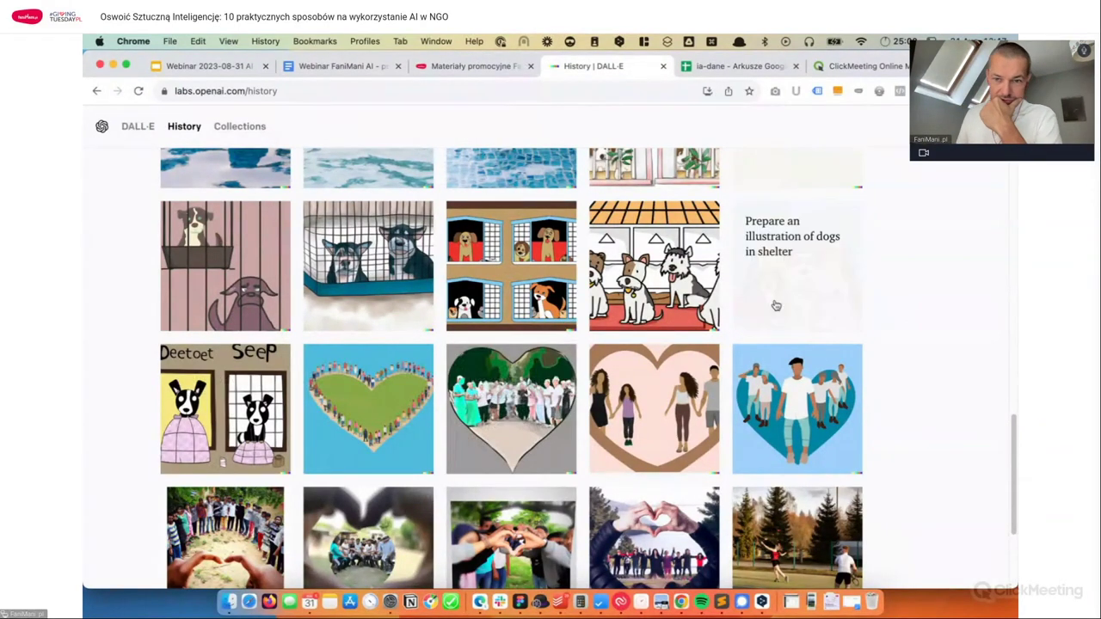
{"action": "mouse_move", "coordinate": [811, 304]}
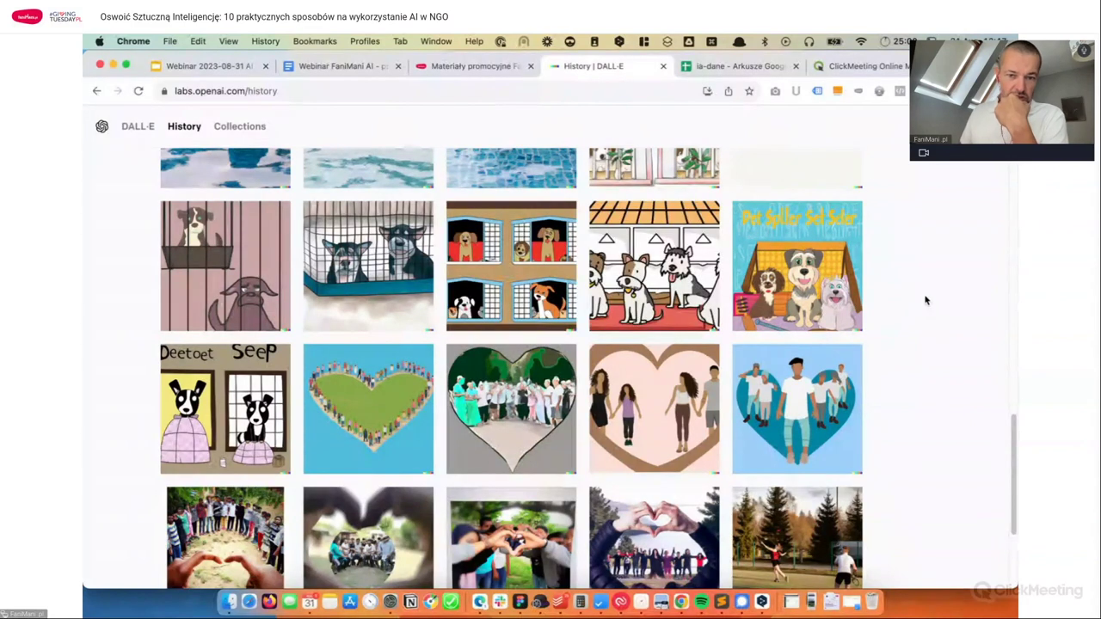
{"action": "mouse_move", "coordinate": [555, 273]}
{"action": "scroll", "coordinate": [518, 276], "scroll_direction": "up", "scroll_amount": 2}
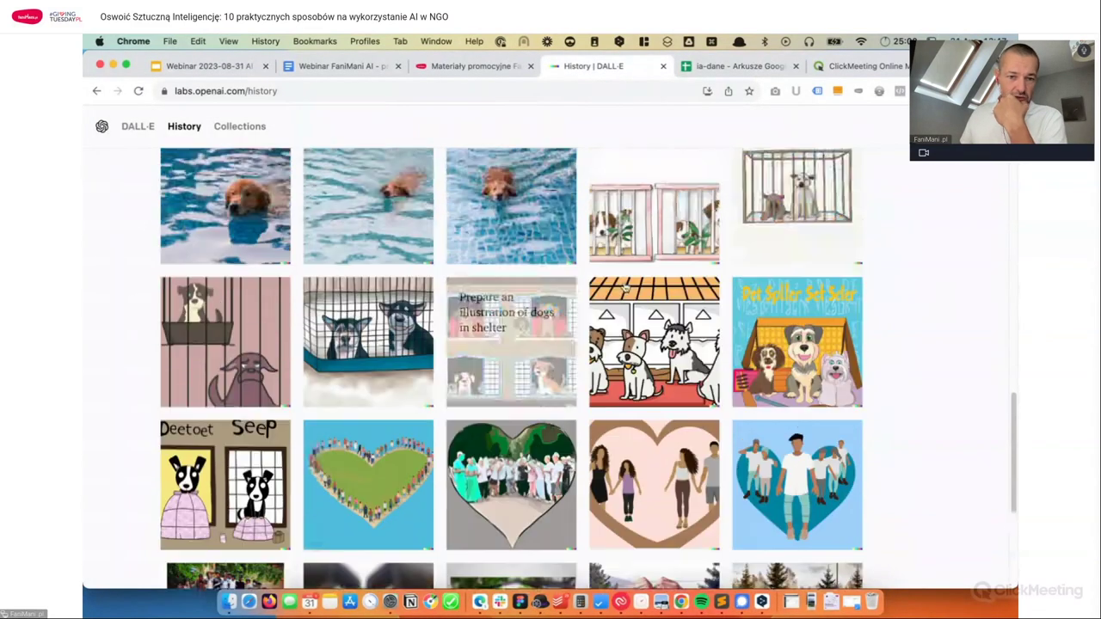
{"action": "mouse_move", "coordinate": [225, 341]}
{"action": "mouse_move", "coordinate": [334, 337]}
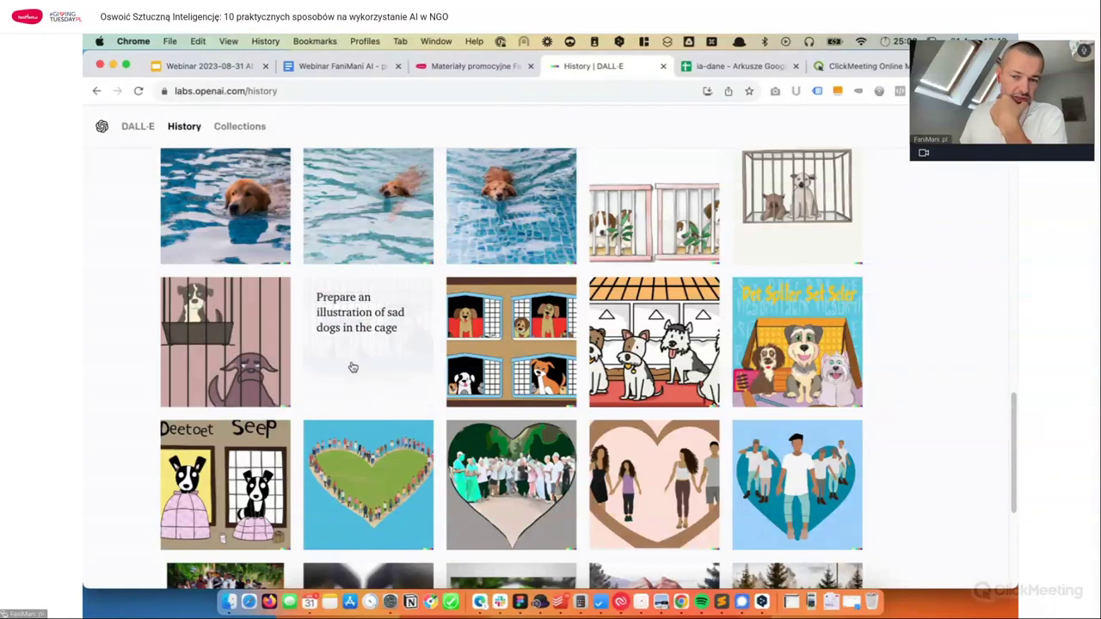
{"action": "scroll", "coordinate": [924, 351], "scroll_direction": "down", "scroll_amount": 3}
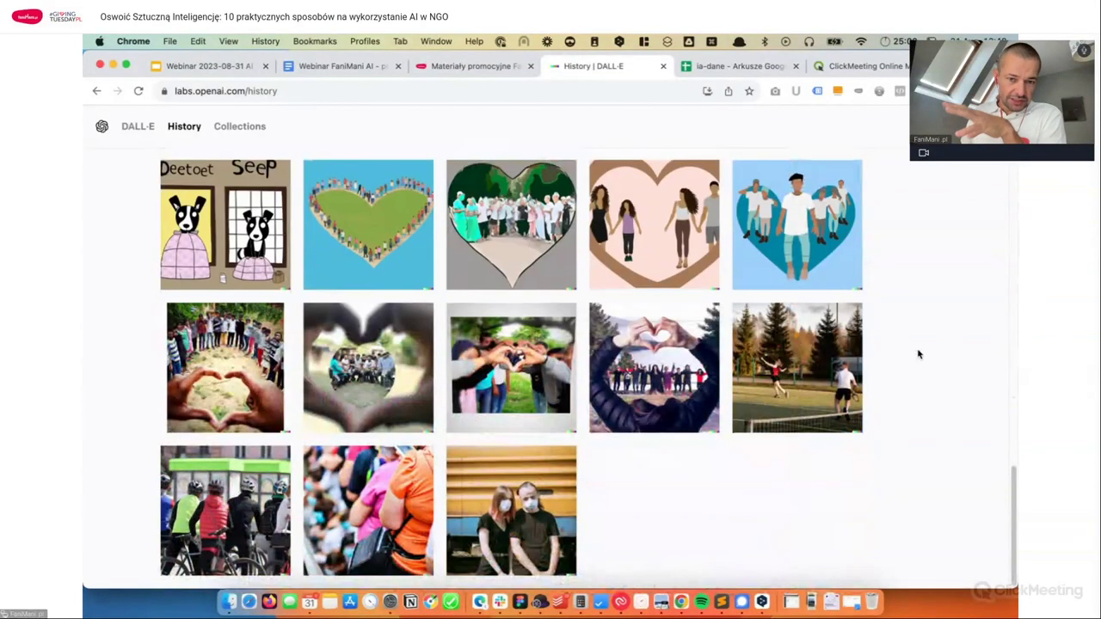
Step: Return to the newest generations and check the remaining DALL·E credits in the account details
{"action": "scroll", "coordinate": [919, 293], "scroll_direction": "up", "scroll_amount": 6}
{"action": "scroll", "coordinate": [919, 318], "scroll_direction": "up", "scroll_amount": 3}
{"action": "scroll", "coordinate": [921, 348], "scroll_direction": "down", "scroll_amount": 2}
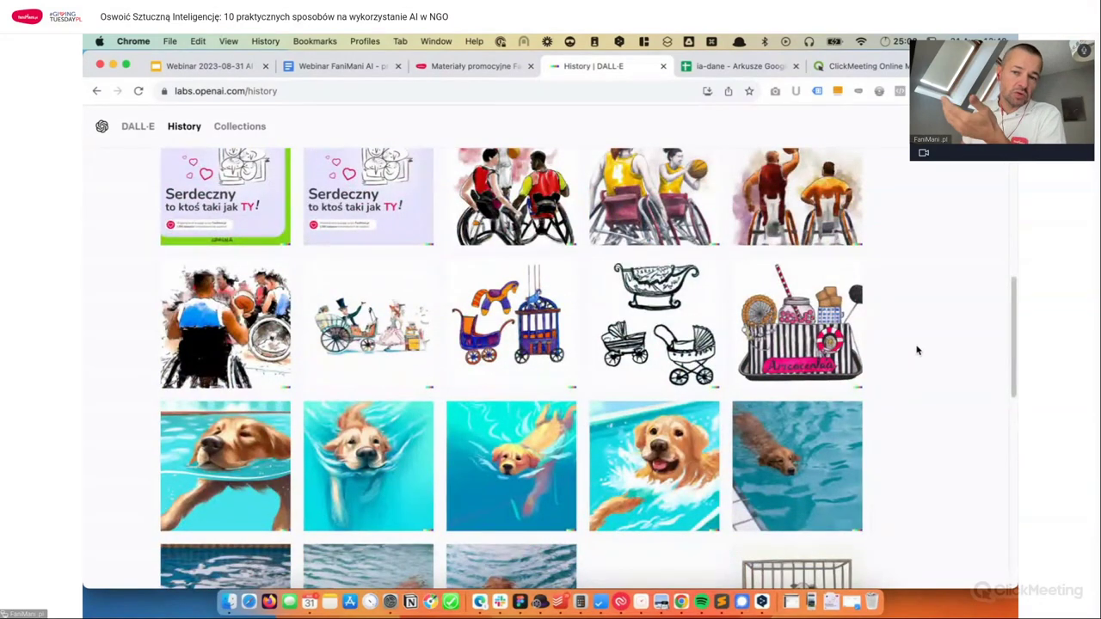
{"action": "scroll", "coordinate": [918, 348], "scroll_direction": "up", "scroll_amount": 5}
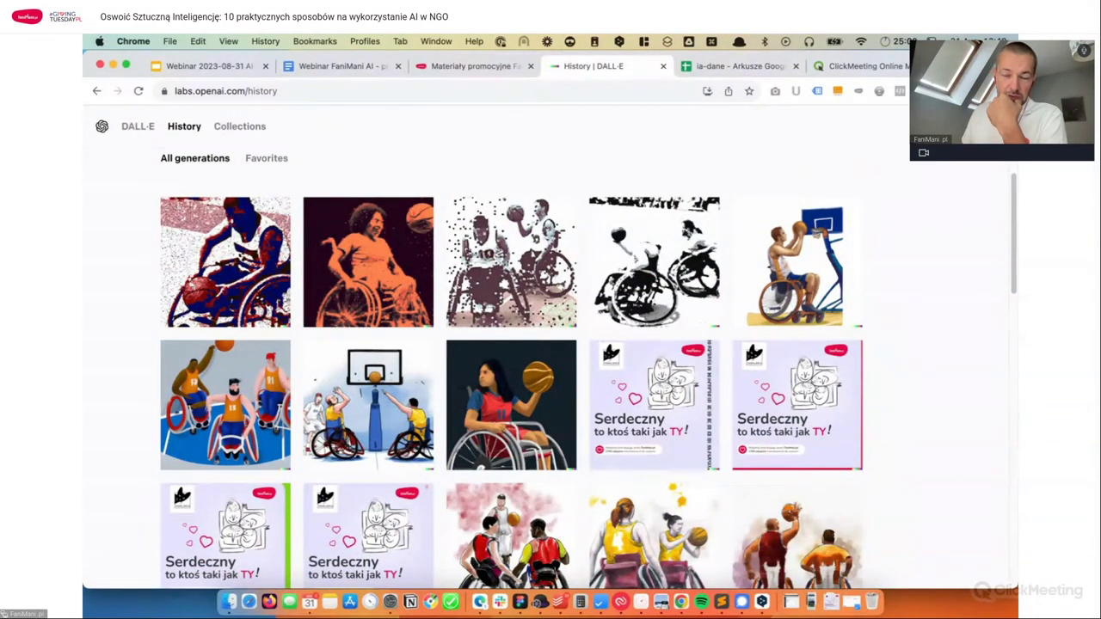
{"action": "left_click", "coordinate": [993, 125]}
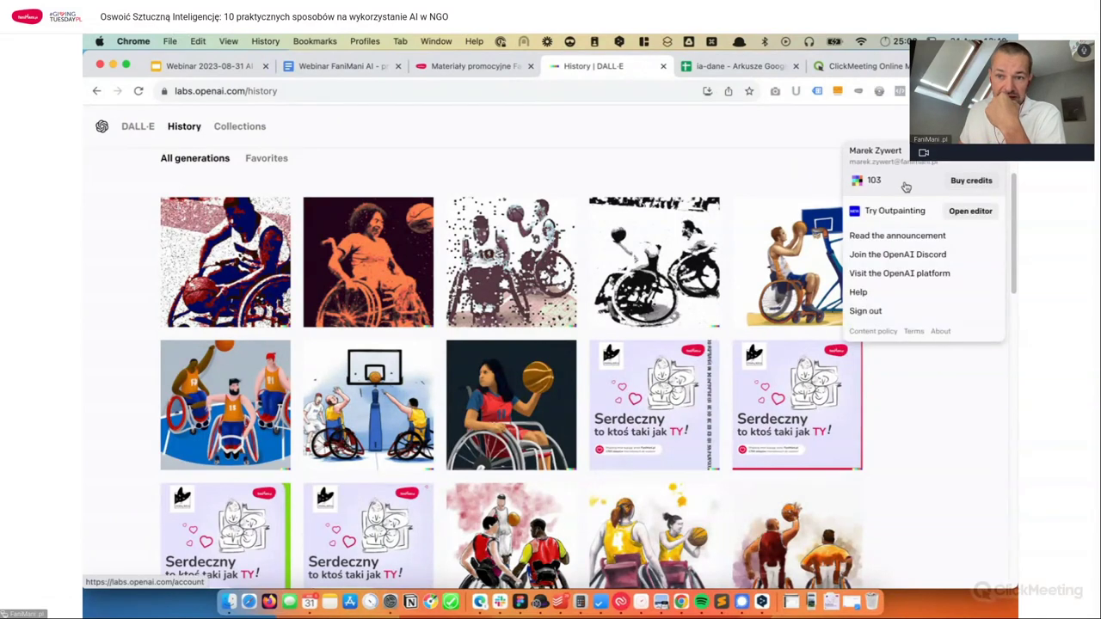
{"action": "scroll", "coordinate": [748, 378], "scroll_direction": "down", "scroll_amount": 10}
{"action": "scroll", "coordinate": [720, 372], "scroll_direction": "up", "scroll_amount": 10}
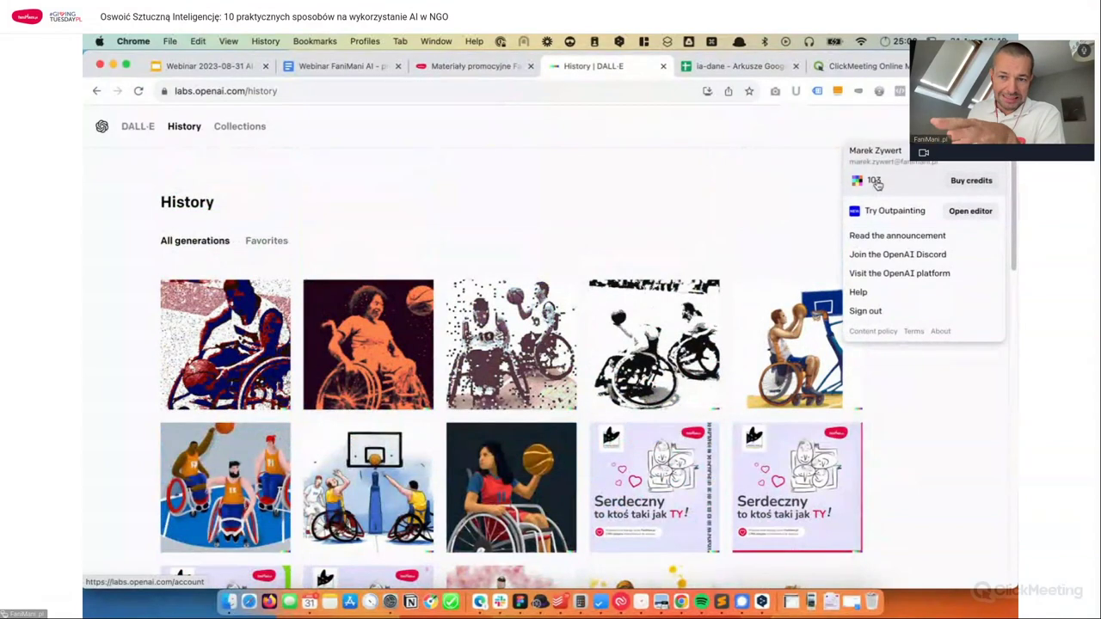
Step: Close the account details, look through the history to its oldest images, and return to its beginning
{"action": "left_click", "coordinate": [762, 211]}
{"action": "scroll", "coordinate": [787, 361], "scroll_direction": "down", "scroll_amount": 3}
{"action": "scroll", "coordinate": [788, 362], "scroll_direction": "down", "scroll_amount": 15}
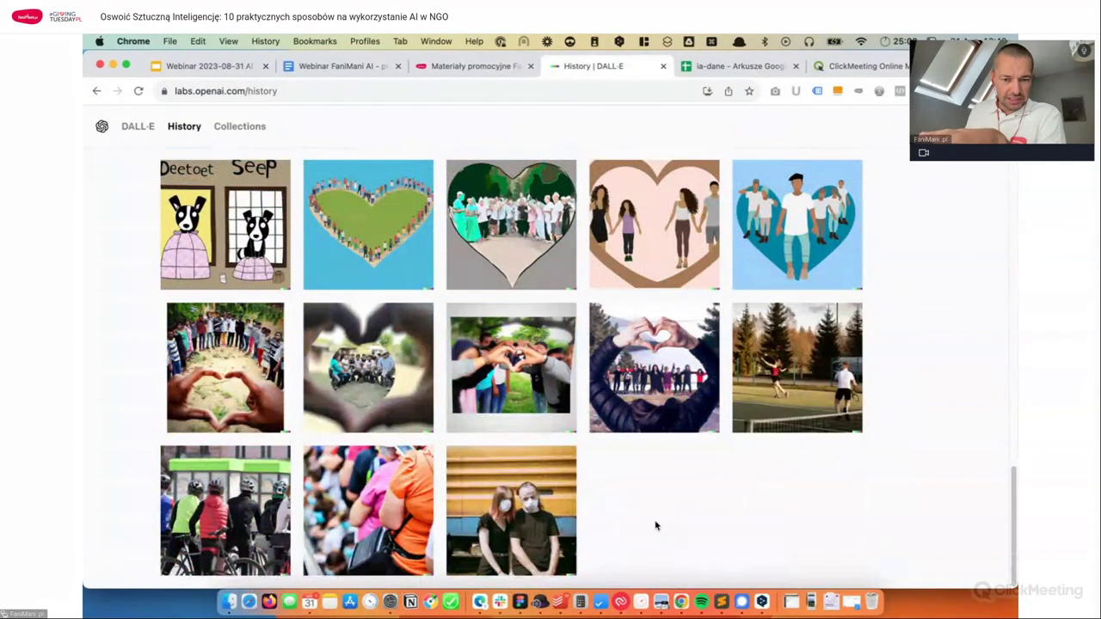
{"action": "left_click", "coordinate": [180, 129]}
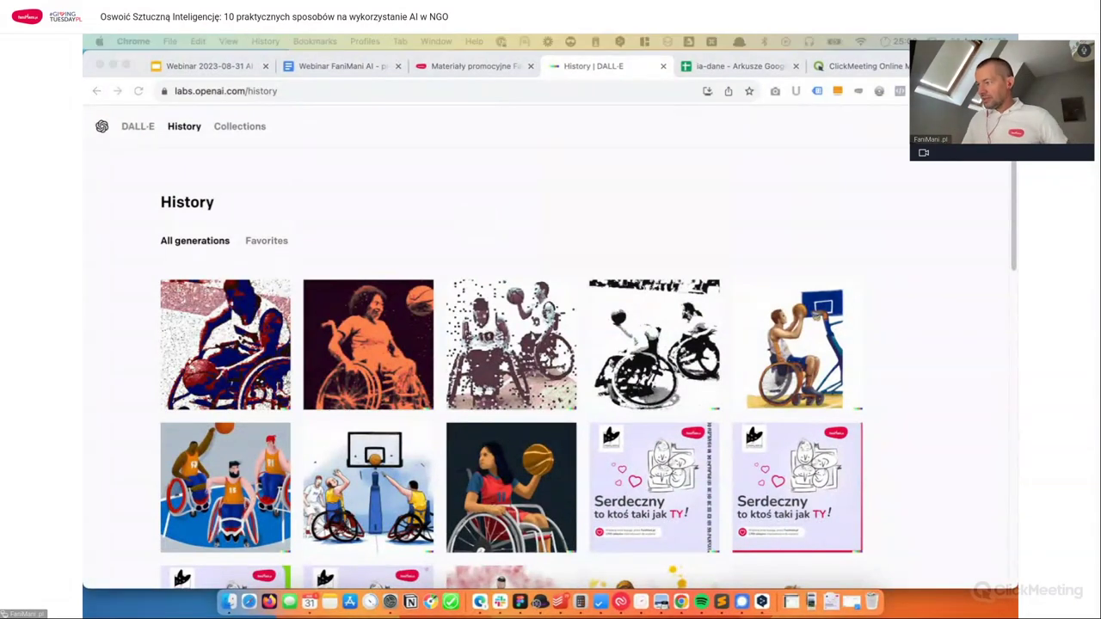
{"action": "left_click", "coordinate": [448, 141]}
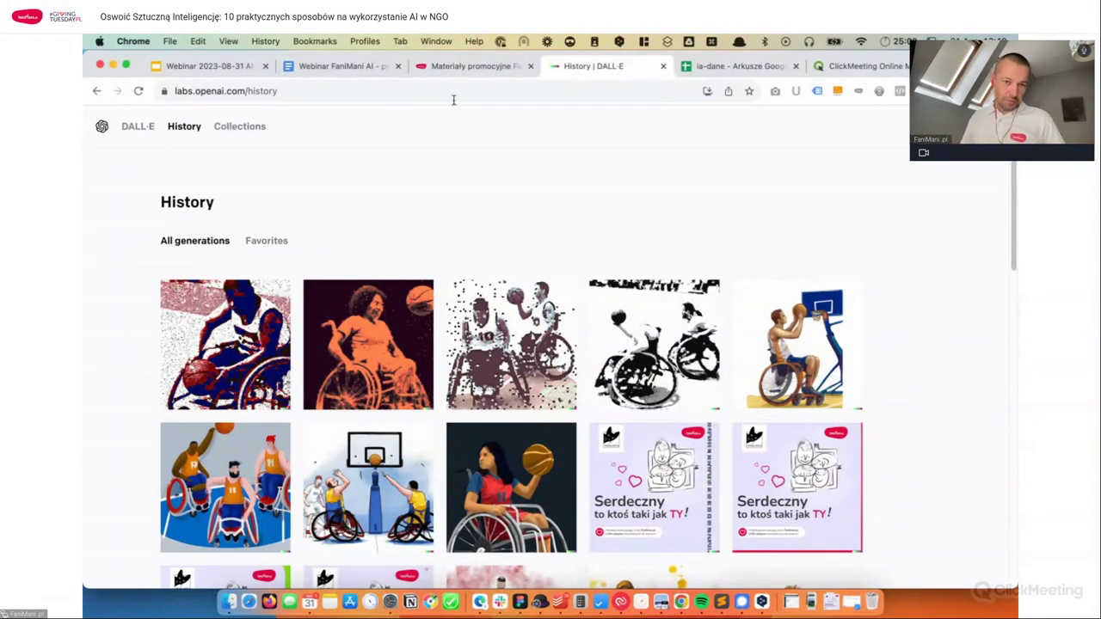
Step: In the webinar examples document, copy the prompt under item 6 about a website article on disabled people's everyday problems
{"action": "left_click", "coordinate": [357, 67]}
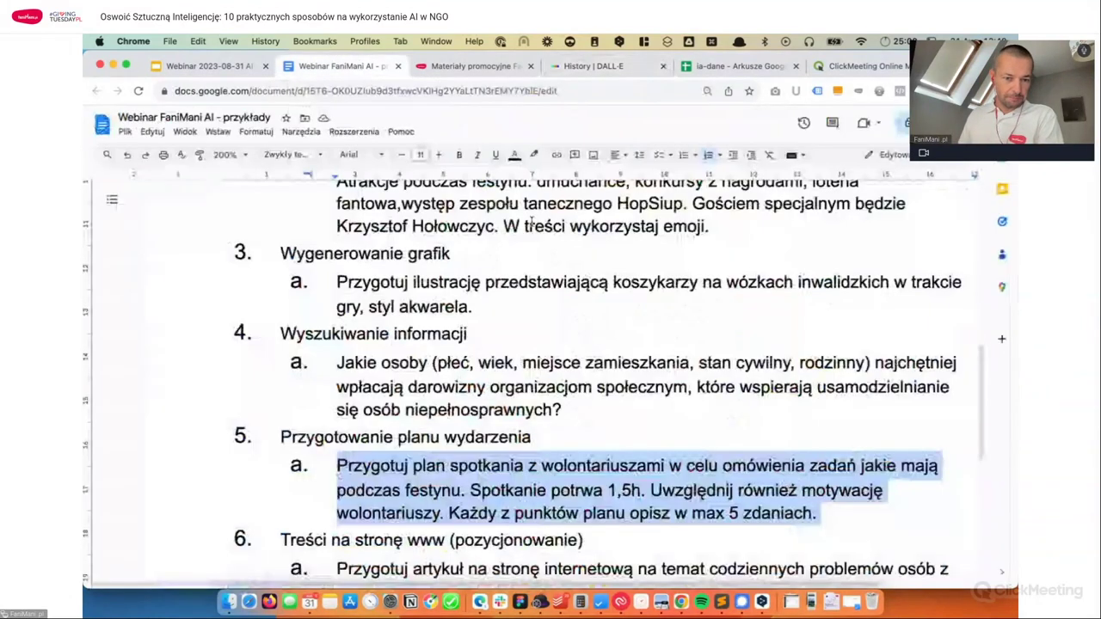
{"action": "scroll", "coordinate": [494, 345], "scroll_direction": "down", "scroll_amount": 2}
{"action": "scroll", "coordinate": [494, 345], "scroll_direction": "down", "scroll_amount": 3}
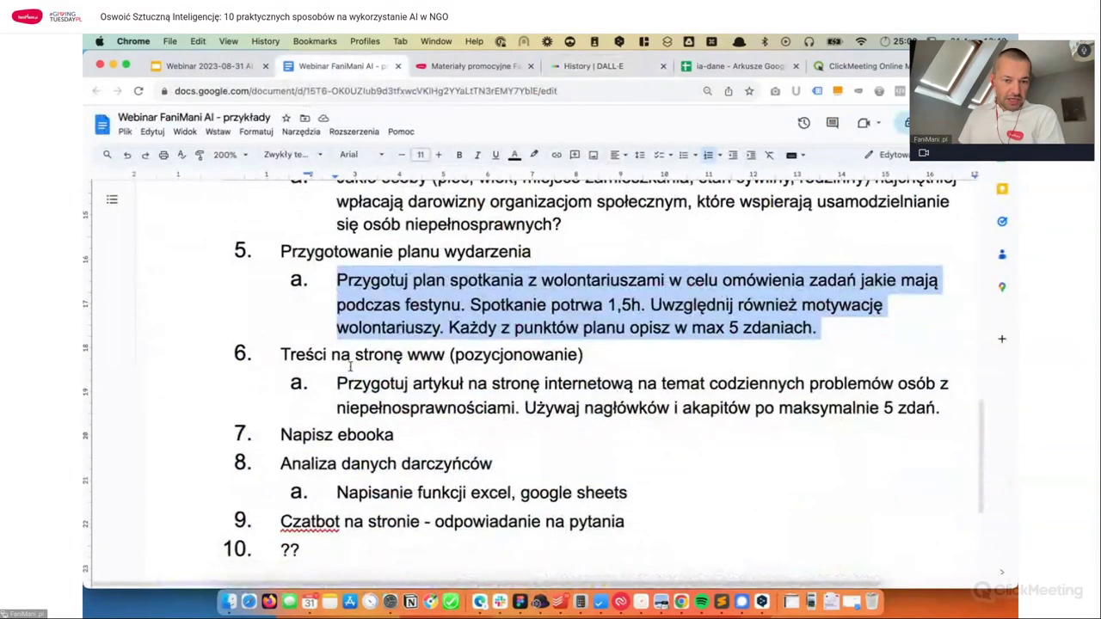
{"action": "left_click", "coordinate": [942, 410], "text": "shift"}
{"action": "key", "text": "super+c"}
{"action": "scroll", "coordinate": [730, 391], "scroll_direction": "up", "scroll_amount": 5}
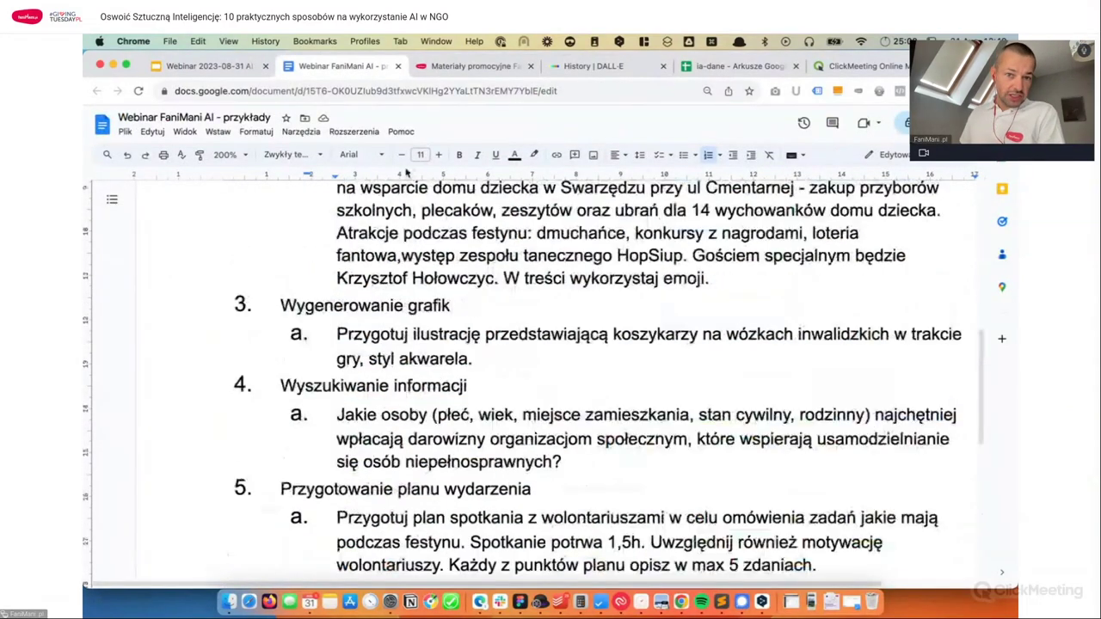
Step: Switch to ChatGPT in Microsoft Edge, start a new chat and send the copied website article prompt
{"action": "key", "text": "super+Tab"}
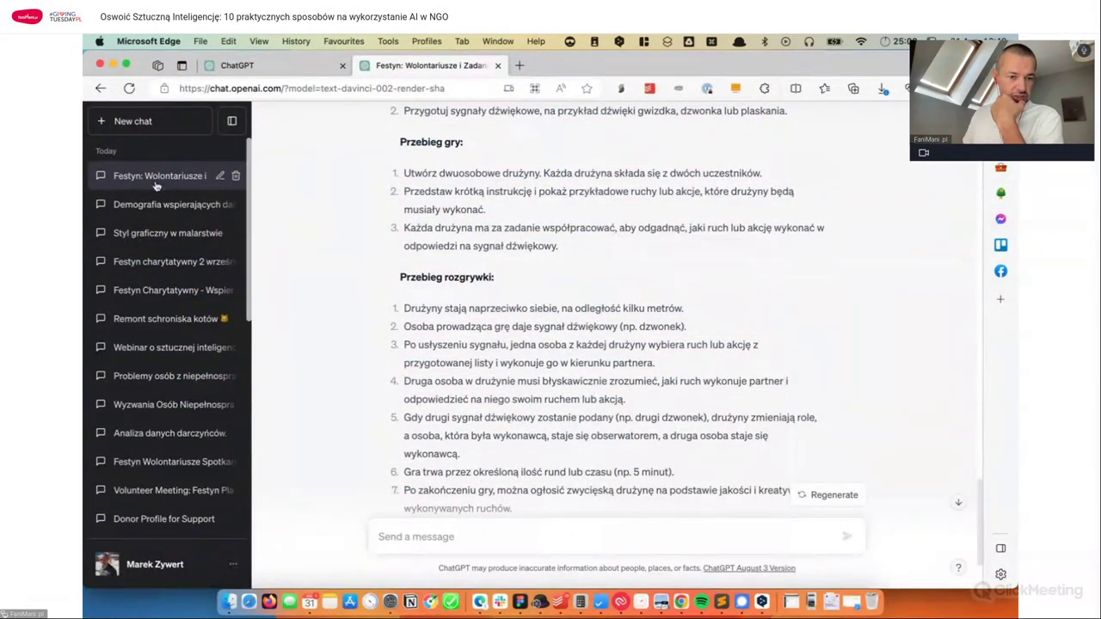
{"action": "left_click", "coordinate": [145, 121]}
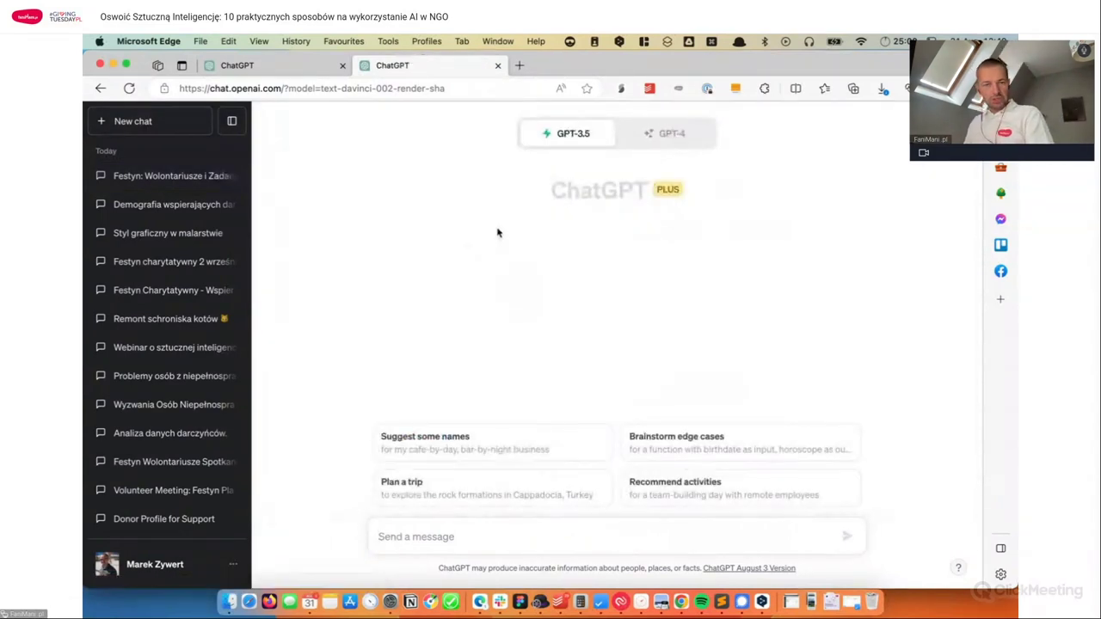
{"action": "key", "text": "super+v"}
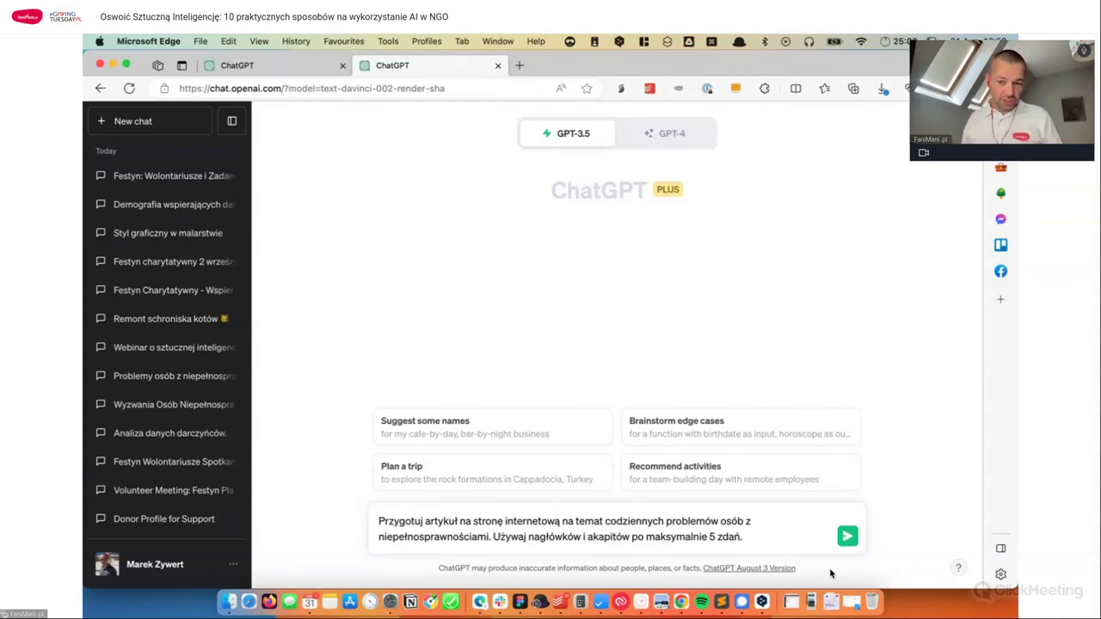
{"action": "key", "text": "Return"}
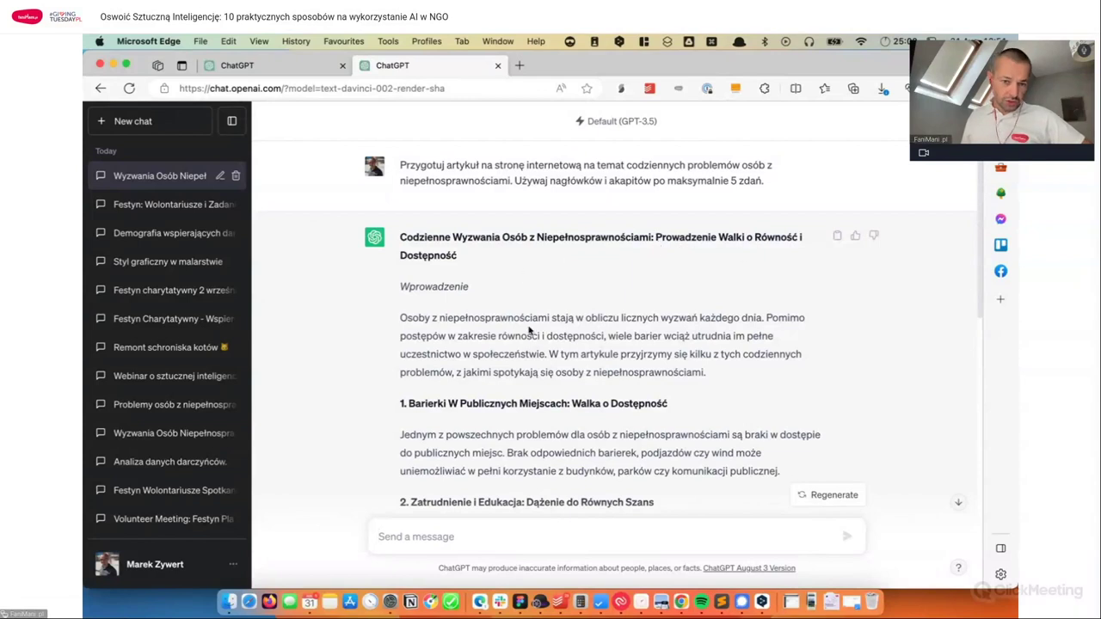
Step: Read through the generated article, examining its title, introduction, numbered sections and summary
{"action": "scroll", "coordinate": [524, 331], "scroll_direction": "down", "scroll_amount": 3}
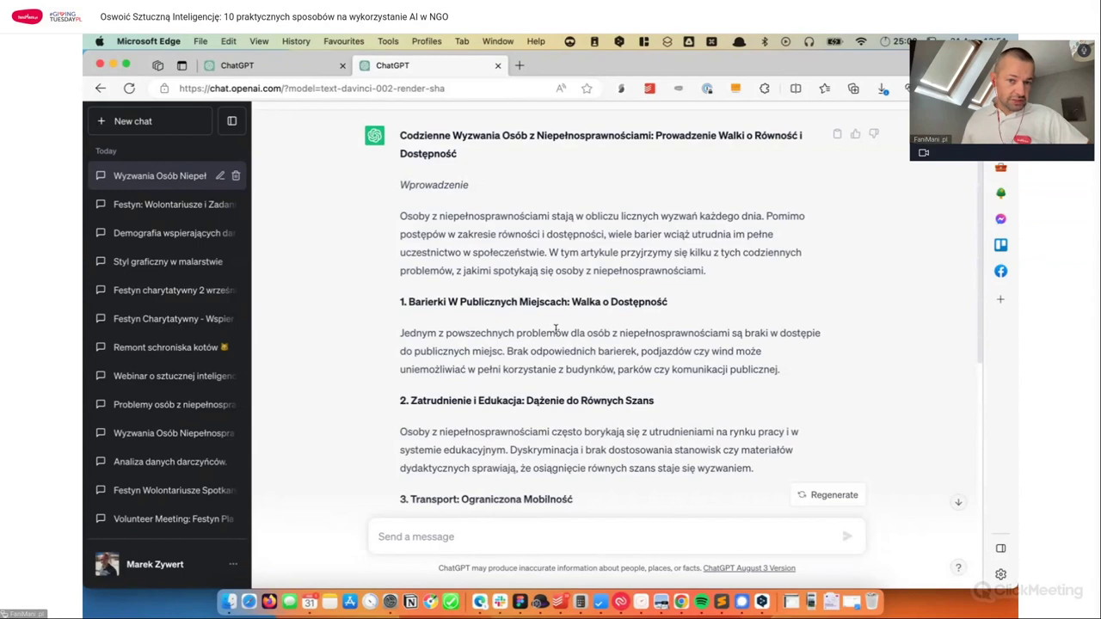
{"action": "scroll", "coordinate": [534, 271], "scroll_direction": "down", "scroll_amount": 3}
{"action": "scroll", "coordinate": [535, 271], "scroll_direction": "down", "scroll_amount": 3}
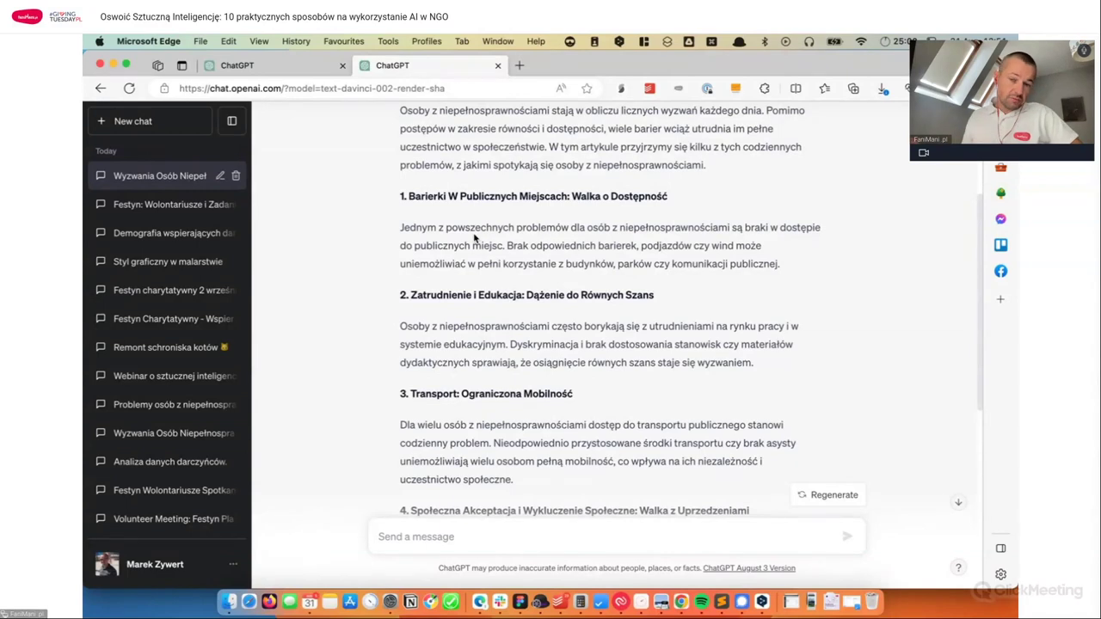
{"action": "scroll", "coordinate": [557, 249], "scroll_direction": "down", "scroll_amount": 5}
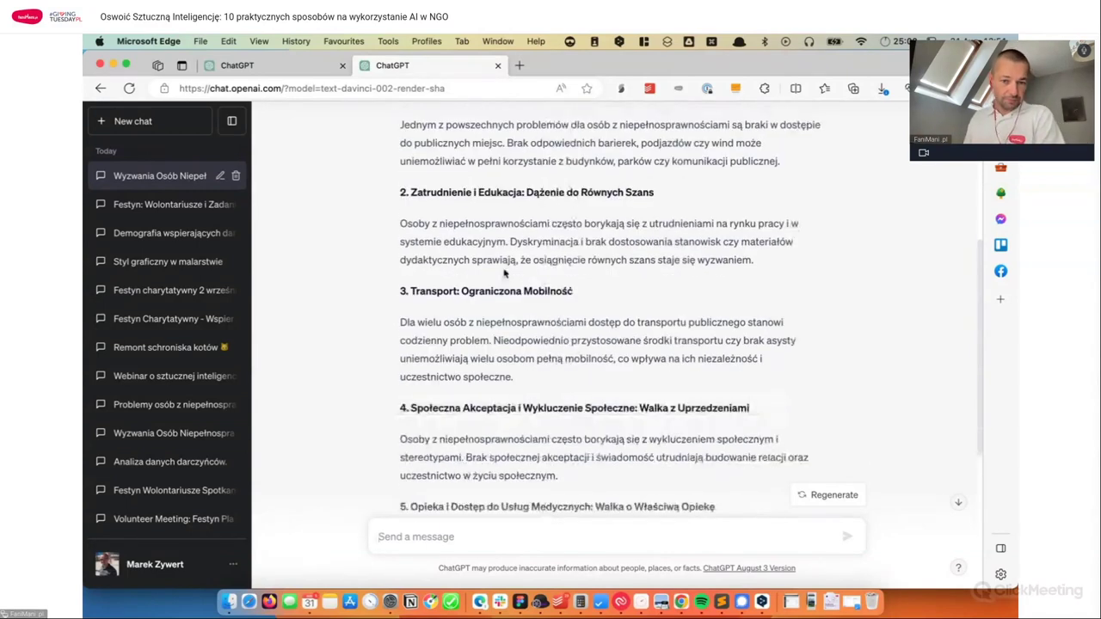
{"action": "scroll", "coordinate": [505, 271], "scroll_direction": "down", "scroll_amount": 3}
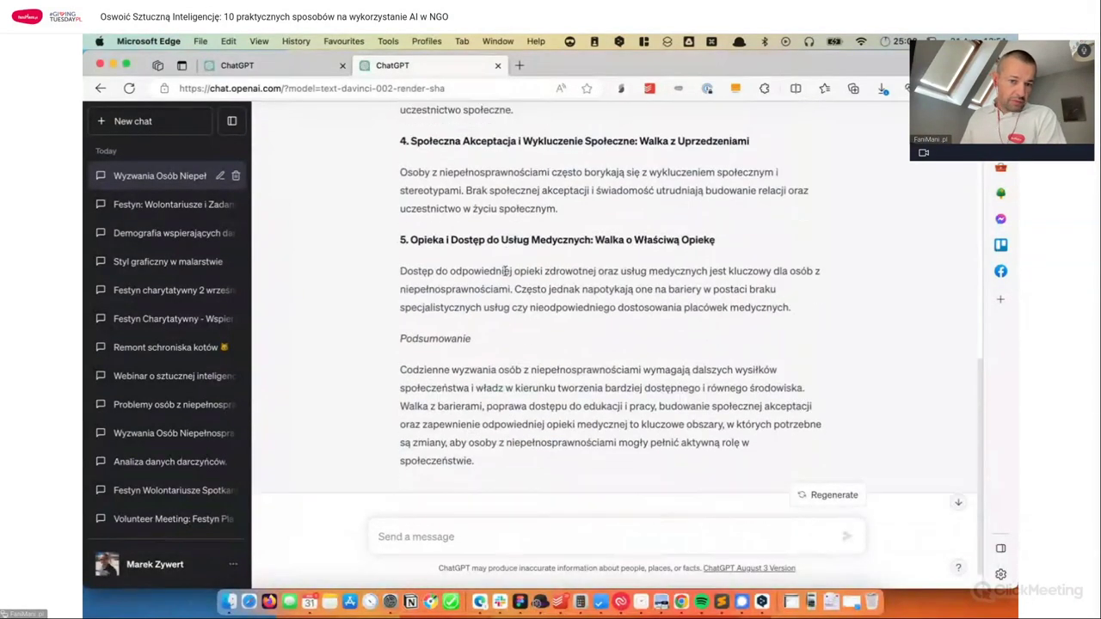
{"action": "scroll", "coordinate": [505, 271], "scroll_direction": "up", "scroll_amount": 10}
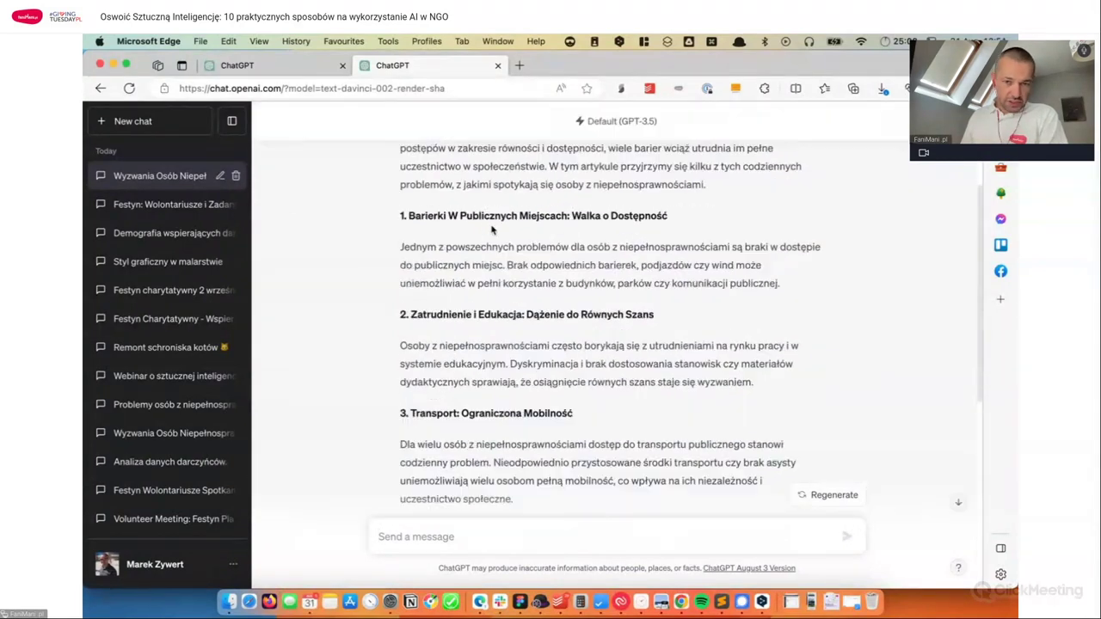
{"action": "scroll", "coordinate": [497, 311], "scroll_direction": "down", "scroll_amount": 2}
{"action": "scroll", "coordinate": [497, 310], "scroll_direction": "down", "scroll_amount": 9}
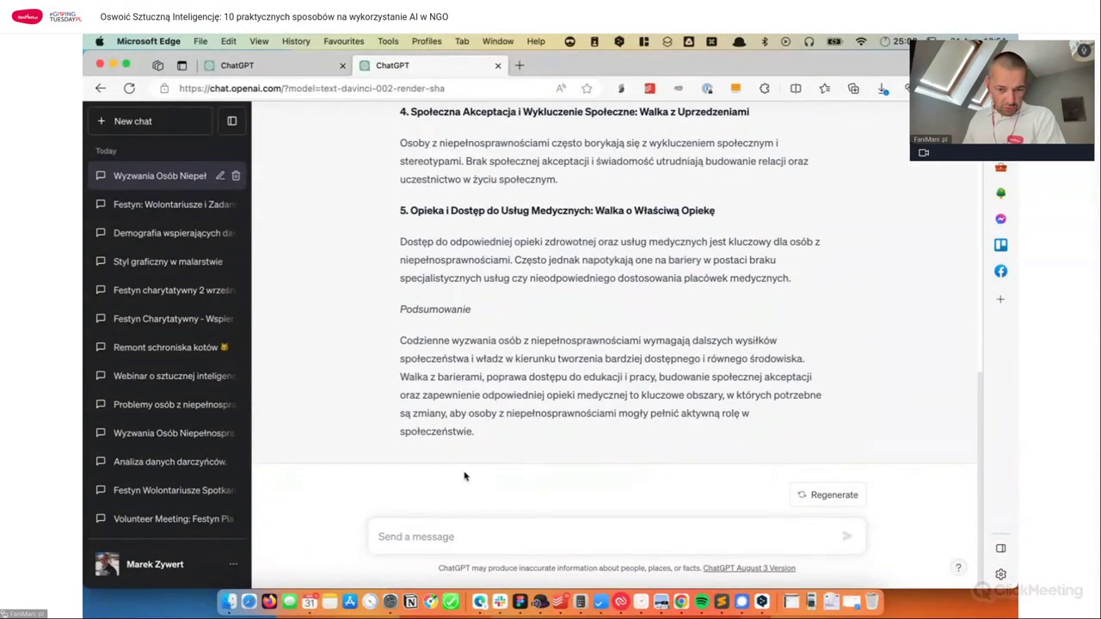
Step: Ask ChatGPT to rewrite the article three times longer with the message "napisz jeszcze raz, artykuł 3 razy dłuższy"
{"action": "left_click", "coordinate": [457, 535]}
{"action": "type", "text": "napisz jeszcze raz, artyku"}
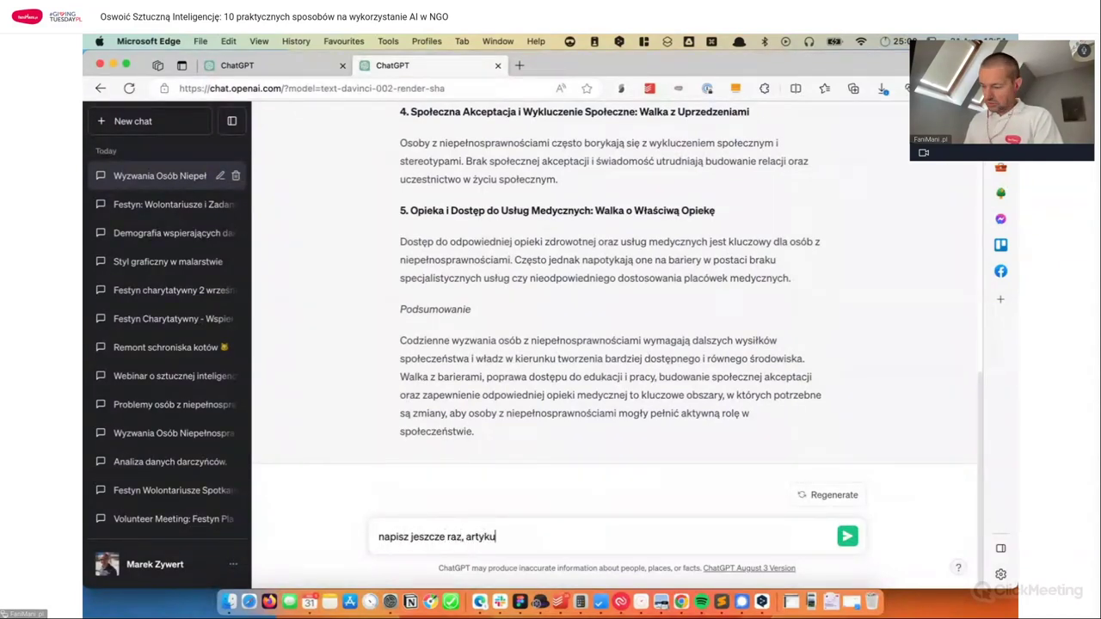
{"action": "type", "text": "ł 3 razy dłu"}
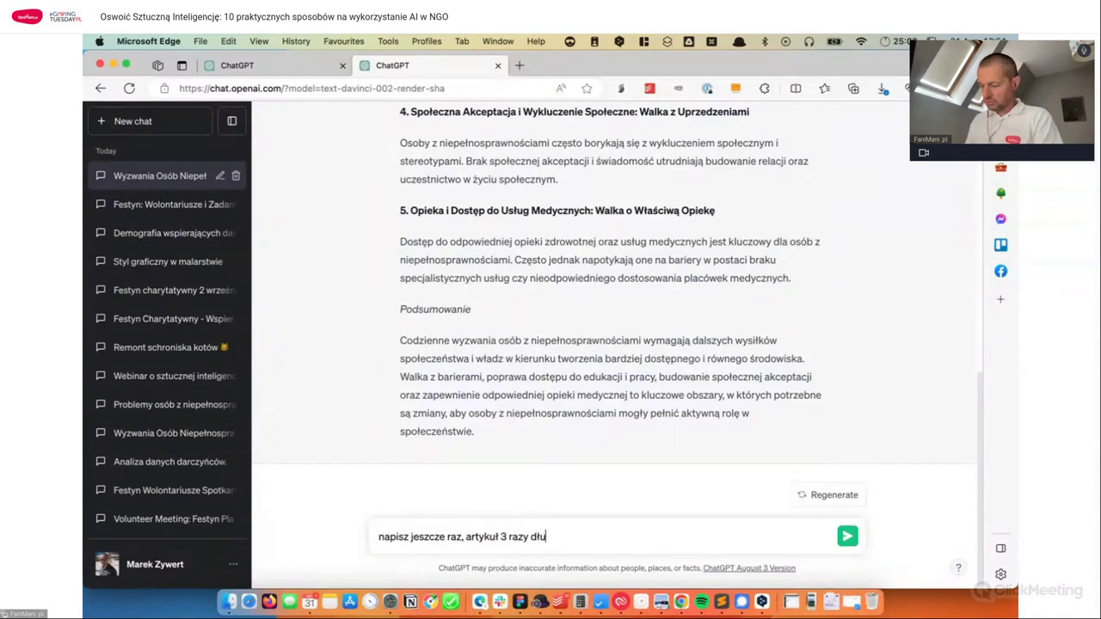
{"action": "type", "text": "ższy"}
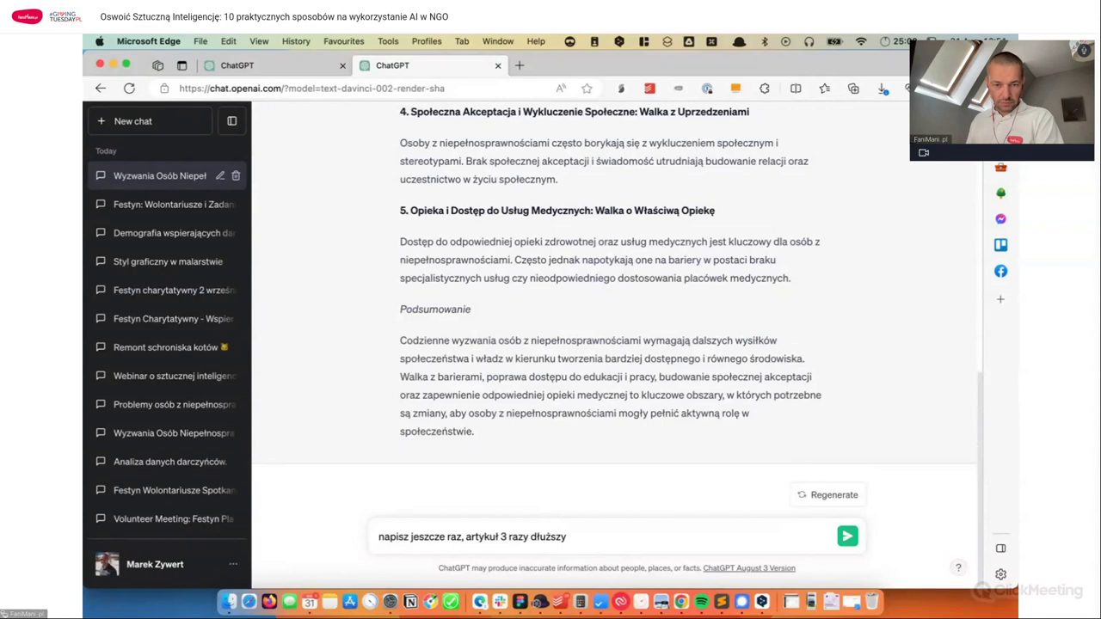
{"action": "key", "text": "Return"}
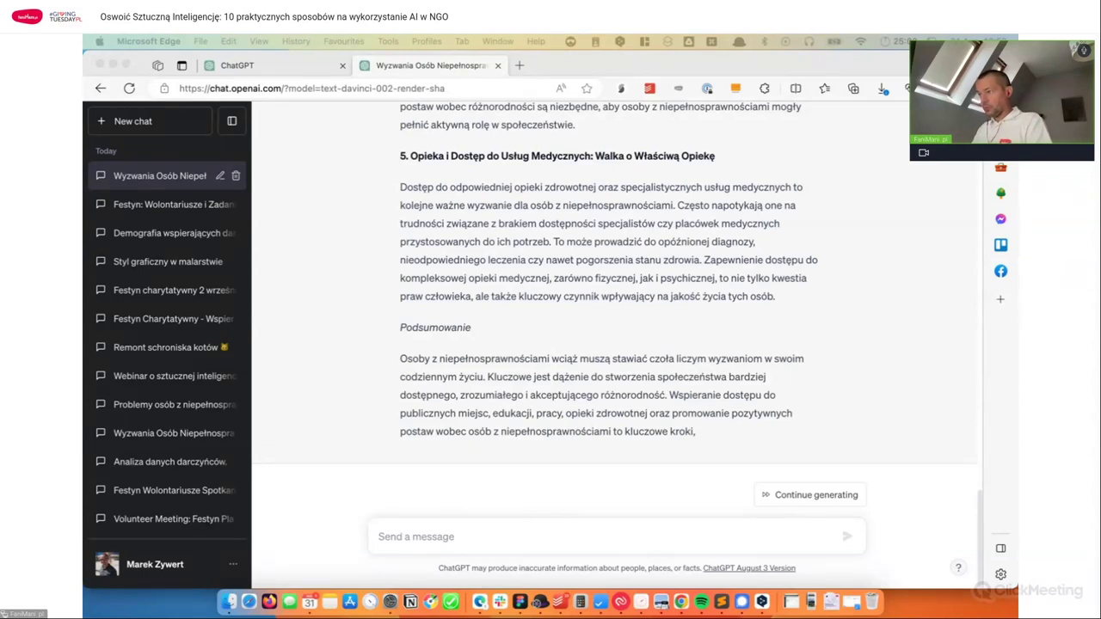
Step: Compare the longer article with the first version, examining the introduction and the numbered sections
{"action": "left_click", "coordinate": [563, 392]}
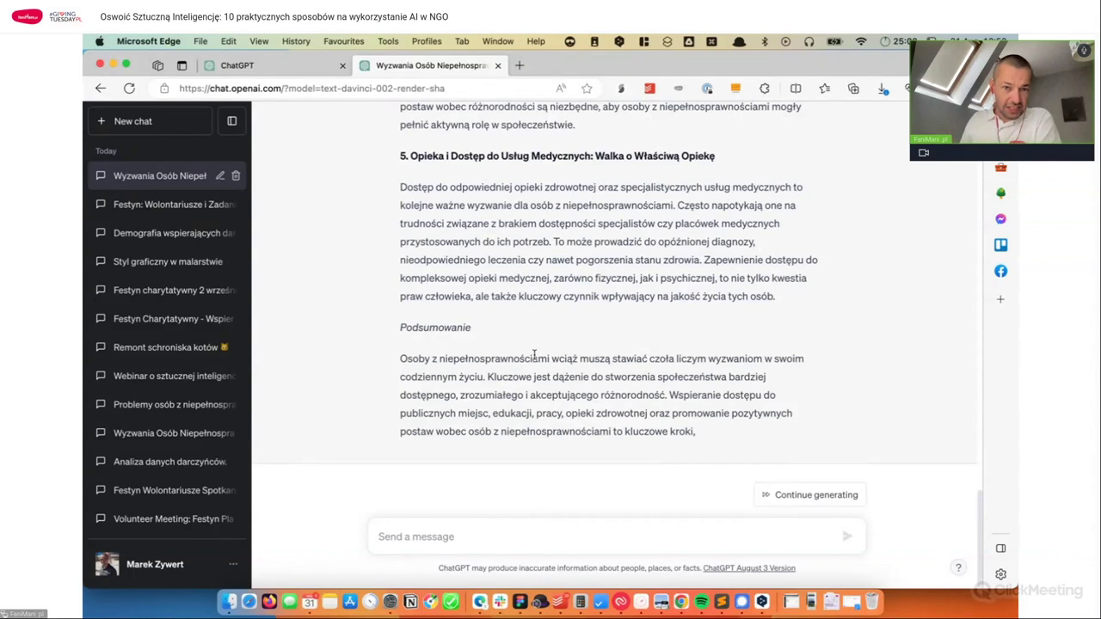
{"action": "scroll", "coordinate": [602, 344], "scroll_direction": "up", "scroll_amount": 15}
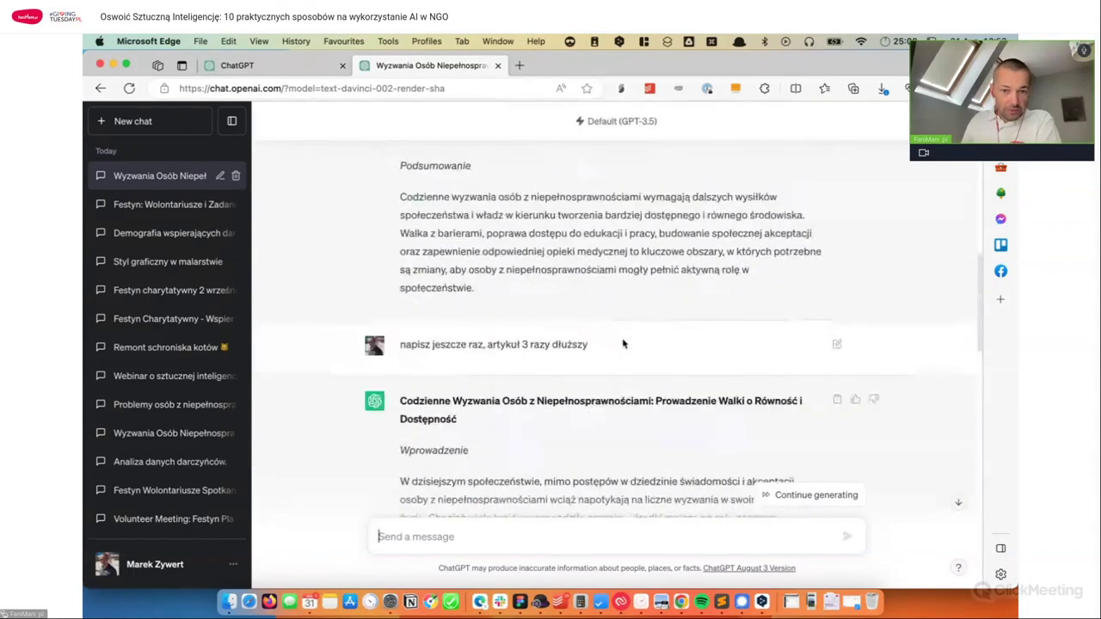
{"action": "scroll", "coordinate": [623, 335], "scroll_direction": "down", "scroll_amount": 5}
{"action": "scroll", "coordinate": [621, 340], "scroll_direction": "down", "scroll_amount": 20}
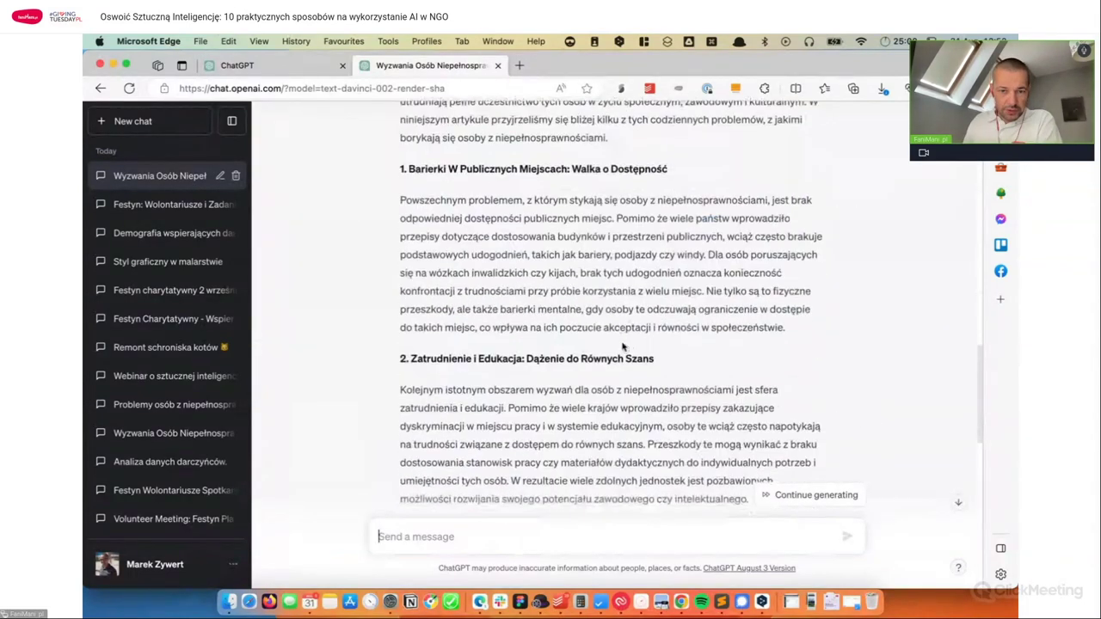
{"action": "scroll", "coordinate": [637, 372], "scroll_direction": "up", "scroll_amount": 20}
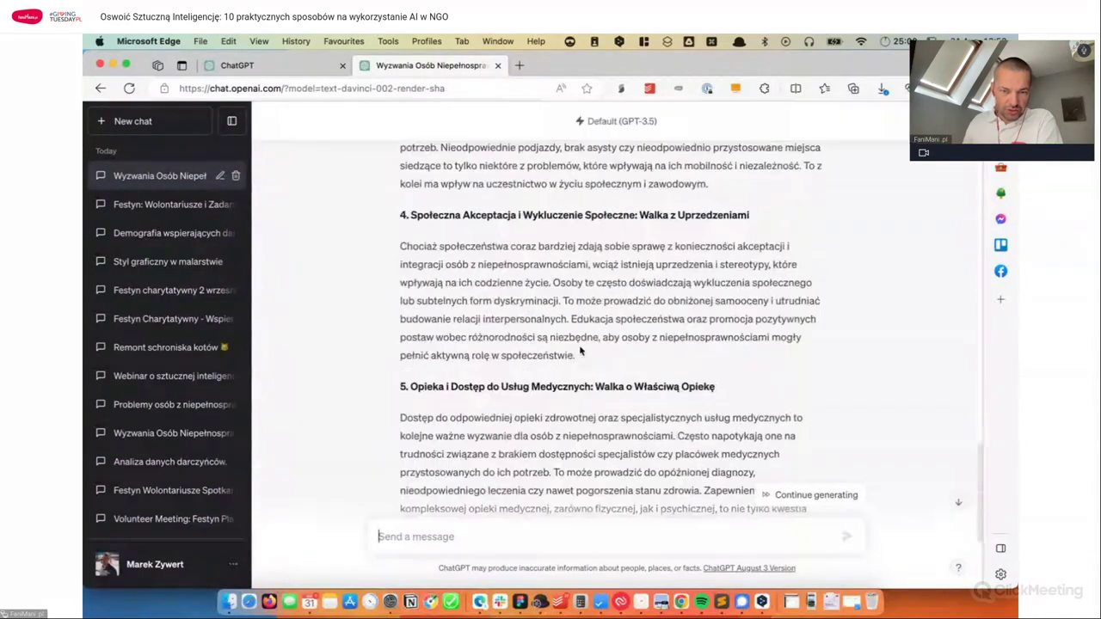
{"action": "scroll", "coordinate": [590, 342], "scroll_direction": "up", "scroll_amount": 20}
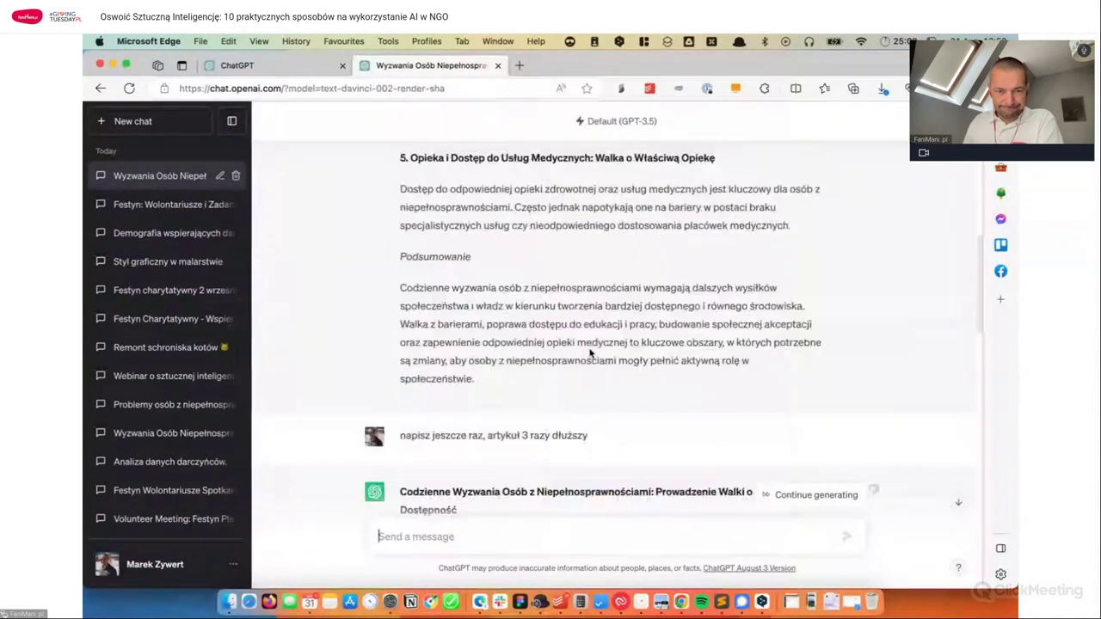
{"action": "scroll", "coordinate": [590, 347], "scroll_direction": "down", "scroll_amount": 15}
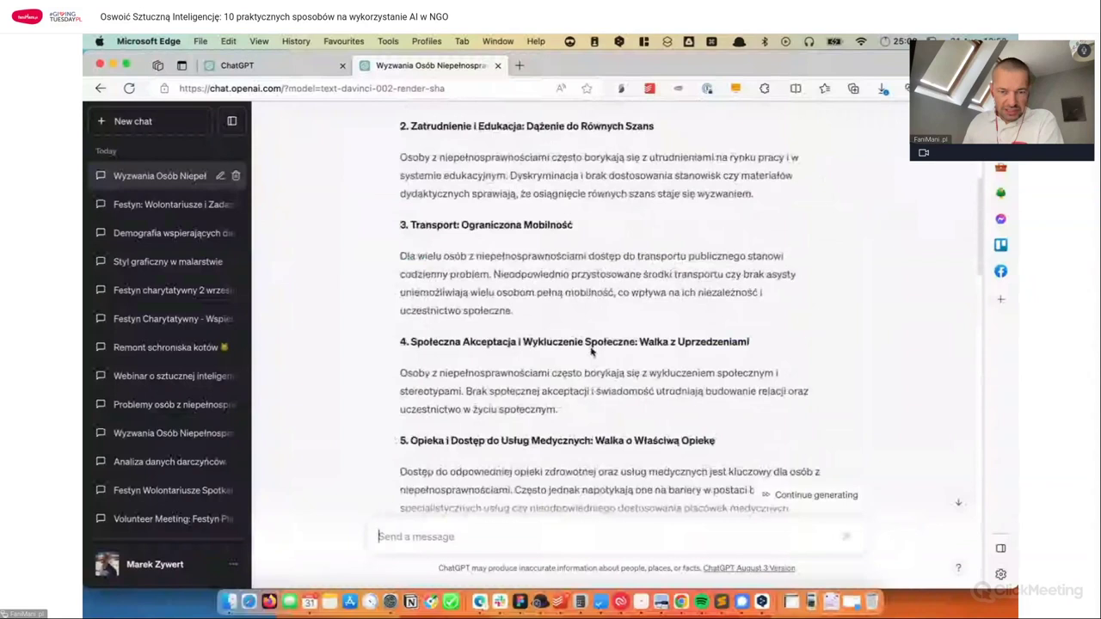
{"action": "scroll", "coordinate": [599, 368], "scroll_direction": "down", "scroll_amount": 5}
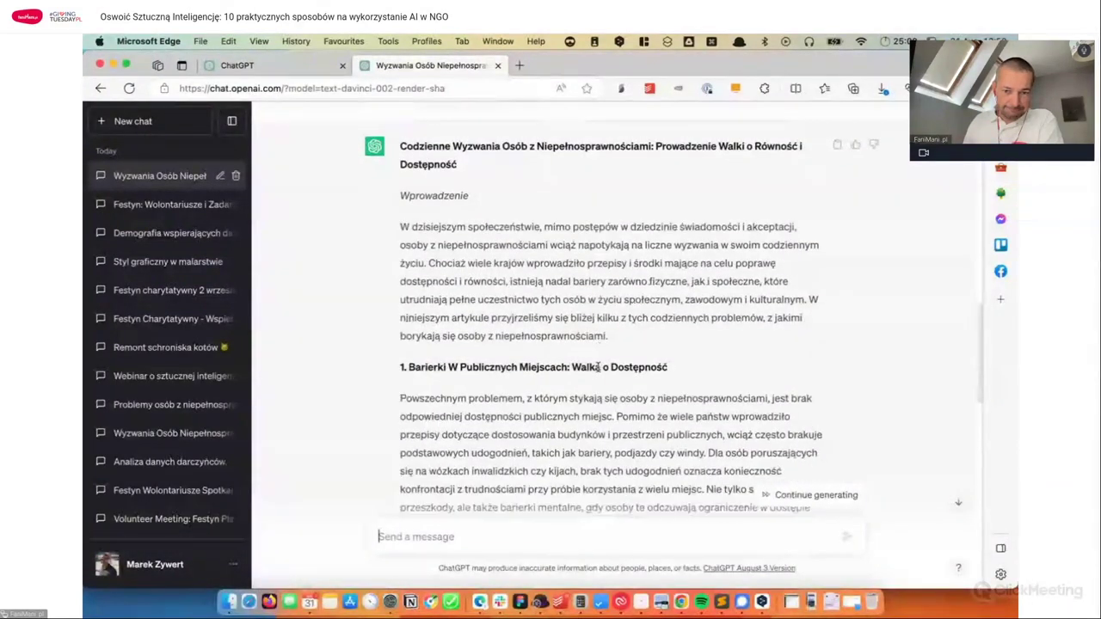
{"action": "scroll", "coordinate": [600, 373], "scroll_direction": "down", "scroll_amount": 2}
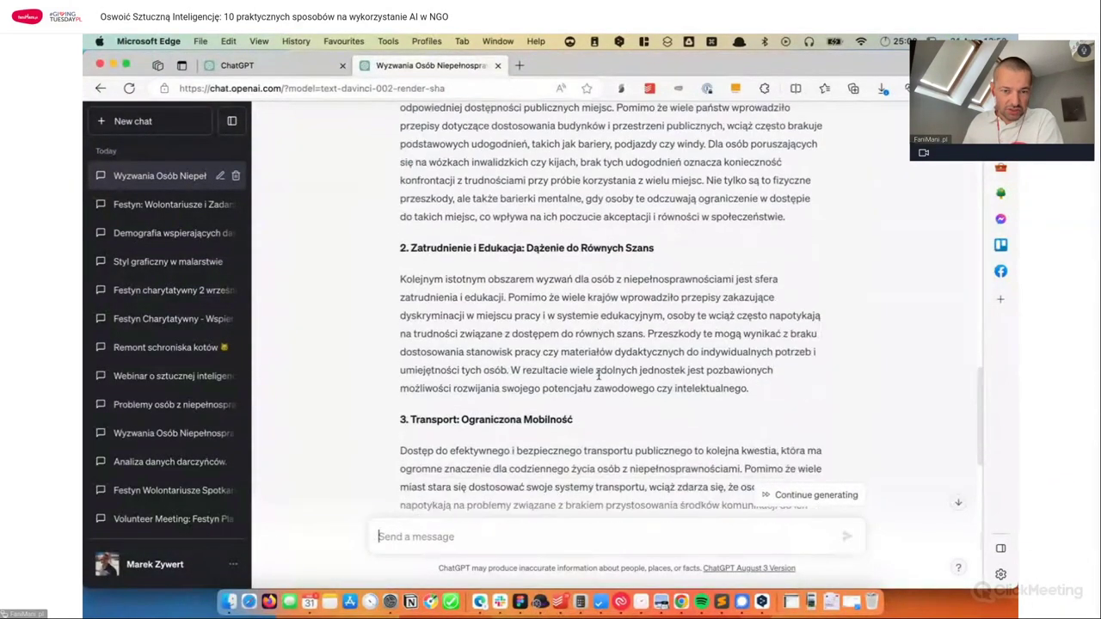
Step: Copy the heading "2. Zatrudnienie i Edukacja: Dążenie do Równych Szans" from the longer article
{"action": "left_click_drag", "start_coordinate": [399, 207], "coordinate": [750, 350]}
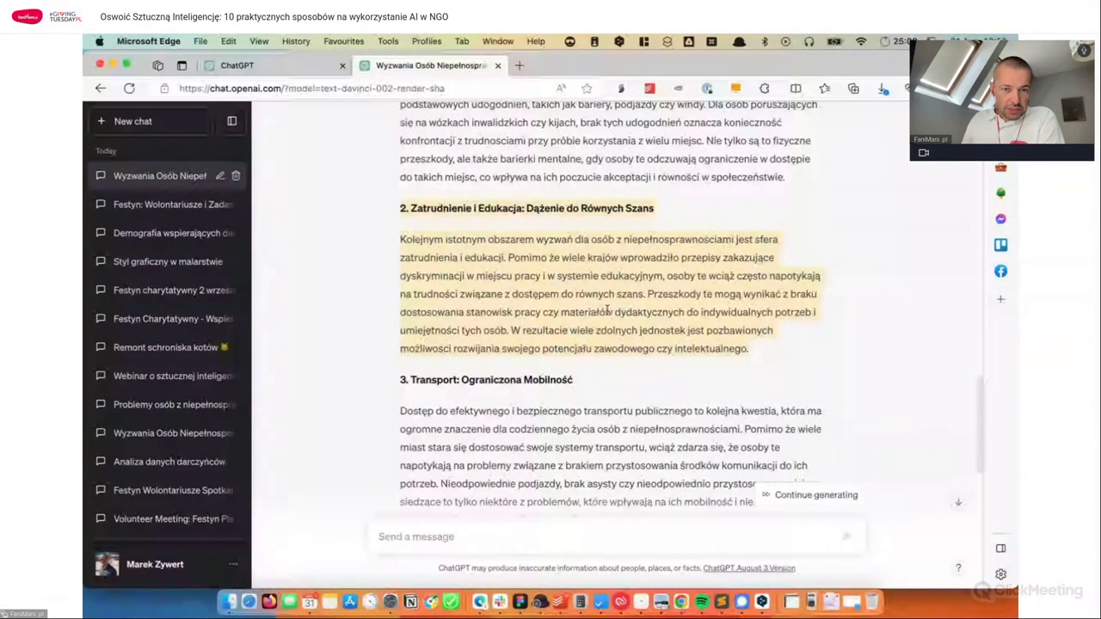
{"action": "left_click", "coordinate": [402, 209]}
{"action": "double_click", "coordinate": [402, 209]}
{"action": "left_click", "coordinate": [401, 209]}
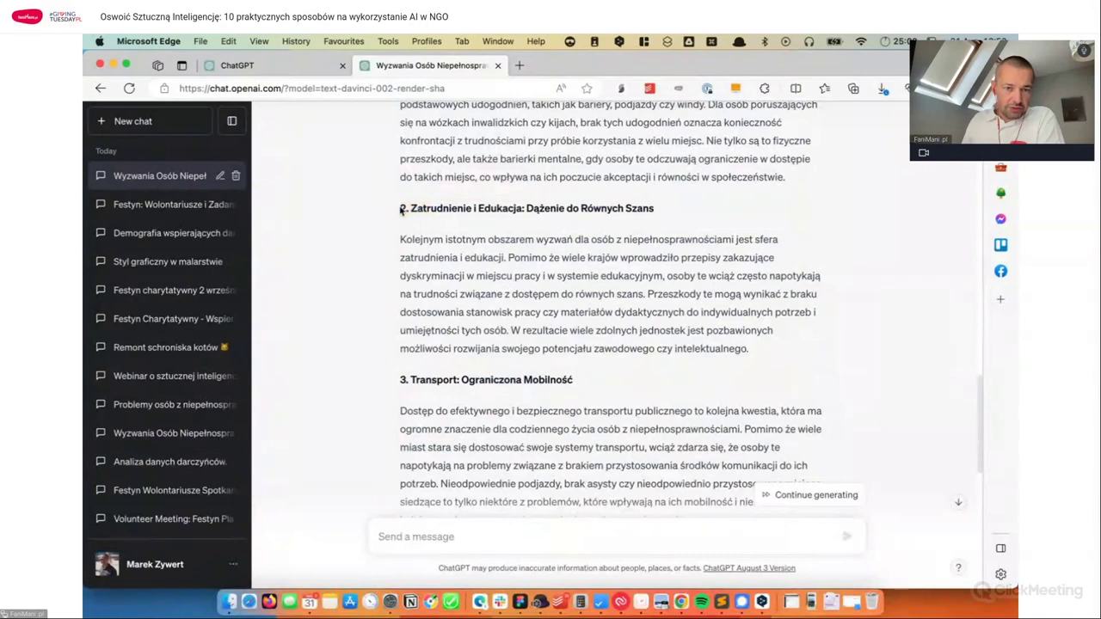
{"action": "left_click_drag", "start_coordinate": [401, 208], "coordinate": [653, 208]}
{"action": "key", "text": "super+c"}
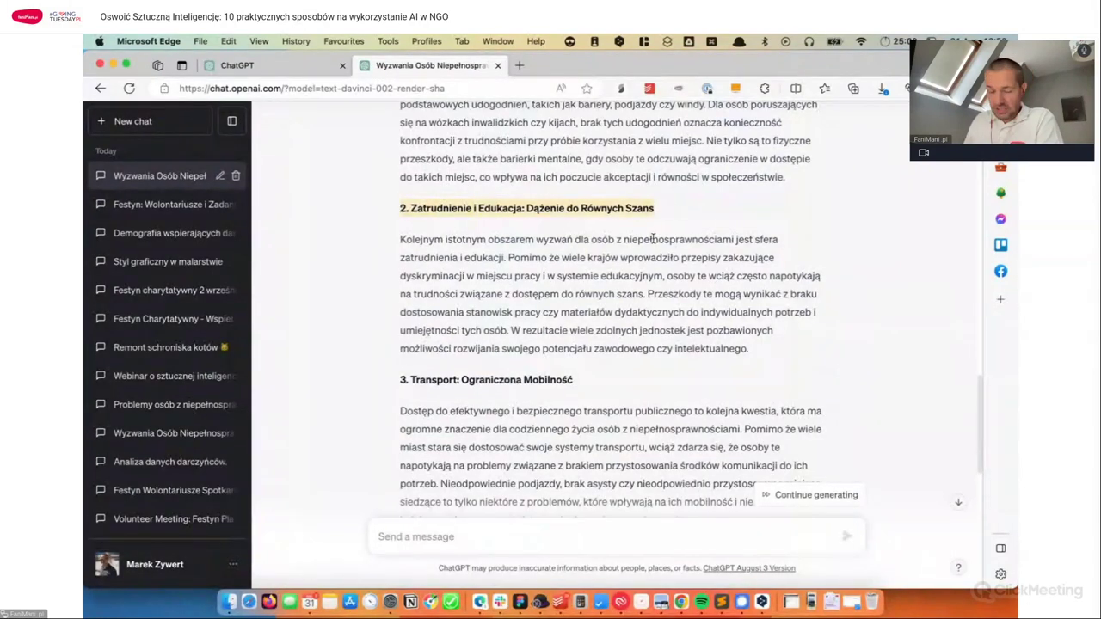
Step: Send a prompt to rewrite the section under the copied heading, giving bulleted examples of adapting the workplace to disabled people's needs
{"action": "left_click", "coordinate": [539, 533]}
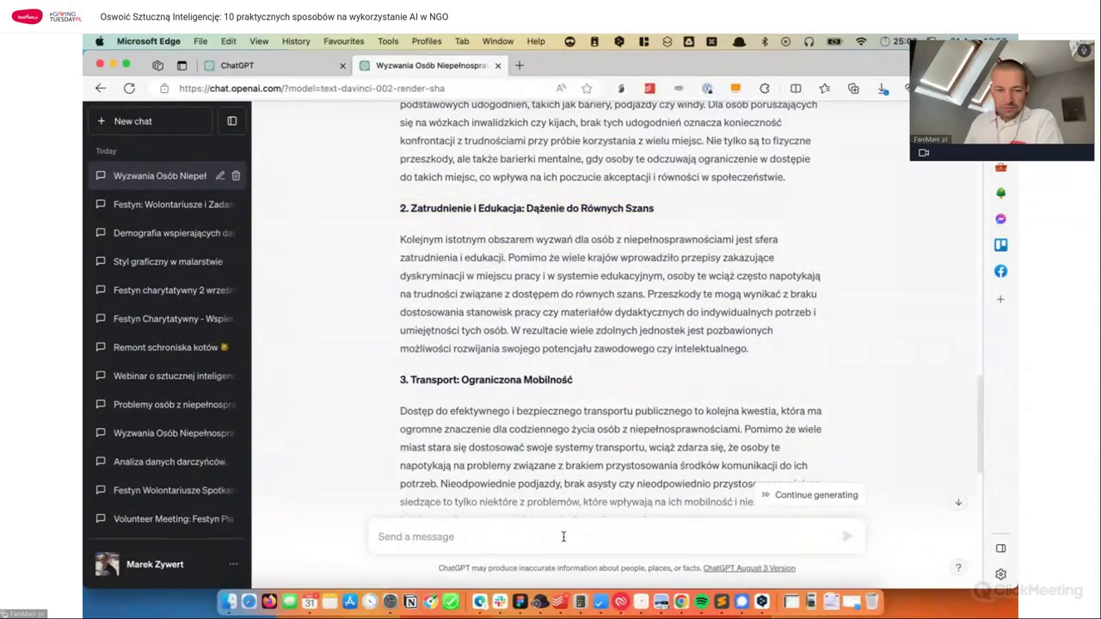
{"action": "type", "text": "przepisz aka"}
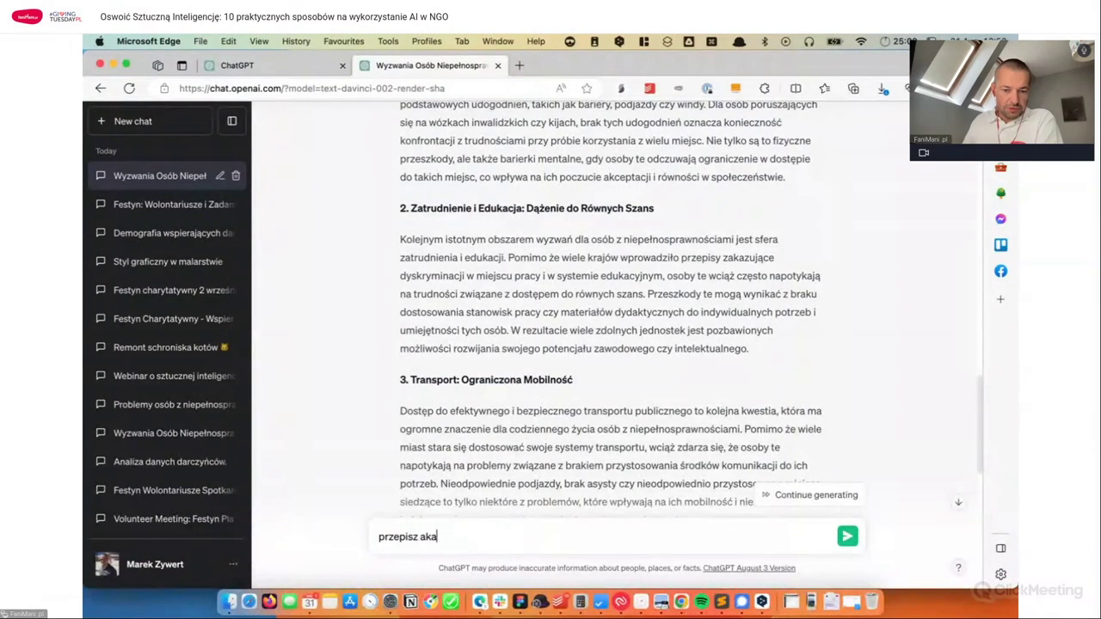
{"action": "type", "text": "pit \""}
{"action": "key", "text": "super+v"}
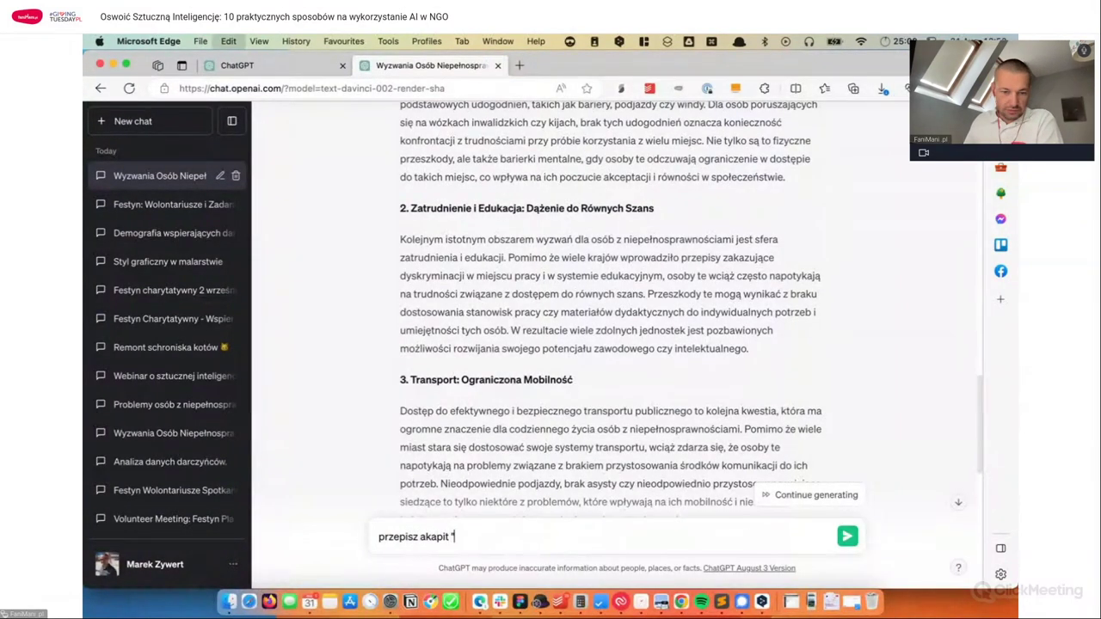
{"action": "type", "text": "\" "}
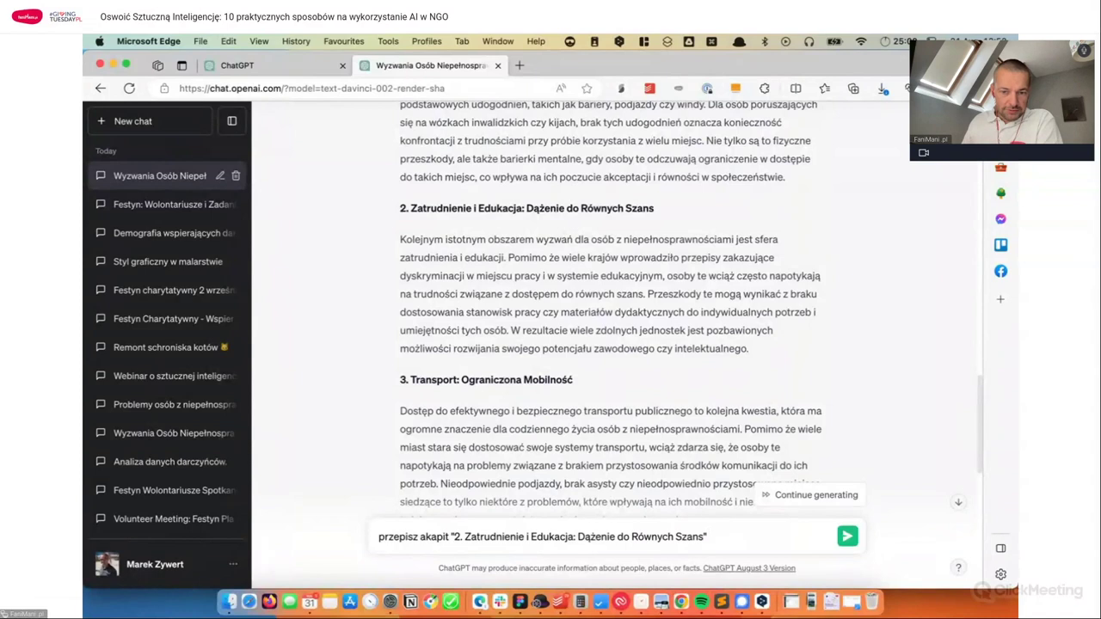
{"action": "type", "text": "- podaj w punktach pr"}
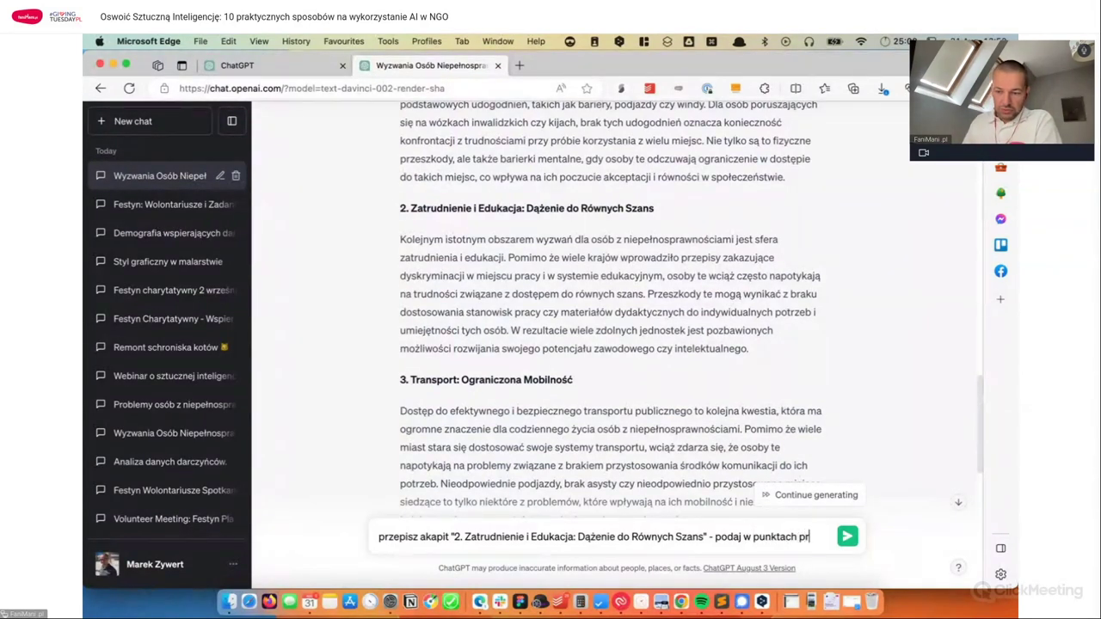
{"action": "type", "text": "zykłady"}
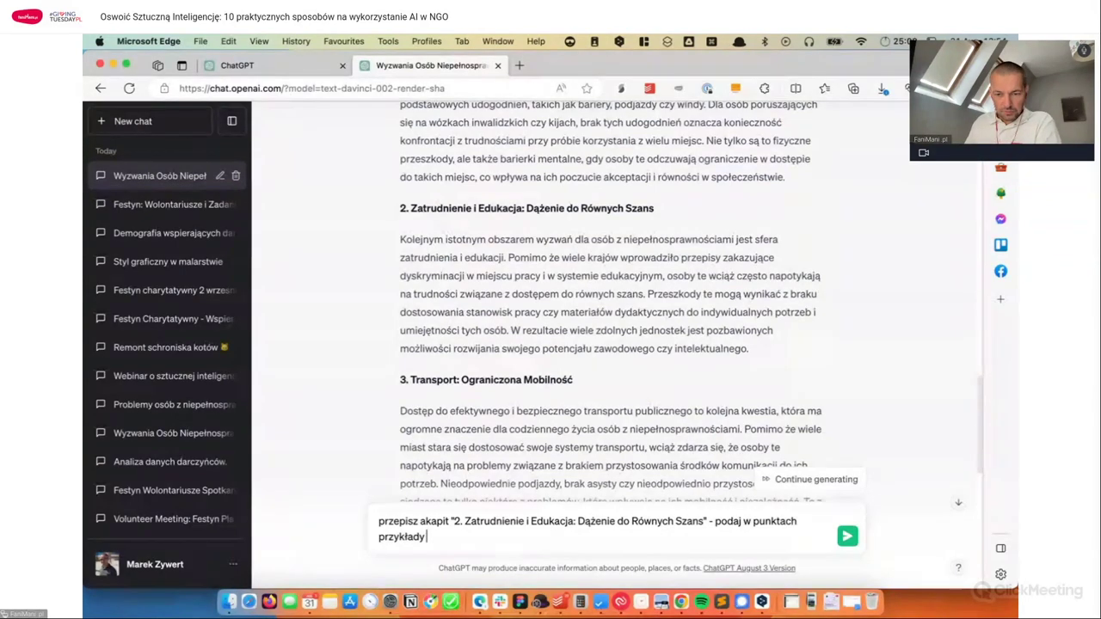
{"action": "type", "text": "dostosowania miejsca pracy do "}
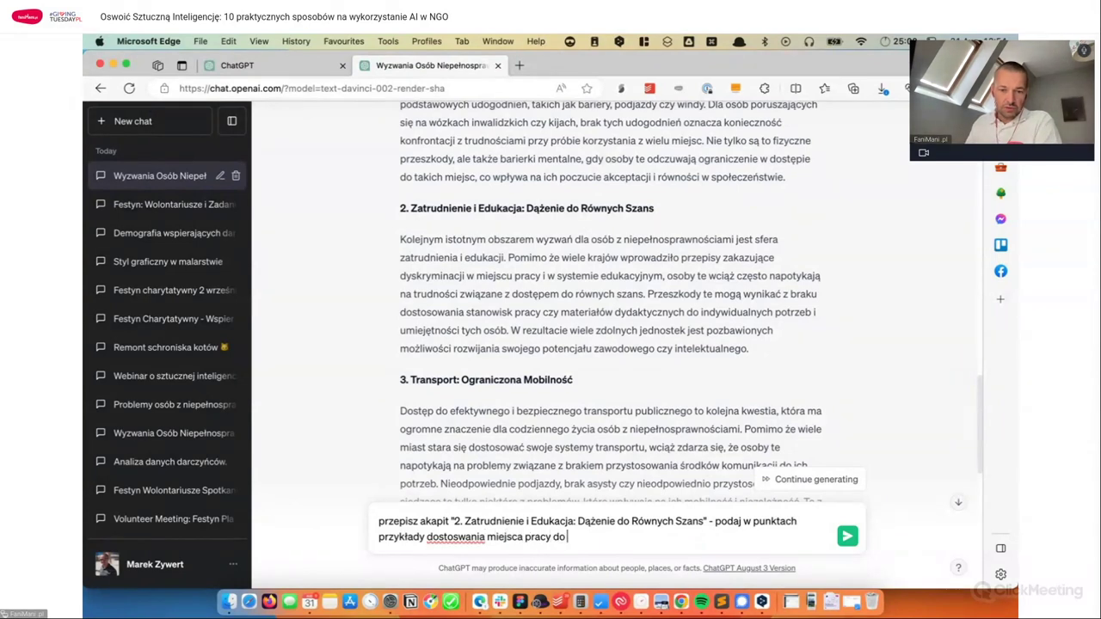
{"action": "type", "text": "potrzeb osb"}
{"action": "key", "text": "BackSpace"}
{"action": "type", "text": "ób z niepełossprawnościami"}
{"action": "key", "text": "Return"}
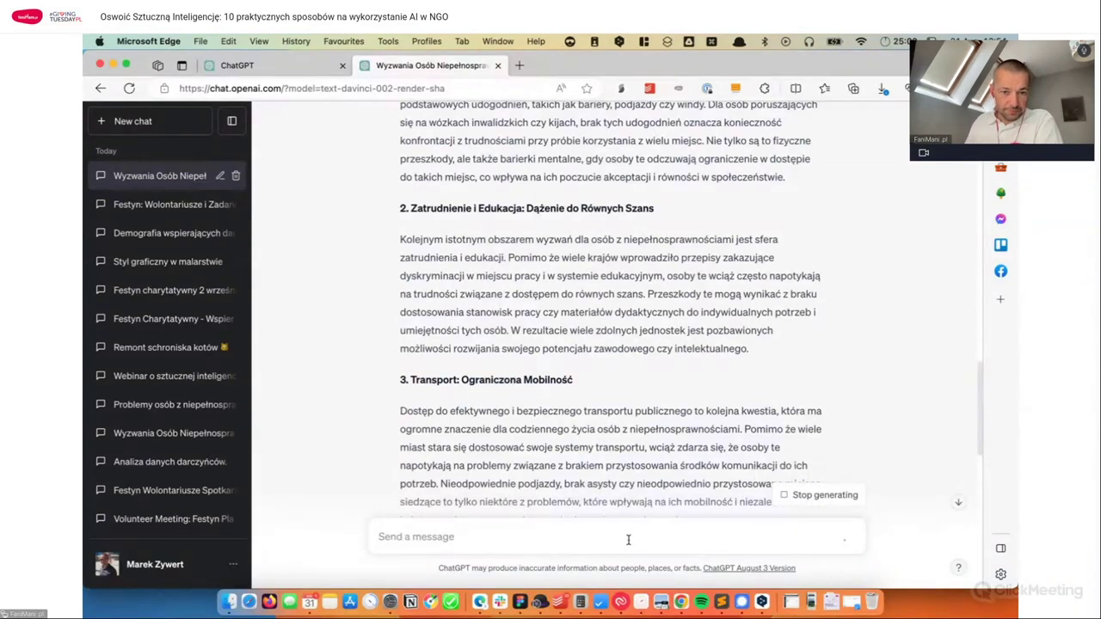
Step: Go back to section 2 on employment and education in the longer article and examine its original text
{"action": "scroll", "coordinate": [611, 387], "scroll_direction": "down", "scroll_amount": 10}
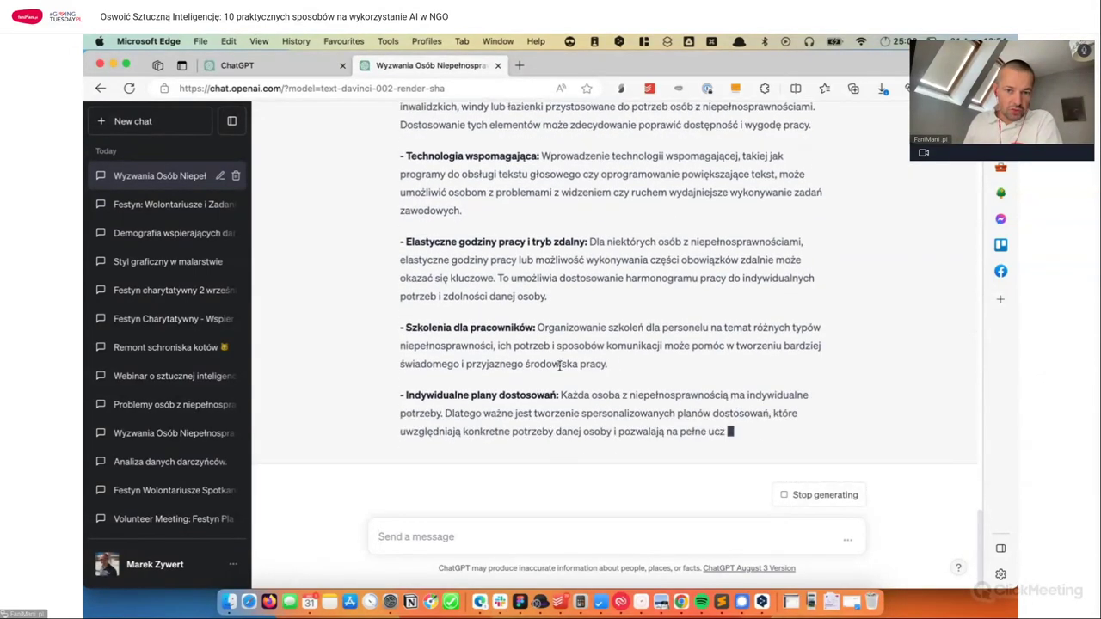
{"action": "scroll", "coordinate": [574, 344], "scroll_direction": "up", "scroll_amount": 10}
{"action": "scroll", "coordinate": [575, 284], "scroll_direction": "up", "scroll_amount": 3}
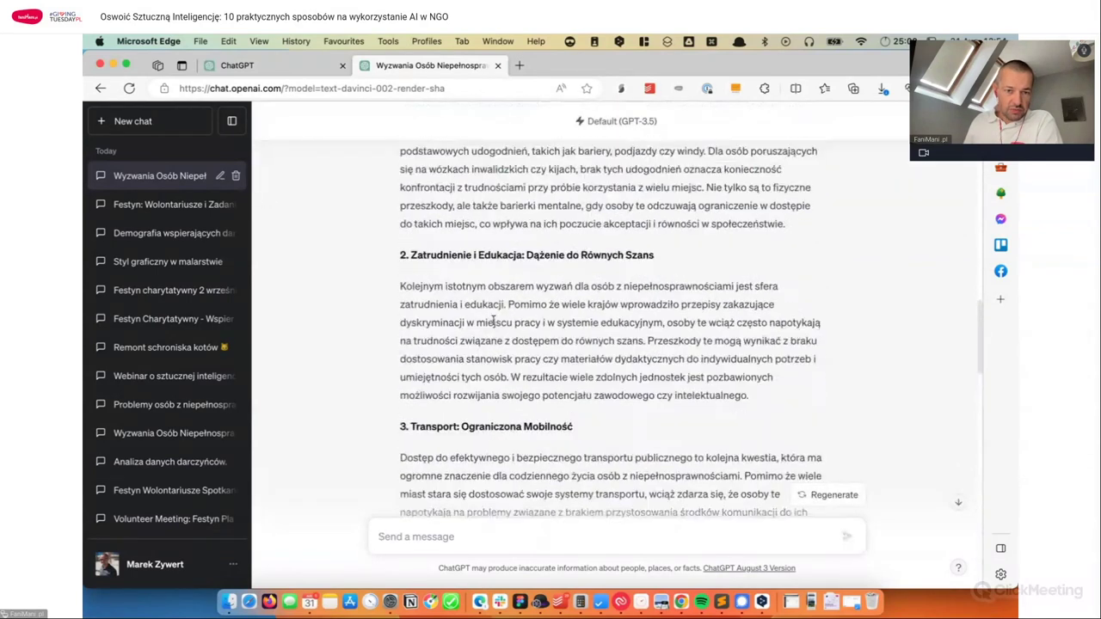
{"action": "left_click_drag", "start_coordinate": [396, 258], "coordinate": [753, 388]}
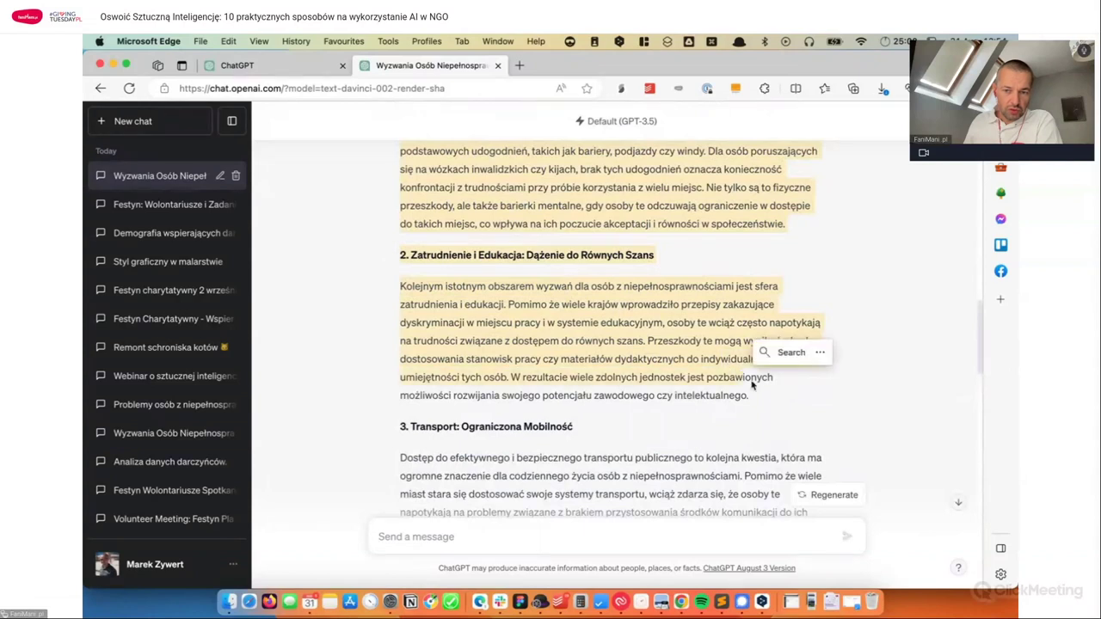
{"action": "triple_click", "coordinate": [482, 426]}
Step: Read through the rewritten employment and education section, examining its bulleted workplace adaptation examples and closing paragraph
{"action": "scroll", "coordinate": [592, 376], "scroll_direction": "down", "scroll_amount": 3}
{"action": "scroll", "coordinate": [591, 376], "scroll_direction": "down", "scroll_amount": 5}
{"action": "scroll", "coordinate": [550, 327], "scroll_direction": "up", "scroll_amount": 10}
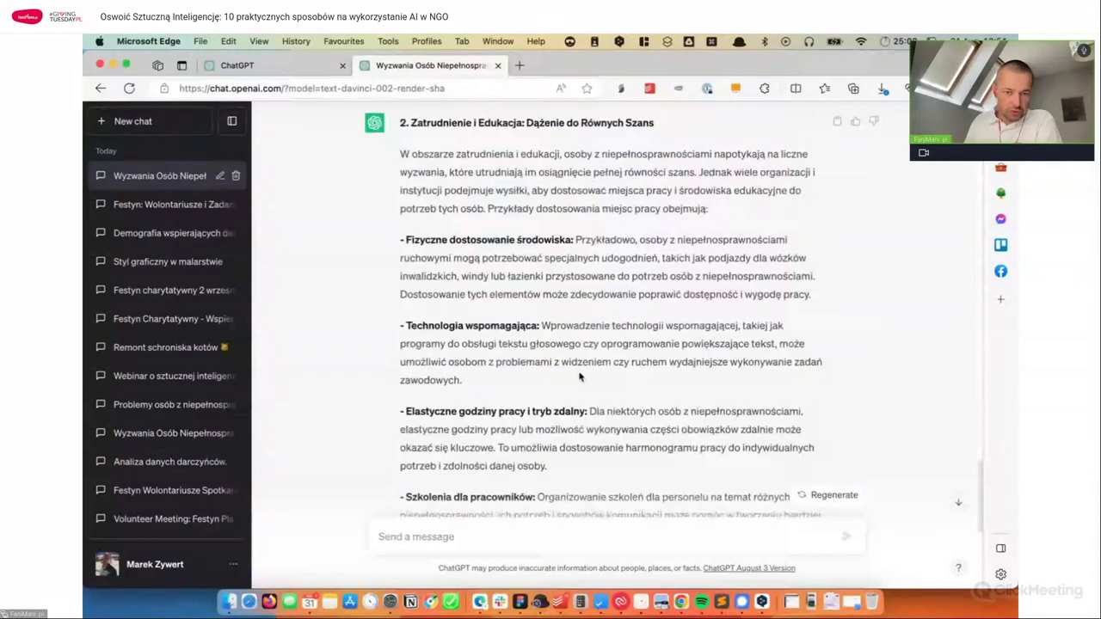
{"action": "scroll", "coordinate": [495, 264], "scroll_direction": "down", "scroll_amount": 2}
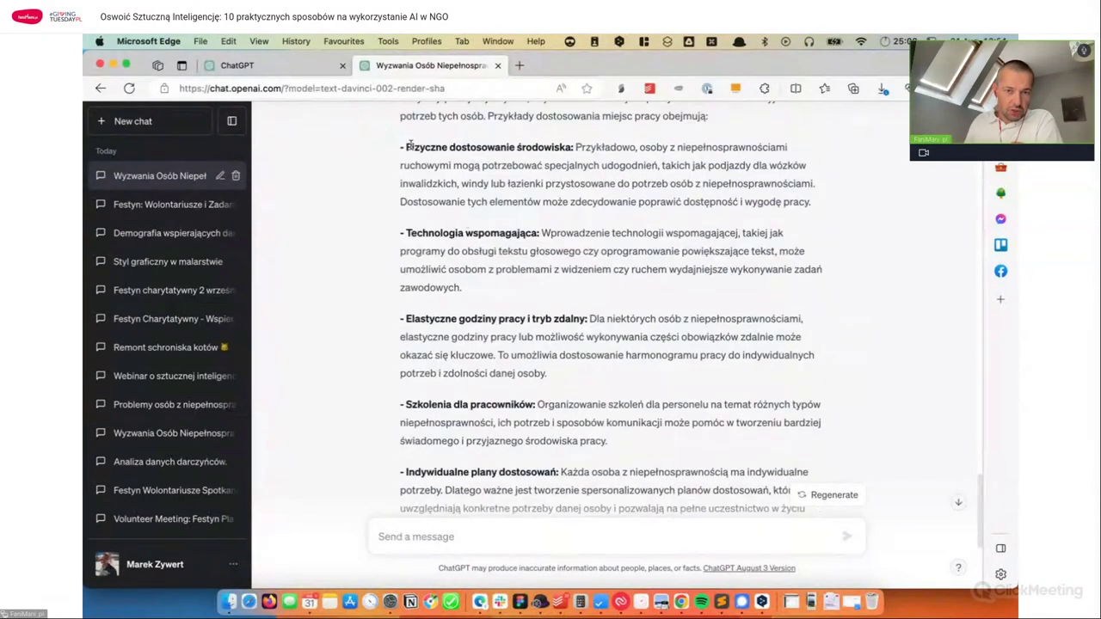
{"action": "left_click_drag", "start_coordinate": [400, 146], "coordinate": [661, 427]}
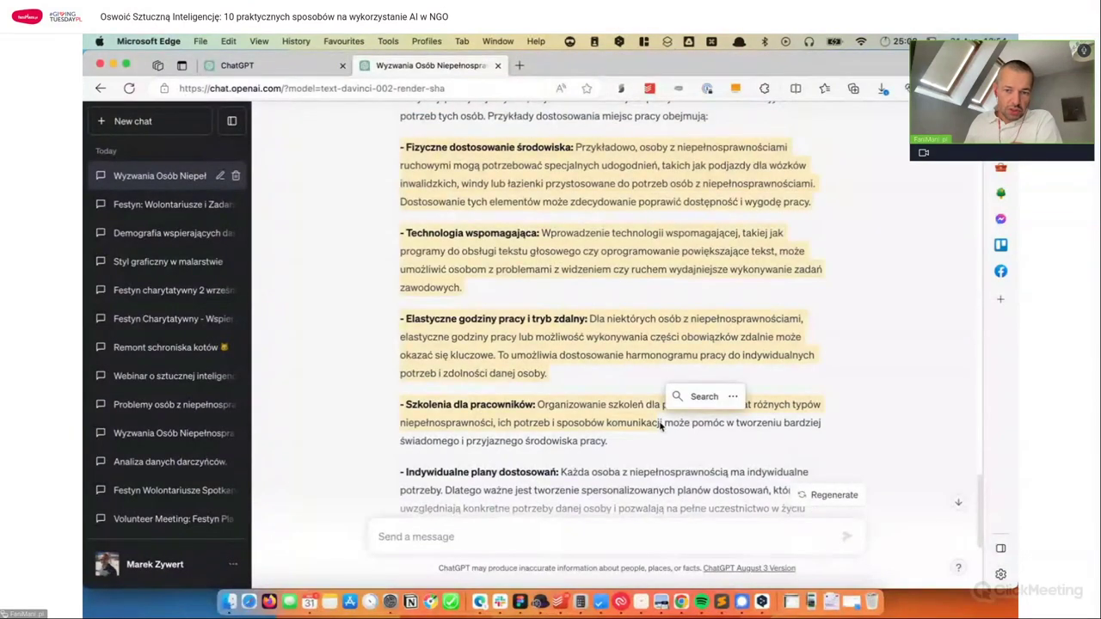
{"action": "left_click", "coordinate": [616, 424]}
{"action": "scroll", "coordinate": [565, 356], "scroll_direction": "down", "scroll_amount": 1}
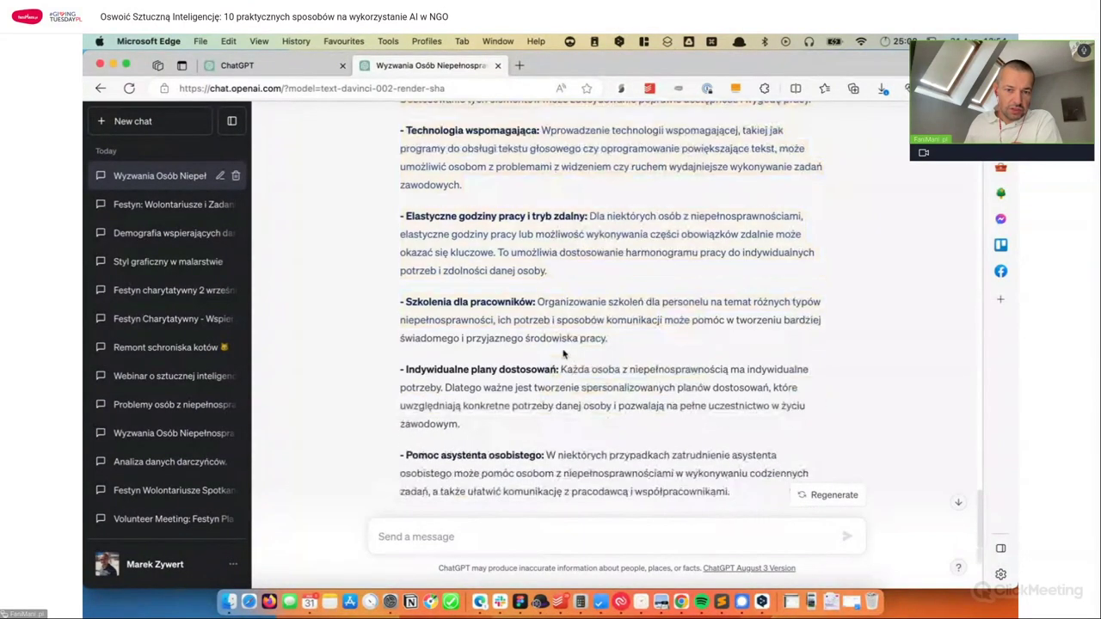
{"action": "scroll", "coordinate": [563, 390], "scroll_direction": "down", "scroll_amount": 3}
{"action": "scroll", "coordinate": [562, 390], "scroll_direction": "down", "scroll_amount": 2}
{"action": "left_click_drag", "start_coordinate": [547, 435], "coordinate": [432, 303]}
{"action": "left_click", "coordinate": [430, 303]}
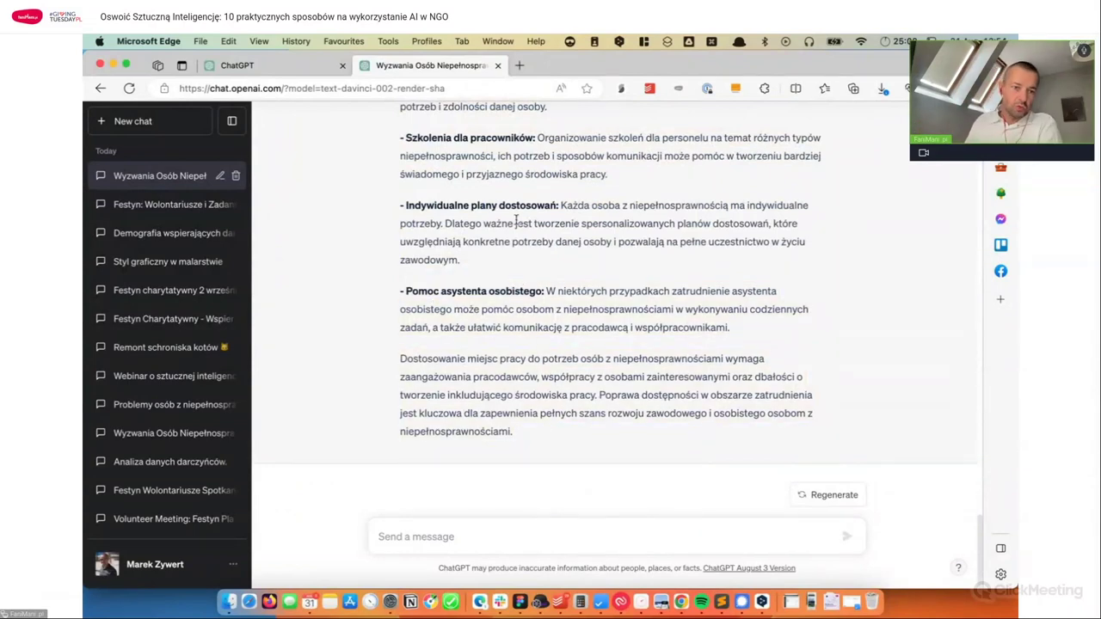
Step: In a new chat, ask in Polish whether AI can determine the budget for organising an orienteering run for children aged 12-16
{"action": "left_click", "coordinate": [176, 130]}
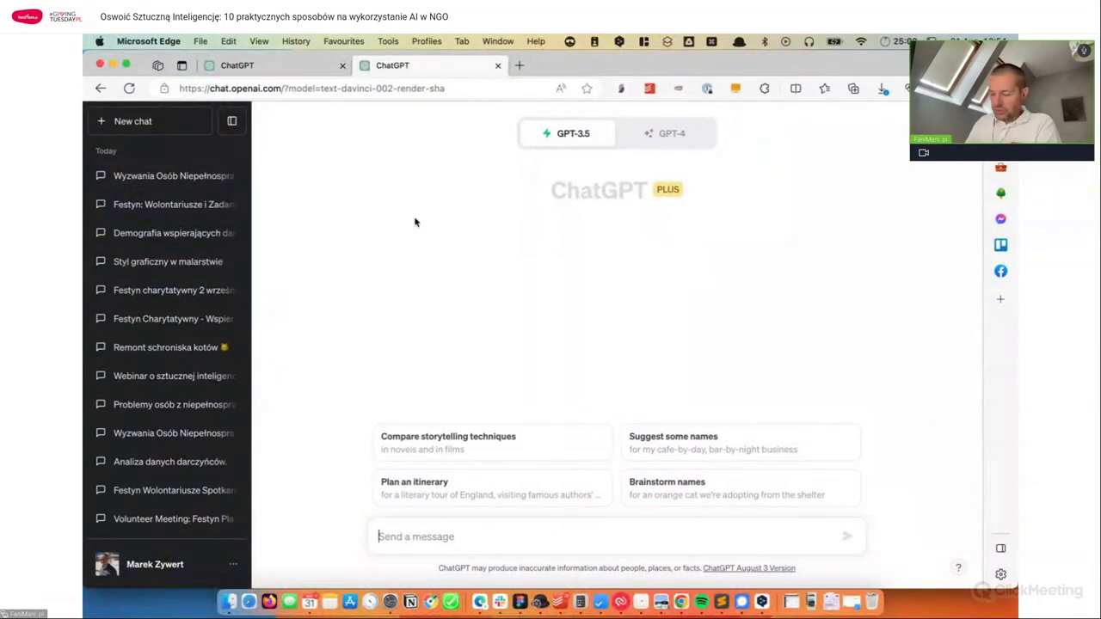
{"action": "type", "text": "2. Zaangażowanie i Edukacja Dzieci do Równych Szans"}
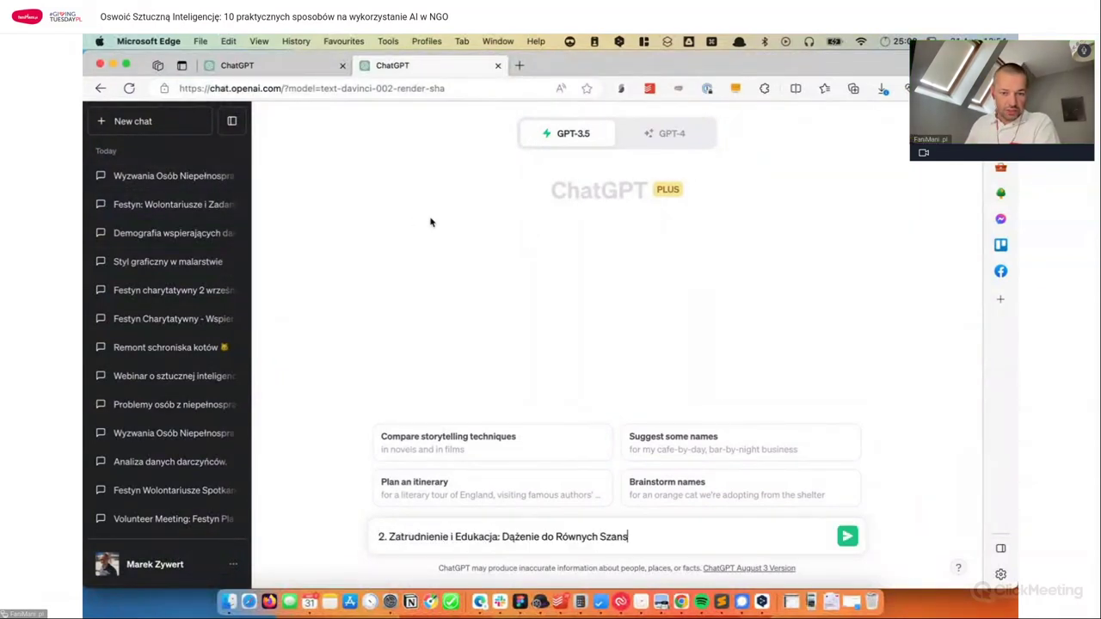
{"action": "key", "text": "super+z"}
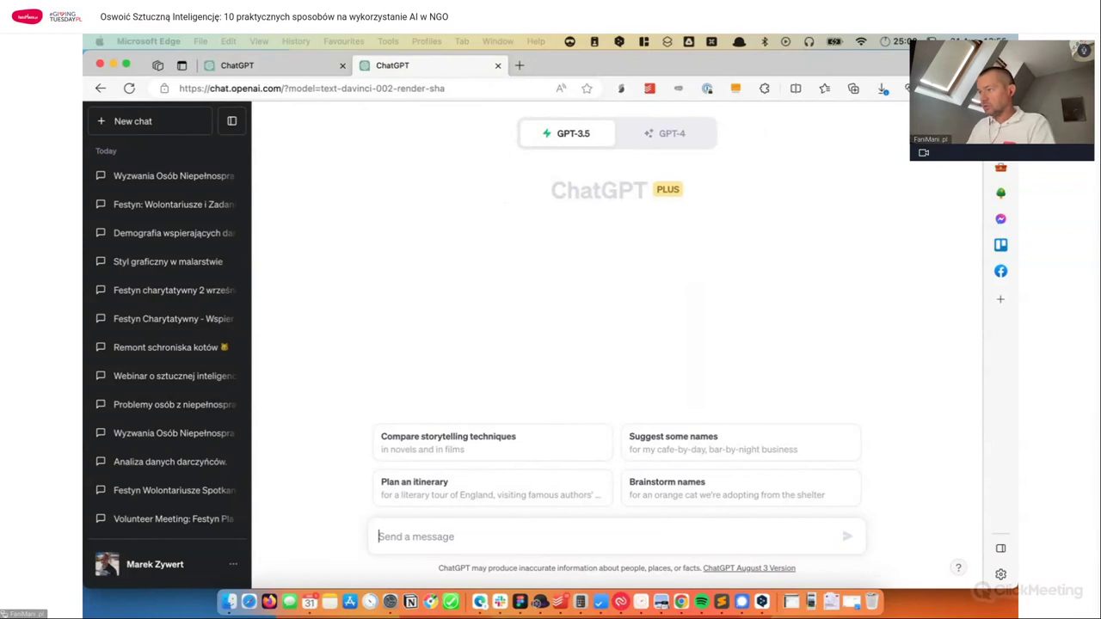
{"action": "left_click", "coordinate": [607, 536]}
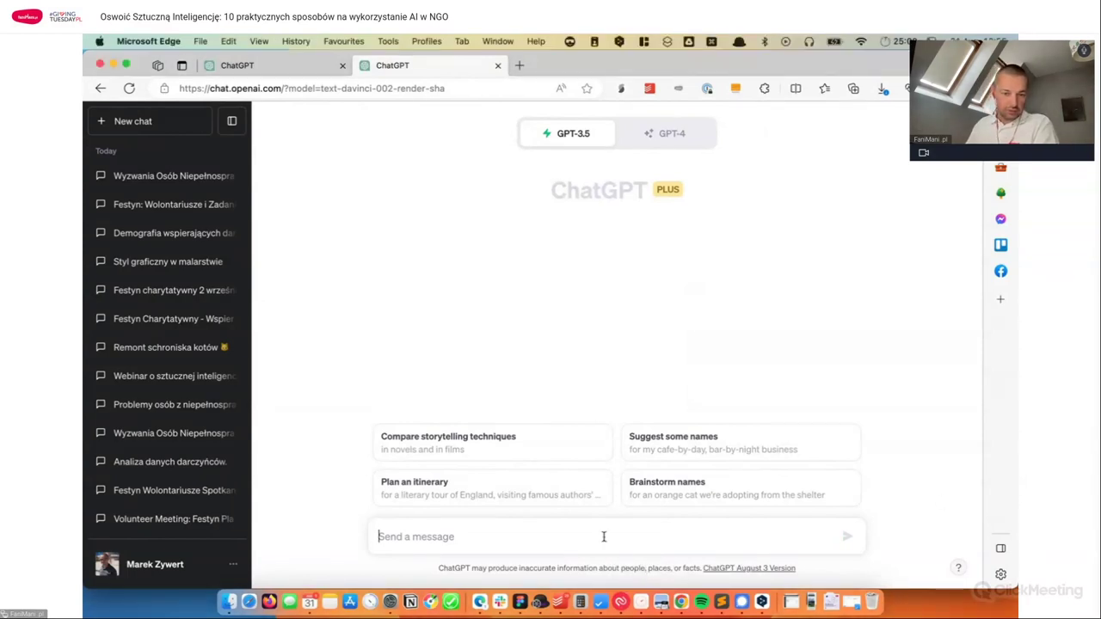
{"action": "type", "text": "Ciekawi mnie, czy jest możliwość aby AI określiło budżet na organizacje biegu na orientację? Organizowany dla dzieci w wieku 12-16 lat."}
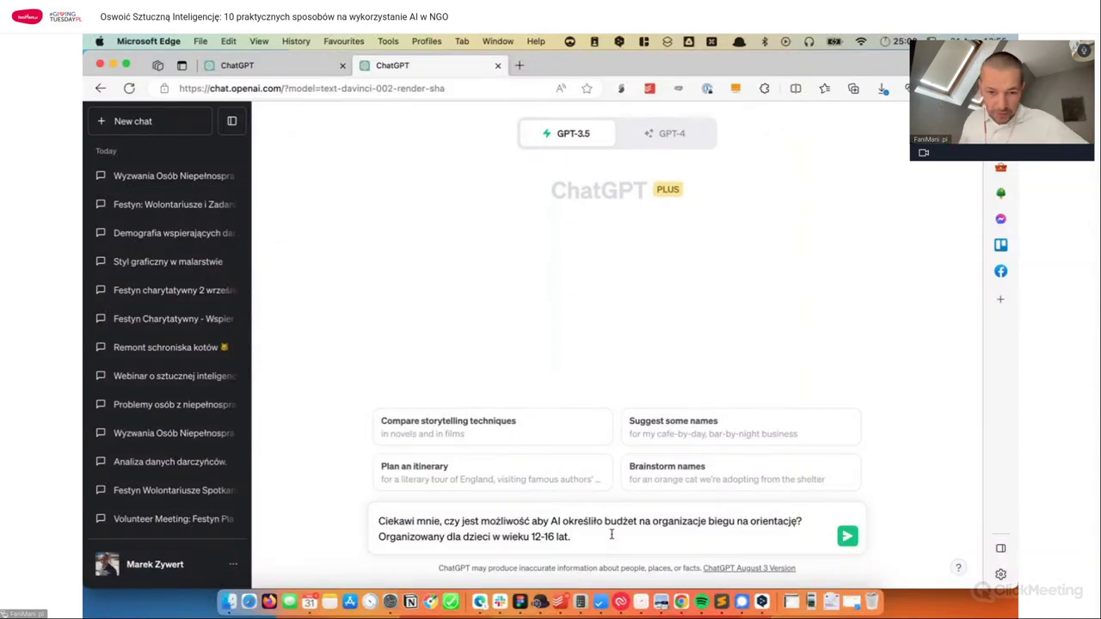
{"action": "key", "text": "Return"}
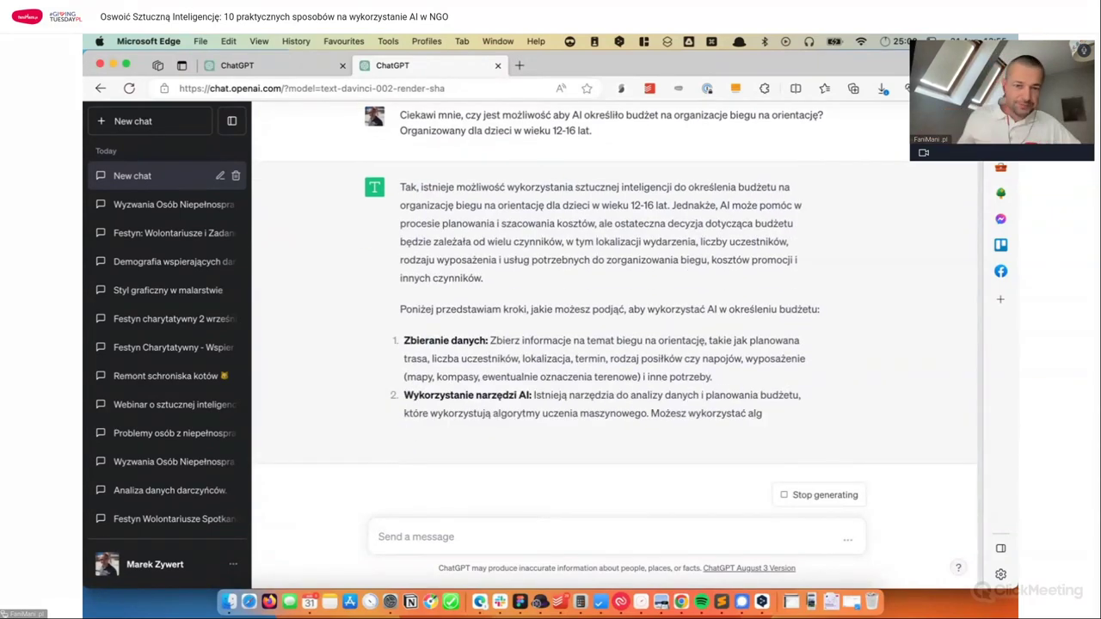
Step: Read through the answer on budgeting the orienteering run, examining its numbered steps and the closing remark
{"action": "scroll", "coordinate": [555, 284], "scroll_direction": "up", "scroll_amount": 4}
{"action": "scroll", "coordinate": [537, 262], "scroll_direction": "down", "scroll_amount": 2}
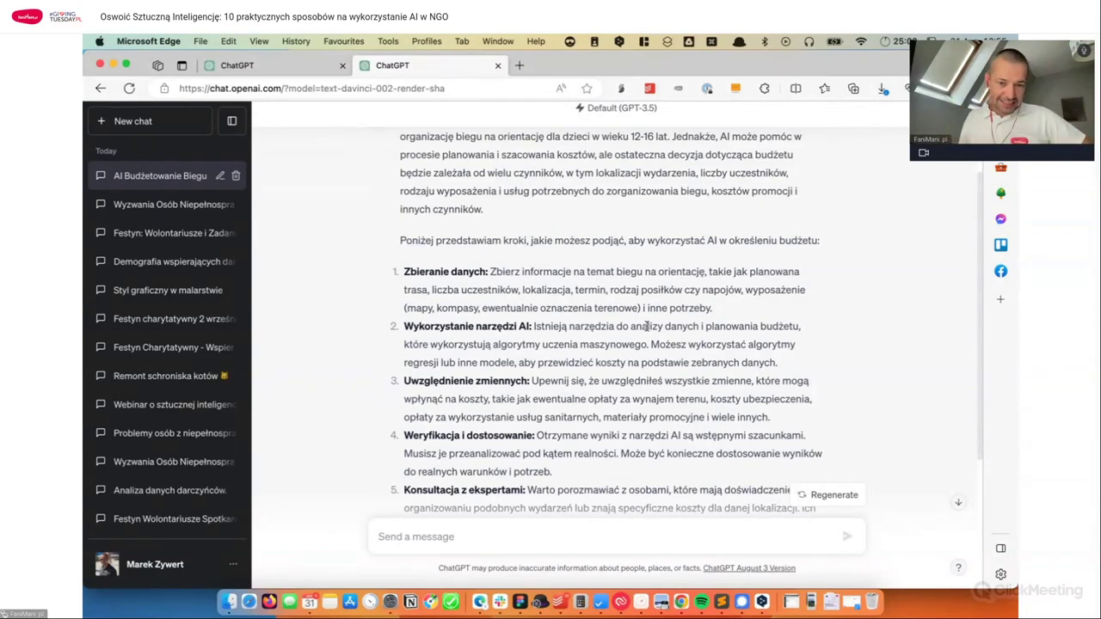
{"action": "scroll", "coordinate": [575, 318], "scroll_direction": "up", "scroll_amount": 3}
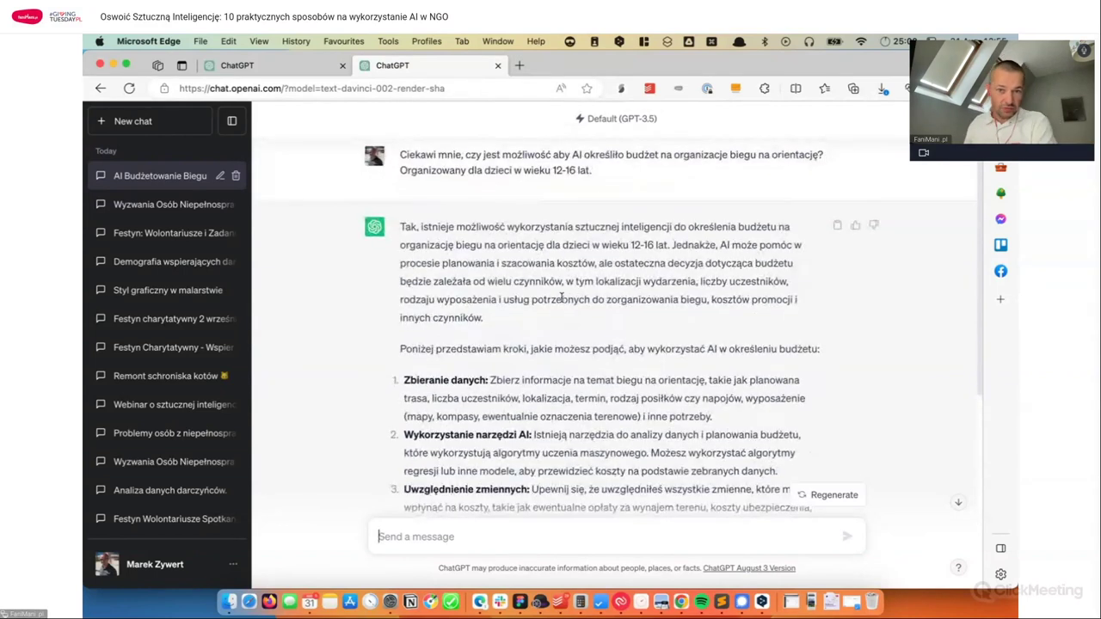
{"action": "scroll", "coordinate": [566, 311], "scroll_direction": "down", "scroll_amount": 1}
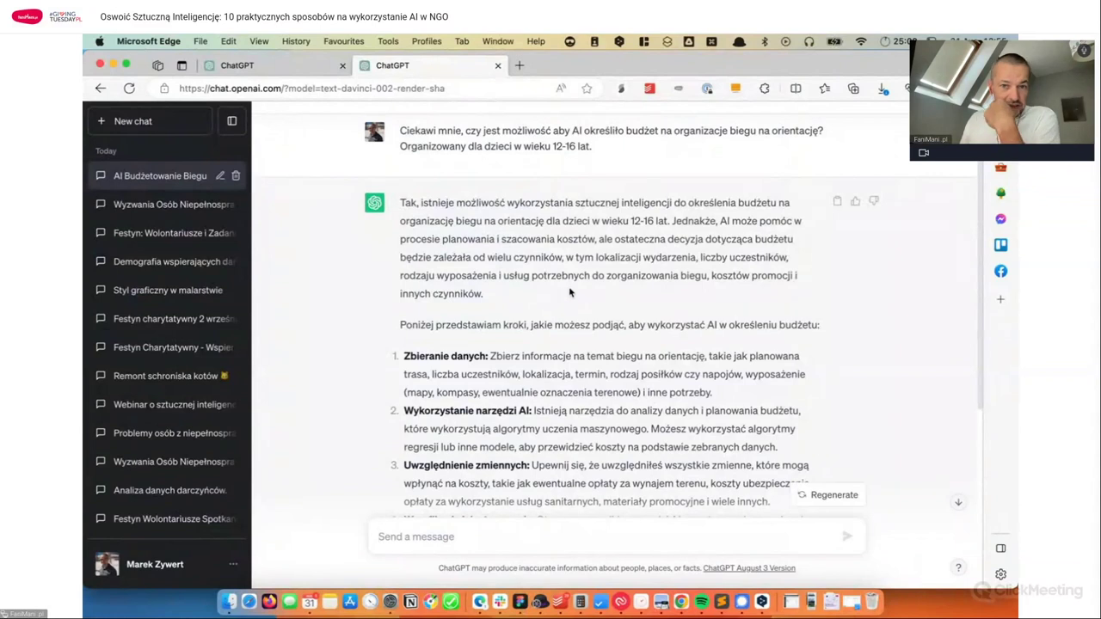
{"action": "scroll", "coordinate": [516, 281], "scroll_direction": "down", "scroll_amount": 2}
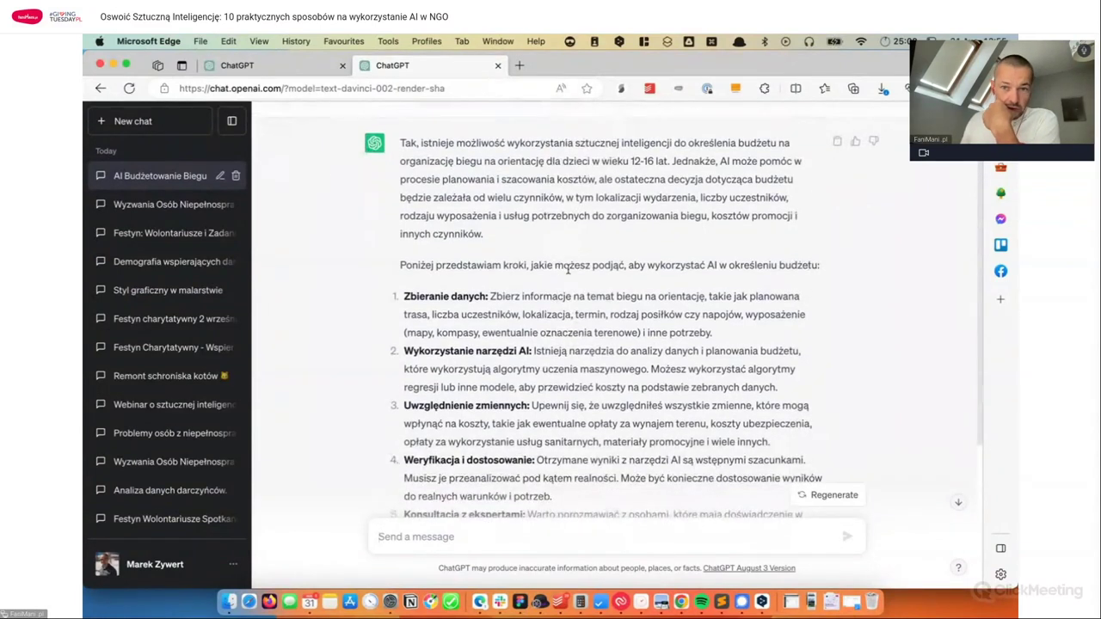
{"action": "scroll", "coordinate": [559, 258], "scroll_direction": "up", "scroll_amount": 3}
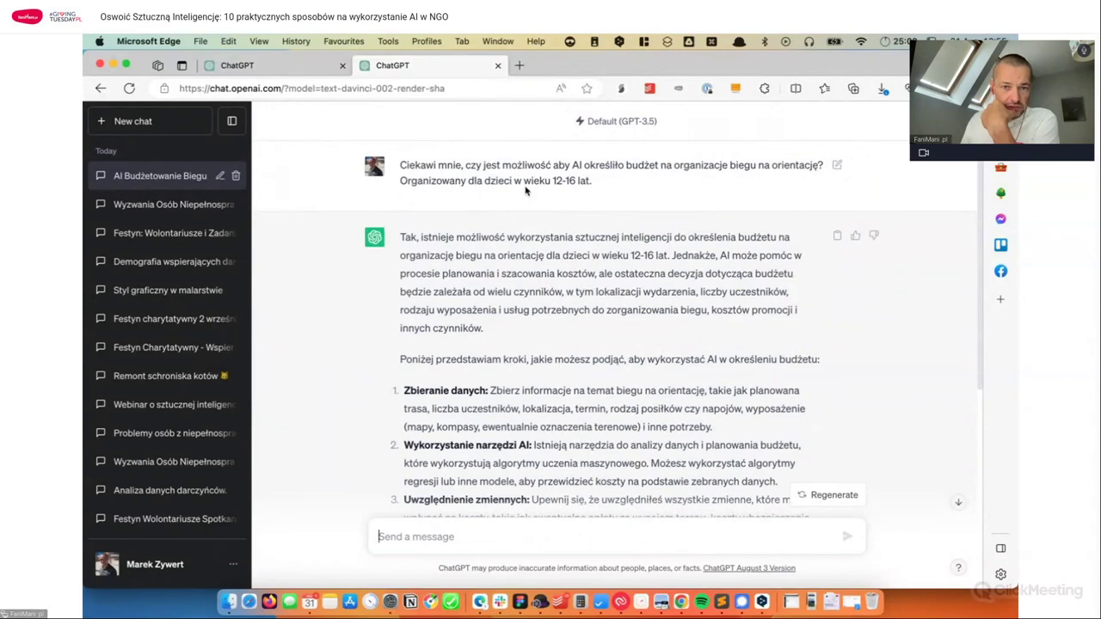
{"action": "scroll", "coordinate": [615, 266], "scroll_direction": "down", "scroll_amount": 3}
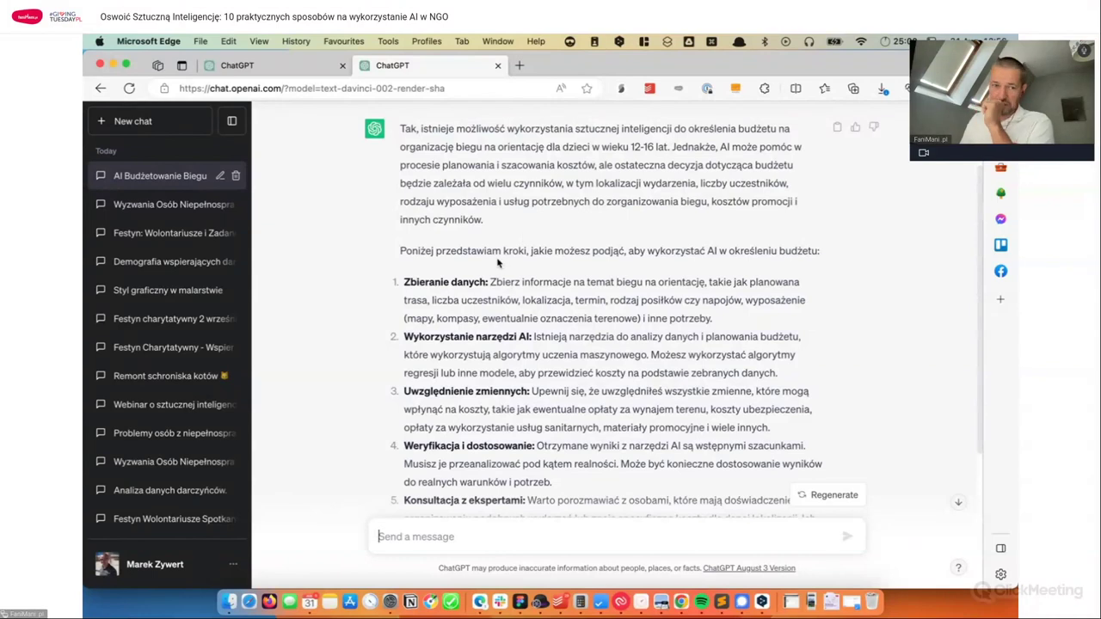
{"action": "scroll", "coordinate": [527, 318], "scroll_direction": "down", "scroll_amount": 2}
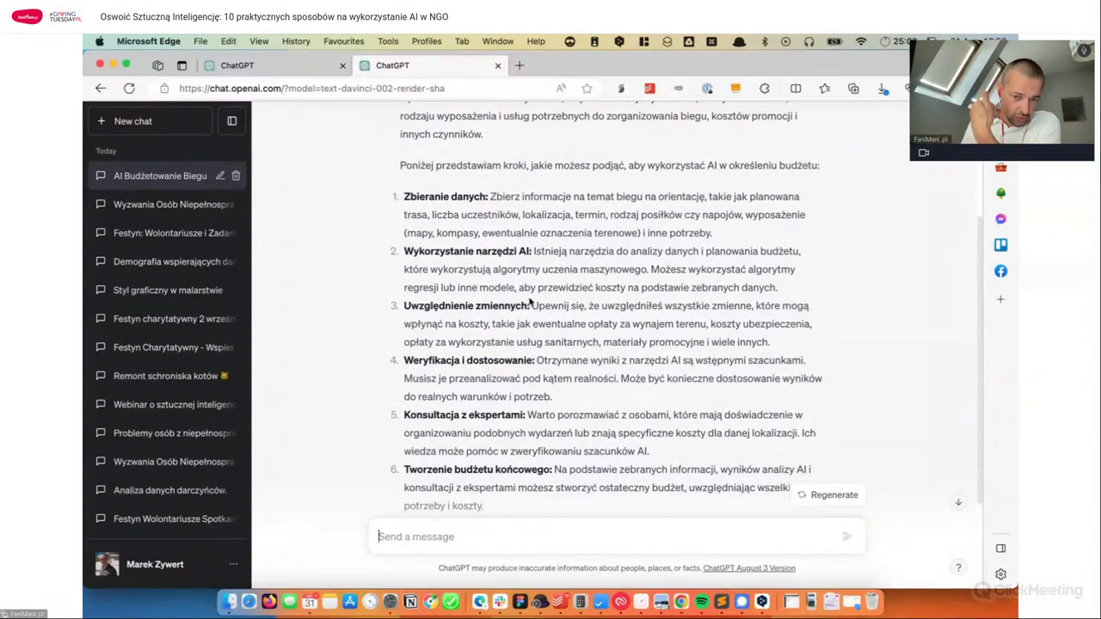
{"action": "scroll", "coordinate": [534, 342], "scroll_direction": "down", "scroll_amount": 2}
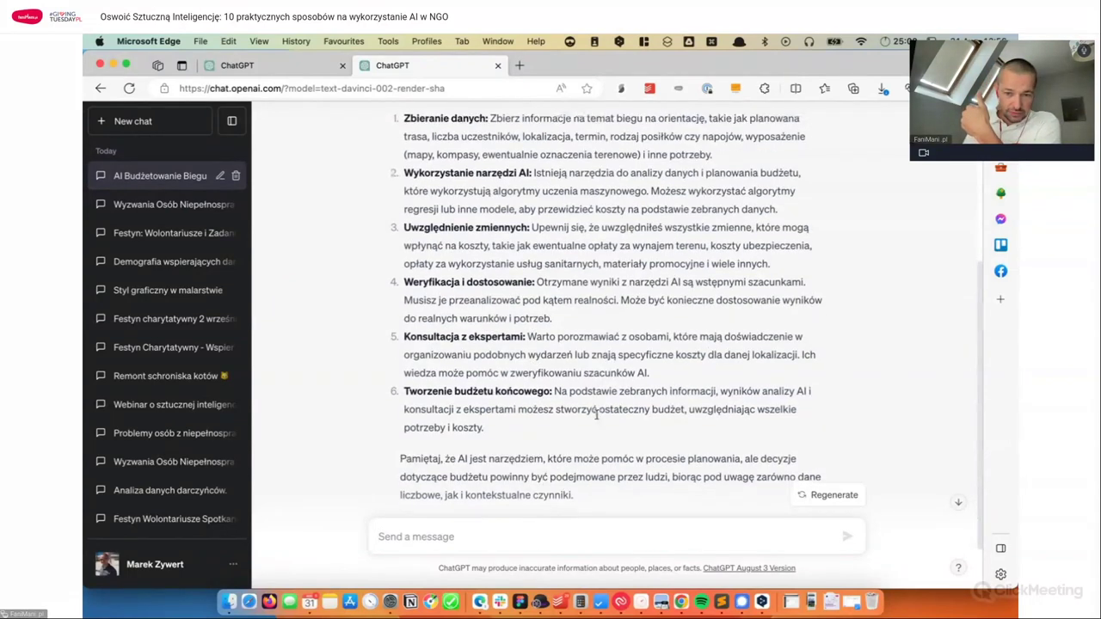
{"action": "scroll", "coordinate": [516, 430], "scroll_direction": "down", "scroll_amount": 2}
Step: Begin a follow-up message with "bieg będzie w Puszczykowie, przewidujemy około 100 biegaczy oraz 500 gości towarzyszących," without sending it
{"action": "type", "text": "bieg"}
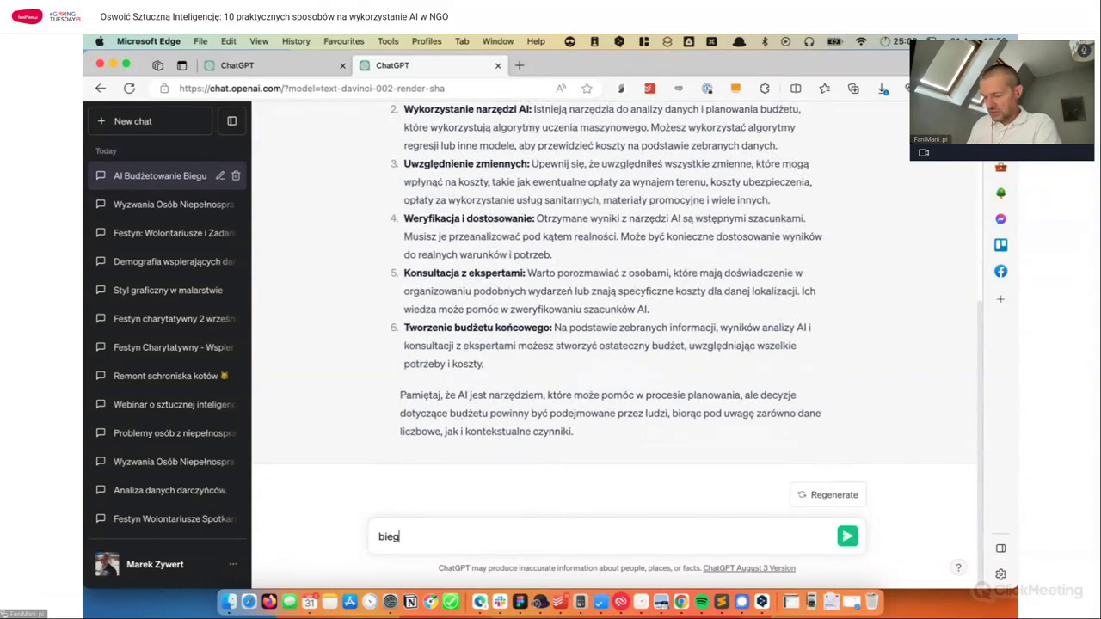
{"action": "type", "text": " będzie w Puszczykowie, p"}
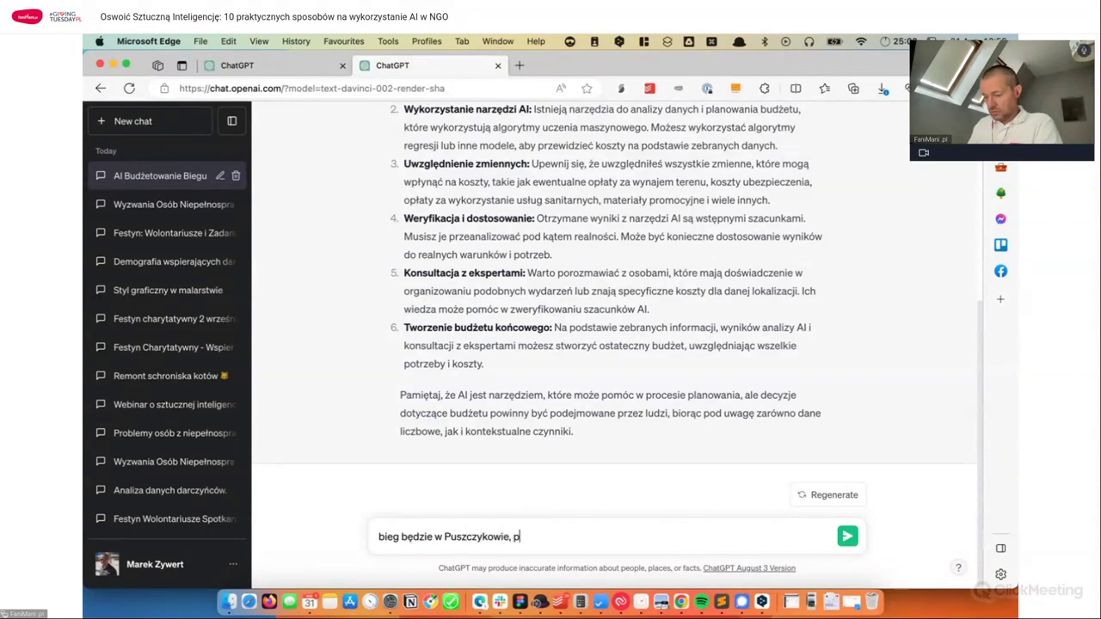
{"action": "type", "text": "rzewidujemy około 100 biegaczy oraz "}
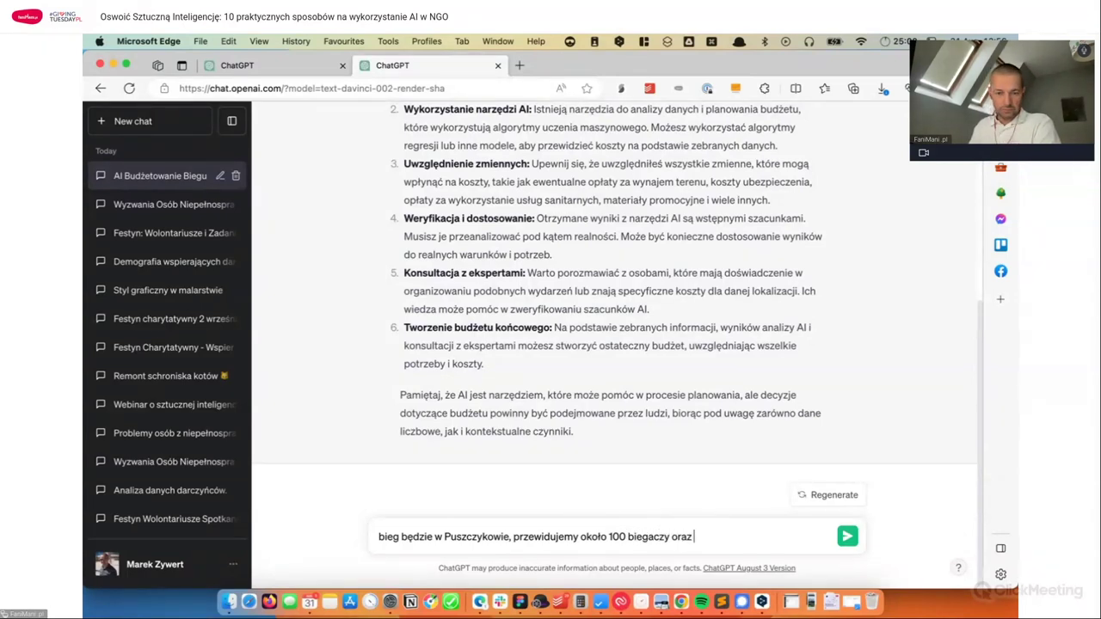
{"action": "type", "text": "500 gości towa"}
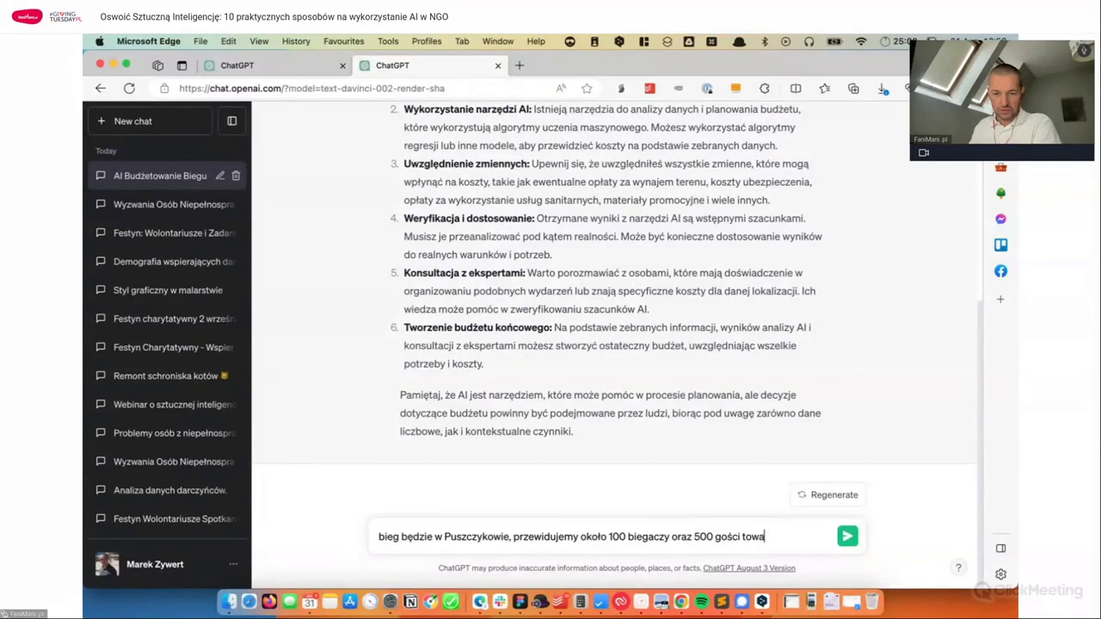
{"action": "type", "text": "rzyszących,"}
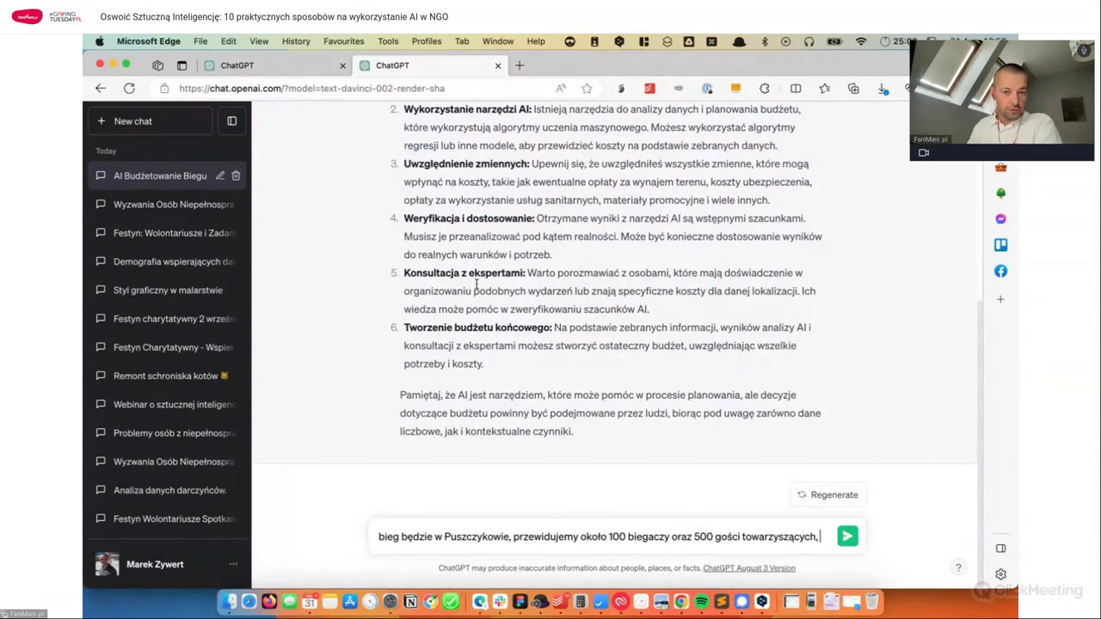
Step: Consult the answer's list of required data and add the route length to the message: "trasa będzie miała 5 km,"
{"action": "scroll", "coordinate": [533, 310], "scroll_direction": "up", "scroll_amount": 3}
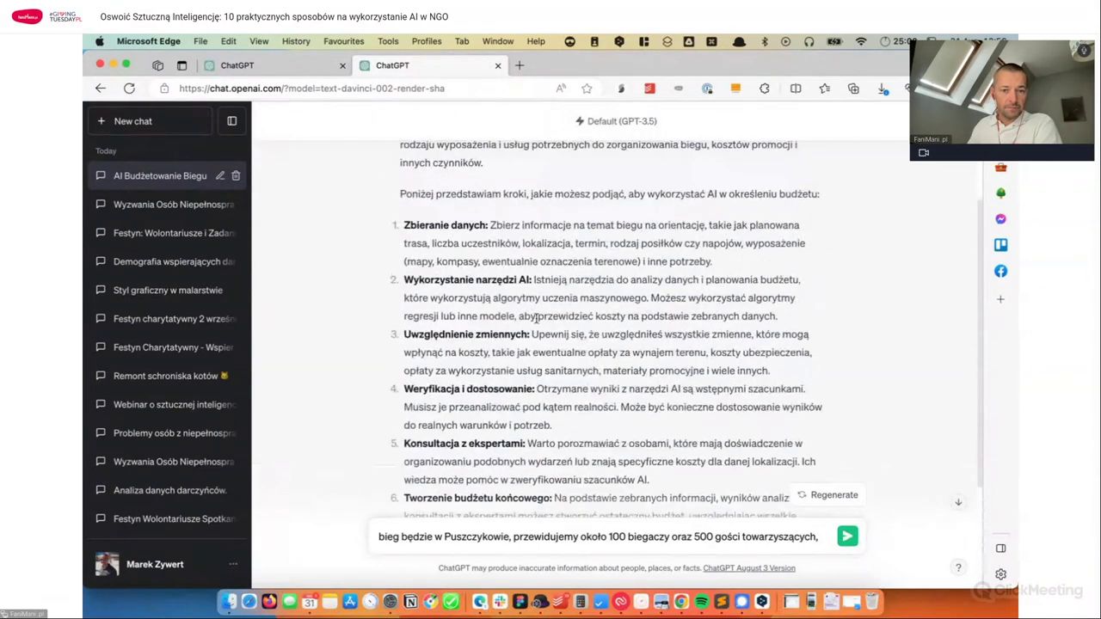
{"action": "type", "text": ", "}
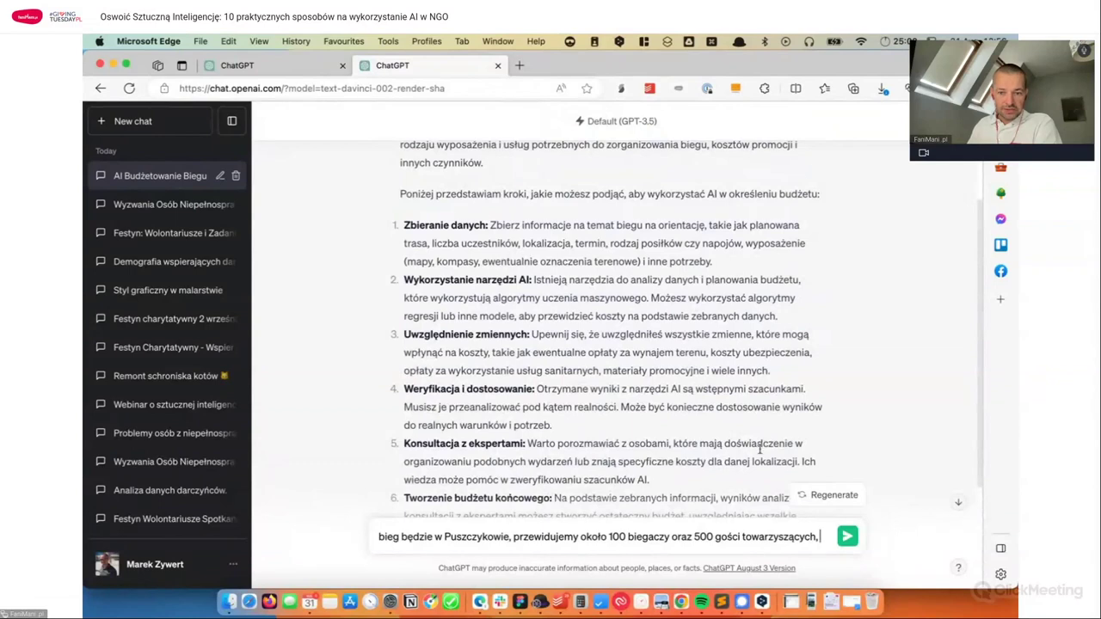
{"action": "type", "text": "trasa będzie miała ok"}
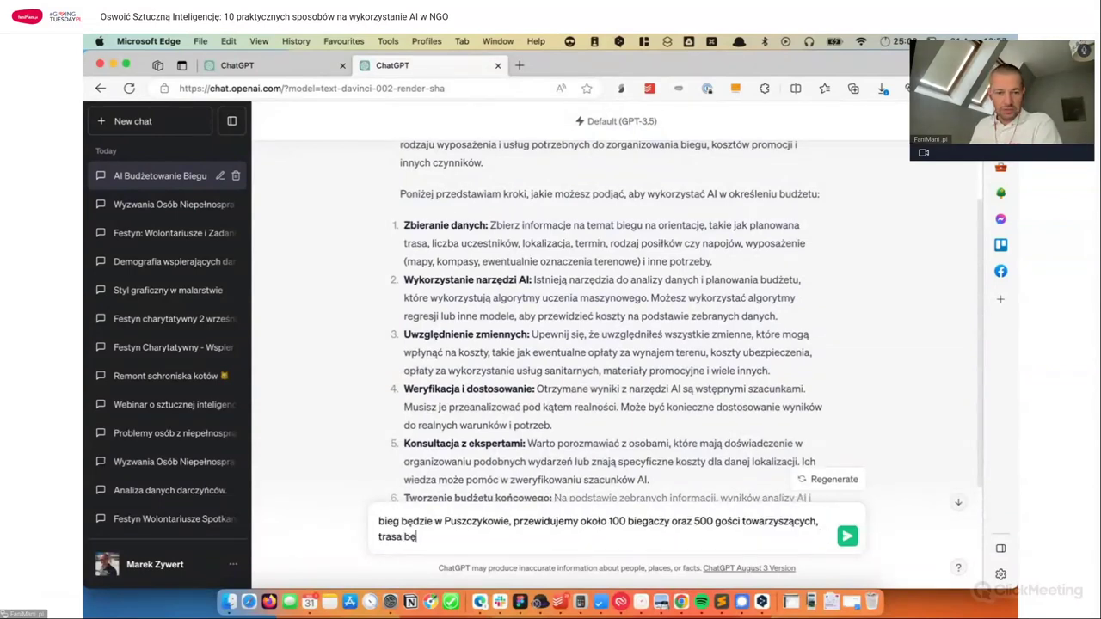
{"action": "key", "text": "BackSpace"}
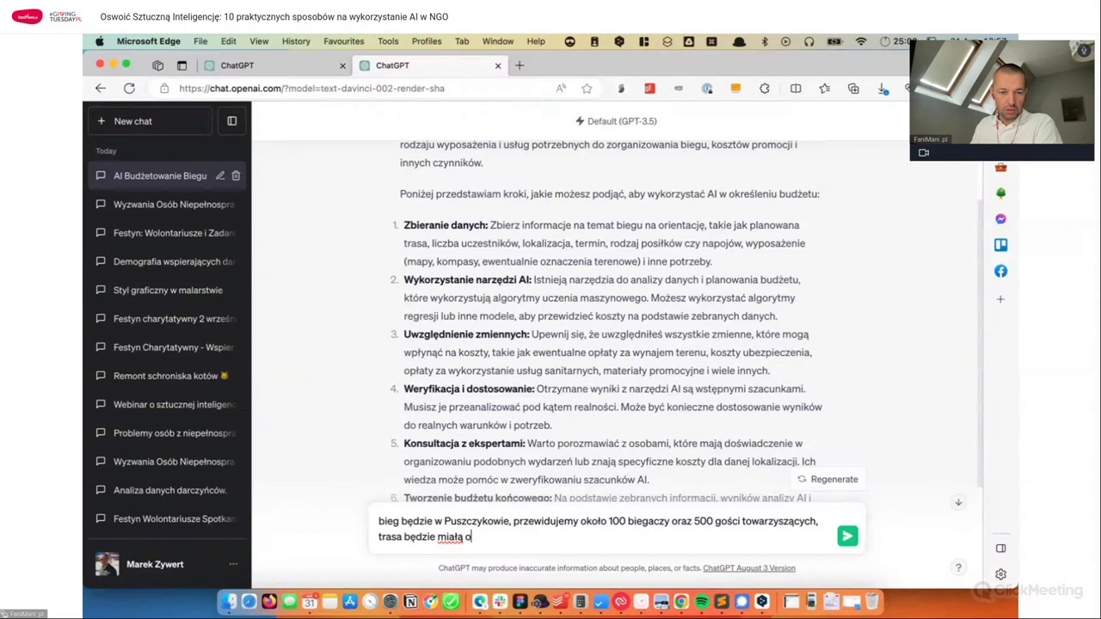
{"action": "key", "text": "BackSpace"}
{"action": "type", "text": "5 km,"}
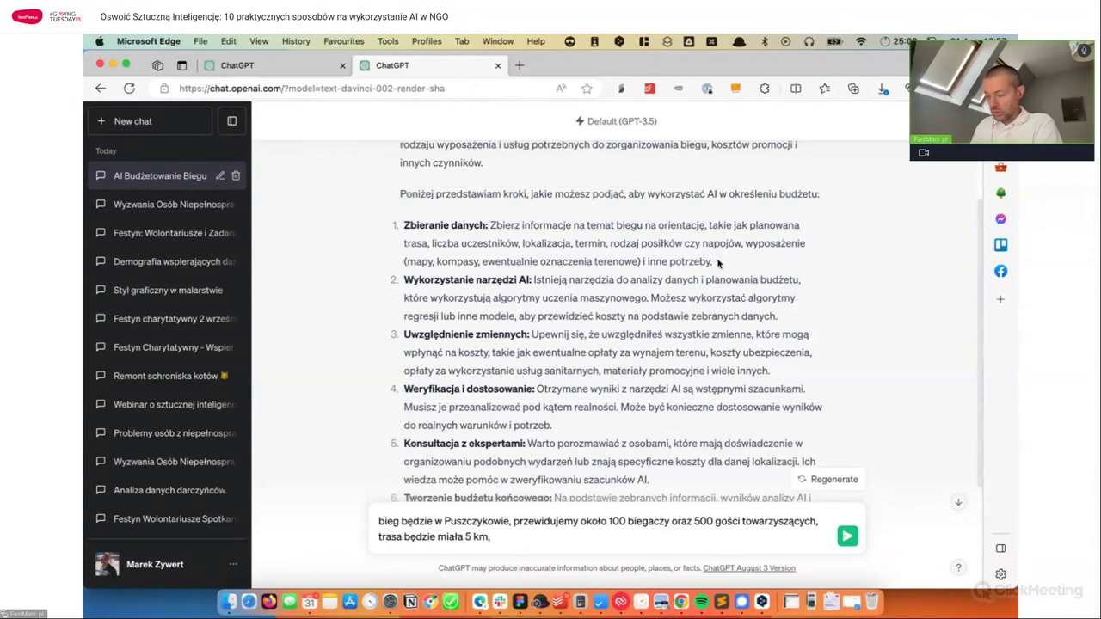
Step: Add the catering details to the message: "posiłki - 2 banany na 1 osobę, butelka 1l wody na uczestnika"
{"action": "type", "text": "posiłki -"}
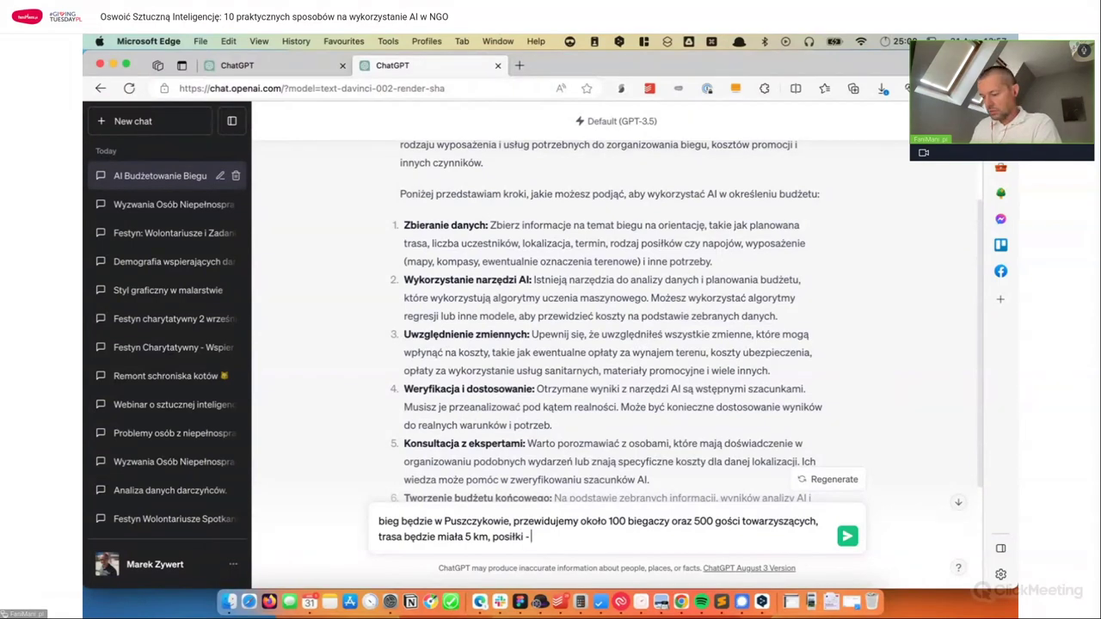
{"action": "type", "text": " 2"}
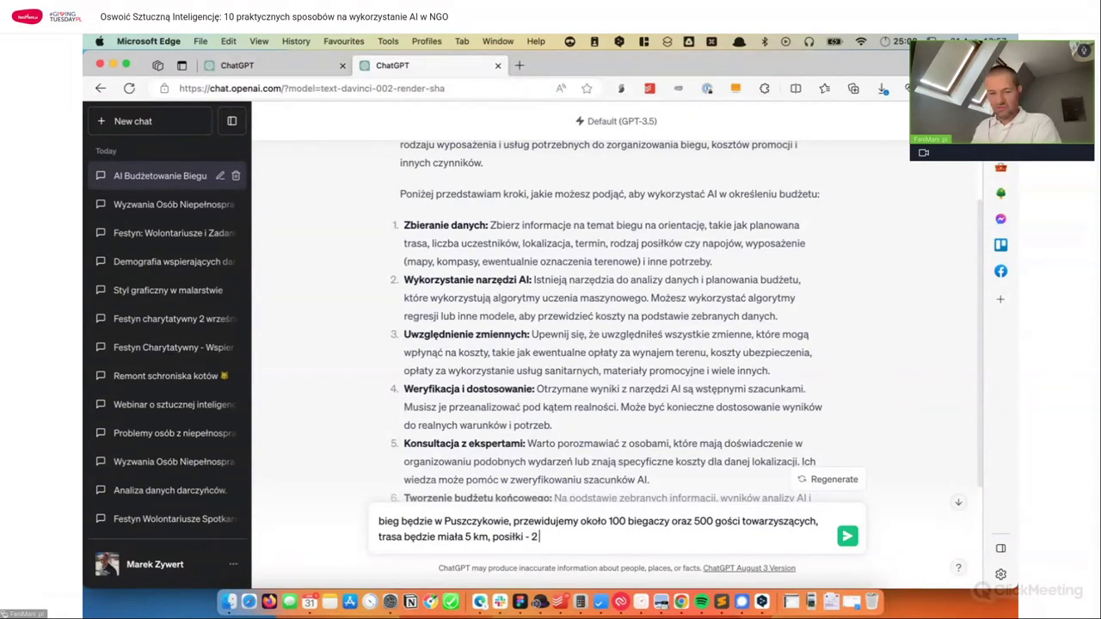
{"action": "type", "text": " banany na 1 osobę,"}
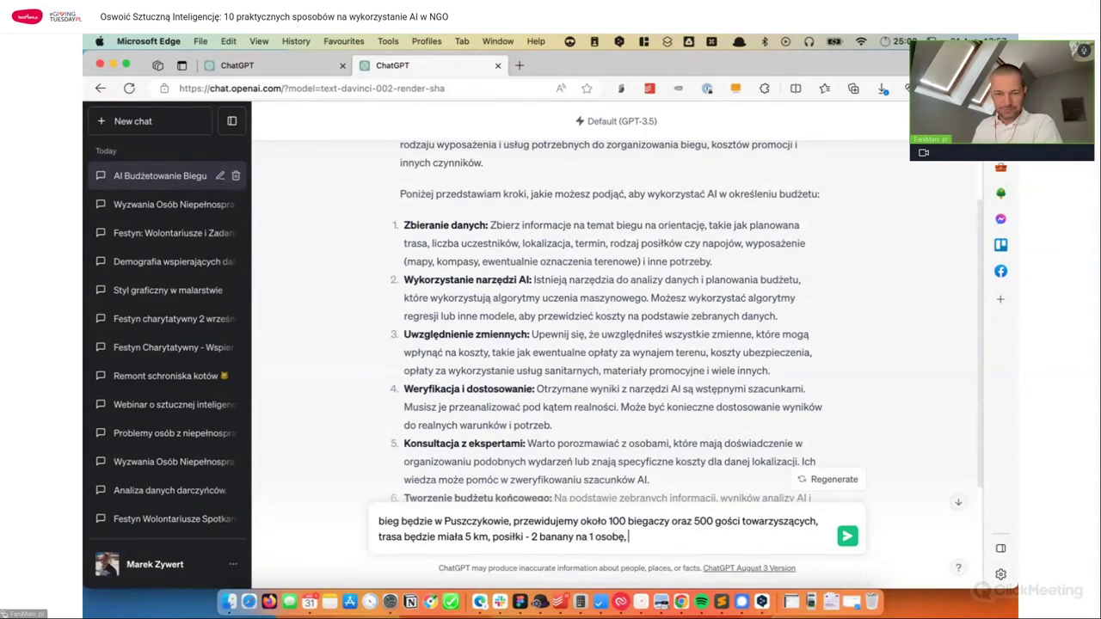
{"action": "type", "text": "b"}
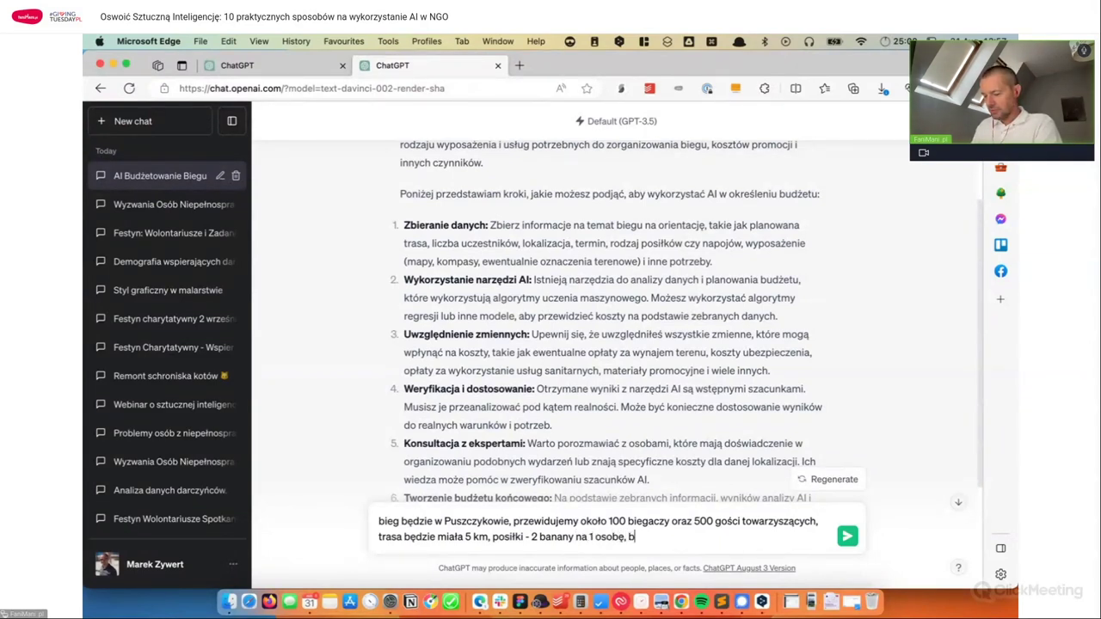
{"action": "type", "text": "utelka"}
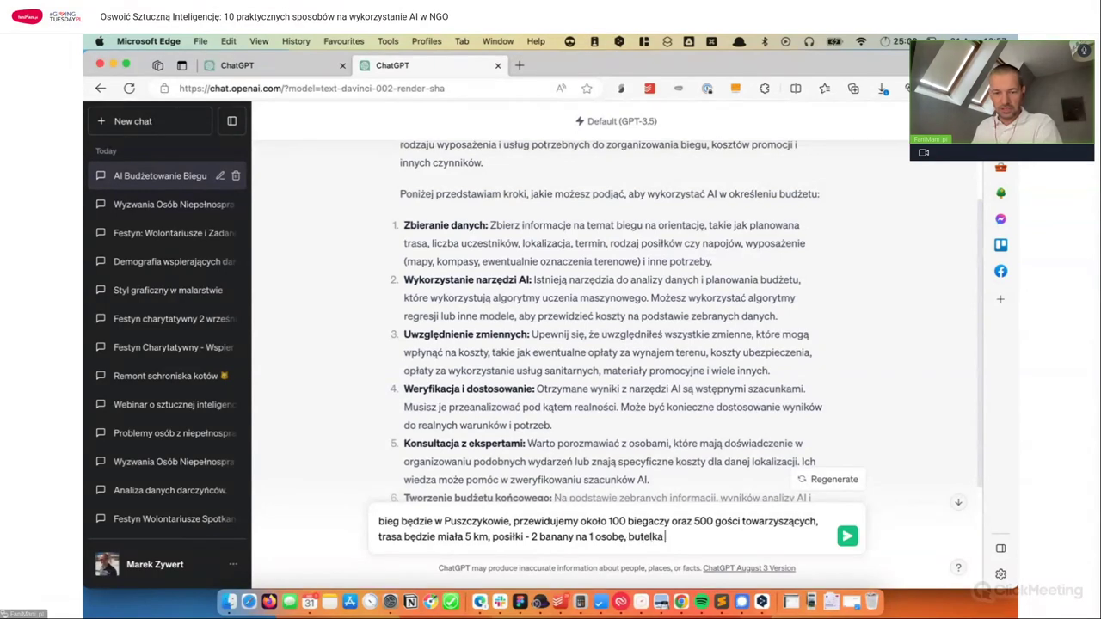
{"action": "key", "text": "alt+BackSpace"}
{"action": "type", "text": "butelka 1l w"}
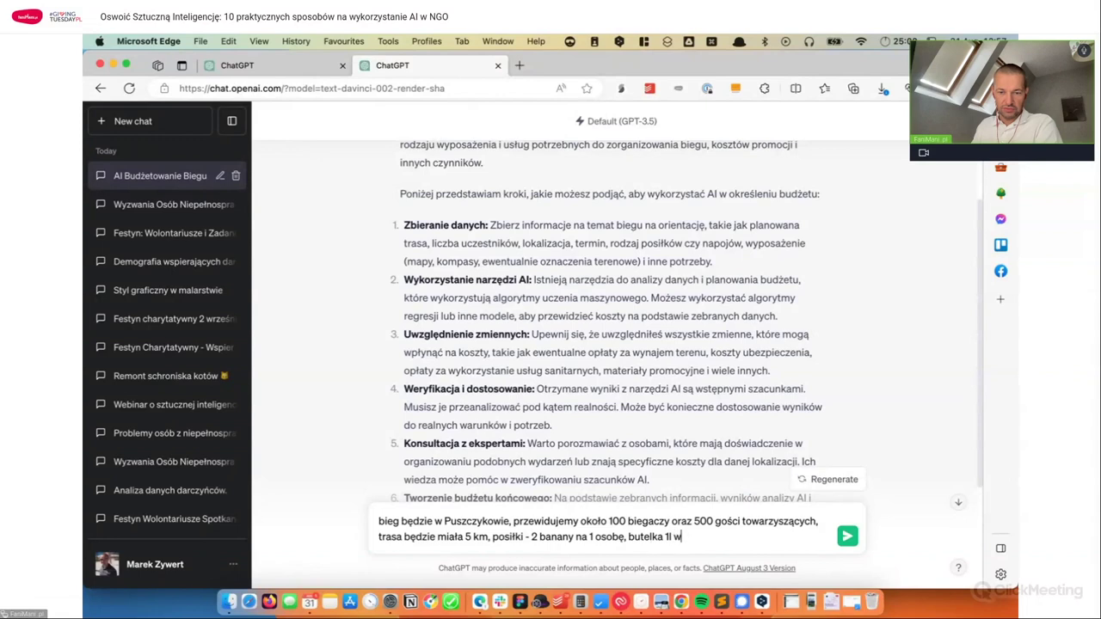
{"action": "type", "text": "ody na uczestnika"}
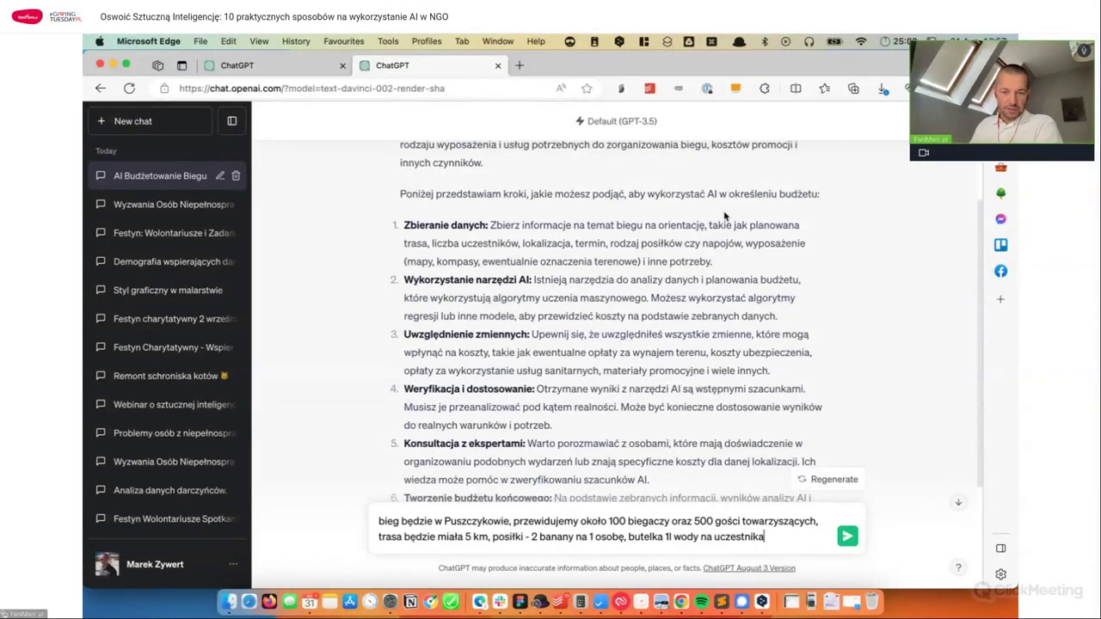
Step: Specify in the message that the bananas are for runners by inserting "biegacza" after "2 banany na 1 osobę"
{"action": "left_click", "coordinate": [620, 537]}
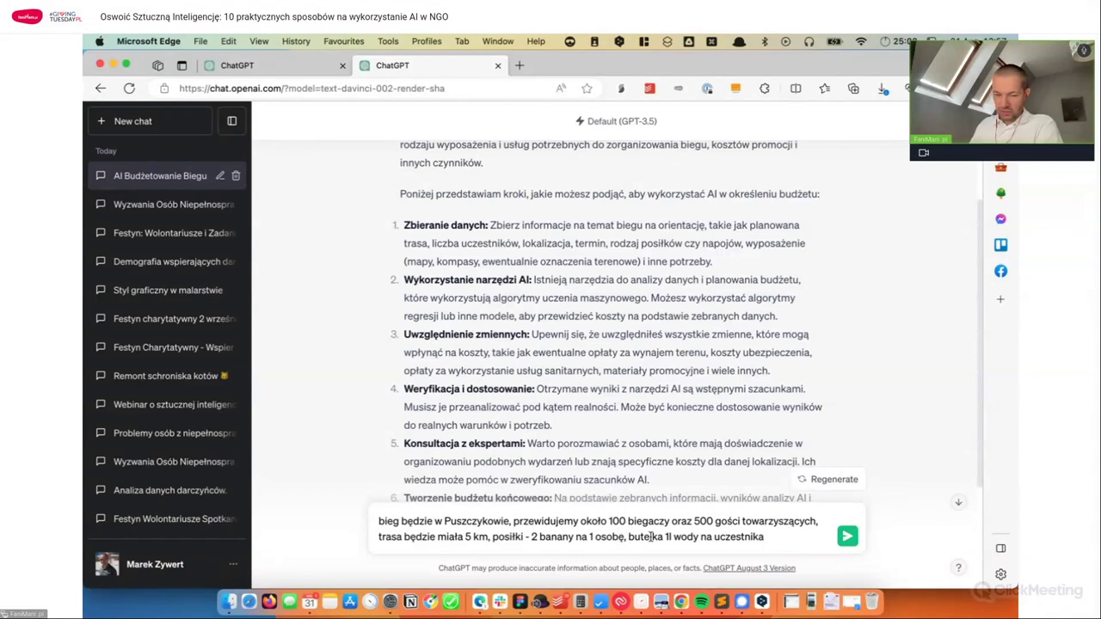
{"action": "type", "text": "biegnąca"}
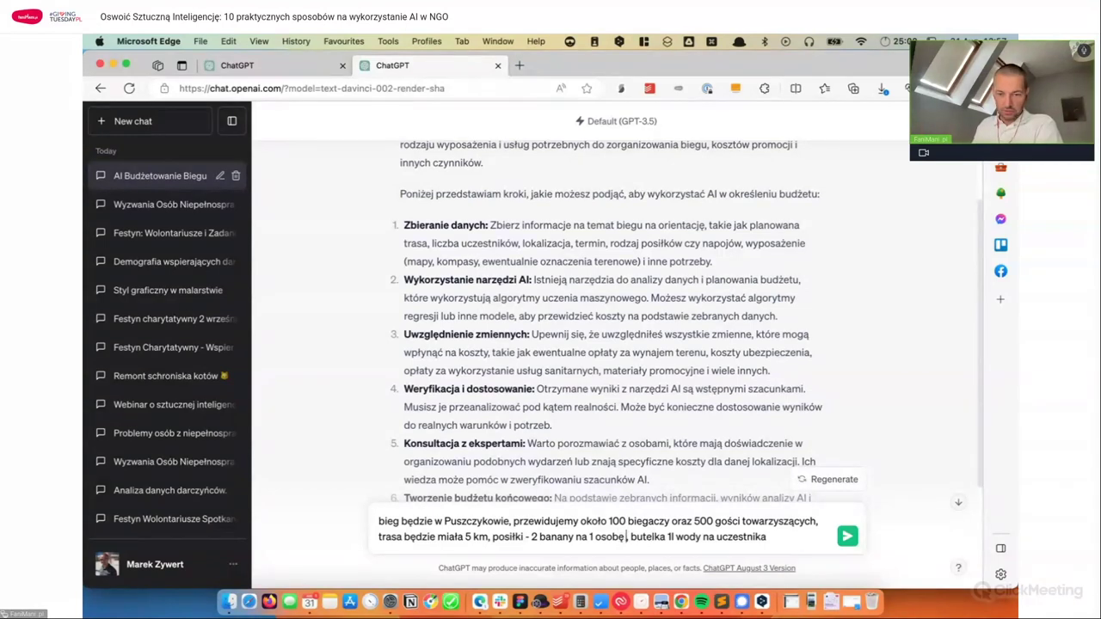
{"action": "key", "text": "BackSpace"}
{"action": "key", "text": "BackSpace"}
{"action": "key", "text": "BackSpace"}
{"action": "key", "text": "BackSpace"}
{"action": "key", "text": "BackSpace"}
{"action": "key", "text": "BackSpace"}
{"action": "key", "text": "BackSpace"}
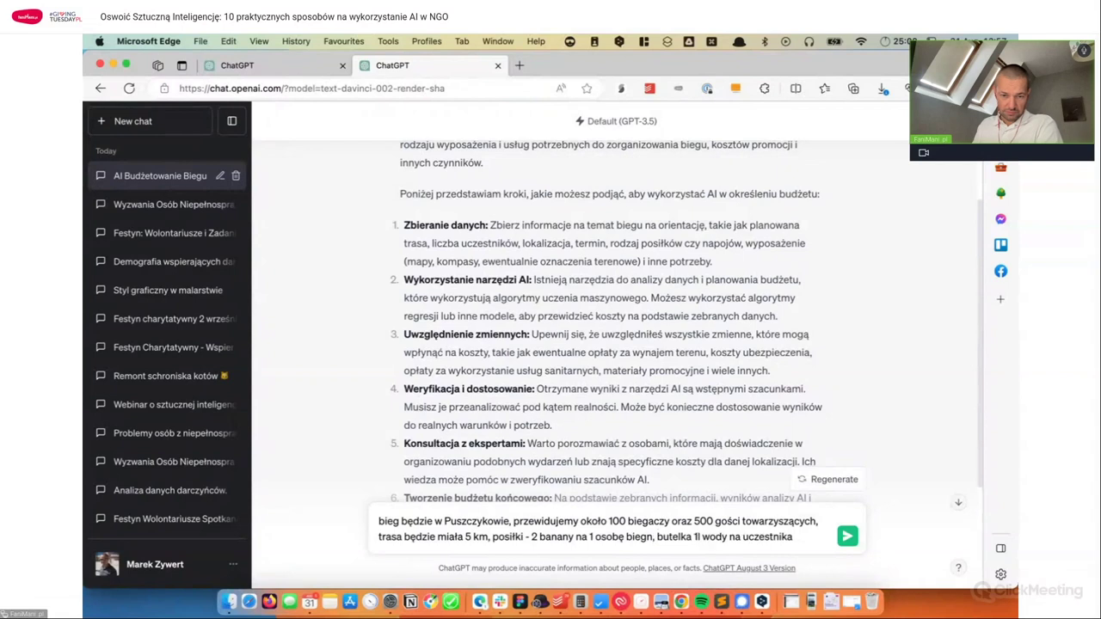
{"action": "type", "text": "iegacza"}
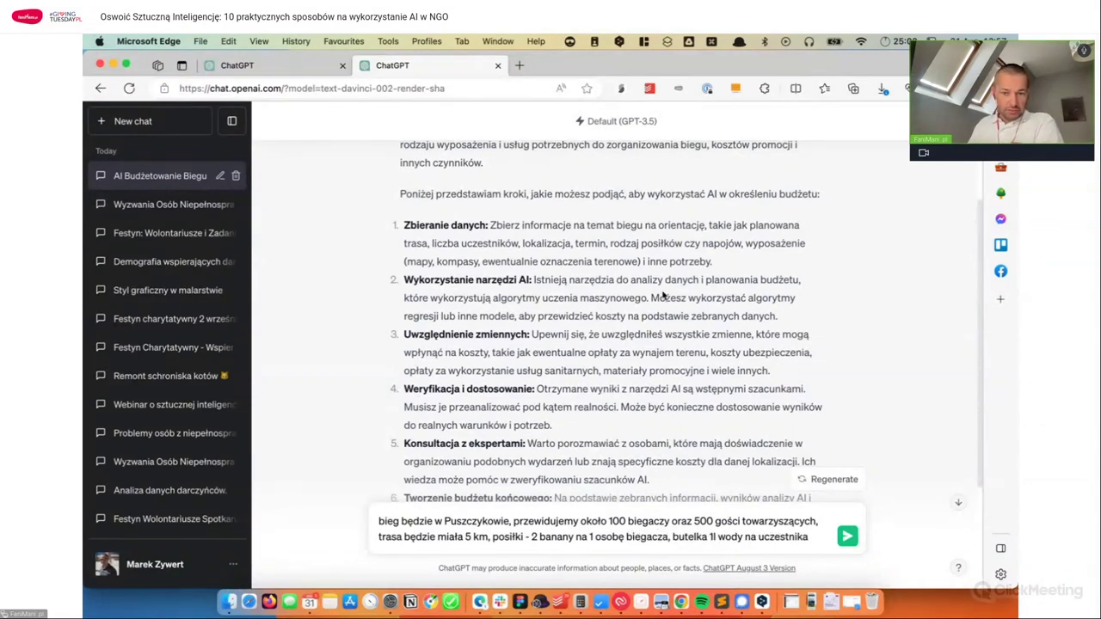
Step: Complete the catering details in the message with ", kawałek ciasta dla biegacza" and send it
{"action": "type", "text": ", butelka 1l wody na uczestnika, kawał"}
{"action": "type", "text": "ek "}
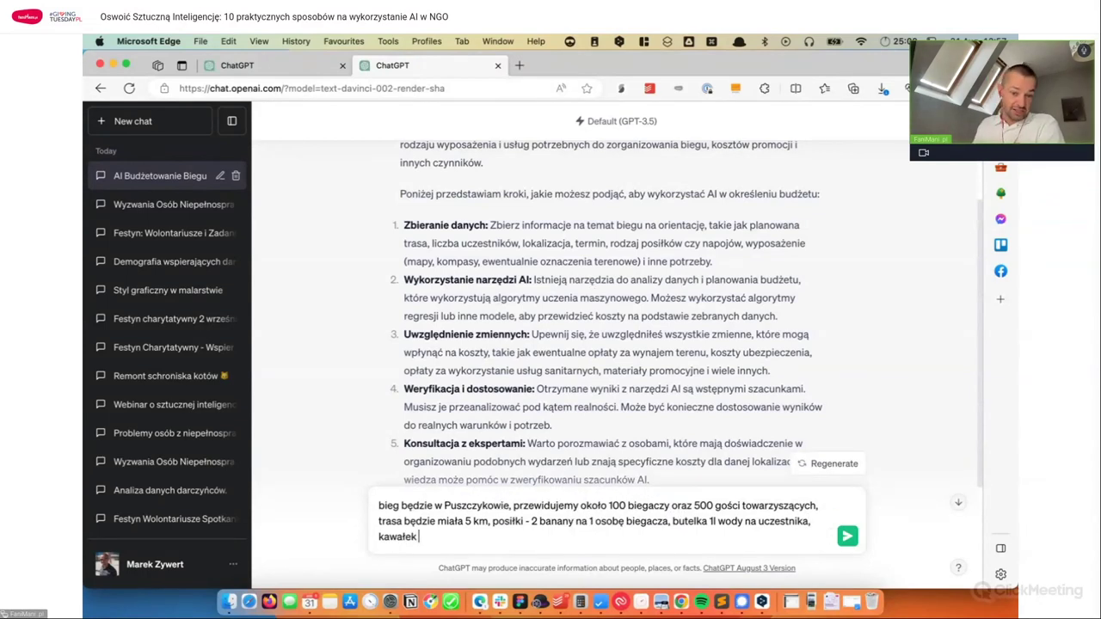
{"action": "type", "text": "ciasta dla biegacza"}
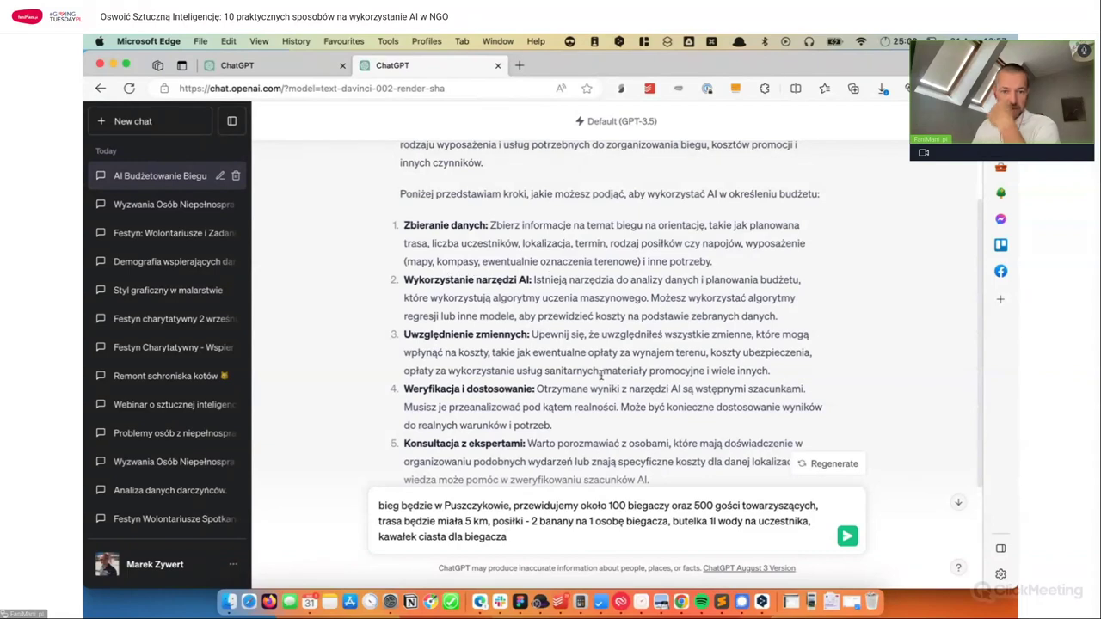
{"action": "key", "text": "Return"}
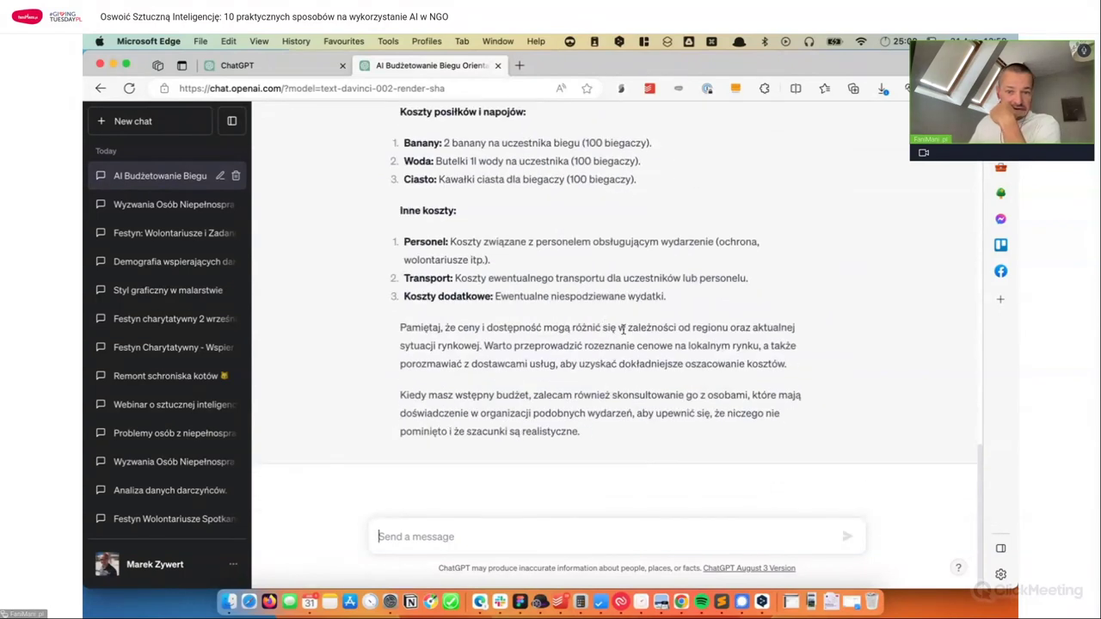
Step: Review the generated budget outline from its introduction and fixed costs down to the run, catering and other costs
{"action": "scroll", "coordinate": [576, 292], "scroll_direction": "up", "scroll_amount": 3}
{"action": "scroll", "coordinate": [575, 292], "scroll_direction": "up", "scroll_amount": 8}
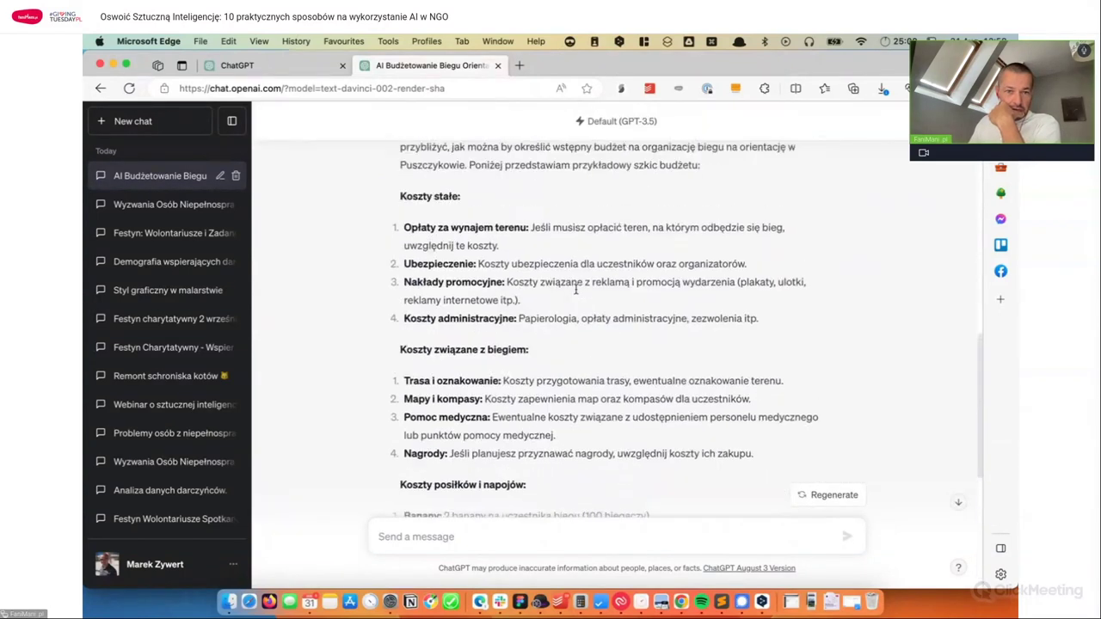
{"action": "scroll", "coordinate": [568, 321], "scroll_direction": "down", "scroll_amount": 1}
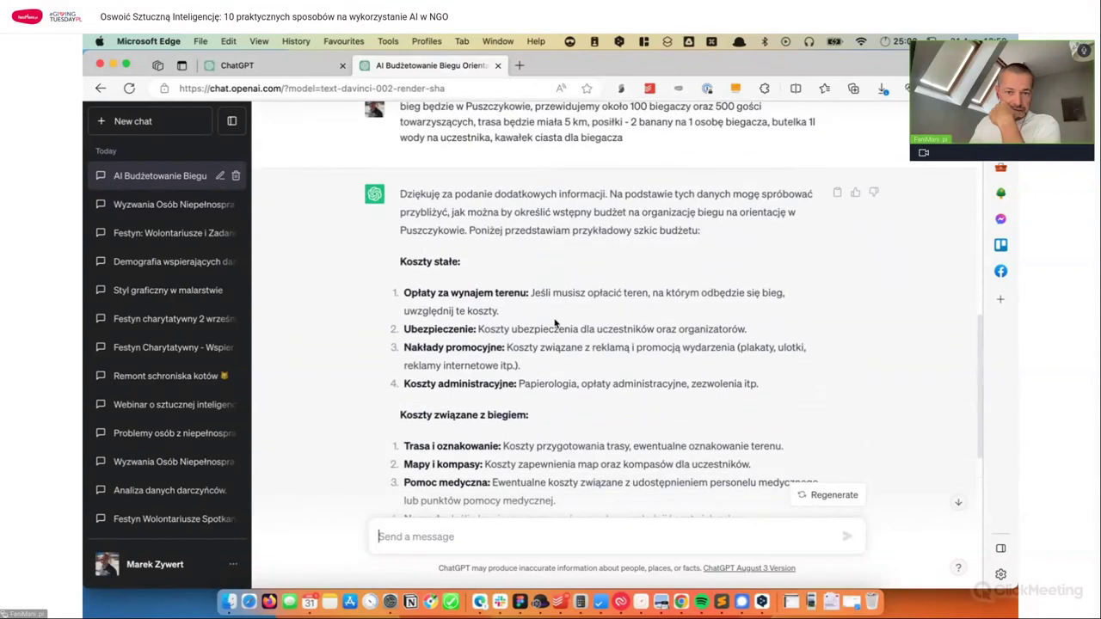
{"action": "left_click_drag", "start_coordinate": [400, 193], "coordinate": [606, 195]}
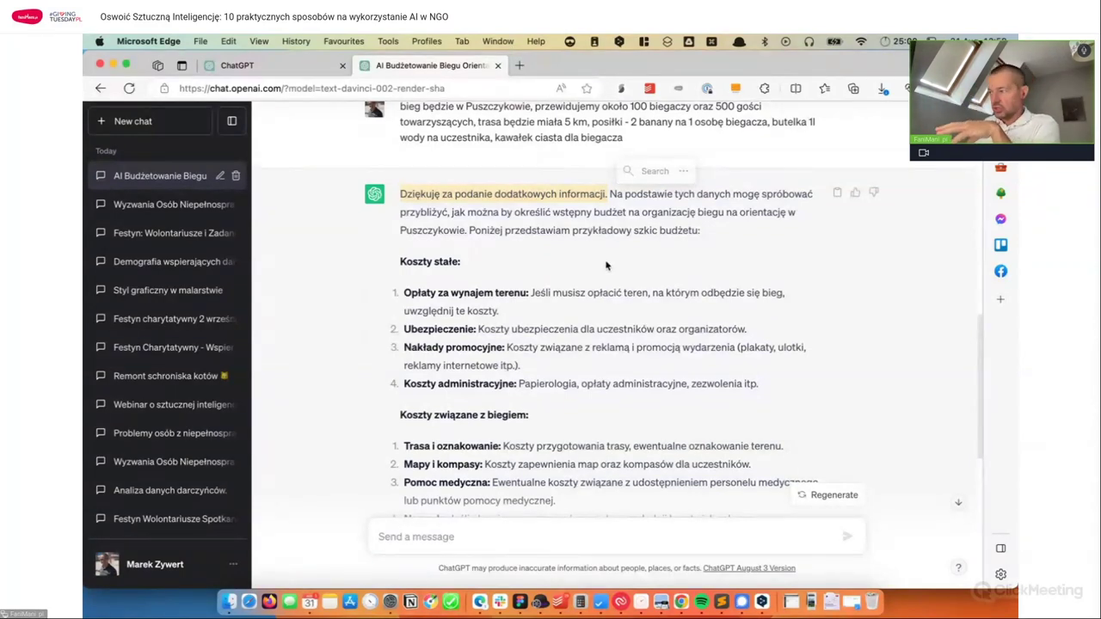
{"action": "left_click", "coordinate": [541, 299]}
{"action": "left_click_drag", "start_coordinate": [404, 293], "coordinate": [521, 331]}
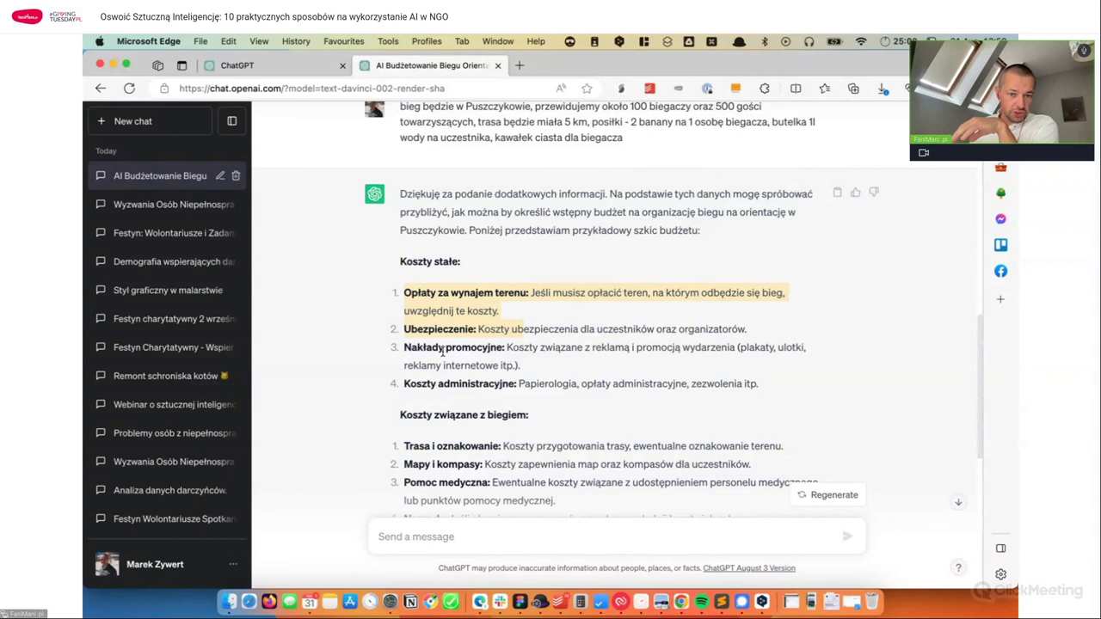
{"action": "scroll", "coordinate": [482, 353], "scroll_direction": "down", "scroll_amount": 5}
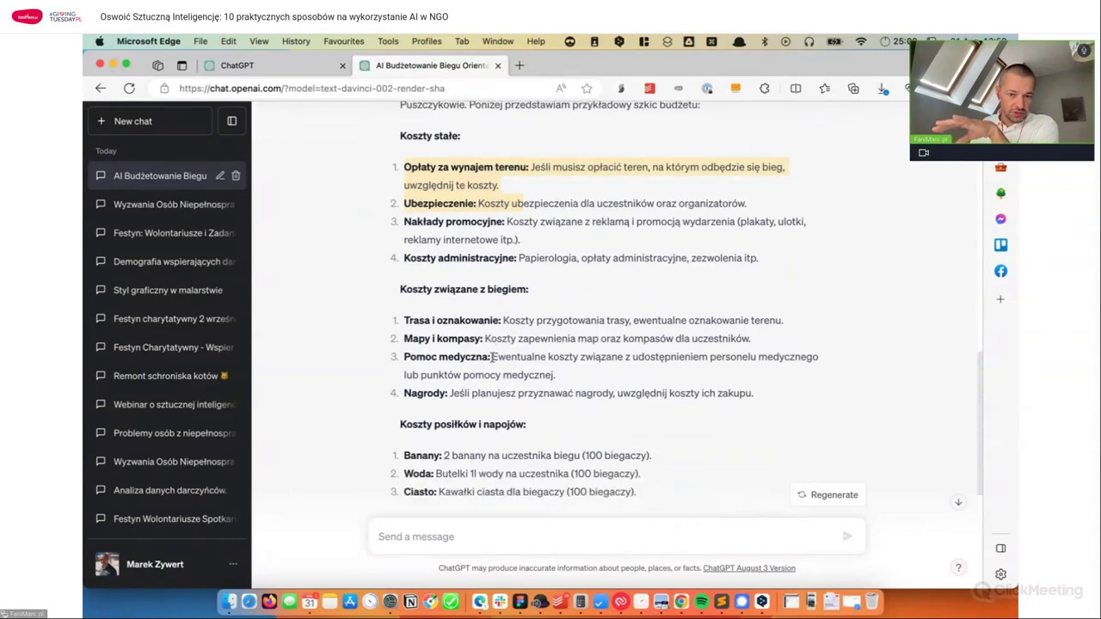
{"action": "scroll", "coordinate": [494, 353], "scroll_direction": "down", "scroll_amount": 6}
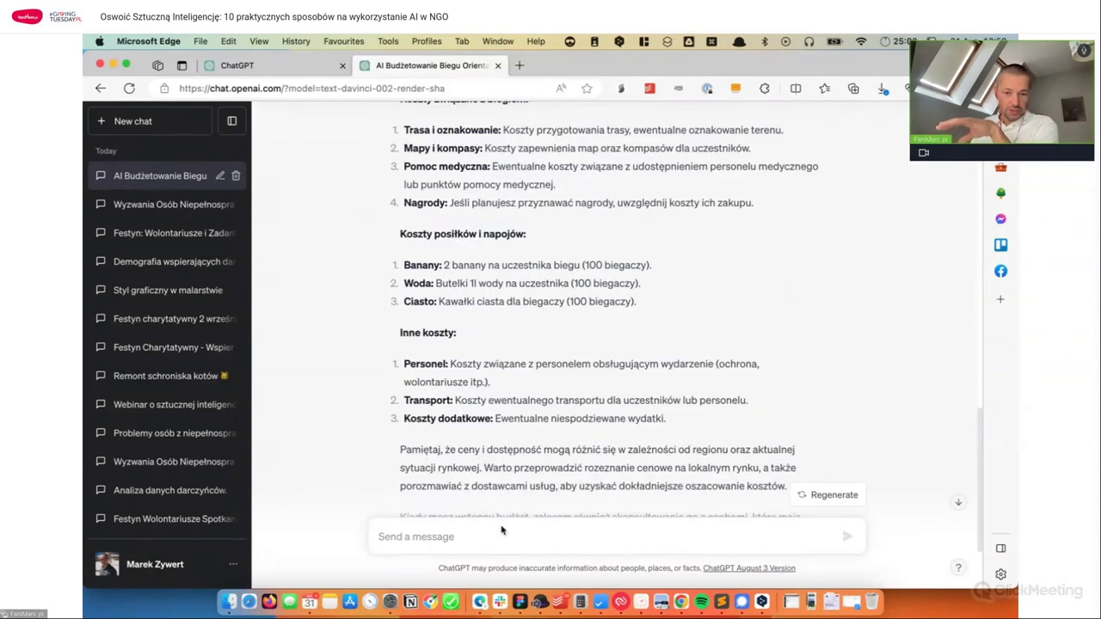
Step: Send the follow-up request "zrób listę kosztów w formacie pliku tekstowego albo csv"
{"action": "left_click", "coordinate": [504, 535]}
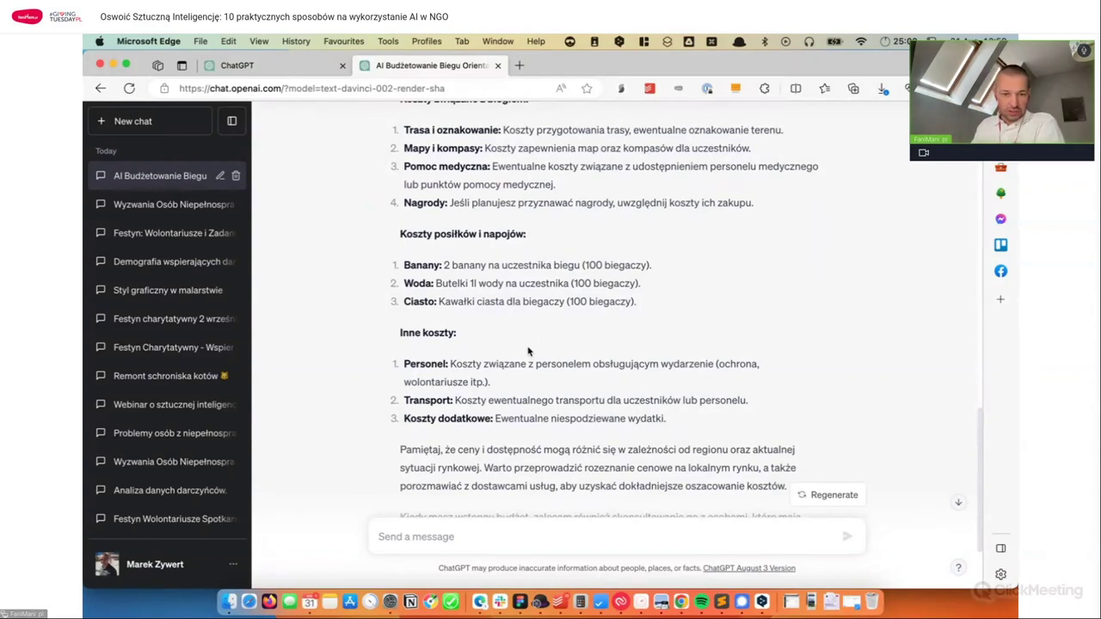
{"action": "type", "text": "zrób listę"}
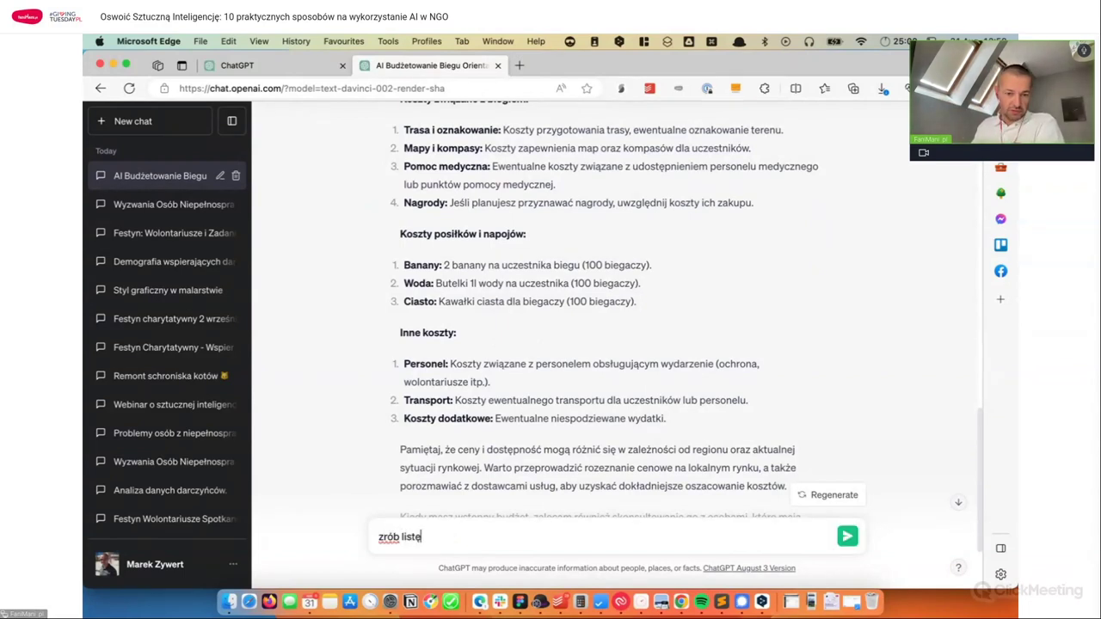
{"action": "type", "text": " kosztów "}
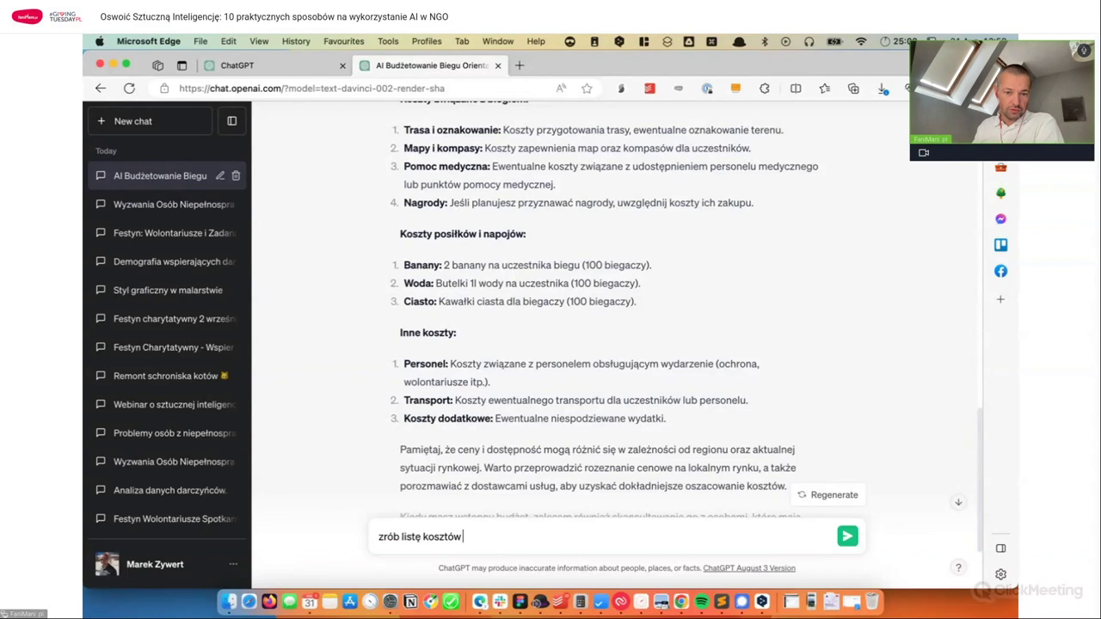
{"action": "type", "text": "w formacie p"}
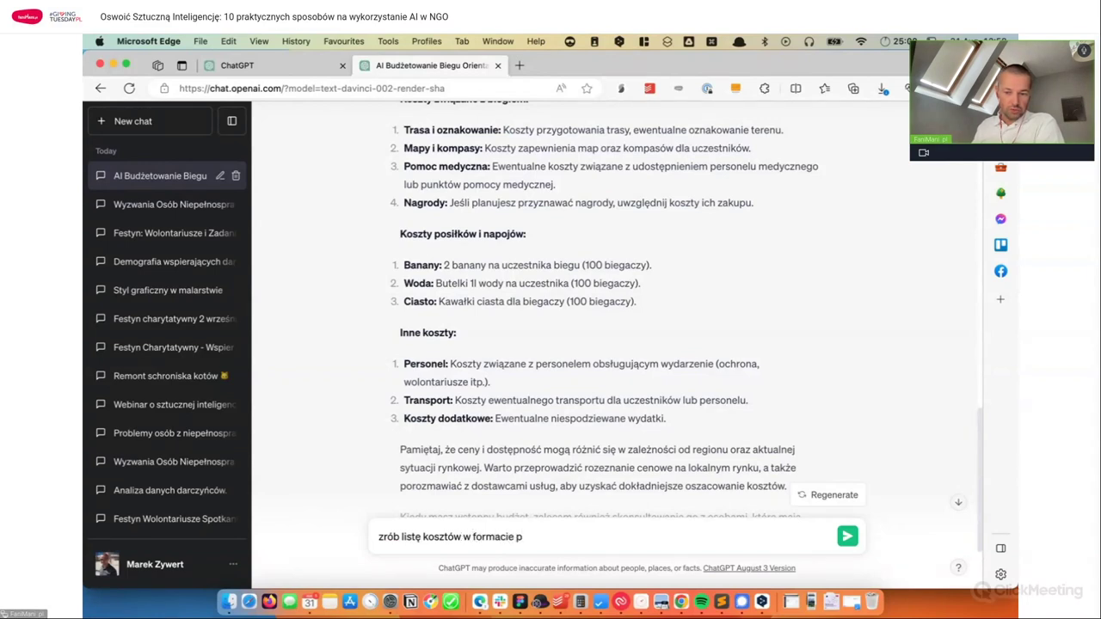
{"action": "type", "text": "liku tekstowego albo csv"}
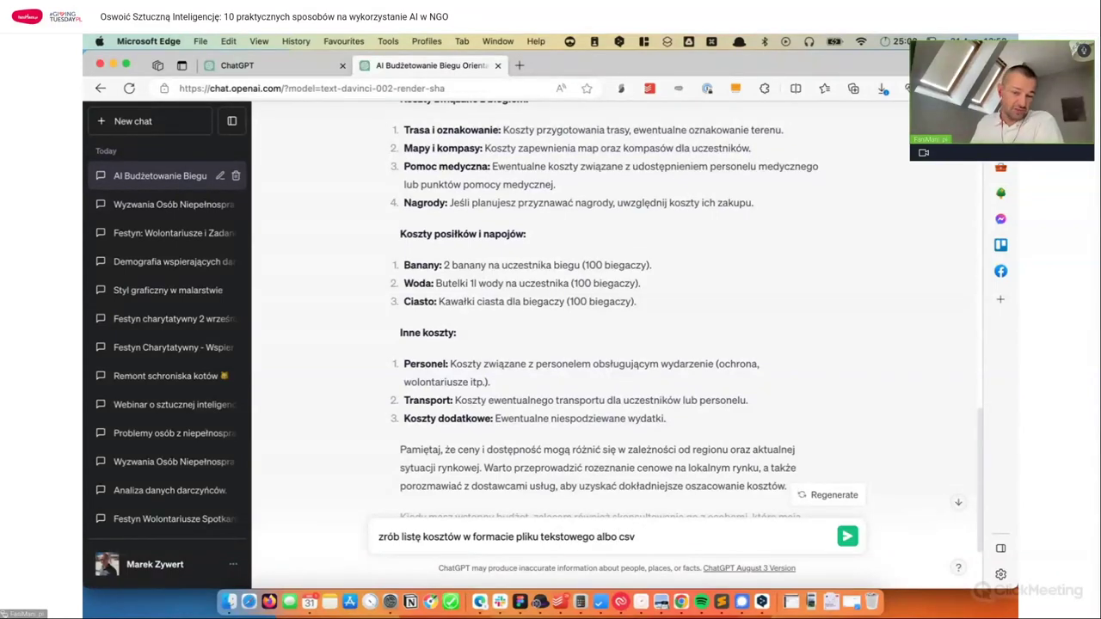
{"action": "key", "text": "Return"}
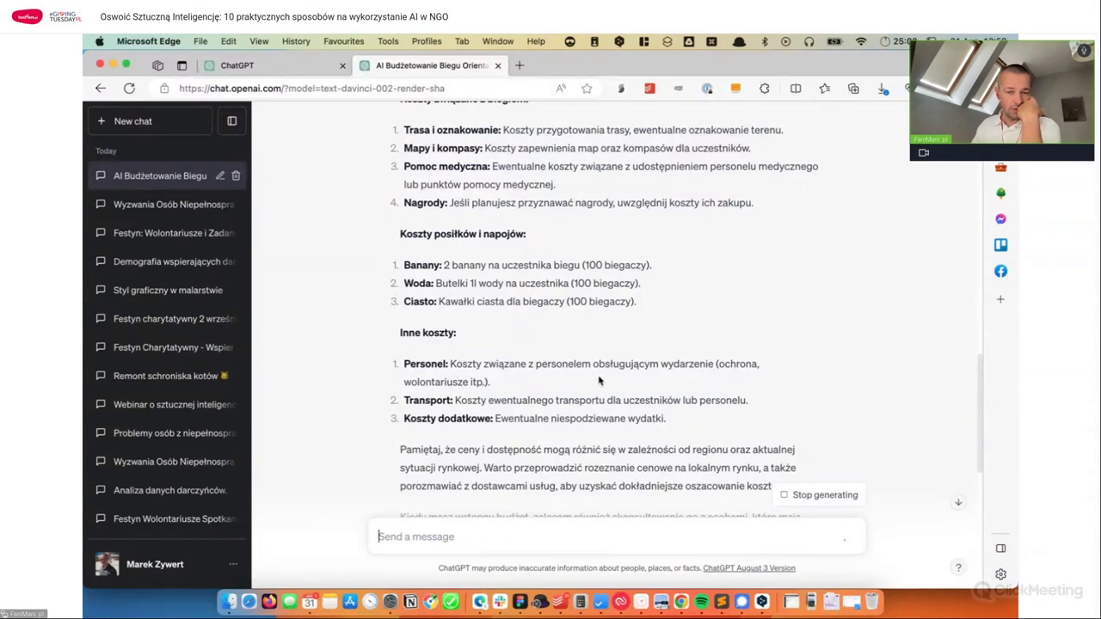
Step: Examine the CSV cost list with its categories and amounts, and the explanation below it
{"action": "scroll", "coordinate": [567, 370], "scroll_direction": "down", "scroll_amount": 5}
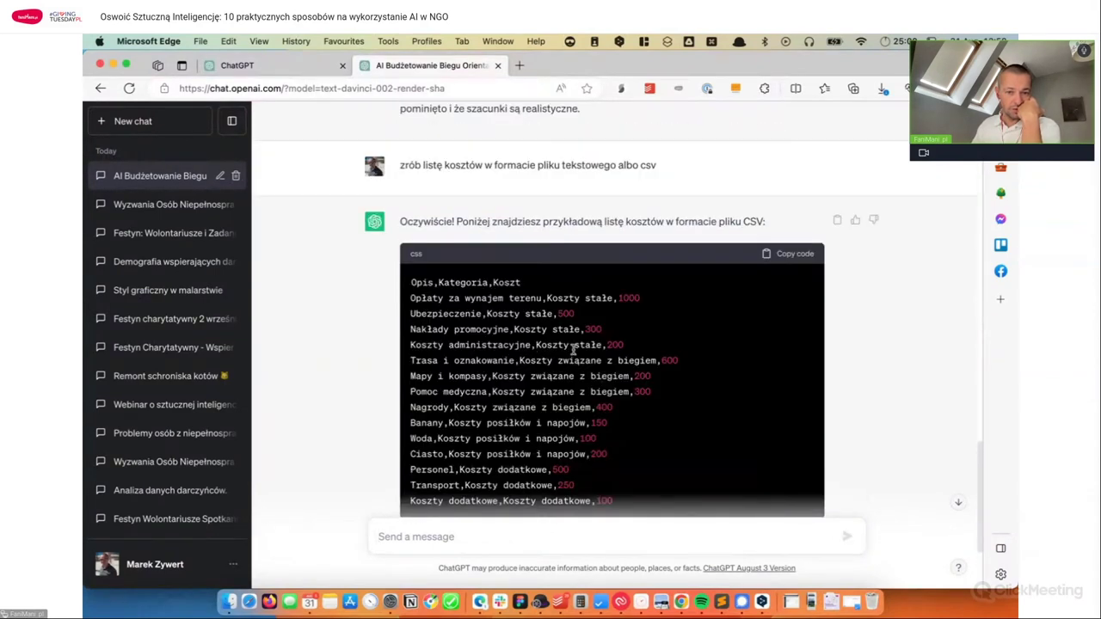
{"action": "scroll", "coordinate": [550, 353], "scroll_direction": "down", "scroll_amount": 3}
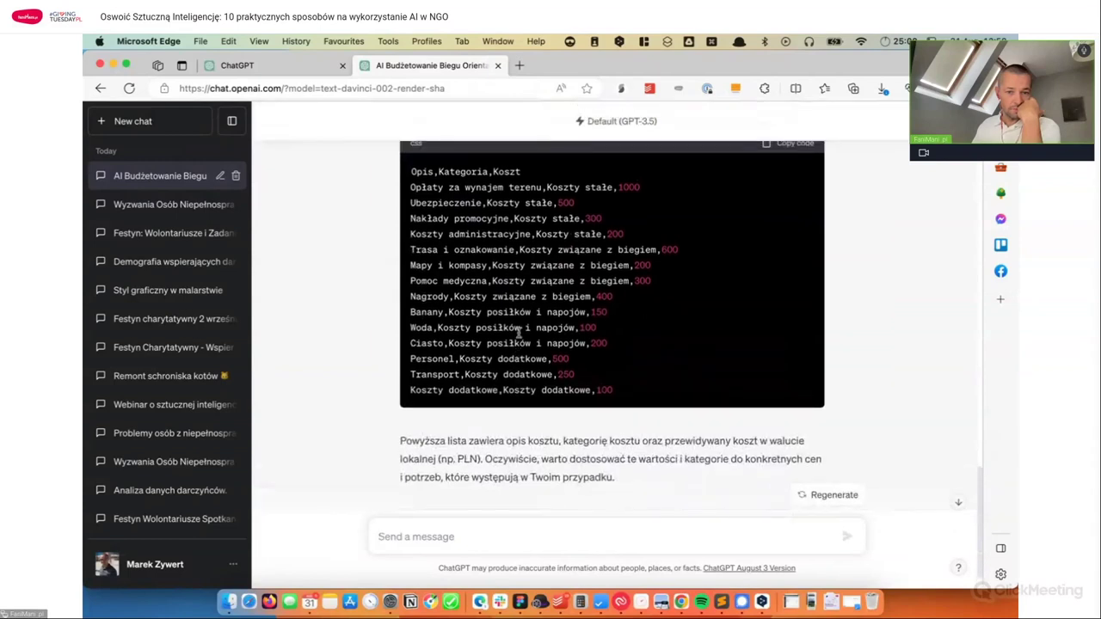
{"action": "scroll", "coordinate": [519, 331], "scroll_direction": "up", "scroll_amount": 3}
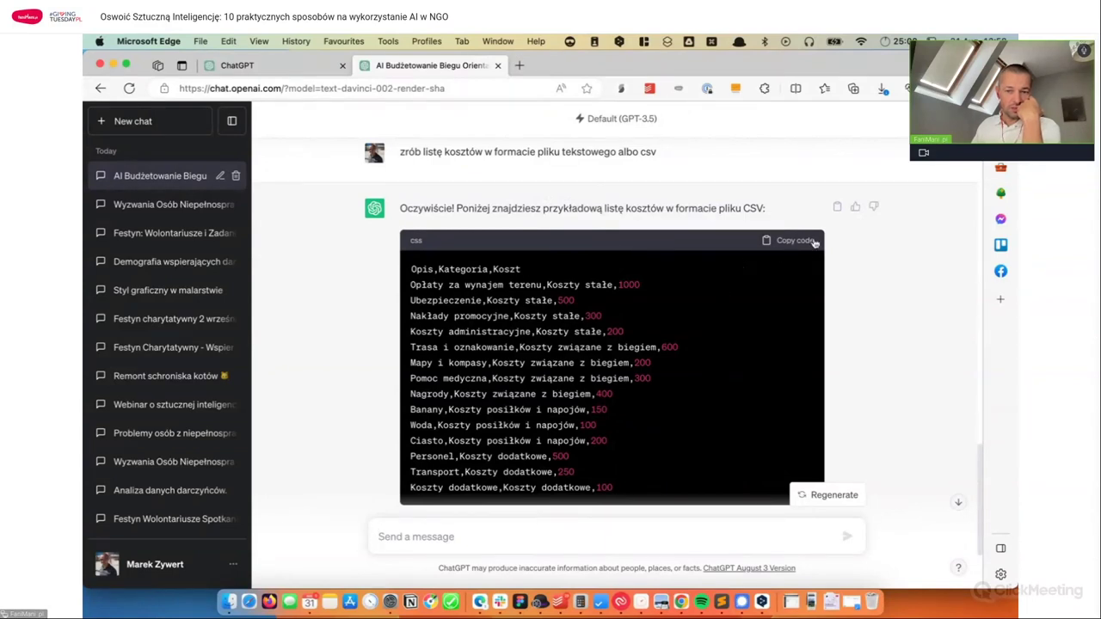
{"action": "scroll", "coordinate": [645, 324], "scroll_direction": "down", "scroll_amount": 3}
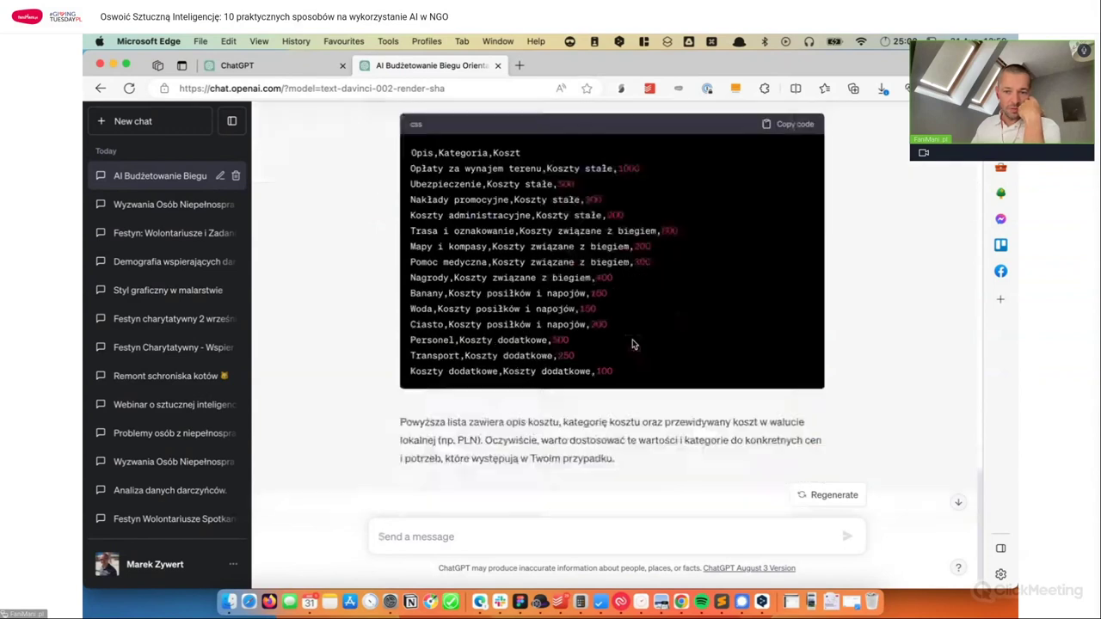
{"action": "scroll", "coordinate": [619, 335], "scroll_direction": "up", "scroll_amount": 2}
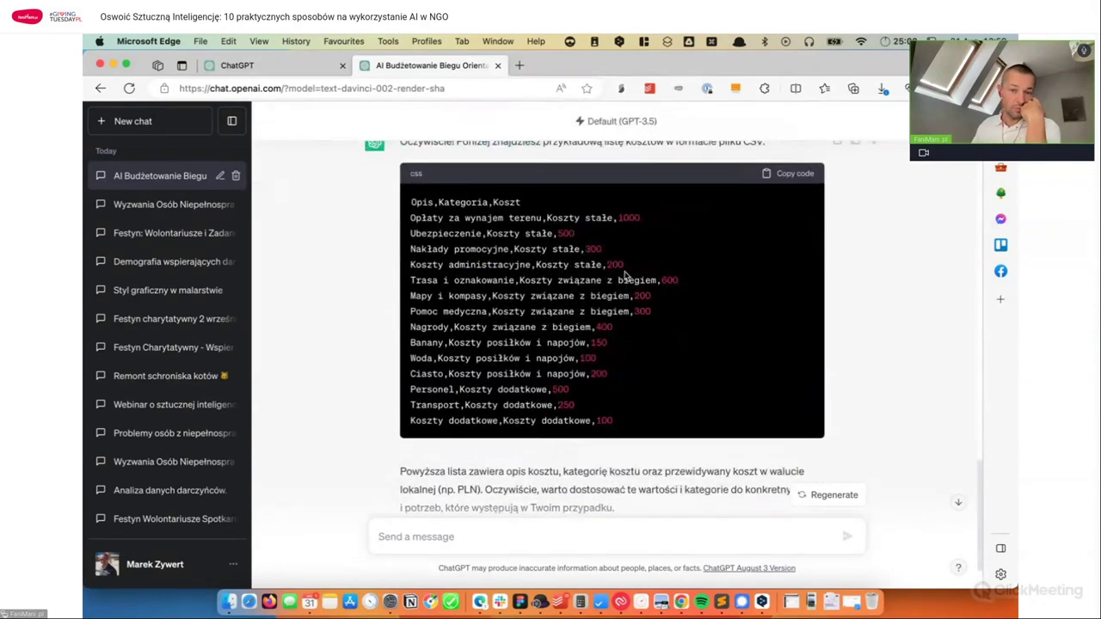
{"action": "scroll", "coordinate": [566, 305], "scroll_direction": "down", "scroll_amount": 1}
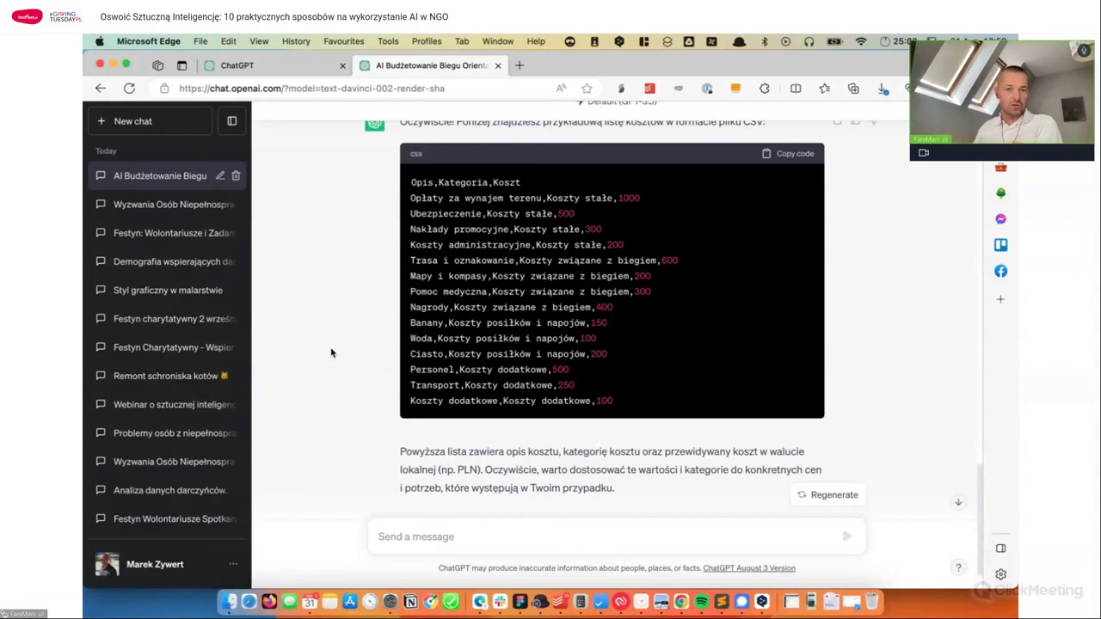
Step: Switch to the examples document in Google Chrome, highlight item 7 "Napisz ebooka", and return to ChatGPT in Microsoft Edge
{"action": "key", "text": "super+Tab"}
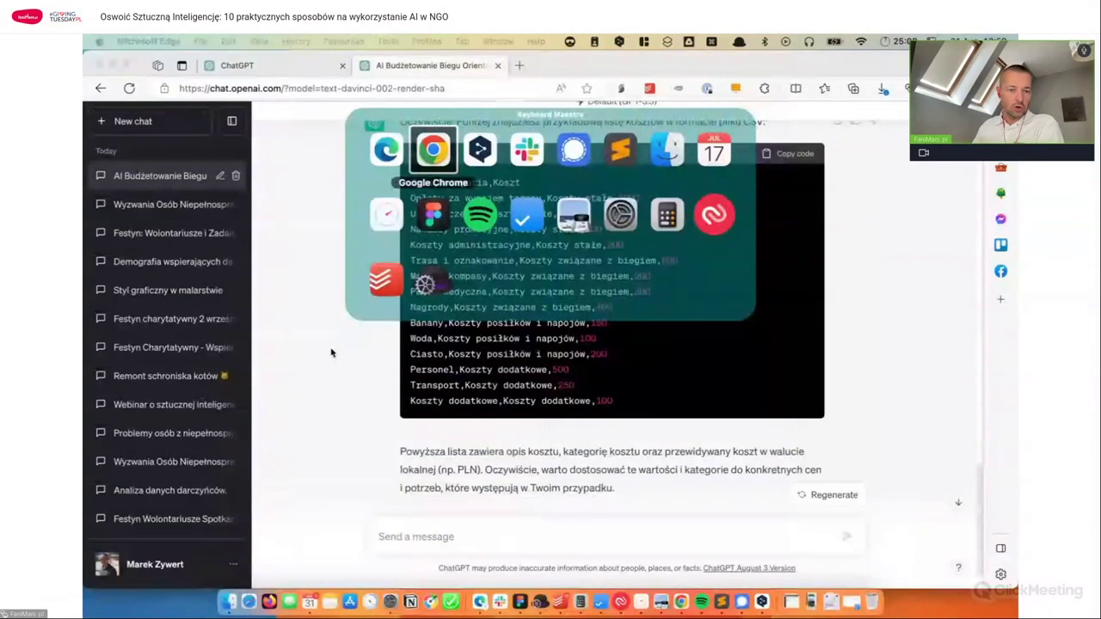
{"action": "scroll", "coordinate": [331, 353], "scroll_direction": "down", "scroll_amount": 3}
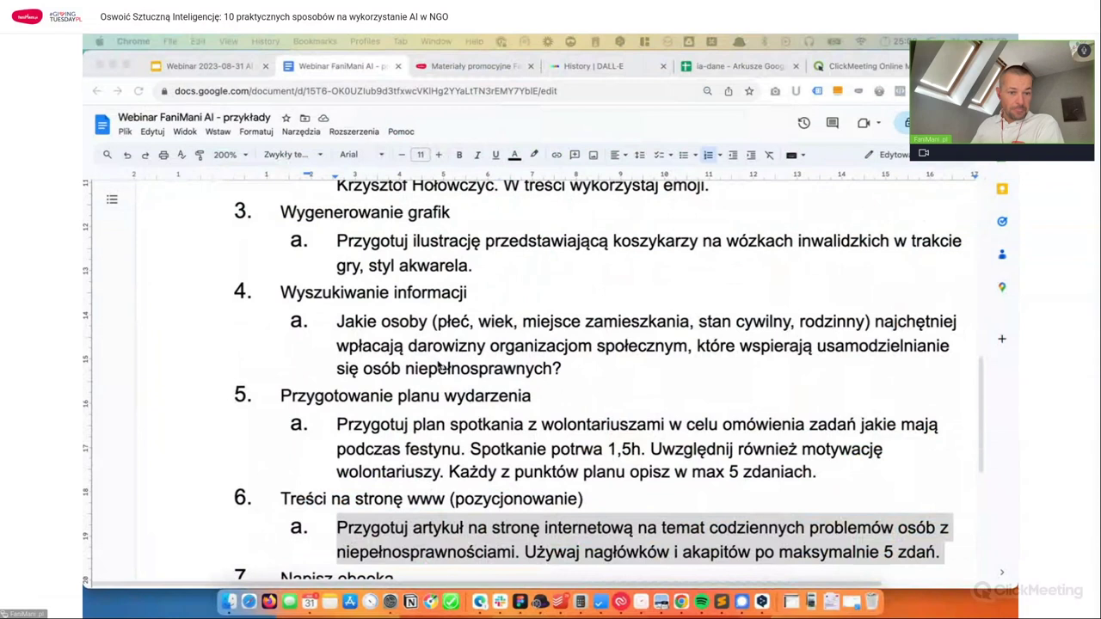
{"action": "scroll", "coordinate": [438, 367], "scroll_direction": "down", "scroll_amount": 3}
{"action": "left_click", "coordinate": [270, 341]}
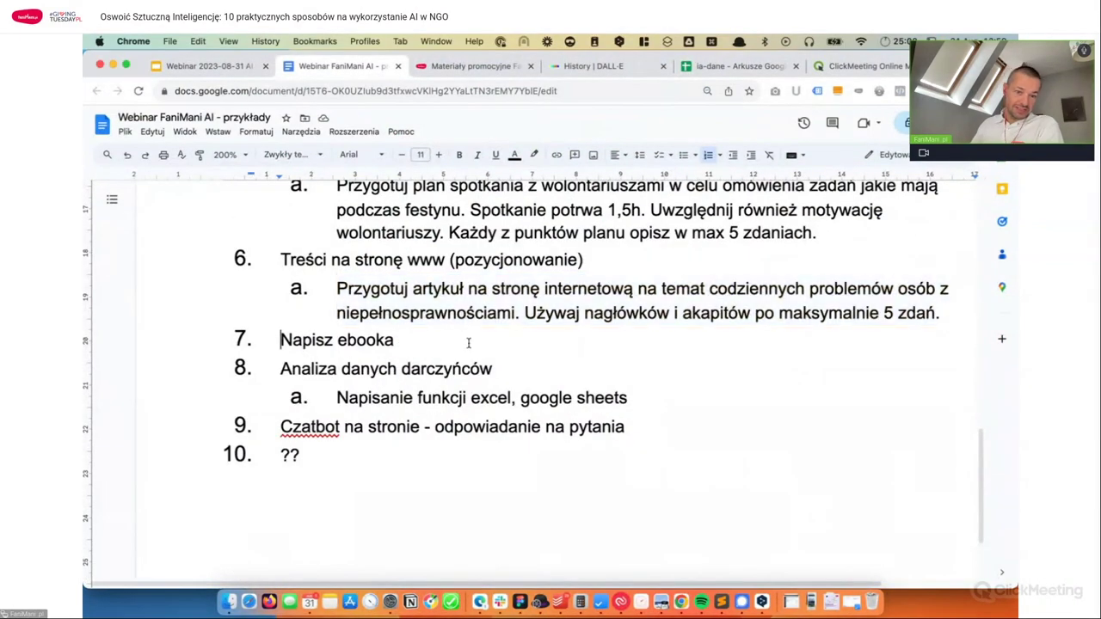
{"action": "left_click", "coordinate": [466, 343], "text": "shift"}
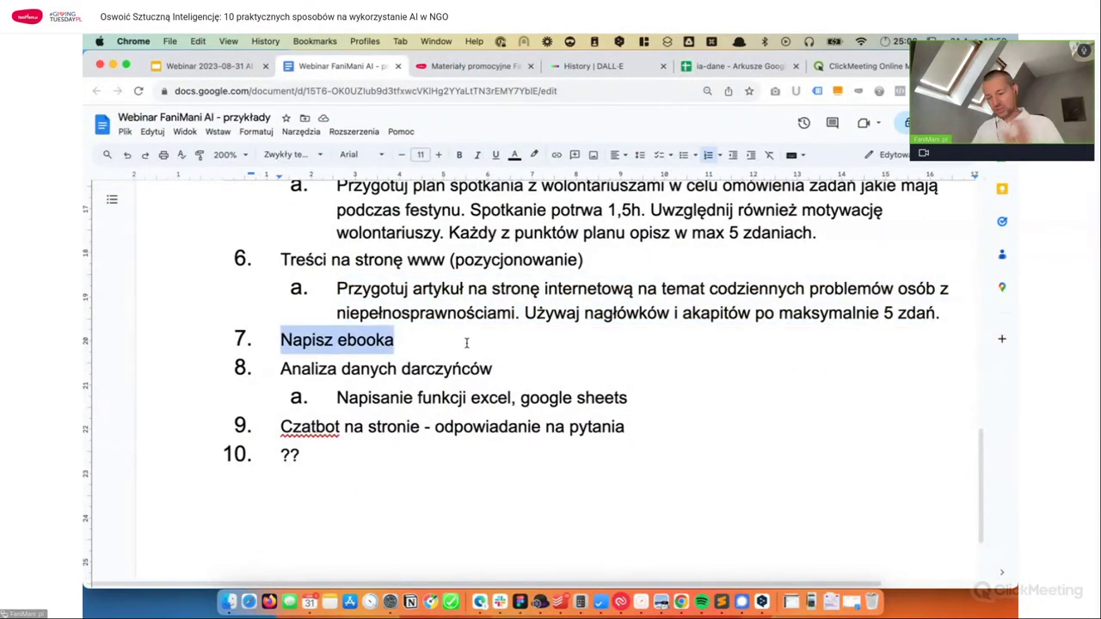
{"action": "key", "text": "super+Tab"}
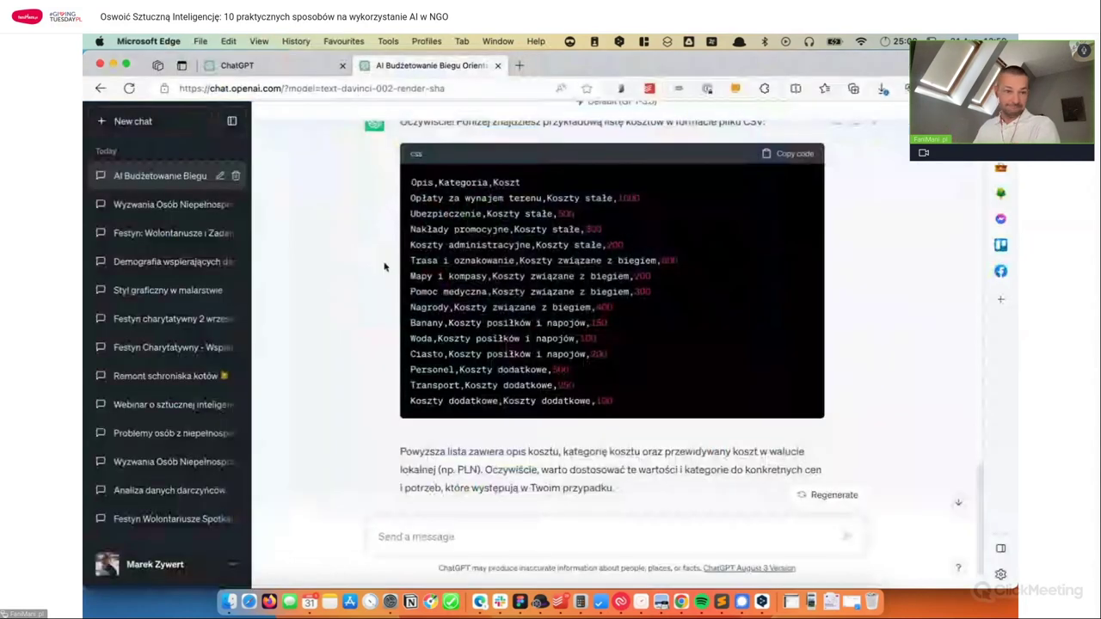
Step: Start a new chat and begin the prompt with "Przygotuj spis treści ebooka", without sending it
{"action": "left_click", "coordinate": [167, 125]}
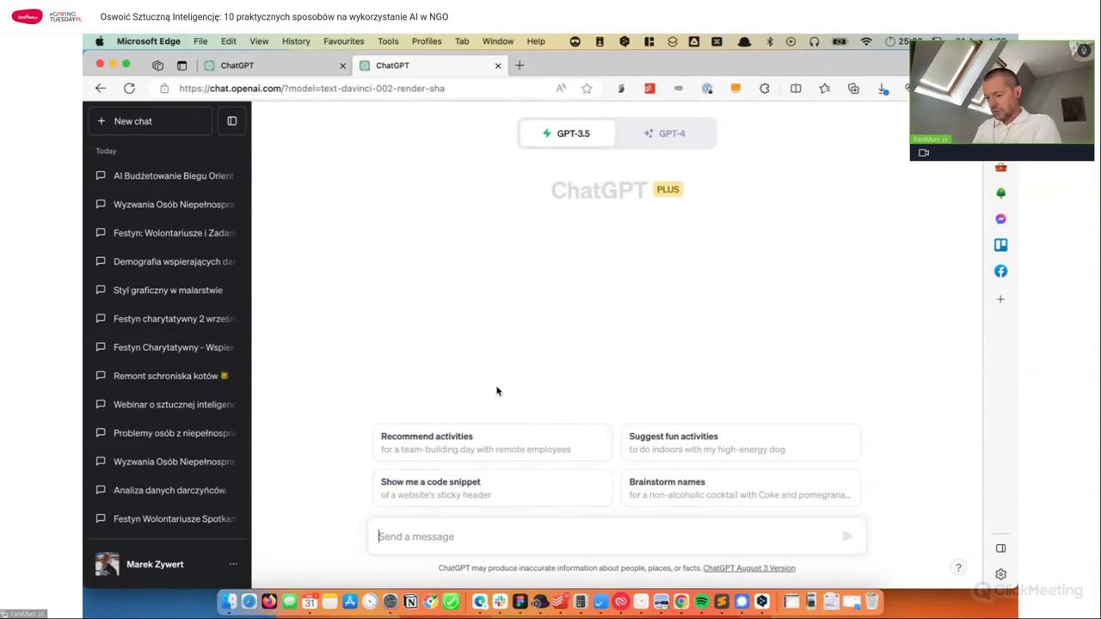
{"action": "type", "text": "Przygotuj"}
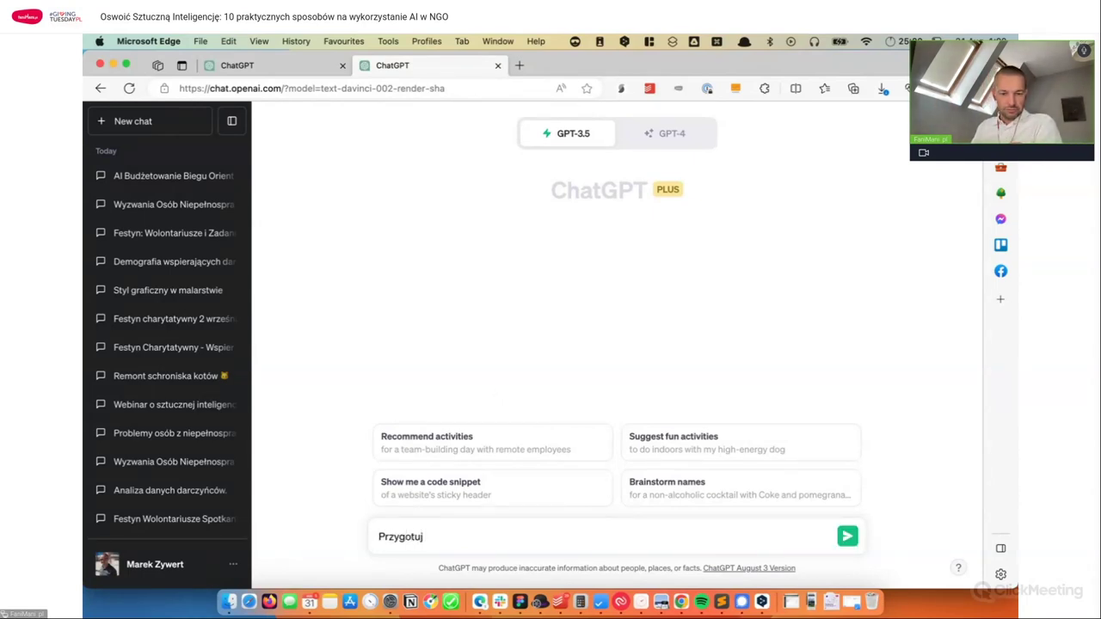
{"action": "type", "text": " spis t"}
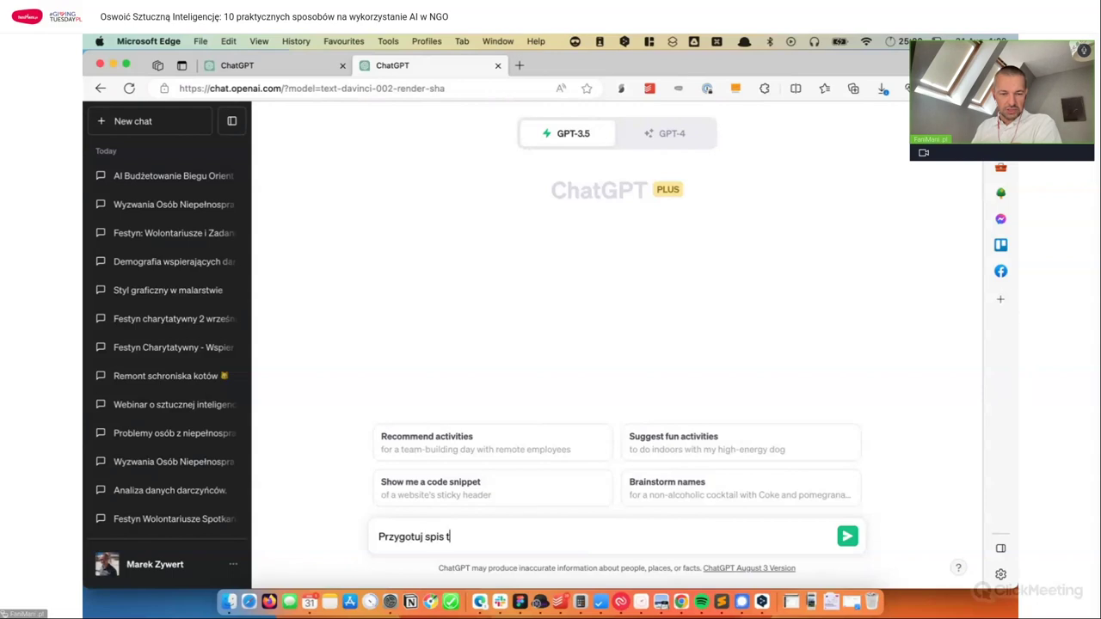
{"action": "type", "text": "reści ebooka"}
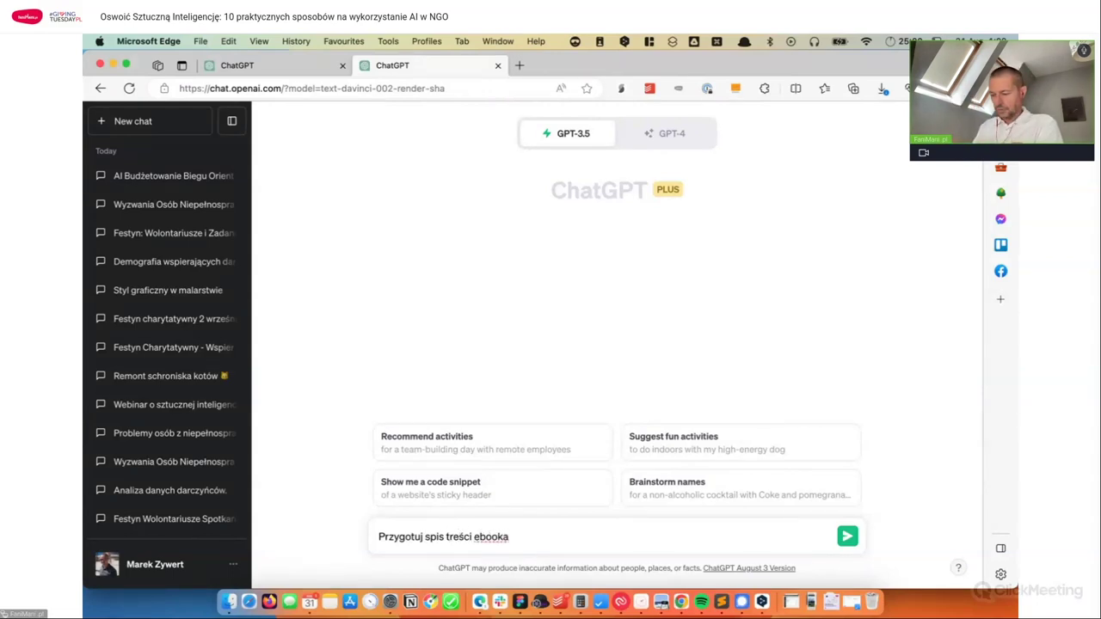
Step: Extend the prompt with the ebook title: p.t. "Pokonywanie przeszkód w codziennym życiu osoby niepełnosprawnej"
{"action": "type", "text": "p"}
{"action": "type", "text": ".t. \"Pokonywanie p"}
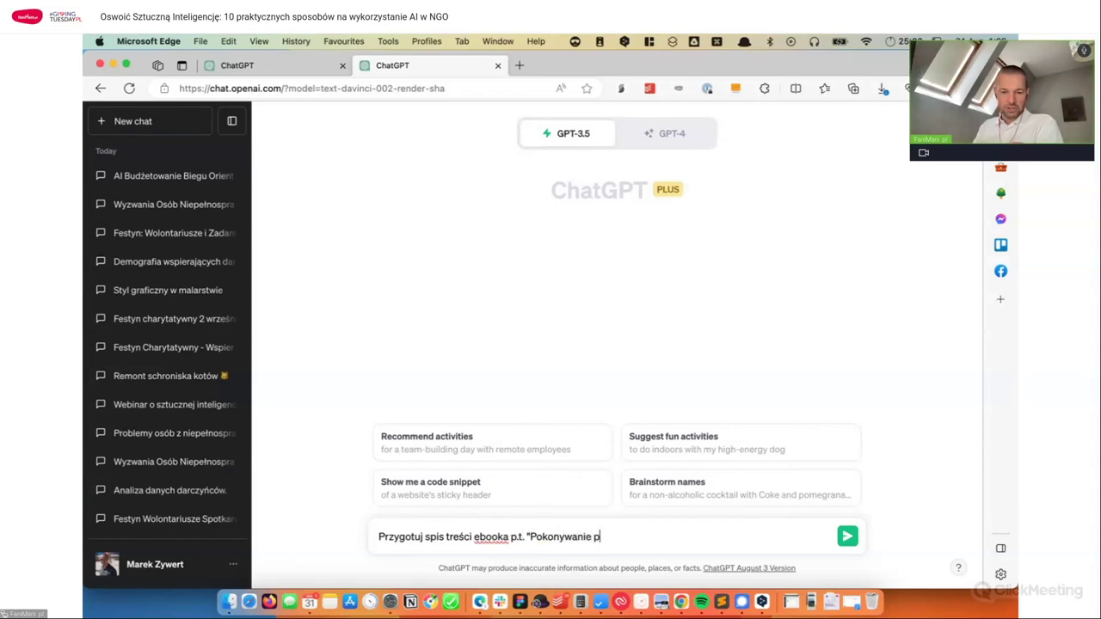
{"action": "type", "text": "rzeszkód w codziennym życiou o"}
{"action": "key", "text": "BackSpace"}
{"action": "key", "text": "BackSpace"}
{"action": "key", "text": "BackSpace"}
{"action": "type", "text": "u osoby niep"}
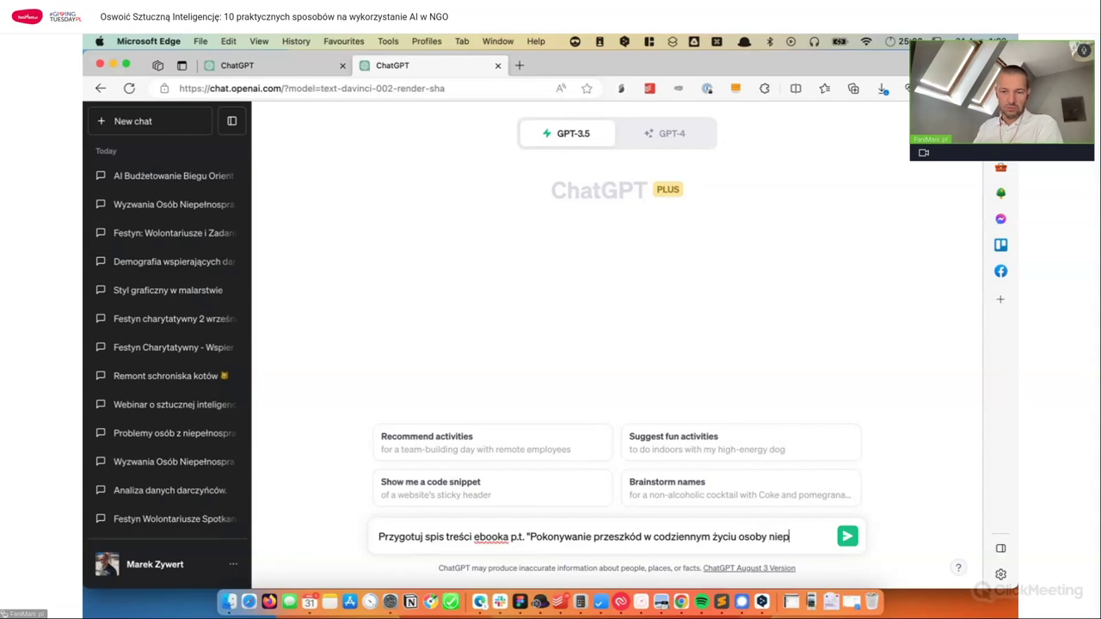
{"action": "type", "text": "ełnos"}
{"action": "type", "text": "osprawnej"}
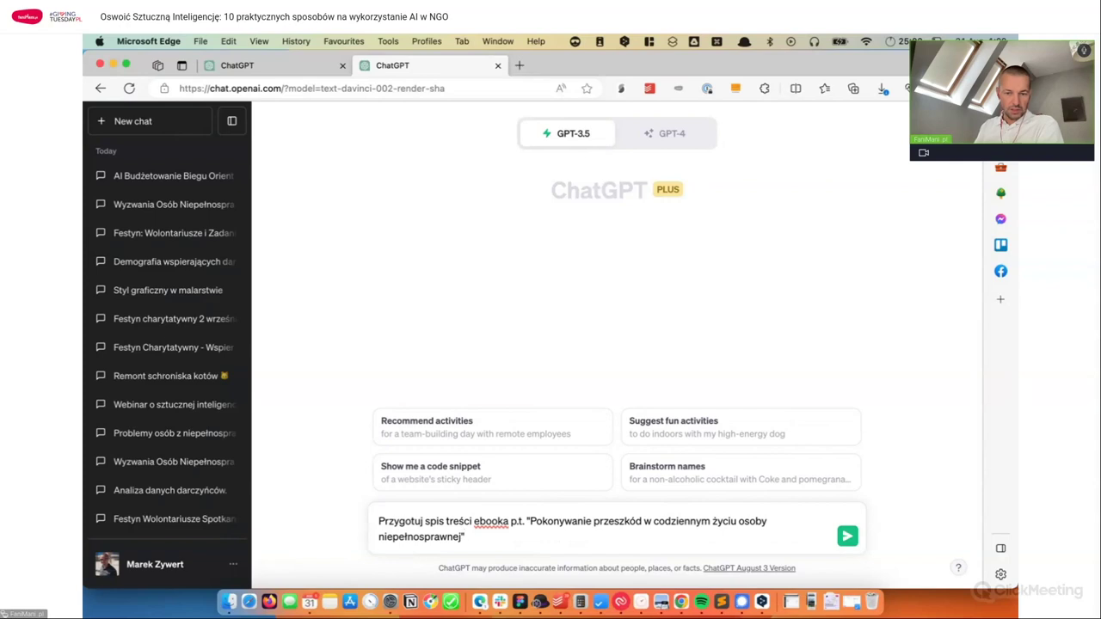
{"action": "type", "text": "\"."}
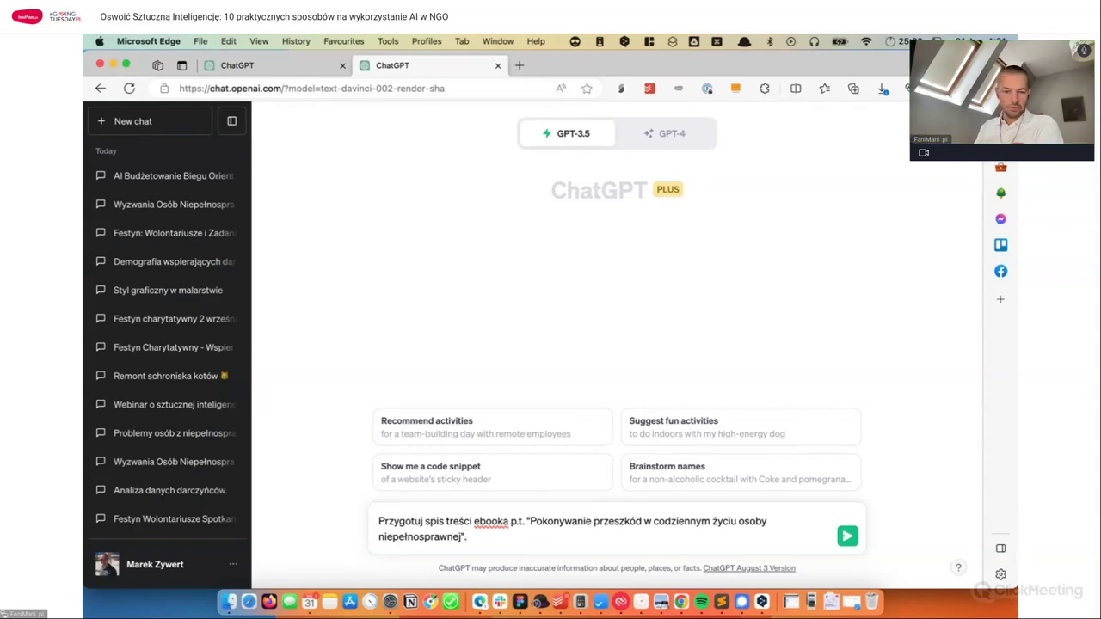
Step: Add the instruction "Podziel na 5 rozdziałów." to the prompt and send it
{"action": "type", "text": " Podziel"}
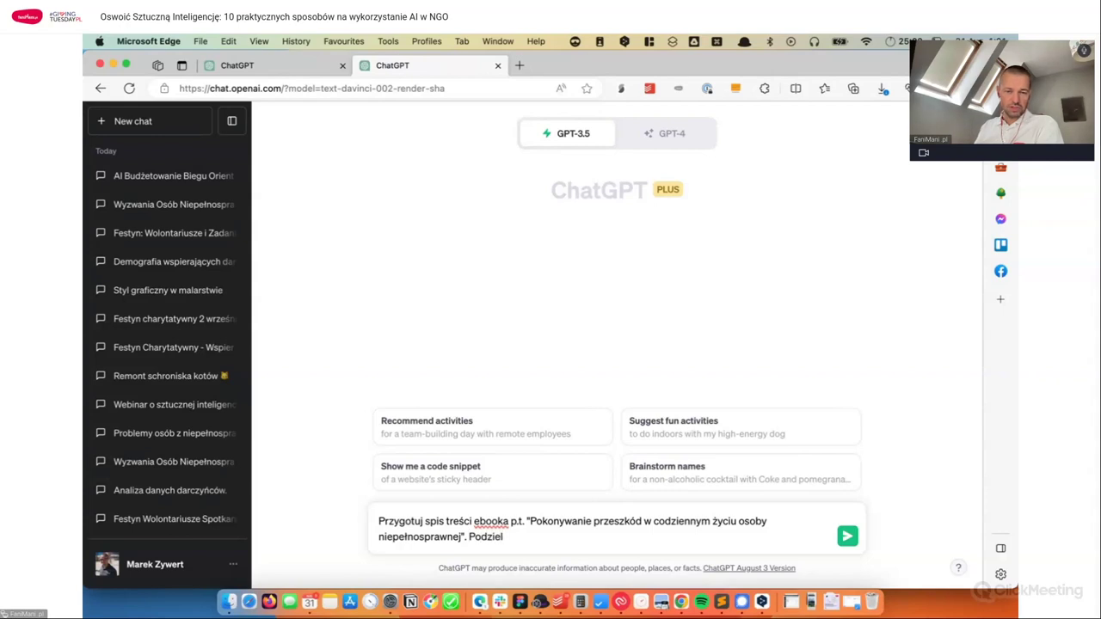
{"action": "type", "text": " na 5 rozdziałó∑"}
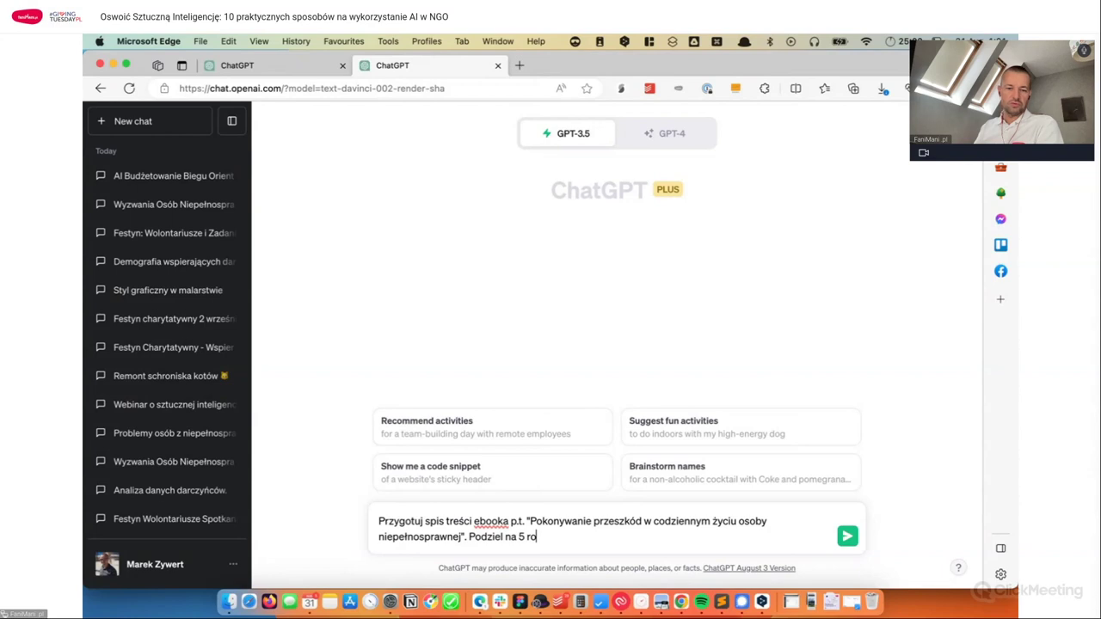
{"action": "key", "text": "BackSpace"}
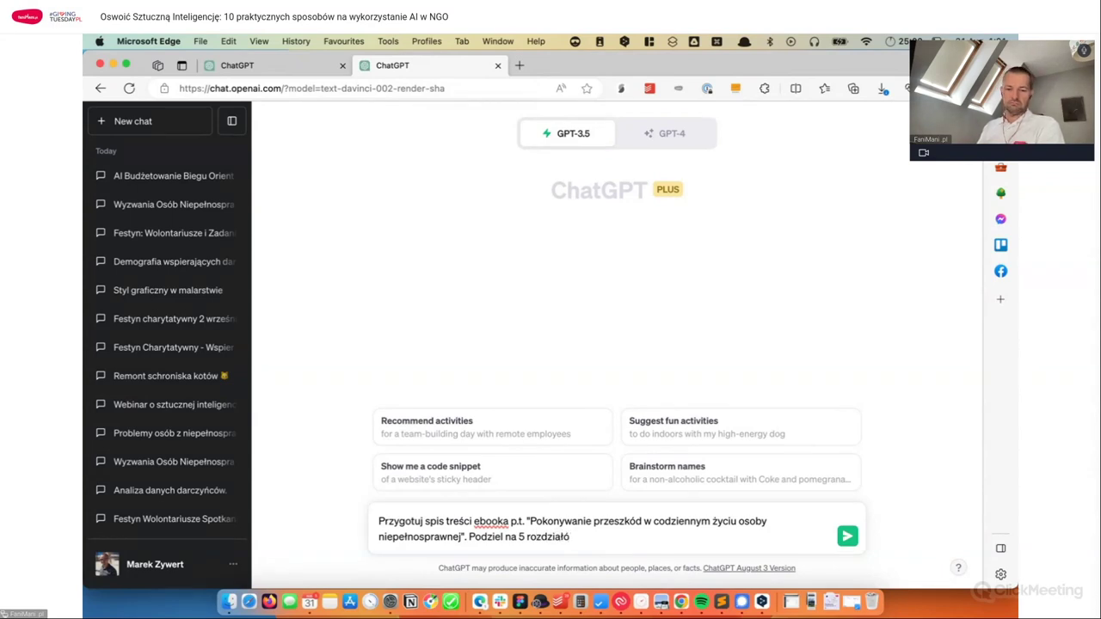
{"action": "type", "text": "w."}
{"action": "key", "text": "Return"}
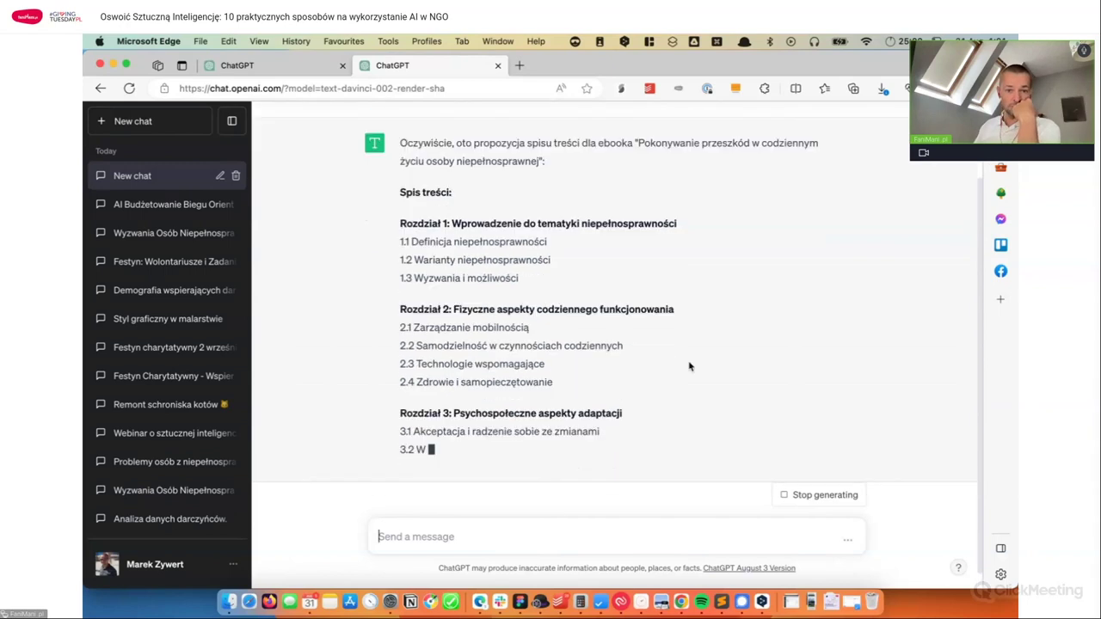
Step: Examine the generated table of contents across all chapters, highlighting subsection 2.4 "Zdrowie i samopieczętowanie"
{"action": "scroll", "coordinate": [521, 287], "scroll_direction": "up", "scroll_amount": 5}
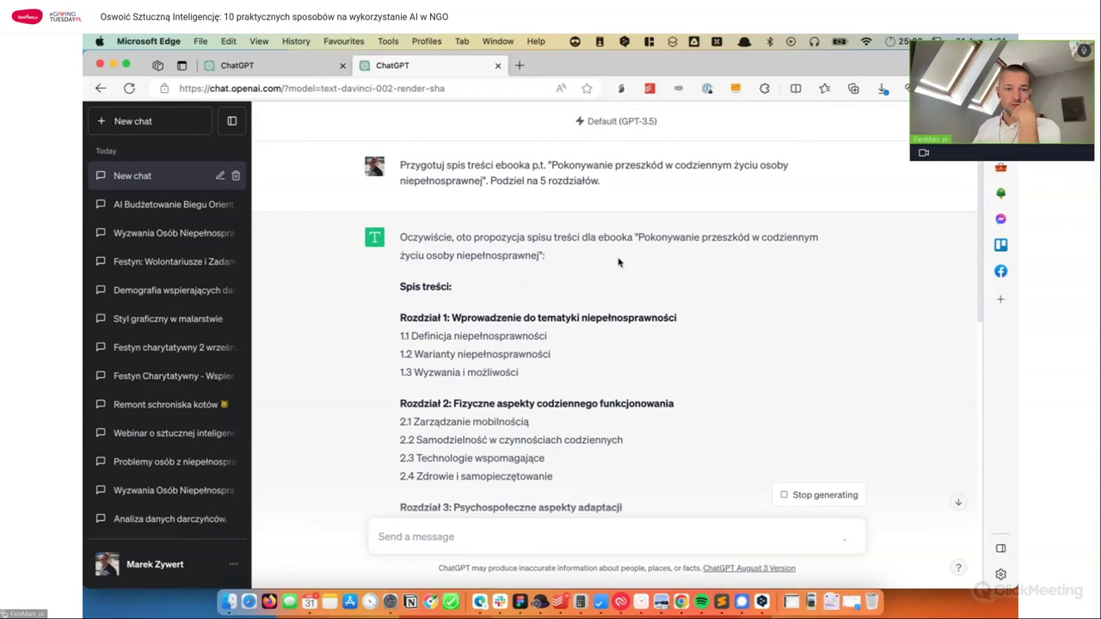
{"action": "scroll", "coordinate": [550, 309], "scroll_direction": "down", "scroll_amount": 1}
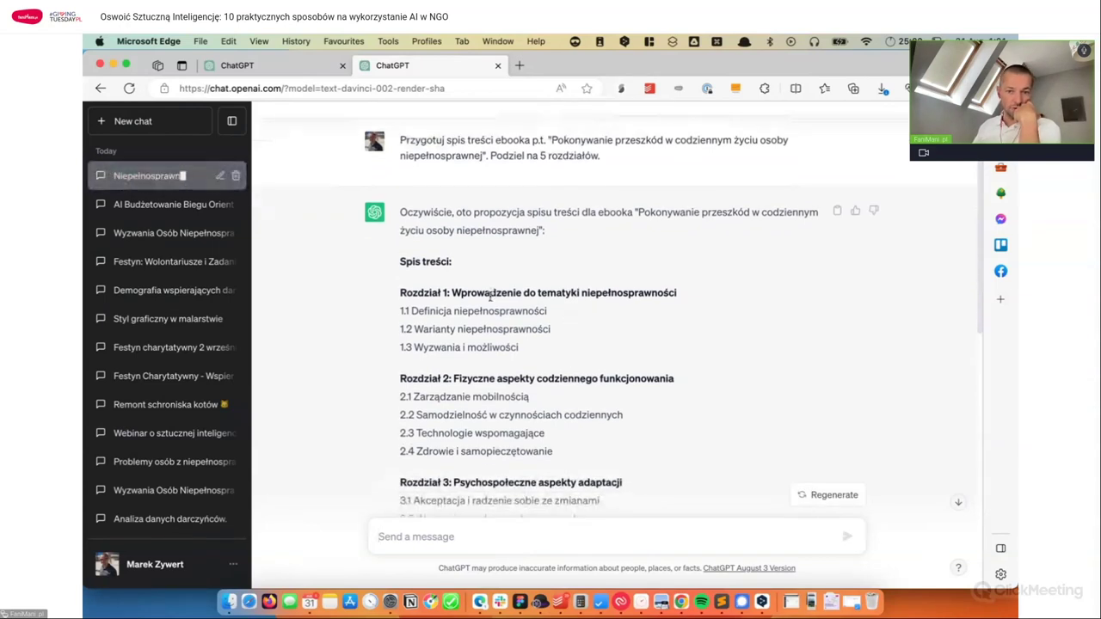
{"action": "scroll", "coordinate": [550, 295], "scroll_direction": "down", "scroll_amount": 1}
{"action": "scroll", "coordinate": [600, 295], "scroll_direction": "down", "scroll_amount": 2}
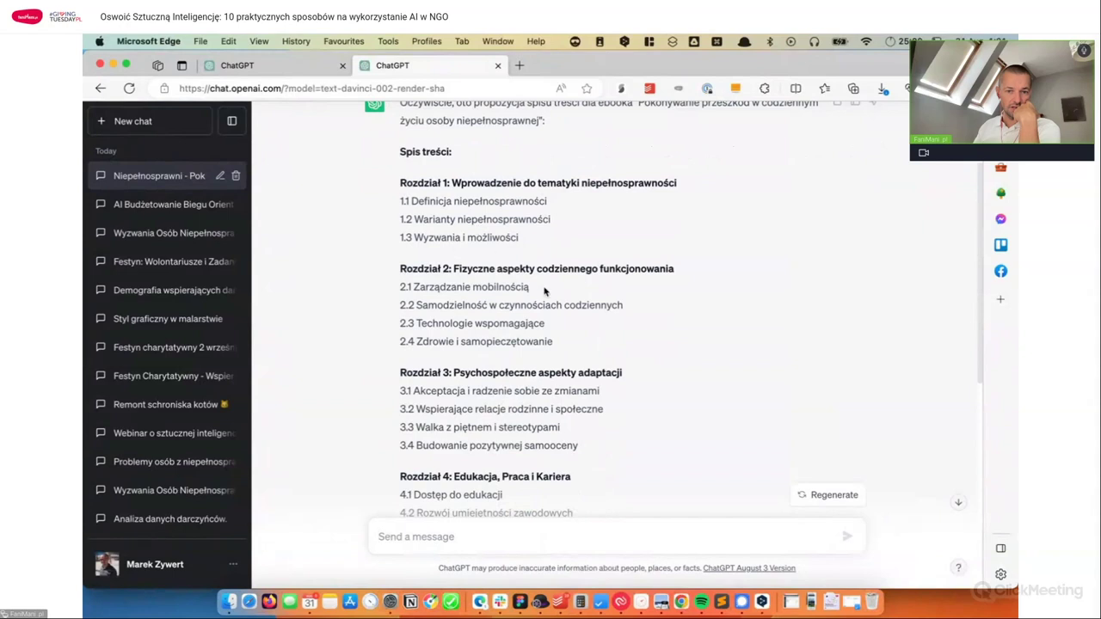
{"action": "scroll", "coordinate": [561, 297], "scroll_direction": "down", "scroll_amount": 2}
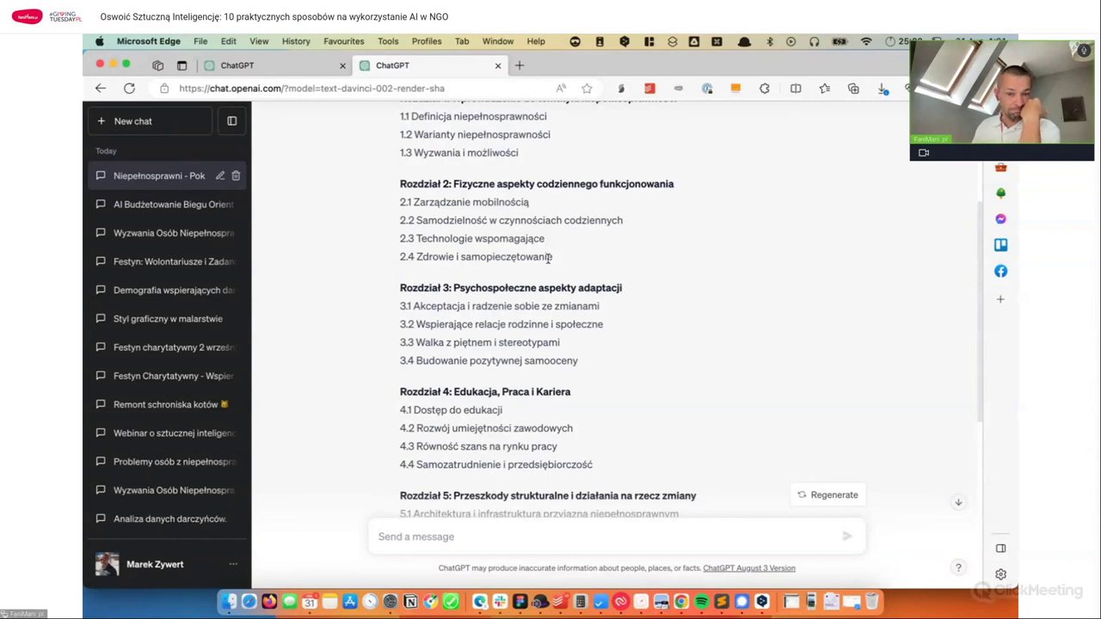
{"action": "left_click_drag", "start_coordinate": [416, 257], "coordinate": [559, 260]}
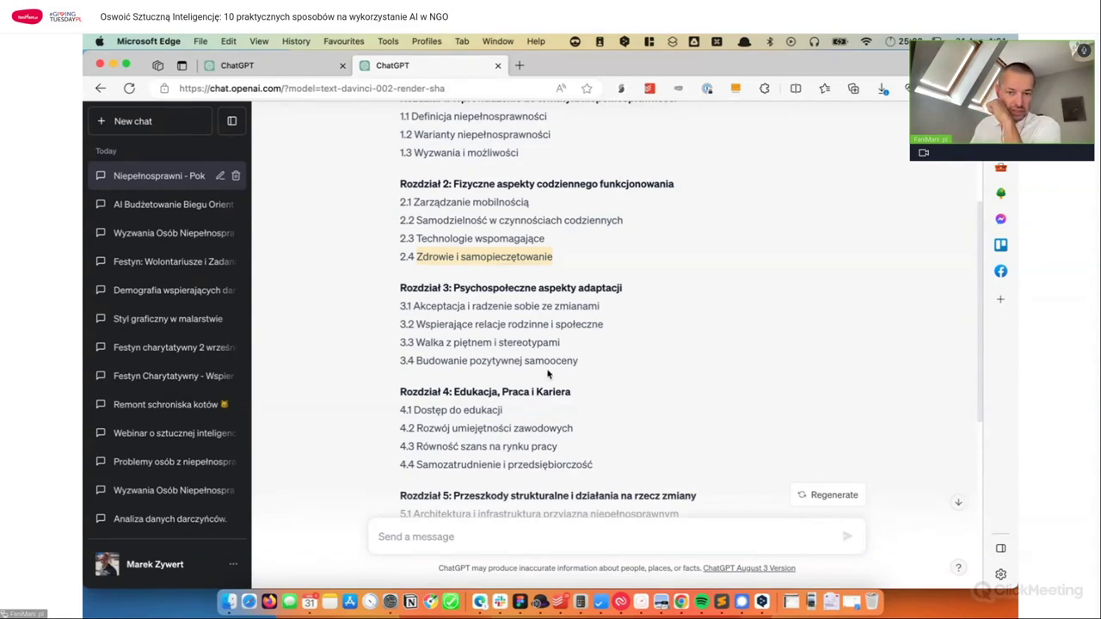
{"action": "scroll", "coordinate": [547, 373], "scroll_direction": "down", "scroll_amount": 3}
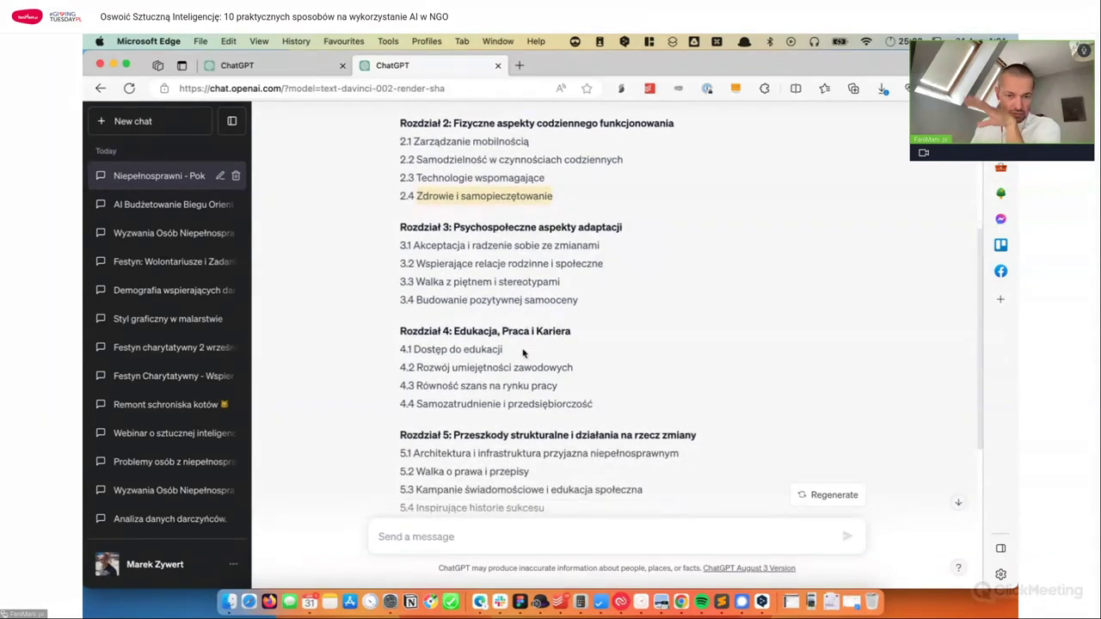
{"action": "scroll", "coordinate": [529, 351], "scroll_direction": "down", "scroll_amount": 5}
{"action": "scroll", "coordinate": [534, 348], "scroll_direction": "up", "scroll_amount": 10}
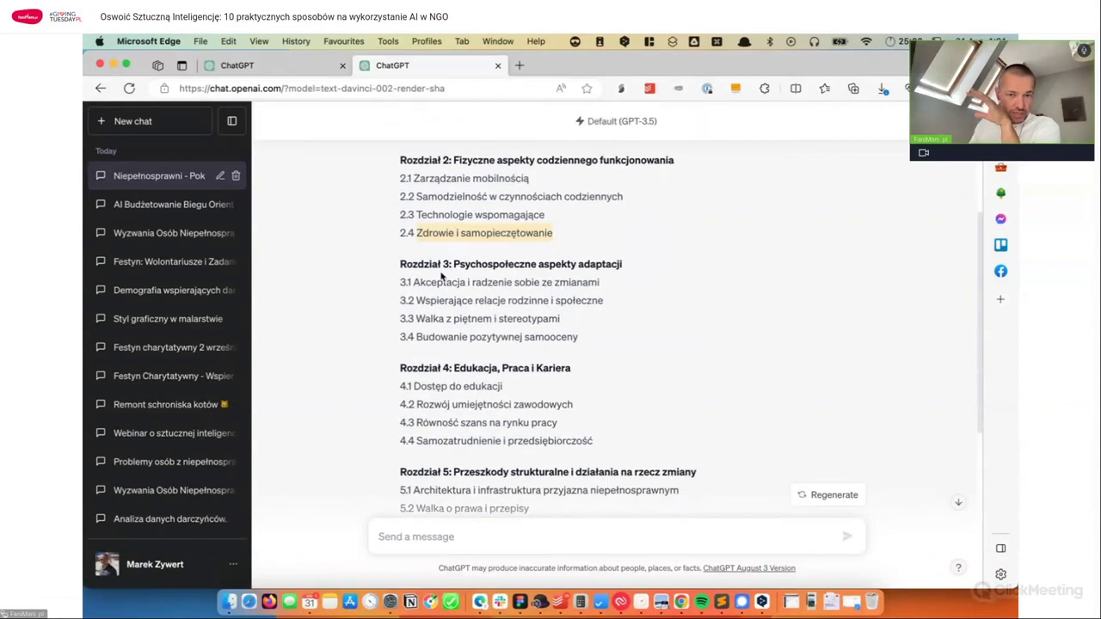
Step: Copy the subsection heading "2.3 Technologie wspomagające" from the table of contents
{"action": "left_click", "coordinate": [410, 312]}
{"action": "left_click_drag", "start_coordinate": [400, 312], "coordinate": [614, 312]}
{"action": "key", "text": "super+c"}
Step: Send the follow-up request "napisz treść do" completed with the copied 2.3 heading
{"action": "left_click", "coordinate": [531, 534]}
{"action": "type", "text": "napisz treść do rozdzia"}
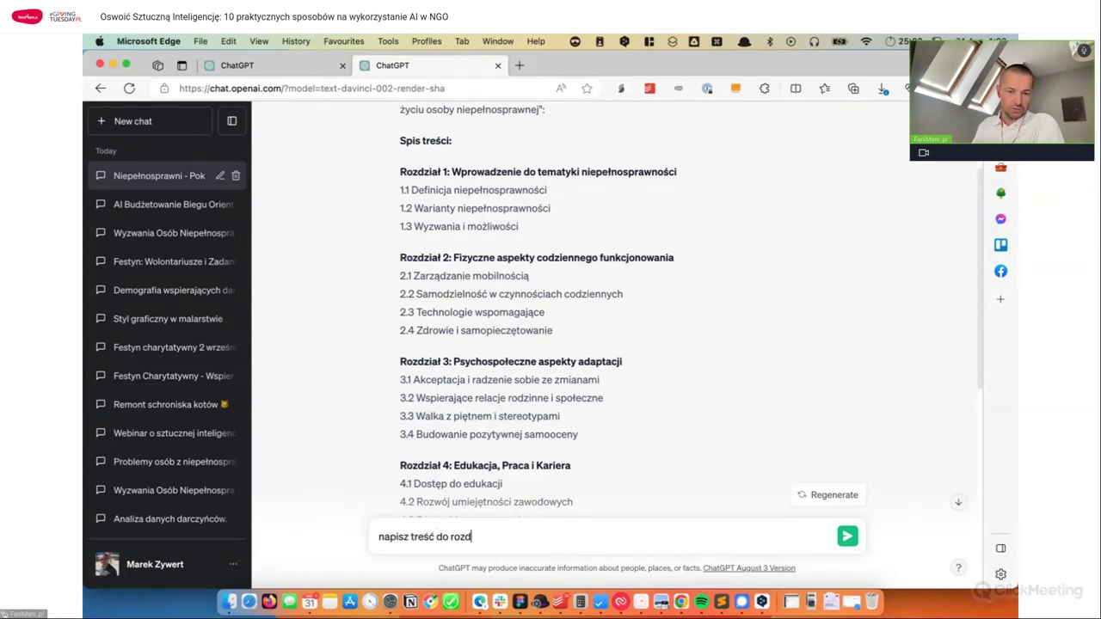
{"action": "key", "text": "BackSpace"}
{"action": "key", "text": "BackSpace"}
{"action": "key", "text": "BackSpace"}
{"action": "key", "text": "BackSpace"}
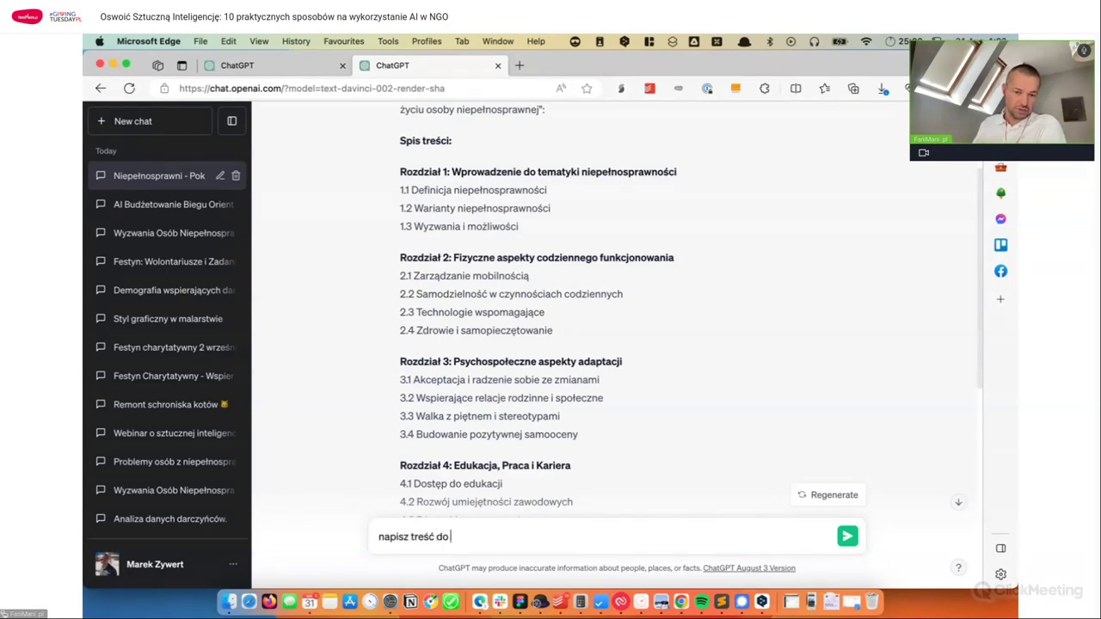
{"action": "key", "text": "super+v"}
{"action": "key", "text": "Return"}
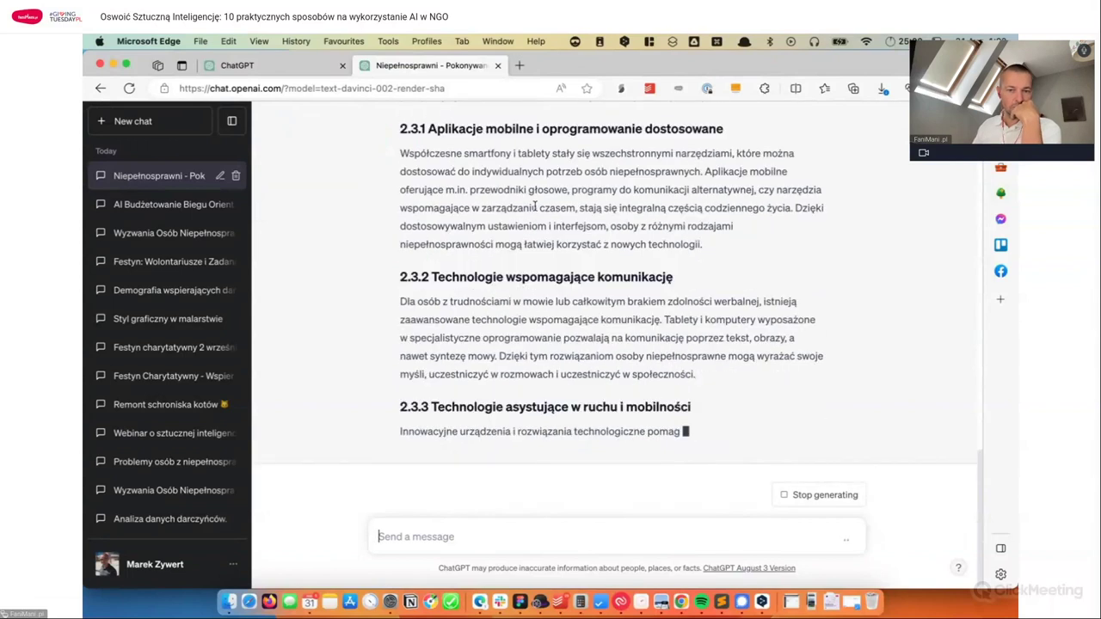
Step: Review the generated subsection text and send the follow-up request "podaj przykłady do 2.3 Technologie wspomagające"
{"action": "scroll", "coordinate": [550, 258], "scroll_direction": "up", "scroll_amount": 3}
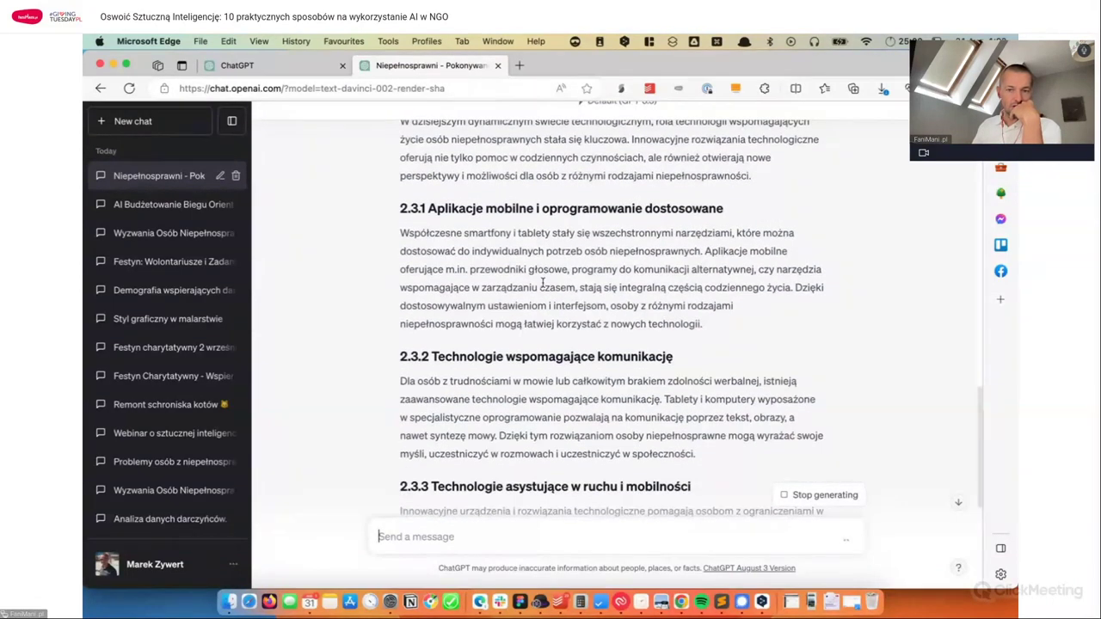
{"action": "scroll", "coordinate": [542, 276], "scroll_direction": "down", "scroll_amount": 3}
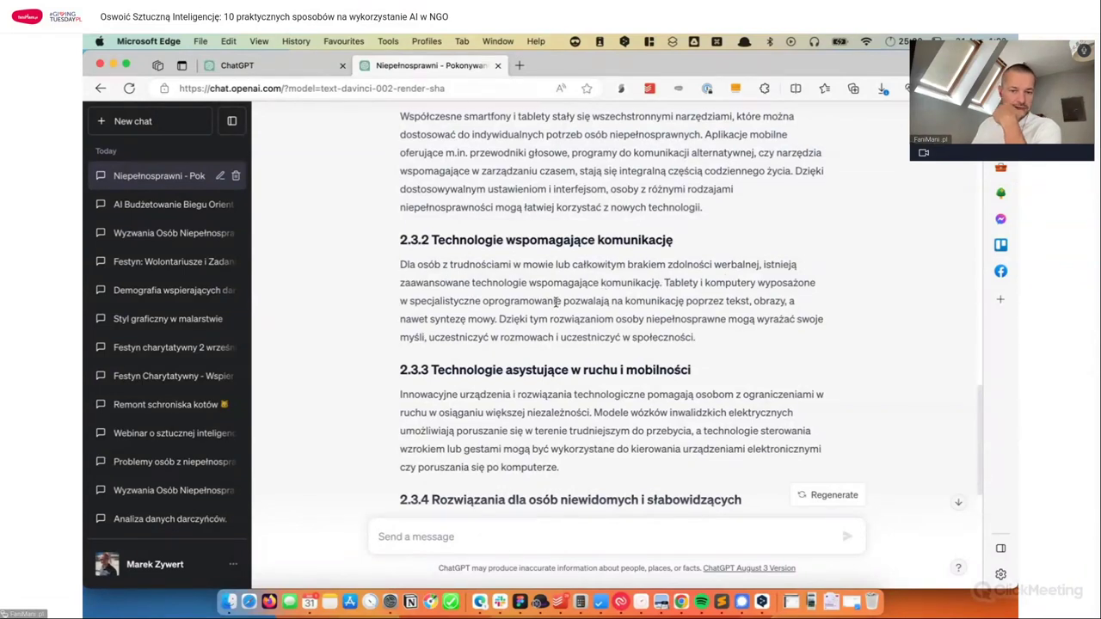
{"action": "scroll", "coordinate": [556, 301], "scroll_direction": "down", "scroll_amount": 10}
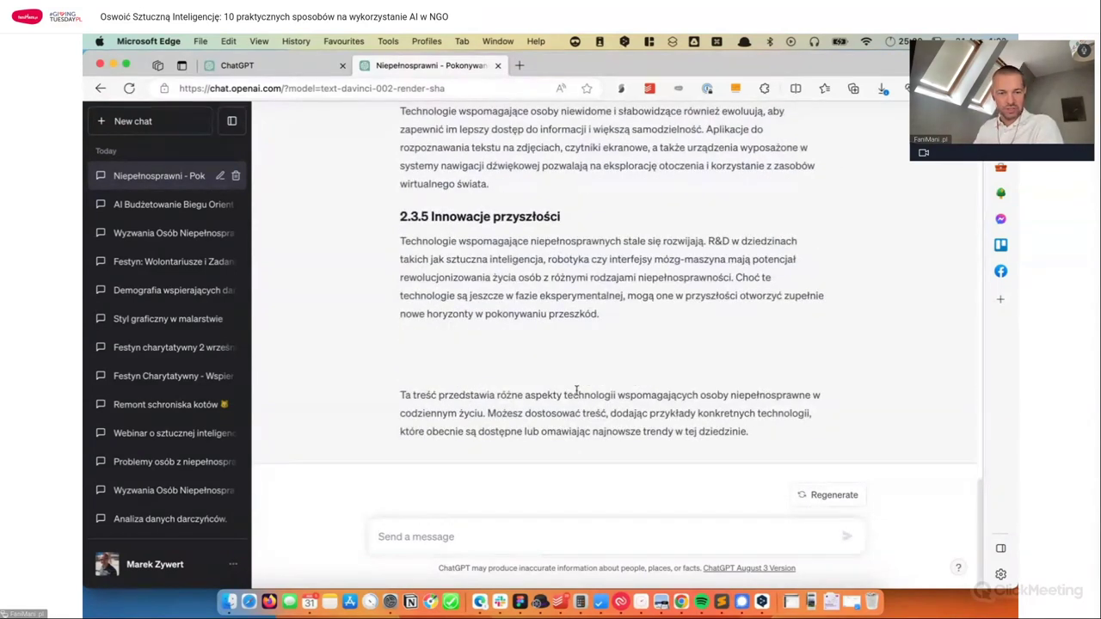
{"action": "type", "text": "podaj przykłady do rozdzi"}
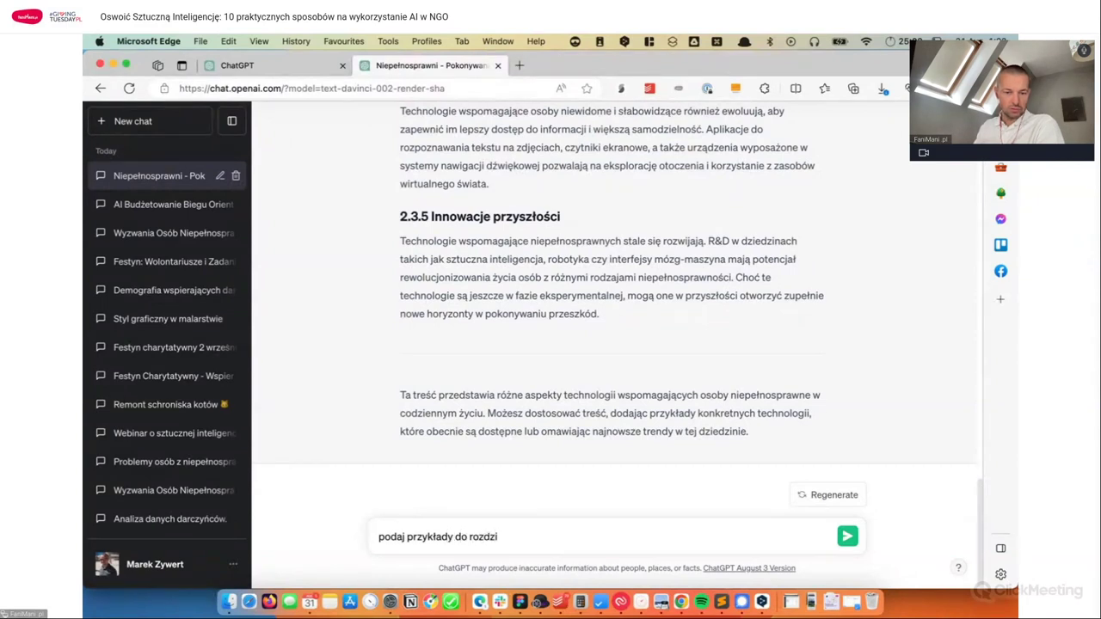
{"action": "key", "text": "BackSpace"}
{"action": "key", "text": "BackSpace"}
{"action": "key", "text": "BackSpace"}
{"action": "type", "text": "2.3 Technologie wspomagające"}
{"action": "key", "text": "Return"}
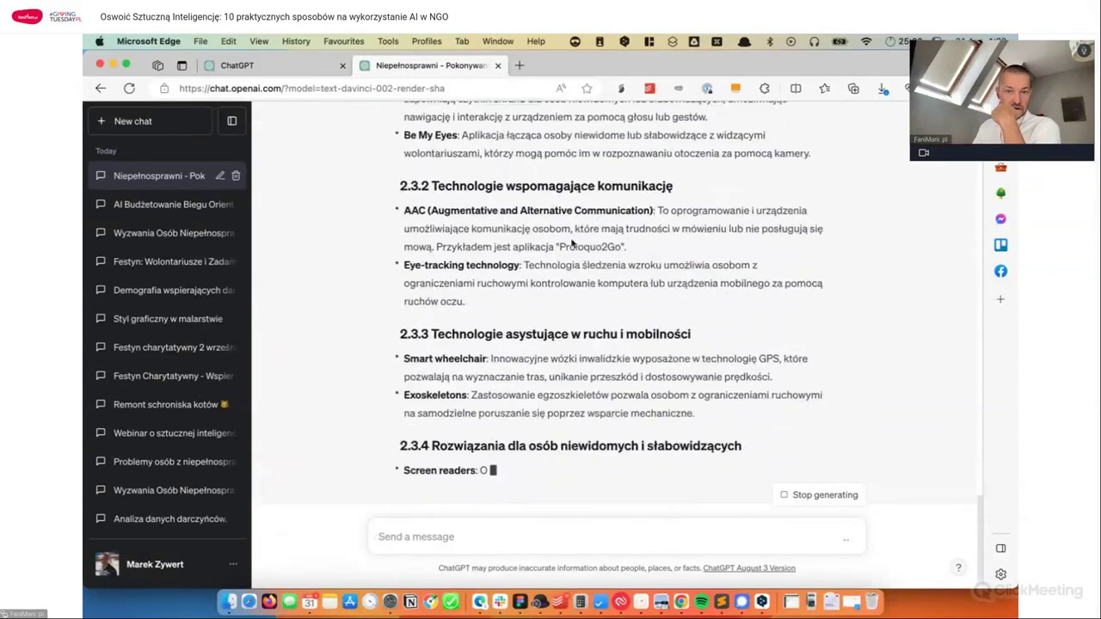
Step: Read through the technology examples and run a web search for the term "Exoskeletons" from subsection 2.3.3
{"action": "scroll", "coordinate": [543, 311], "scroll_direction": "up", "scroll_amount": 10}
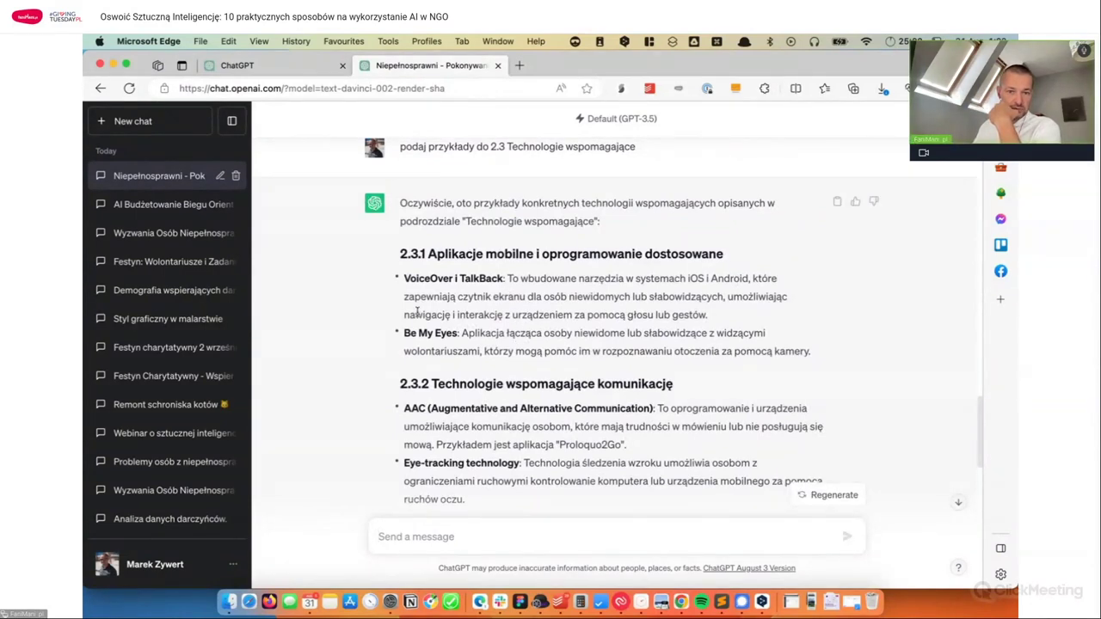
{"action": "scroll", "coordinate": [529, 311], "scroll_direction": "down", "scroll_amount": 1}
{"action": "scroll", "coordinate": [529, 311], "scroll_direction": "down", "scroll_amount": 4}
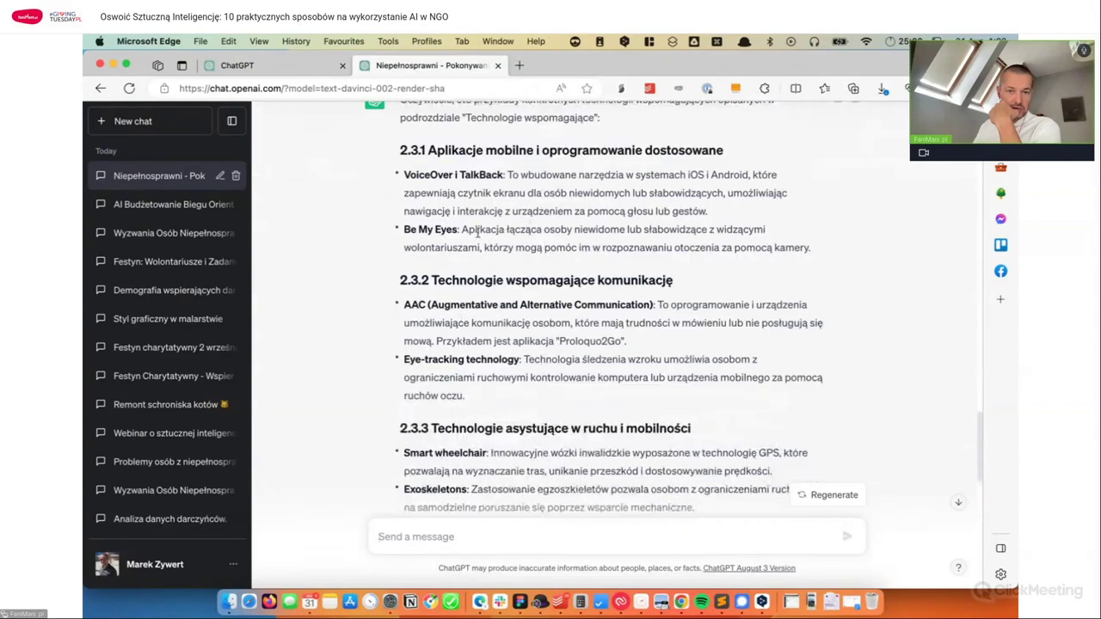
{"action": "scroll", "coordinate": [521, 335], "scroll_direction": "down", "scroll_amount": 2}
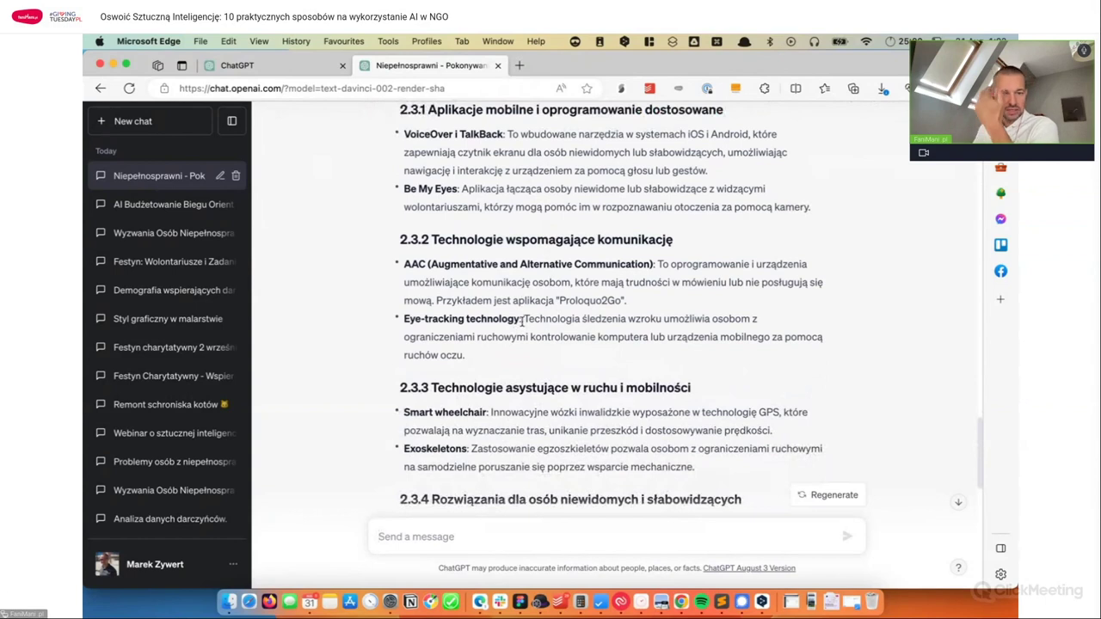
{"action": "scroll", "coordinate": [518, 344], "scroll_direction": "down", "scroll_amount": 4}
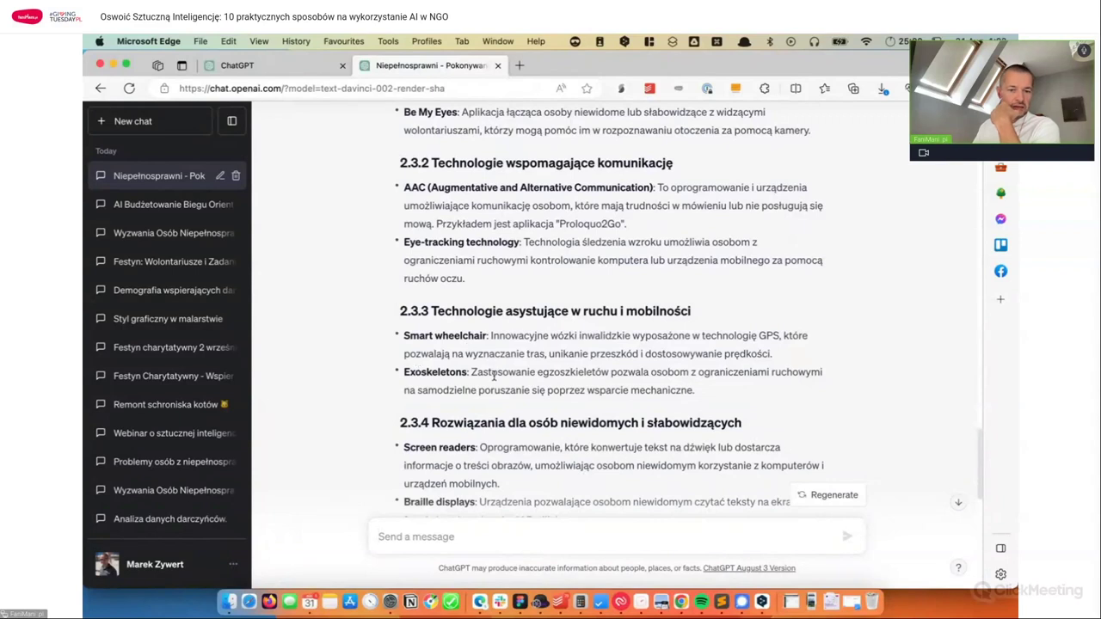
{"action": "scroll", "coordinate": [495, 375], "scroll_direction": "down", "scroll_amount": 1}
{"action": "double_click", "coordinate": [435, 348]}
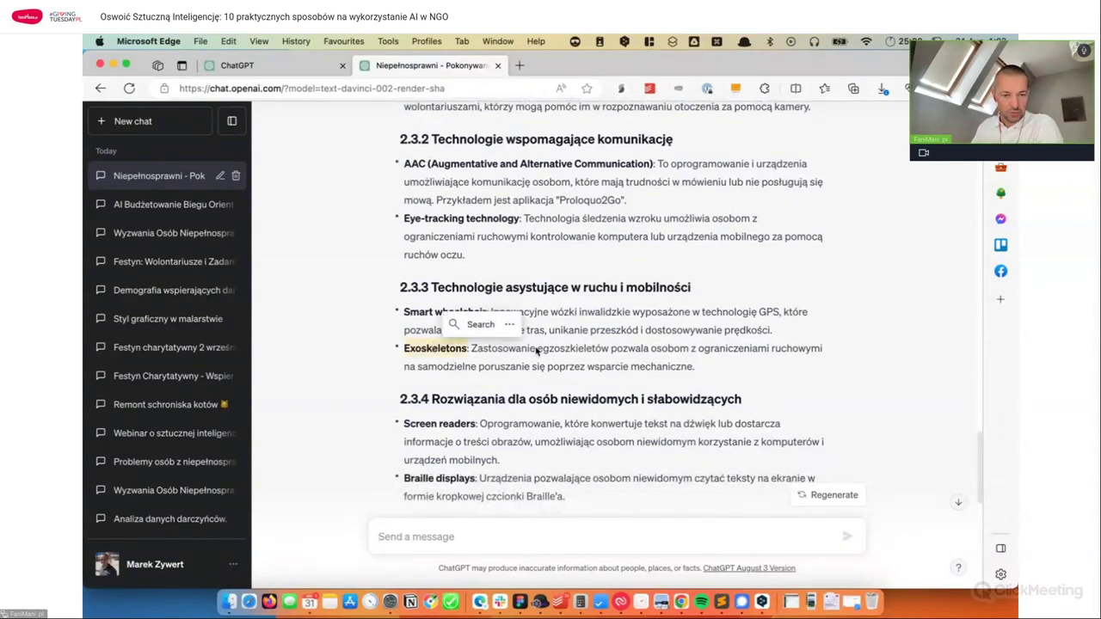
{"action": "left_click", "coordinate": [475, 324]}
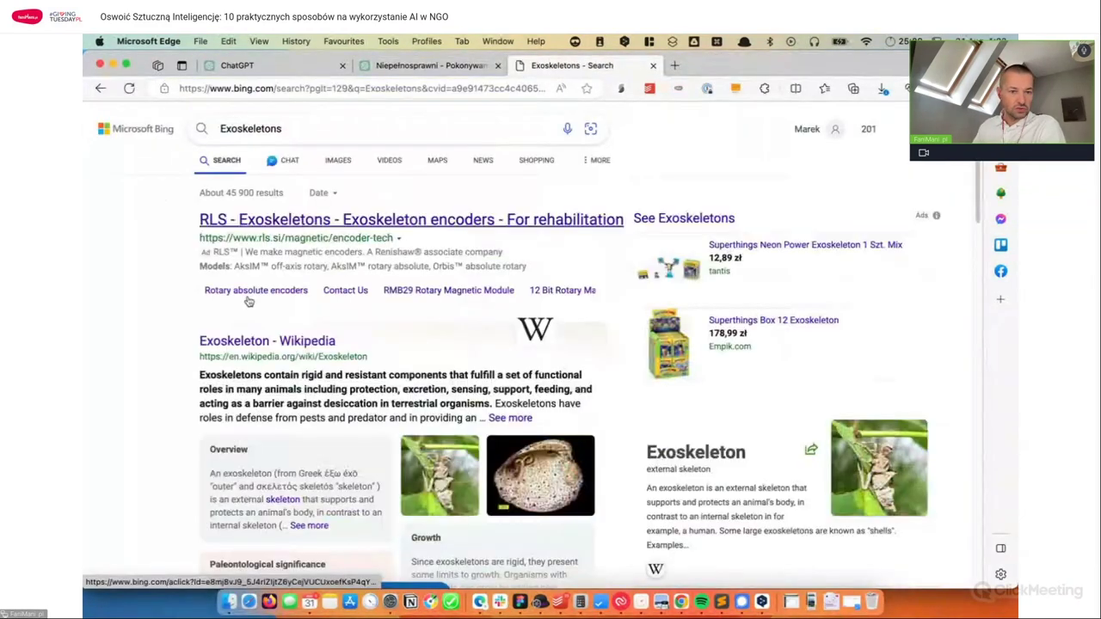
Step: Look through the Bing results for exoskeletons, including the image and video sections
{"action": "scroll", "coordinate": [134, 288], "scroll_direction": "down", "scroll_amount": 5}
{"action": "scroll", "coordinate": [134, 288], "scroll_direction": "down", "scroll_amount": 5}
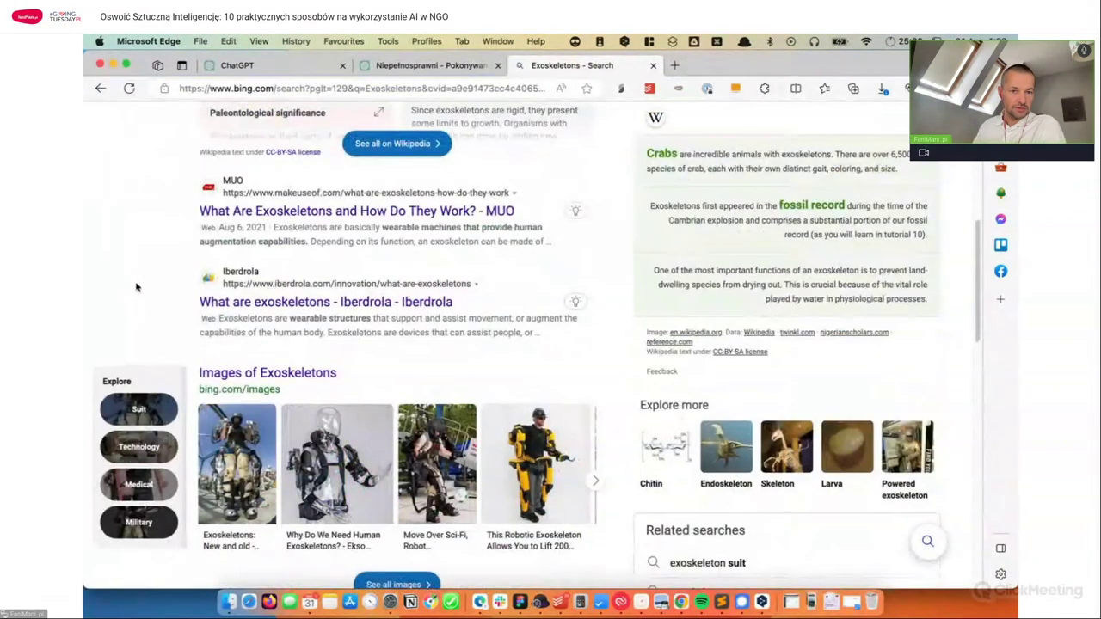
{"action": "scroll", "coordinate": [414, 231], "scroll_direction": "down", "scroll_amount": 3}
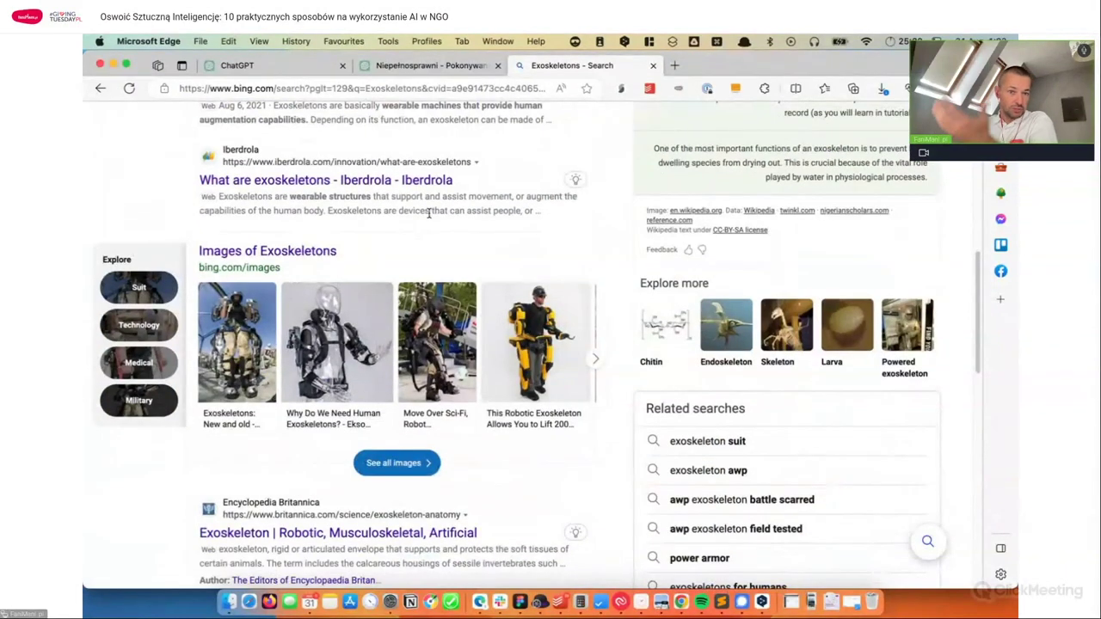
{"action": "scroll", "coordinate": [454, 234], "scroll_direction": "down", "scroll_amount": 3}
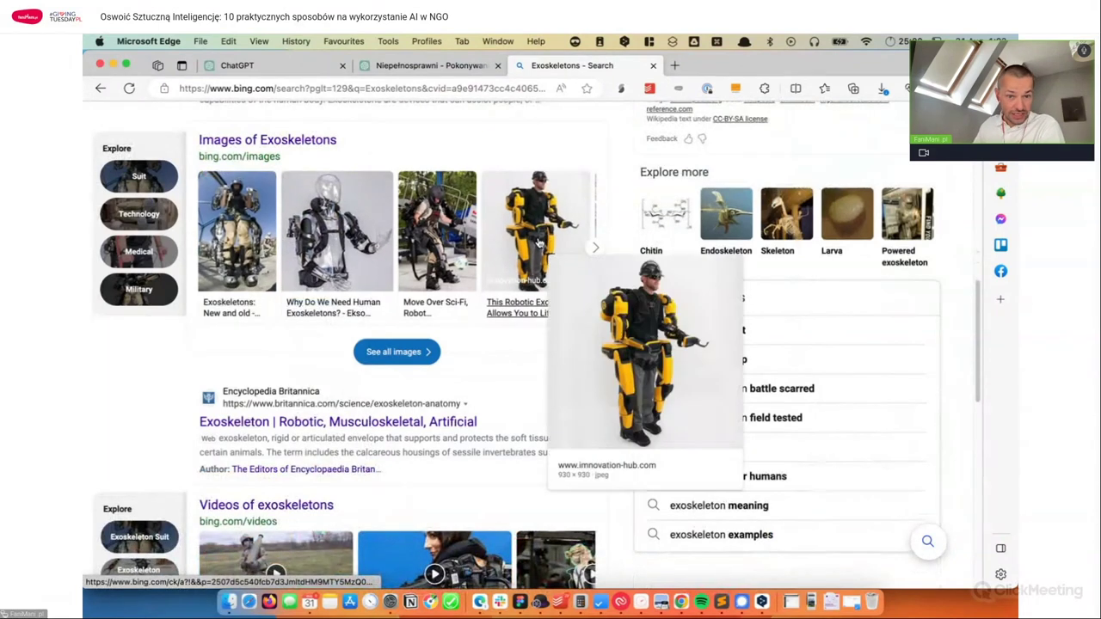
{"action": "scroll", "coordinate": [454, 325], "scroll_direction": "down", "scroll_amount": 3}
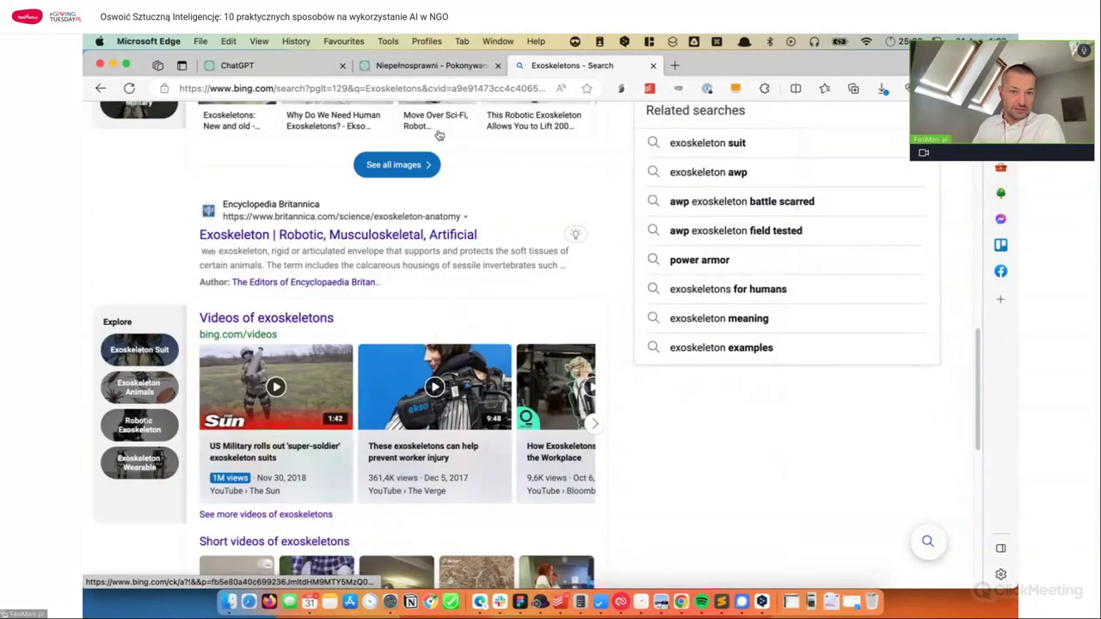
Step: Return to the ebook conversation in ChatGPT and view the end of the examples list
{"action": "left_click", "coordinate": [425, 66]}
{"action": "scroll", "coordinate": [504, 306], "scroll_direction": "down", "scroll_amount": 1}
{"action": "scroll", "coordinate": [504, 306], "scroll_direction": "down", "scroll_amount": 10}
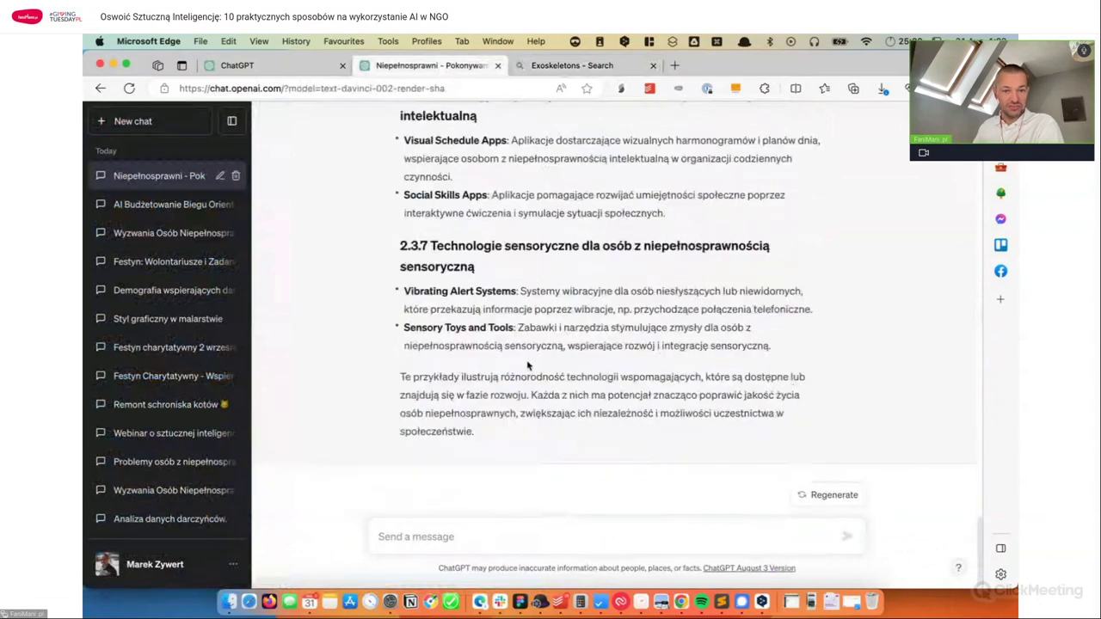
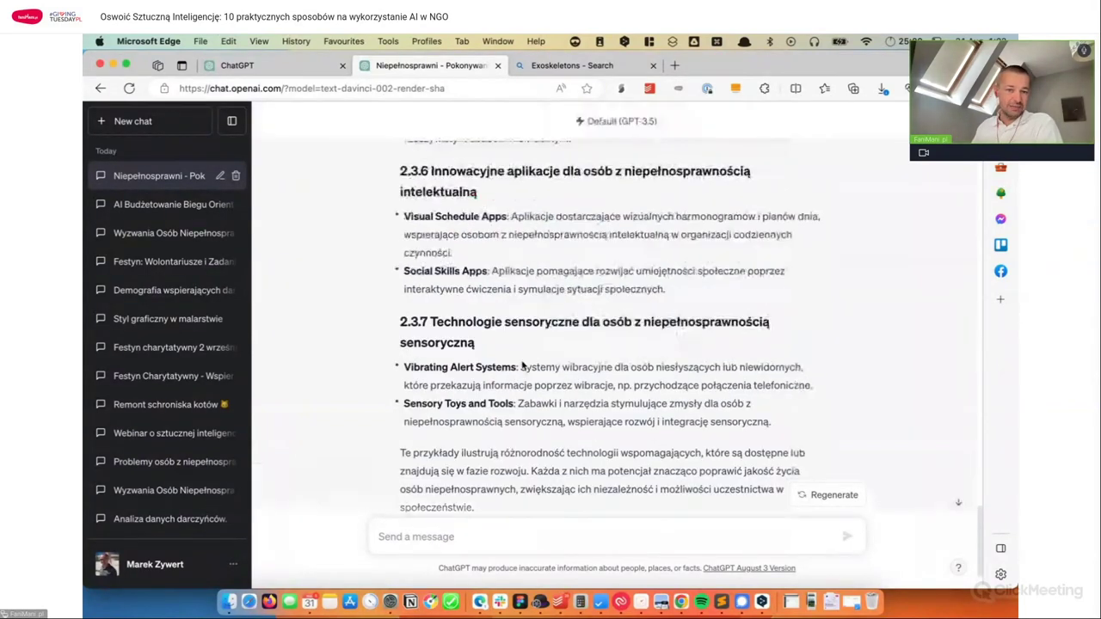
Step: Look over the technology examples in subsections 2.3.6 and 2.3.7 of the ebook answer
{"action": "scroll", "coordinate": [523, 368], "scroll_direction": "up", "scroll_amount": 3}
{"action": "scroll", "coordinate": [528, 362], "scroll_direction": "up", "scroll_amount": 2}
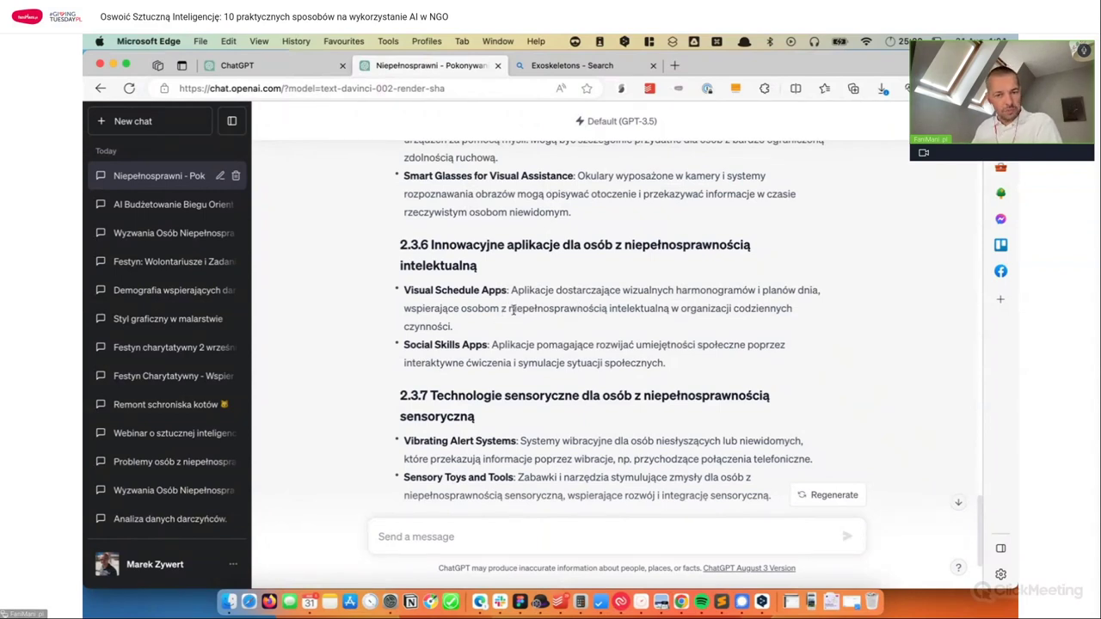
{"action": "scroll", "coordinate": [516, 313], "scroll_direction": "down", "scroll_amount": 1}
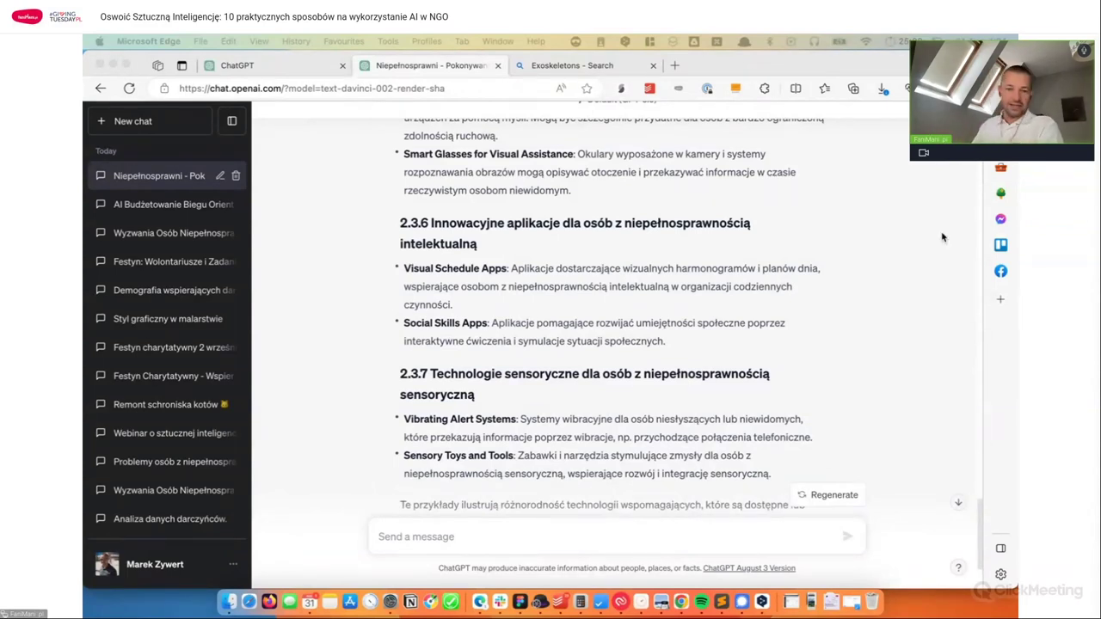
Step: Switch to the webinar examples document in Google Chrome and highlight "Napisanie funkcji excel, google sheets" under item 8
{"action": "key", "text": "ctrl+alt+super+space"}
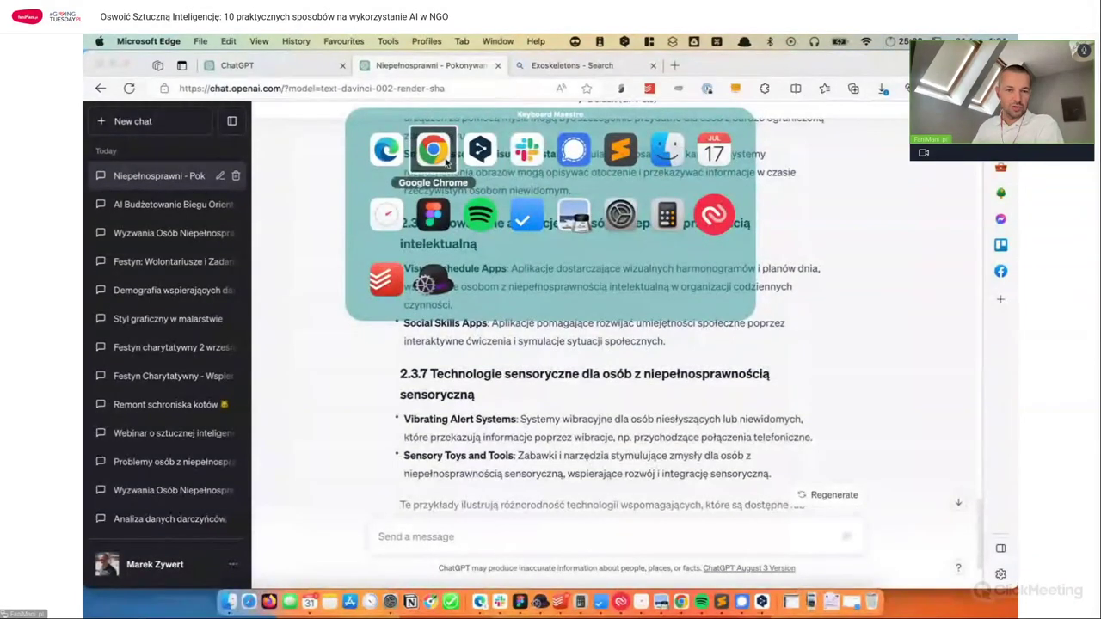
{"action": "left_click", "coordinate": [447, 162]}
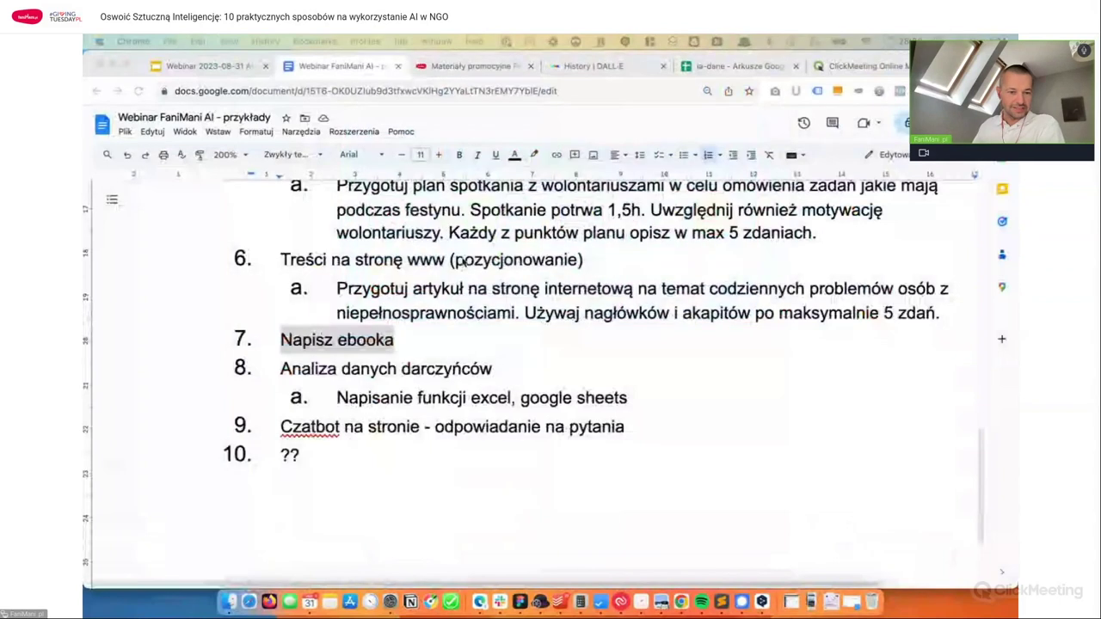
{"action": "left_click", "coordinate": [473, 370]}
{"action": "left_click", "coordinate": [337, 397]}
{"action": "left_click", "coordinate": [634, 391], "text": "shift"}
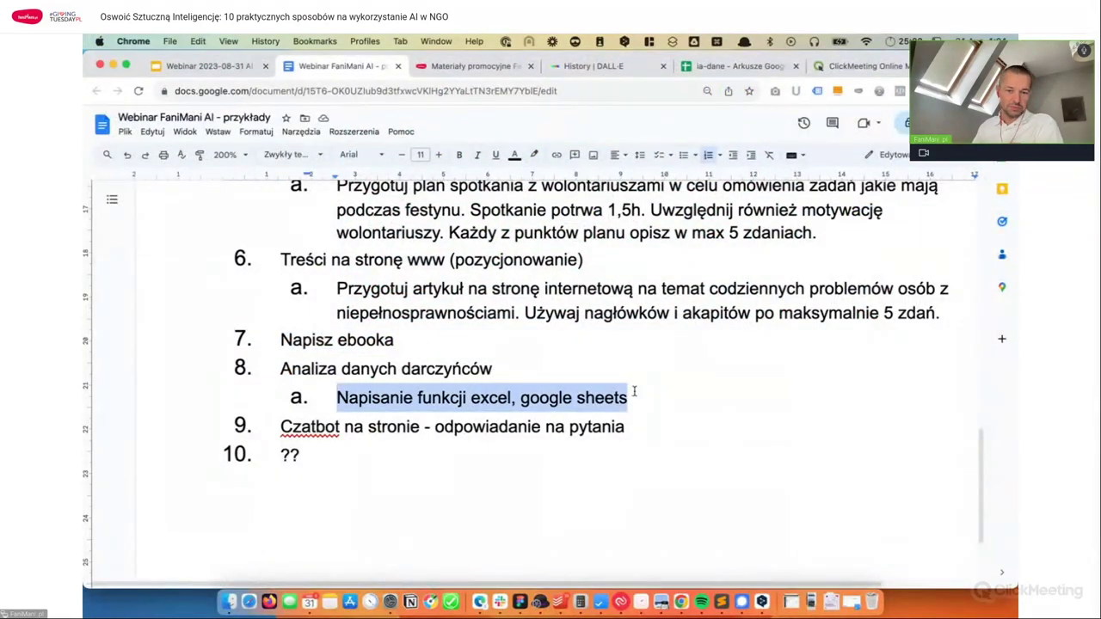
Step: Return to ChatGPT in Microsoft Edge, open the "Analiza danych darczyńców" conversation and go to its first prompt
{"action": "key", "text": "super+Tab"}
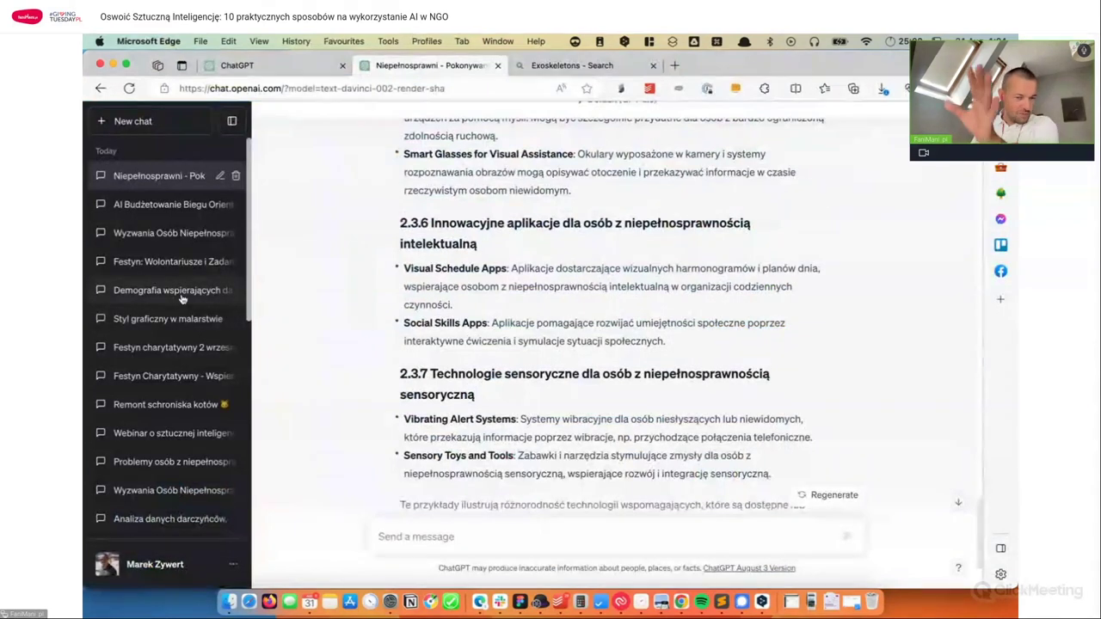
{"action": "scroll", "coordinate": [172, 376], "scroll_direction": "down", "scroll_amount": 3}
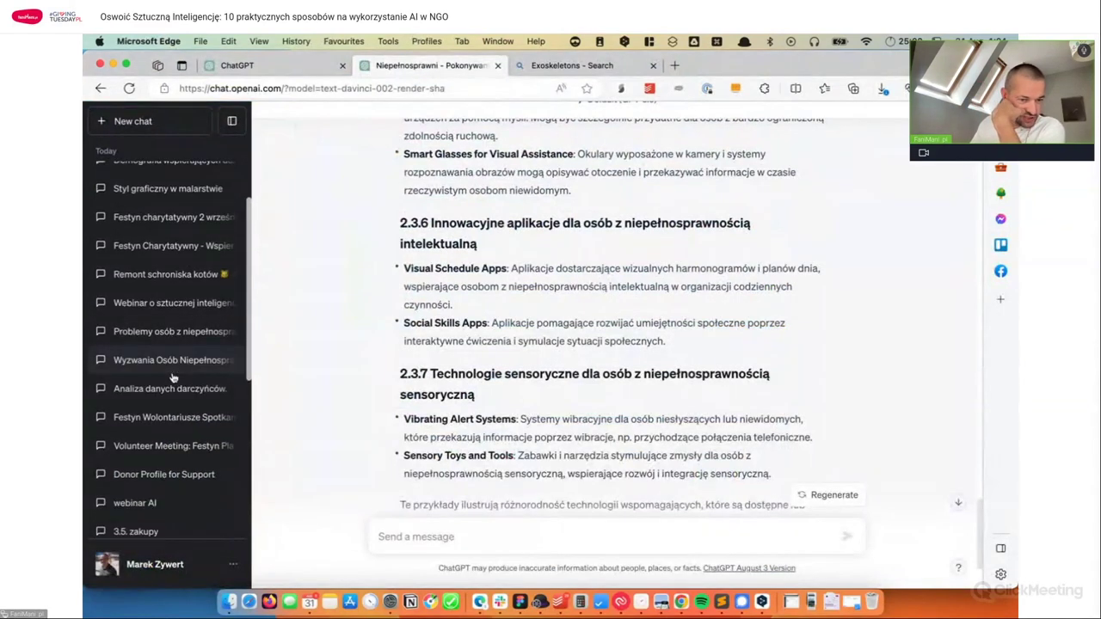
{"action": "scroll", "coordinate": [172, 377], "scroll_direction": "down", "scroll_amount": 2}
{"action": "left_click", "coordinate": [163, 336]}
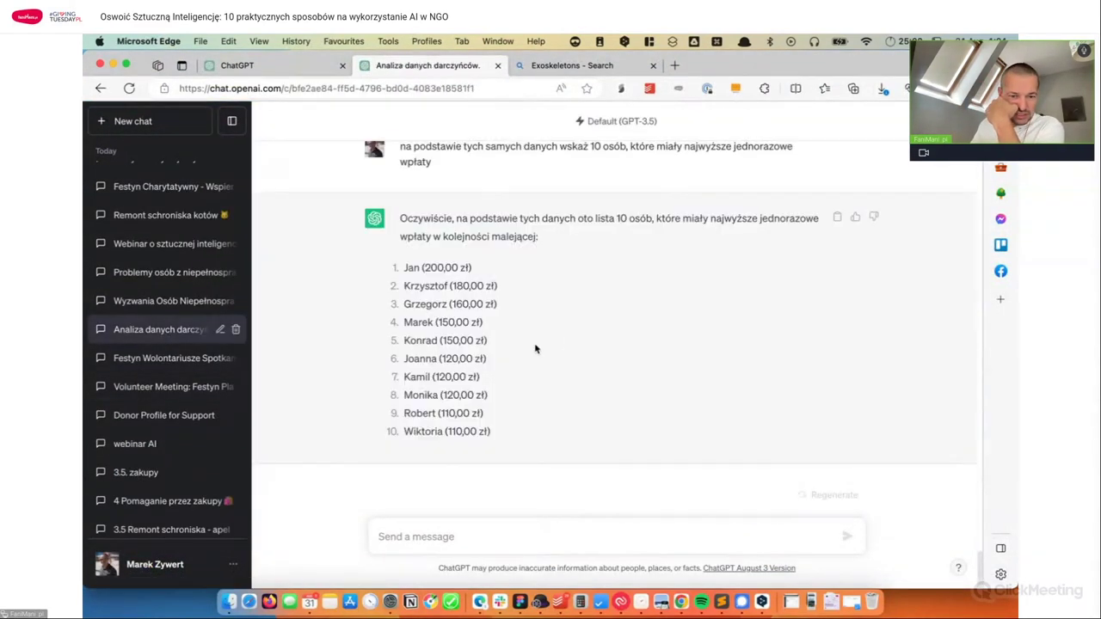
{"action": "scroll", "coordinate": [510, 393], "scroll_direction": "up", "scroll_amount": 15}
{"action": "scroll", "coordinate": [616, 285], "scroll_direction": "up", "scroll_amount": 5}
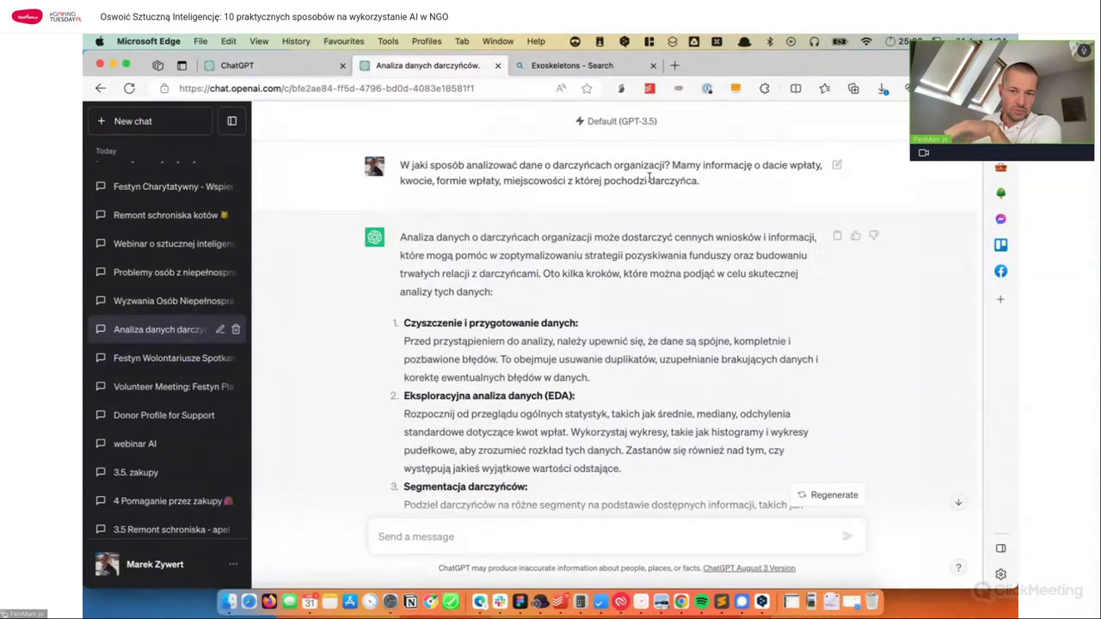
Step: Read the donor data analysis answer from data cleaning to exploratory analysis, highlighting the mention of averages
{"action": "scroll", "coordinate": [505, 282], "scroll_direction": "down", "scroll_amount": 3}
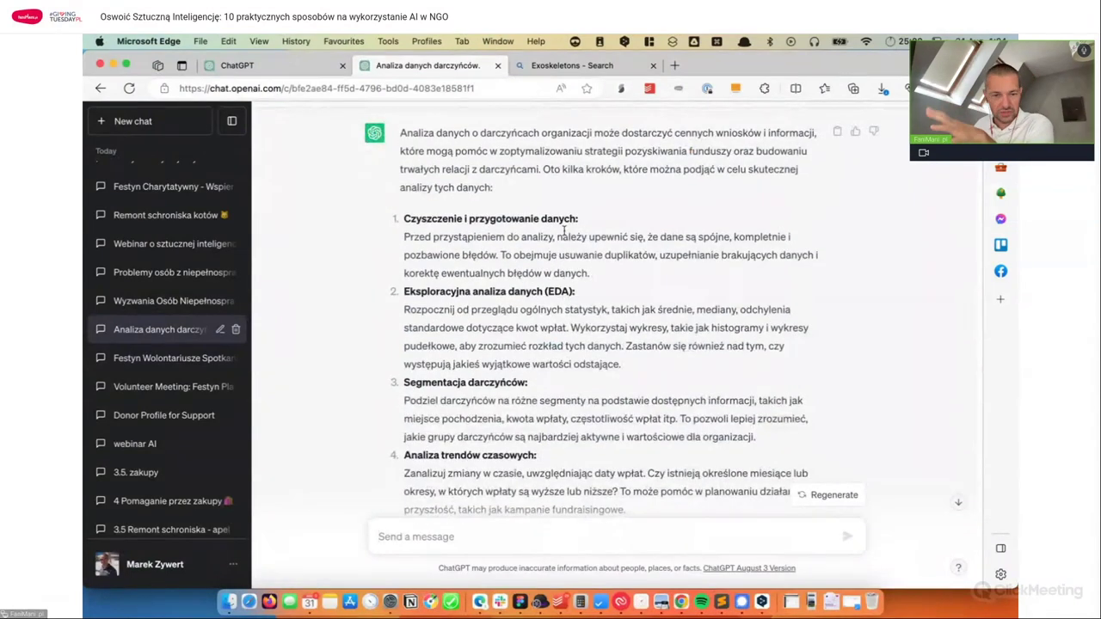
{"action": "scroll", "coordinate": [516, 250], "scroll_direction": "down", "scroll_amount": 1}
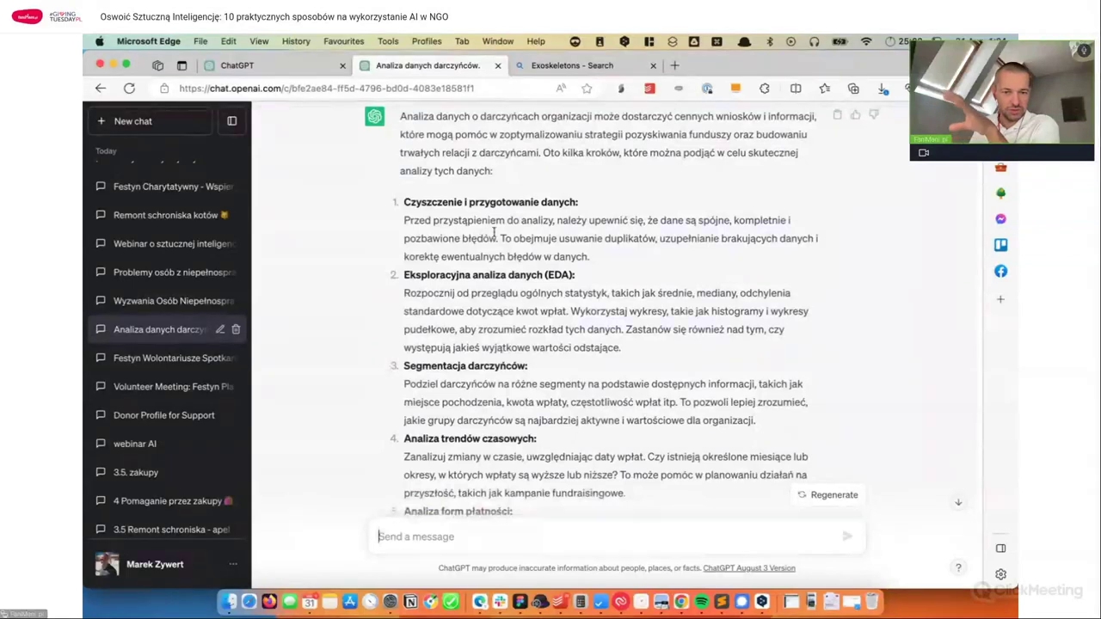
{"action": "scroll", "coordinate": [494, 234], "scroll_direction": "down", "scroll_amount": 1}
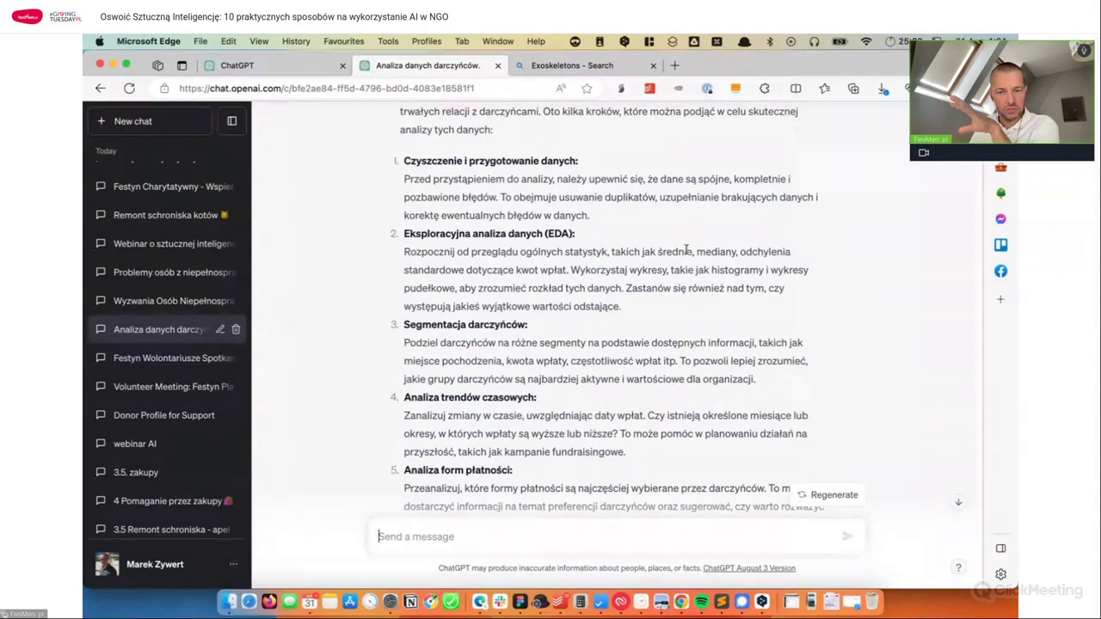
{"action": "left_click_drag", "start_coordinate": [696, 251], "coordinate": [604, 251]}
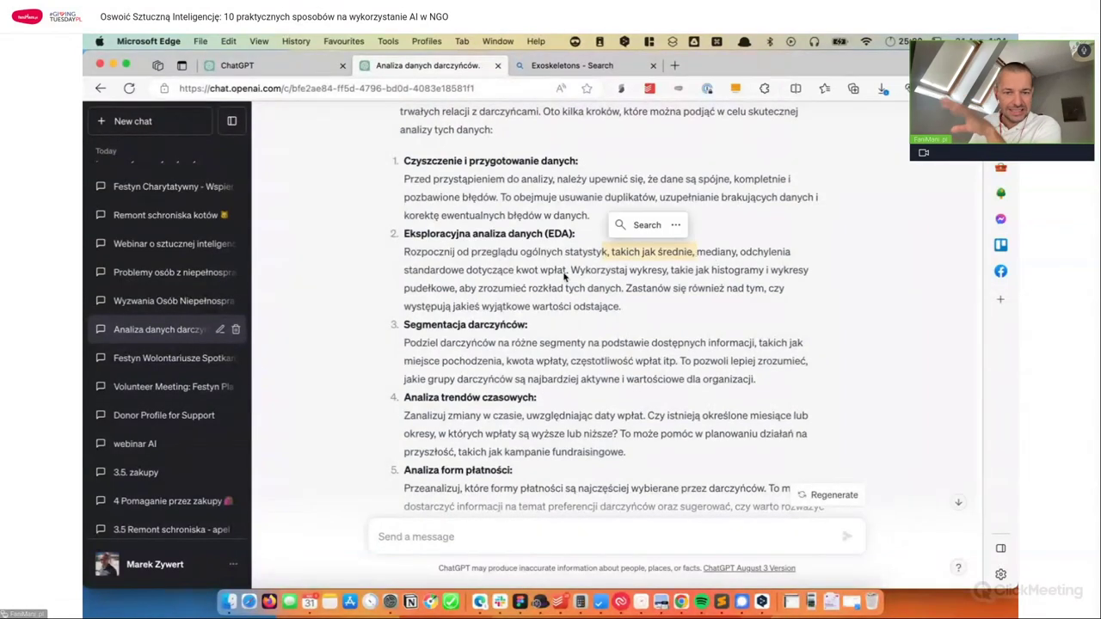
{"action": "left_click", "coordinate": [503, 271]}
{"action": "scroll", "coordinate": [503, 272], "scroll_direction": "down", "scroll_amount": 3}
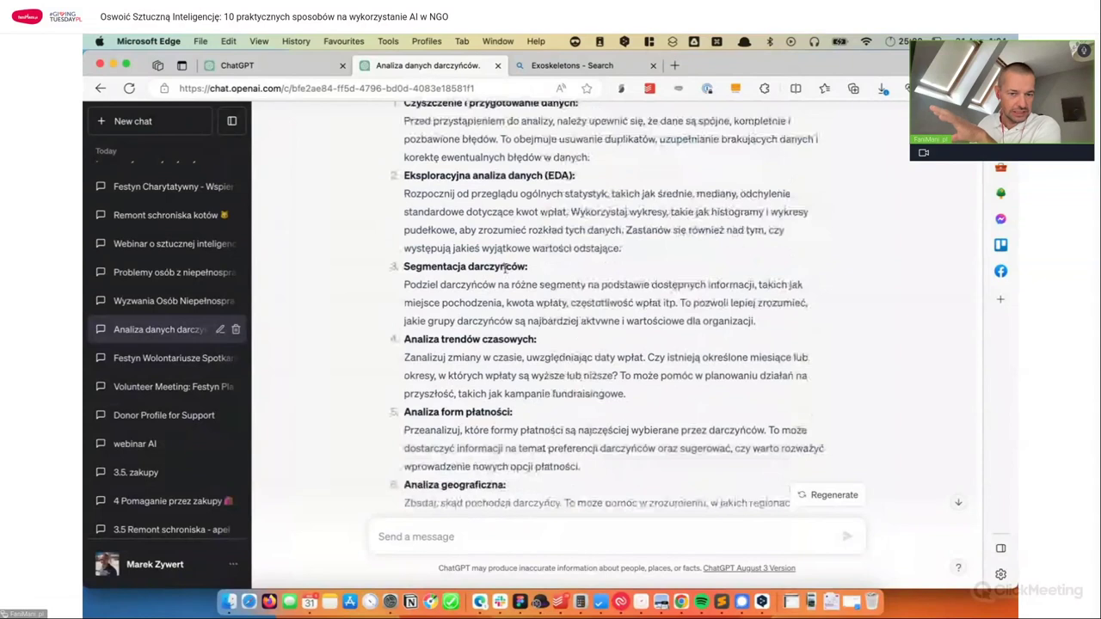
Step: Highlight the donor segmentation heading and its criteria, and read the remaining analysis points through strategy creation
{"action": "left_click_drag", "start_coordinate": [403, 225], "coordinate": [540, 229]}
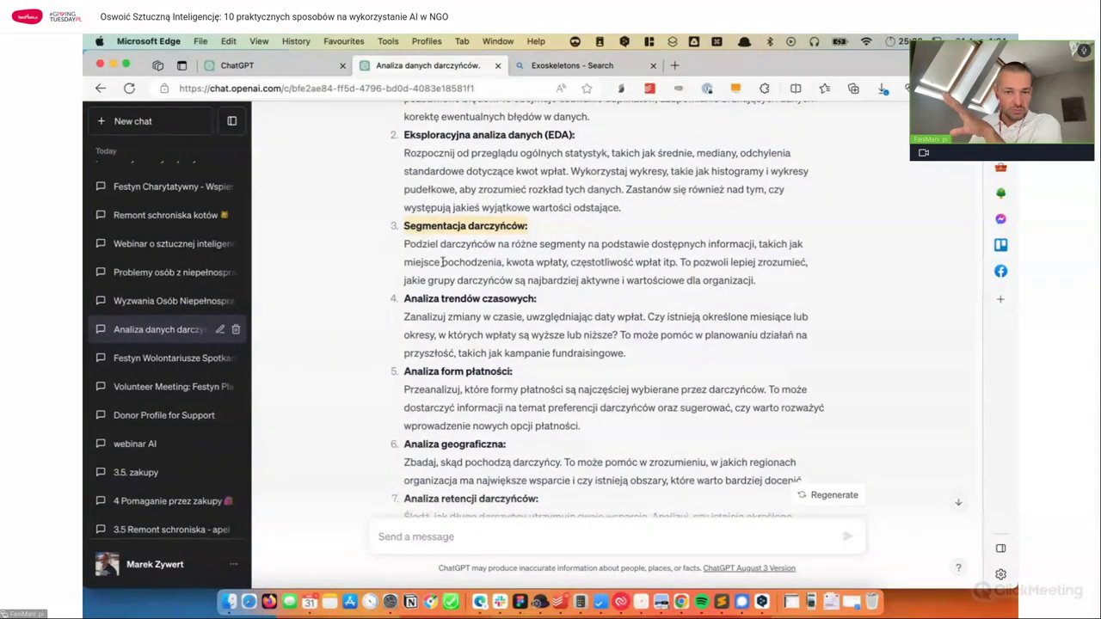
{"action": "left_click_drag", "start_coordinate": [442, 262], "coordinate": [506, 264]}
{"action": "left_click_drag", "start_coordinate": [635, 265], "coordinate": [567, 265]}
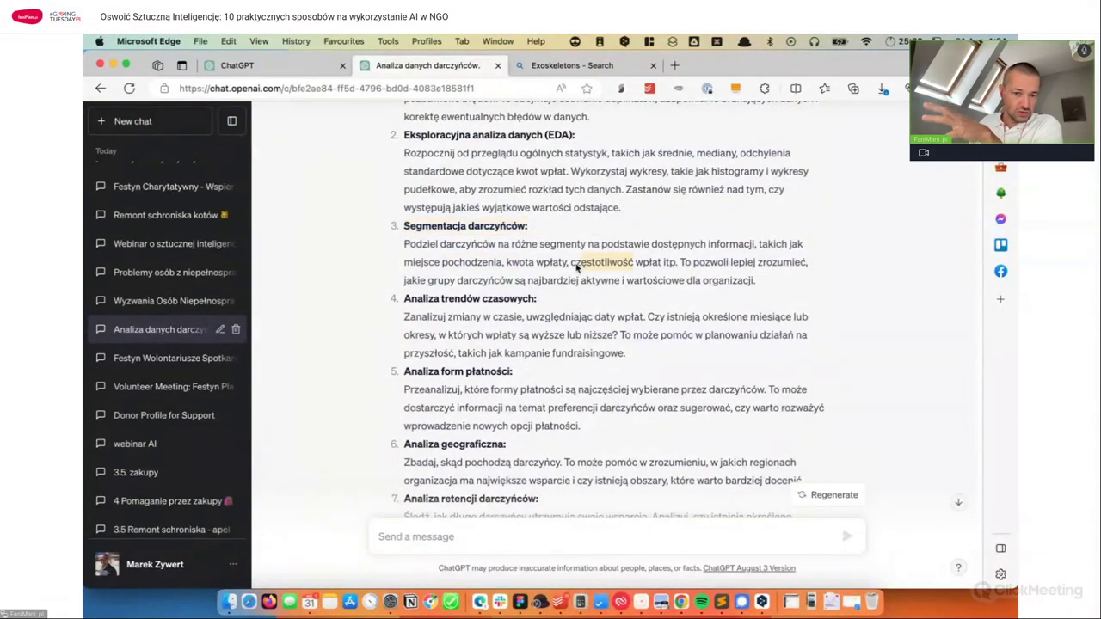
{"action": "scroll", "coordinate": [516, 266], "scroll_direction": "down", "scroll_amount": 3}
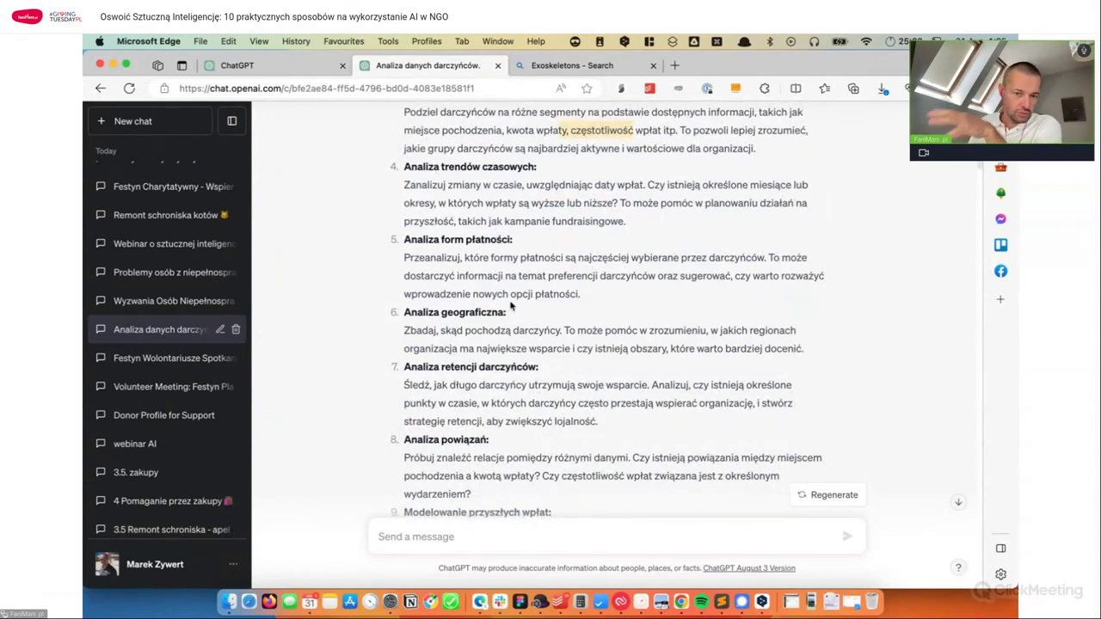
{"action": "scroll", "coordinate": [516, 292], "scroll_direction": "down", "scroll_amount": 3}
{"action": "scroll", "coordinate": [523, 303], "scroll_direction": "down", "scroll_amount": 3}
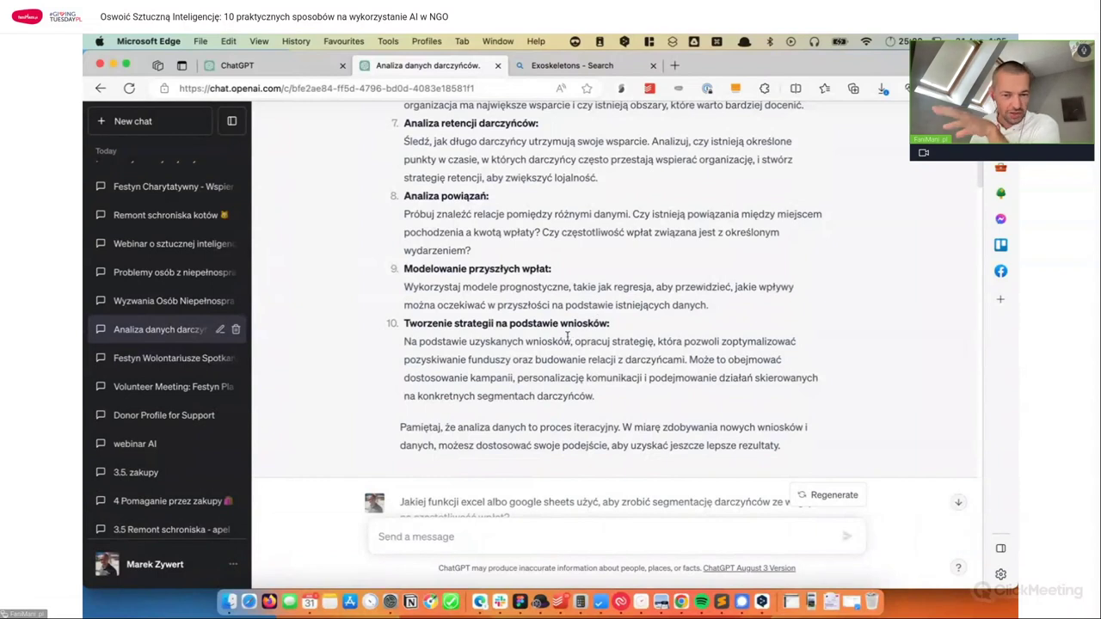
Step: Read the prompt asking for an Excel or Google Sheets segmentation function and the Microsoft Excel part of its answer
{"action": "scroll", "coordinate": [567, 336], "scroll_direction": "down", "scroll_amount": 2}
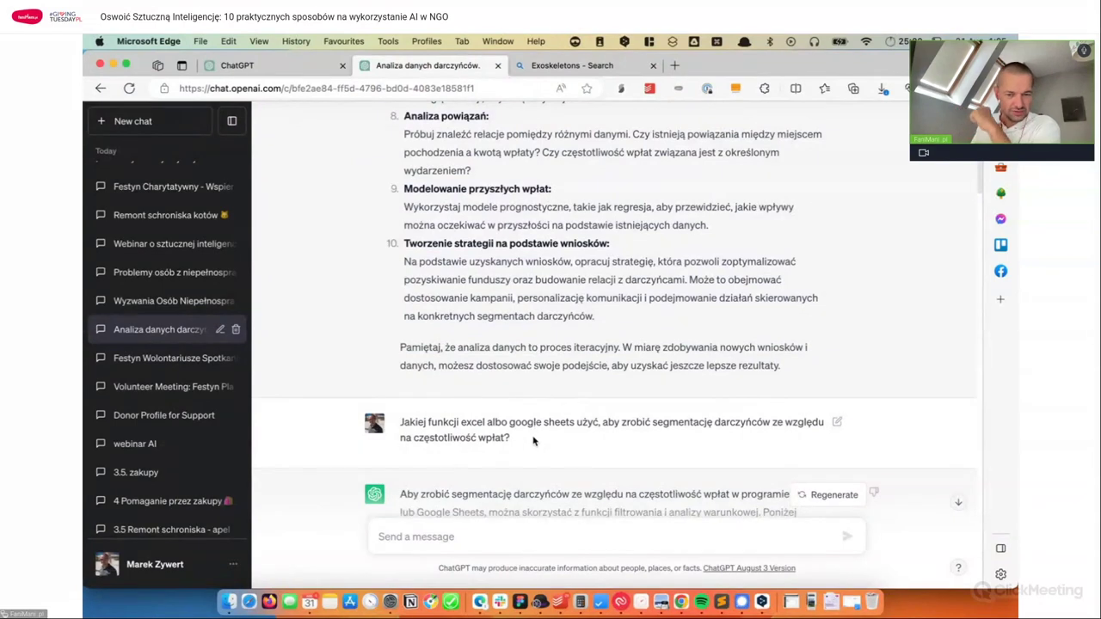
{"action": "scroll", "coordinate": [516, 421], "scroll_direction": "down", "scroll_amount": 2}
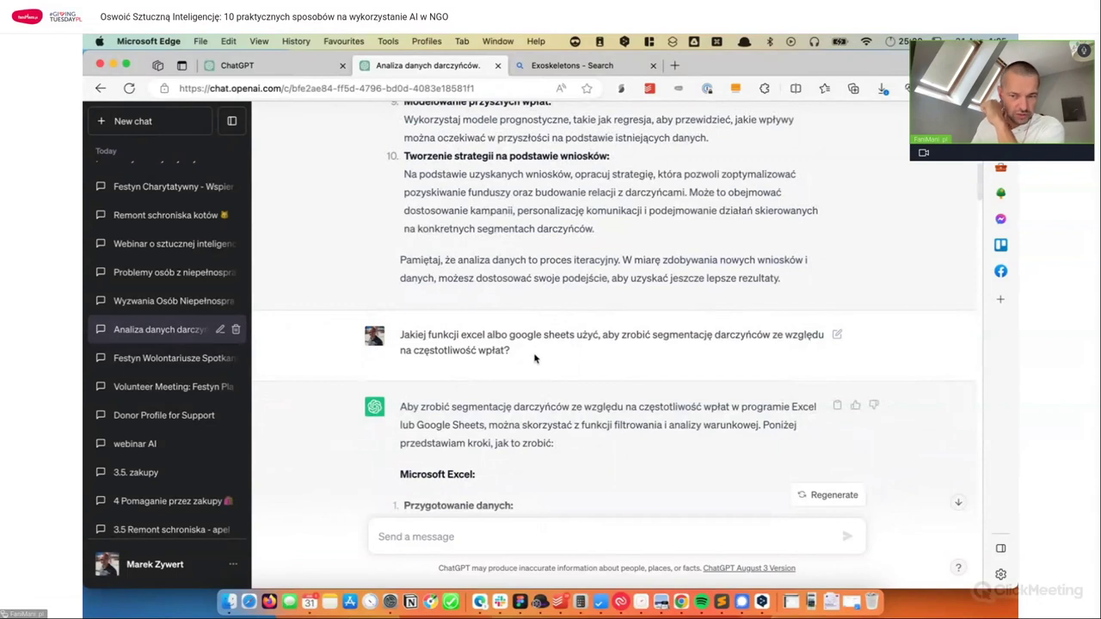
{"action": "scroll", "coordinate": [537, 356], "scroll_direction": "down", "scroll_amount": 3}
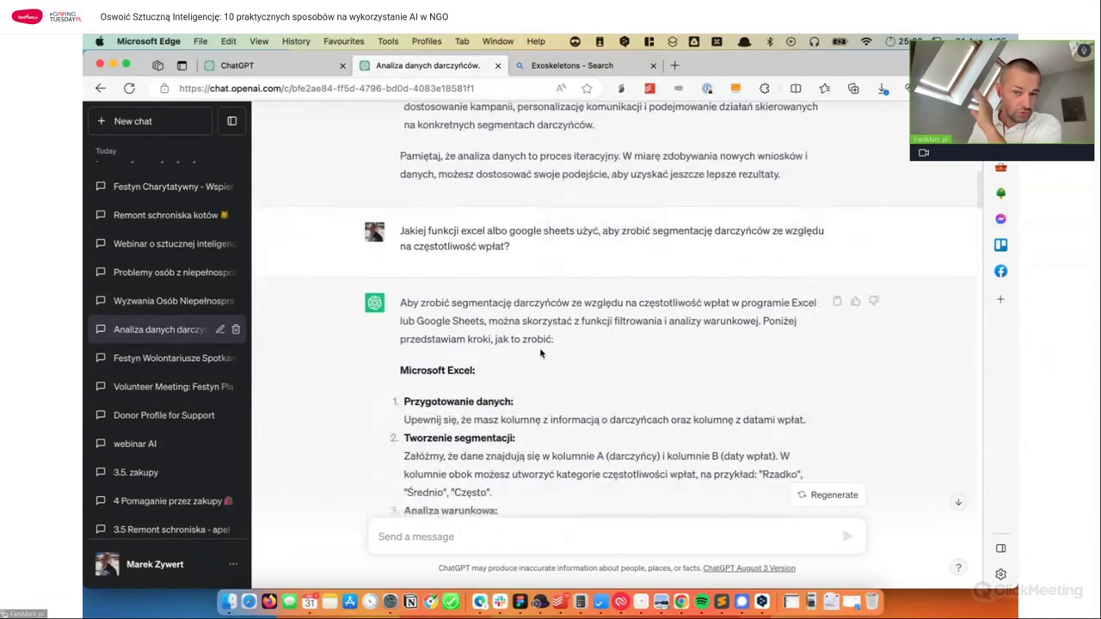
{"action": "scroll", "coordinate": [537, 334], "scroll_direction": "down", "scroll_amount": 2}
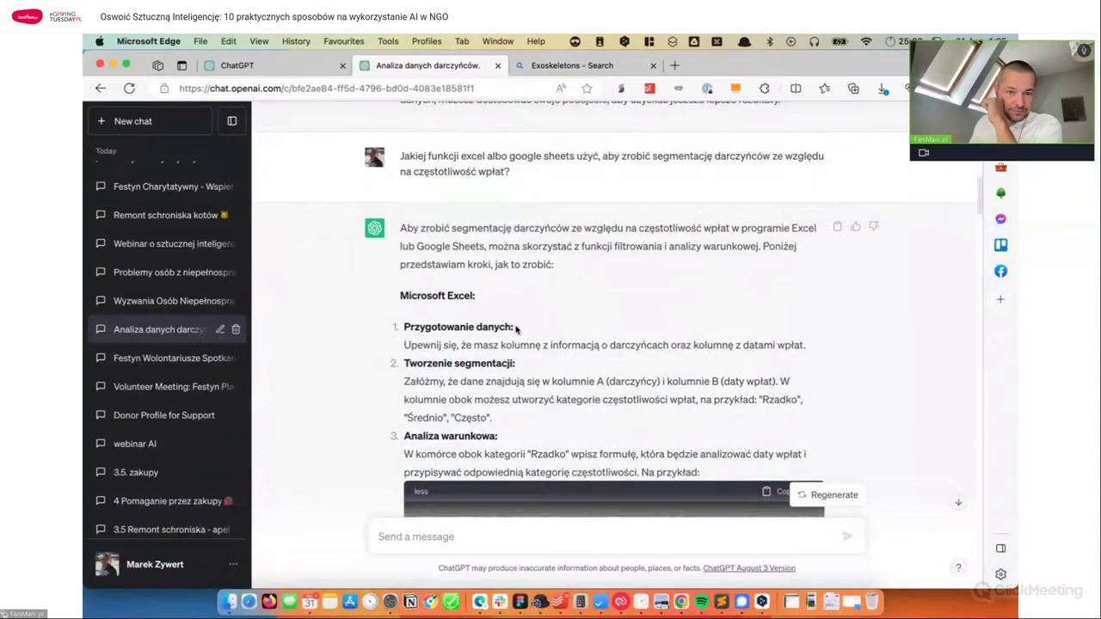
{"action": "scroll", "coordinate": [518, 330], "scroll_direction": "down", "scroll_amount": 3}
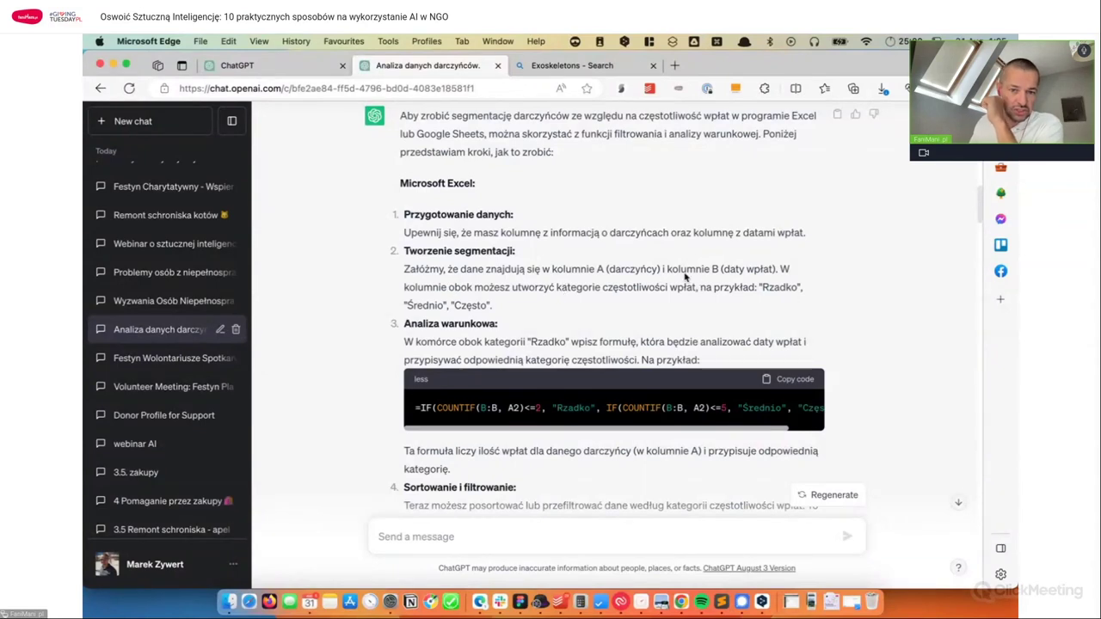
{"action": "scroll", "coordinate": [721, 334], "scroll_direction": "down", "scroll_amount": 1}
{"action": "scroll", "coordinate": [721, 333], "scroll_direction": "down", "scroll_amount": 3}
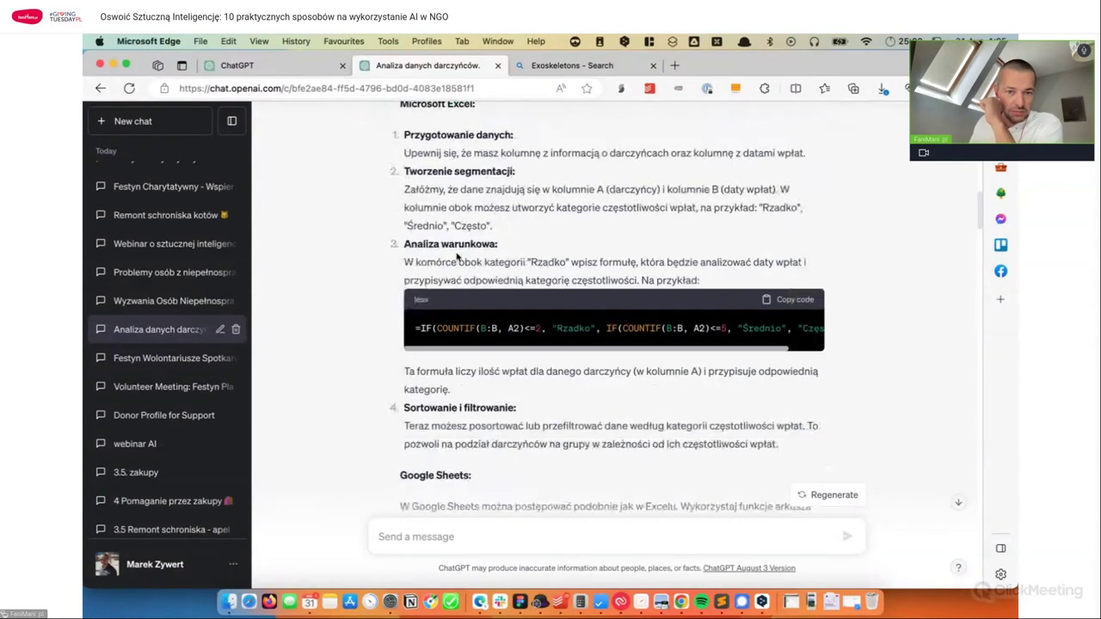
Step: Highlight the "Analiza warunkowa" point in the Microsoft Excel instructions and inspect its full IF/COUNTIF formula
{"action": "left_click_drag", "start_coordinate": [404, 244], "coordinate": [549, 267]}
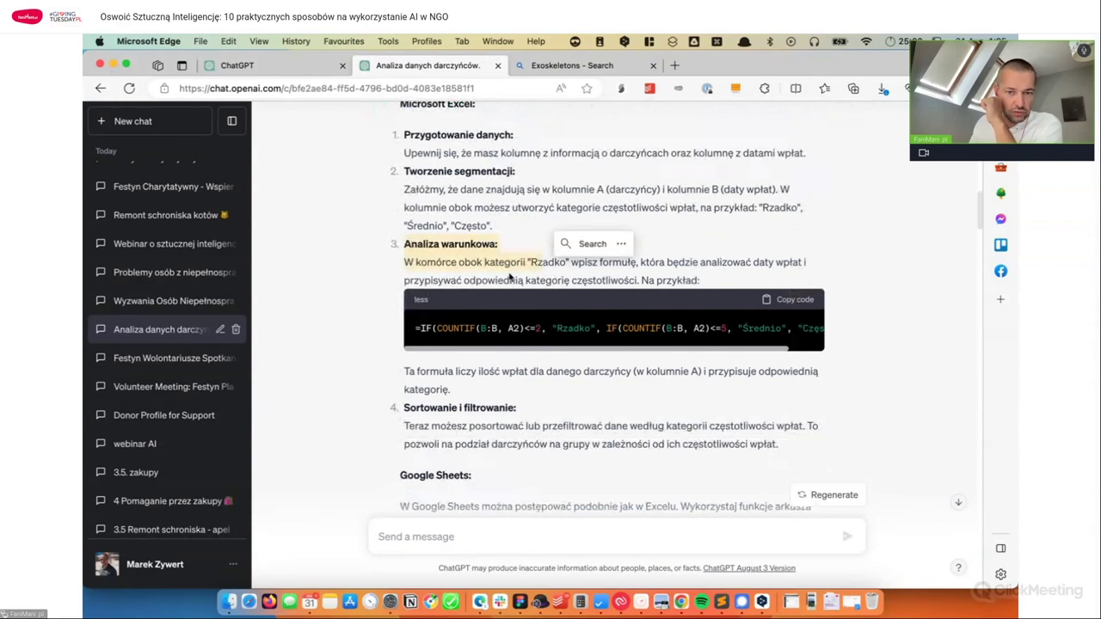
{"action": "scroll", "coordinate": [738, 351], "scroll_direction": "right", "scroll_amount": 2}
{"action": "scroll", "coordinate": [738, 351], "scroll_direction": "left", "scroll_amount": 2}
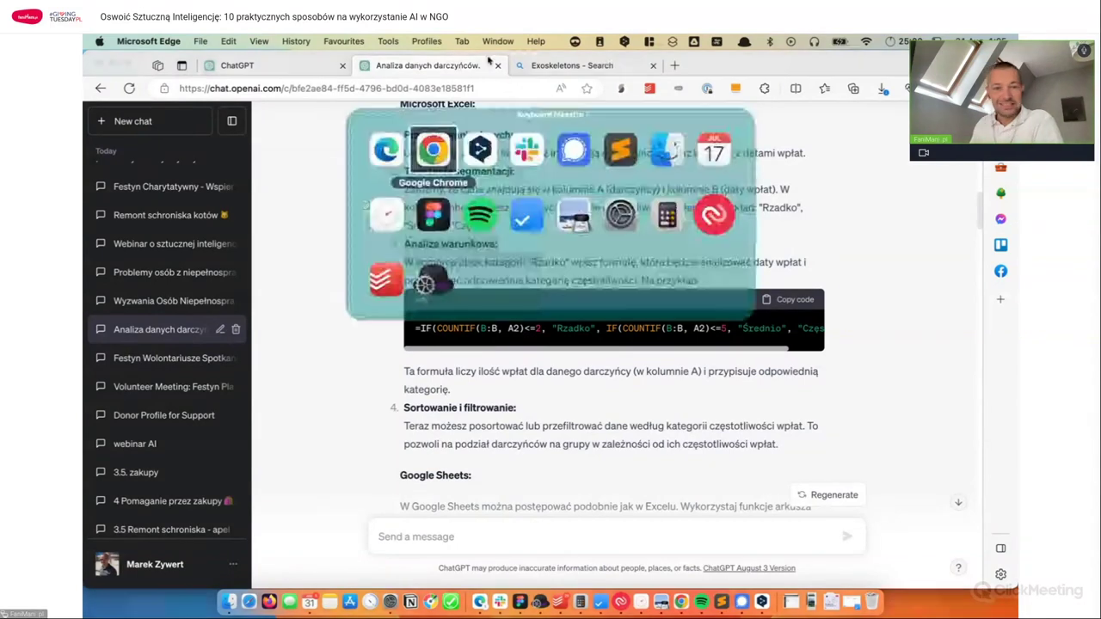
Step: Examine the Google Sheets segmentation instructions, including the full IF/COUNTIF formula and the closing remarks
{"action": "key", "text": "super+Tab"}
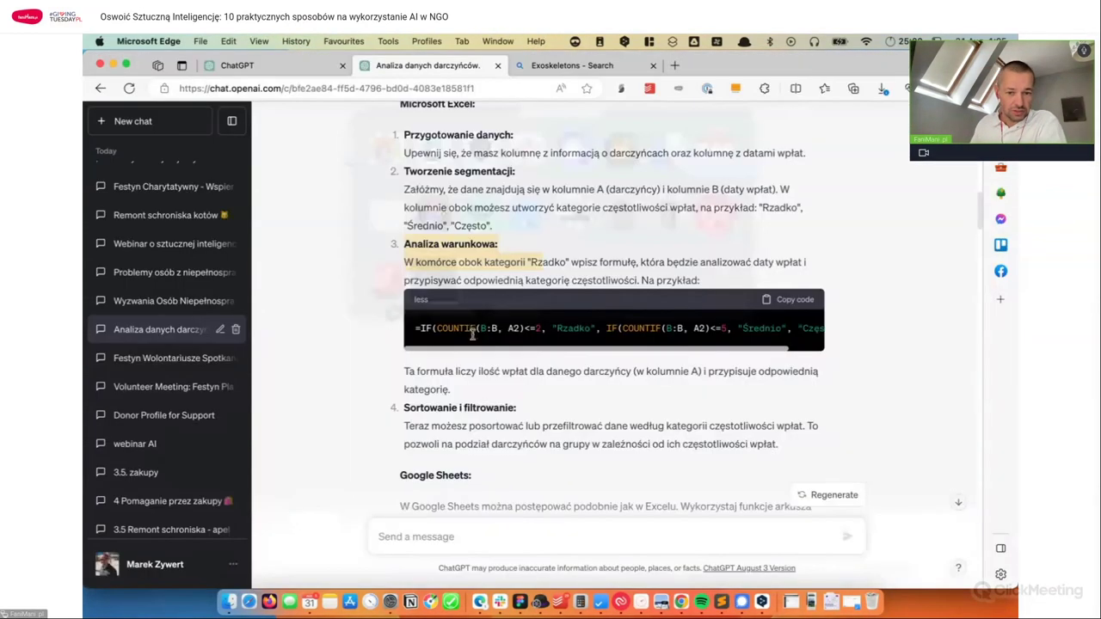
{"action": "scroll", "coordinate": [472, 334], "scroll_direction": "down", "scroll_amount": 5}
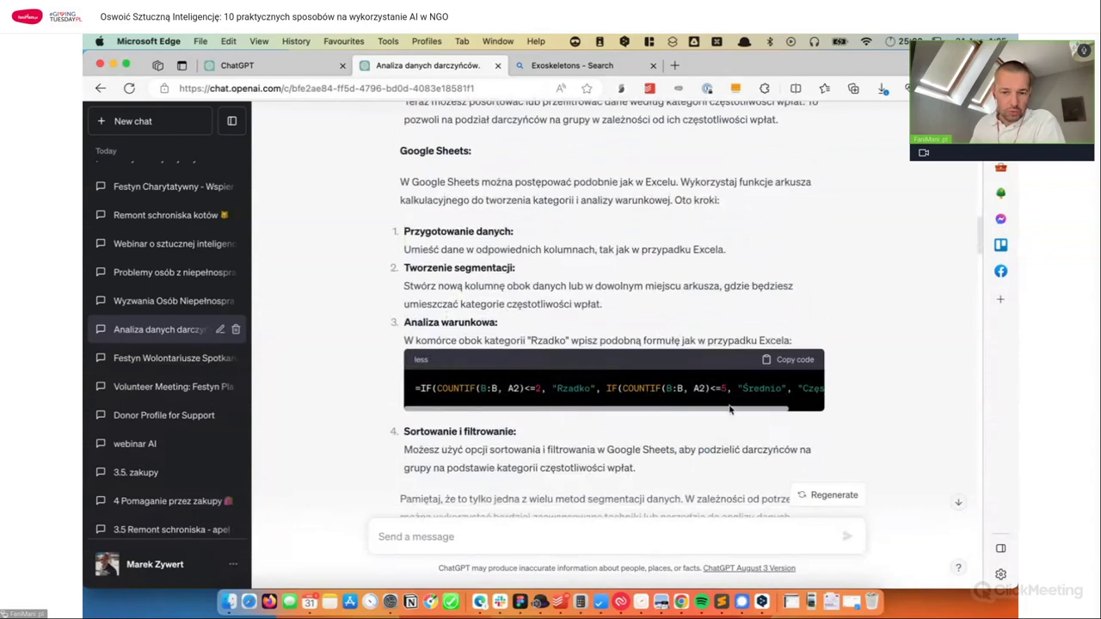
{"action": "scroll", "coordinate": [724, 409], "scroll_direction": "right", "scroll_amount": 3}
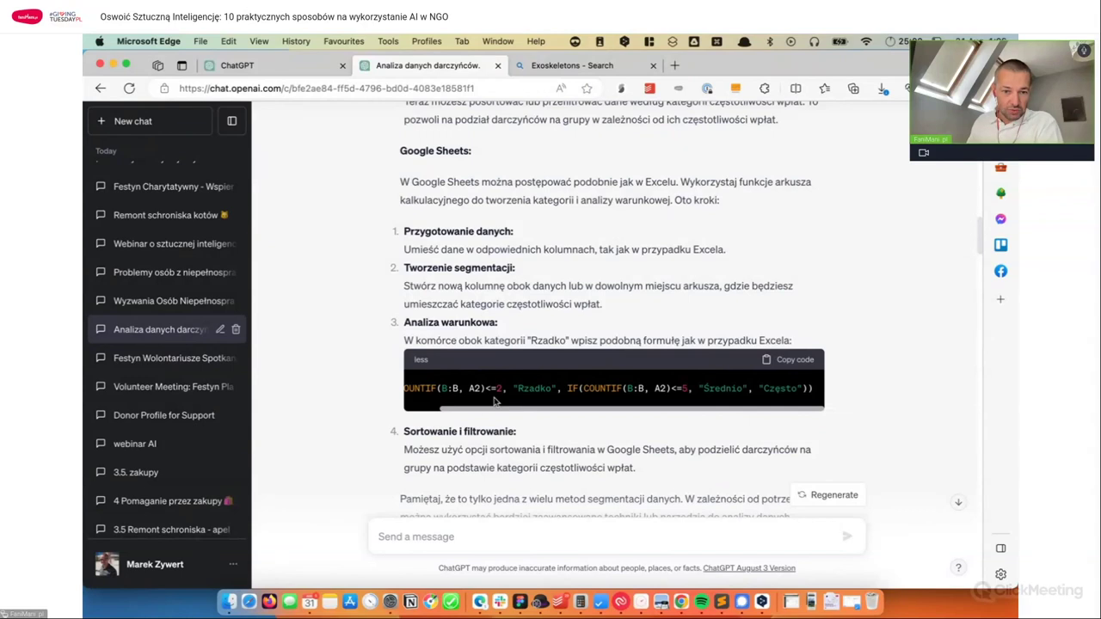
{"action": "scroll", "coordinate": [496, 403], "scroll_direction": "down", "scroll_amount": 2}
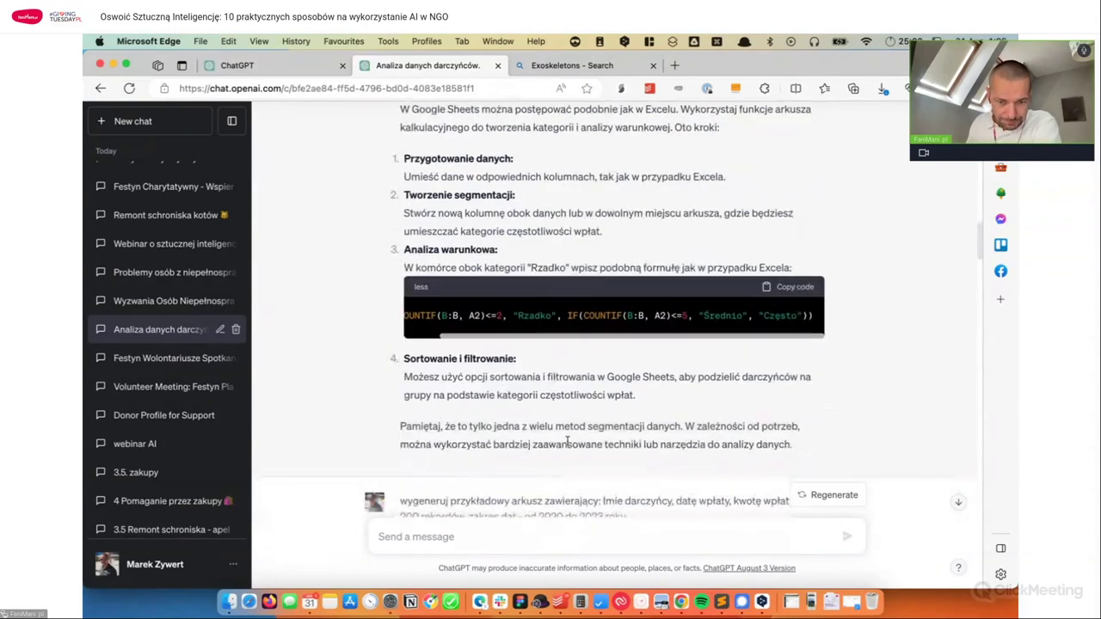
{"action": "left_click_drag", "start_coordinate": [835, 450], "coordinate": [658, 430]}
{"action": "left_click", "coordinate": [658, 430]}
Step: Review the prompts requesting a sample donor spreadsheet and its CSV formatting, along with the generated sample data
{"action": "scroll", "coordinate": [540, 397], "scroll_direction": "down", "scroll_amount": 3}
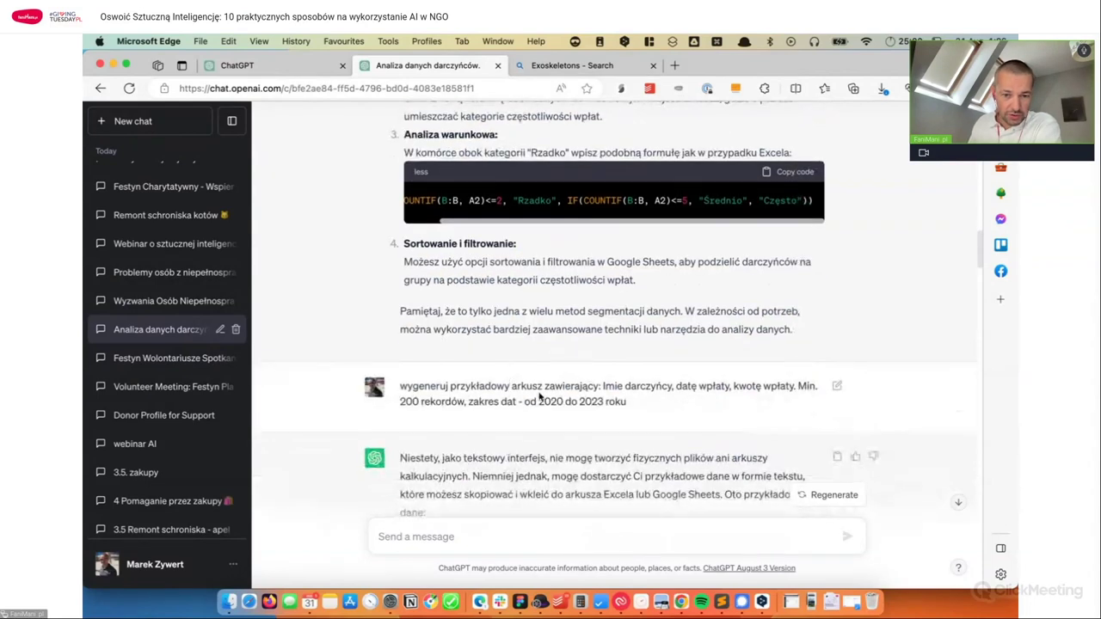
{"action": "scroll", "coordinate": [540, 397], "scroll_direction": "down", "scroll_amount": 12}
{"action": "scroll", "coordinate": [542, 395], "scroll_direction": "down", "scroll_amount": 1}
{"action": "scroll", "coordinate": [668, 400], "scroll_direction": "up", "scroll_amount": 7}
{"action": "scroll", "coordinate": [668, 401], "scroll_direction": "down", "scroll_amount": 7}
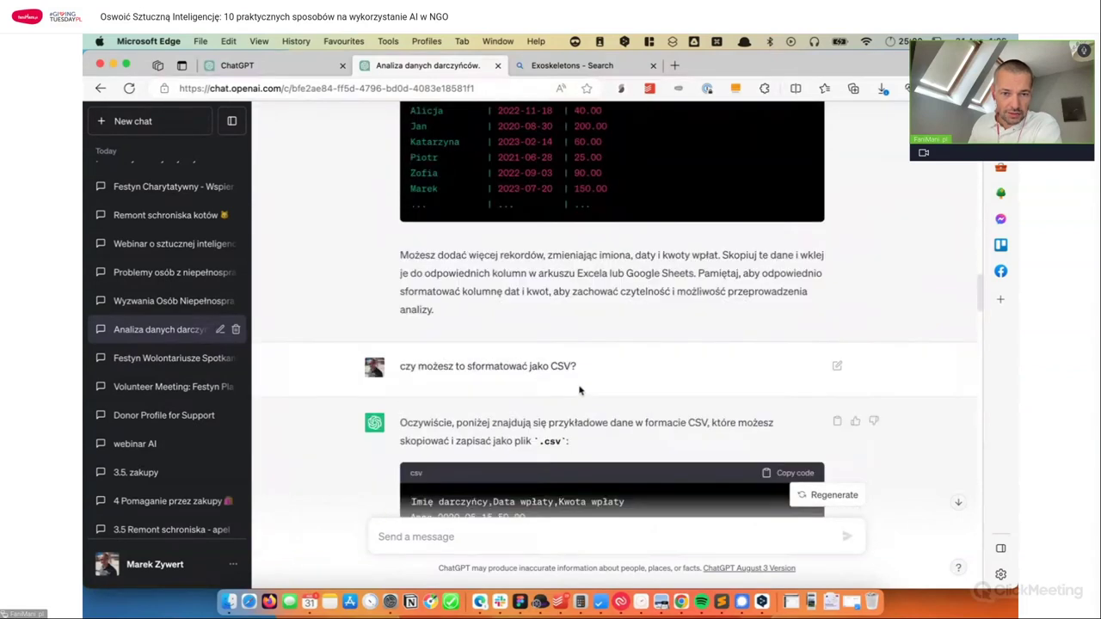
Step: Go back to the Google Sheets formula and highlight the condition for the "Rzadko" category
{"action": "scroll", "coordinate": [580, 390], "scroll_direction": "up", "scroll_amount": 10}
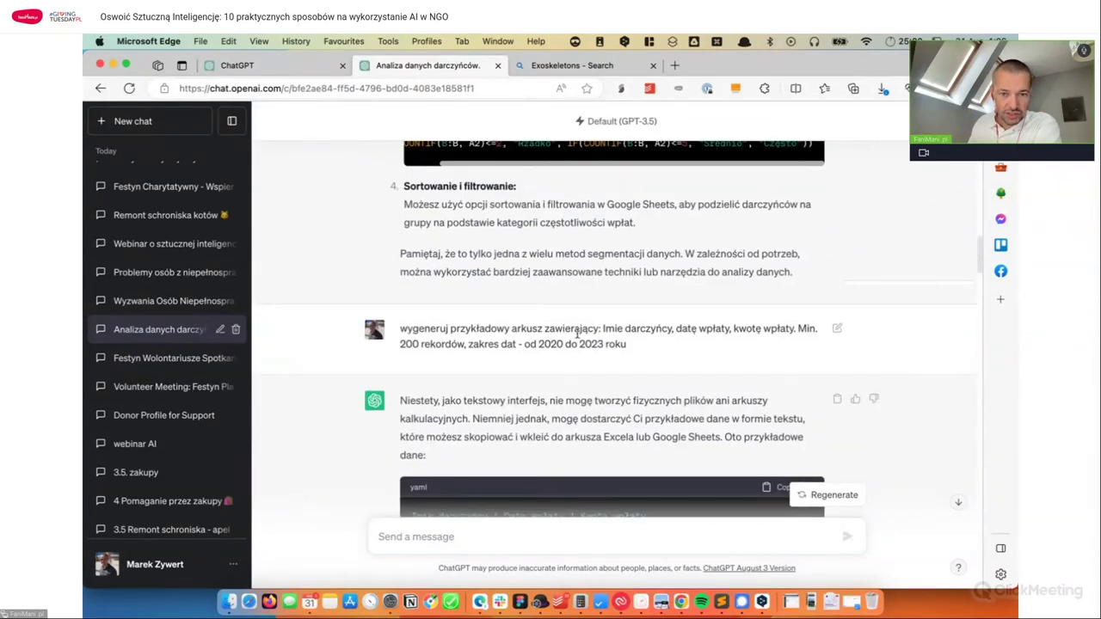
{"action": "scroll", "coordinate": [576, 334], "scroll_direction": "up", "scroll_amount": 3}
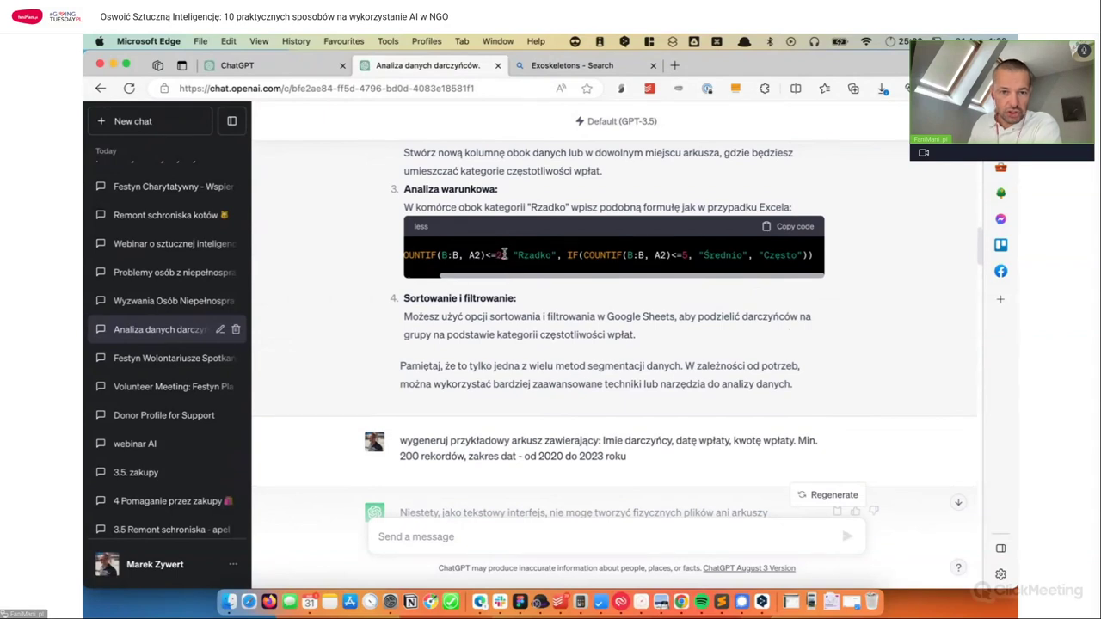
{"action": "left_click_drag", "start_coordinate": [513, 255], "coordinate": [469, 255]}
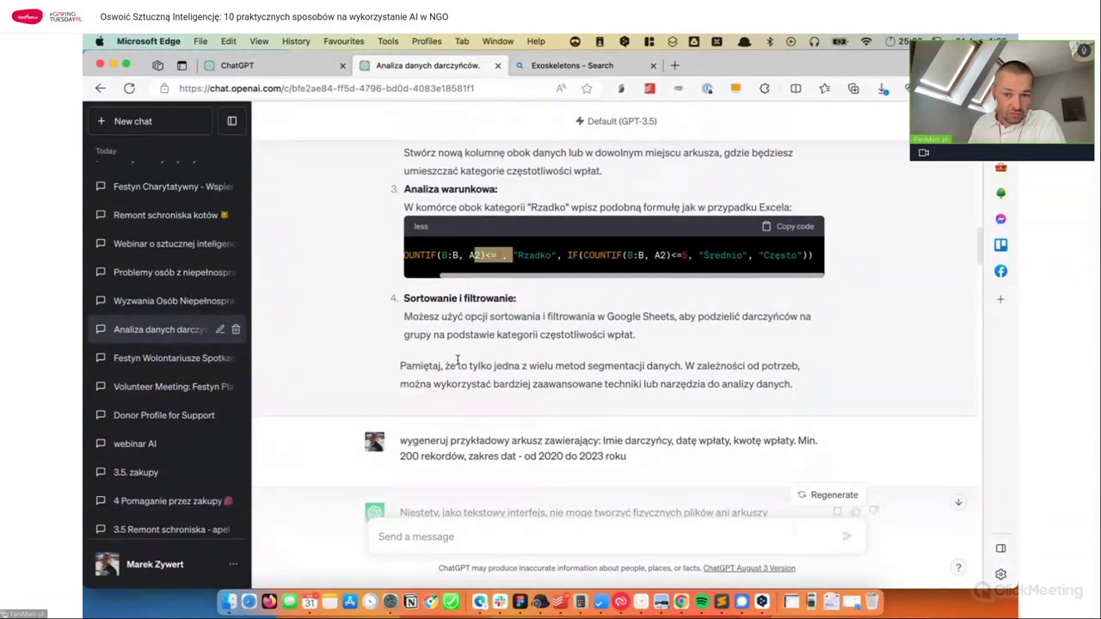
Step: Switch to the ia-dane spreadsheet in Google Sheets and look through the donor name, payment date and payment amount columns
{"action": "left_click_drag", "start_coordinate": [468, 365], "coordinate": [626, 368]}
{"action": "key", "text": "super+Tab"}
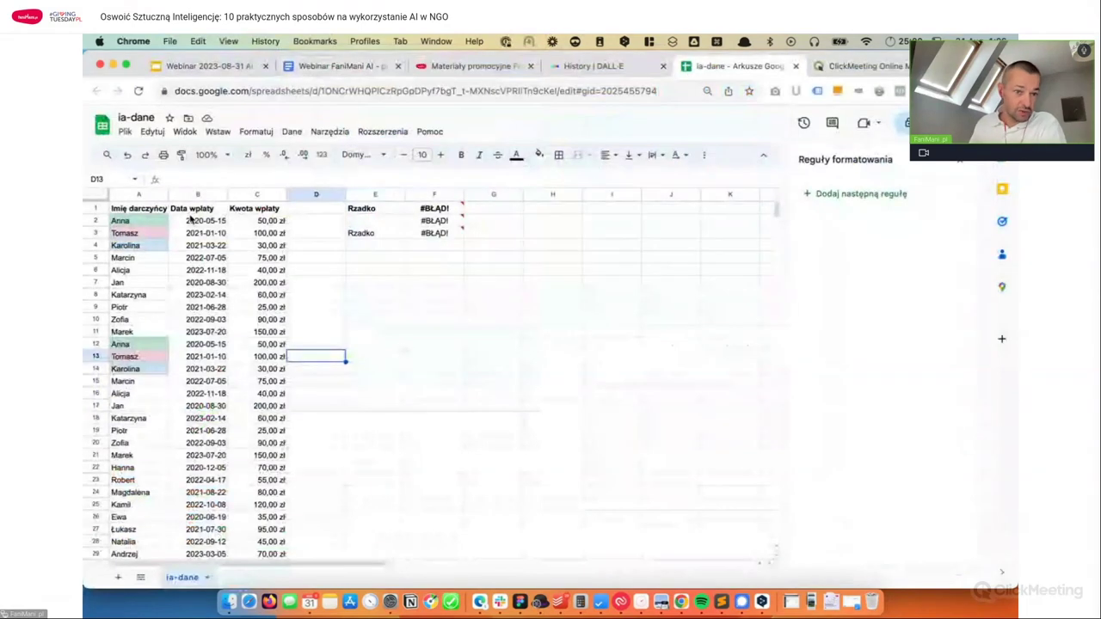
{"action": "left_click", "coordinate": [190, 220]}
{"action": "left_click", "coordinate": [164, 211]}
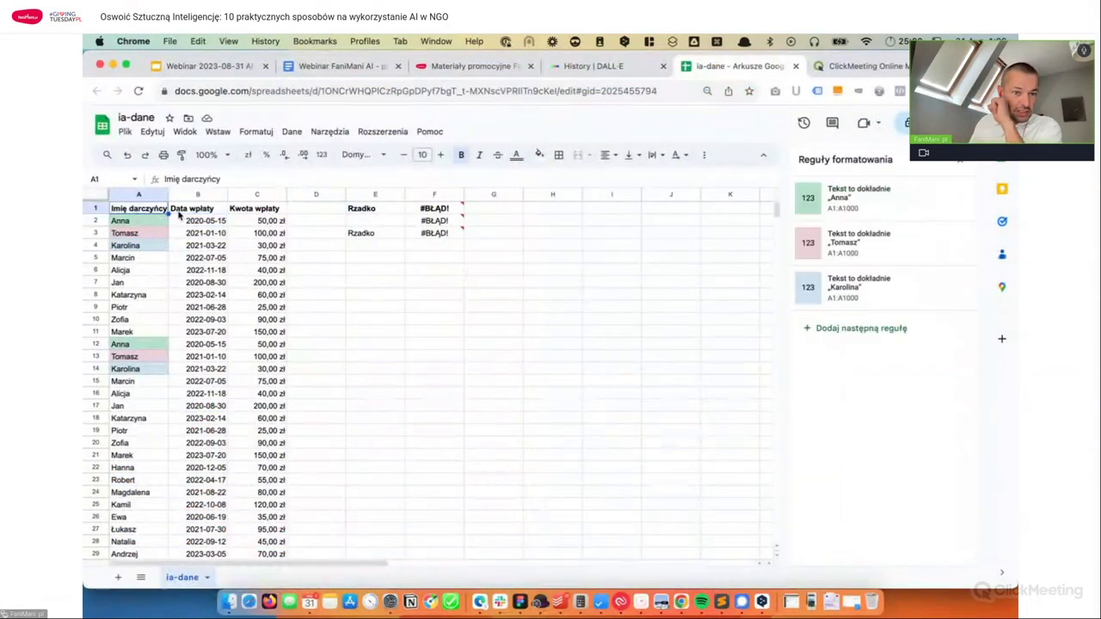
{"action": "left_click", "coordinate": [181, 210]}
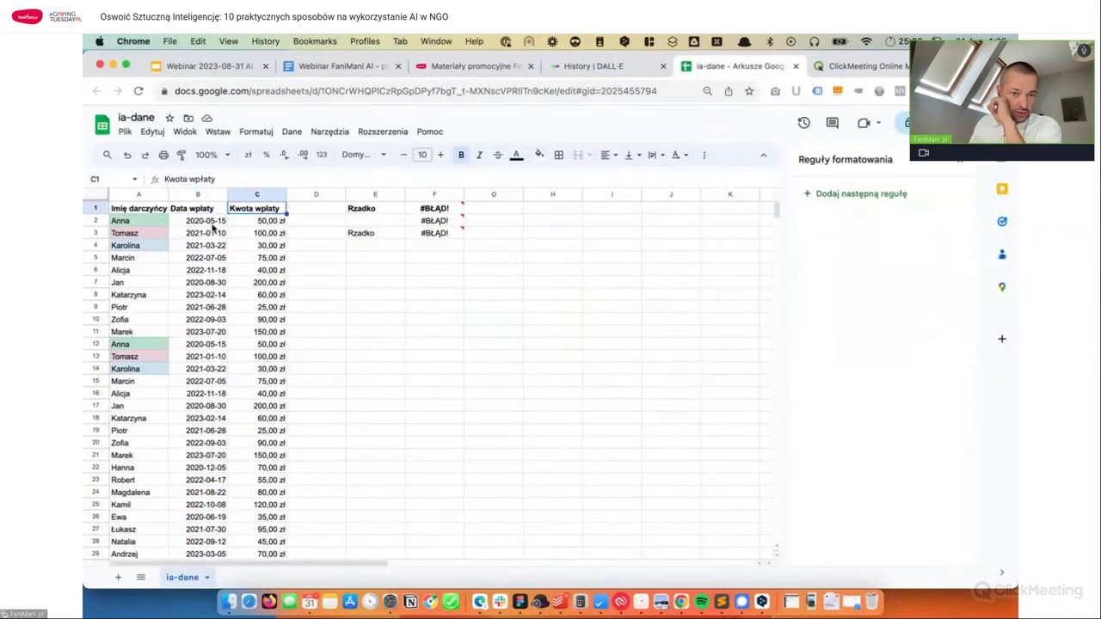
{"action": "left_click", "coordinate": [215, 233]}
{"action": "key", "text": "Right"}
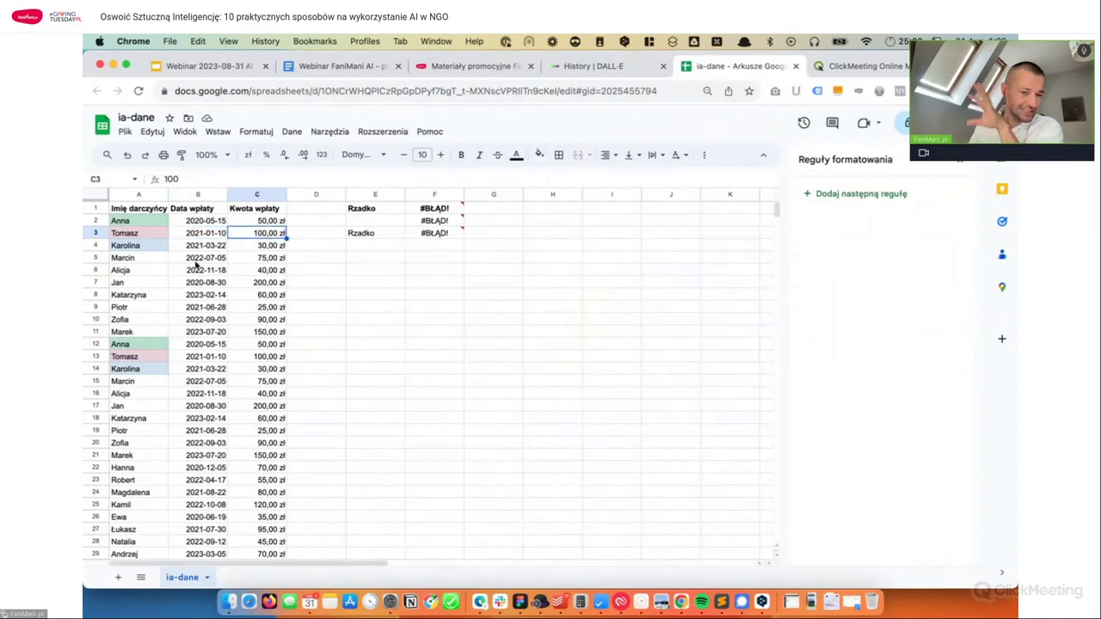
{"action": "left_click", "coordinate": [129, 258]}
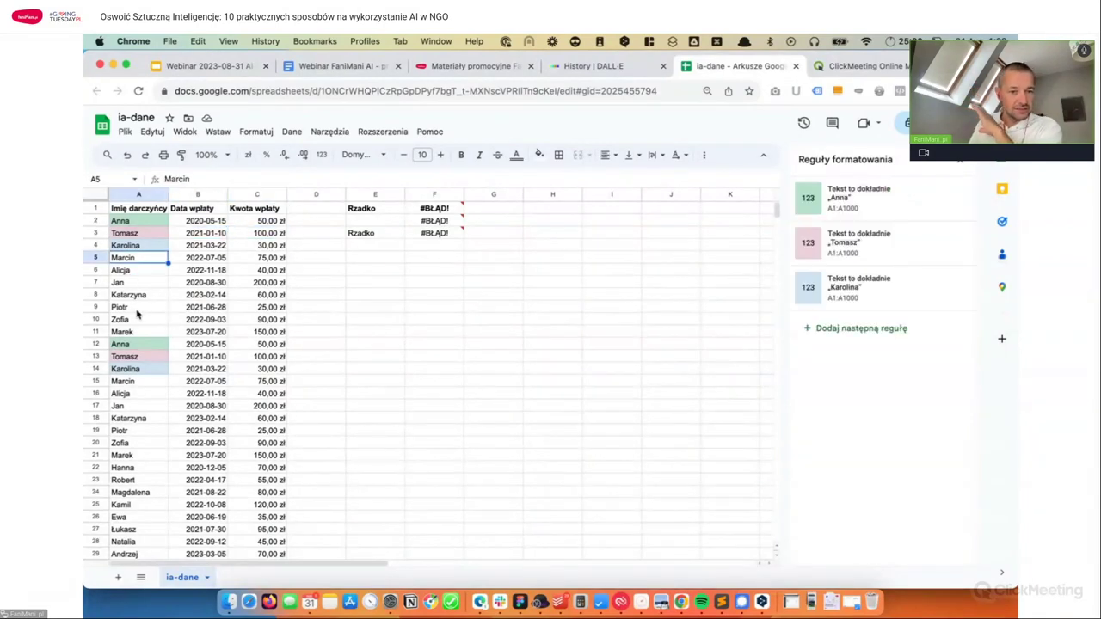
{"action": "left_click", "coordinate": [135, 312]}
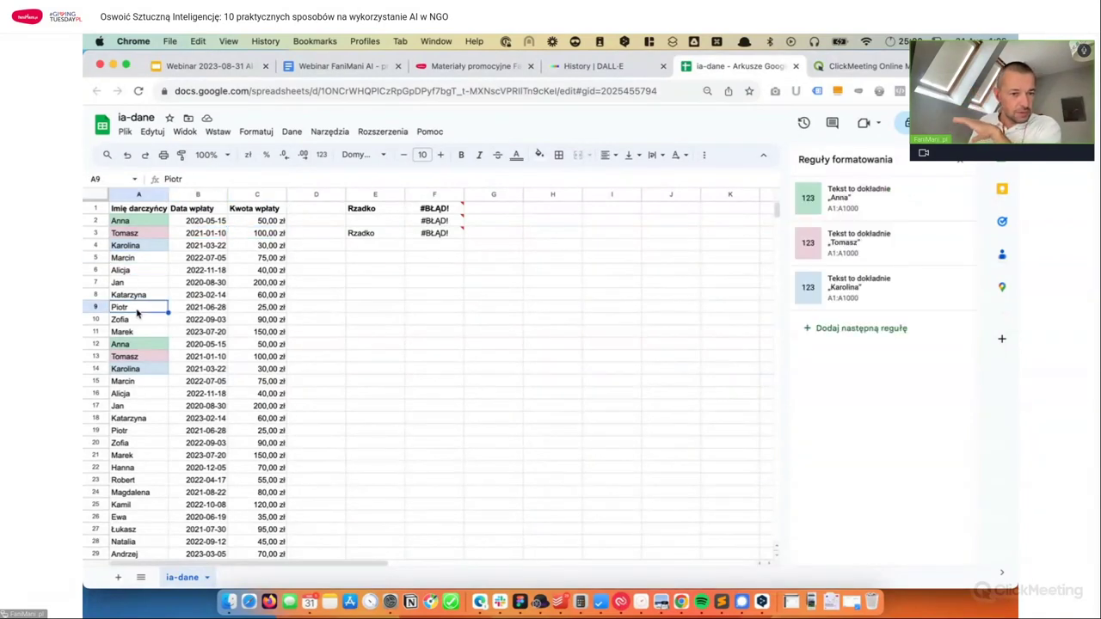
{"action": "left_click", "coordinate": [223, 334]}
{"action": "left_click", "coordinate": [263, 336]}
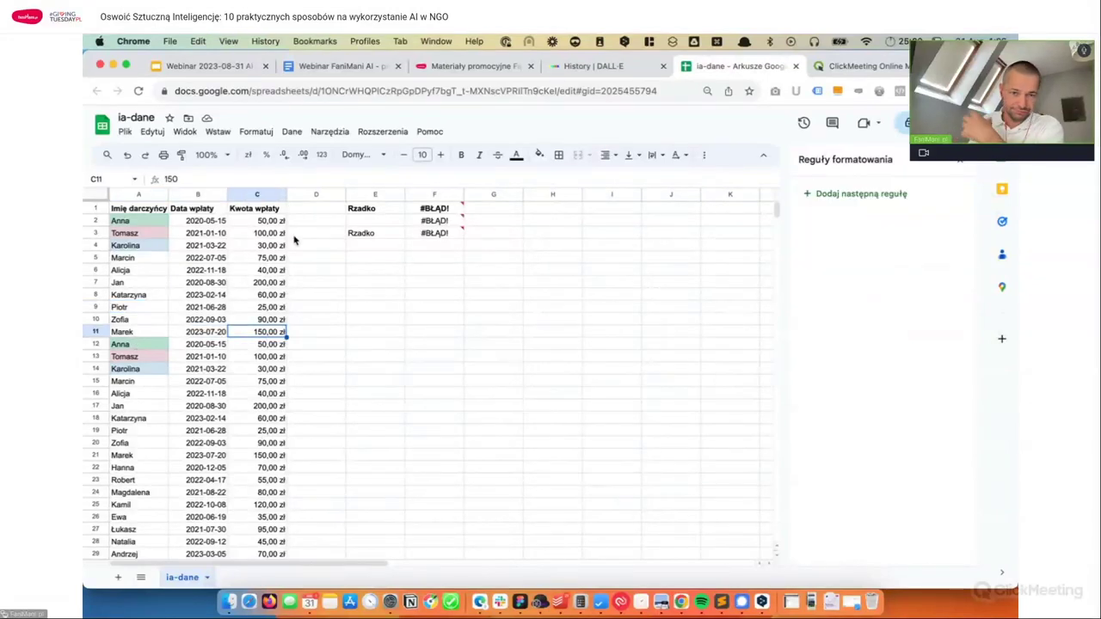
Step: Inspect the segmentation formulas in cells F1, F2 and F3 and the adjacent "Rzadko" category labels
{"action": "left_click", "coordinate": [322, 224]}
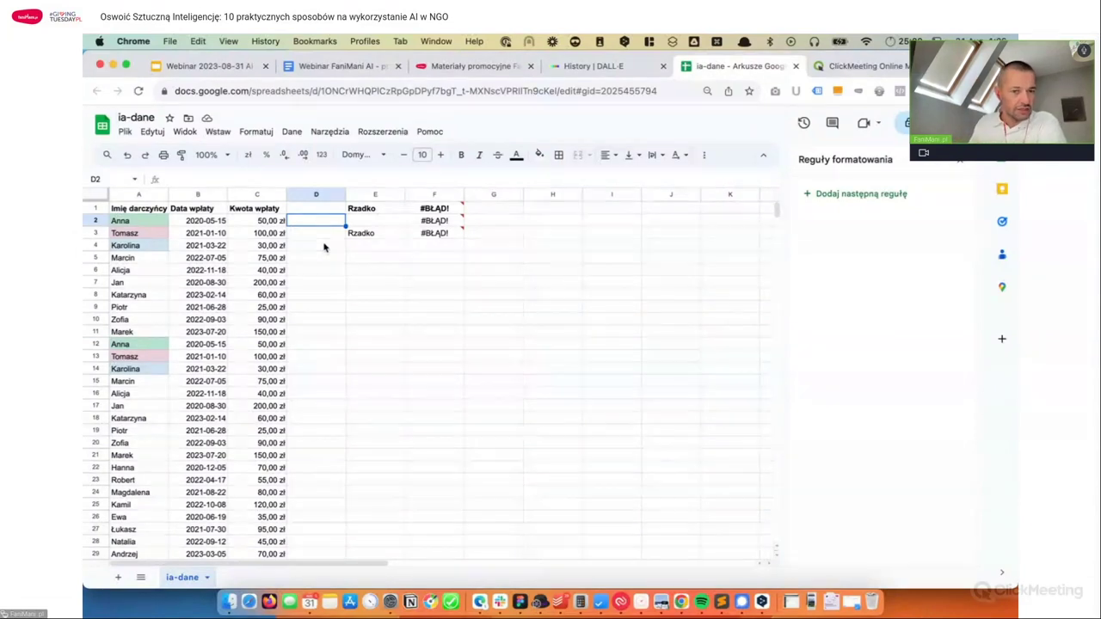
{"action": "left_click", "coordinate": [361, 235]}
{"action": "left_click", "coordinate": [371, 222]}
{"action": "left_click", "coordinate": [434, 209]}
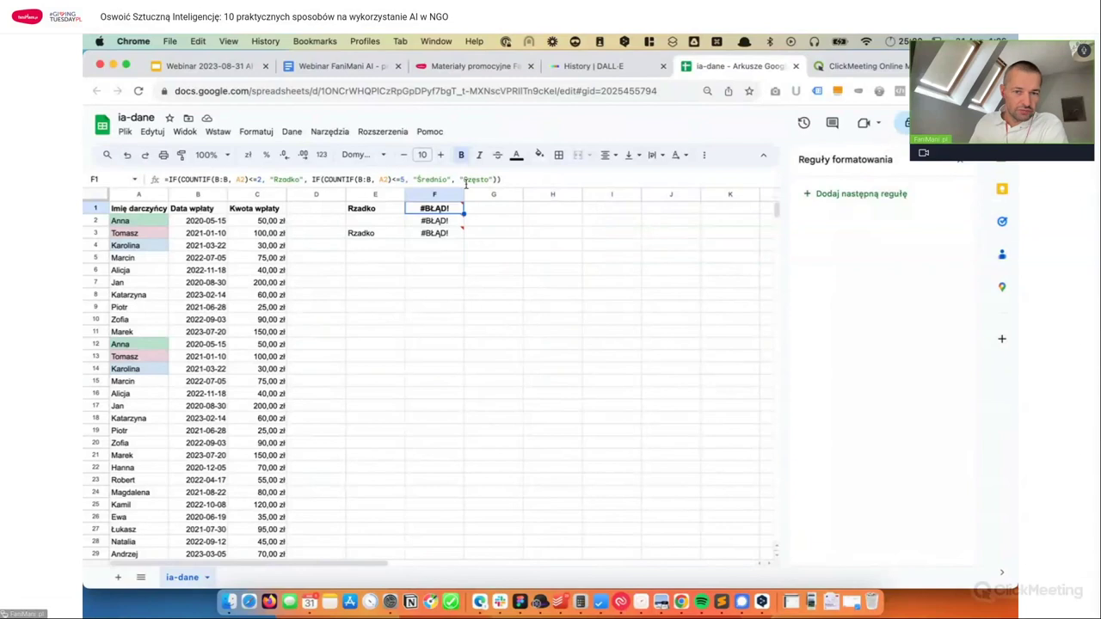
{"action": "key", "text": "Down"}
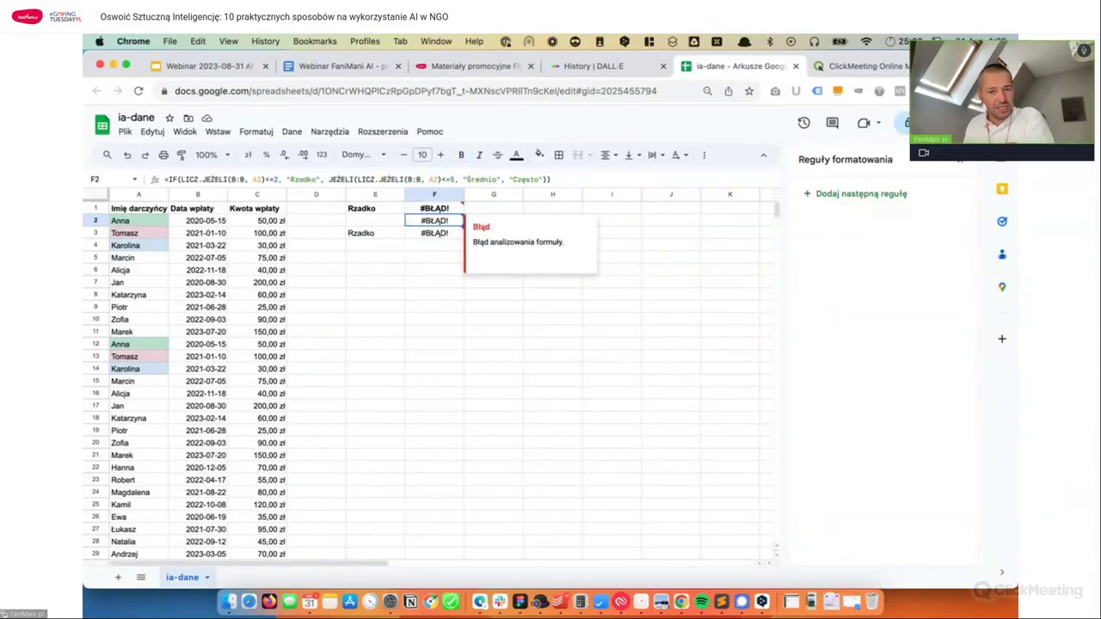
{"action": "left_click", "coordinate": [435, 233]}
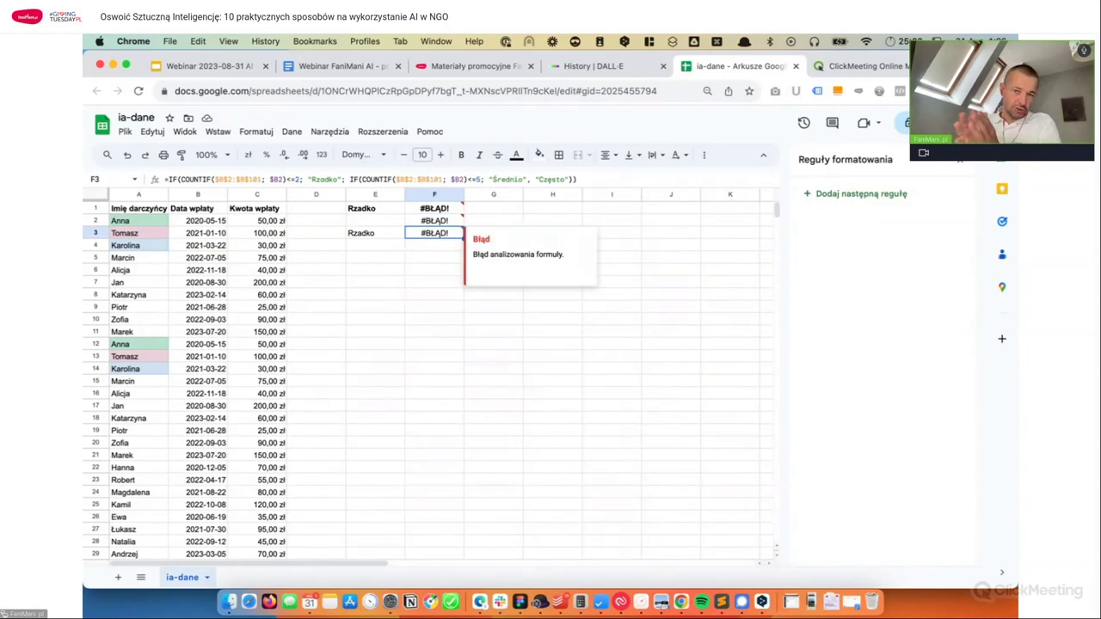
{"action": "left_click", "coordinate": [372, 242]}
{"action": "left_click", "coordinate": [440, 233]}
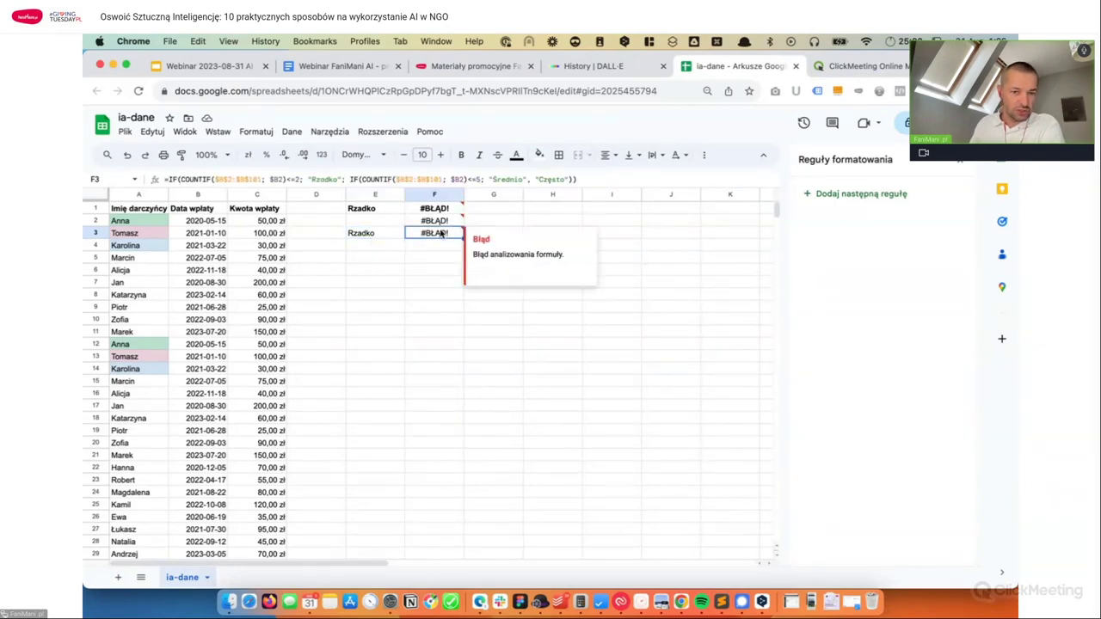
{"action": "left_click", "coordinate": [374, 240]}
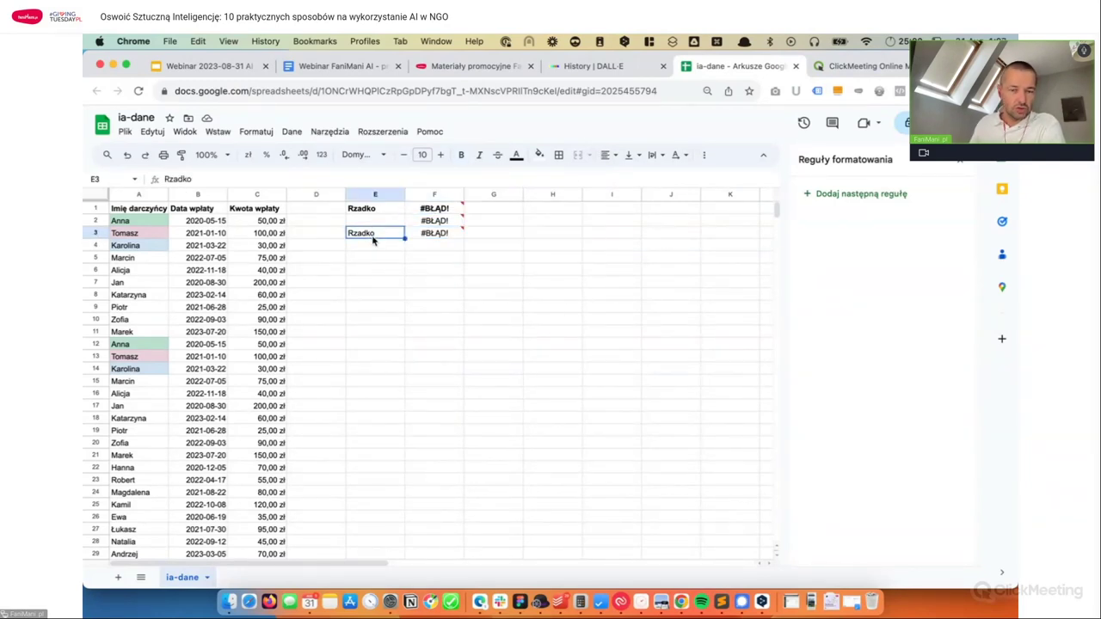
{"action": "left_click", "coordinate": [447, 233]}
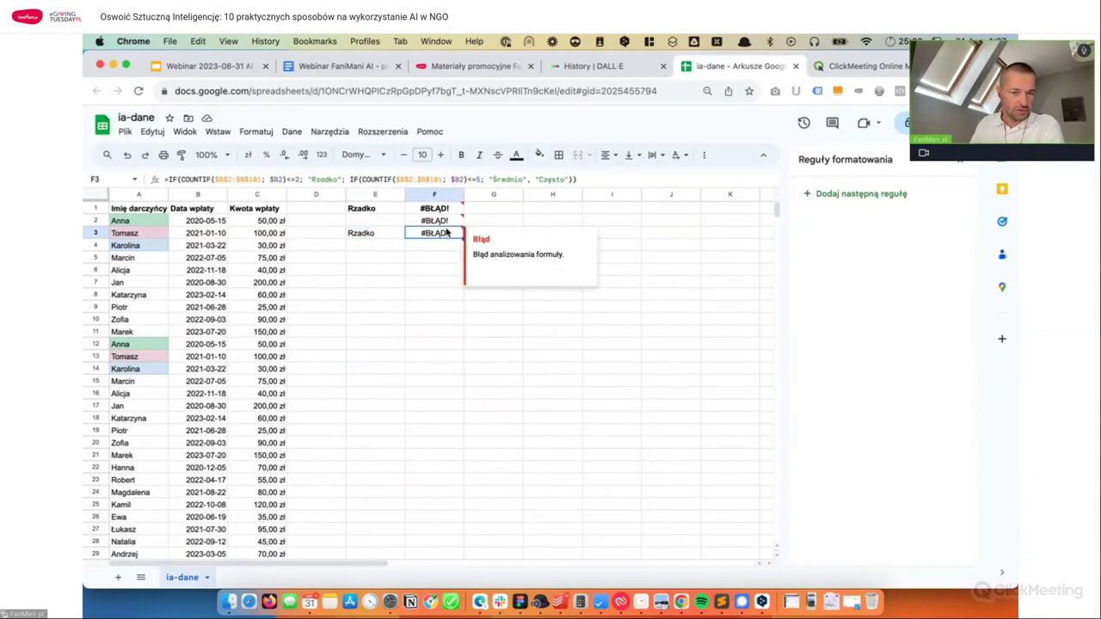
Step: Return to the ChatGPT conversation, review the sample donor spreadsheet prompt and highlight the opening sentence of its response
{"action": "key", "text": "super+Tab"}
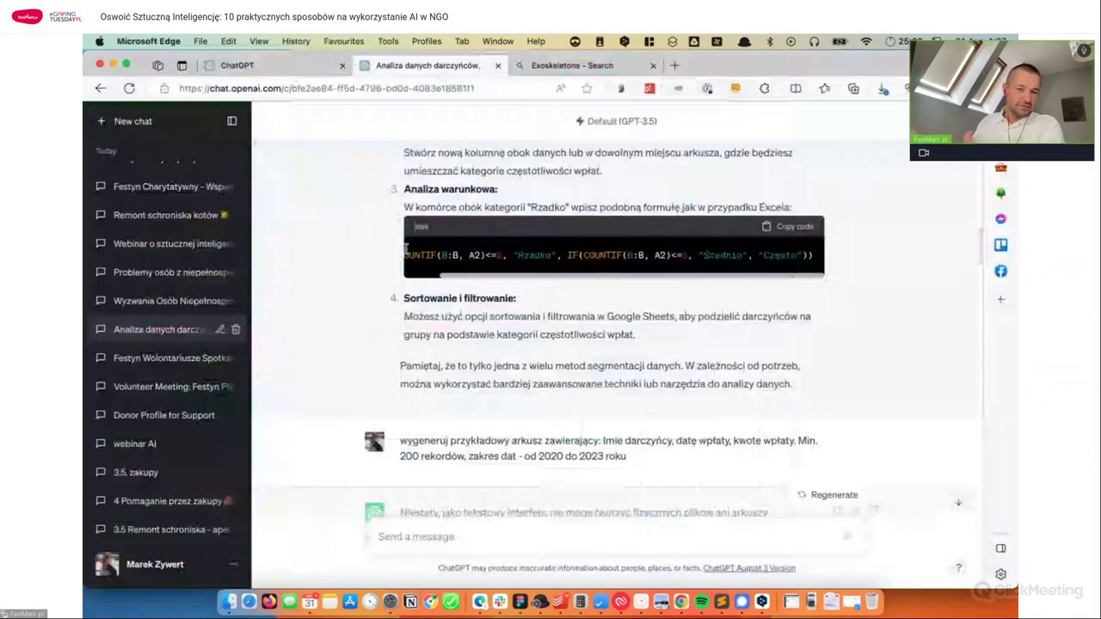
{"action": "scroll", "coordinate": [602, 416], "scroll_direction": "down", "scroll_amount": 2}
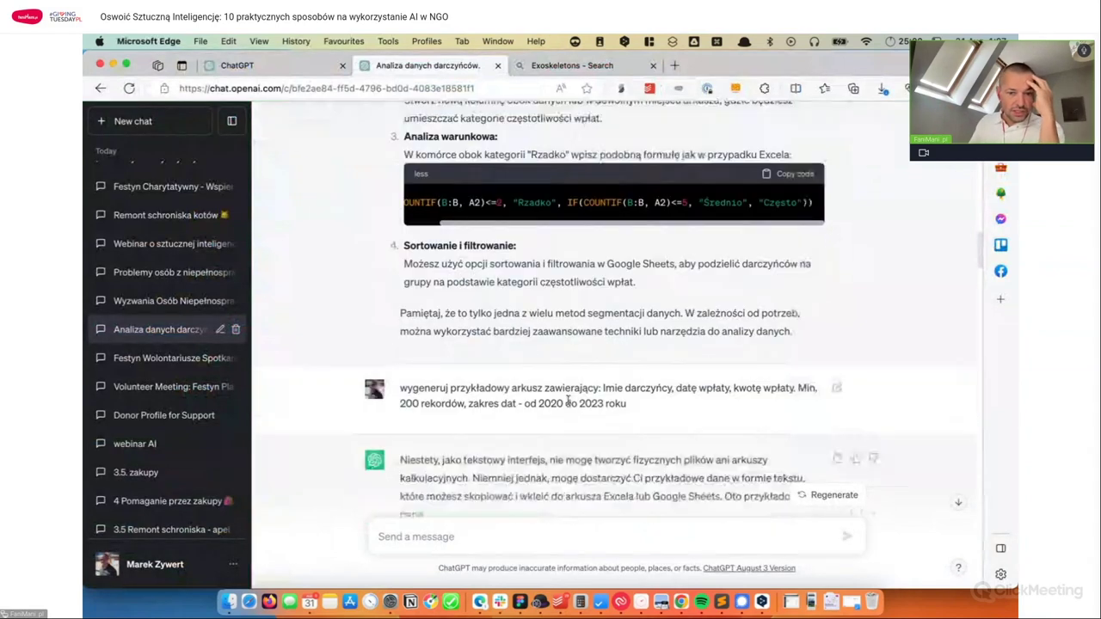
{"action": "scroll", "coordinate": [580, 362], "scroll_direction": "up", "scroll_amount": 4}
{"action": "scroll", "coordinate": [580, 362], "scroll_direction": "down", "scroll_amount": 4}
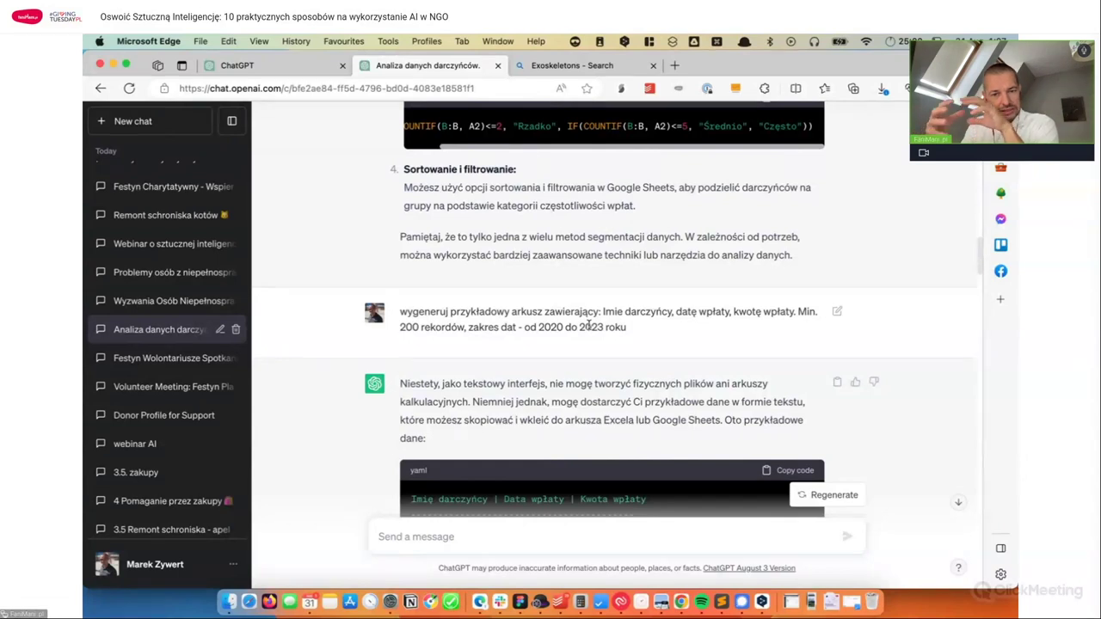
{"action": "scroll", "coordinate": [464, 315], "scroll_direction": "down", "scroll_amount": 3}
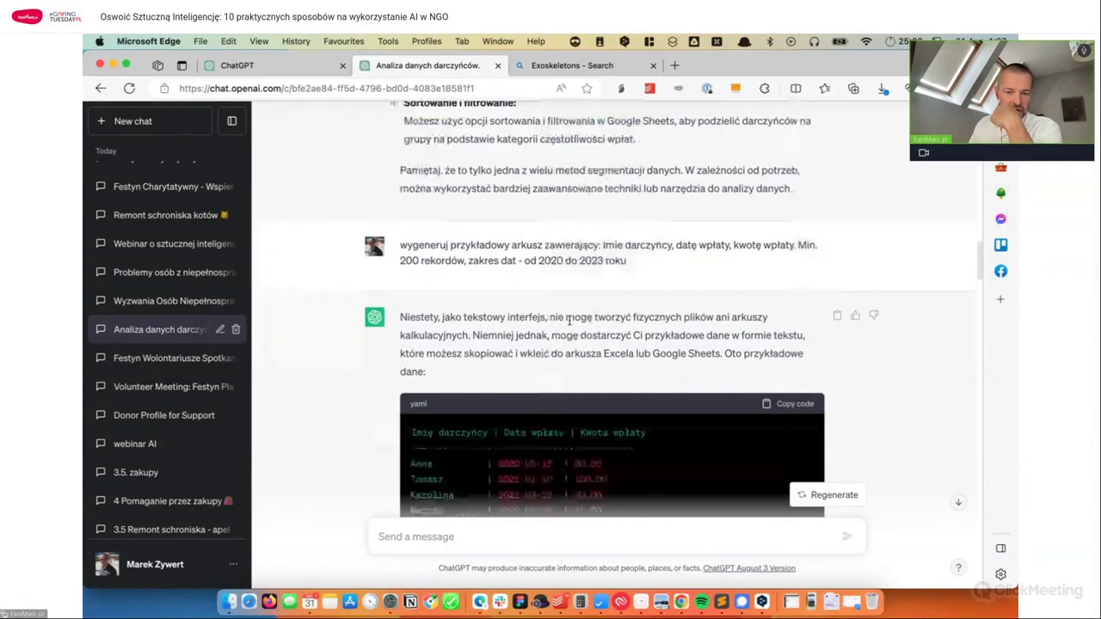
{"action": "scroll", "coordinate": [464, 314], "scroll_direction": "down", "scroll_amount": 1}
{"action": "scroll", "coordinate": [448, 297], "scroll_direction": "down", "scroll_amount": 1}
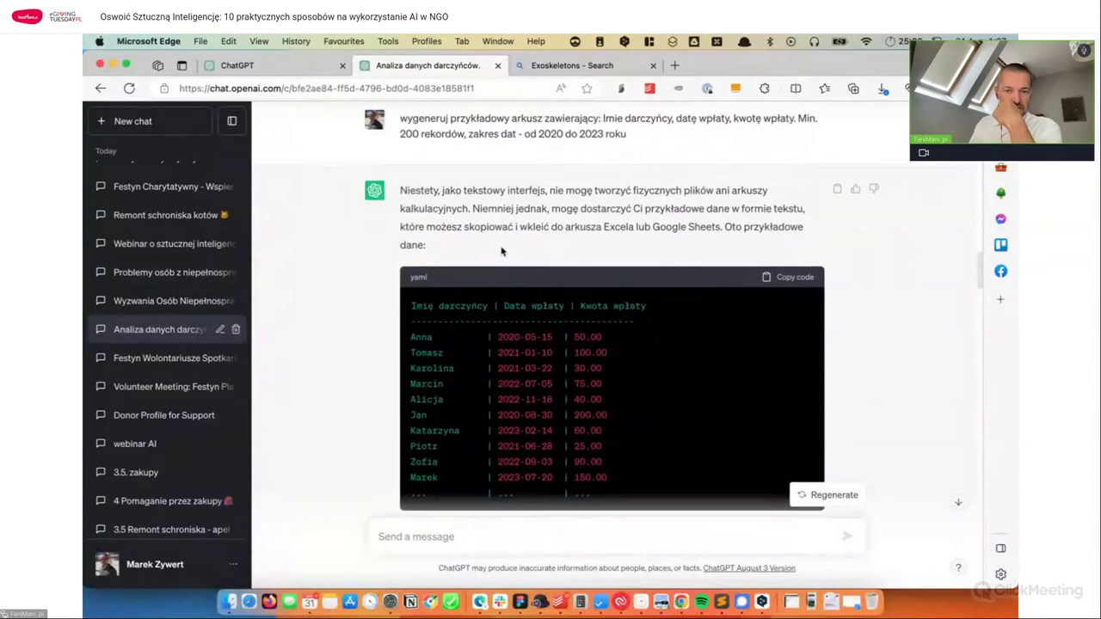
{"action": "left_click_drag", "start_coordinate": [400, 189], "coordinate": [591, 190]}
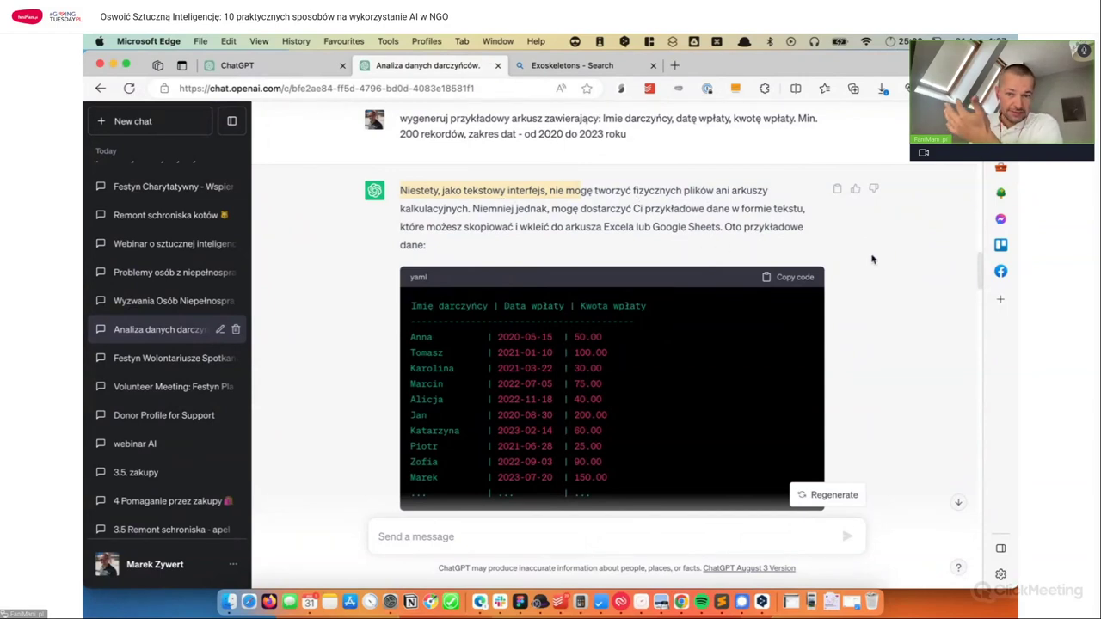
Step: Examine the generated table of donor records, its closing notes and the follow-up request for CSV formatting
{"action": "scroll", "coordinate": [619, 300], "scroll_direction": "down", "scroll_amount": 3}
{"action": "left_click_drag", "start_coordinate": [549, 383], "coordinate": [411, 255]}
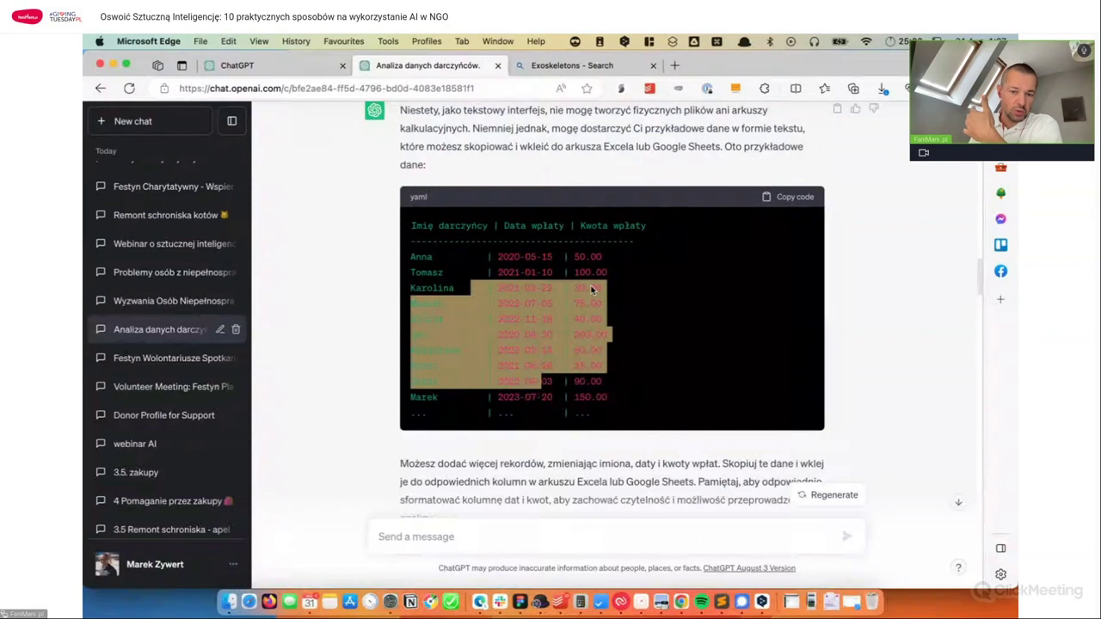
{"action": "left_click", "coordinate": [490, 395]}
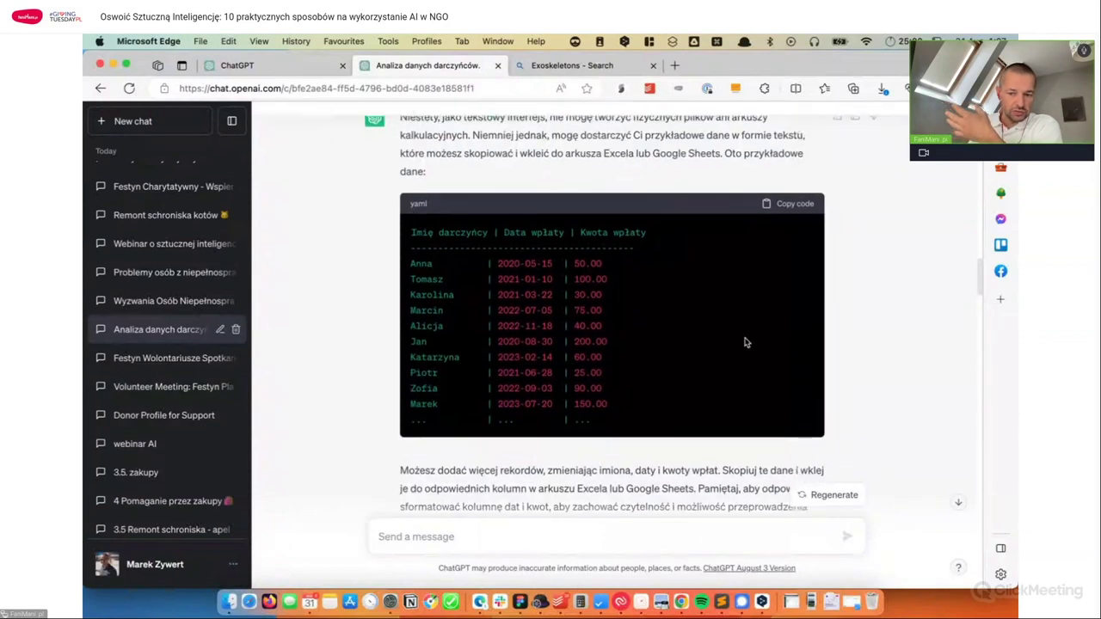
{"action": "scroll", "coordinate": [629, 314], "scroll_direction": "down", "scroll_amount": 6}
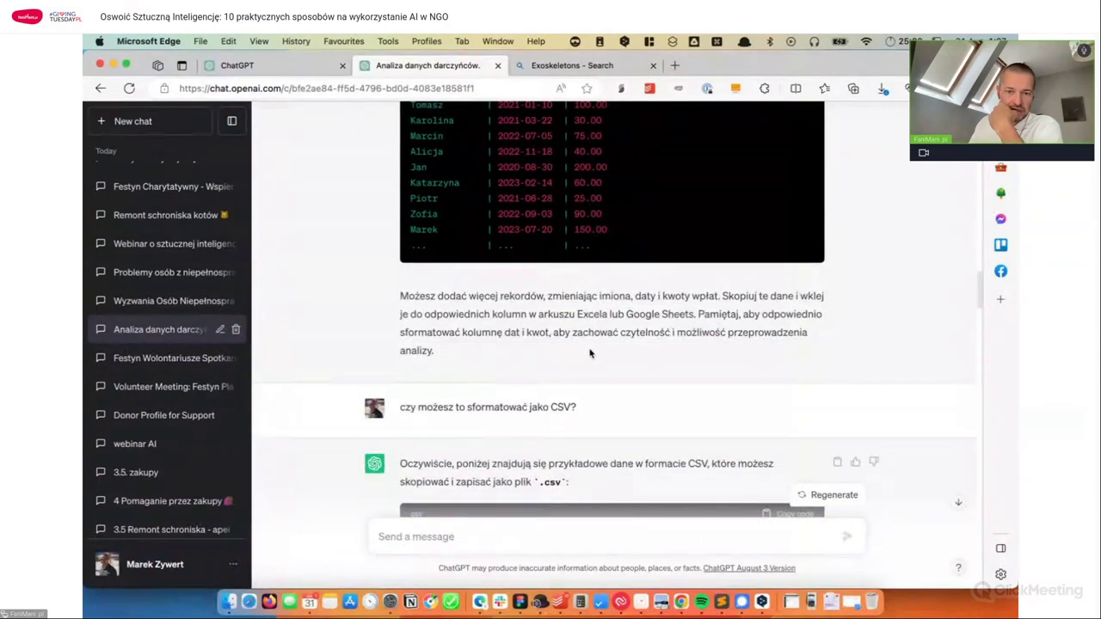
{"action": "scroll", "coordinate": [550, 275], "scroll_direction": "up", "scroll_amount": 1}
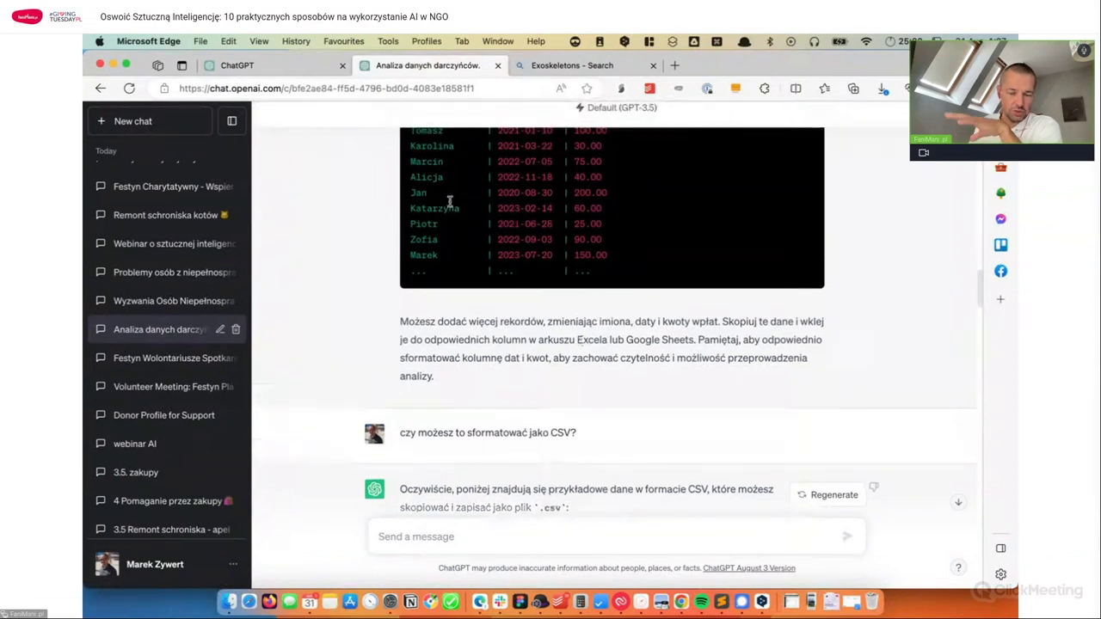
Step: Copy the second to sixth records of the generated donor table and paste them into cell E10 of the ia-dane spreadsheet
{"action": "scroll", "coordinate": [616, 290], "scroll_direction": "up", "scroll_amount": 2}
{"action": "left_click_drag", "start_coordinate": [412, 223], "coordinate": [623, 291]}
{"action": "key", "text": "super+c"}
{"action": "key", "text": "super+Tab"}
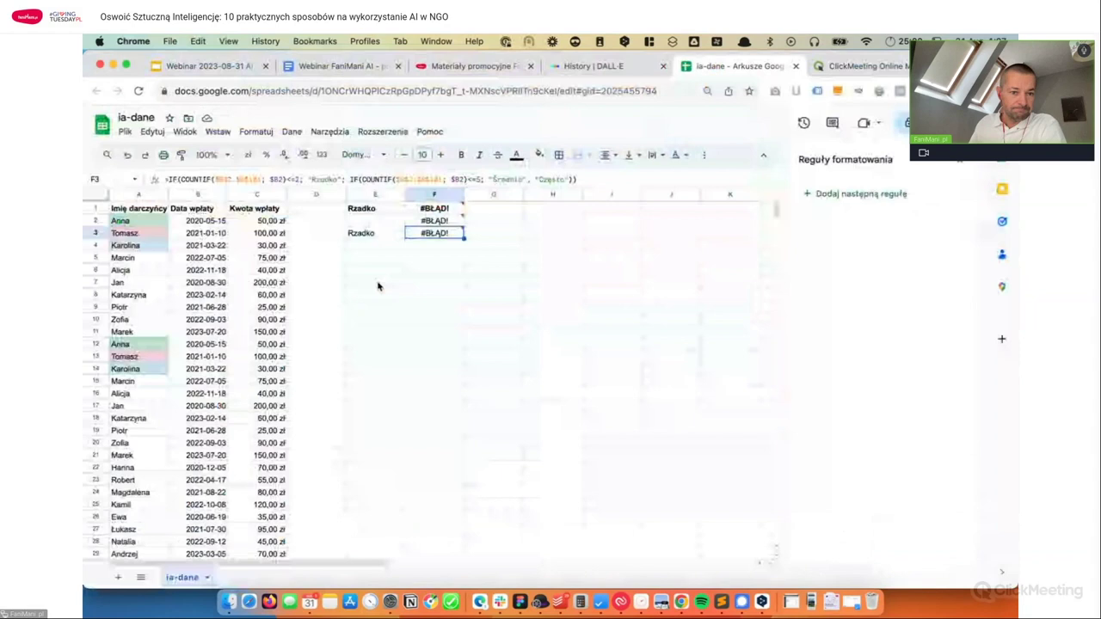
{"action": "left_click", "coordinate": [376, 319]}
{"action": "key", "text": "super+v"}
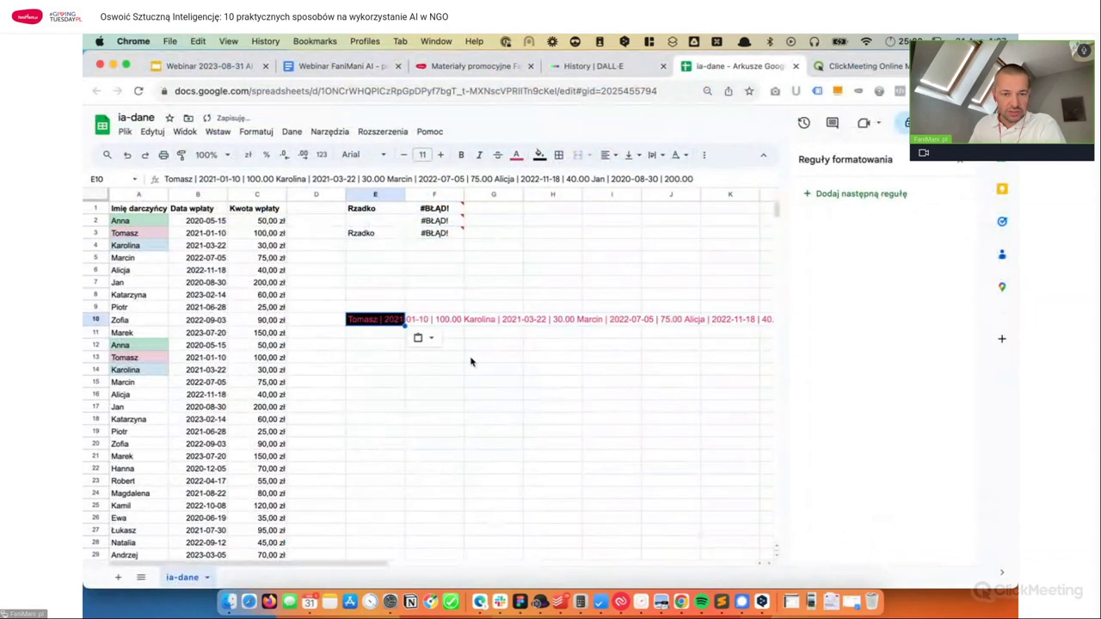
Step: Undo the formatted paste and insert the copied donor records without formatting, starting at cell E10
{"action": "key", "text": "super+z"}
{"action": "key", "text": "super+v"}
{"action": "left_click", "coordinate": [477, 356]}
{"action": "left_click", "coordinate": [375, 332]}
{"action": "left_click", "coordinate": [369, 320]}
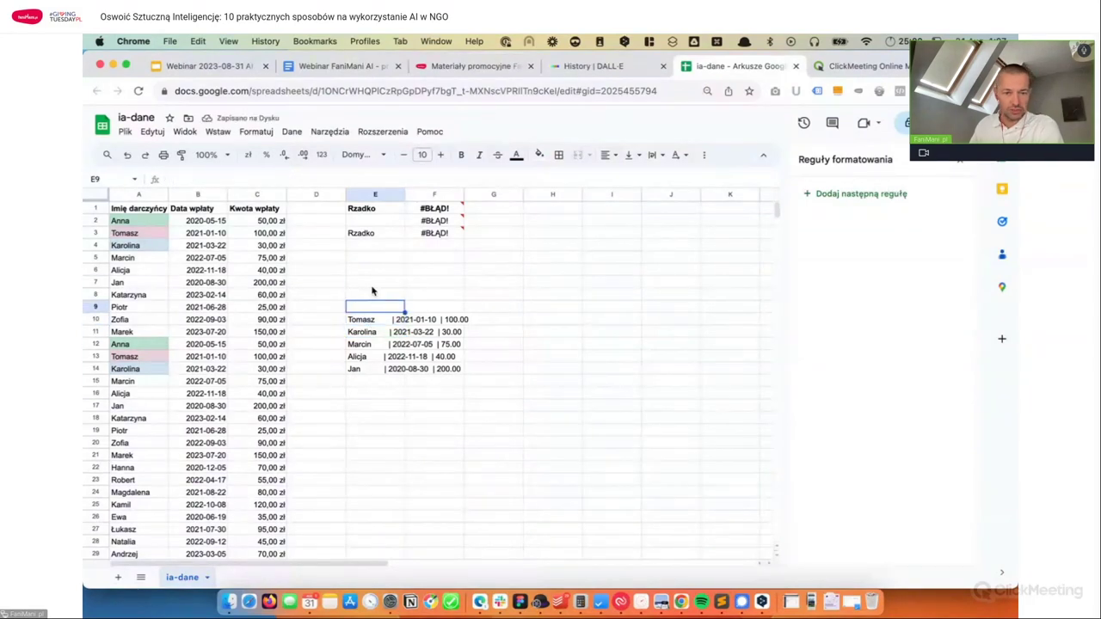
Step: Delete the donor records pasted into column E from row 10 onward
{"action": "left_click_drag", "start_coordinate": [375, 284], "coordinate": [401, 391]}
{"action": "key", "text": "Delete"}
Step: Return to the ChatGPT conversation and highlight all donor records below the header in the CSV-formatted response
{"action": "key", "text": "super+Tab"}
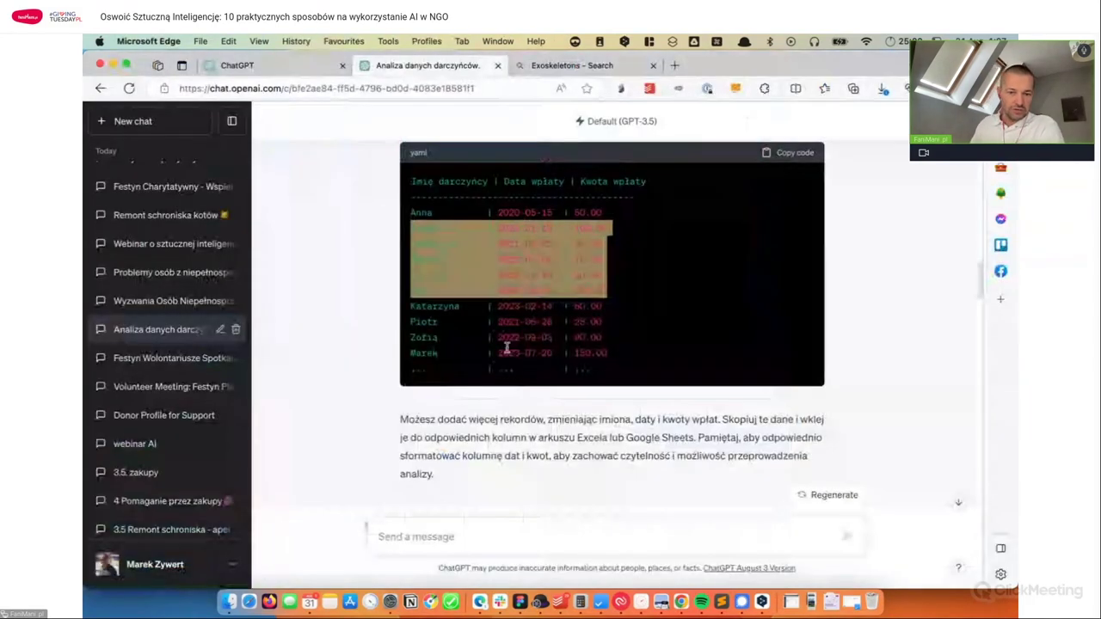
{"action": "scroll", "coordinate": [527, 331], "scroll_direction": "down", "scroll_amount": 5}
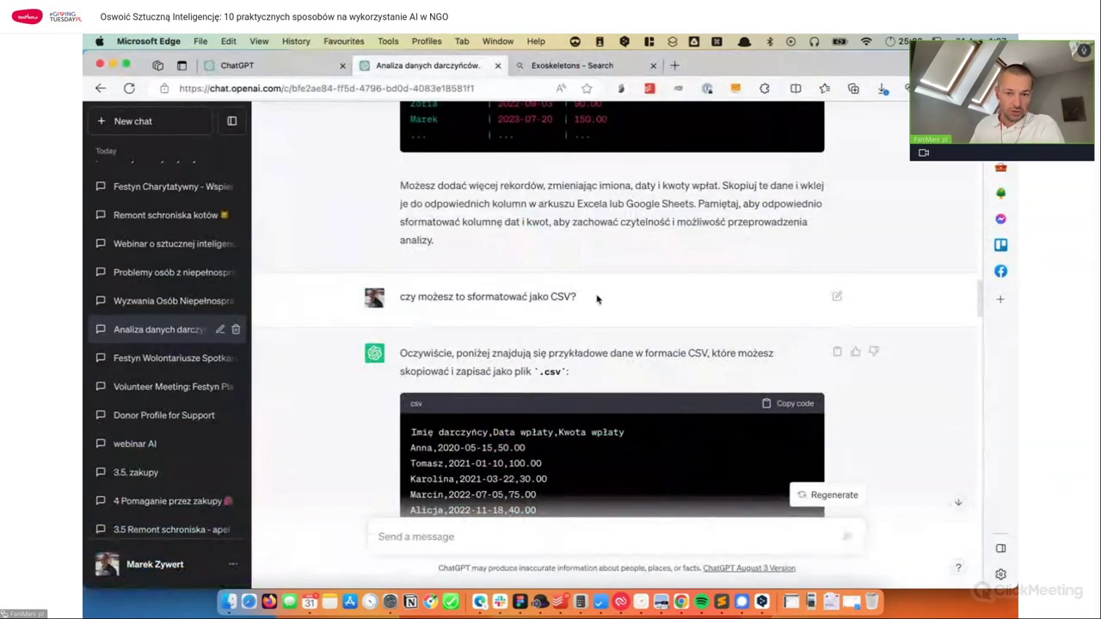
{"action": "scroll", "coordinate": [598, 298], "scroll_direction": "down", "scroll_amount": 3}
{"action": "left_click_drag", "start_coordinate": [410, 329], "coordinate": [637, 470]}
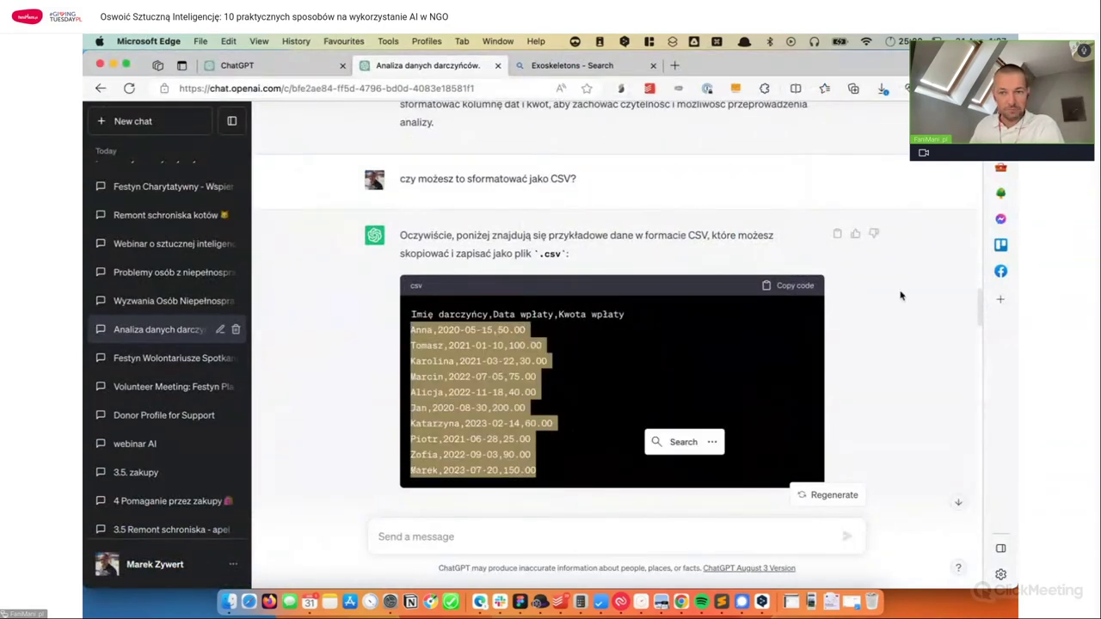